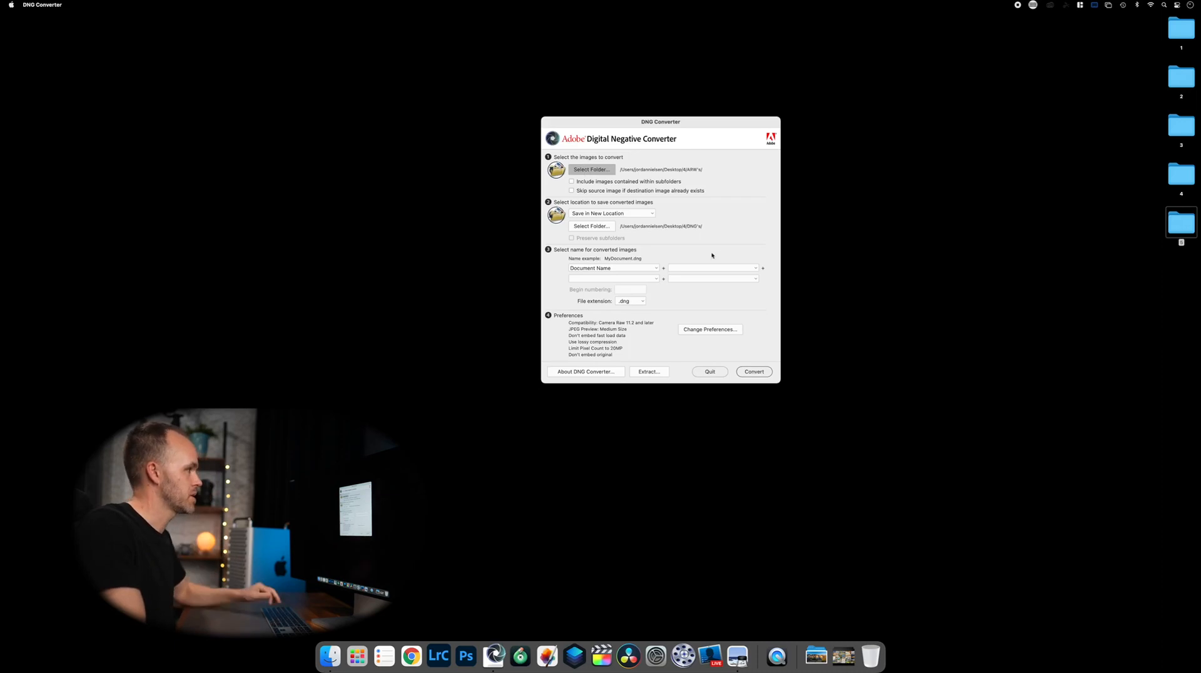
# - Choose the ARW's folder inside Desktop folder 5 as the source of the images to convert
pyautogui.click(820, 157)
pyautogui.click(823, 248)
pyautogui.click(830, 159)
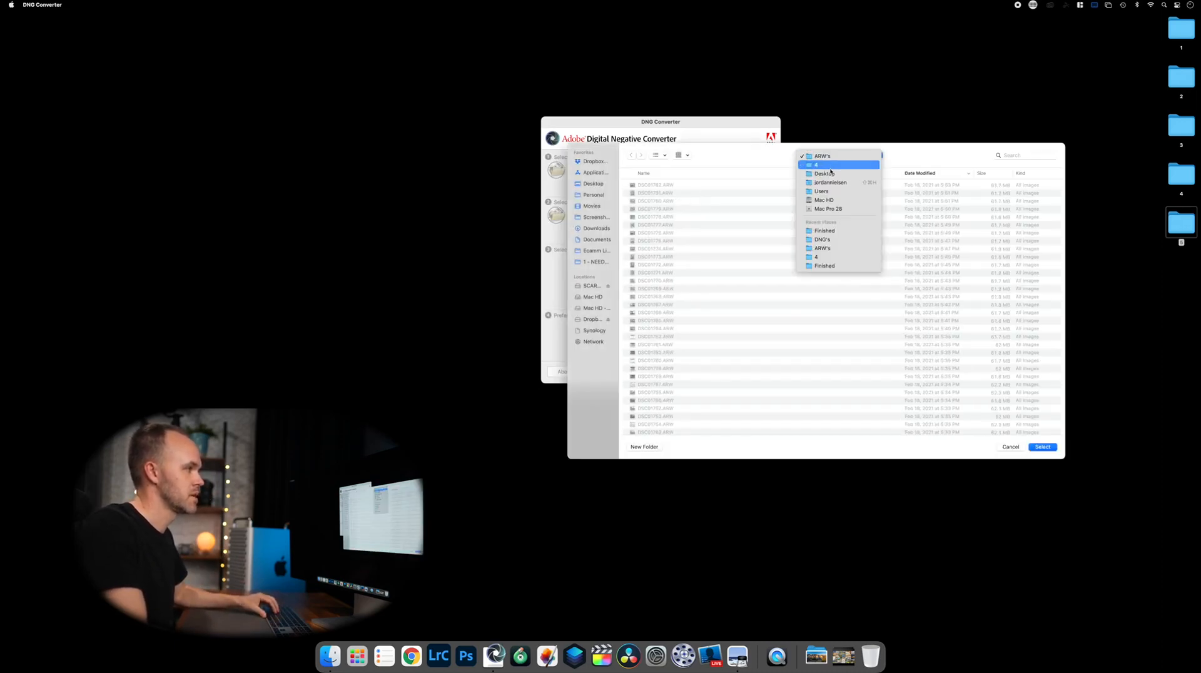
pyautogui.click(831, 173)
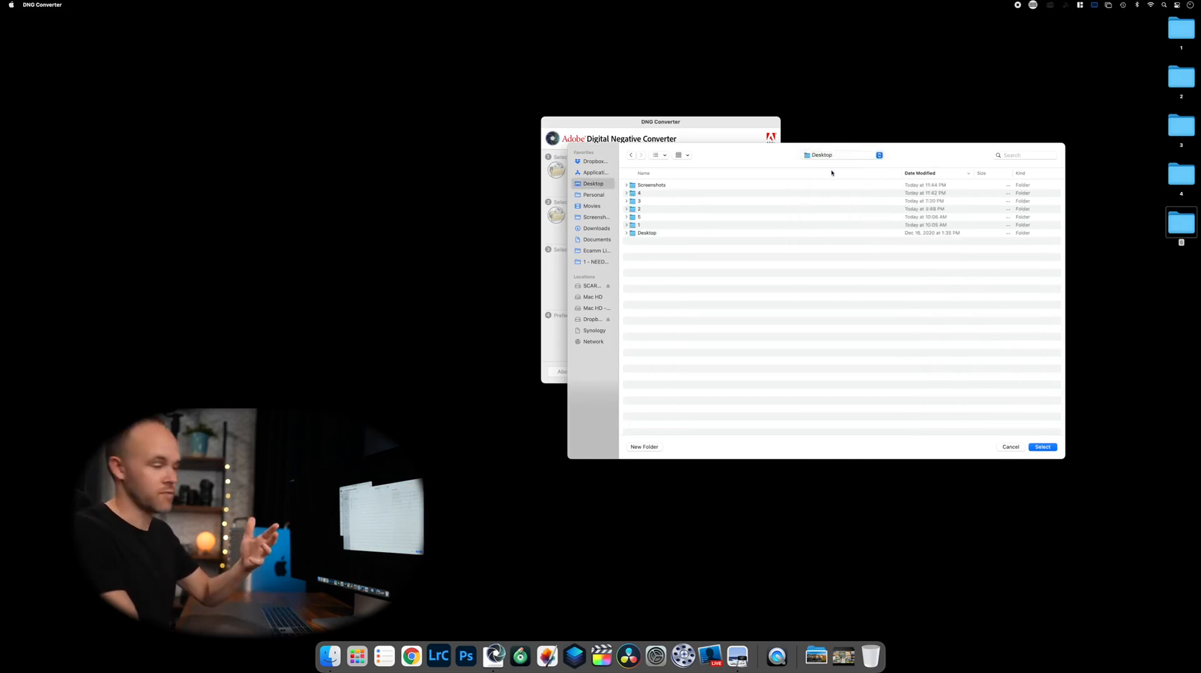
pyautogui.doubleClick(641, 217)
pyautogui.click(646, 186)
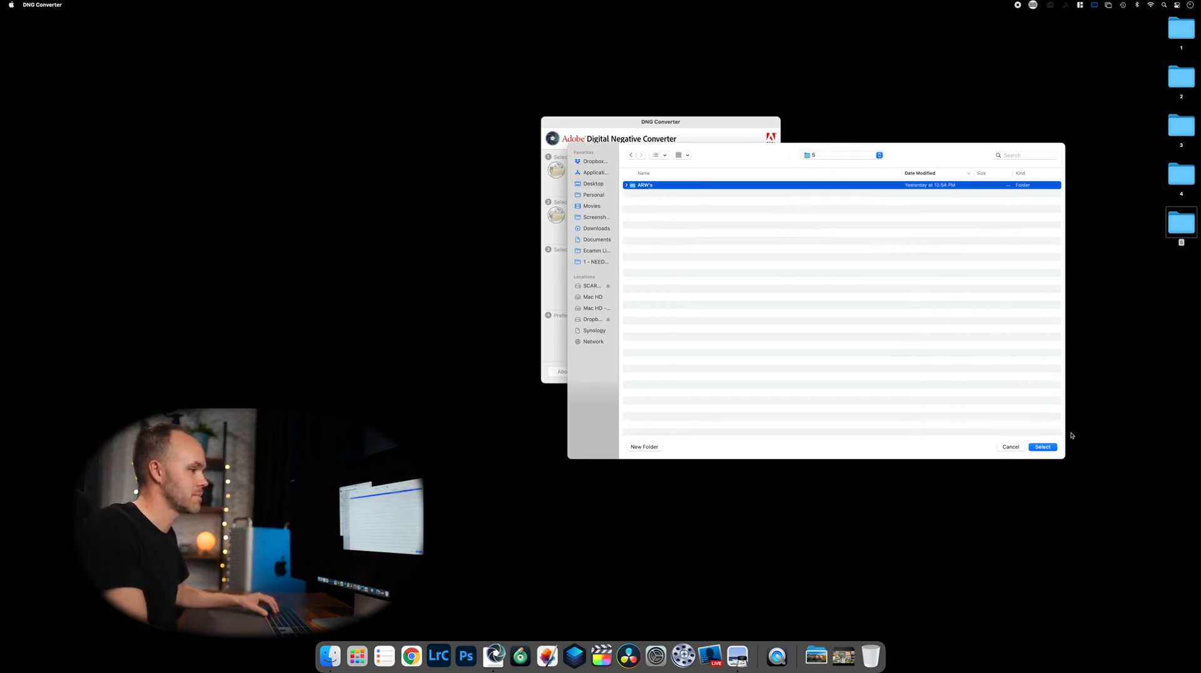
pyautogui.click(1044, 446)
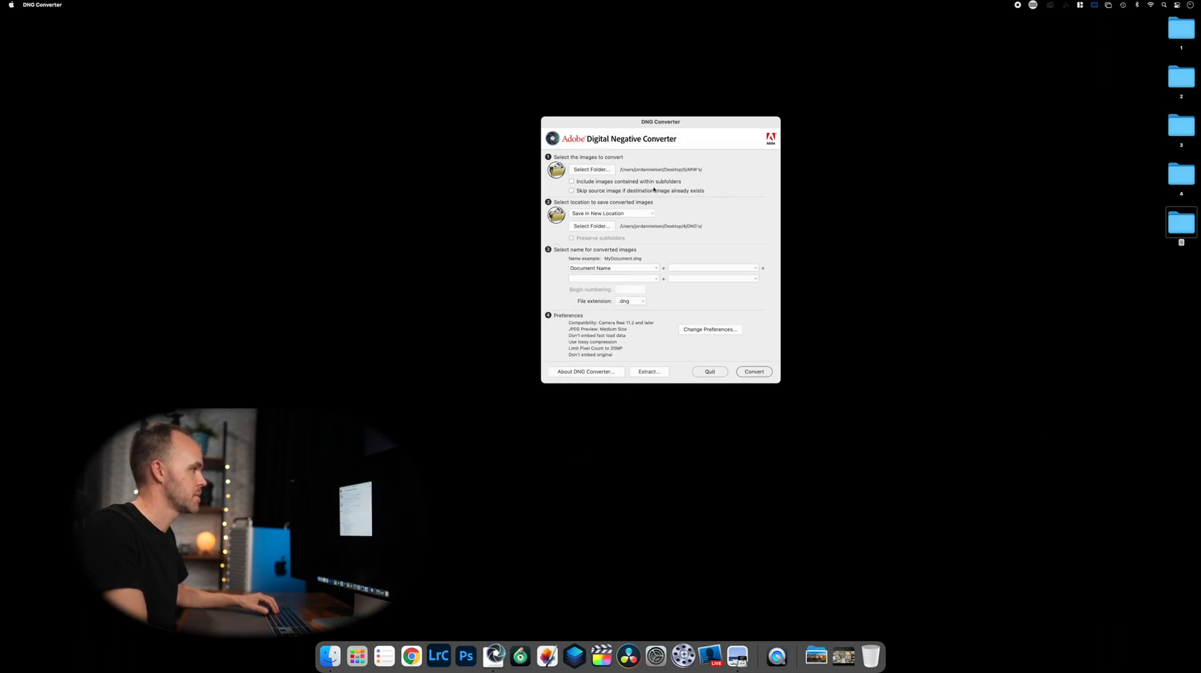
# - Create a folder named DNG's inside Desktop folder 5 as the save location and start the conversion
pyautogui.click(593, 227)
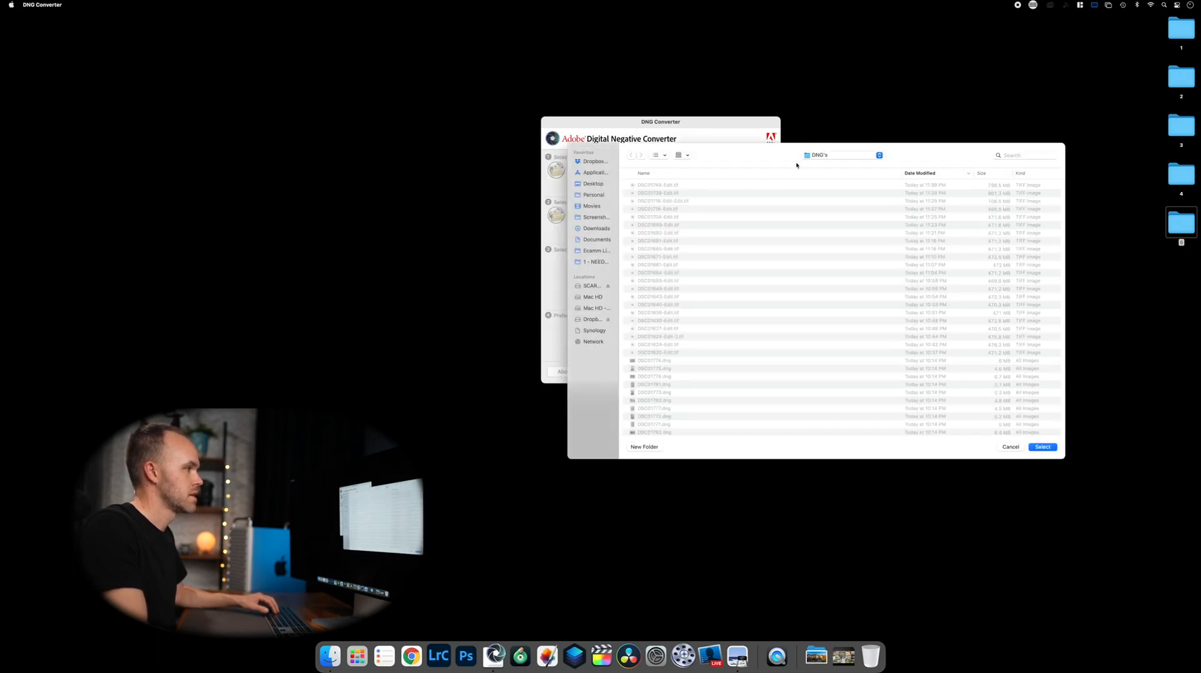
pyautogui.click(809, 159)
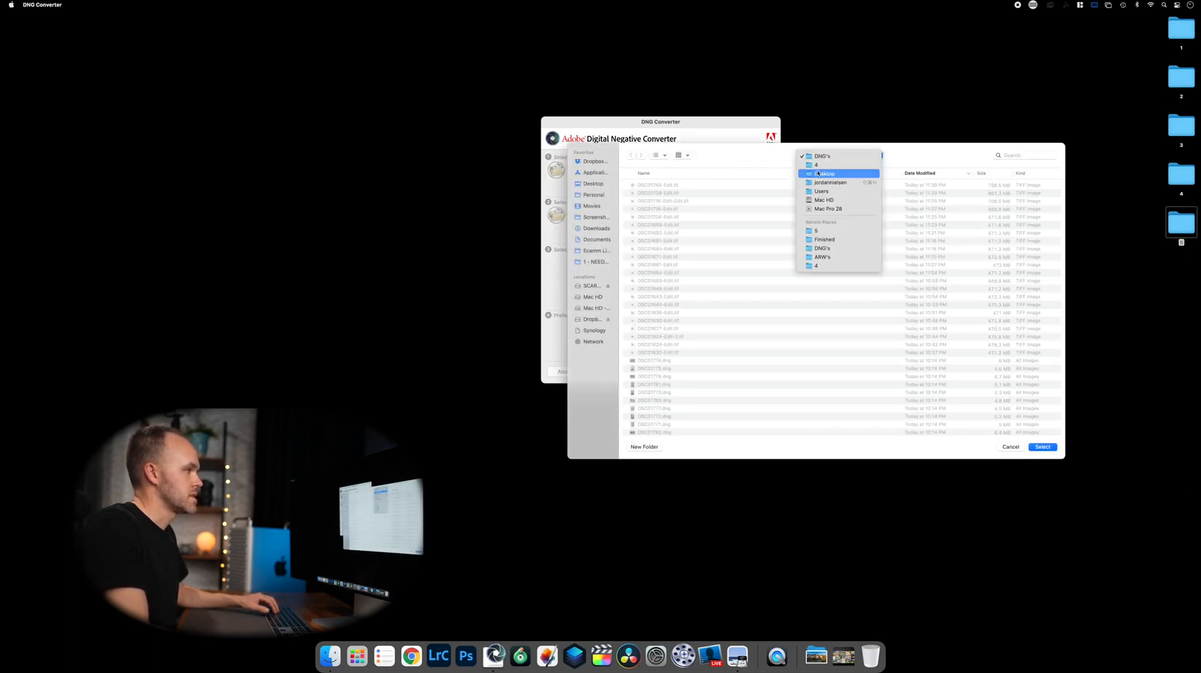
pyautogui.press('Return')
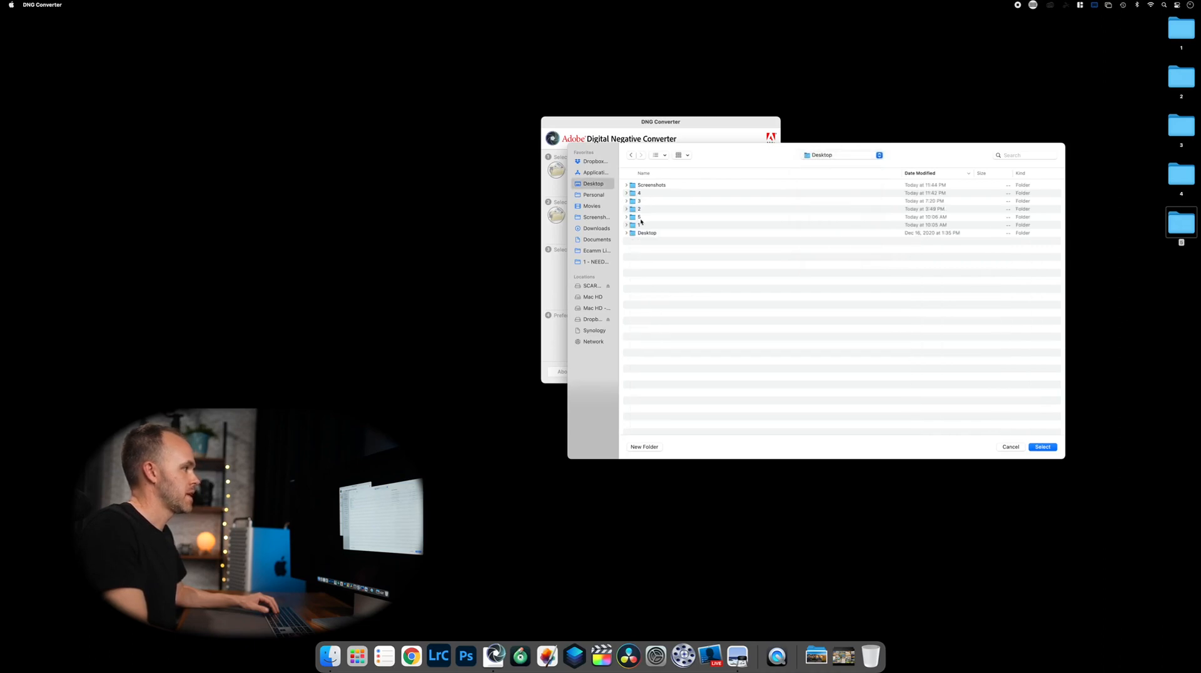
pyautogui.doubleClick(639, 217)
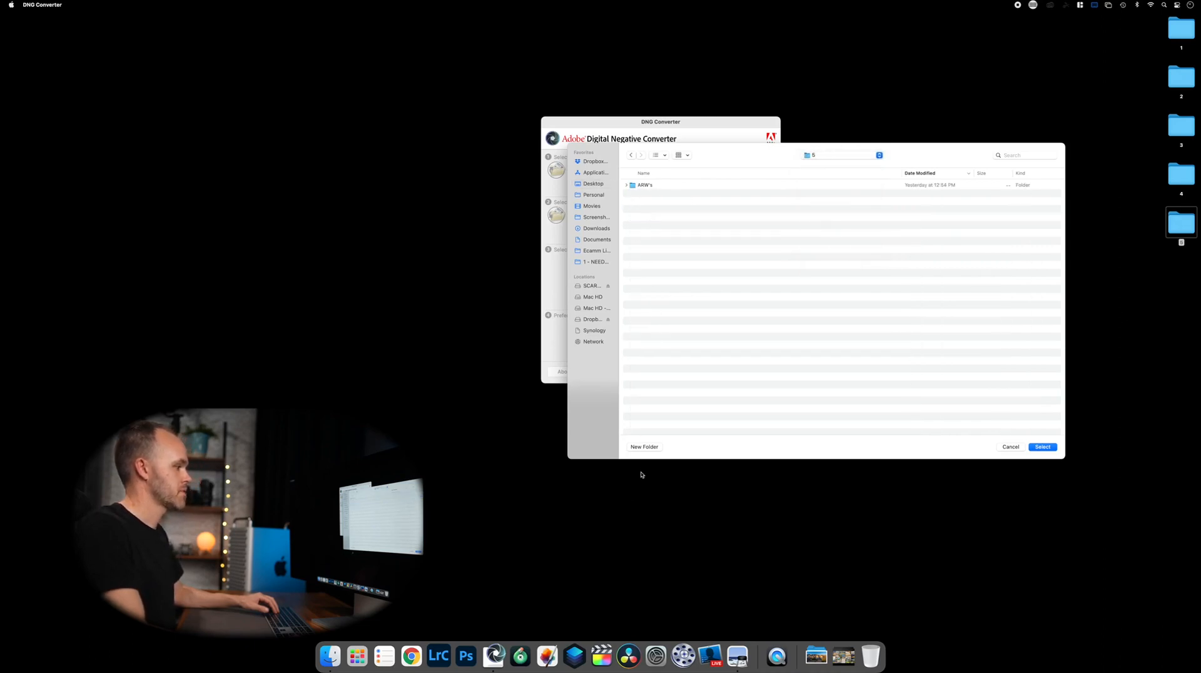
pyautogui.click(644, 446)
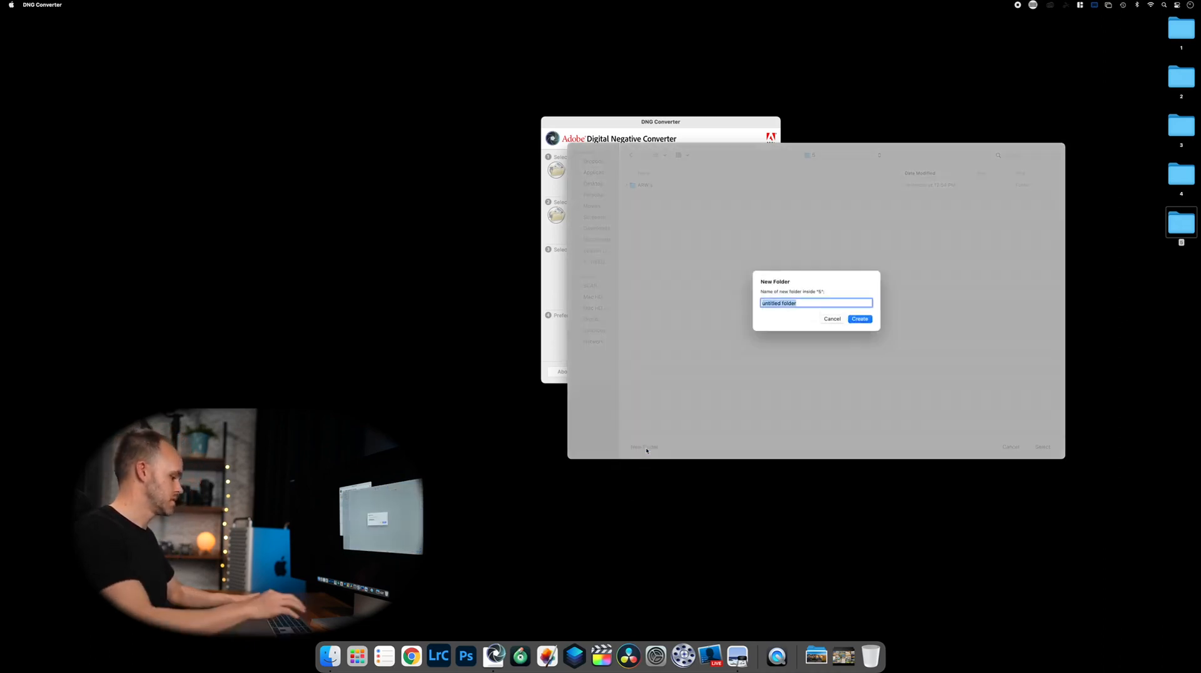
pyautogui.write("DNG's")
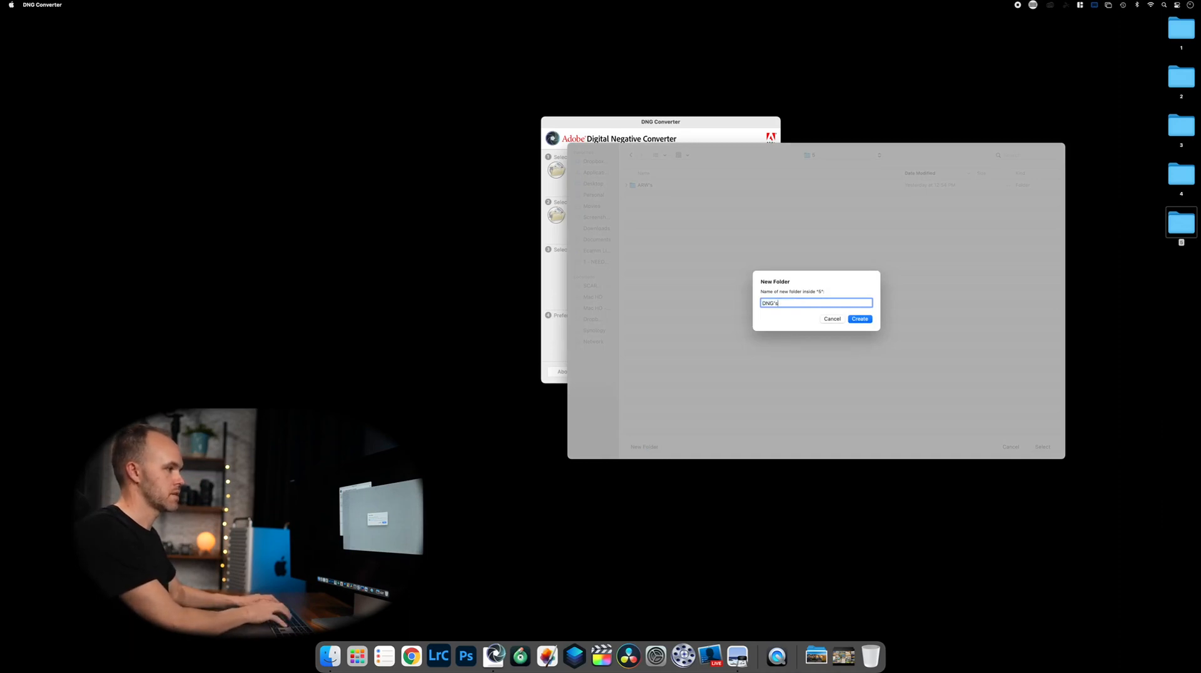
pyautogui.press('Return')
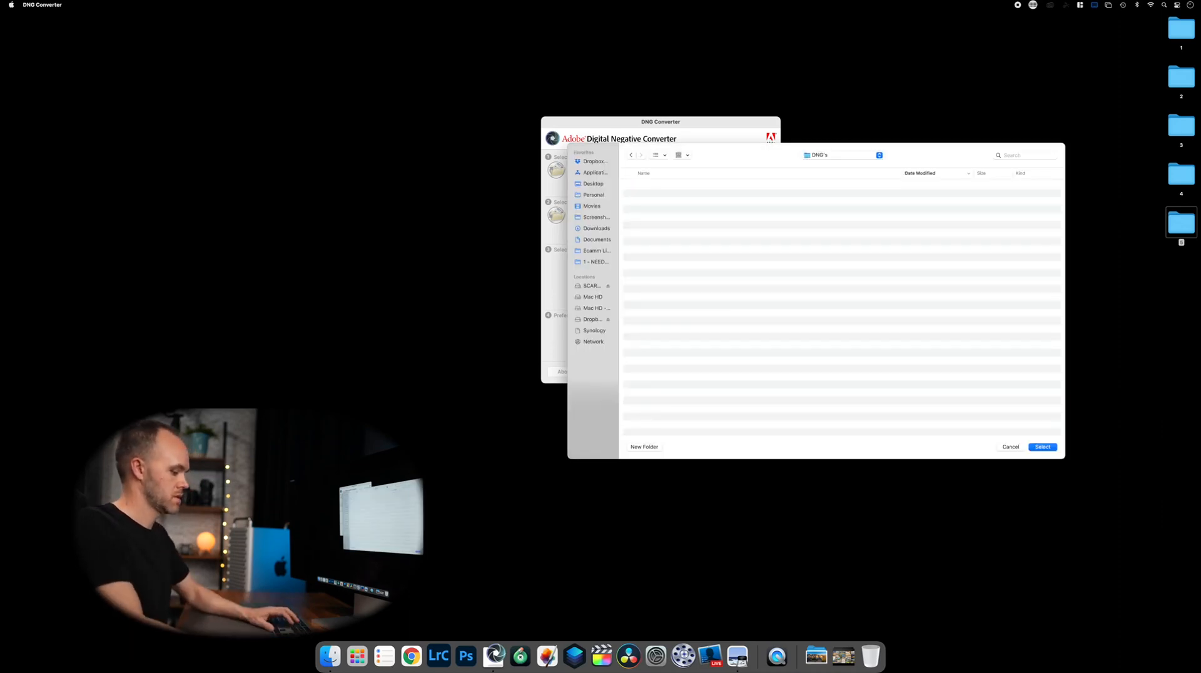
pyautogui.click(1040, 447)
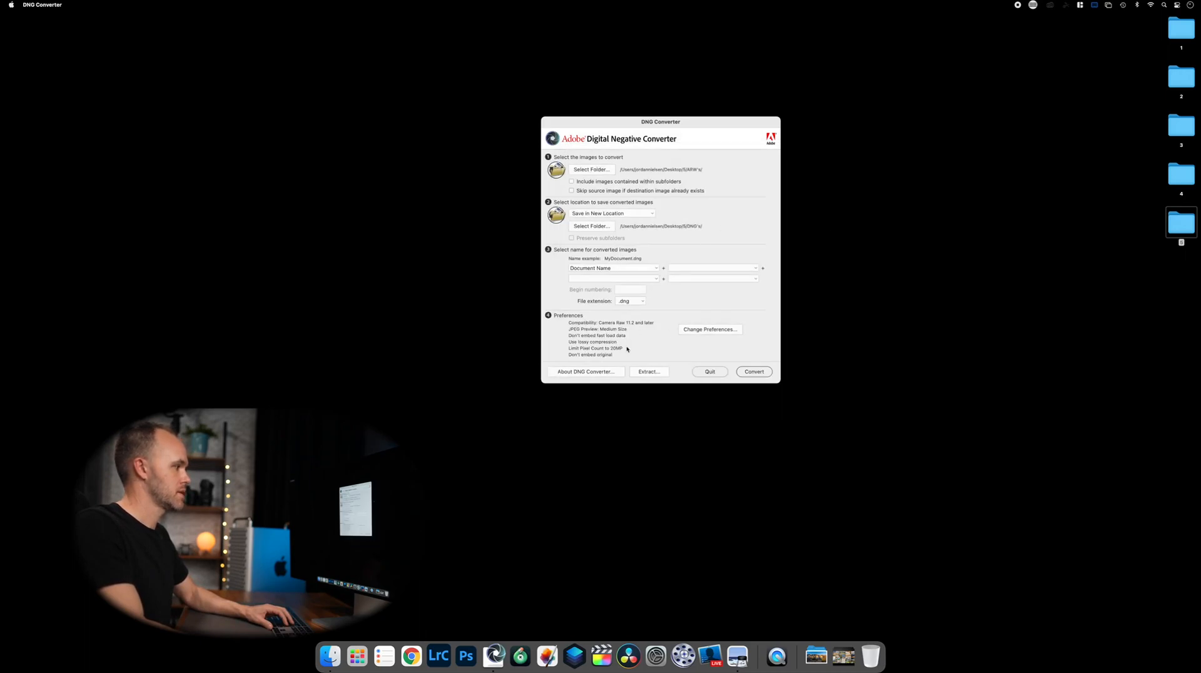
pyautogui.click(753, 372)
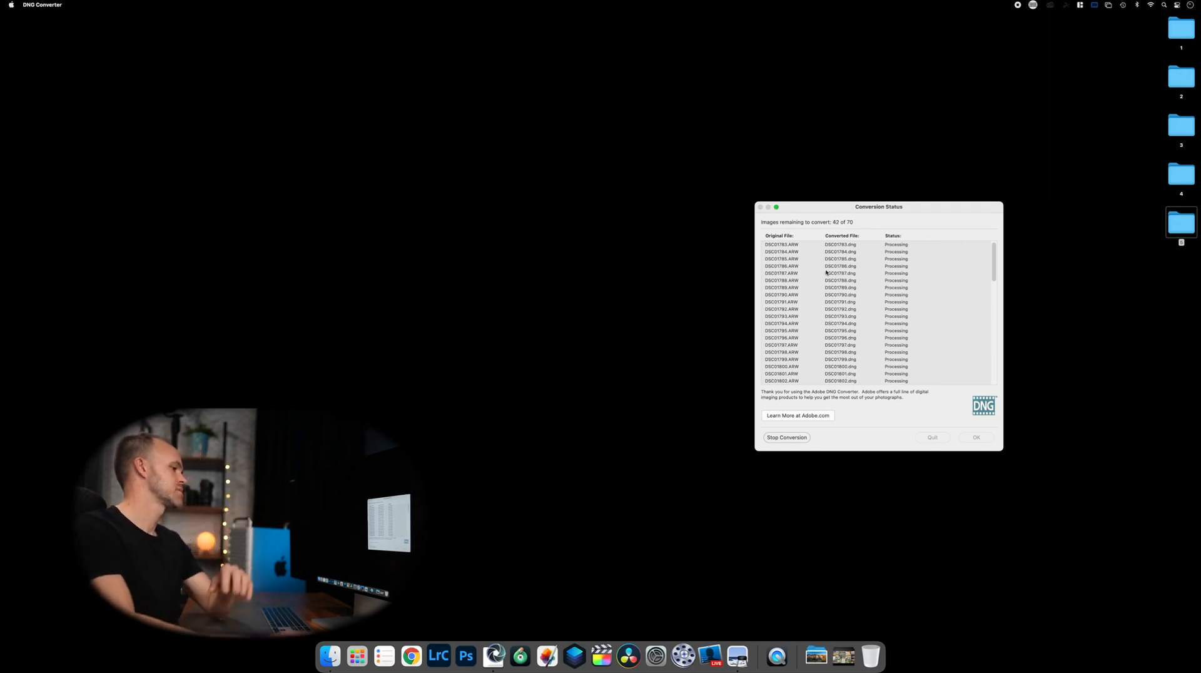
# - Open Lightroom Classic and quit the DNG converter once the conversion has finished
pyautogui.click(439, 655)
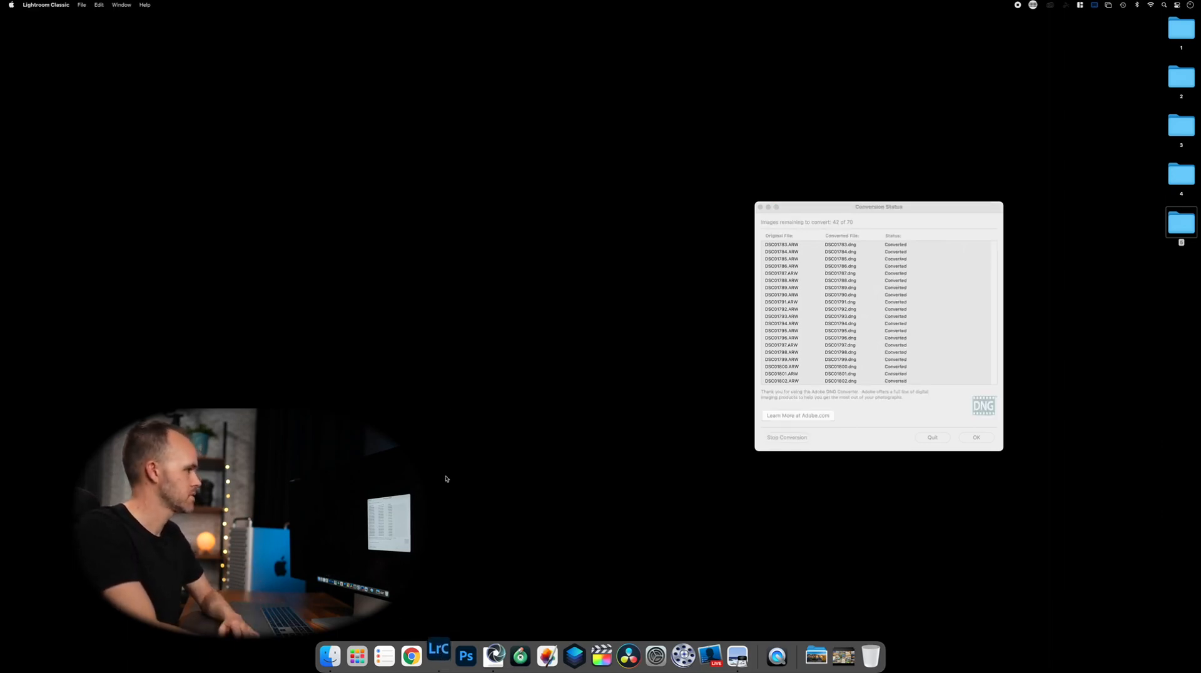
pyautogui.moveTo(831, 214); pyautogui.dragTo(913, 232)
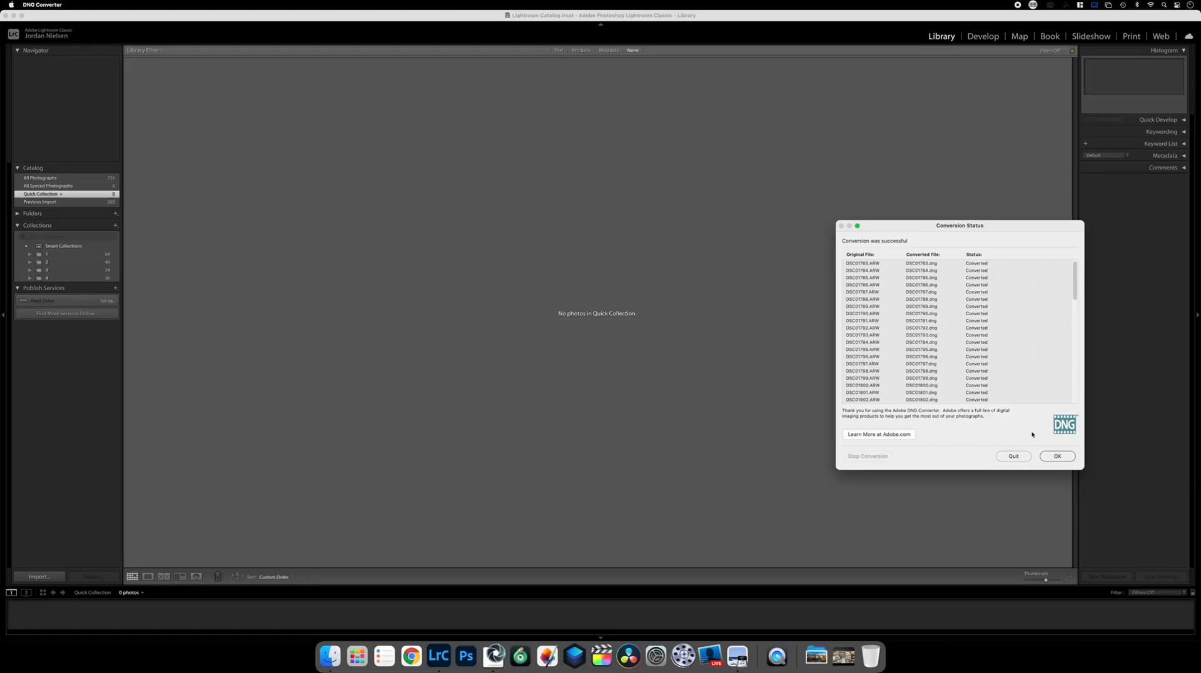
pyautogui.click(1011, 457)
# - Import all photos from the DNG's folder inside Desktop folder 5 into the Lightroom catalog
pyautogui.click(35, 576)
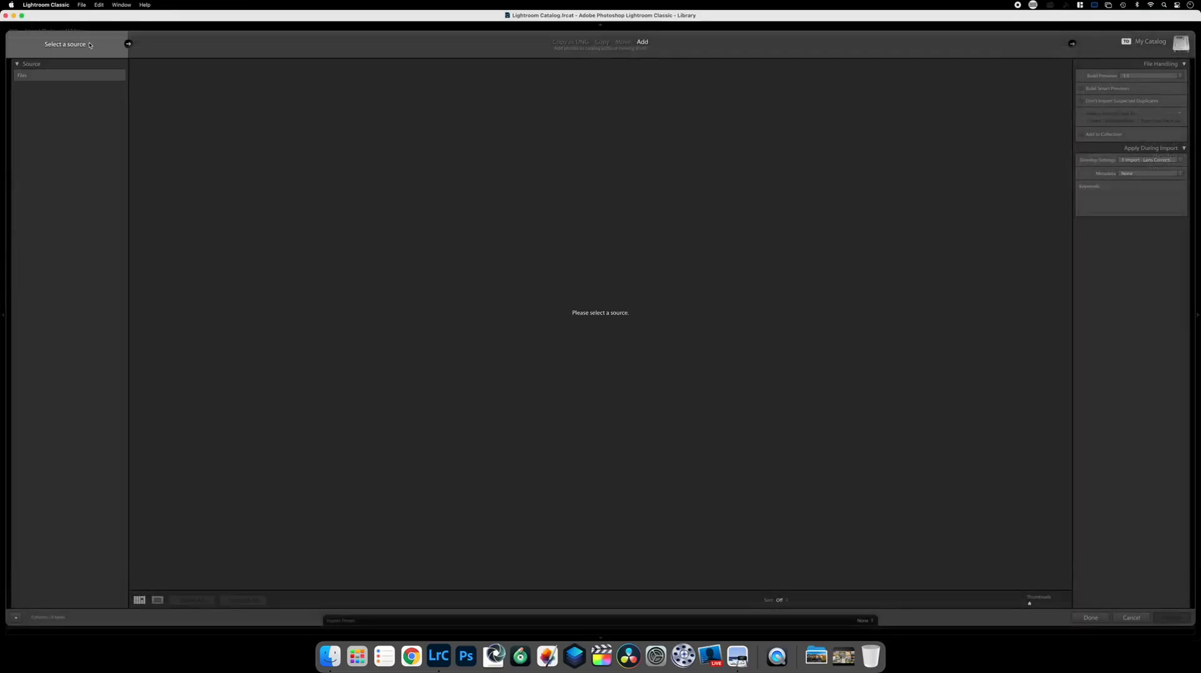
pyautogui.click(89, 45)
pyautogui.click(89, 45)
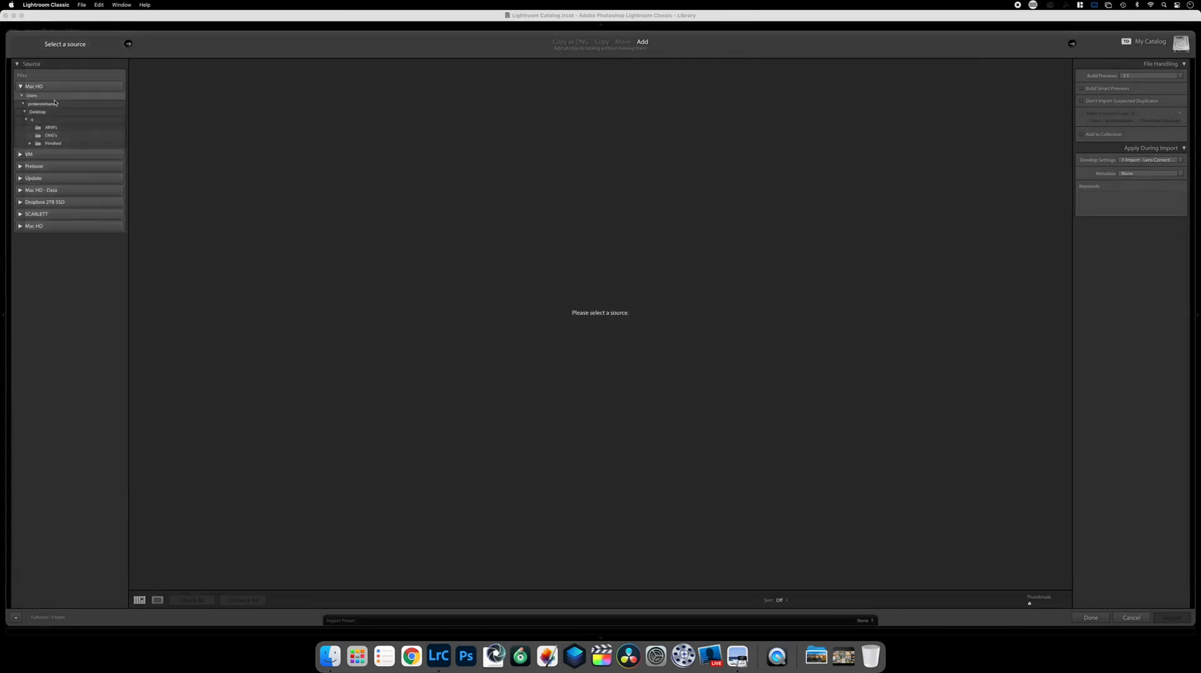
pyautogui.click(25, 112)
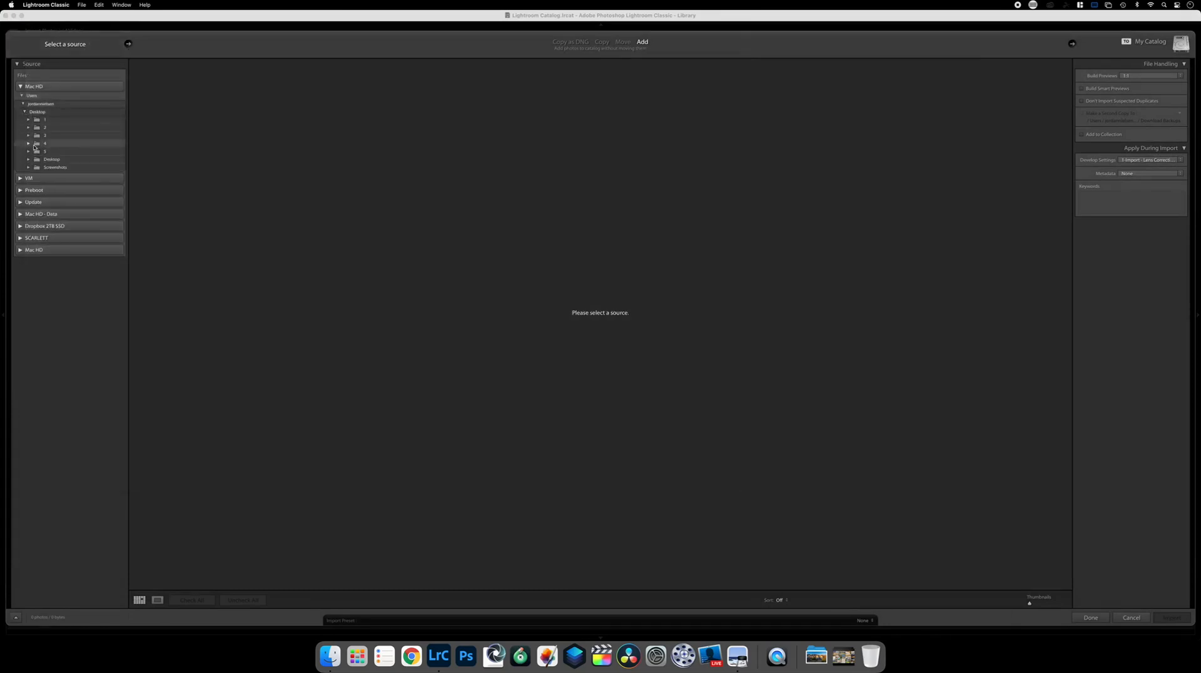
pyautogui.click(28, 151)
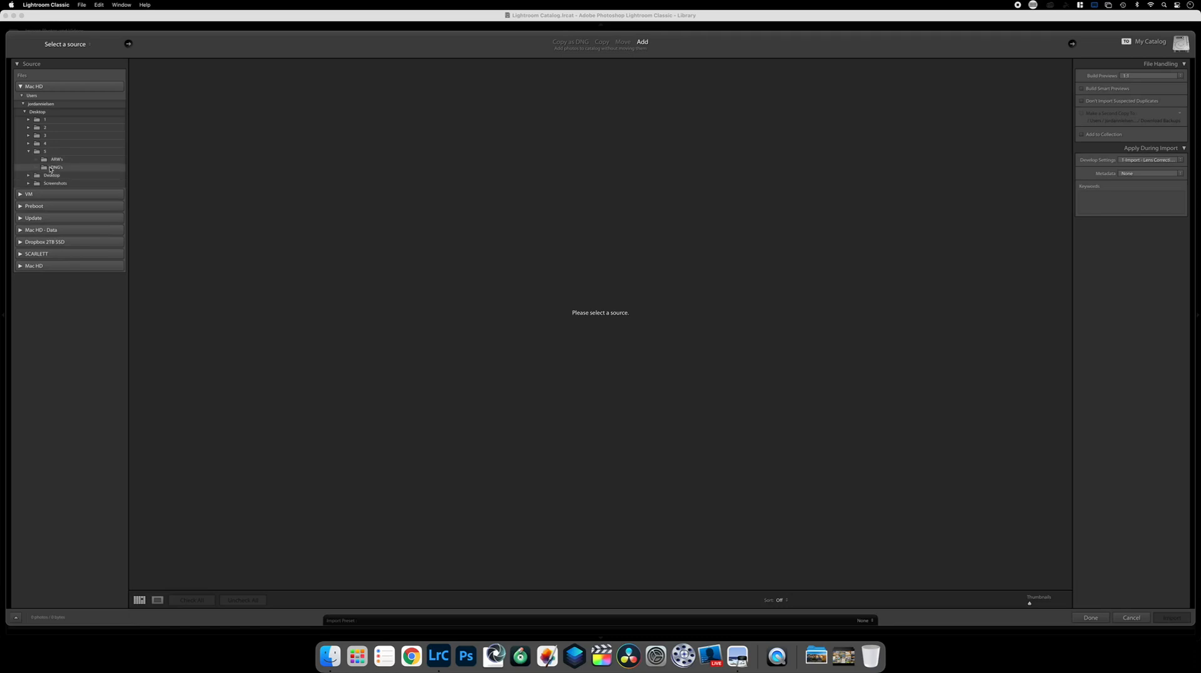
pyautogui.click(55, 168)
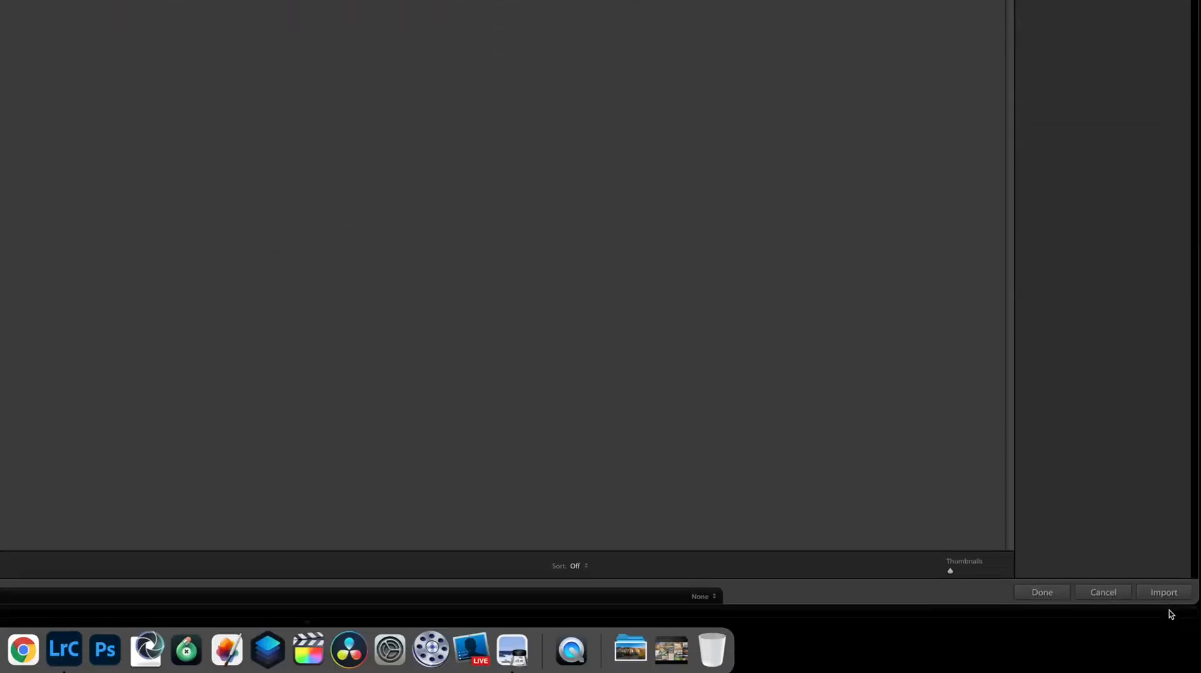
pyautogui.click(1170, 593)
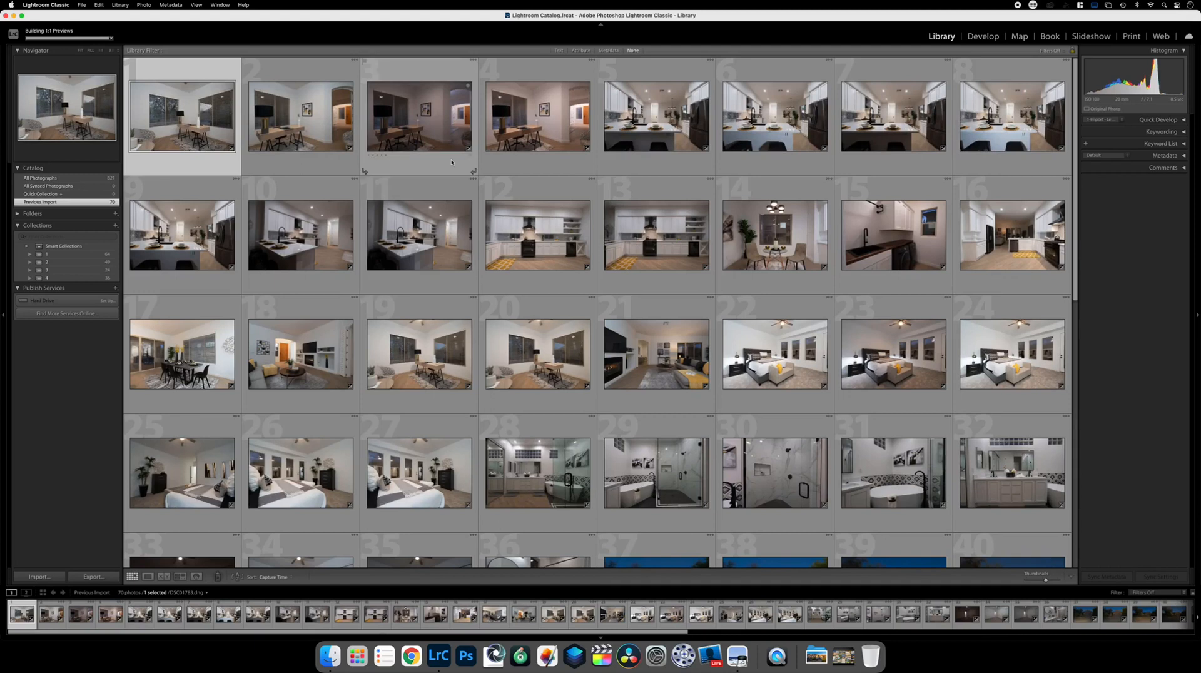
# - Look through the newly imported interior and exterior photos in the library grid
pyautogui.scroll(-1, 643, 271)
pyautogui.scroll(-5, 643, 272)
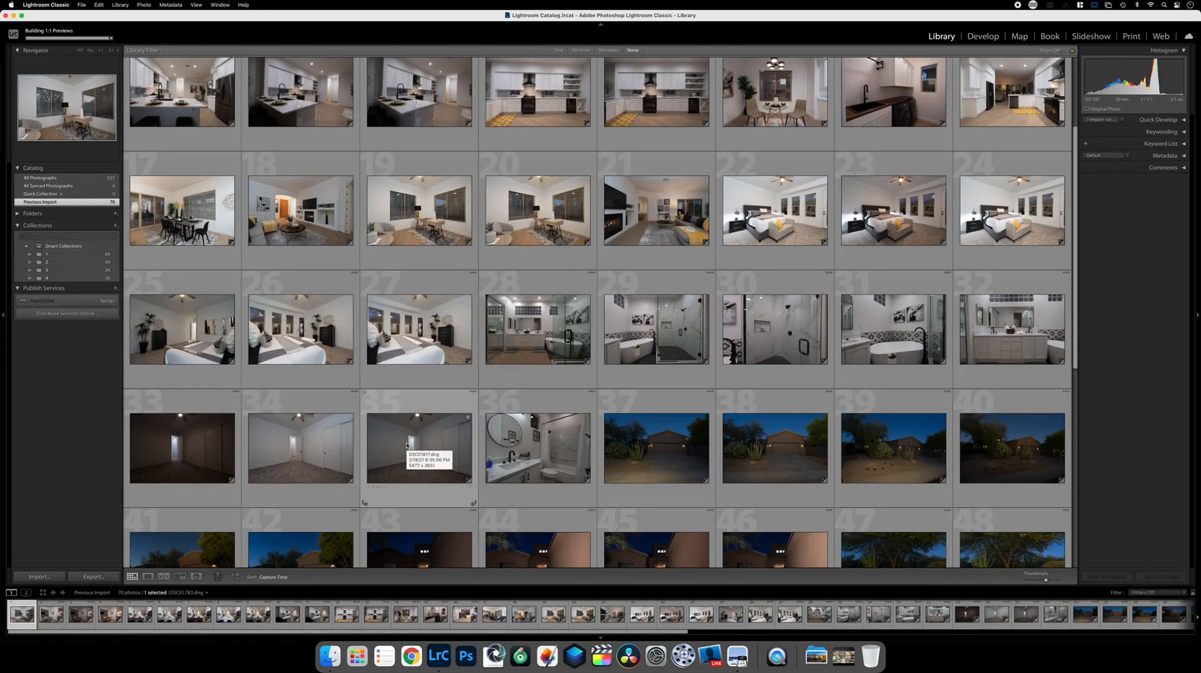
pyautogui.scroll(-4, 407, 445)
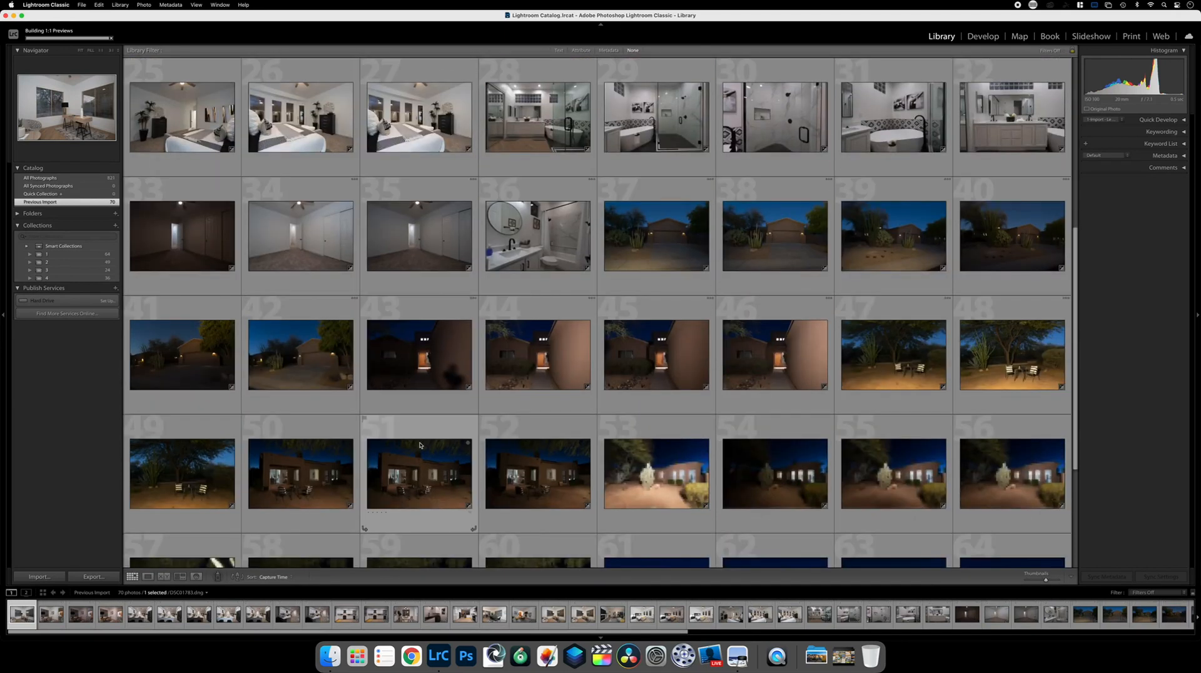
pyautogui.scroll(-2, 420, 445)
pyautogui.scroll(2, 419, 445)
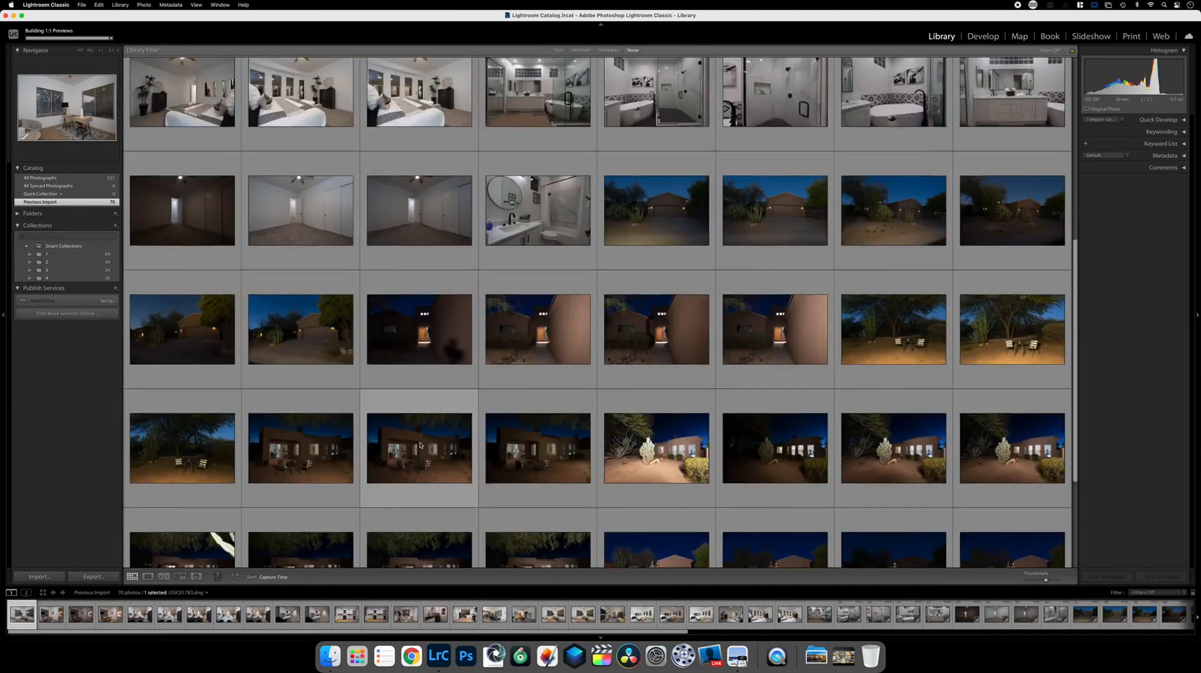
pyautogui.scroll(5, 419, 446)
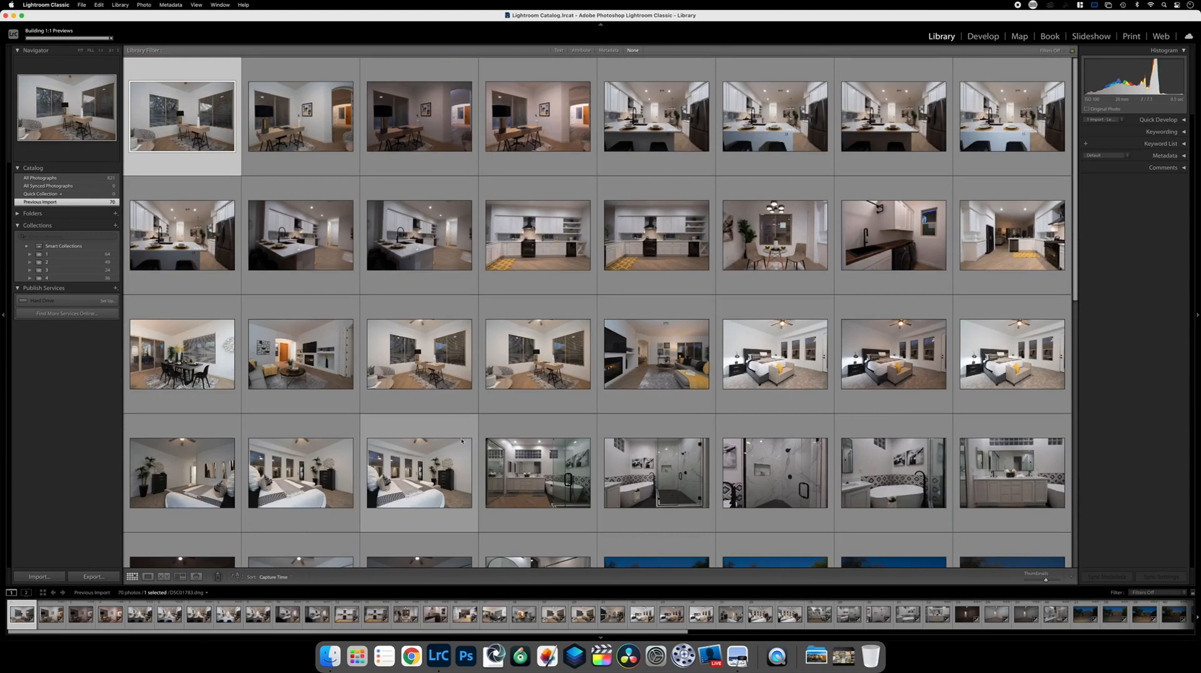
pyautogui.press('j')
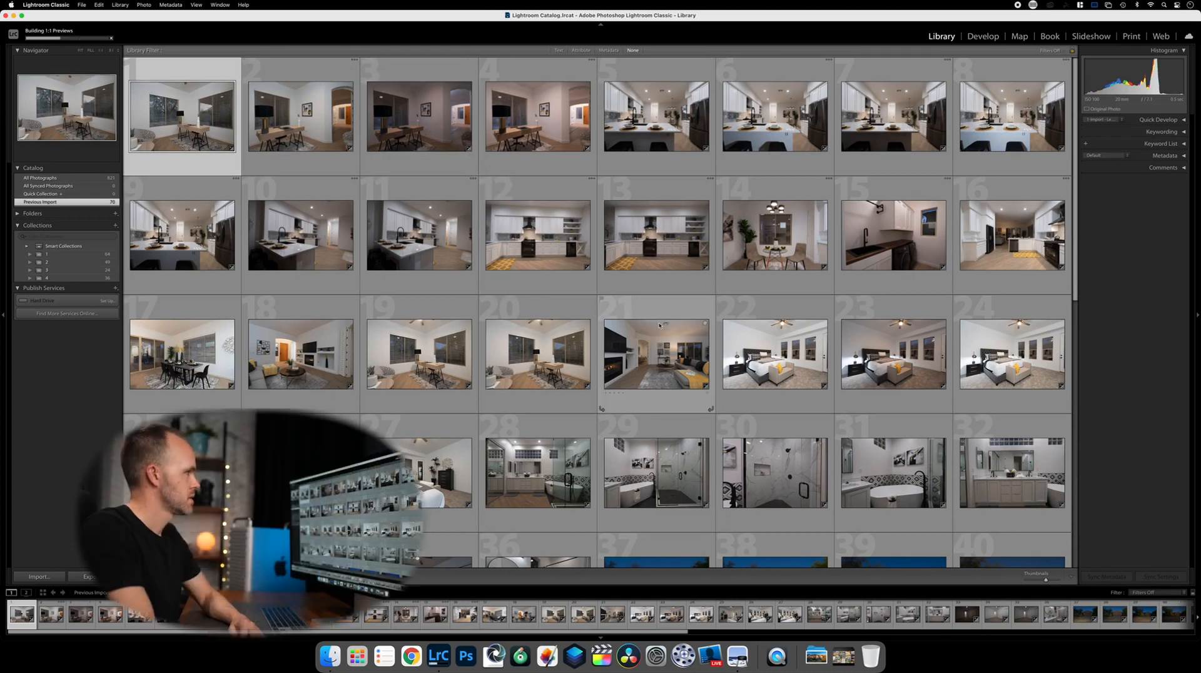
# - Enlarge the library grid thumbnails until four photos fit in each row
pyautogui.click(1054, 581)
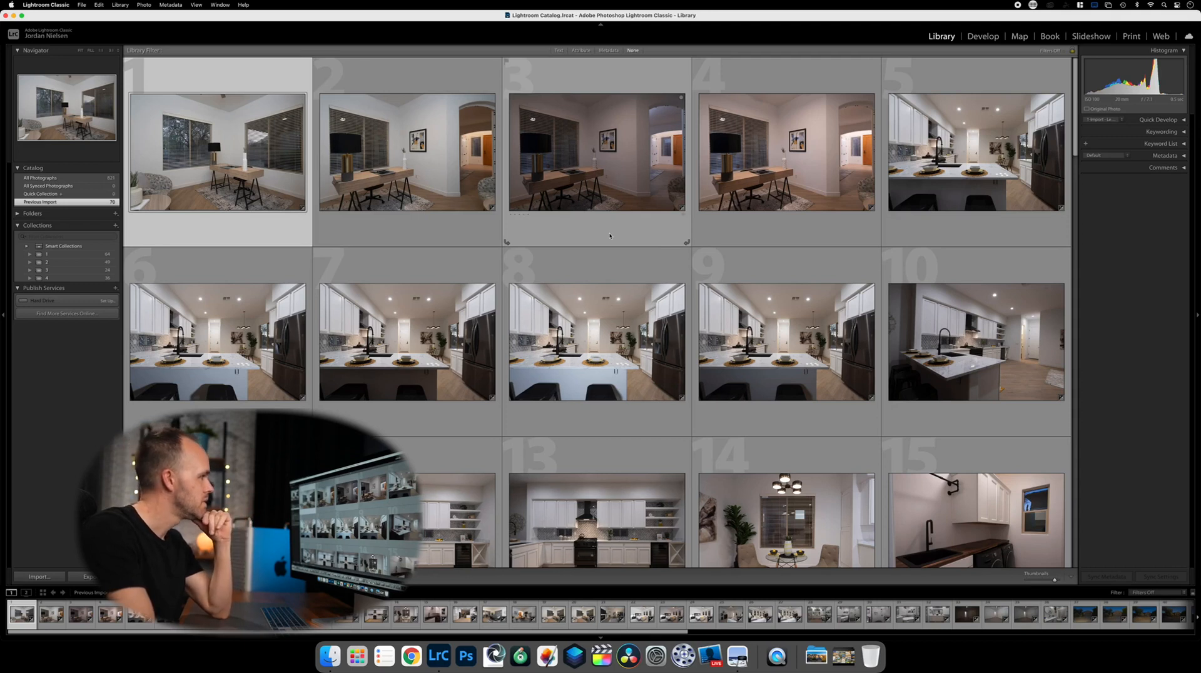
pyautogui.scroll(-15, 715, 291)
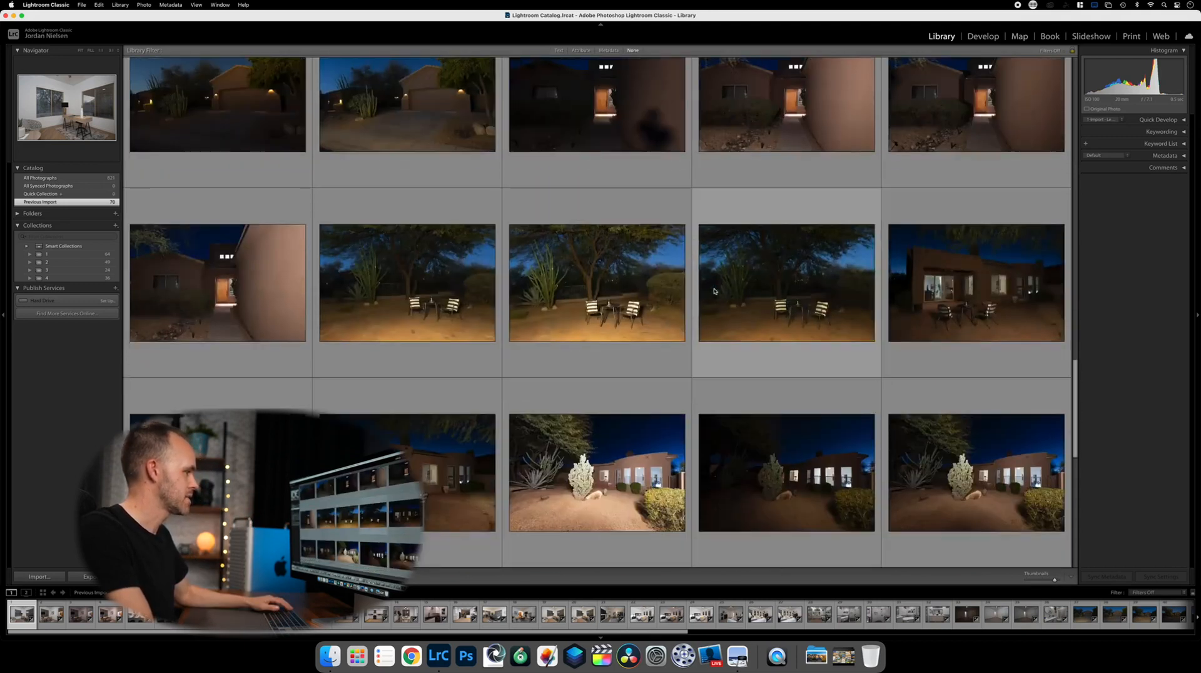
pyautogui.scroll(-3, 715, 291)
pyautogui.scroll(12, 604, 323)
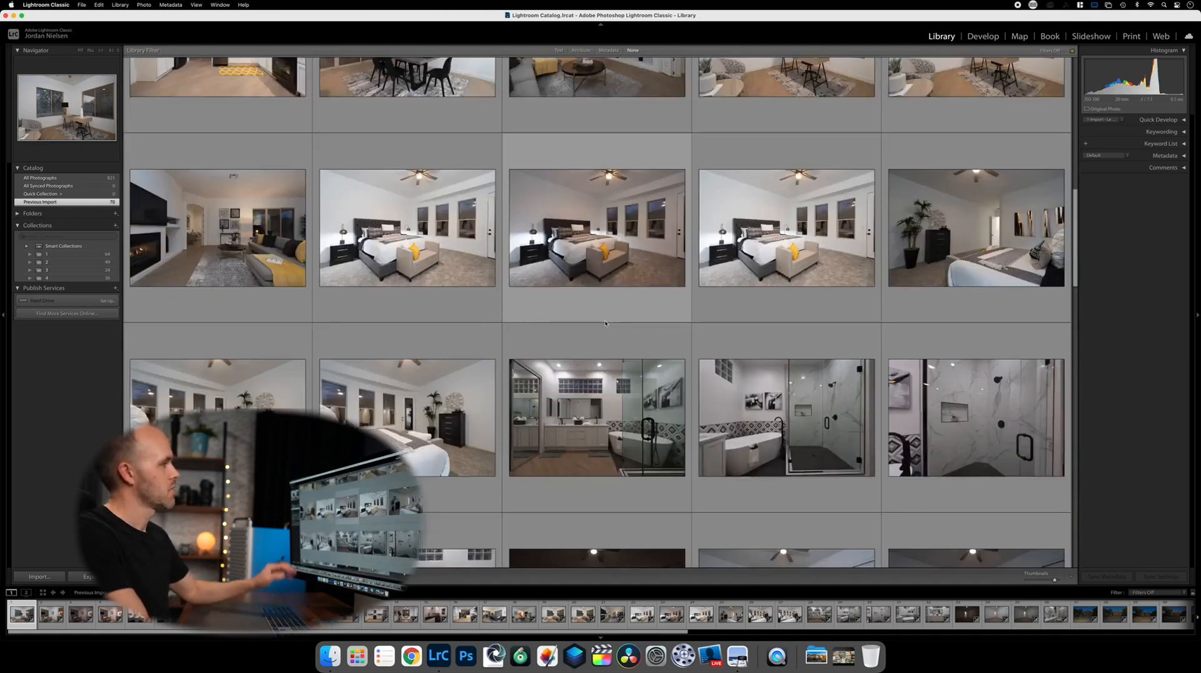
pyautogui.scroll(2, 605, 323)
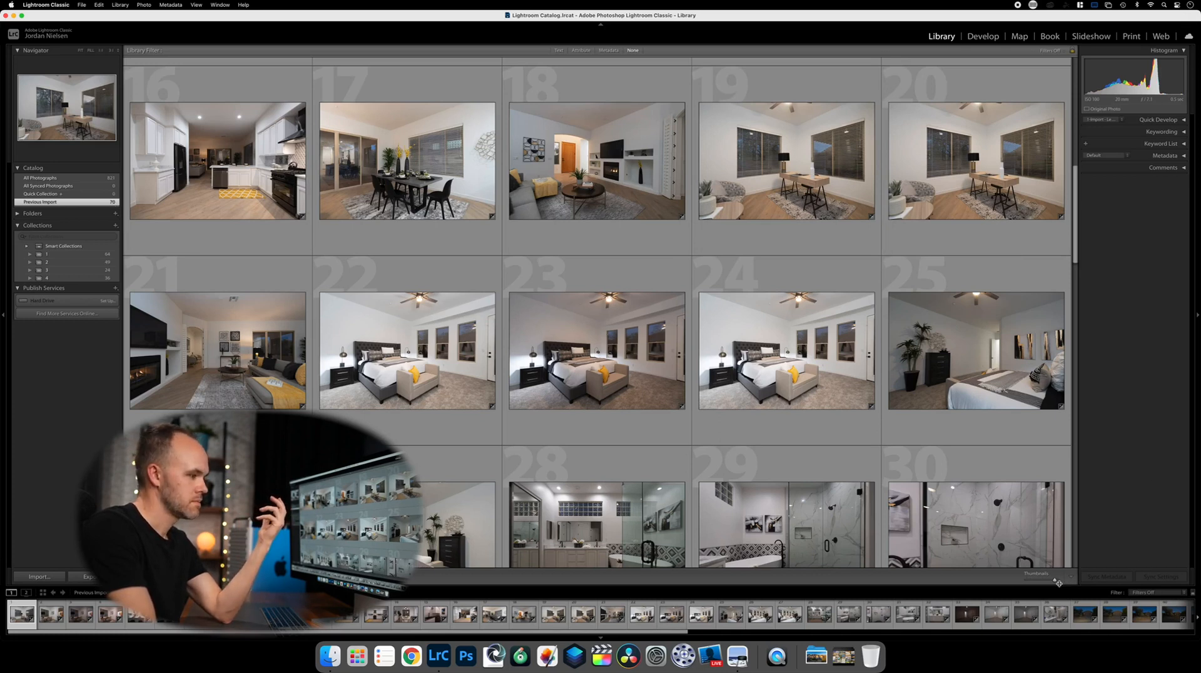
pyautogui.moveTo(1055, 582); pyautogui.dragTo(1062, 581)
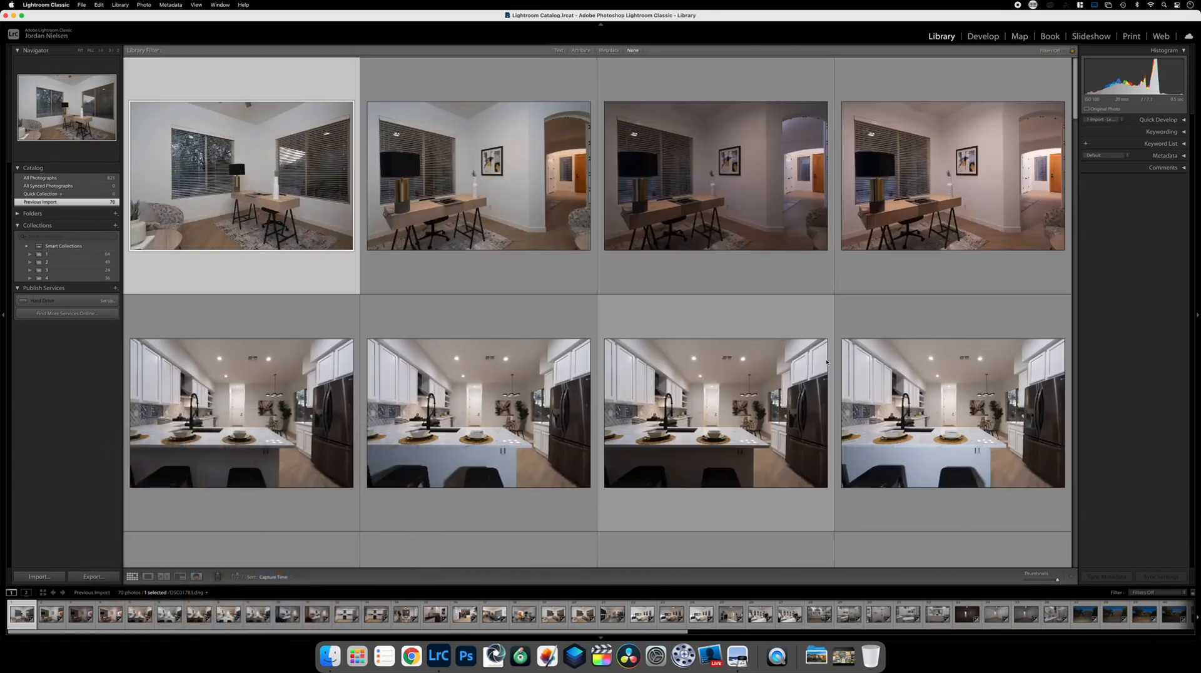
pyautogui.press('j')
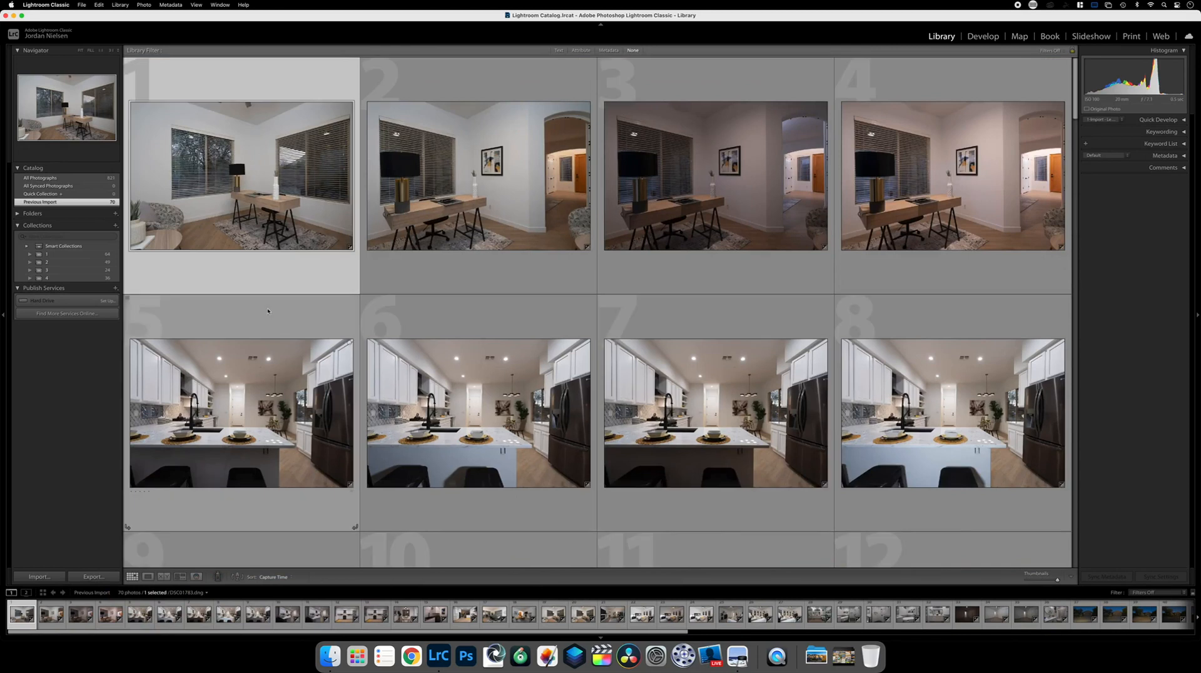
# - Add the first office photo to the Quick Collection and look over the kitchen photos that follow
pyautogui.press('b')
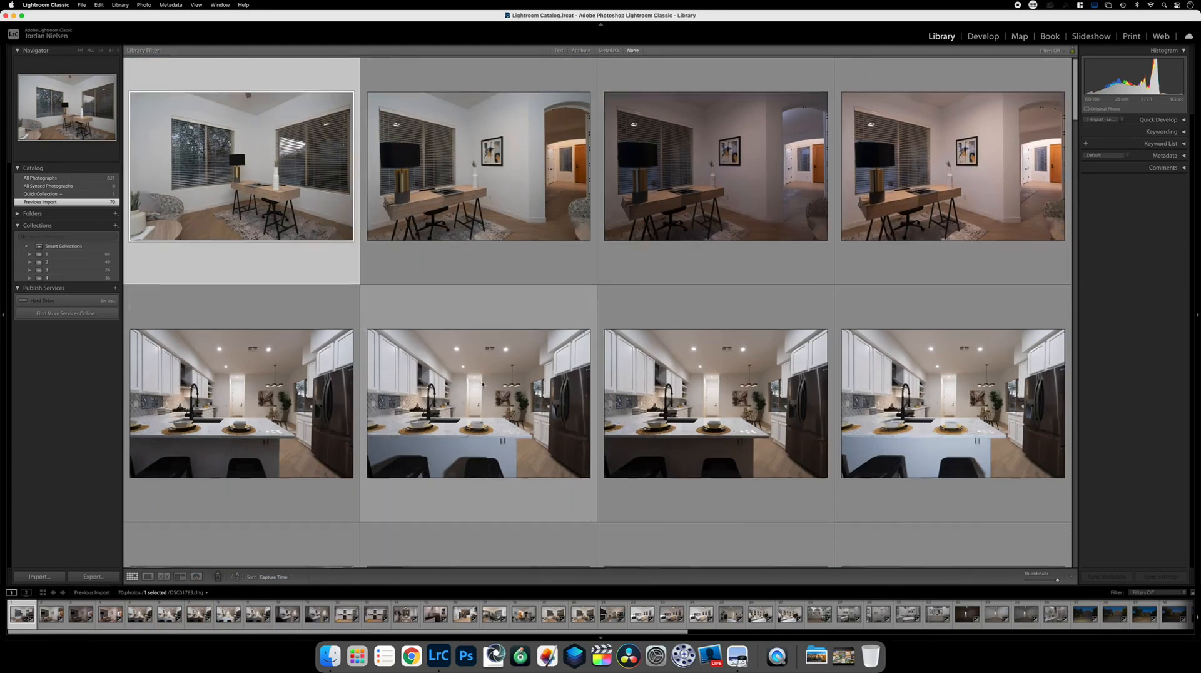
pyautogui.scroll(-3, 481, 381)
pyautogui.scroll(-1, 481, 383)
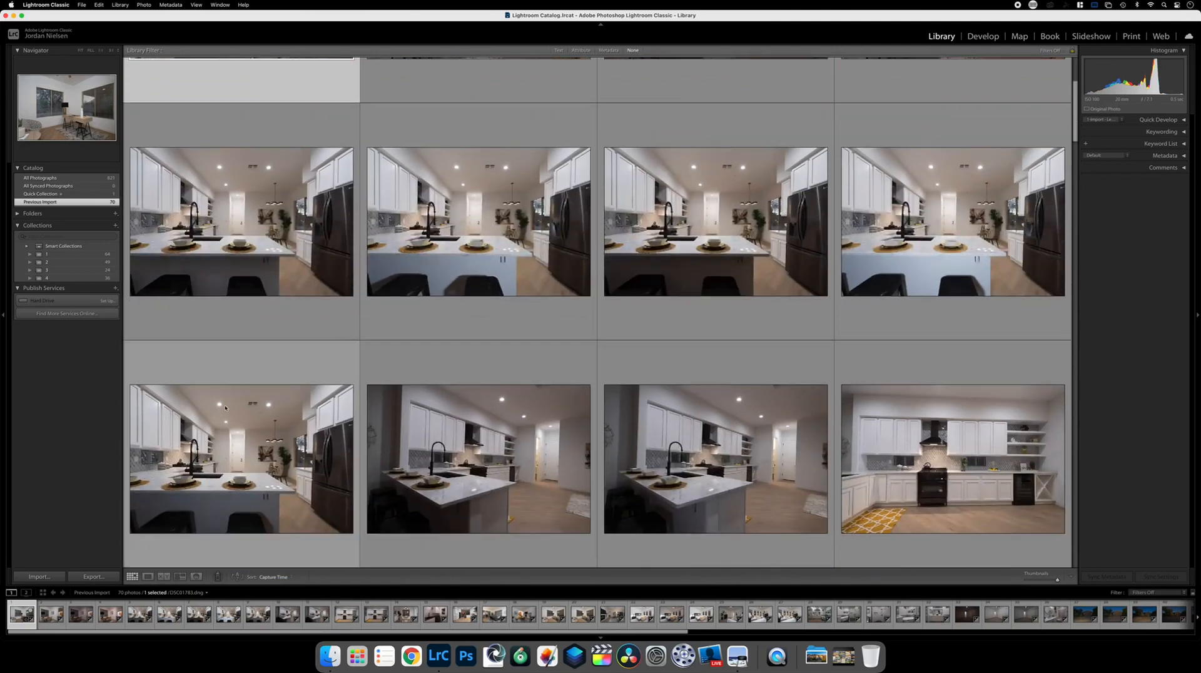
pyautogui.scroll(-2, 487, 374)
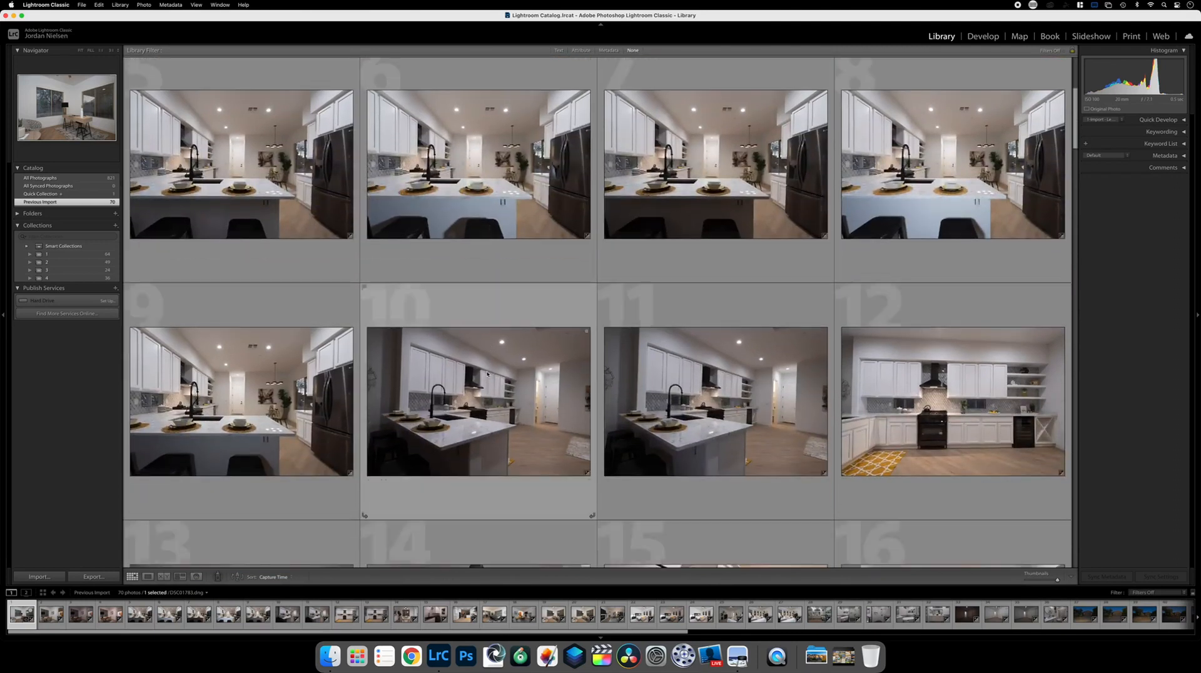
# - Add photo 9 of the kitchen island and photo 11 of the angled kitchen view to the Quick Collection
pyautogui.scroll(-1, 487, 373)
pyautogui.click(230, 378)
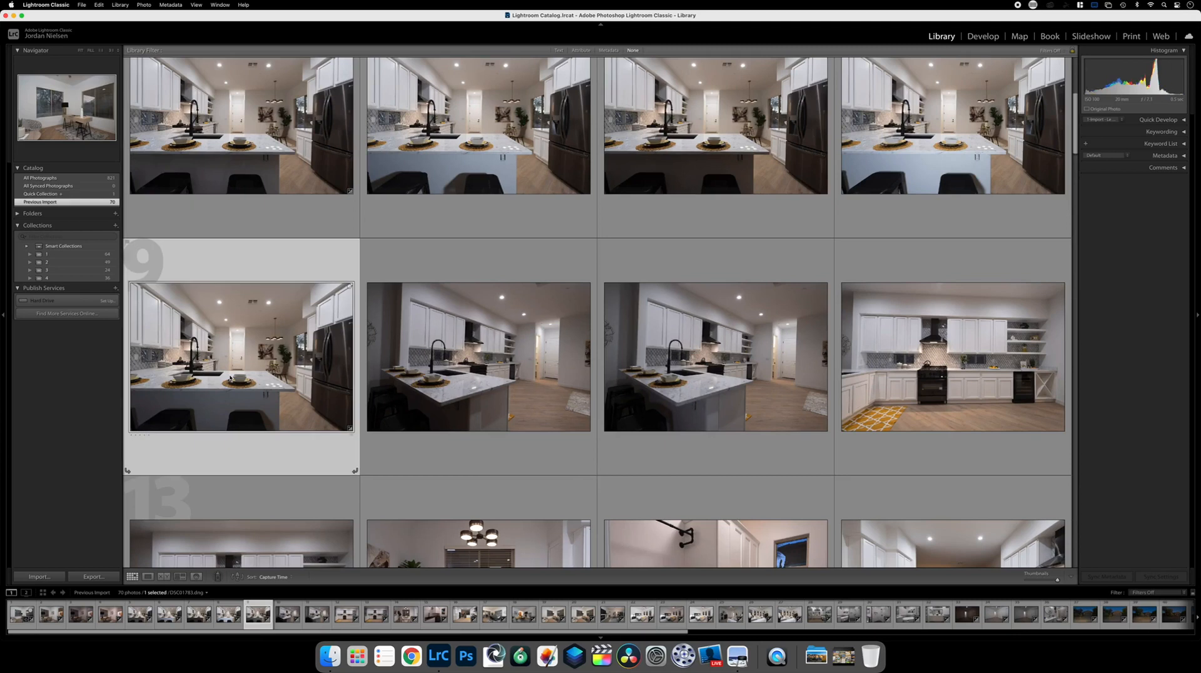
pyautogui.scroll(-1, 702, 382)
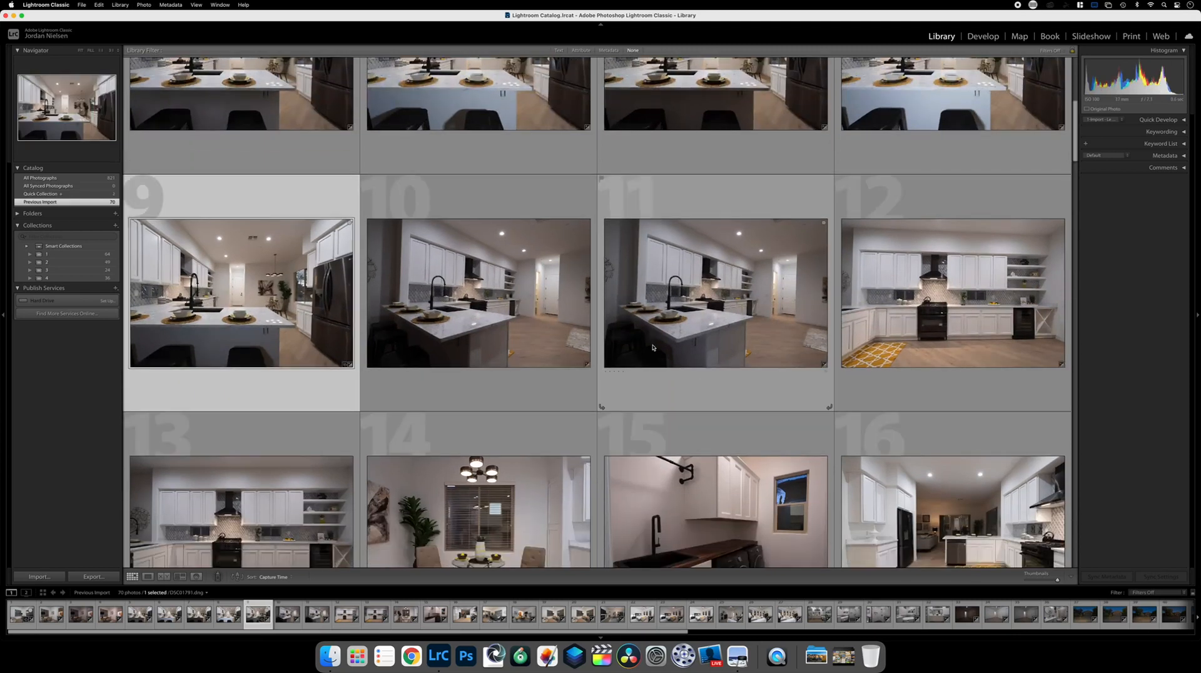
pyautogui.scroll(-1, 673, 340)
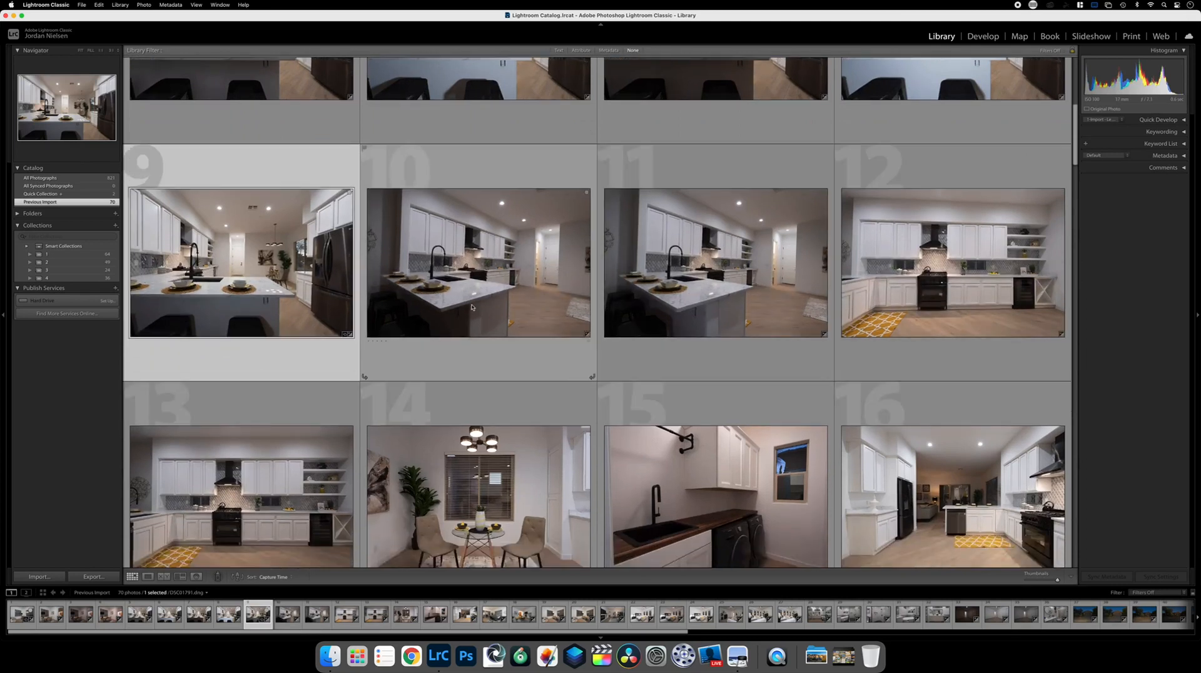
pyautogui.click(654, 319)
pyautogui.press('b')
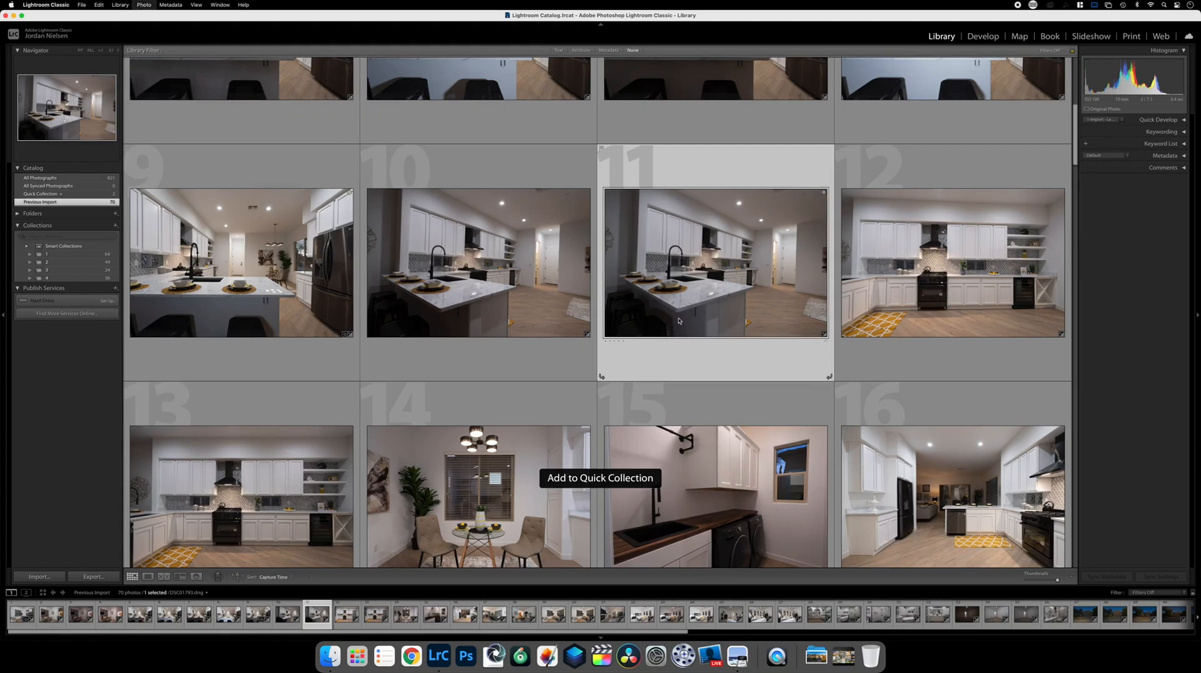
pyautogui.press('j')
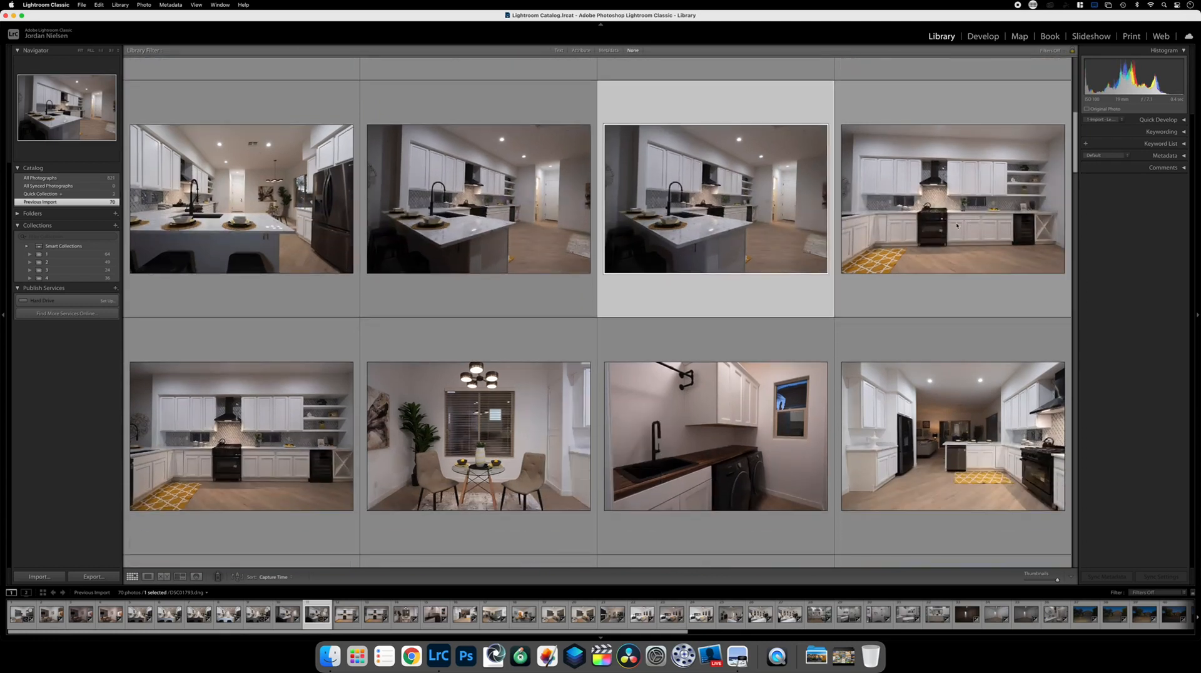
# - Add kitchen photo 12 and breakfast nook photo 14 to the Quick Collection
pyautogui.click(939, 192)
pyautogui.press('b')
pyautogui.scroll(-3, 737, 268)
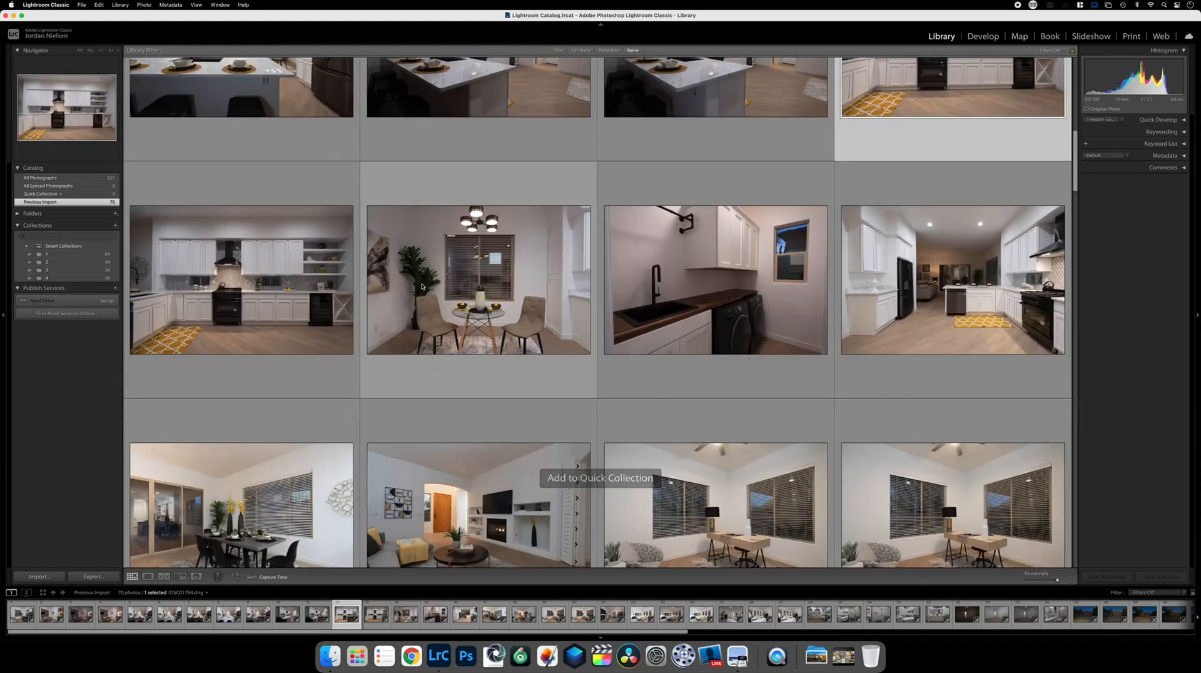
pyautogui.click(519, 280)
pyautogui.press('b')
# - Add laundry room photo 15 and wide kitchen photo 16 to the Quick Collection
pyautogui.scroll(-1, 661, 293)
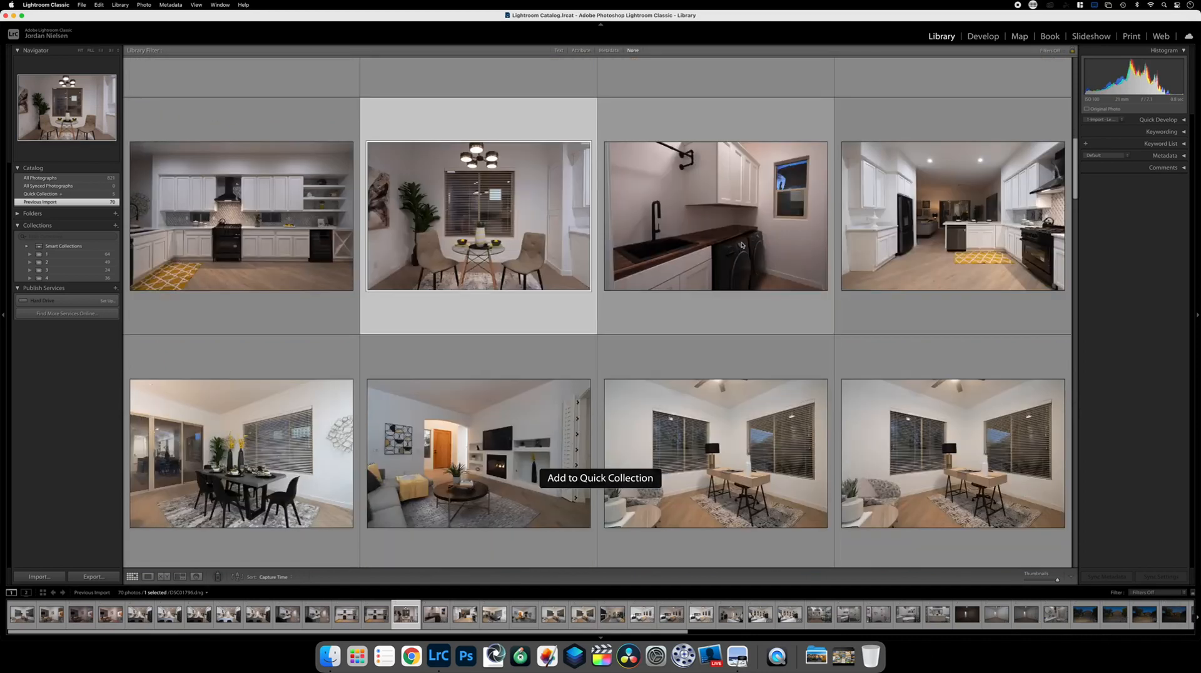
pyautogui.click(790, 181)
pyautogui.press('b')
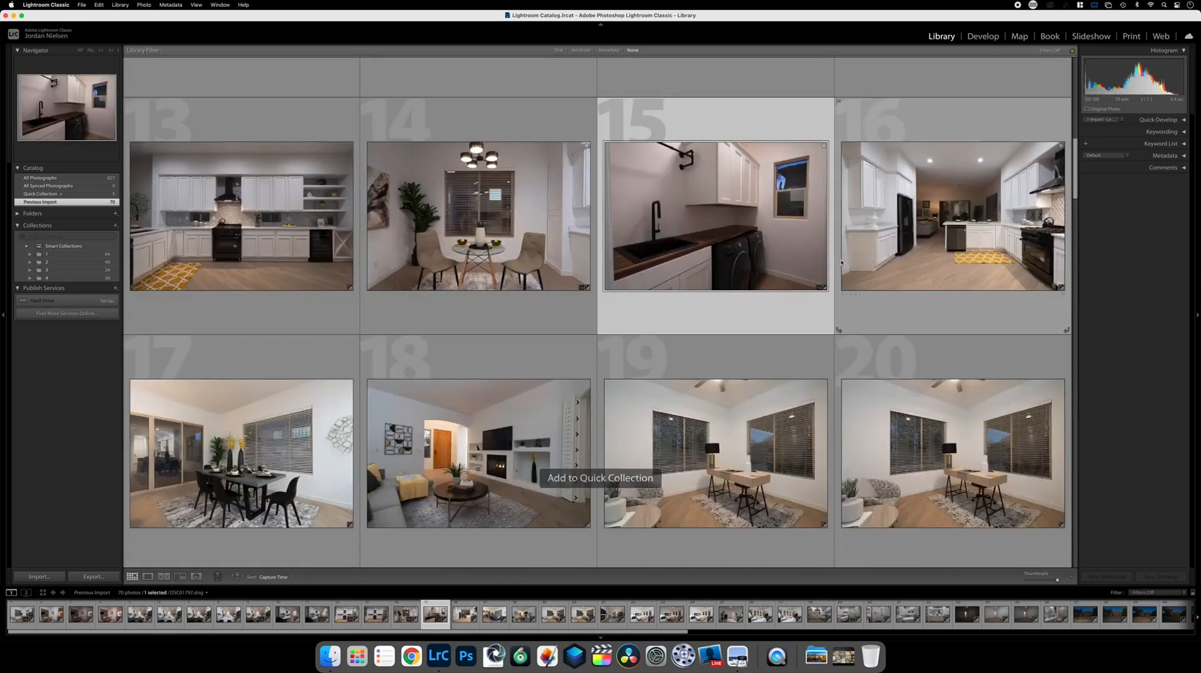
pyautogui.scroll(-1, 838, 260)
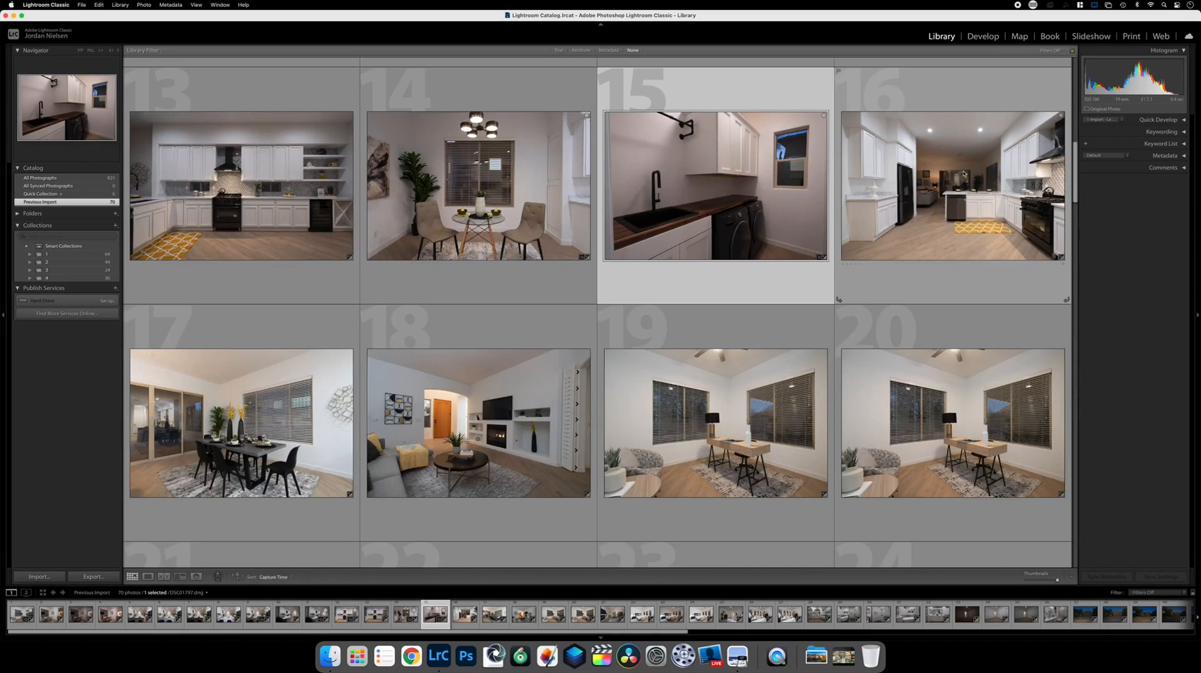
pyautogui.click(961, 229)
pyautogui.press('b')
# - Add dining room photo 17 and living room photo 18 to the Quick Collection
pyautogui.scroll(-5, 367, 367)
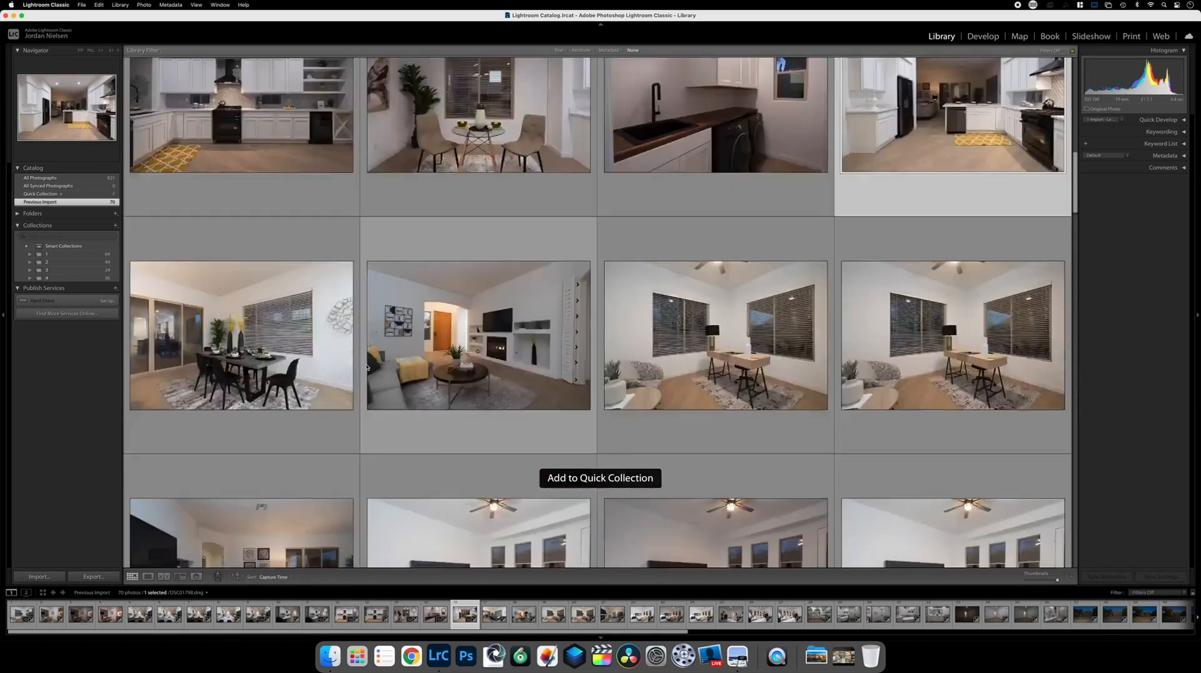
pyautogui.scroll(-1, 366, 367)
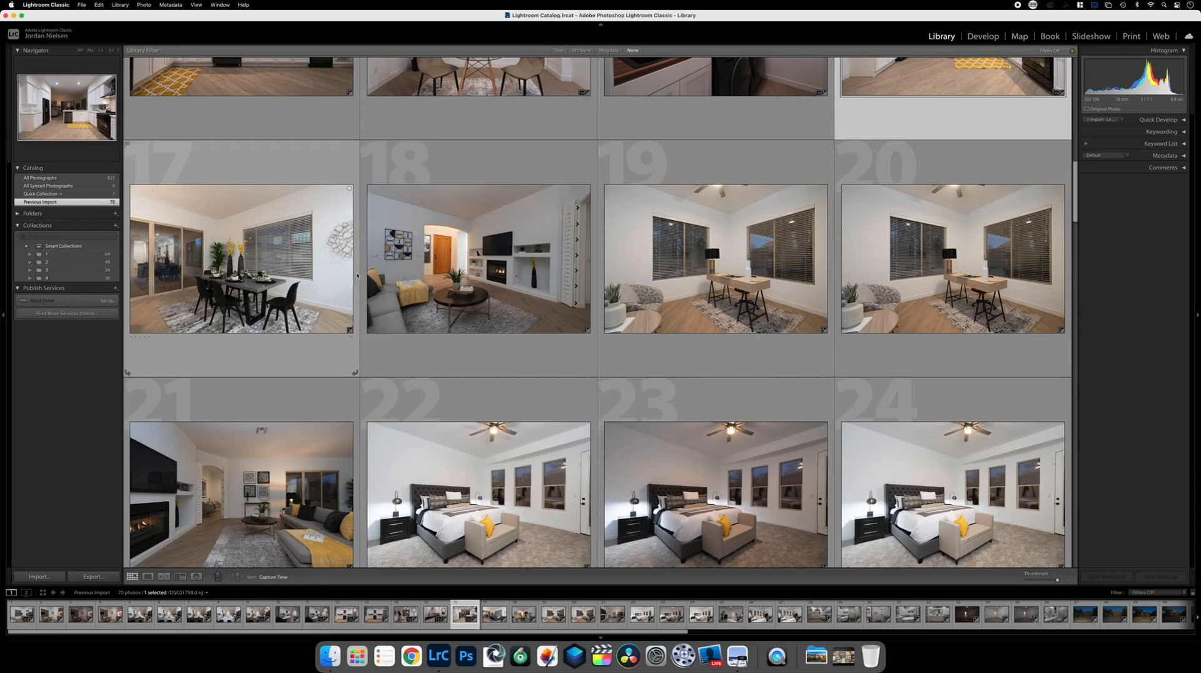
pyautogui.click(314, 293)
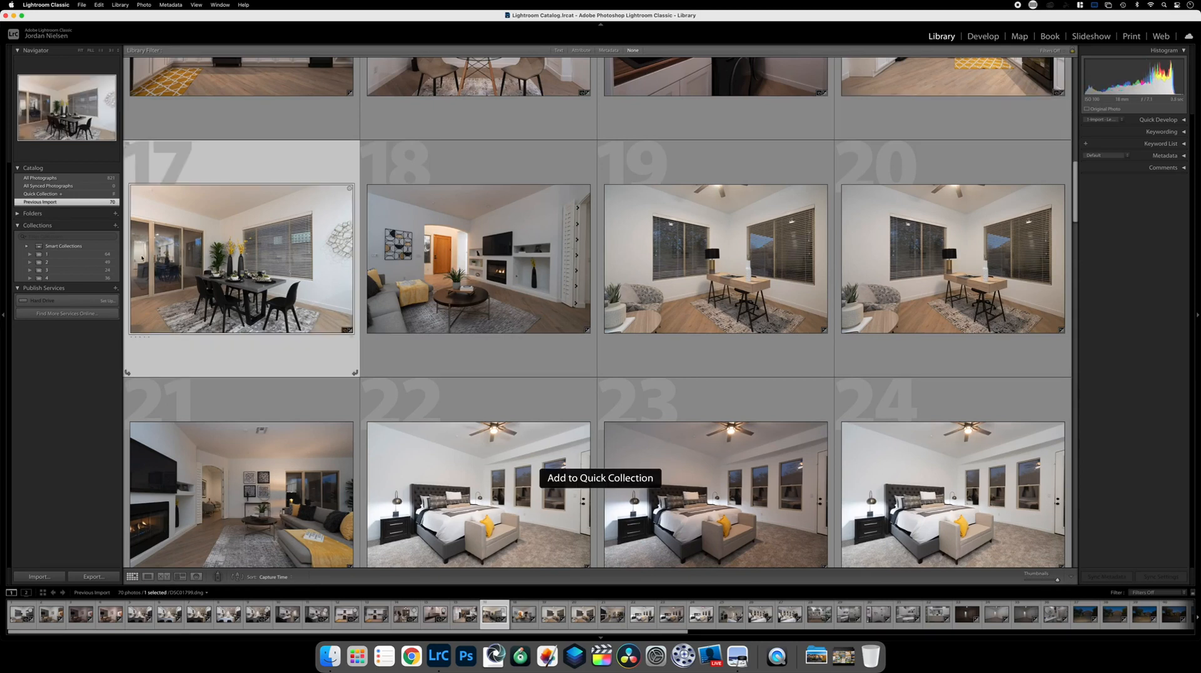
pyautogui.scroll(-1, 549, 238)
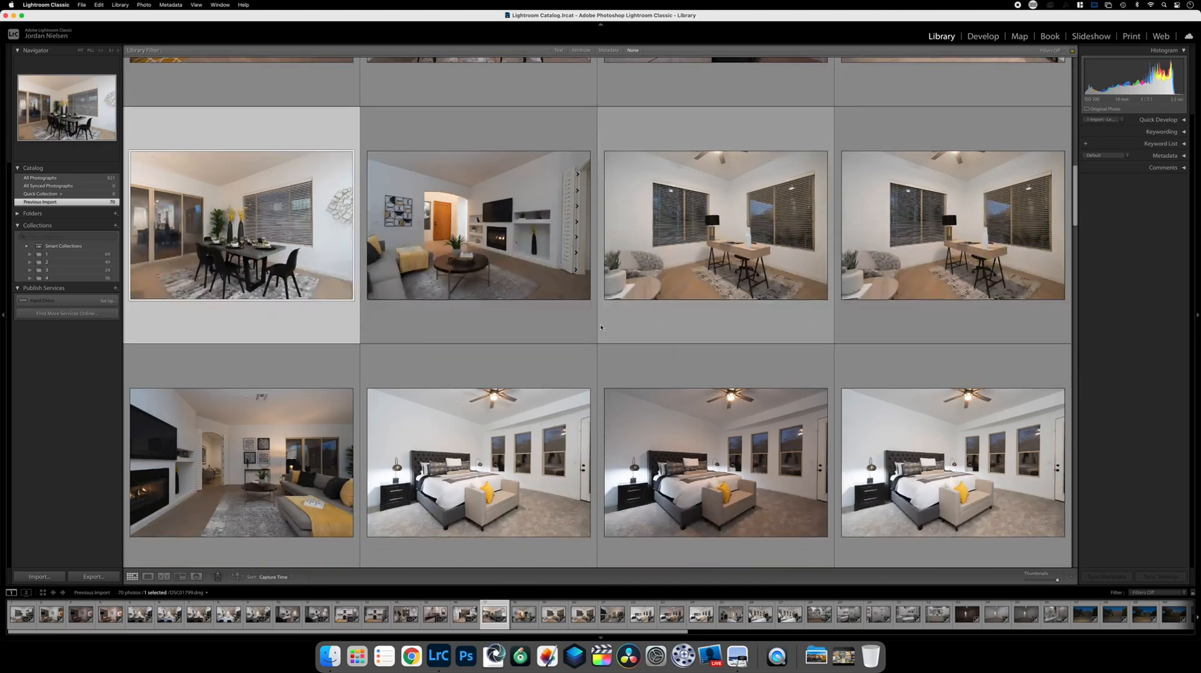
pyautogui.click(550, 236)
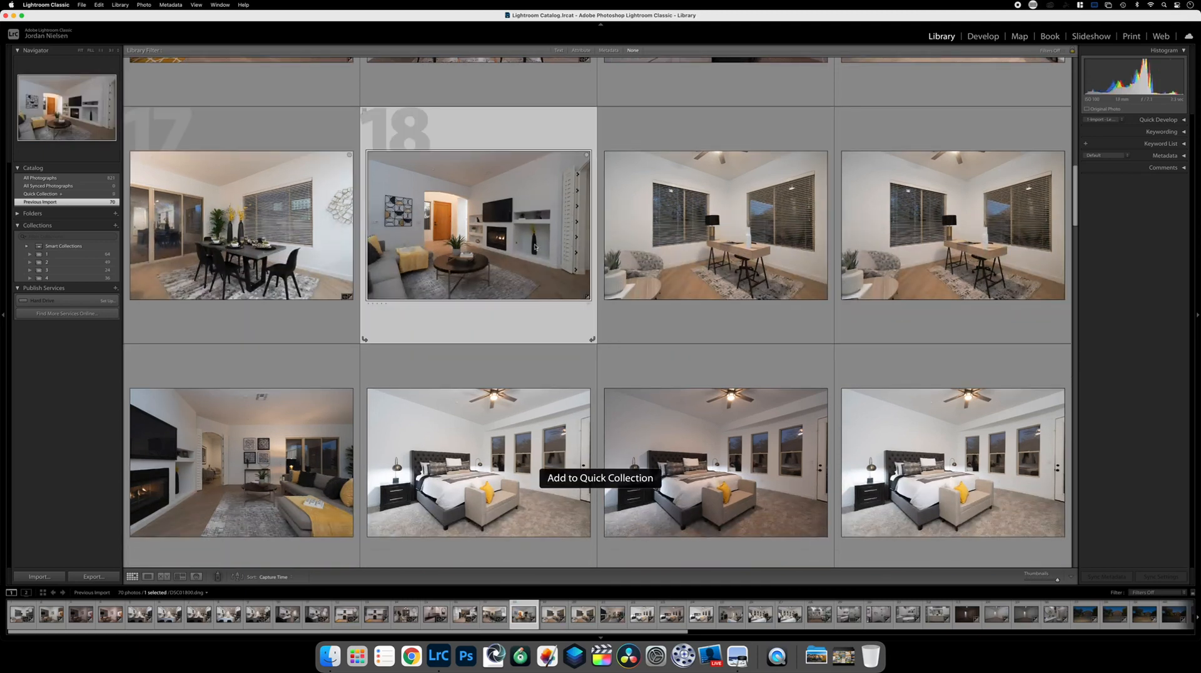
# - Add office photo 20 and the living room photo 21 with the fireplace to the Quick Collection
pyautogui.scroll(-1, 758, 267)
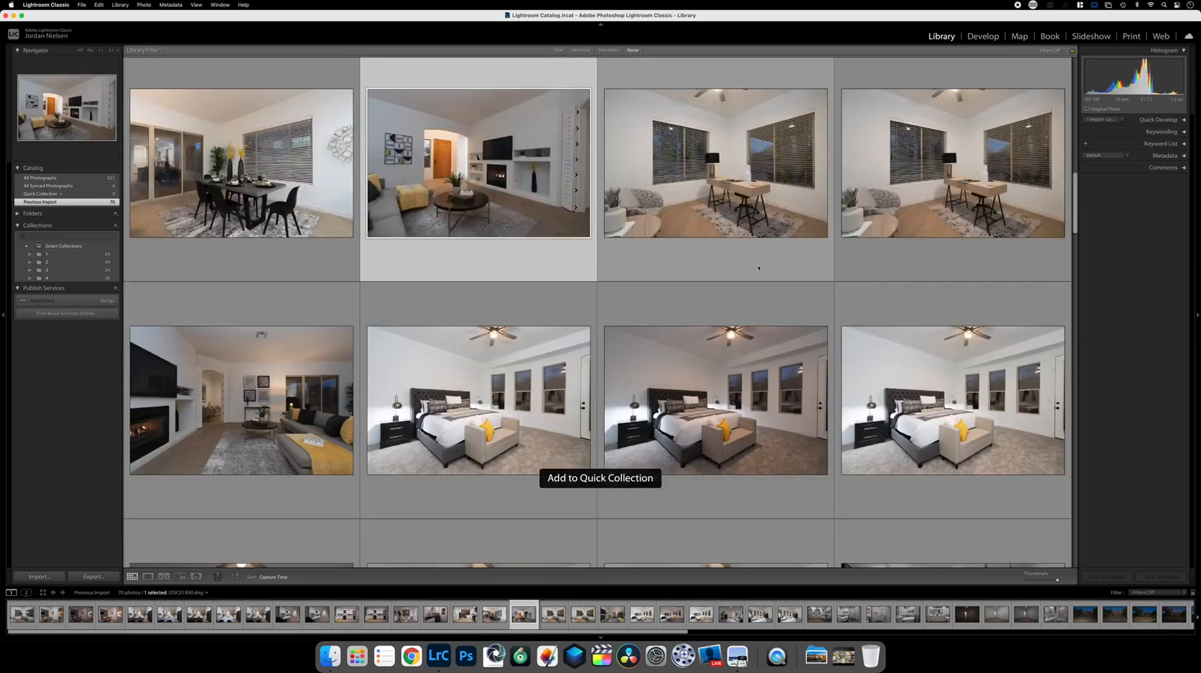
pyautogui.click(969, 252)
pyautogui.scroll(-3, 581, 469)
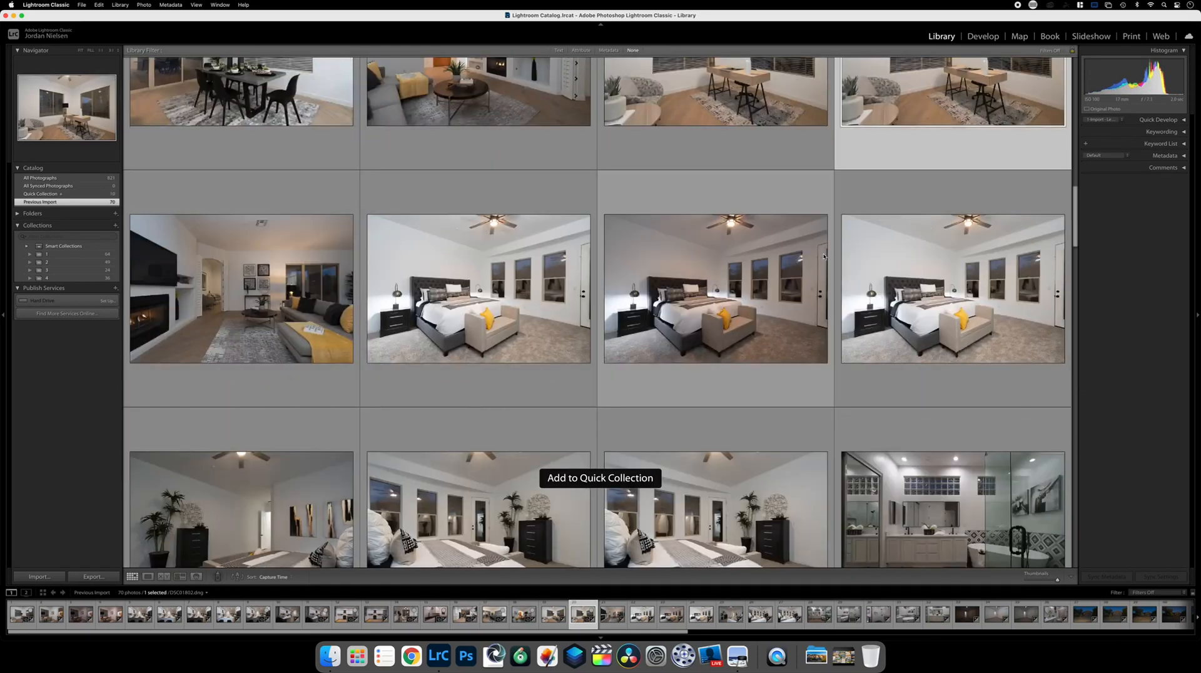
pyautogui.press('Right')
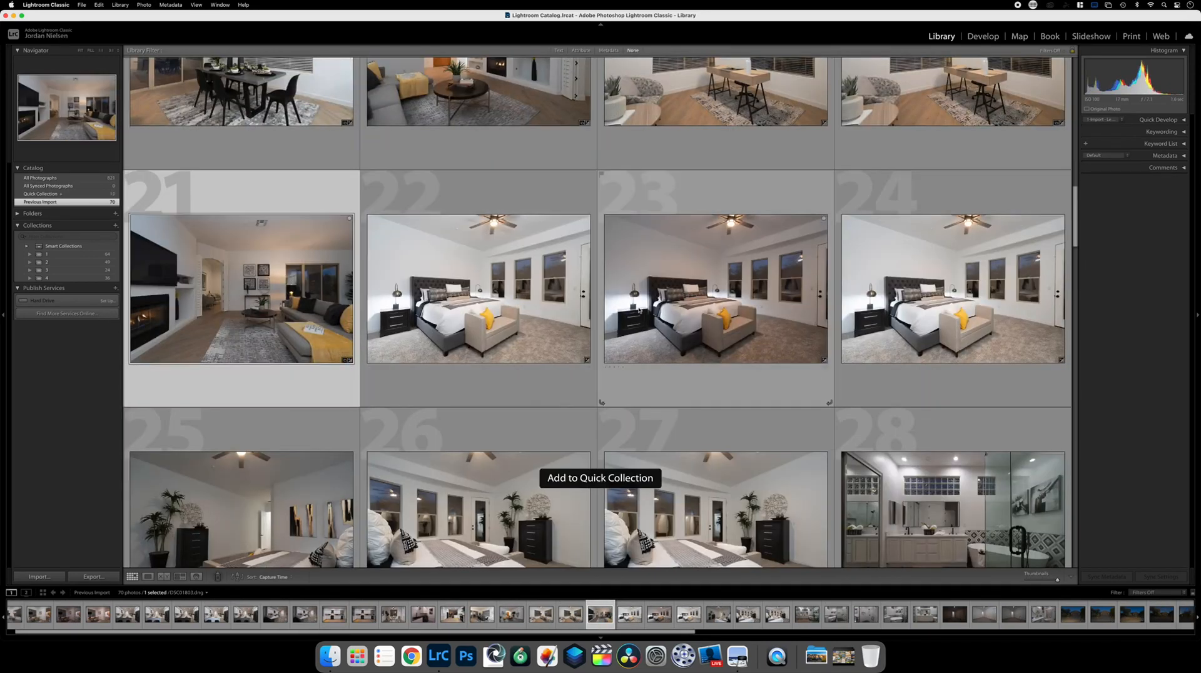
# - Add bedroom photos 24 and 27 to the Quick Collection
pyautogui.scroll(-2, 694, 315)
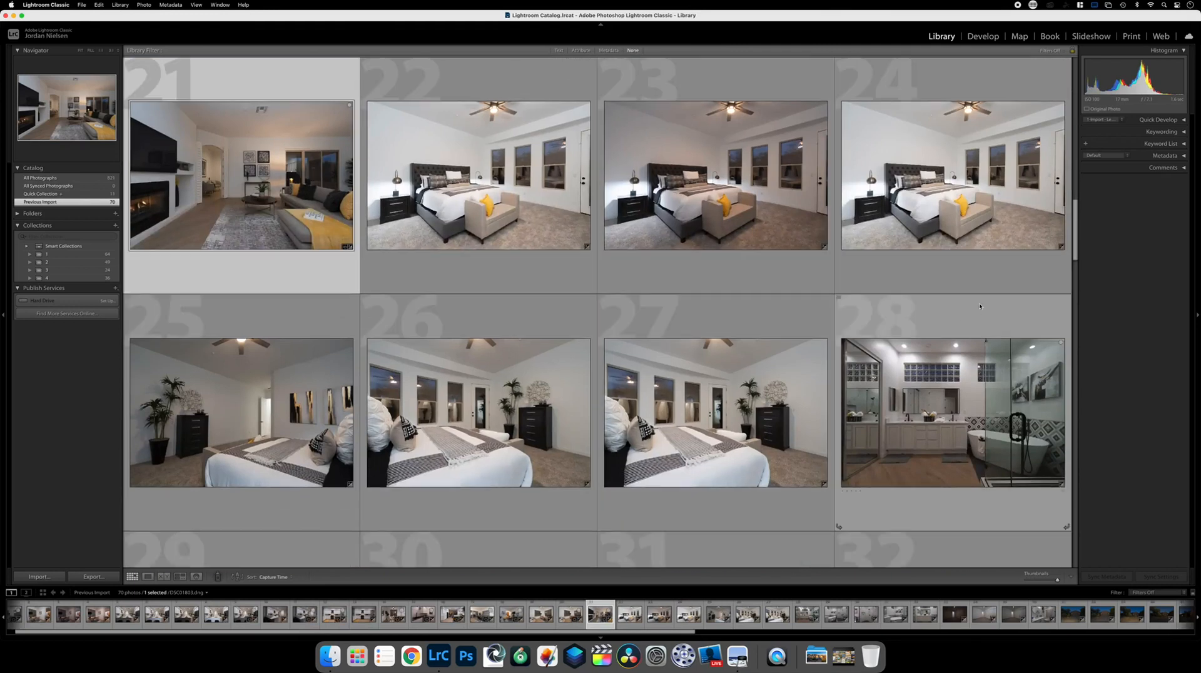
pyautogui.click(971, 256)
pyautogui.scroll(-1, 718, 334)
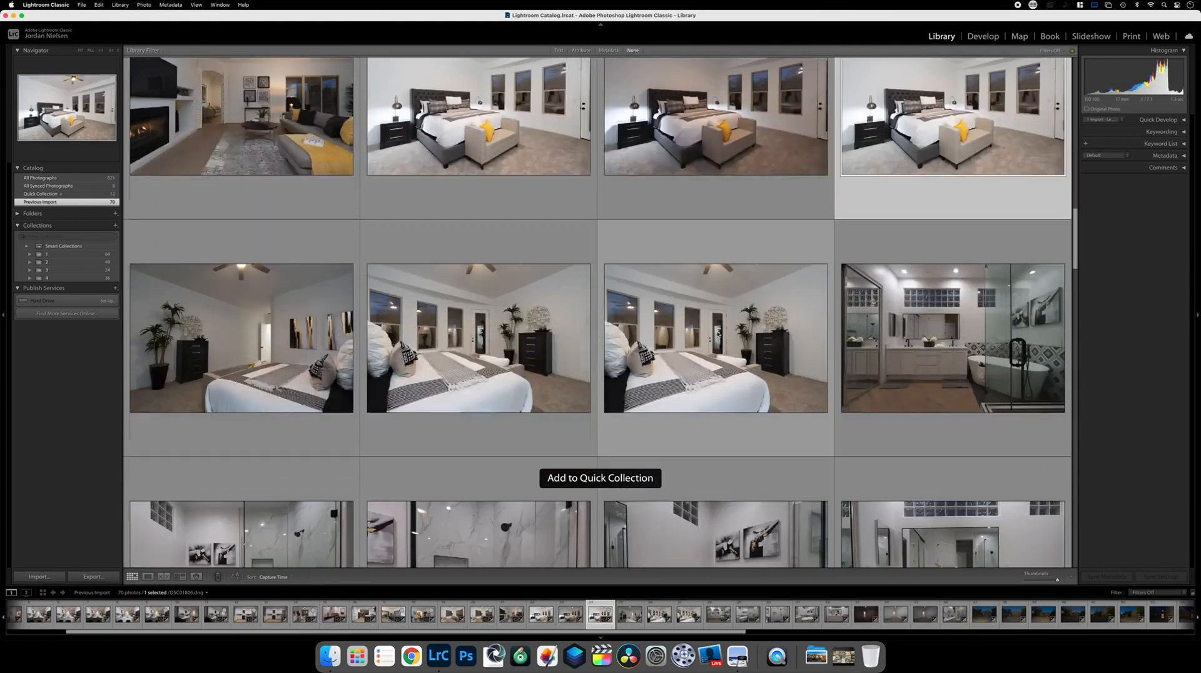
pyautogui.scroll(-1, 718, 333)
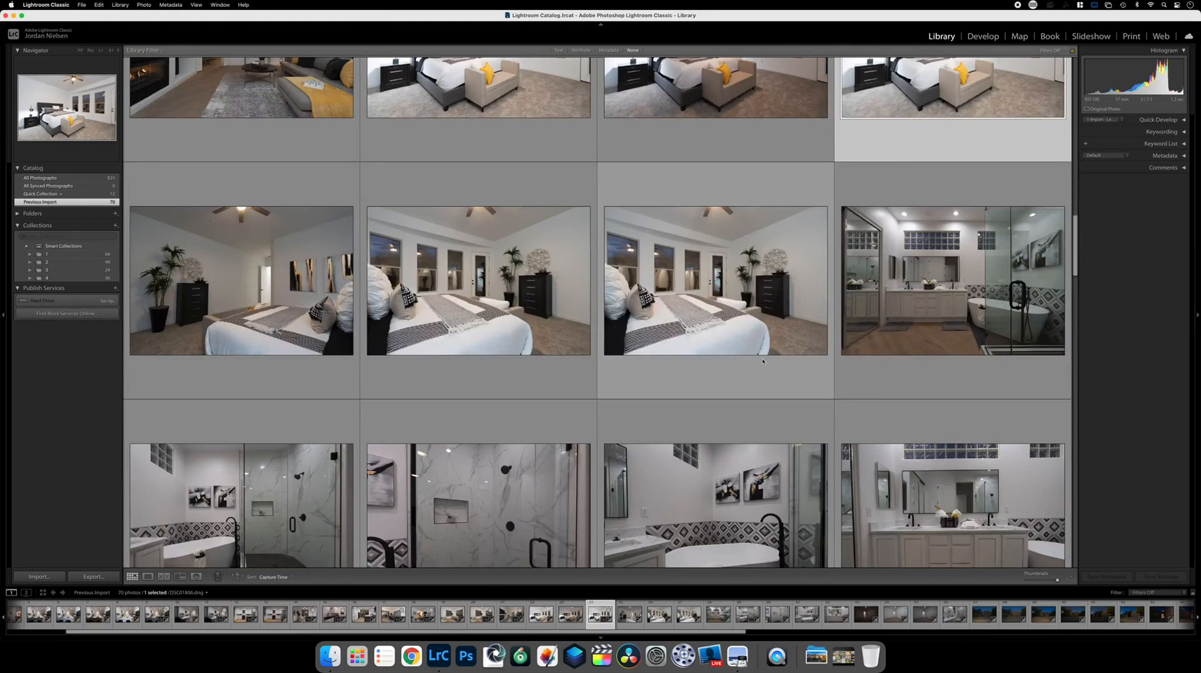
pyautogui.click(763, 361)
# - Add bathroom photo 28 and the bathtub and shower photo 29 to the Quick Collection
pyautogui.scroll(-1, 786, 351)
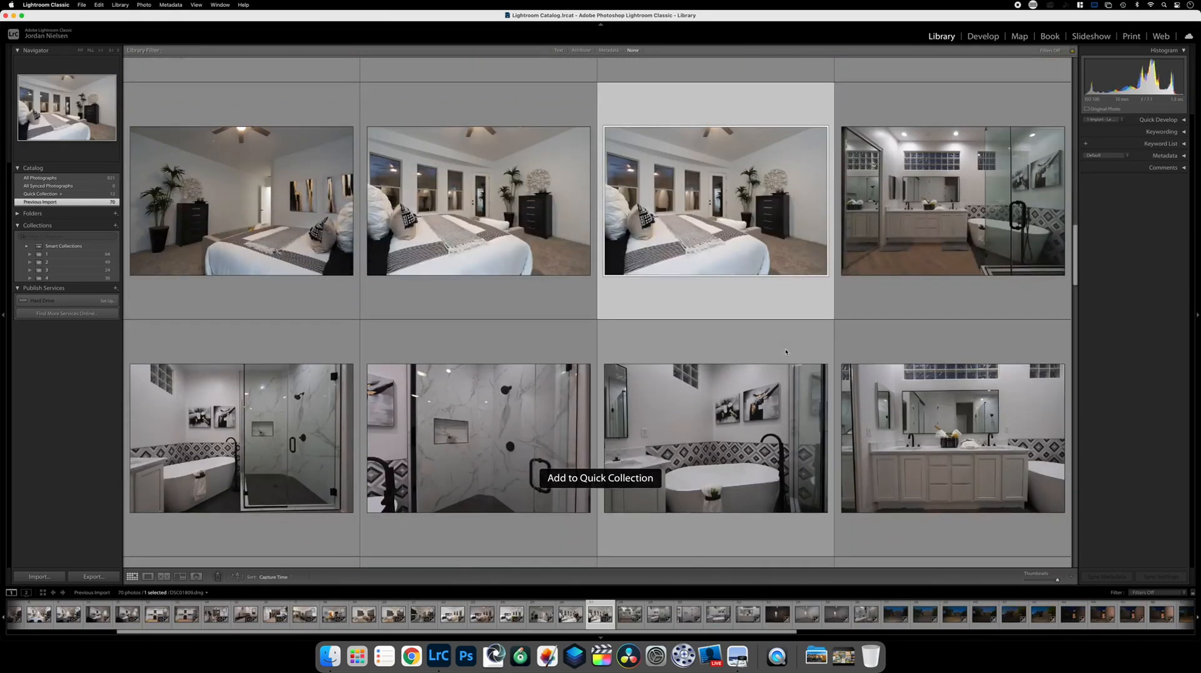
pyautogui.click(943, 302)
pyautogui.scroll(-2, 459, 322)
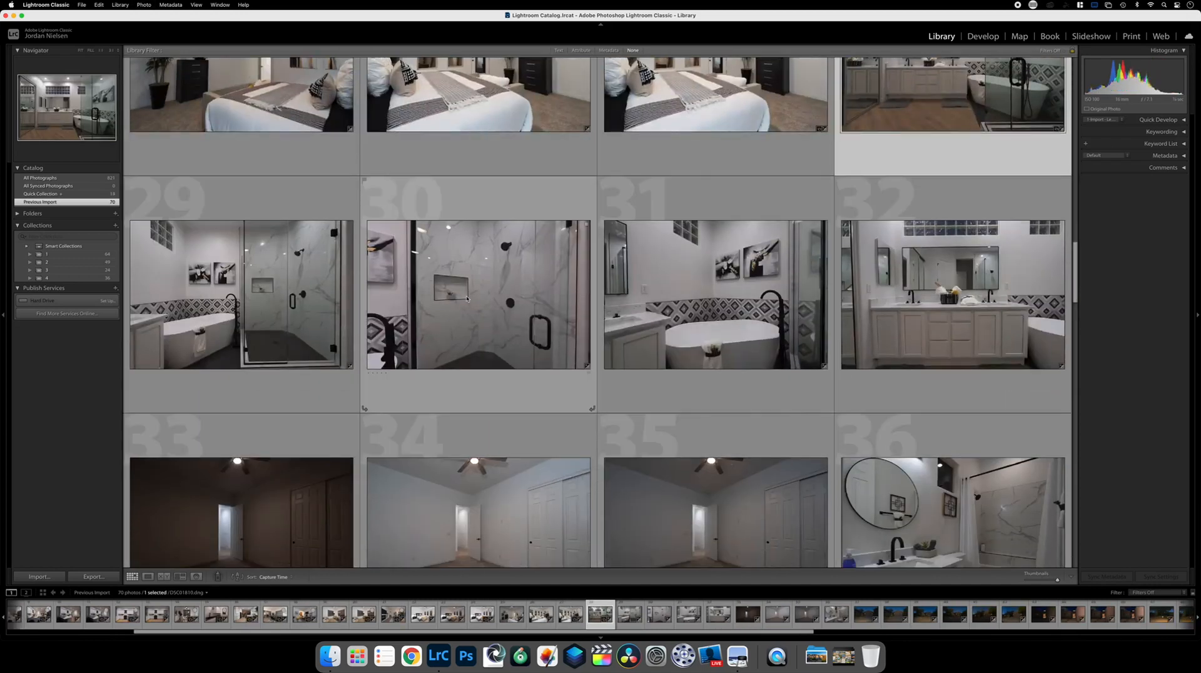
pyautogui.click(218, 390)
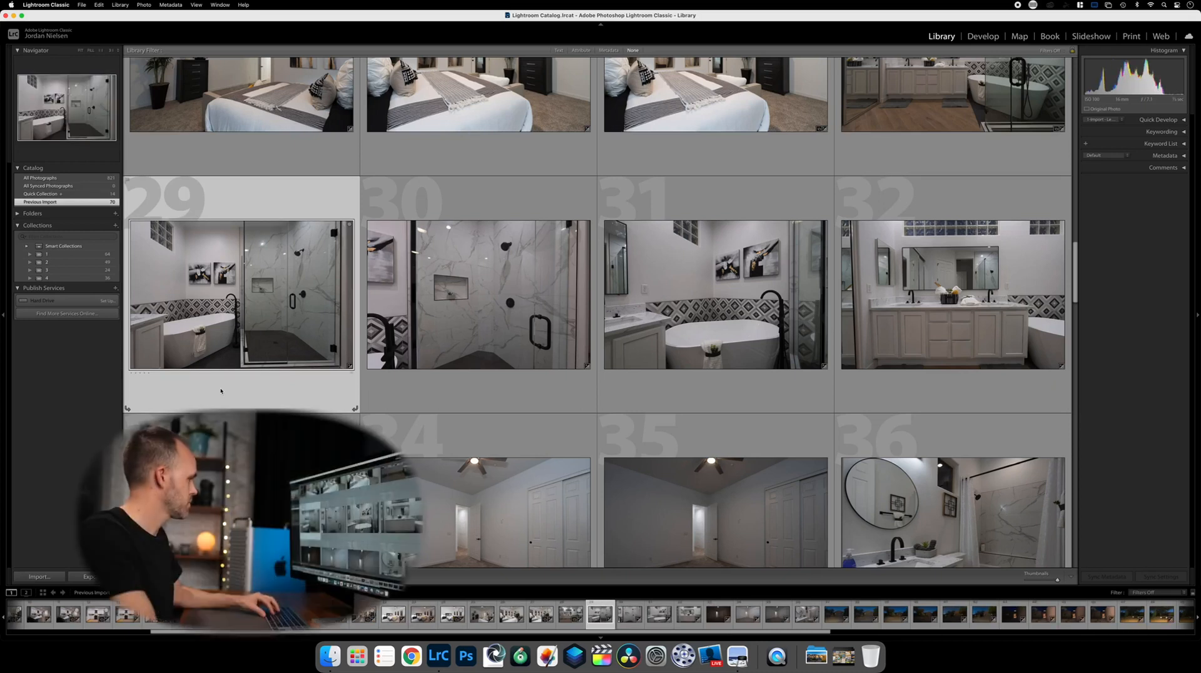
pyautogui.press('b')
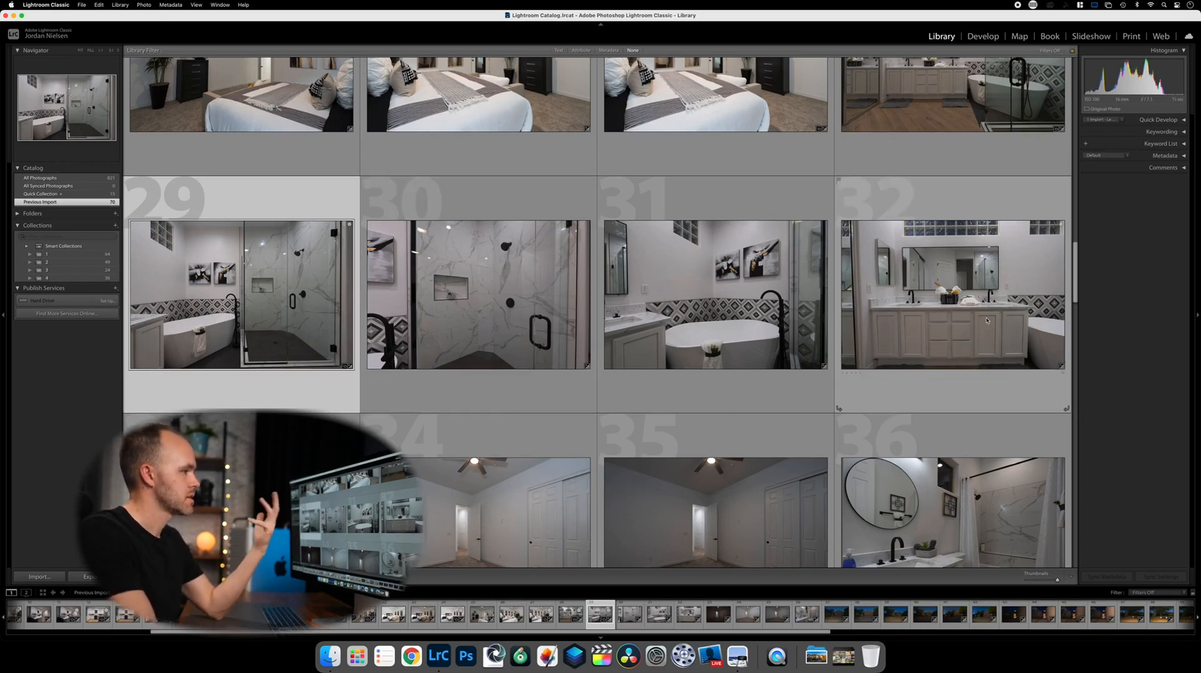
# - Add bathtub photo 31 and double vanity photo 32 to the Quick Collection
pyautogui.scroll(-1, 938, 331)
pyautogui.scroll(-1, 985, 324)
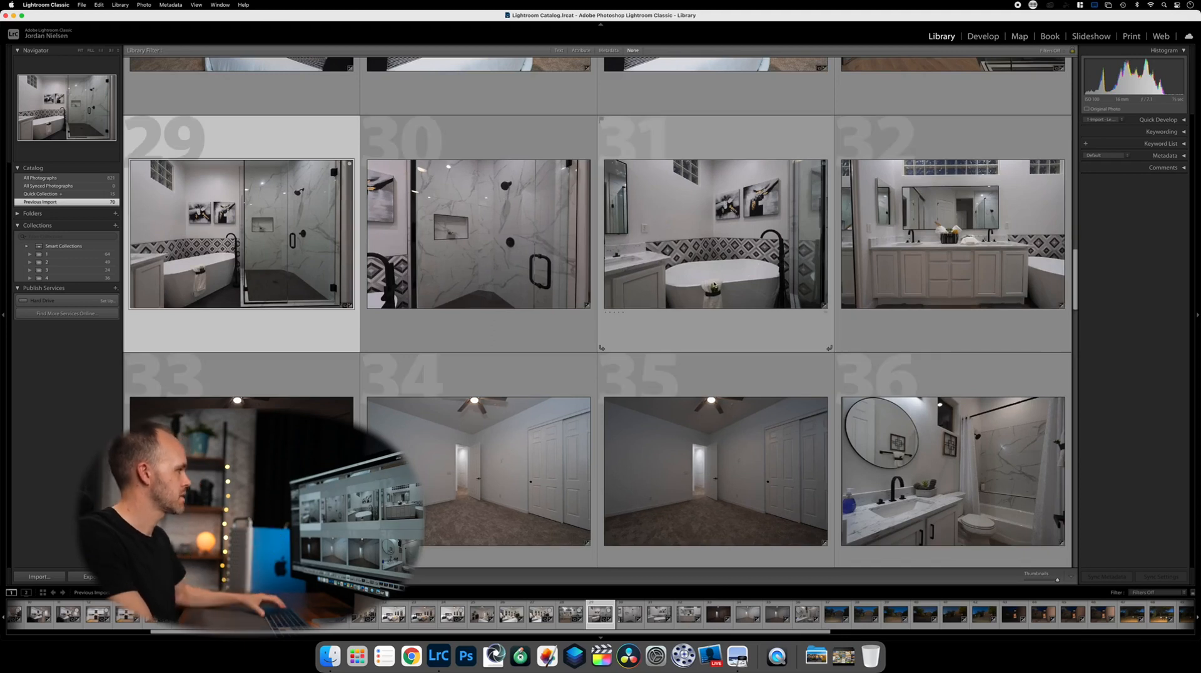
pyautogui.click(717, 285)
pyautogui.press('b')
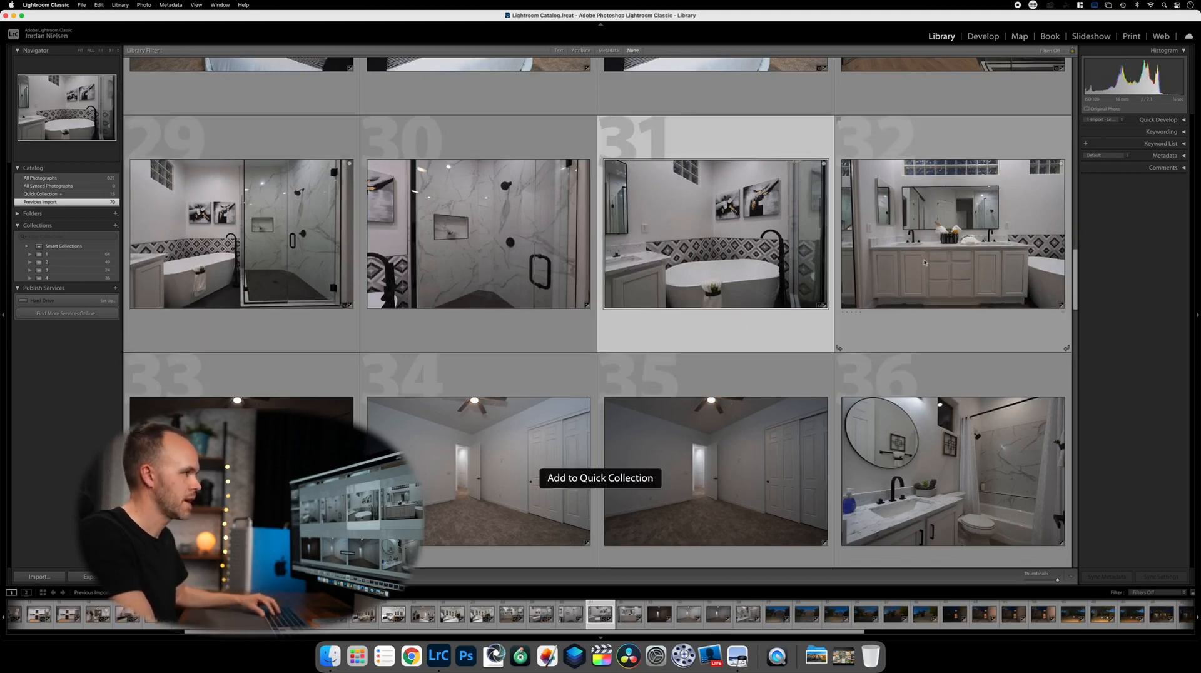
pyautogui.scroll(5, 945, 318)
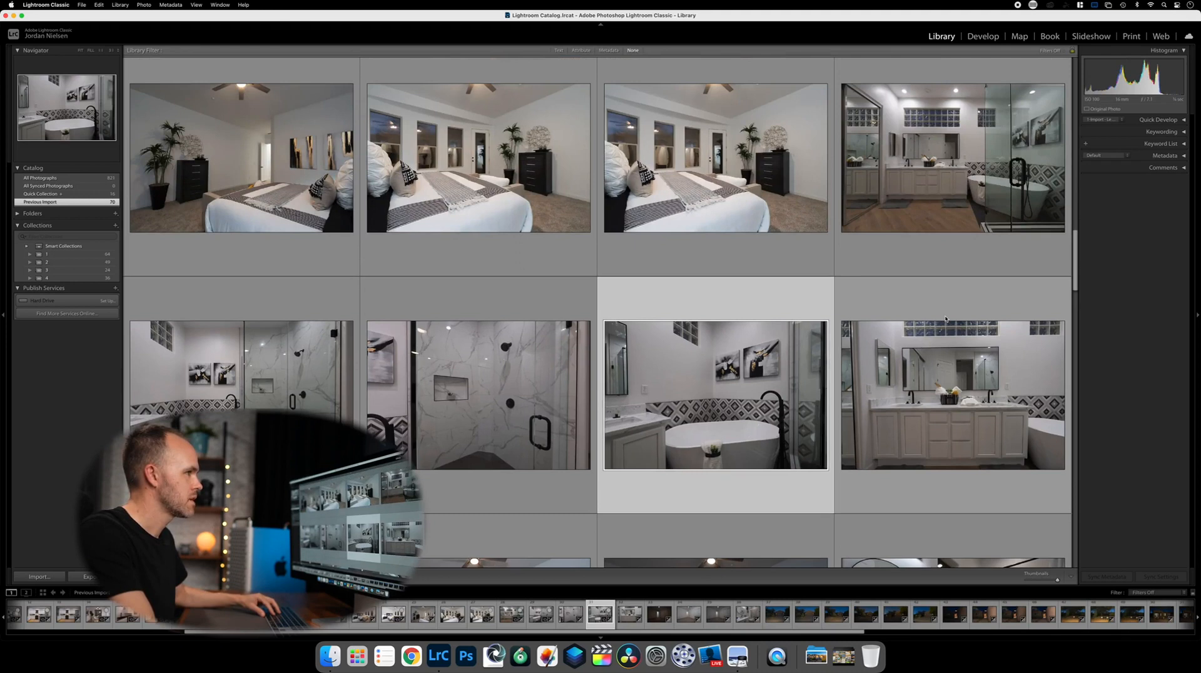
pyautogui.click(941, 405)
pyautogui.press('b')
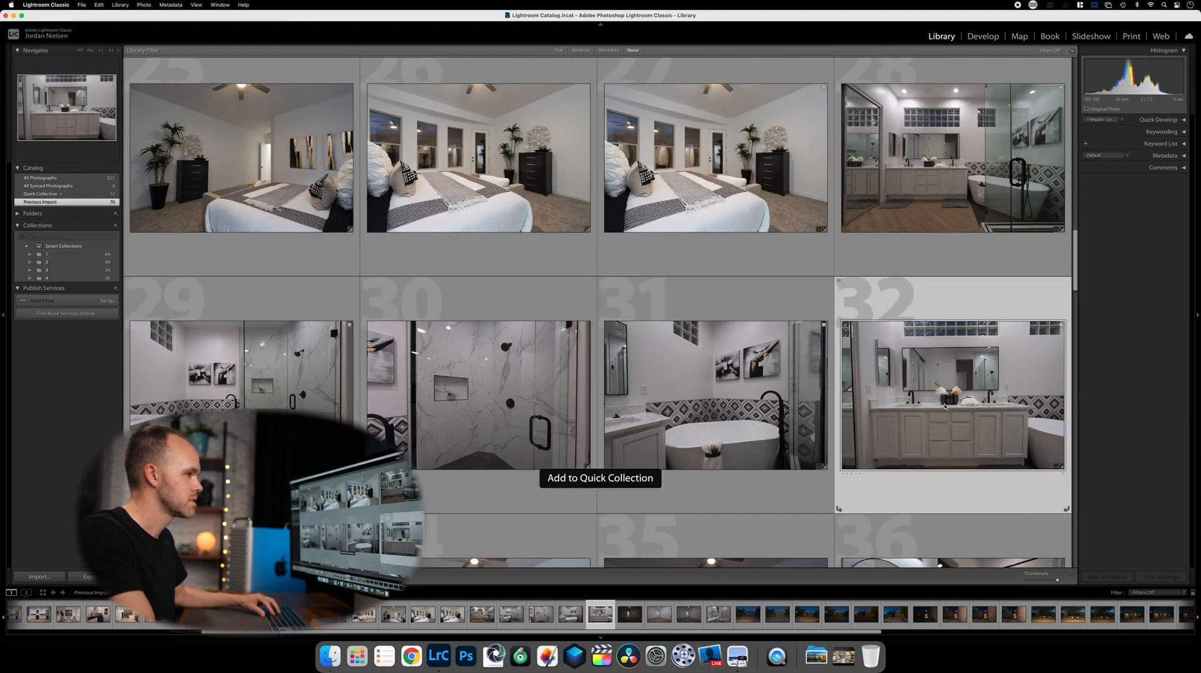
# - Skip the empty bedroom photos and add photo 36 of the round-mirror bathroom to the Quick Collection
pyautogui.scroll(-5, 957, 419)
pyautogui.scroll(-5, 973, 432)
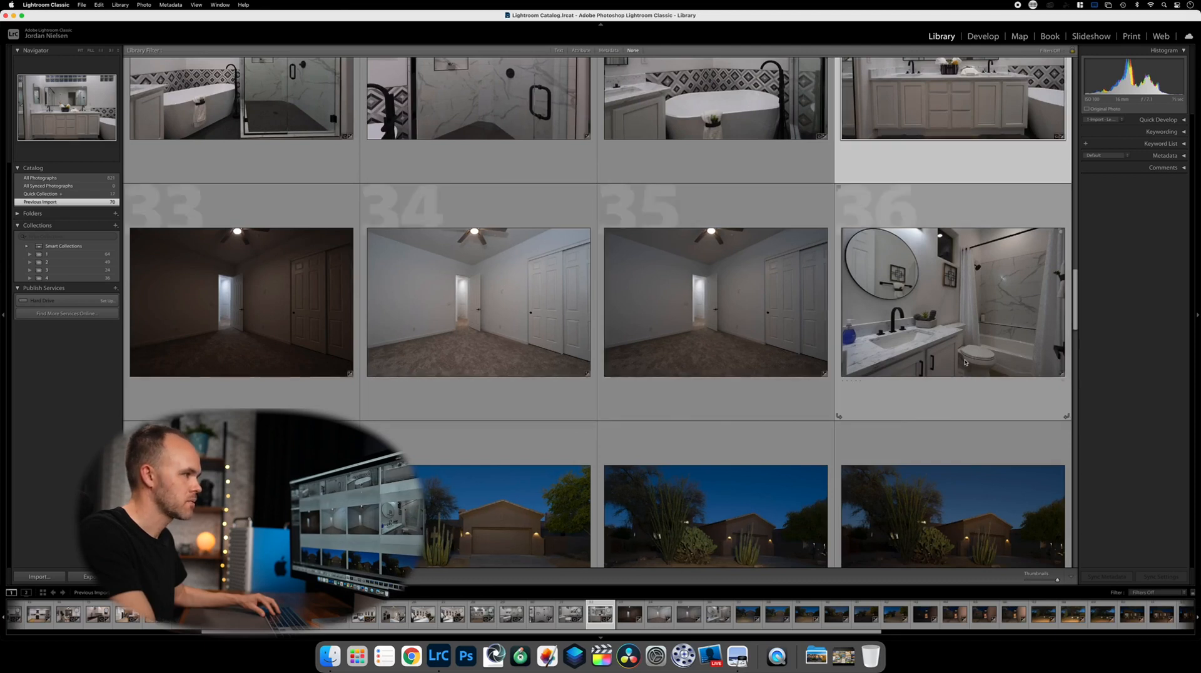
pyautogui.scroll(-4, 984, 202)
pyautogui.click(984, 202)
pyautogui.press('b')
# - Add the front exterior night photos 38 and 40 to the Quick Collection
pyautogui.scroll(-4, 985, 219)
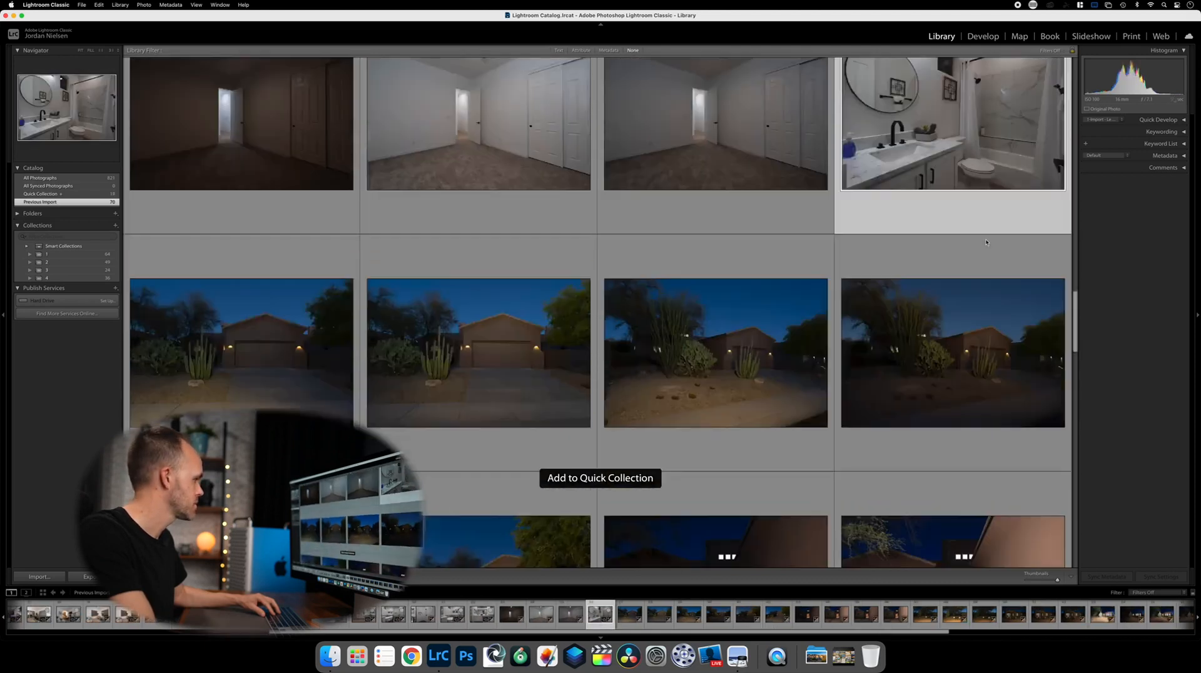
pyautogui.scroll(-4, 986, 242)
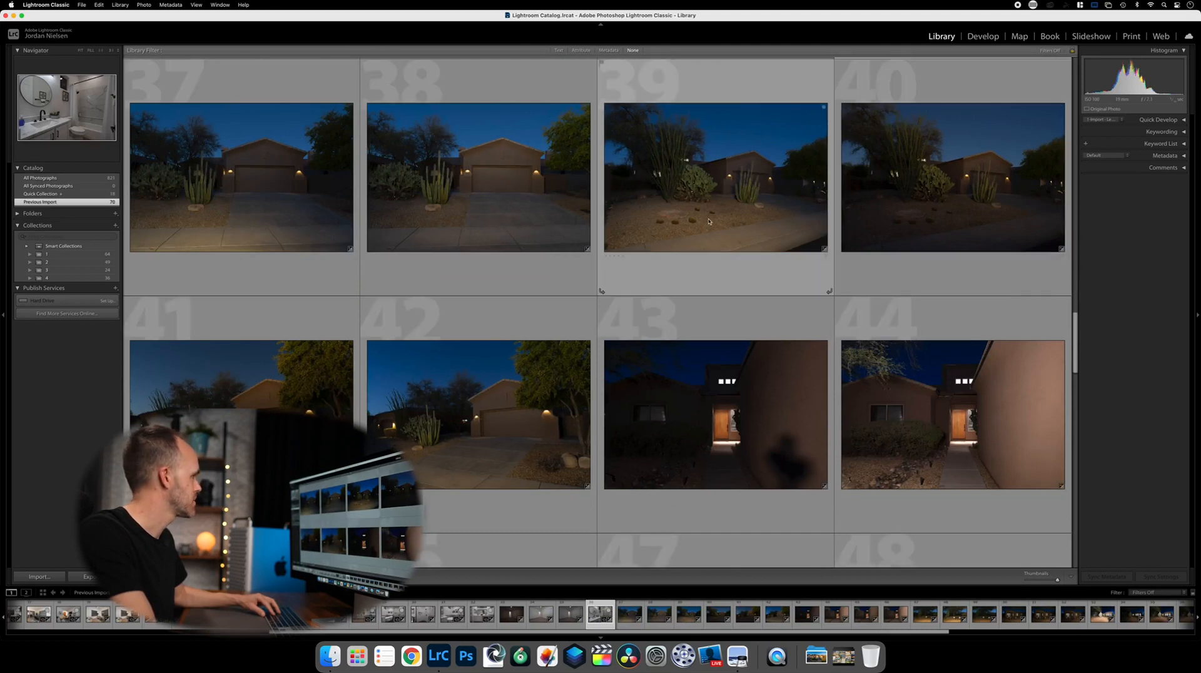
pyautogui.click(477, 187)
pyautogui.press('b')
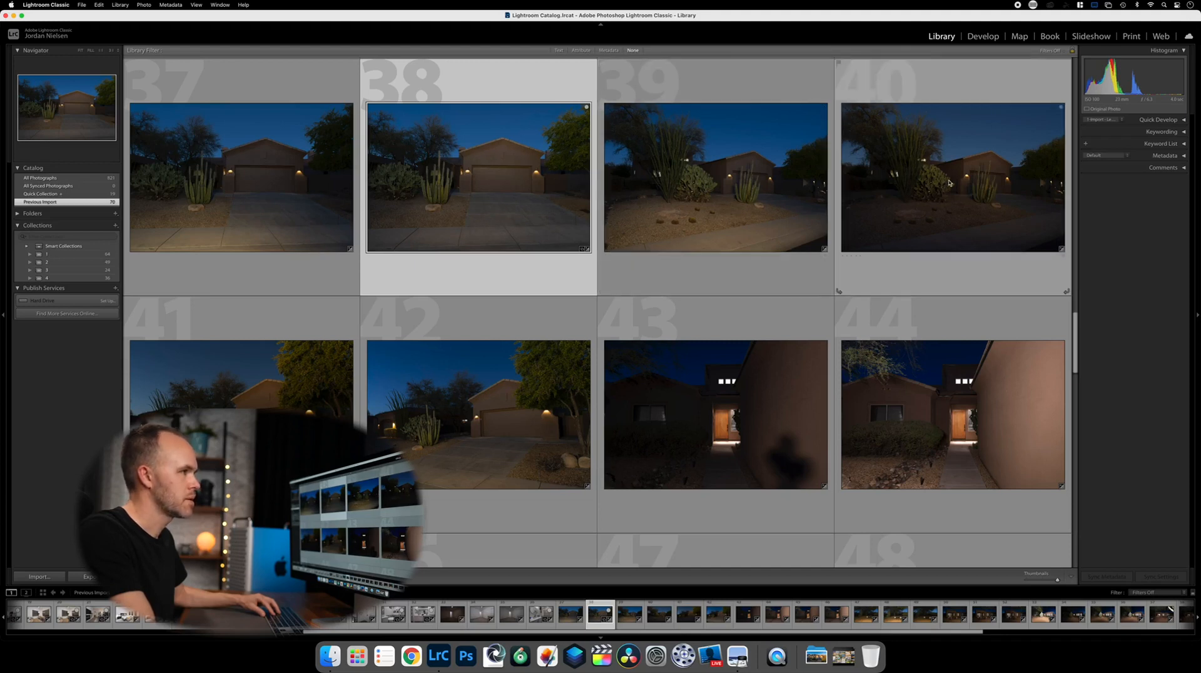
pyautogui.click(857, 240)
pyautogui.press('b')
# - Add driveway night photo 42 to the Quick Collection and bring the entrance photos below it into view
pyautogui.scroll(-3, 857, 241)
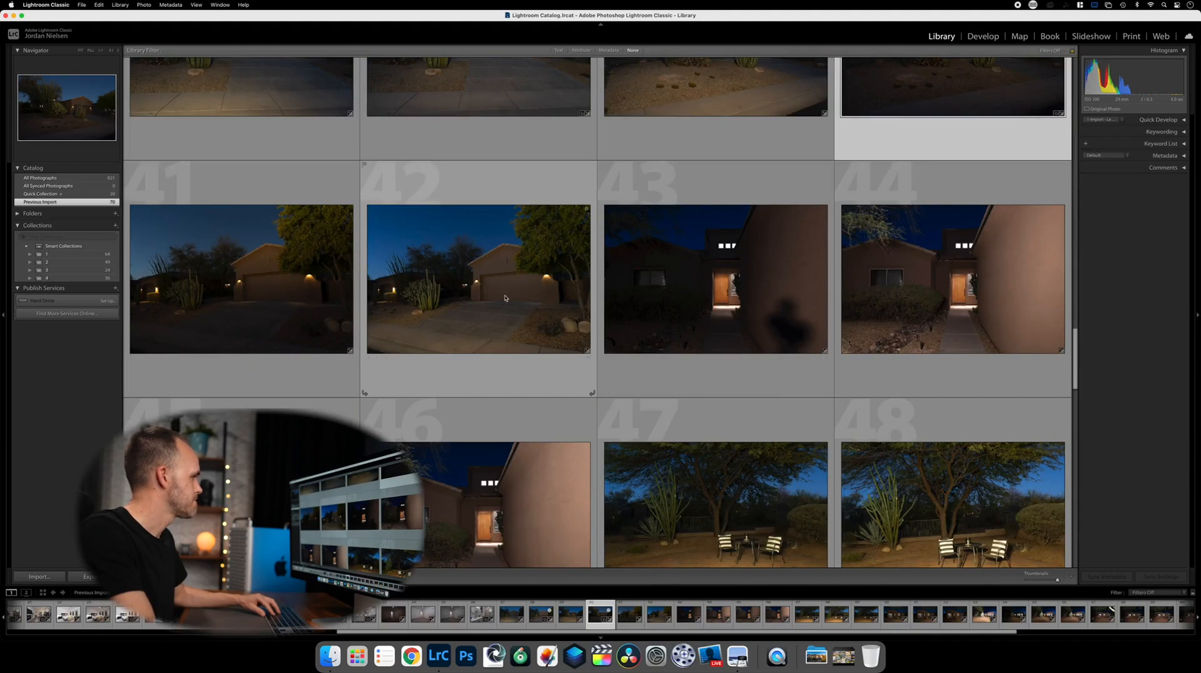
pyautogui.click(511, 273)
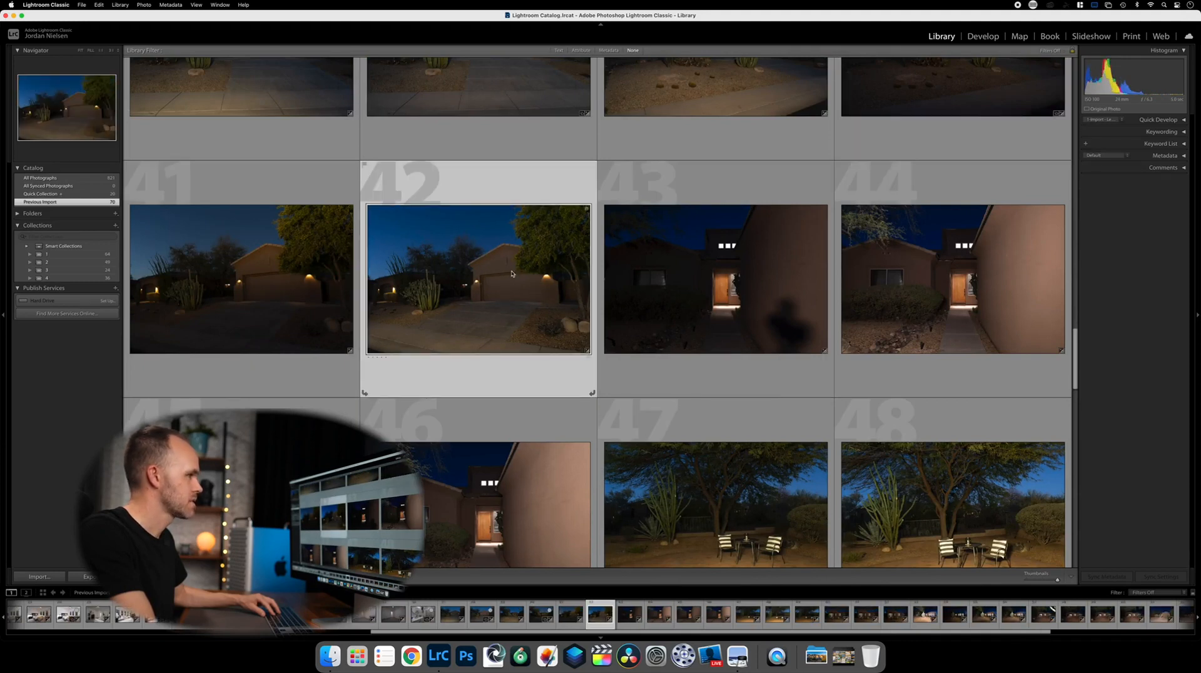
pyautogui.press('b')
pyautogui.scroll(-2, 801, 289)
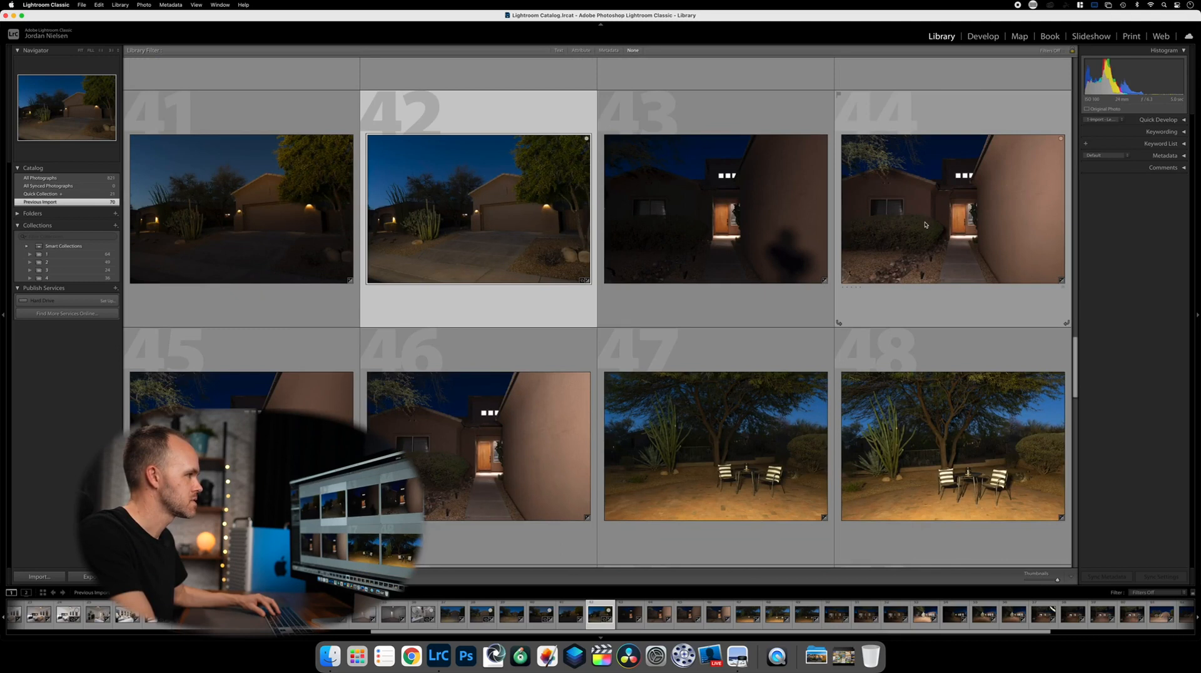
# - Add front entrance photo 46 and photo 49 of the striped chairs under the tree to the Quick Collection
pyautogui.scroll(-4, 943, 219)
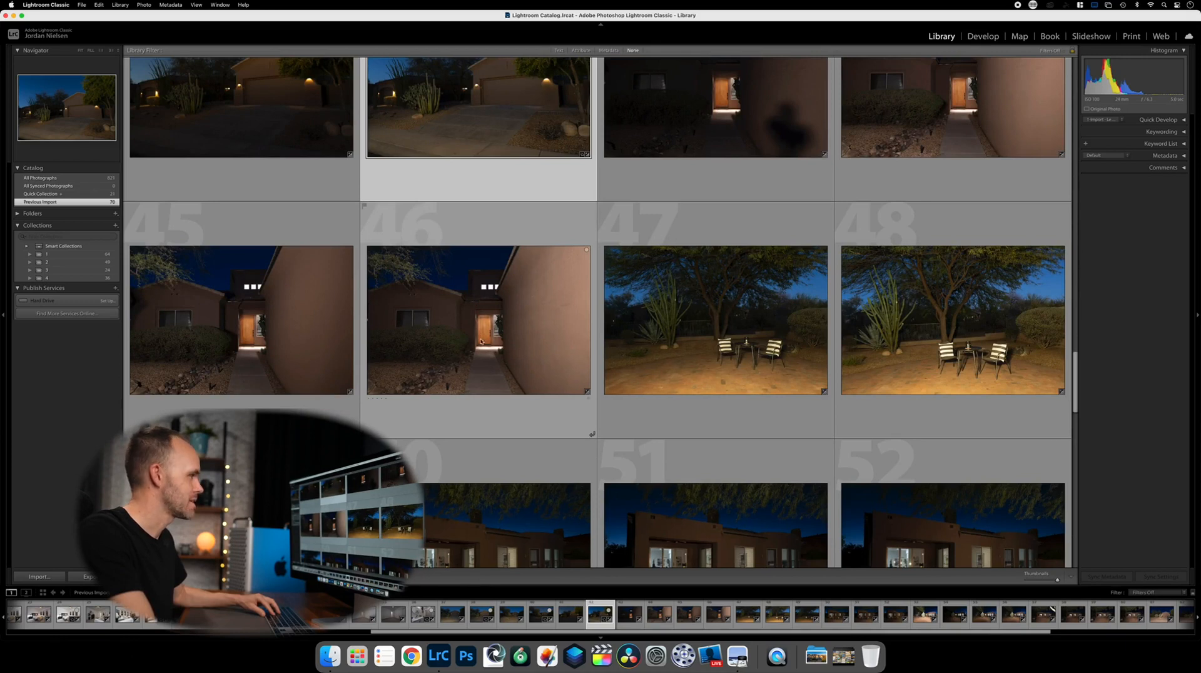
pyautogui.click(461, 341)
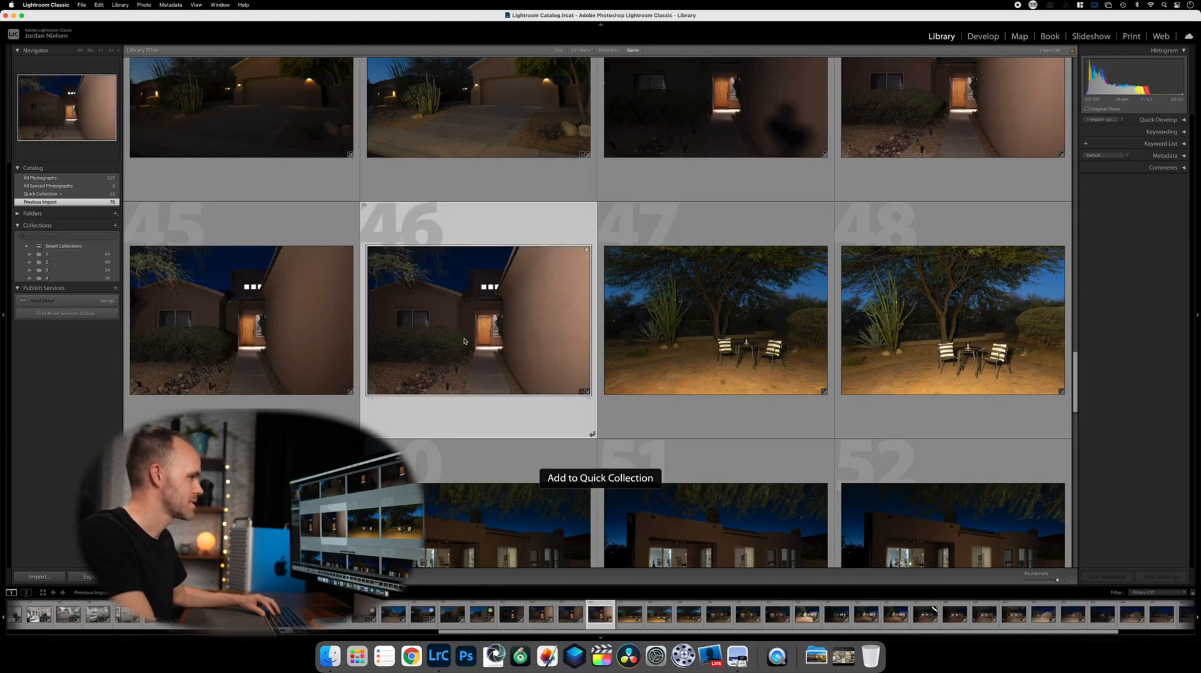
pyautogui.scroll(-3, 696, 299)
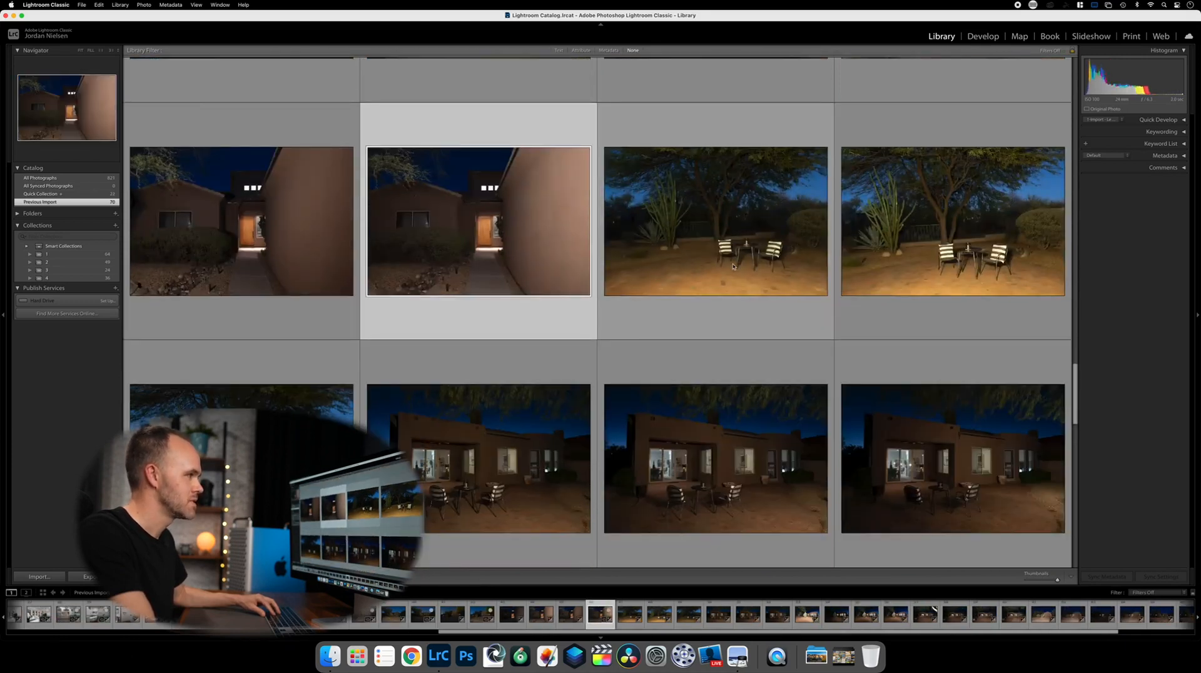
pyautogui.scroll(-1, 733, 266)
pyautogui.scroll(-1, 743, 274)
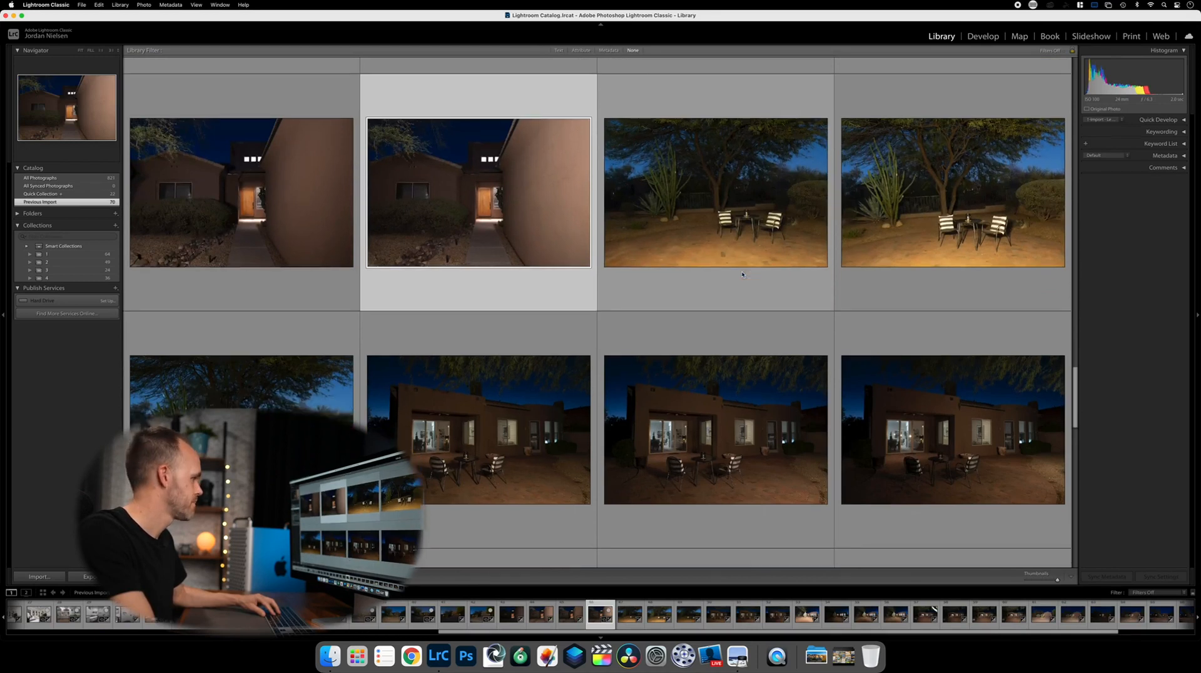
pyautogui.scroll(-1, 742, 274)
pyautogui.scroll(-10, 742, 274)
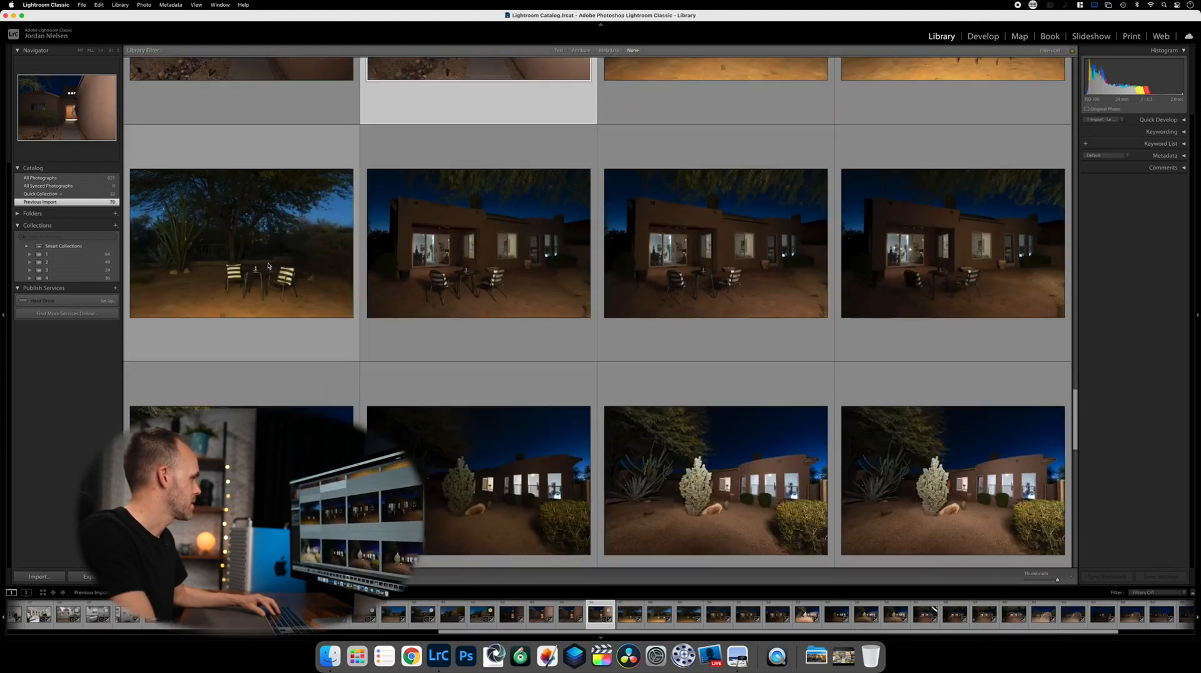
pyautogui.click(302, 289)
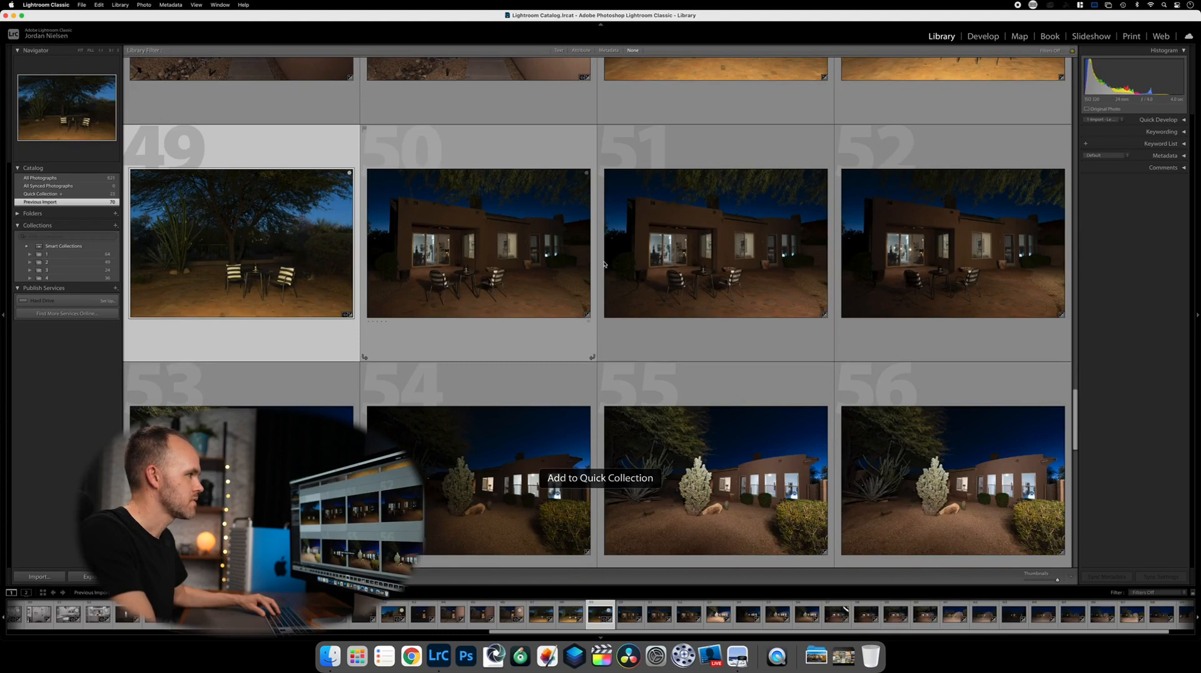
# - Add back patio night photo 51 and cactus garden photo 55 to the Quick Collection
pyautogui.scroll(-2, 762, 267)
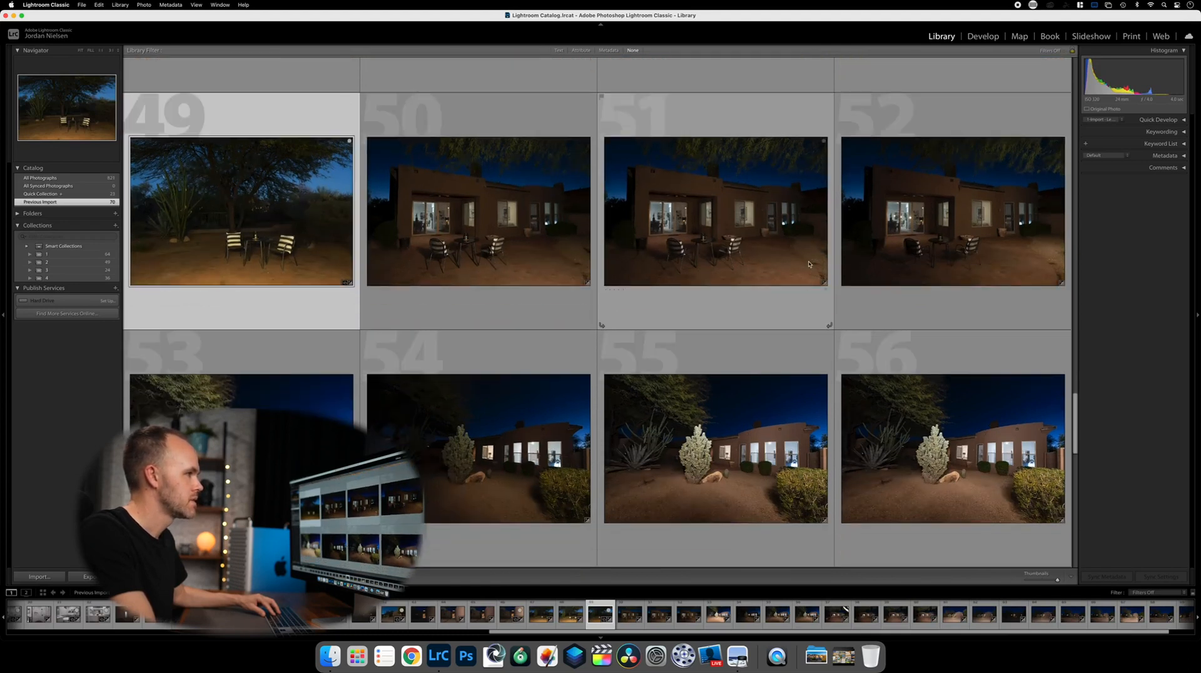
pyautogui.click(736, 234)
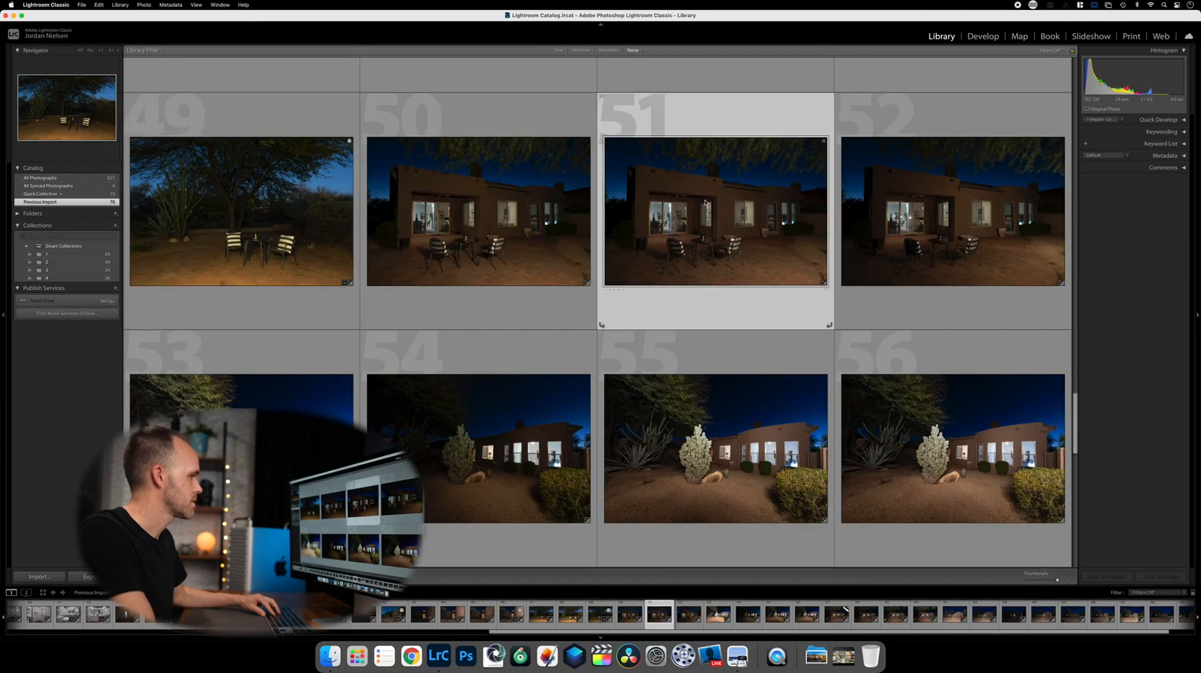
pyautogui.press('b')
pyautogui.scroll(-3, 736, 234)
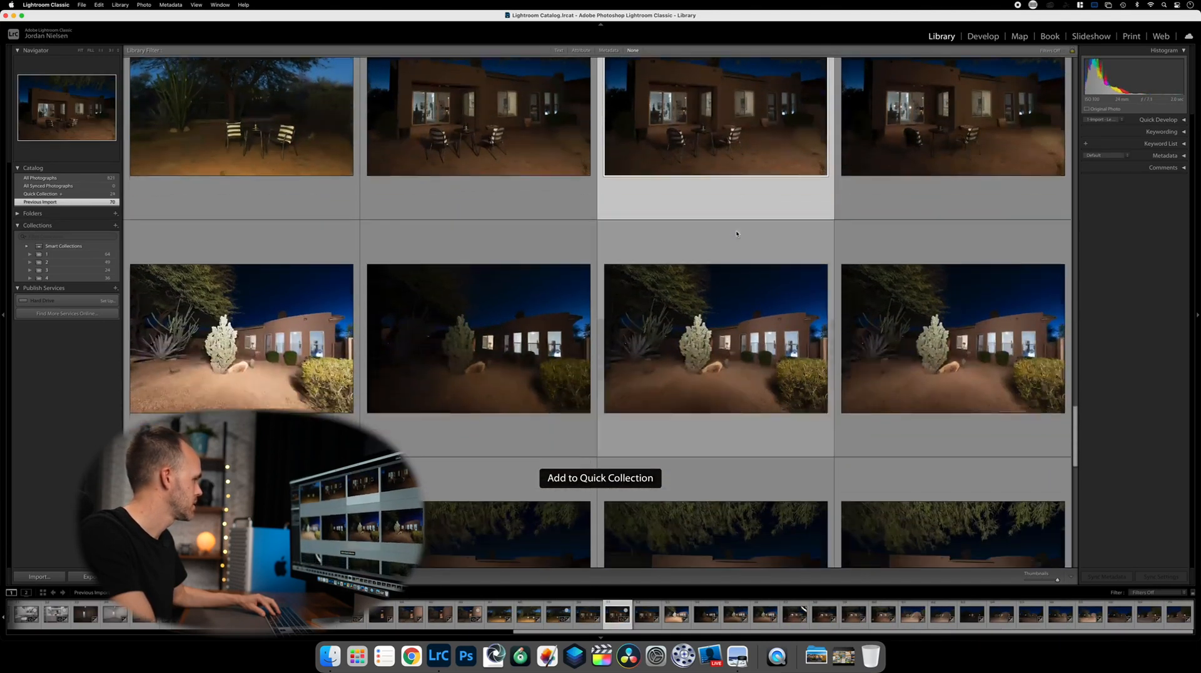
pyautogui.scroll(-2, 376, 287)
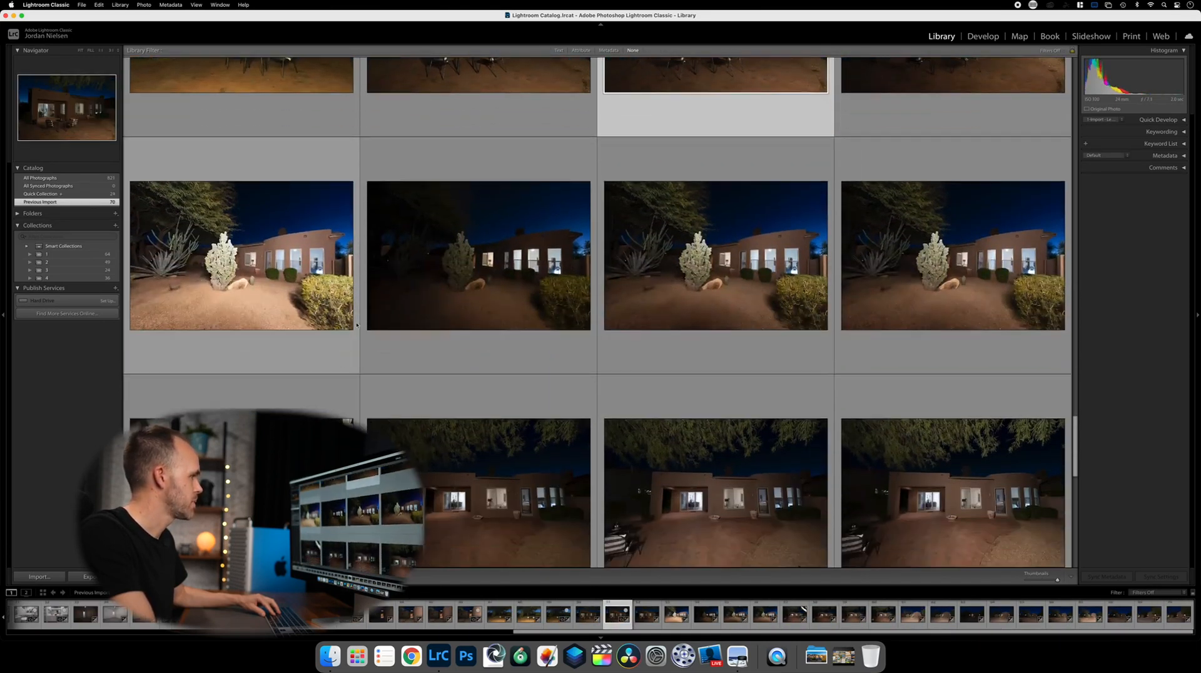
pyautogui.scroll(-2, 666, 290)
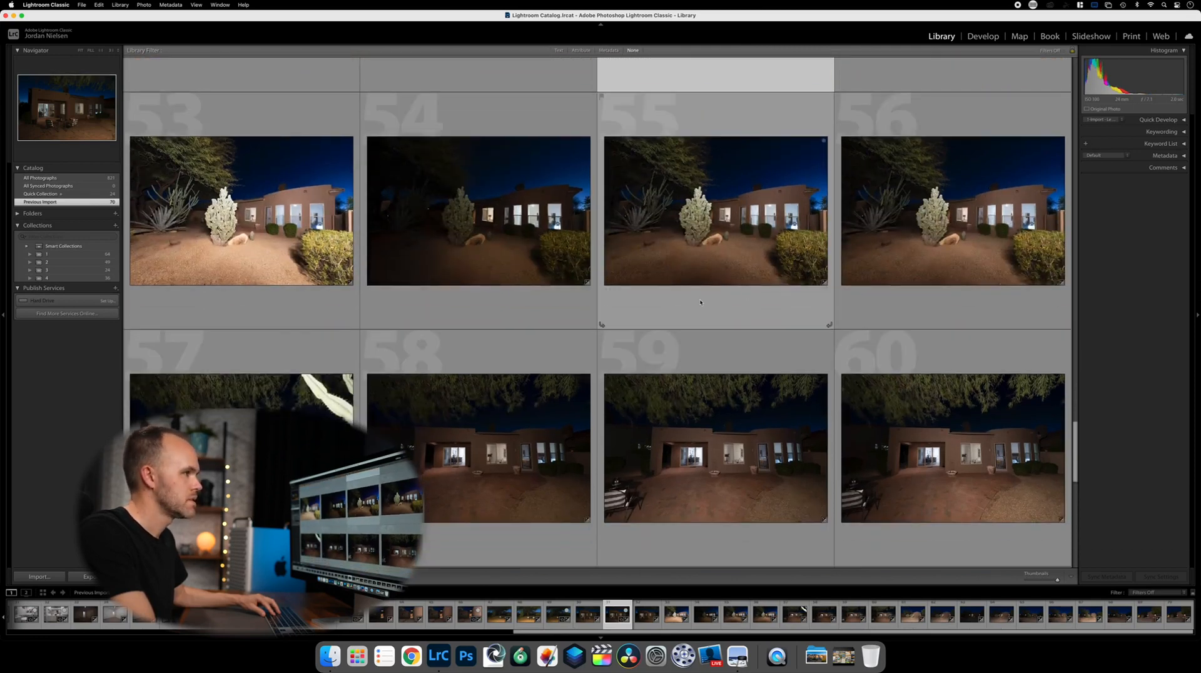
pyautogui.click(744, 236)
pyautogui.press('b')
# - Add rear exterior night photo 60 to the Quick Collection
pyautogui.scroll(-2, 736, 250)
pyautogui.scroll(-2, 736, 253)
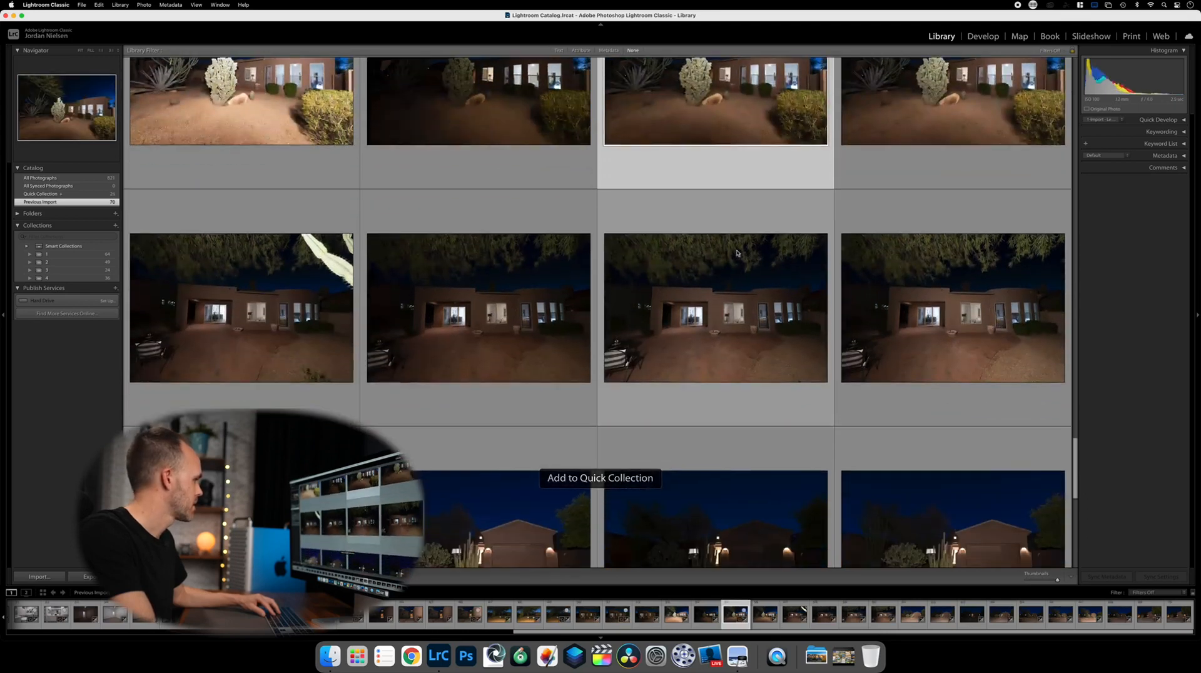
pyautogui.scroll(-1, 656, 301)
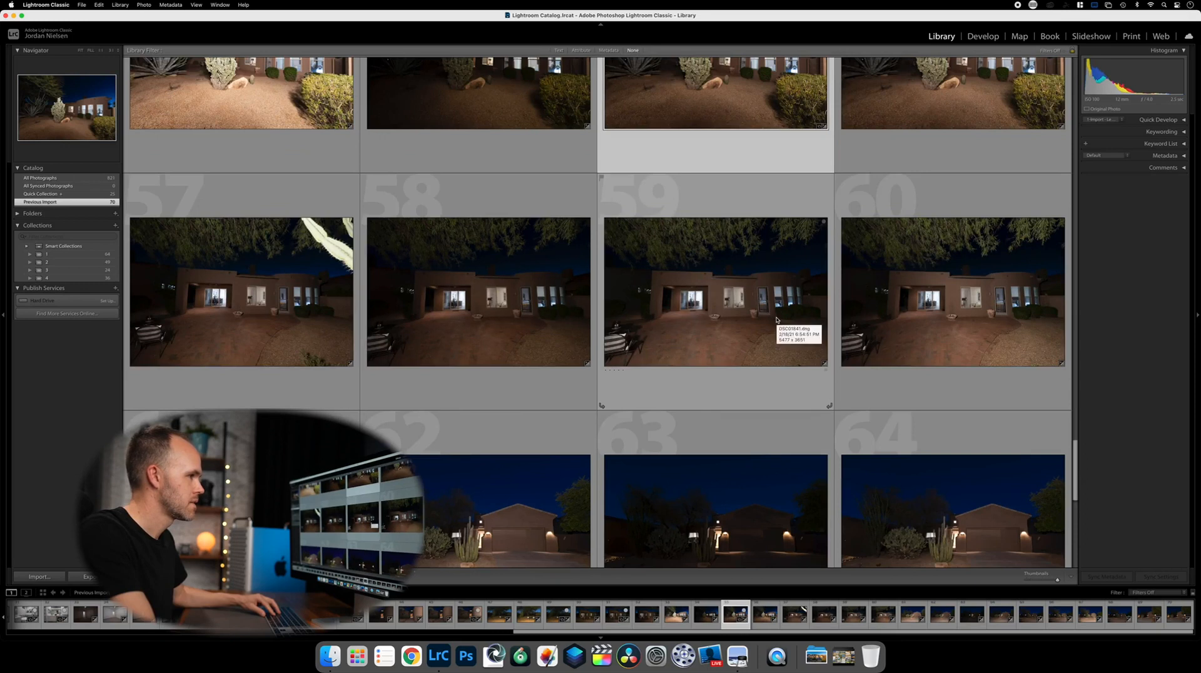
pyautogui.click(971, 319)
pyautogui.press('b')
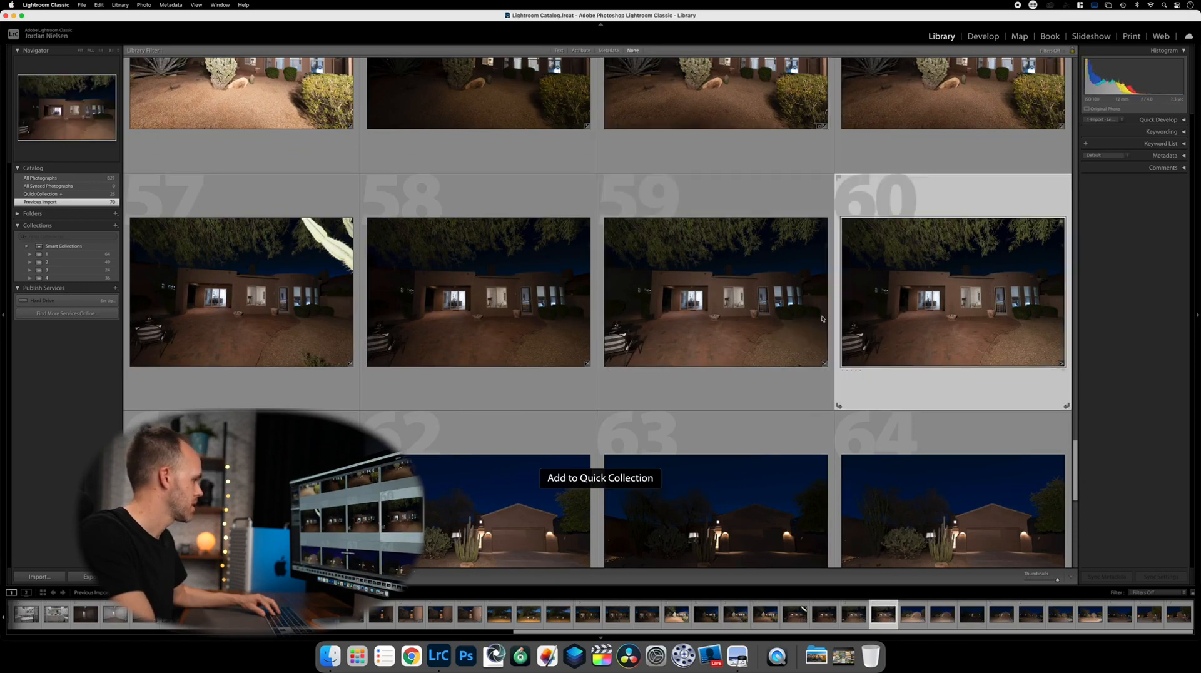
# - Add garage front night photo 62 and its darker exposure, photo 63, to the Quick Collection
pyautogui.scroll(-5, 408, 374)
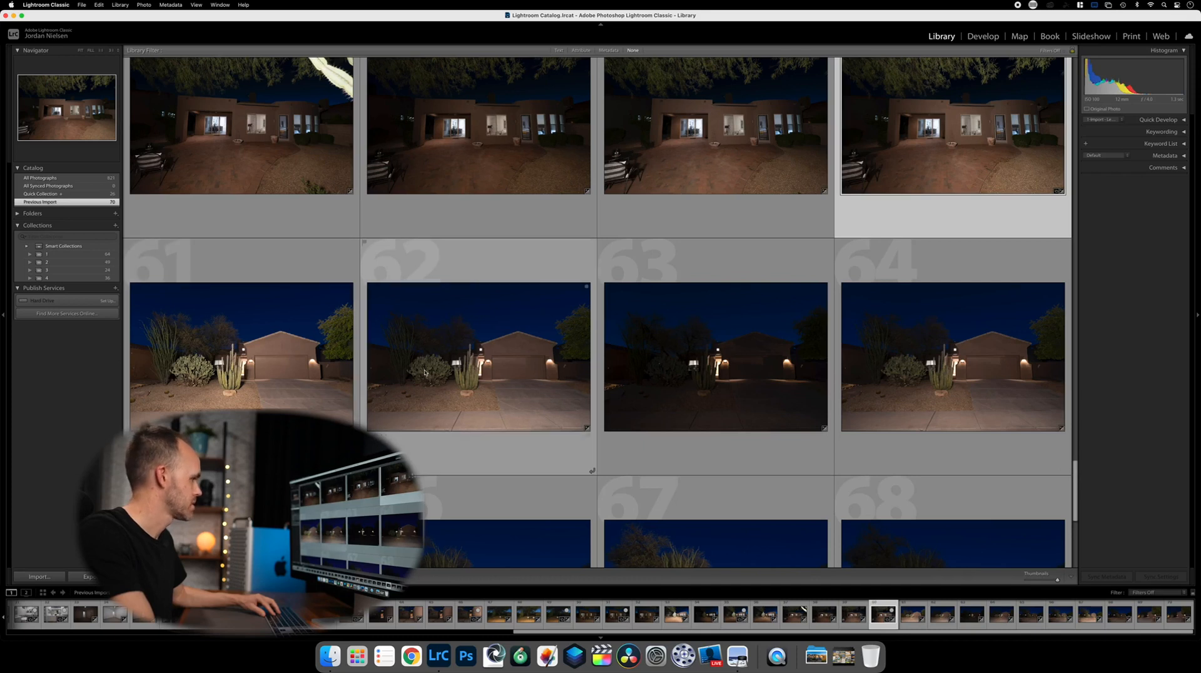
pyautogui.click(492, 372)
pyautogui.press('b')
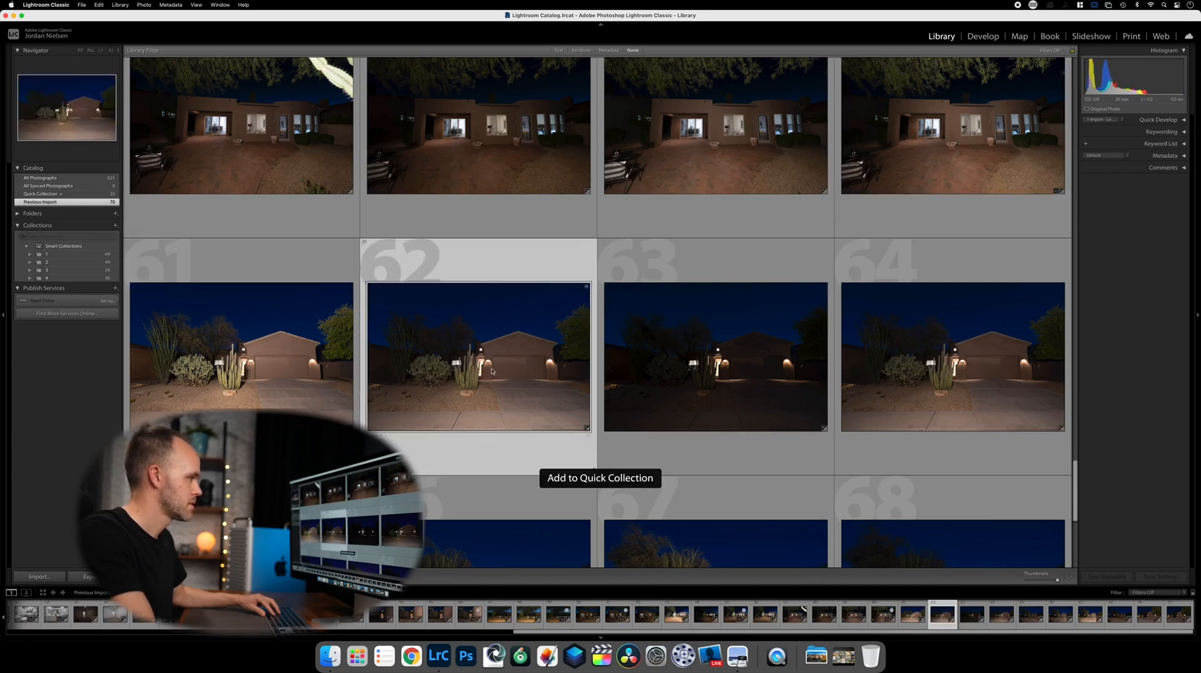
pyautogui.scroll(-3, 516, 381)
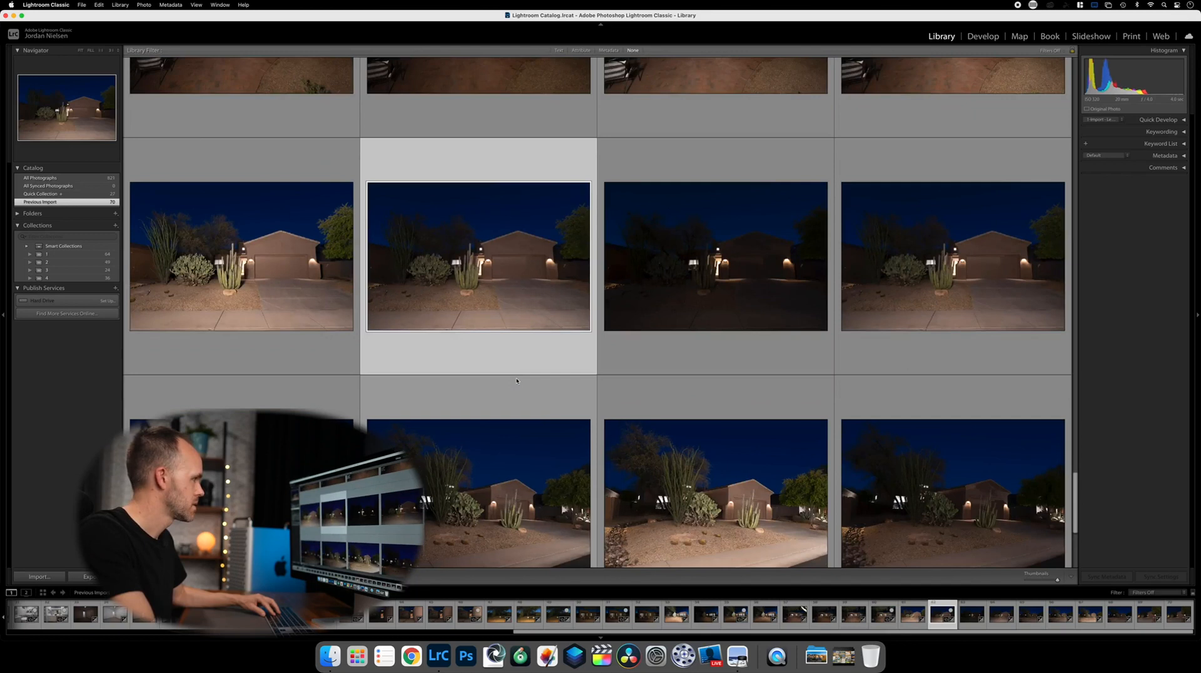
pyautogui.click(676, 291)
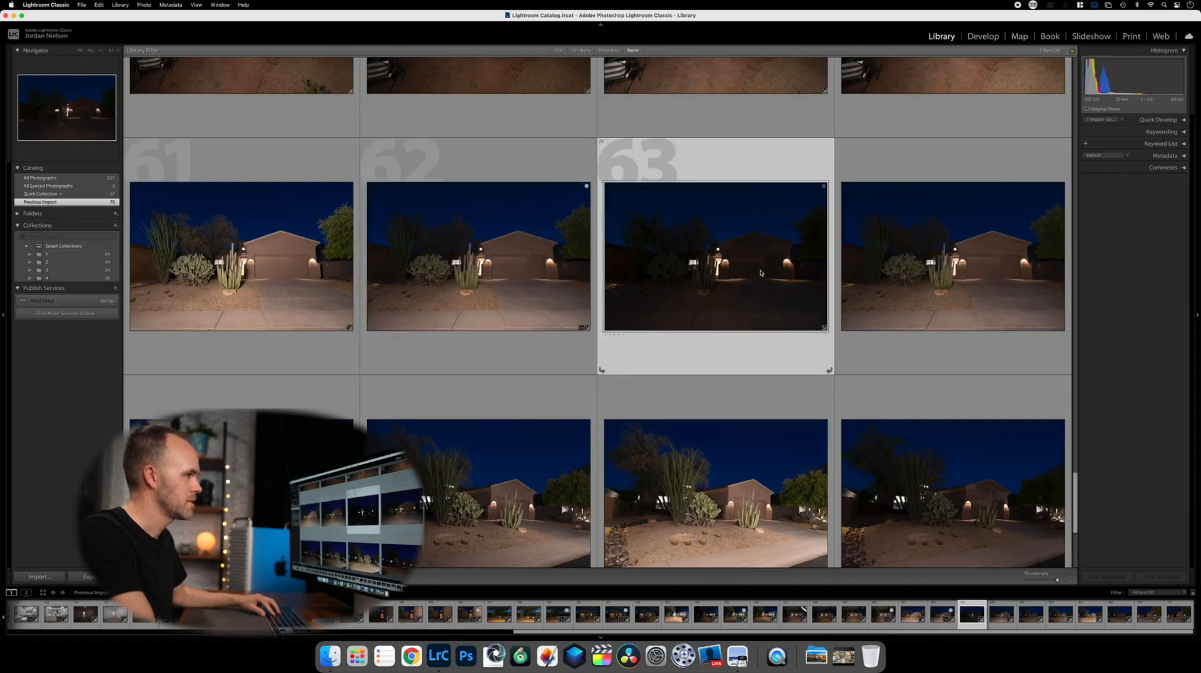
pyautogui.press('b')
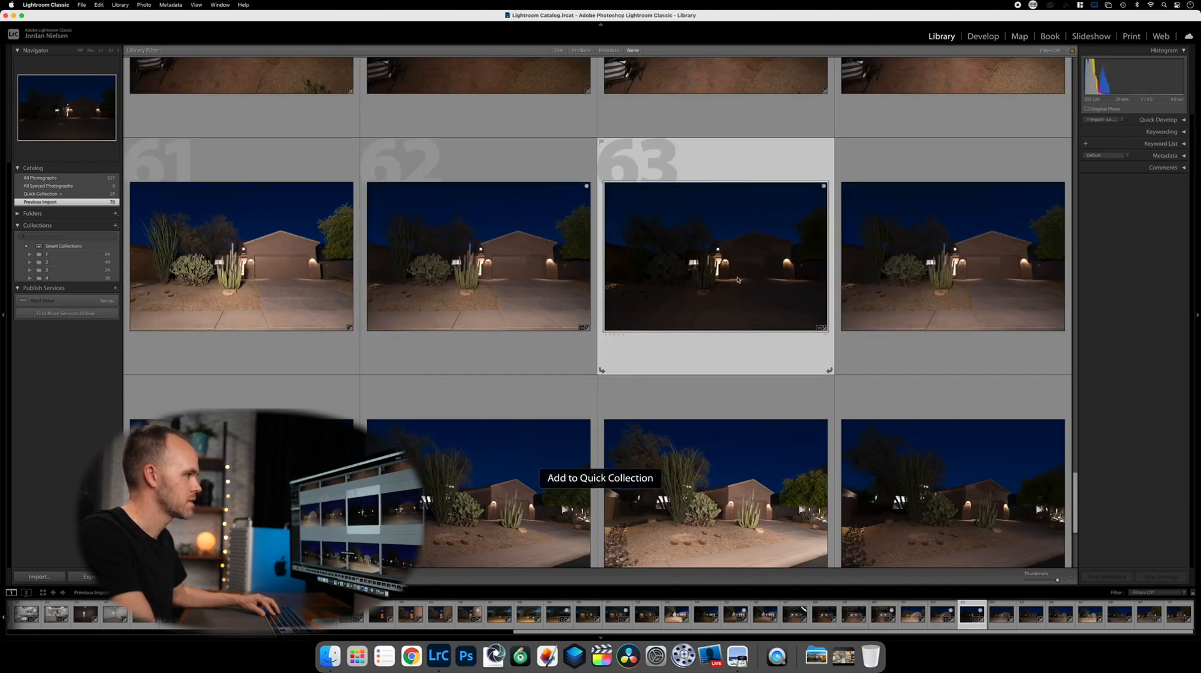
# - Add front yard cactus photo 65 and the final driveway photo 70 to the Quick Collection
pyautogui.scroll(-3, 789, 290)
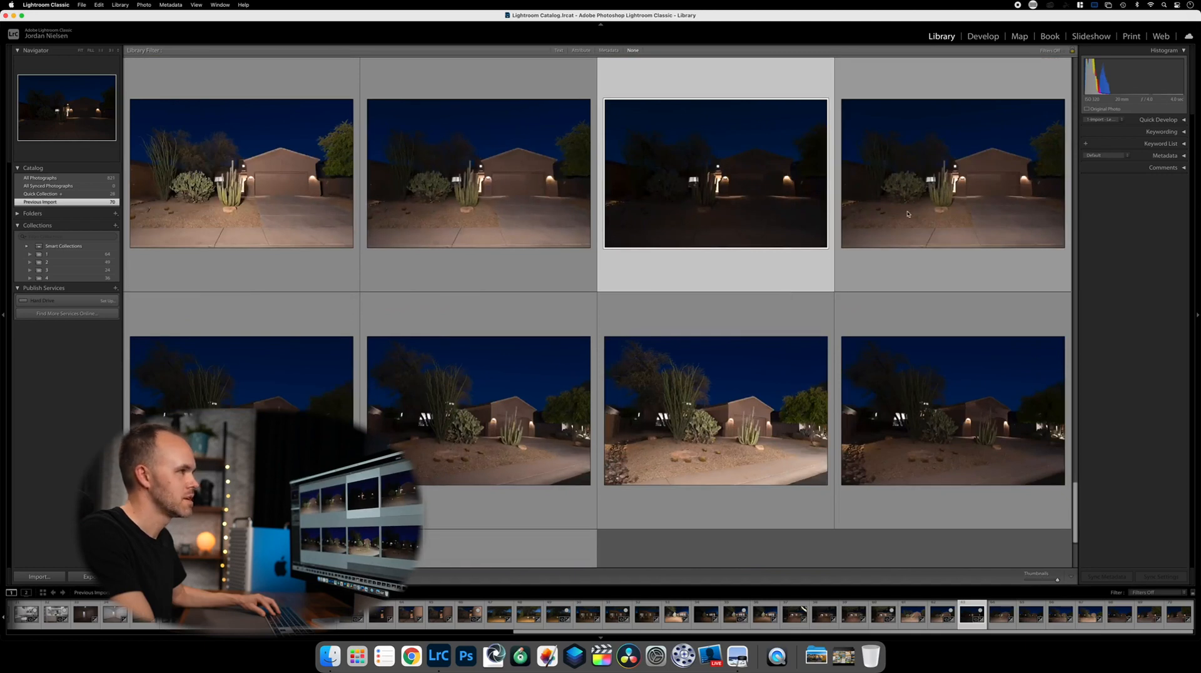
pyautogui.scroll(-1, 939, 223)
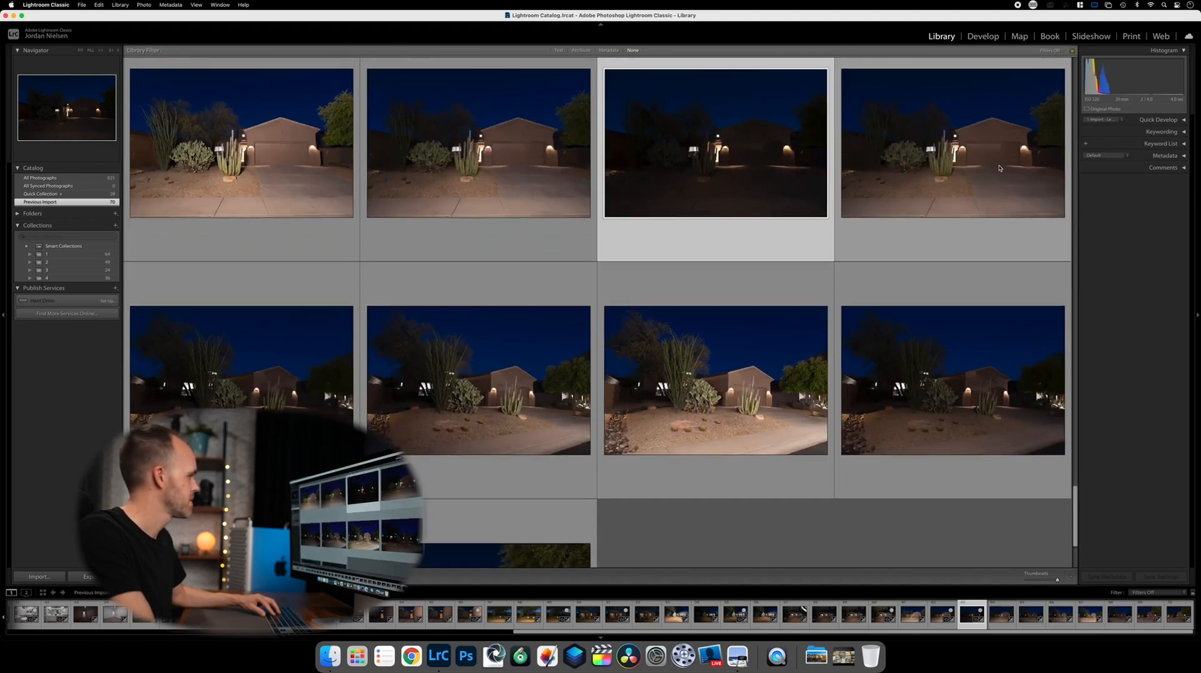
pyautogui.scroll(-2, 519, 332)
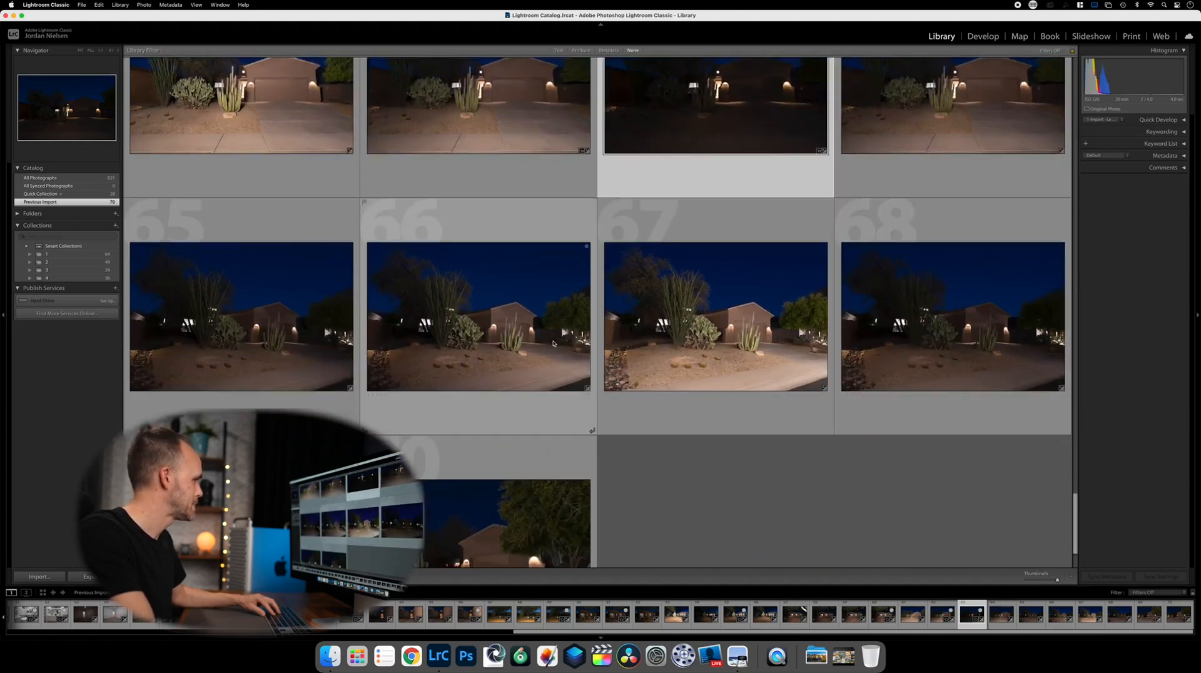
pyautogui.scroll(-1, 553, 343)
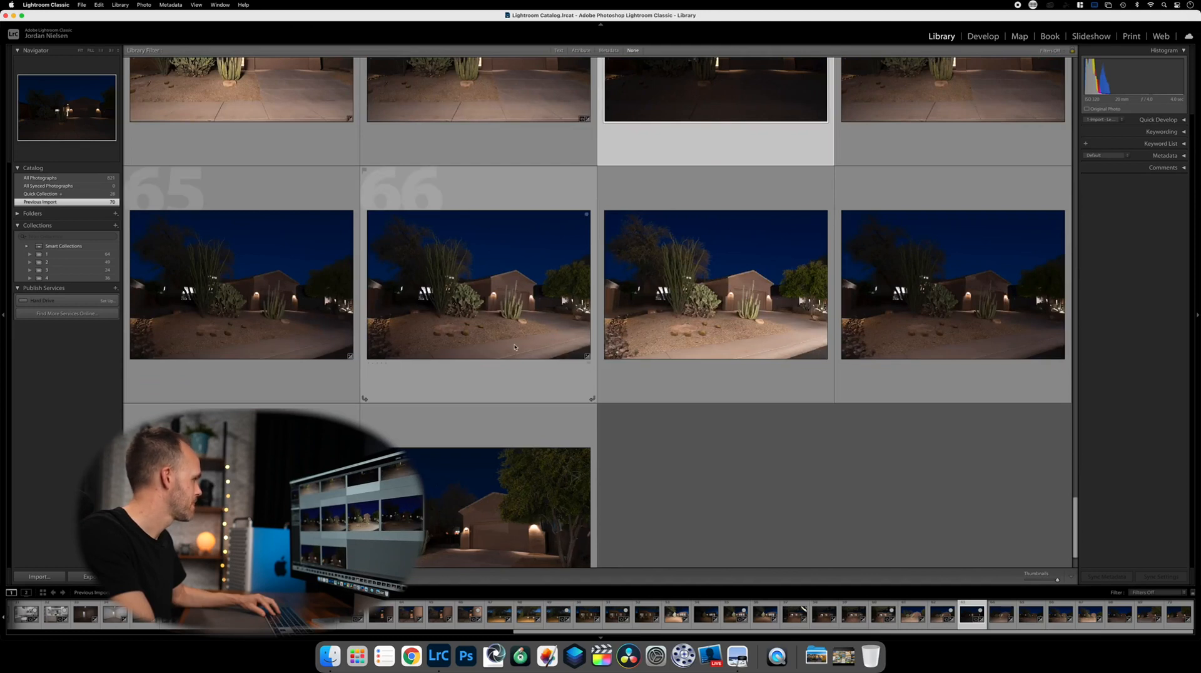
pyautogui.click(262, 309)
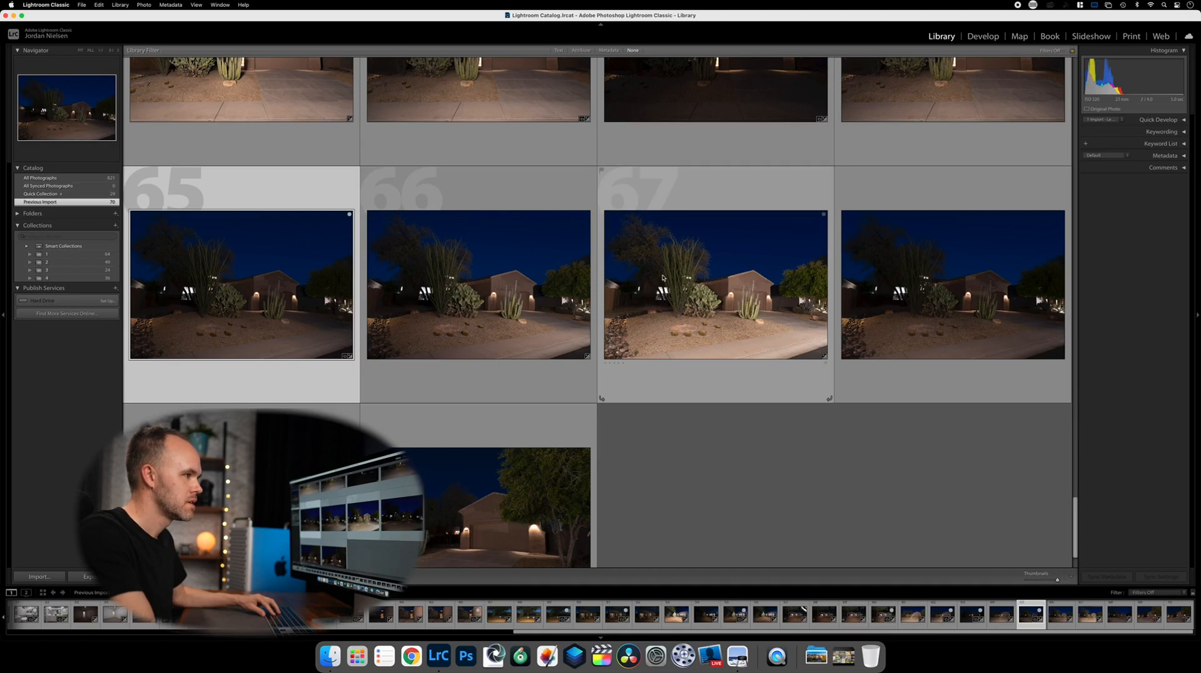
pyautogui.scroll(-3, 657, 277)
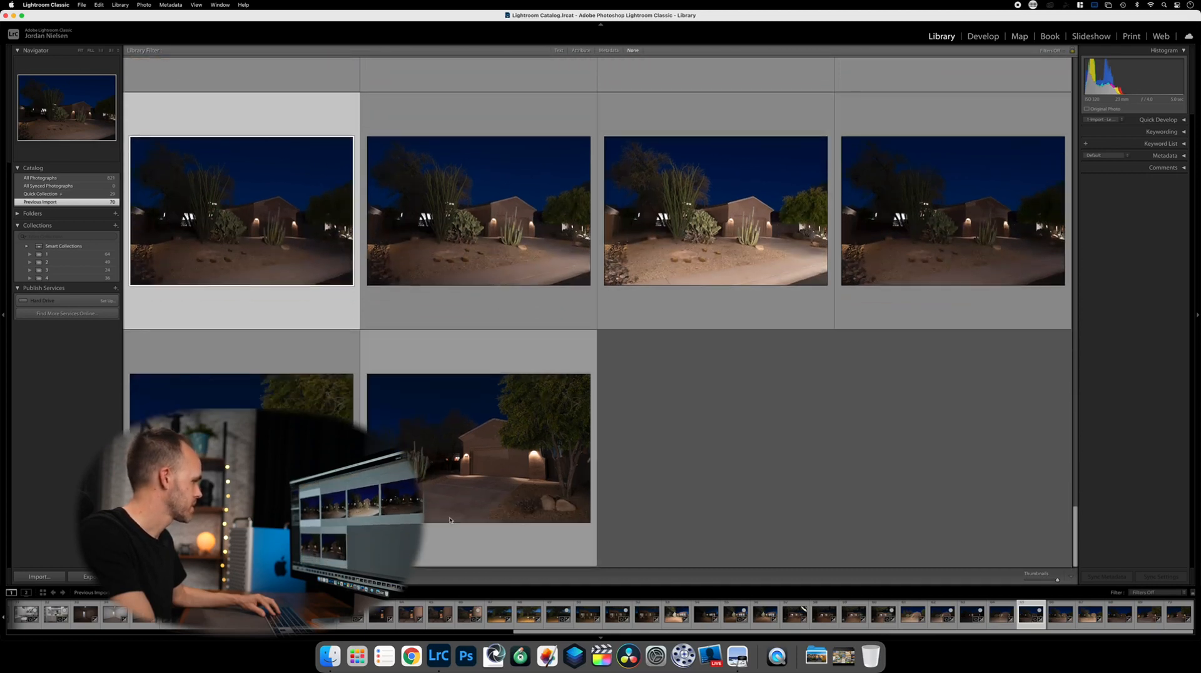
pyautogui.click(476, 491)
pyautogui.press('b')
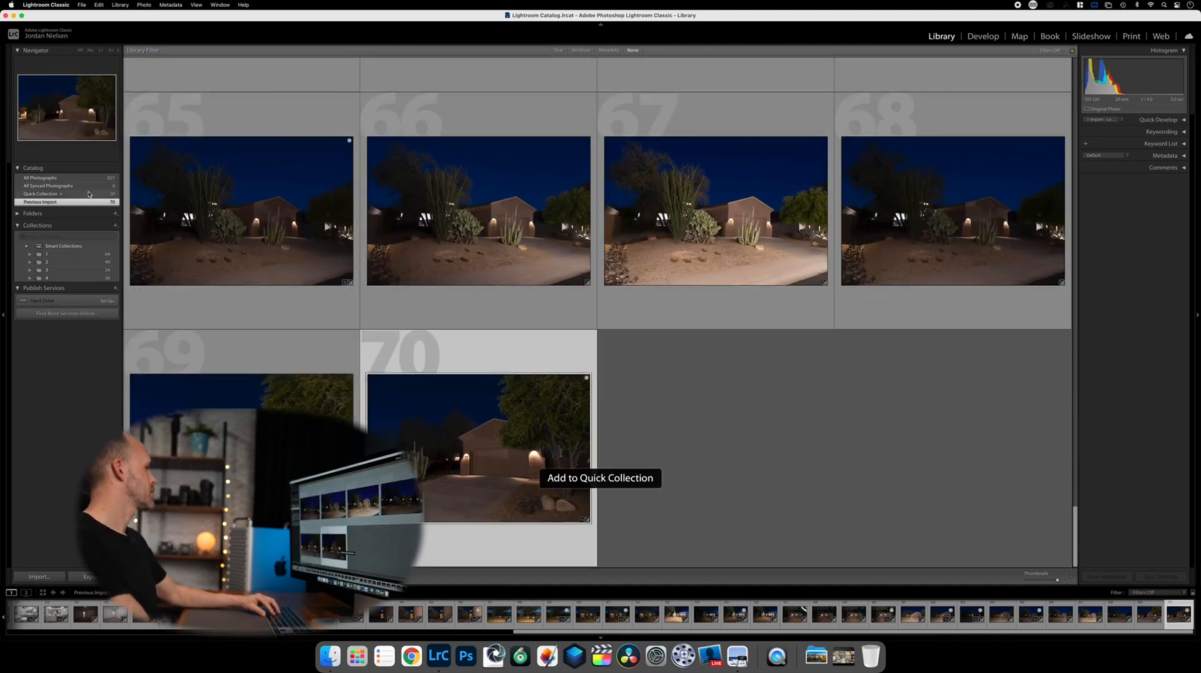
# - Open the Quick Collection and review all the gathered photos, from the night exteriors back to the first interior shots
pyautogui.press('super+b')
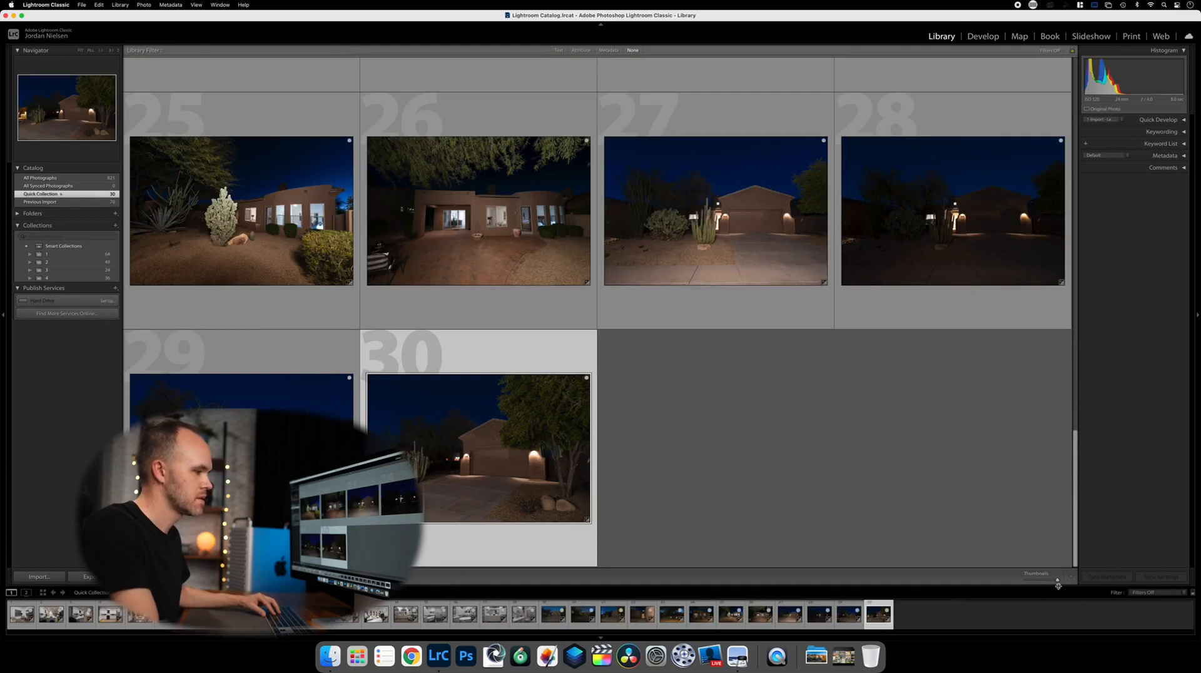
pyautogui.scroll(6, 682, 294)
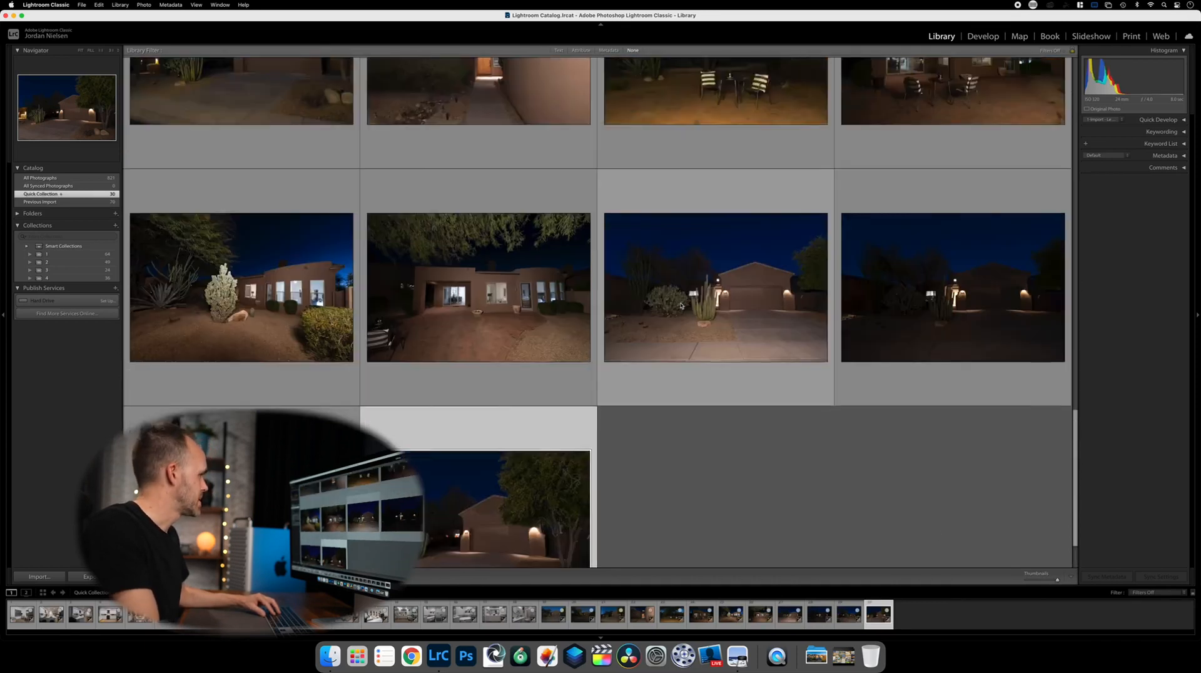
pyautogui.scroll(3, 682, 306)
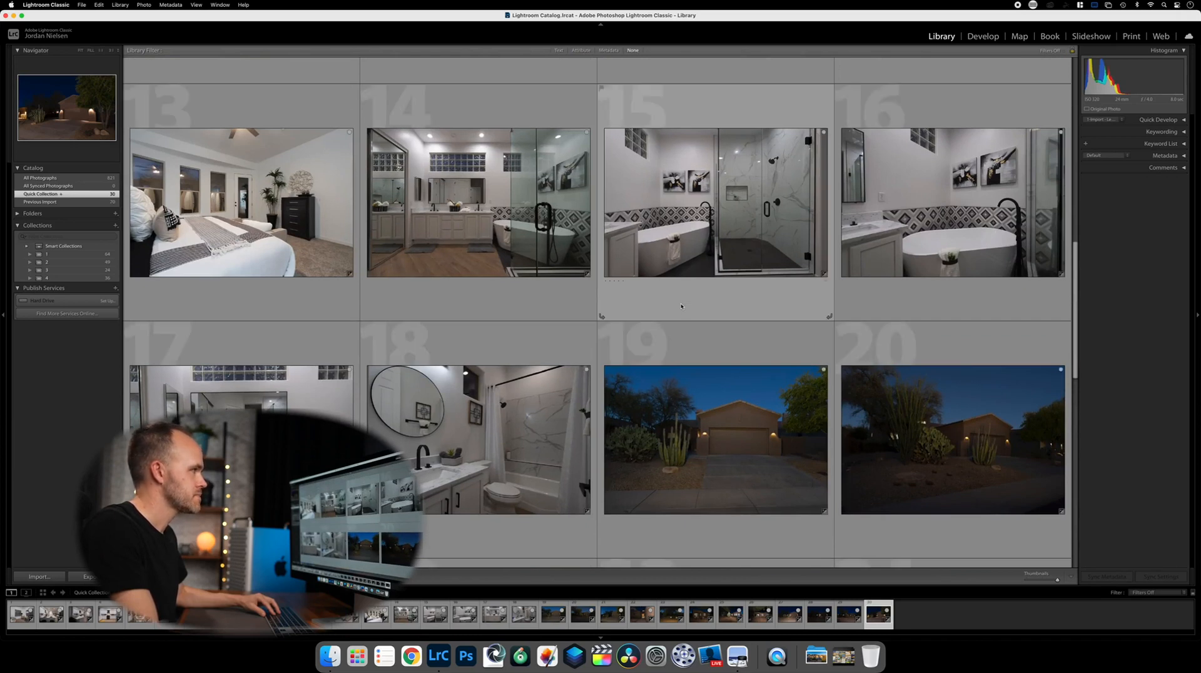
pyautogui.scroll(6, 681, 306)
pyautogui.scroll(6, 681, 306)
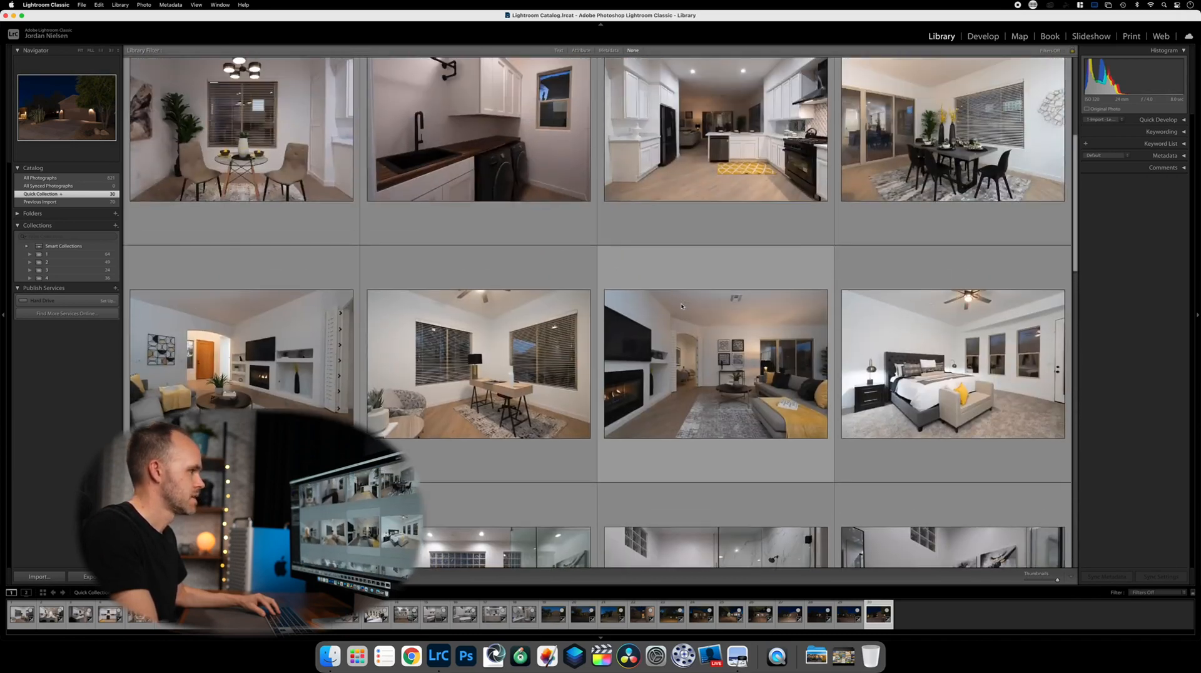
pyautogui.scroll(4, 681, 306)
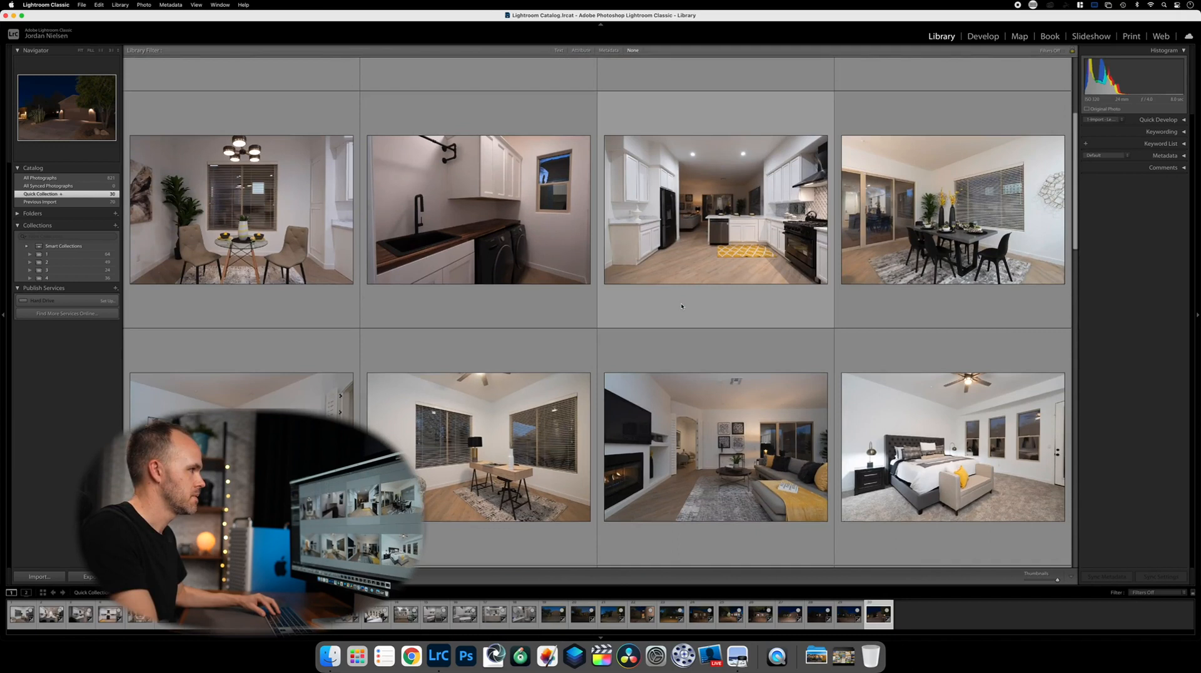
pyautogui.scroll(5, 681, 306)
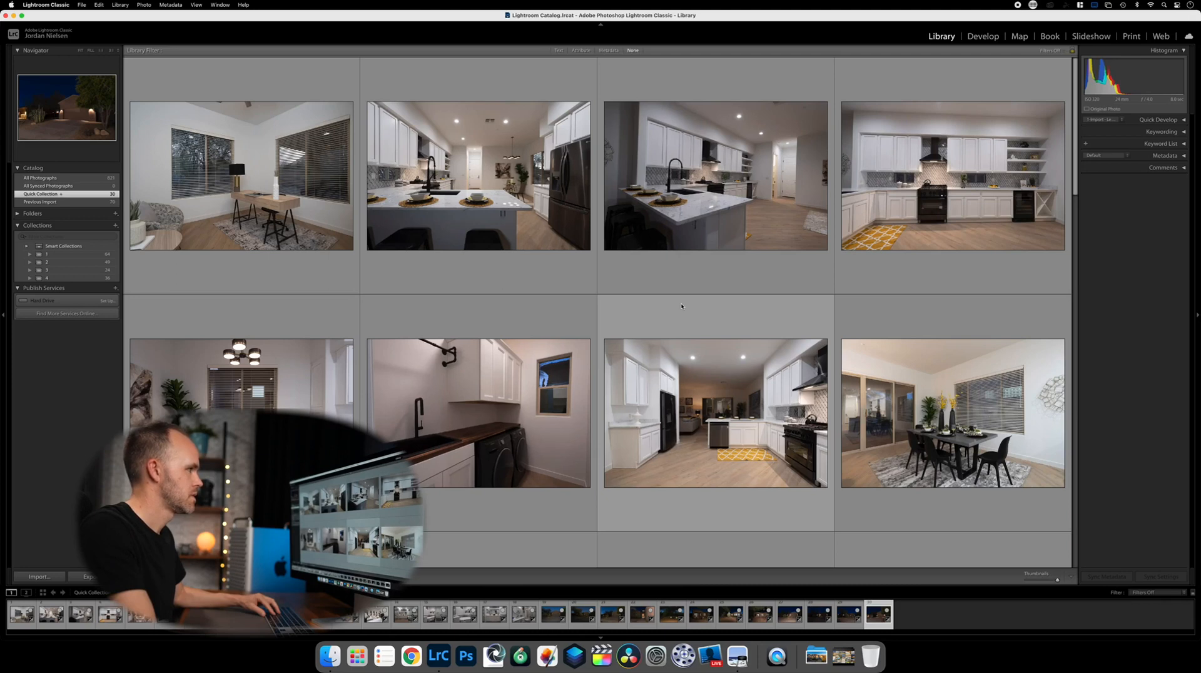
pyautogui.scroll(-20, 681, 306)
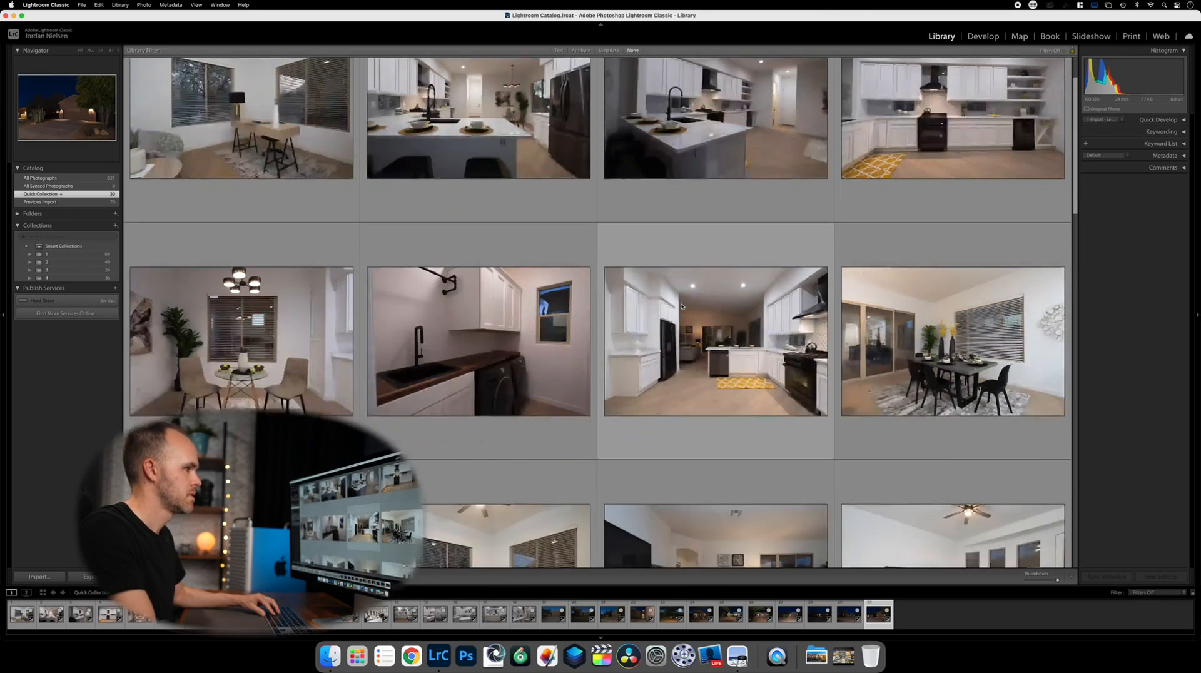
pyautogui.scroll(-5, 681, 306)
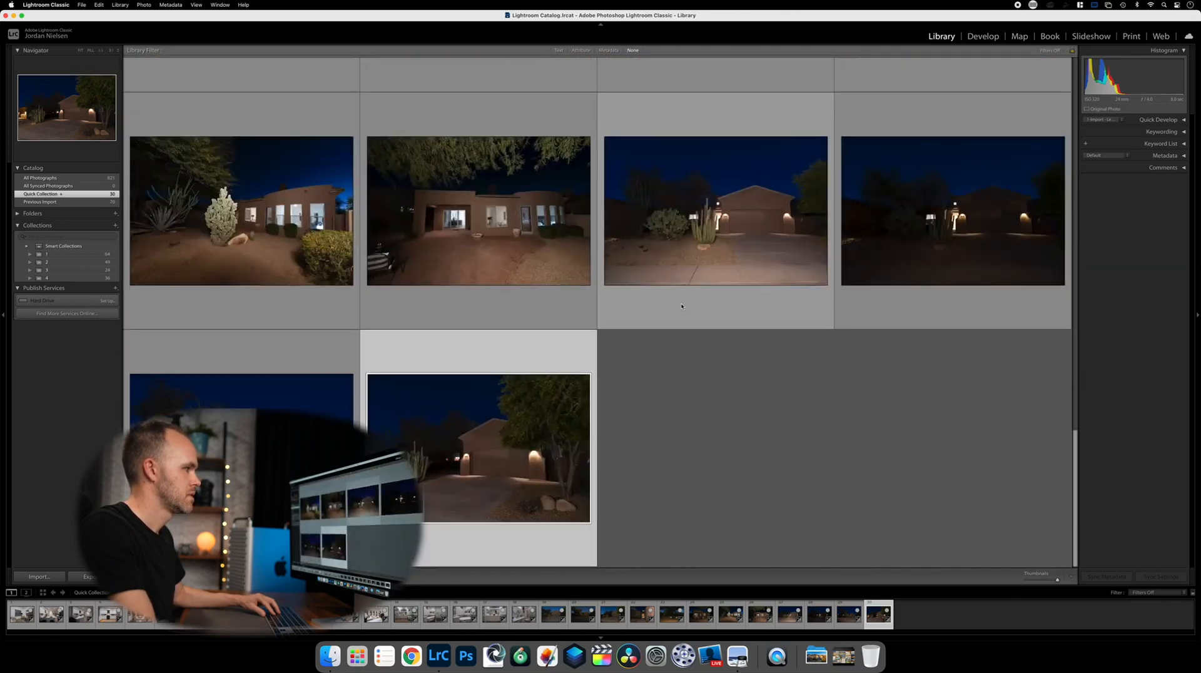
pyautogui.scroll(20, 682, 306)
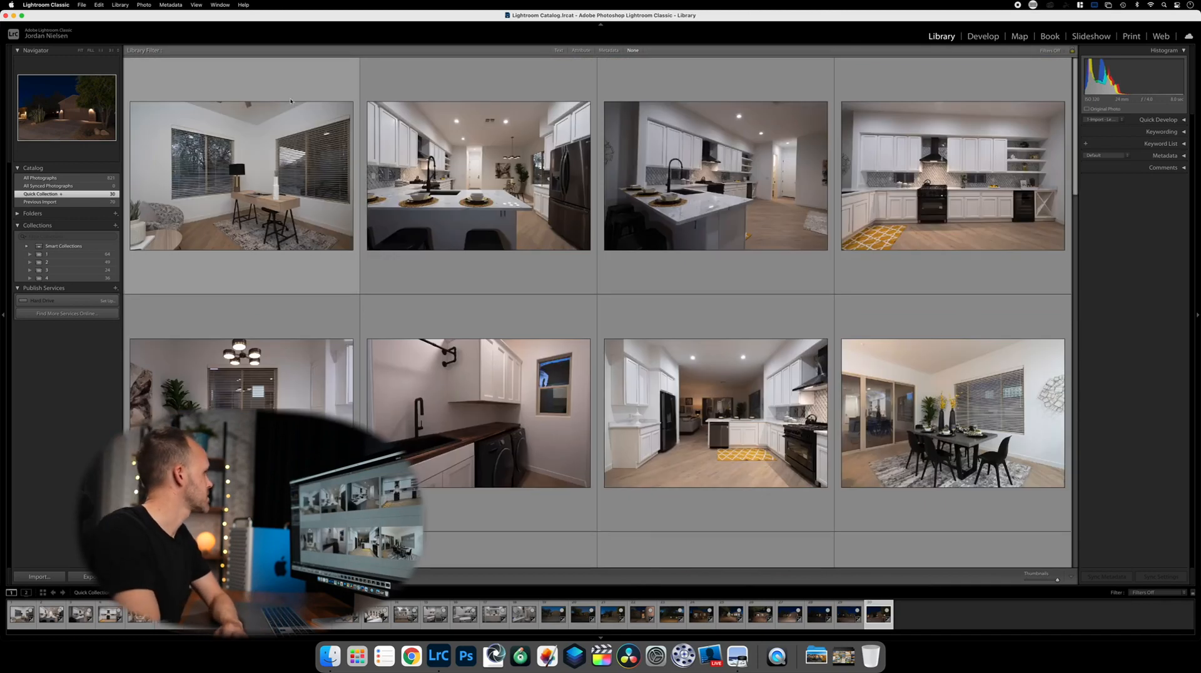
# - Open the first office photo for developing, apply the Profile - Straight - Auto preset, and set Highlights to -100
pyautogui.click(242, 175)
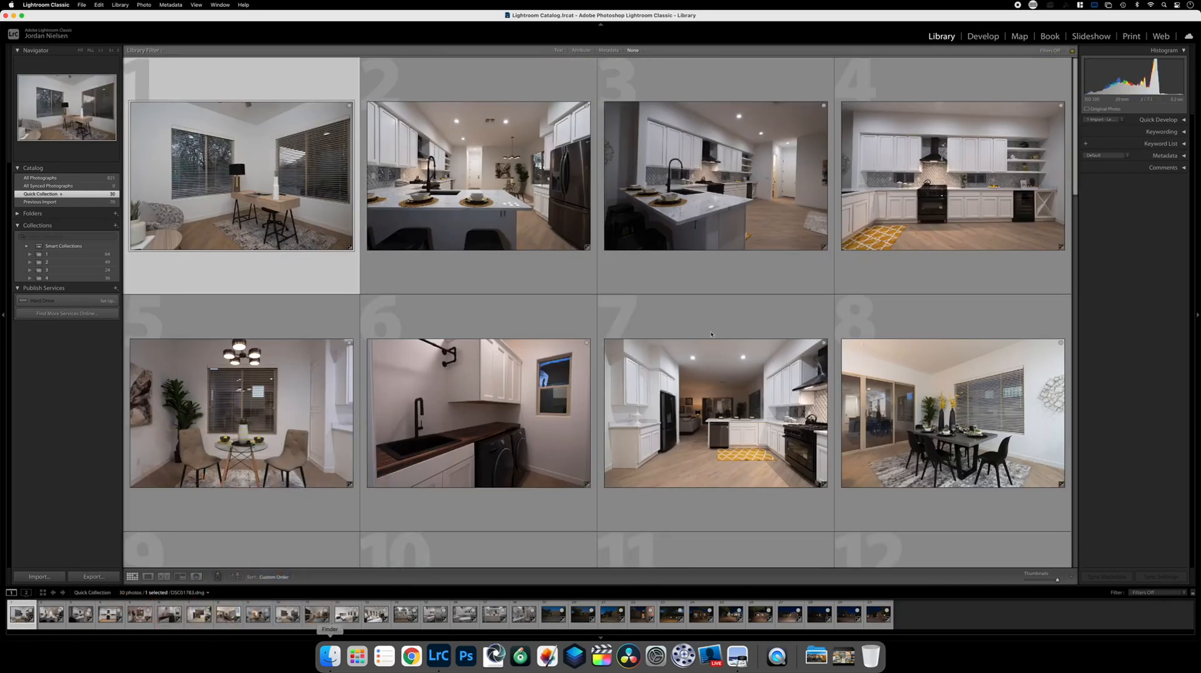
pyautogui.click(983, 36)
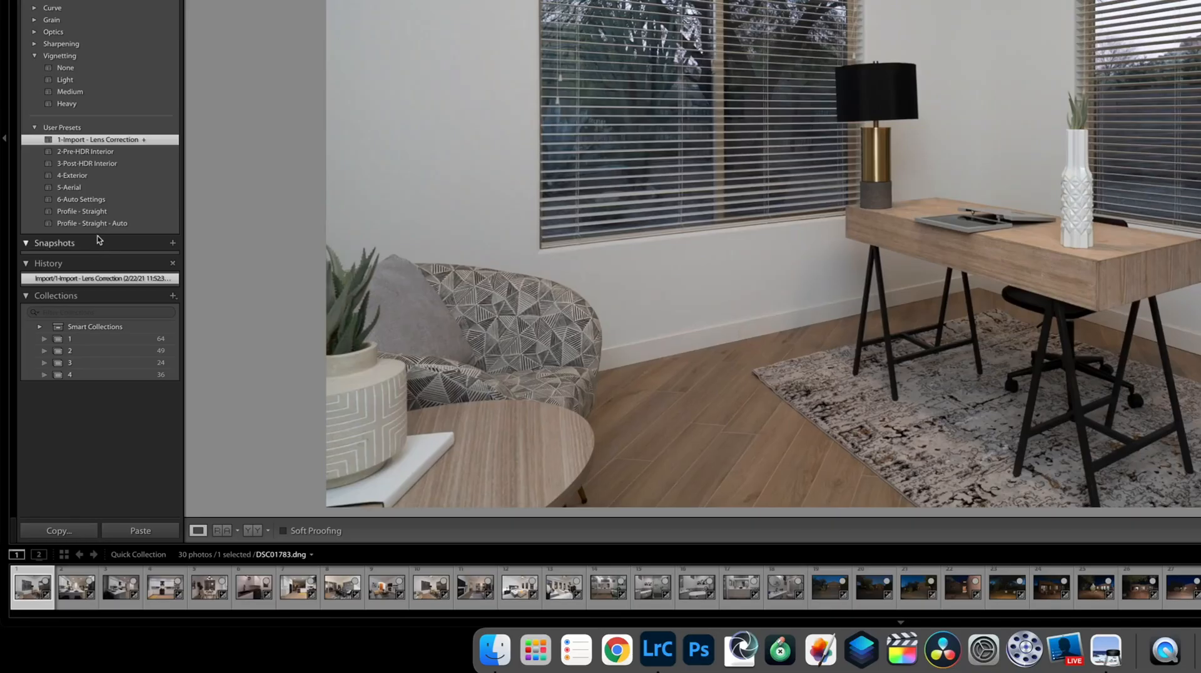
pyautogui.click(105, 224)
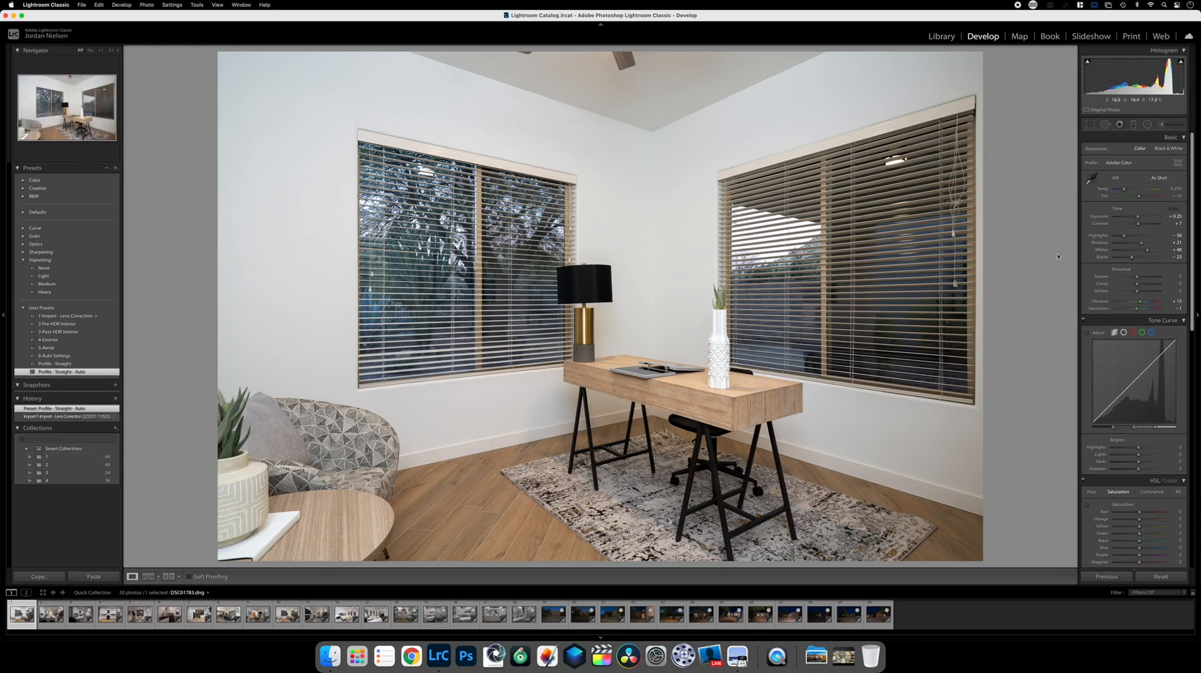
pyautogui.moveTo(1124, 236); pyautogui.dragTo(1114, 235)
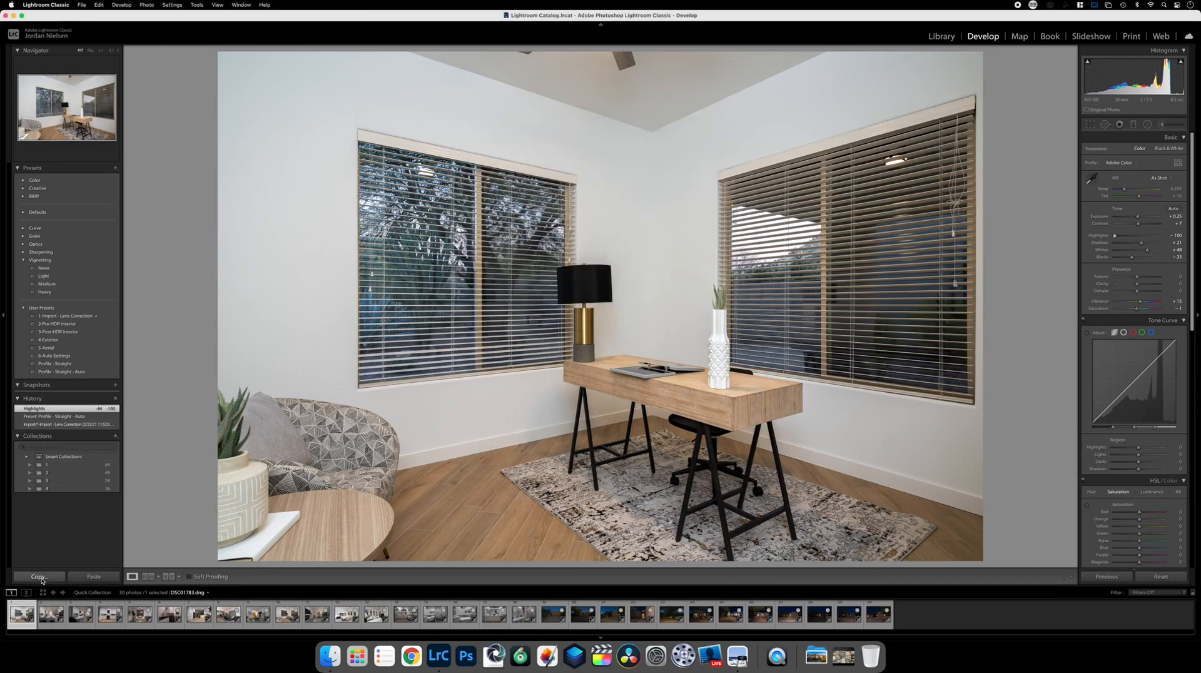
# - Paste the office settings onto kitchen photo 2, then set its Exposure to +0.55 and Temp to about 3,676
pyautogui.press('Right')
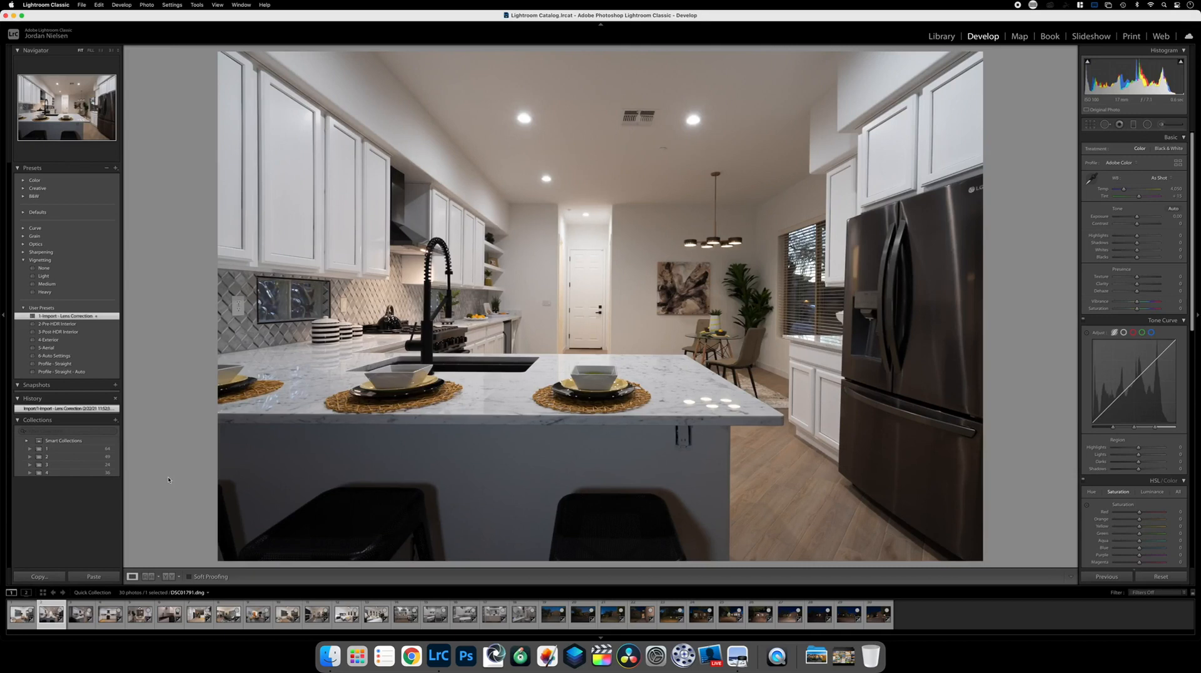
pyautogui.click(100, 576)
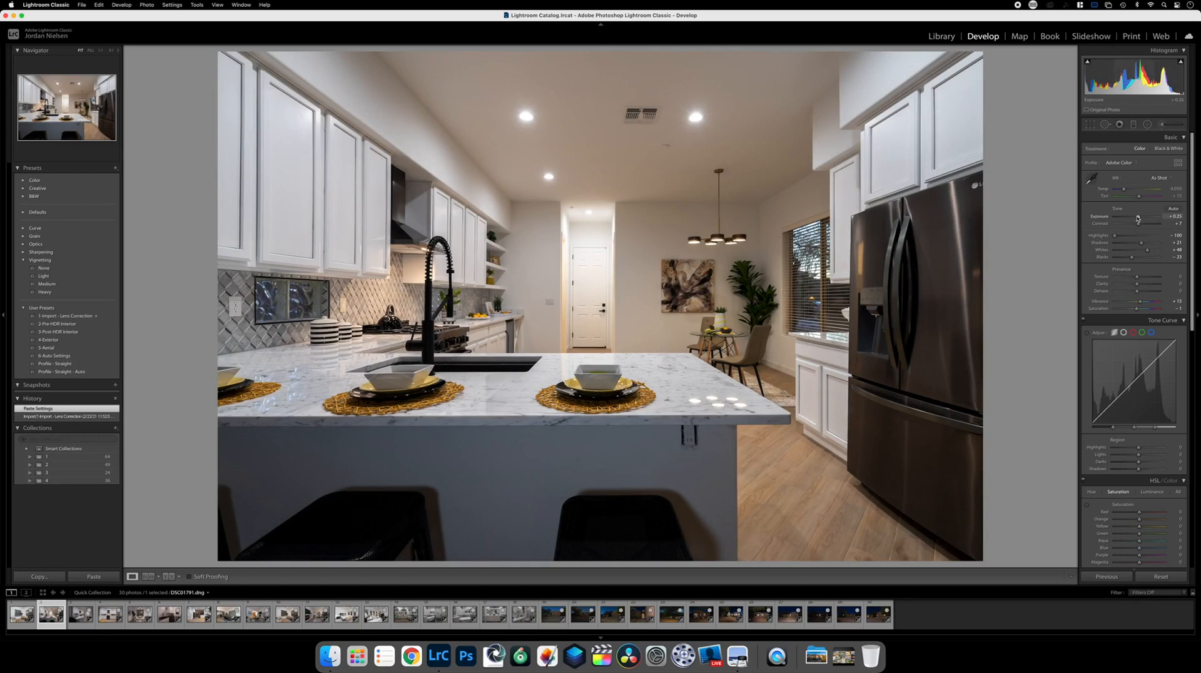
pyautogui.moveTo(1137, 219); pyautogui.dragTo(1136, 220)
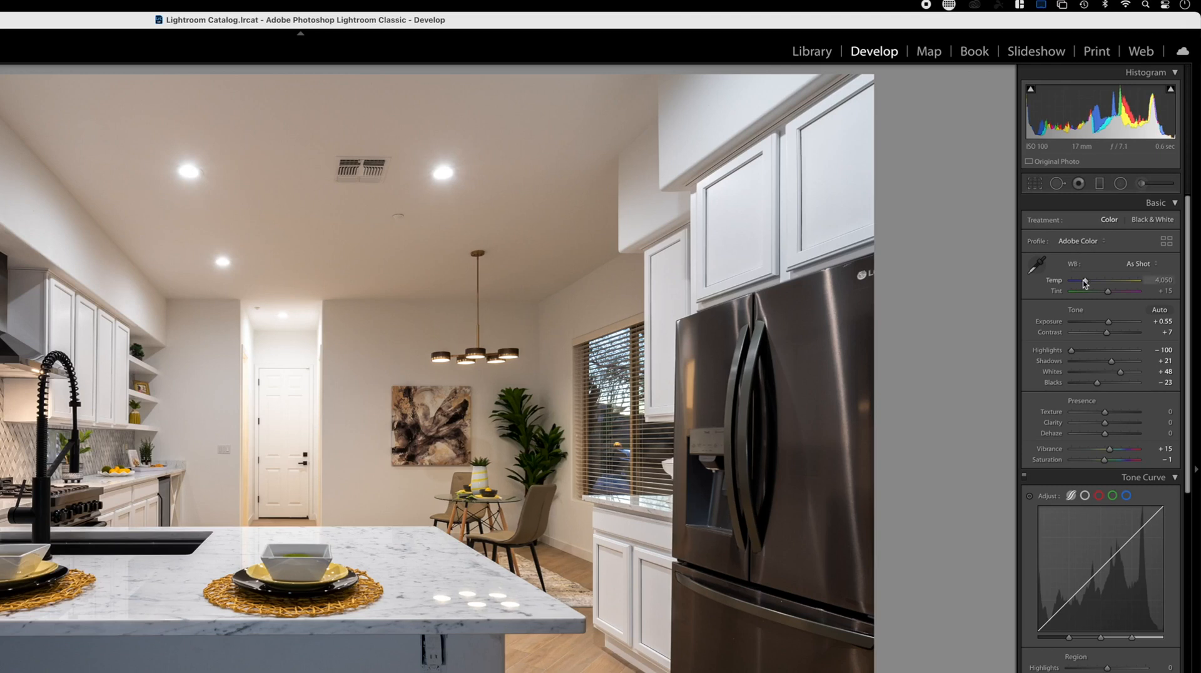
pyautogui.moveTo(1085, 283); pyautogui.dragTo(1082, 284)
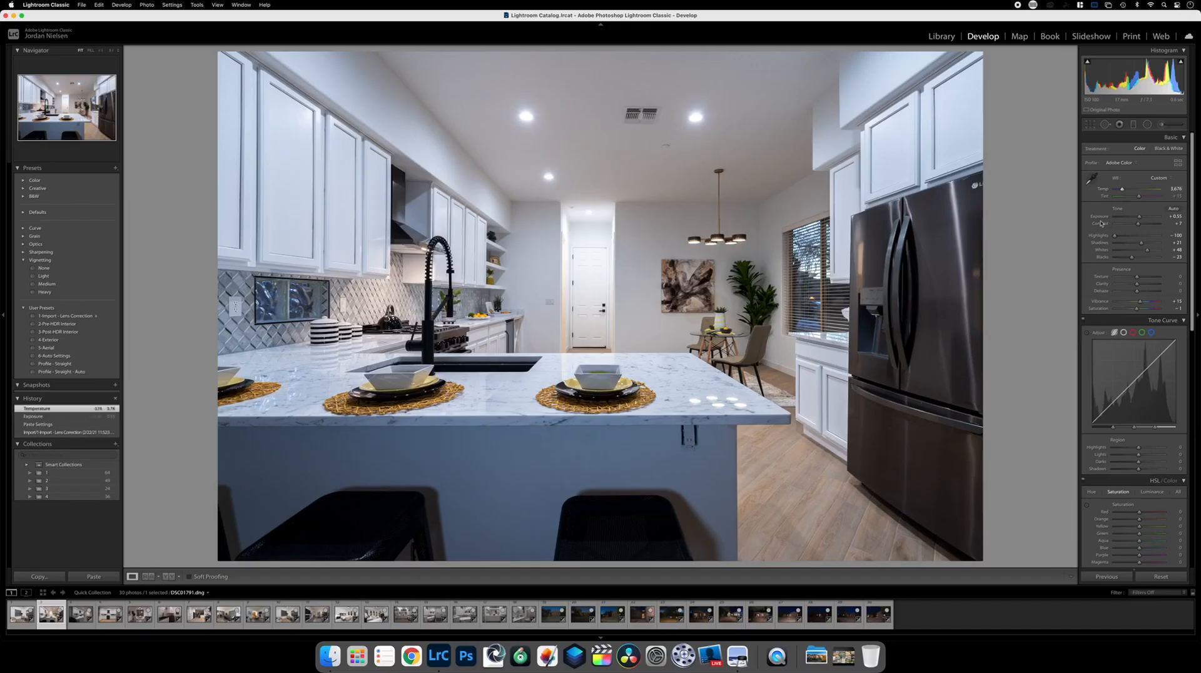
# - Brush a Temp 19 adjustment over the blue-tinted island base and the backsplash in kitchen photo 2
pyautogui.click(1160, 125)
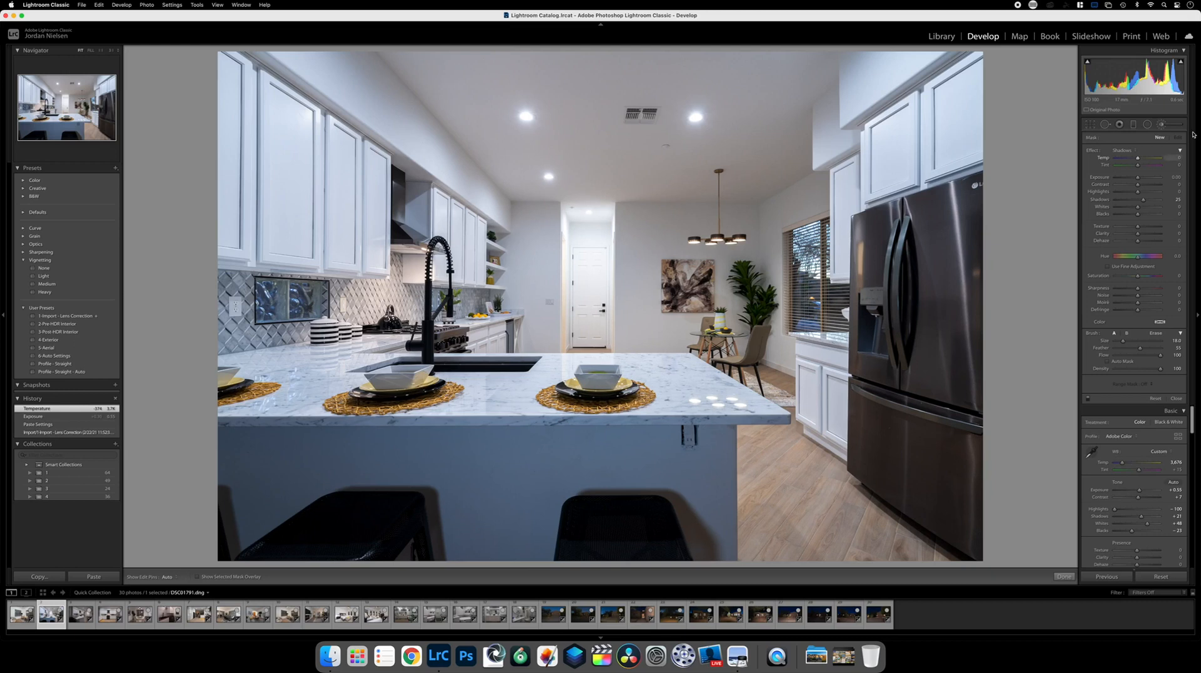
pyautogui.click(1129, 153)
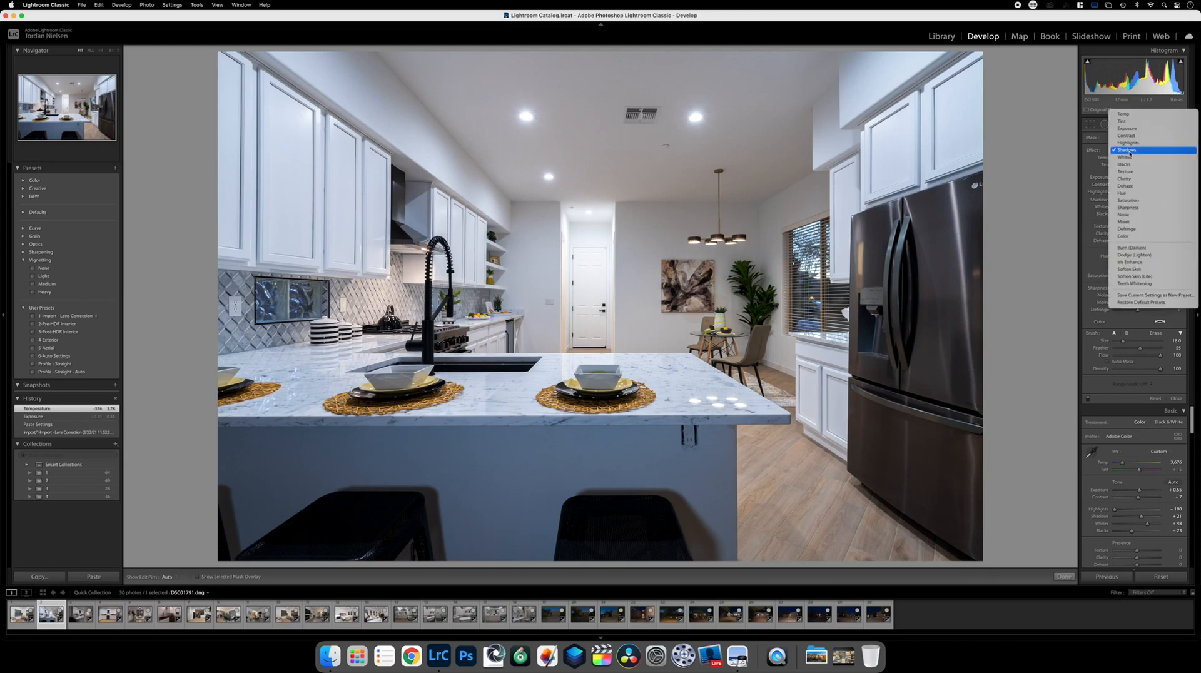
pyautogui.click(1129, 116)
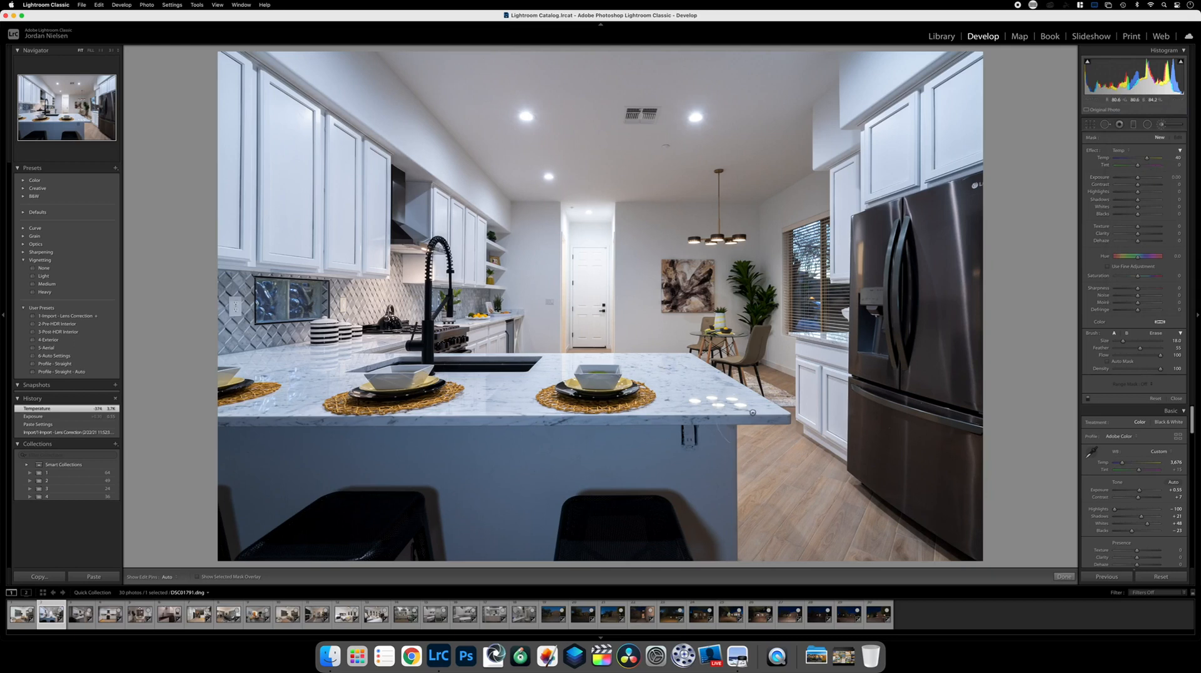
pyautogui.moveTo(1146, 158); pyautogui.dragTo(1142, 157)
pyautogui.scroll(5, 578, 495)
pyautogui.moveTo(732, 466)
pyautogui.mouseDown()
pyautogui.moveTo(479, 483)
pyautogui.moveTo(601, 506)
pyautogui.moveTo(362, 472)
pyautogui.moveTo(158, 499)
pyautogui.moveTo(391, 522)
pyautogui.mouseUp()
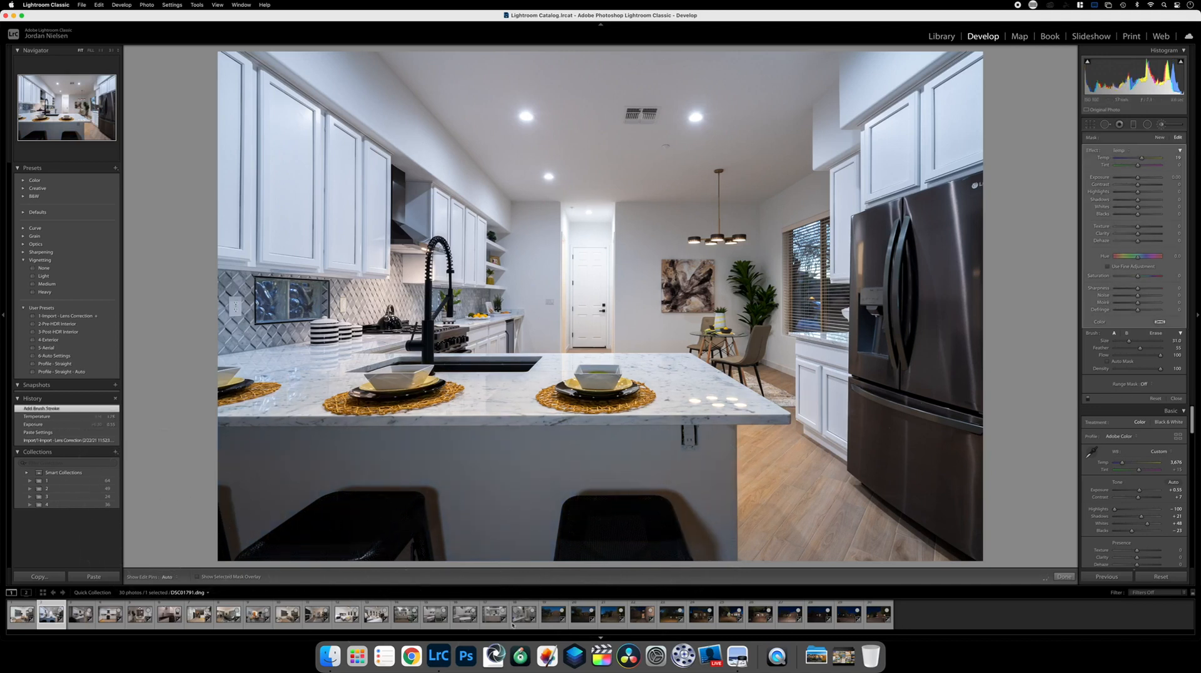
pyautogui.moveTo(338, 311); pyautogui.dragTo(233, 313)
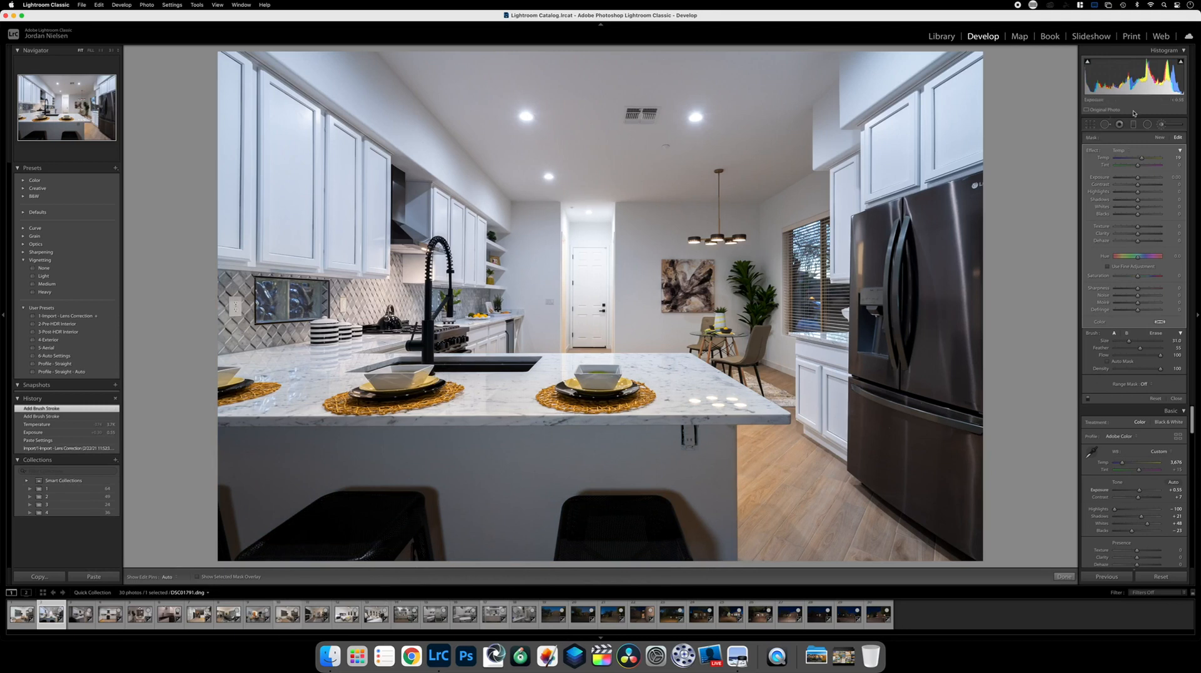
pyautogui.click(1162, 126)
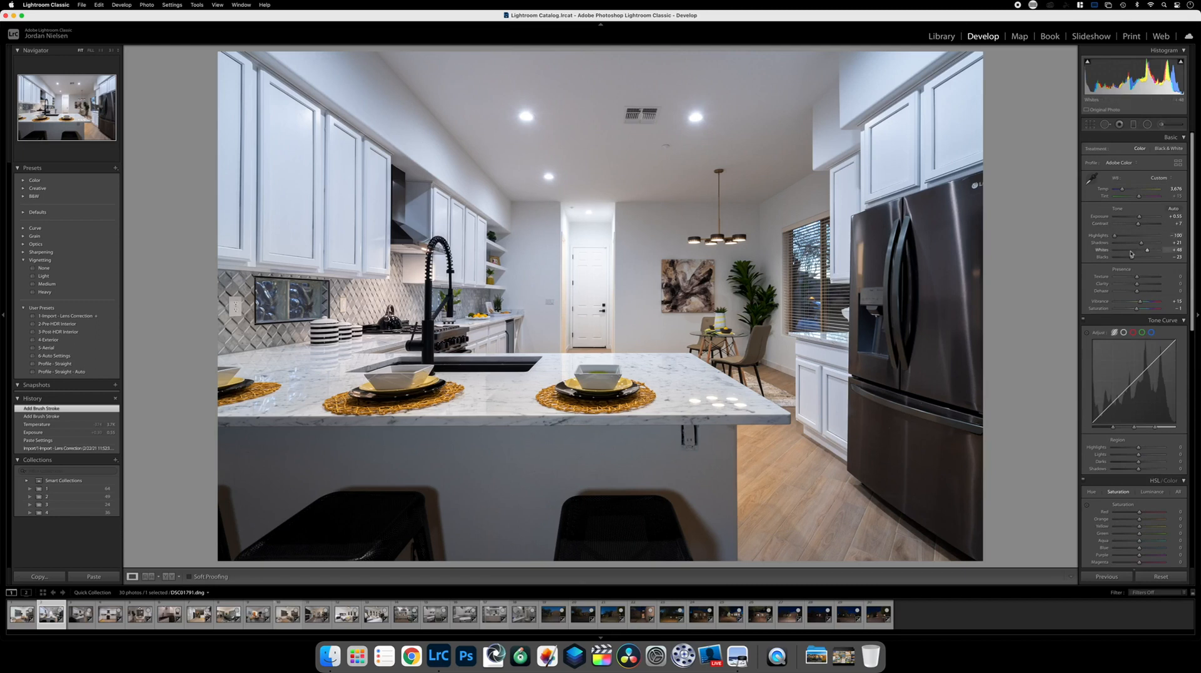
# - Set Whites to +55 on kitchen photo 2 and copy its develop settings
pyautogui.moveTo(1146, 252); pyautogui.dragTo(1149, 252)
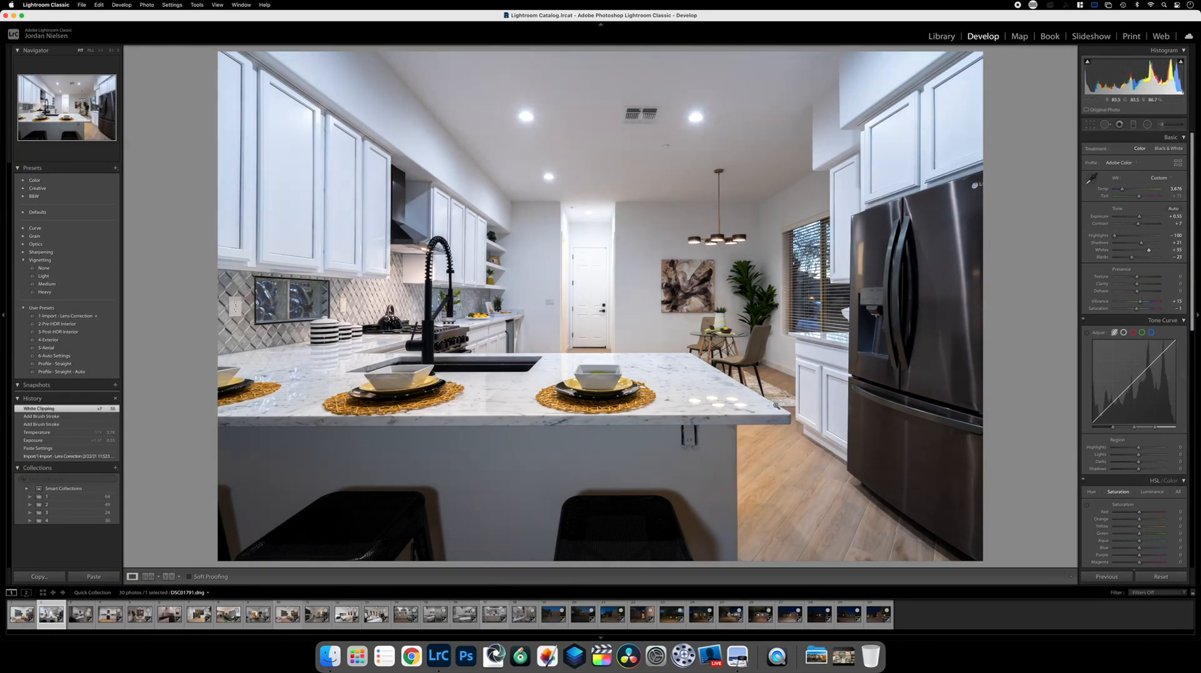
pyautogui.click(36, 577)
pyautogui.press('Return')
# - Paste the copied settings onto kitchen photo 3, then set its Exposure to +1.05 and Temp to 3,768
pyautogui.press('Right')
pyautogui.click(105, 577)
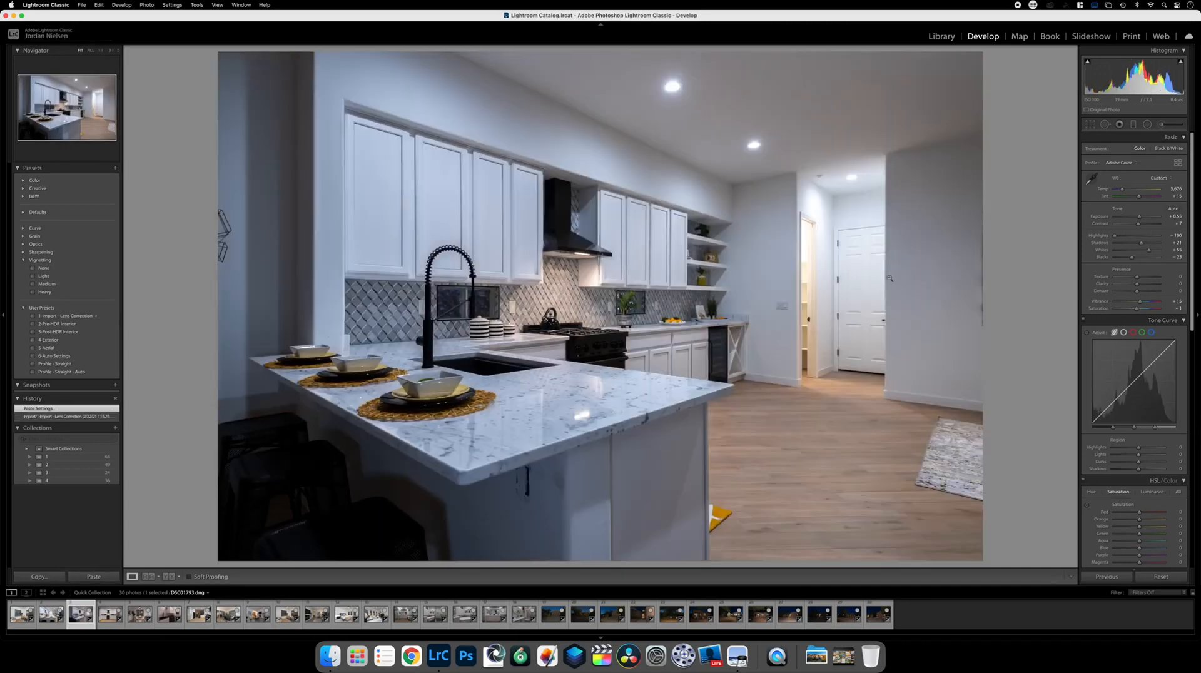
pyautogui.moveTo(1138, 218); pyautogui.dragTo(1141, 218)
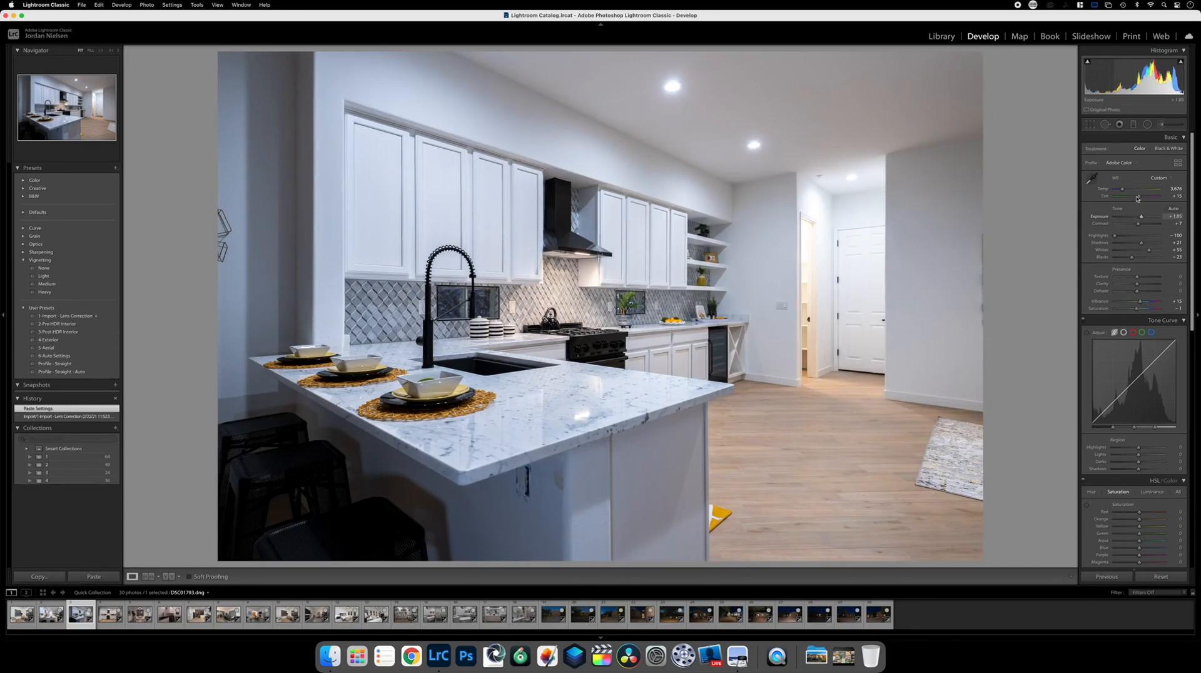
pyautogui.moveTo(1122, 190); pyautogui.dragTo(1122, 191)
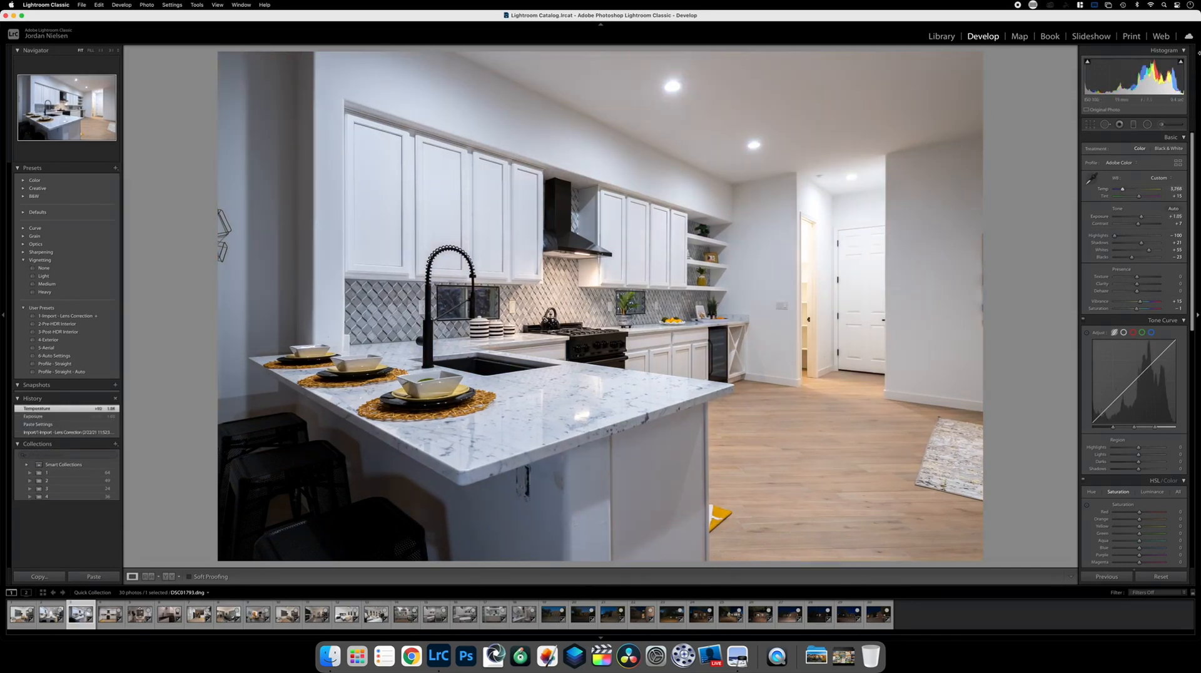
# - Brush a warming Temp adjustment over the island base and stools in kitchen photo 3, and set its amount to 12
pyautogui.click(1160, 125)
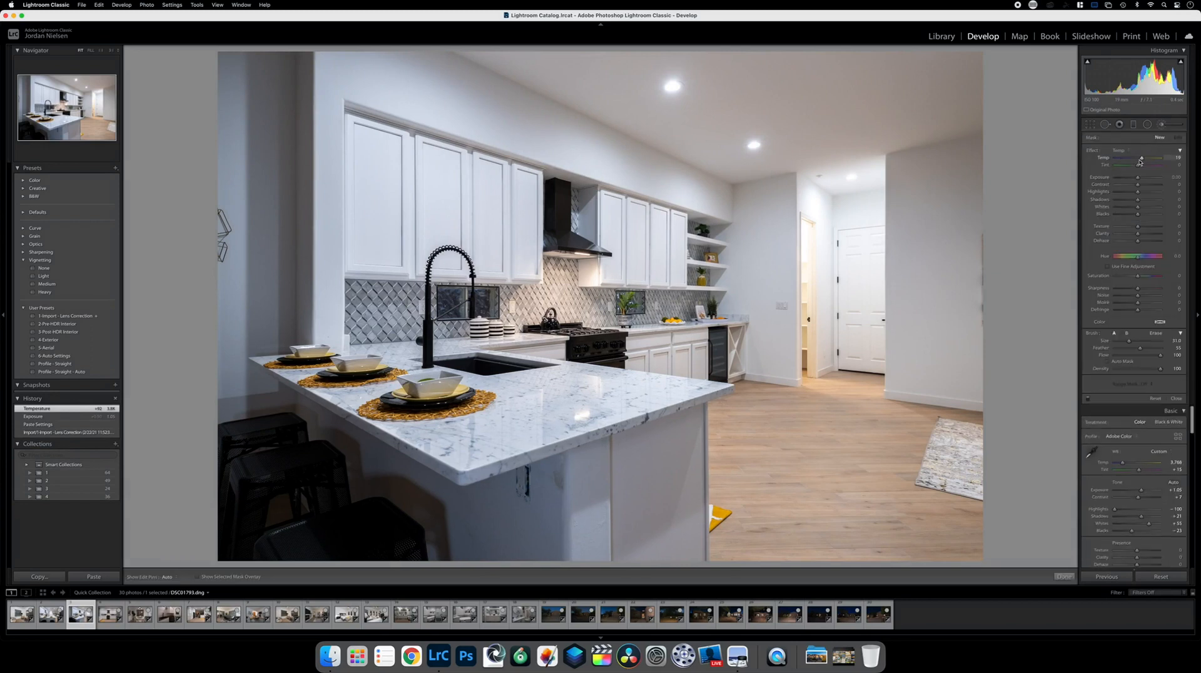
pyautogui.moveTo(427, 521)
pyautogui.mouseDown()
pyautogui.moveTo(528, 527)
pyautogui.moveTo(377, 472)
pyautogui.moveTo(260, 483)
pyautogui.moveTo(186, 534)
pyautogui.mouseUp()
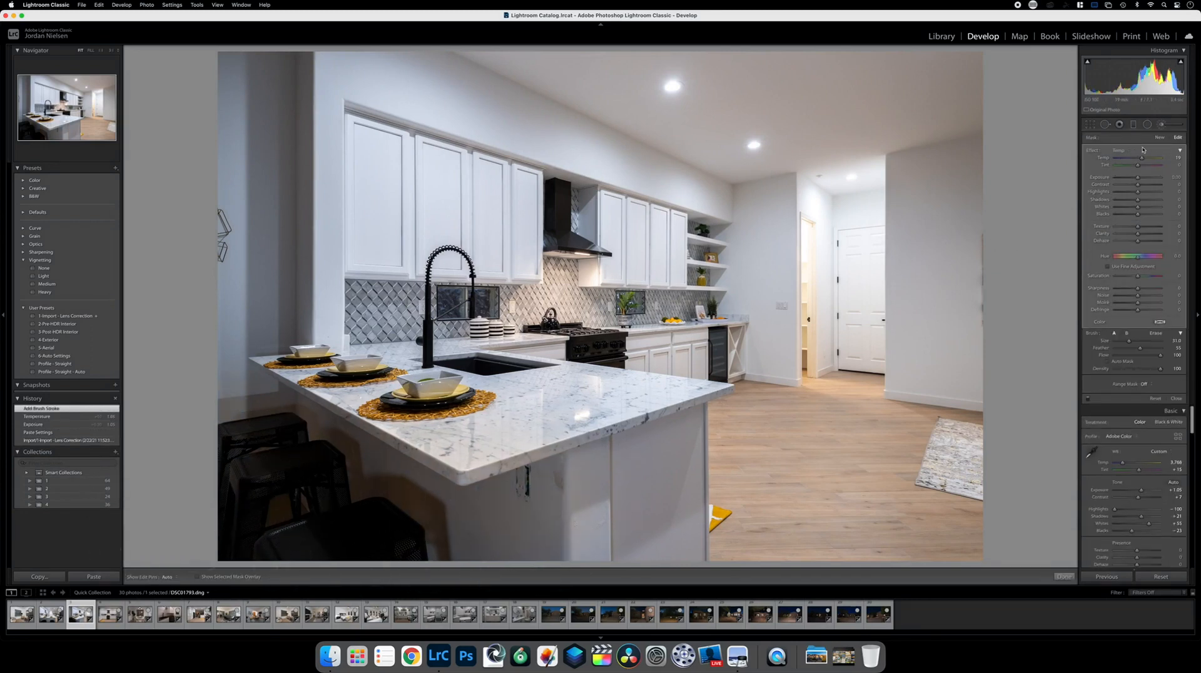
pyautogui.moveTo(1139, 159); pyautogui.dragTo(1140, 159)
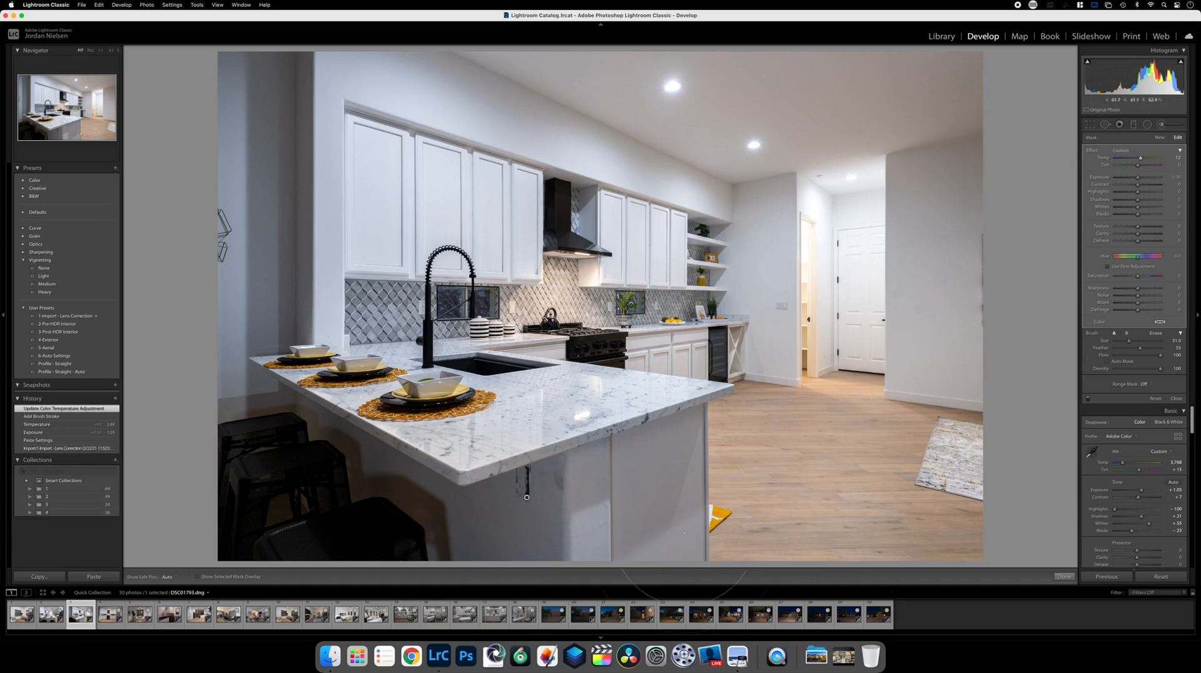
# - Paste the copied settings onto range-wall kitchen photo 4, then set its Temp to 3,768 and Shadows to +18
pyautogui.press('Right')
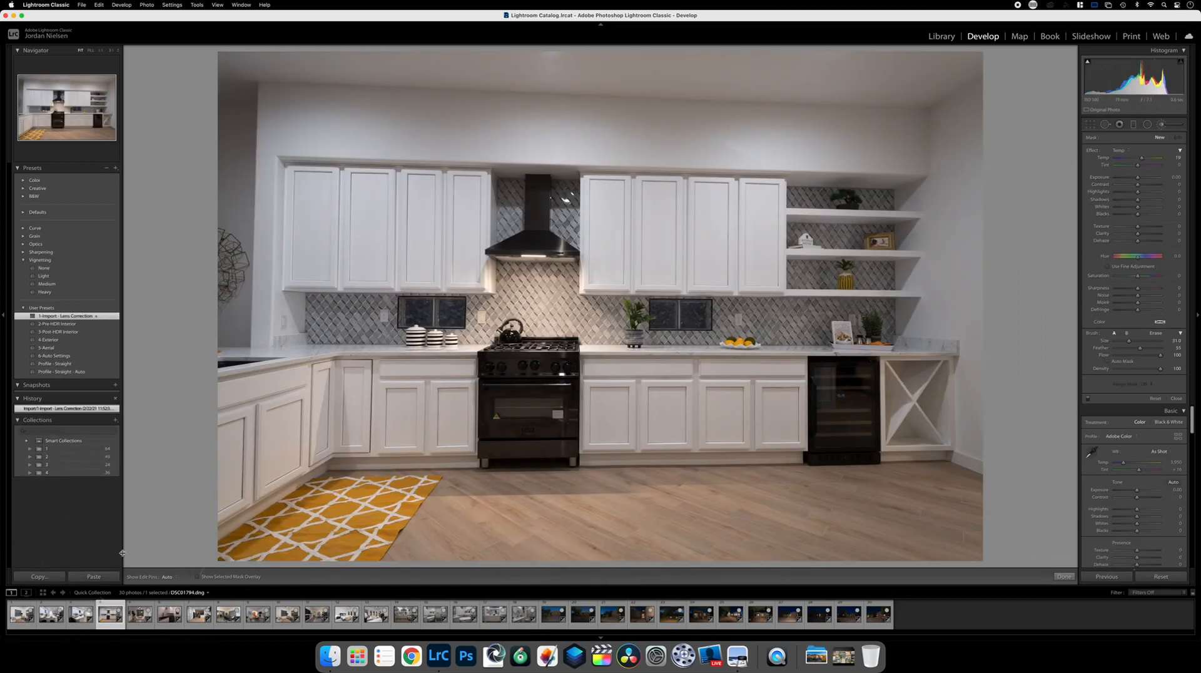
pyautogui.click(94, 576)
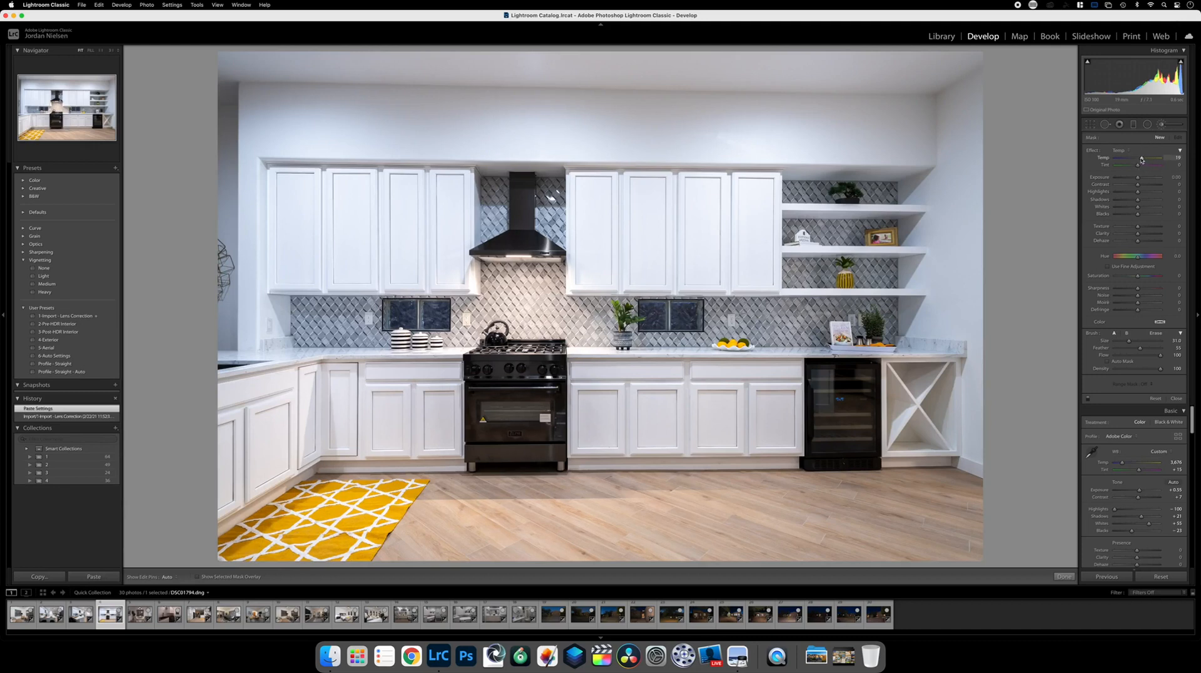
pyautogui.click(1162, 125)
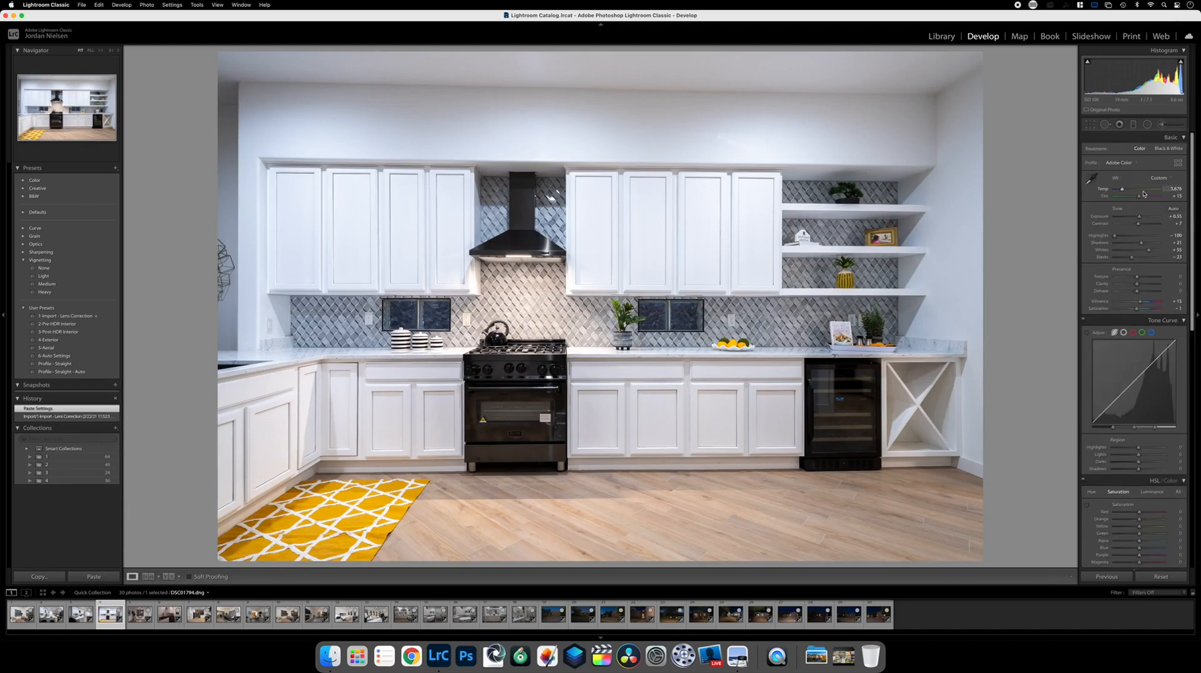
pyautogui.moveTo(1122, 191); pyautogui.dragTo(1123, 192)
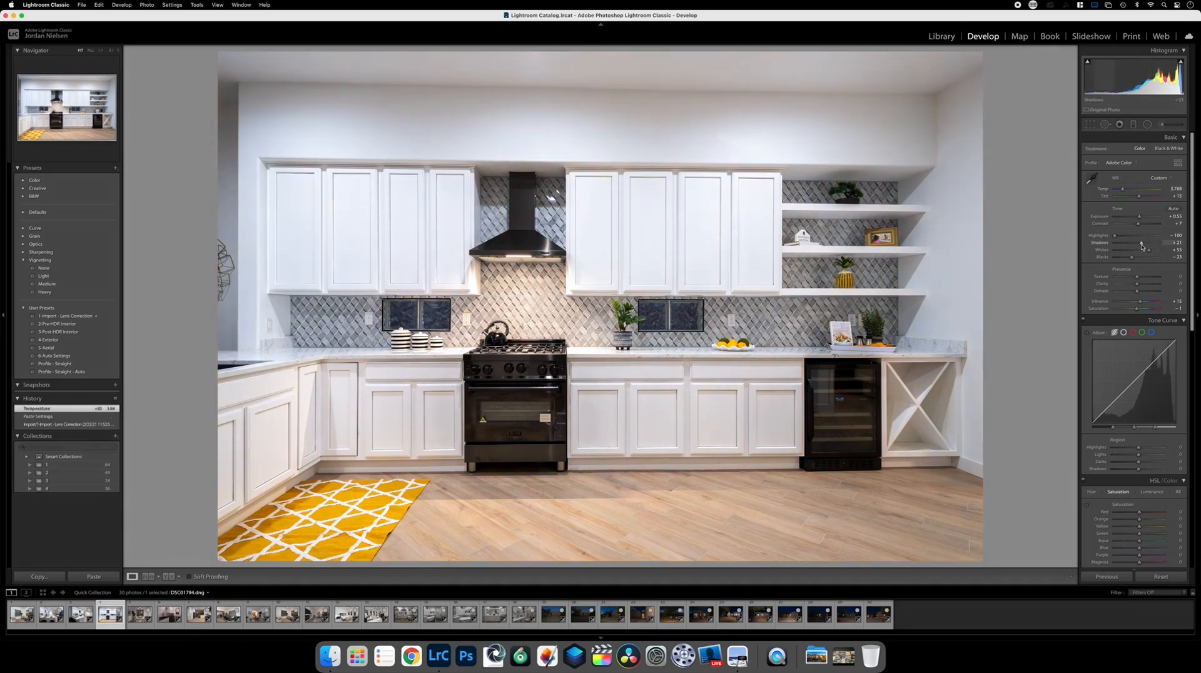
pyautogui.moveTo(1142, 244)
pyautogui.mouseDown()
pyautogui.moveTo(1152, 241)
pyautogui.moveTo(1140, 241)
pyautogui.mouseUp()
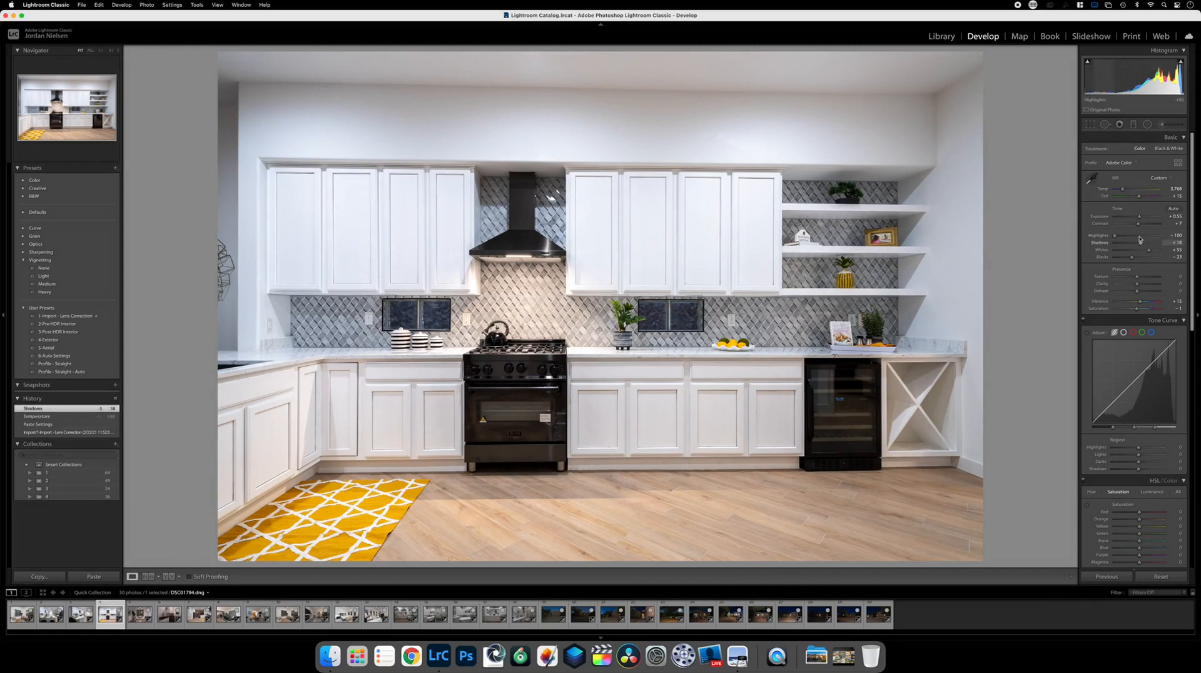
# - Copy the develop settings of kitchen photo 4 and paste them onto dining nook photo 5
pyautogui.click(53, 581)
pyautogui.press('Return')
pyautogui.press('Right')
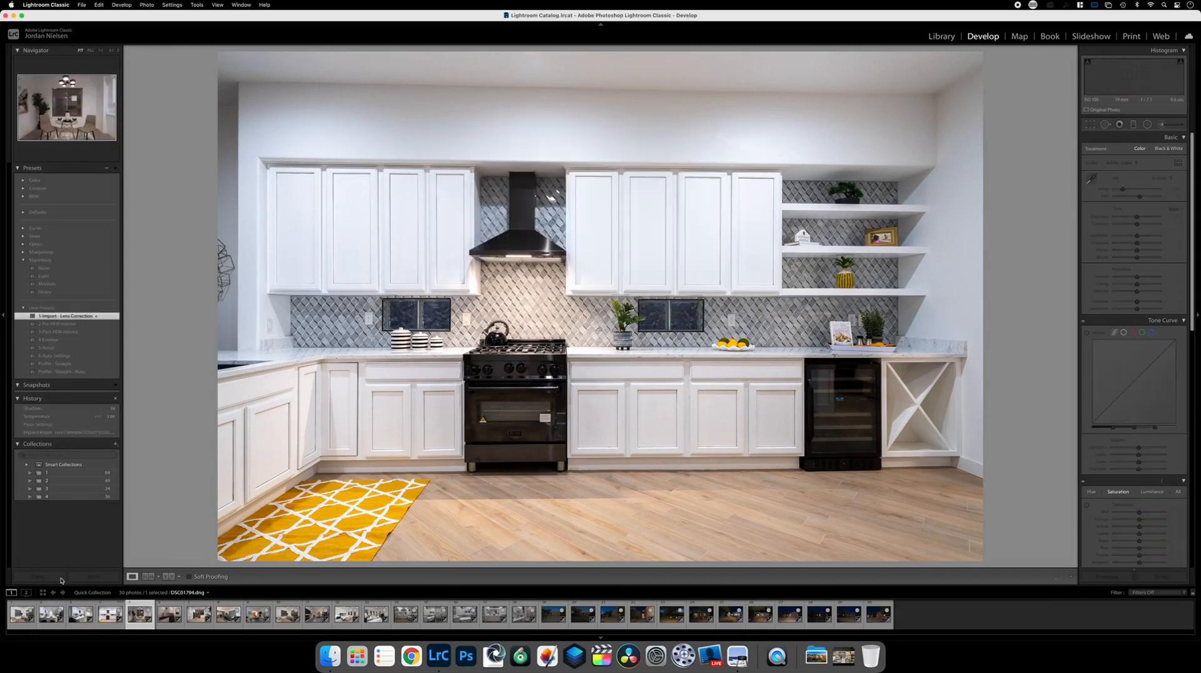
pyautogui.click(93, 576)
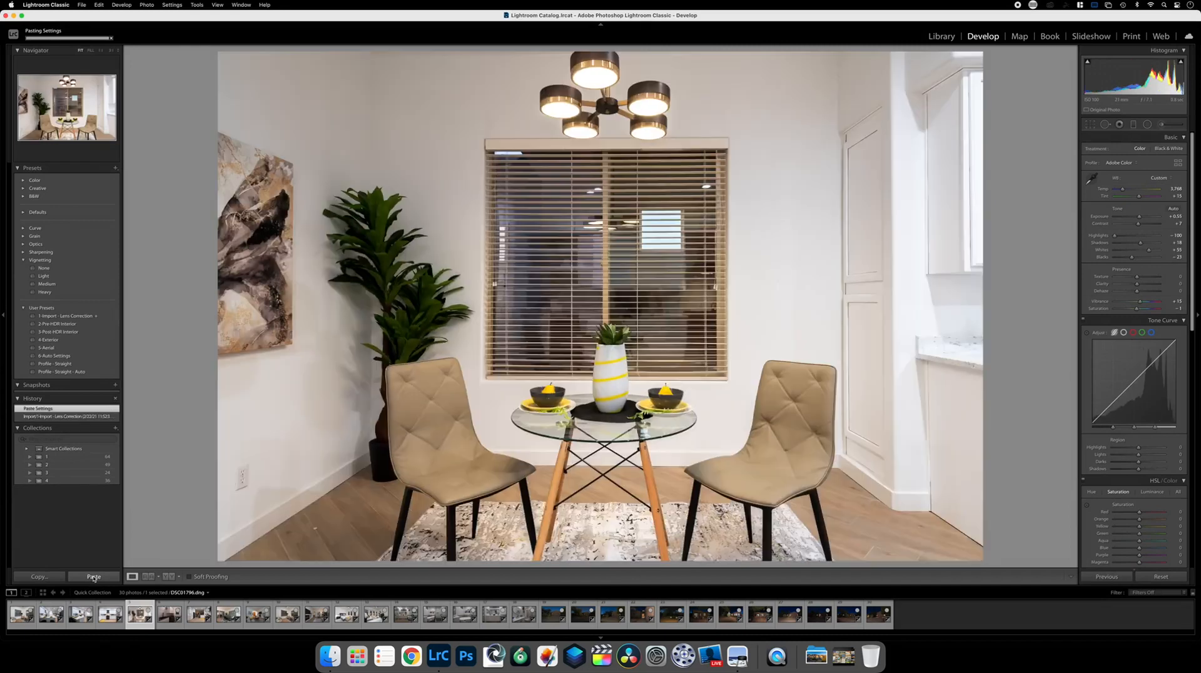
# - Paste the settings onto laundry room photo 6, sample its white balance from the white cabinet front, and set Exposure to +1.00
pyautogui.press('Right')
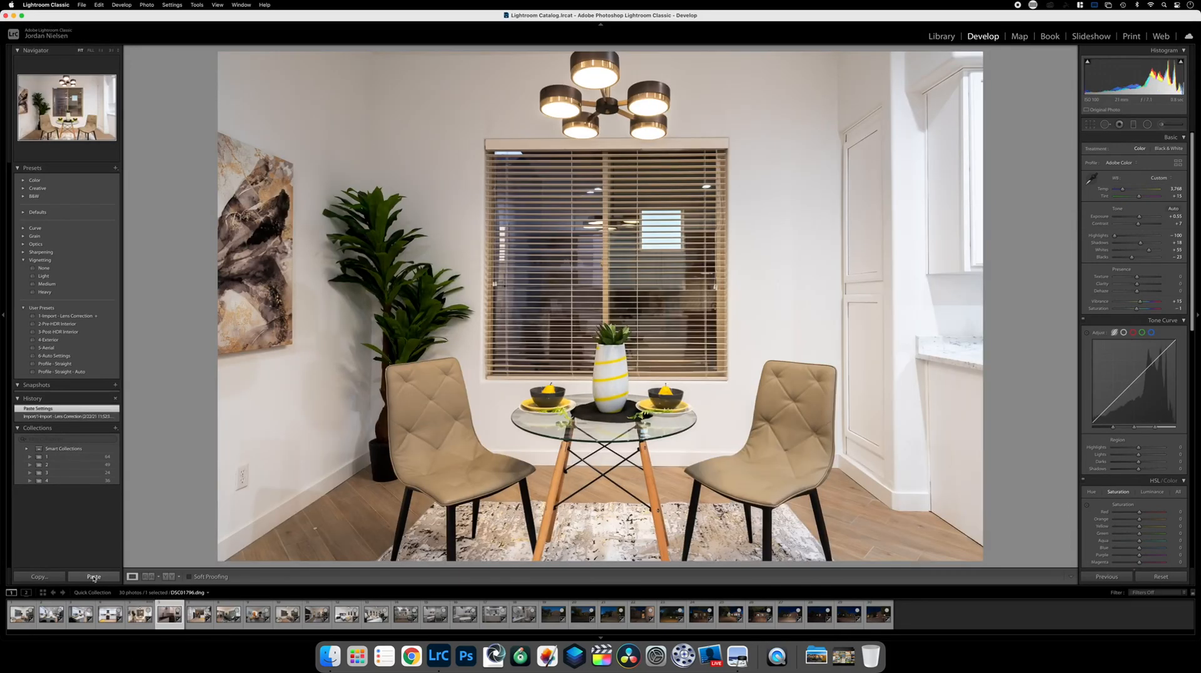
pyautogui.click(94, 580)
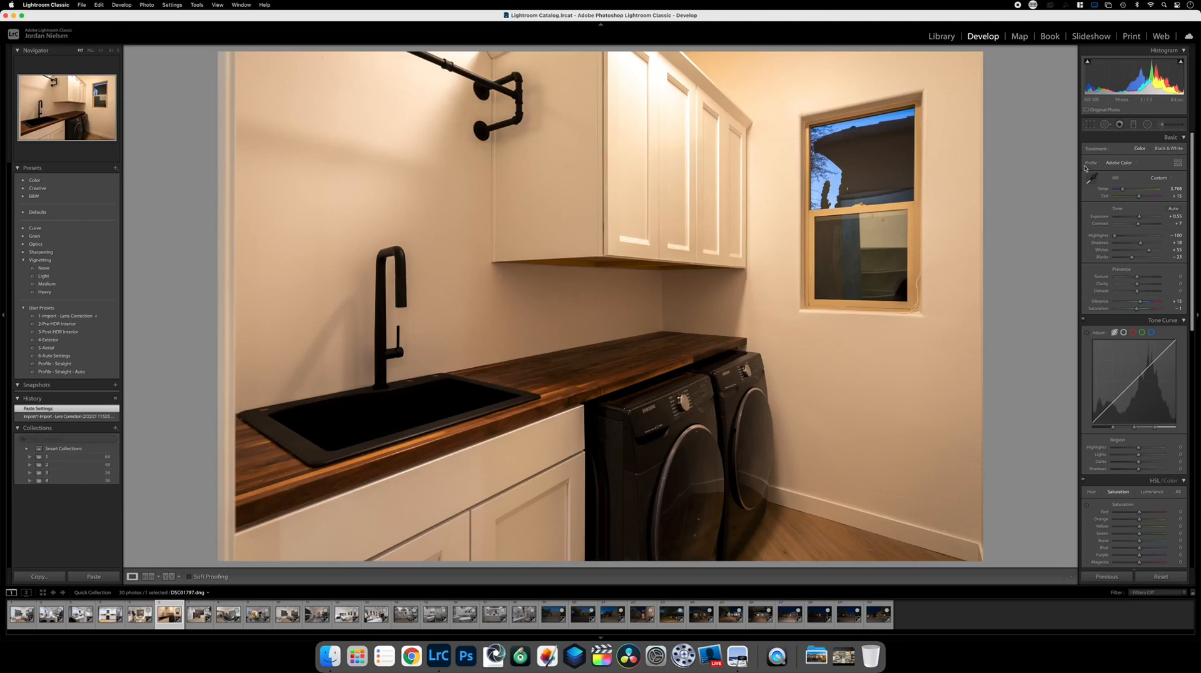
pyautogui.click(1092, 178)
pyautogui.click(537, 451)
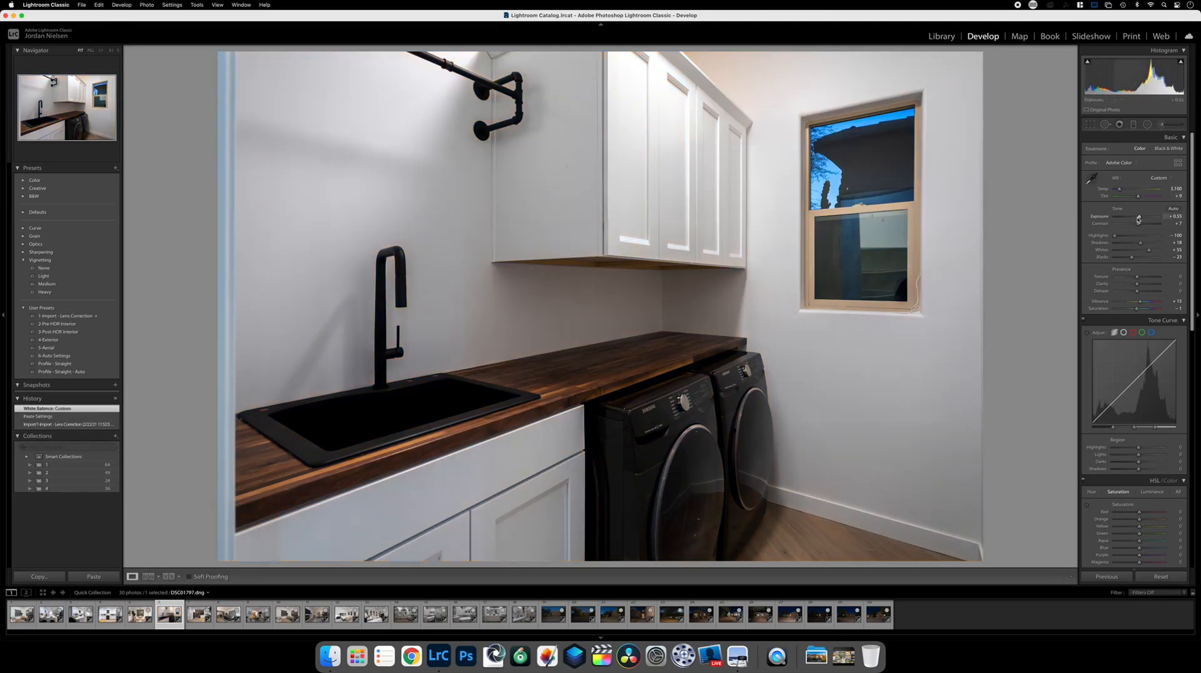
pyautogui.moveTo(1139, 219); pyautogui.dragTo(1140, 220)
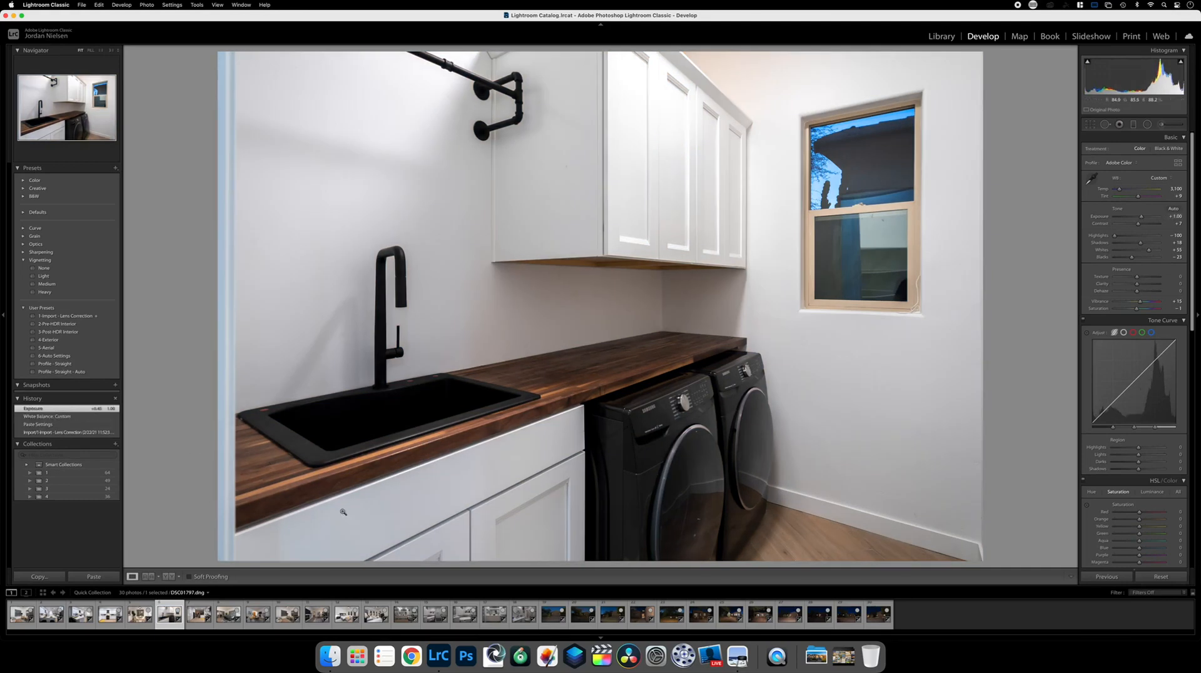
# - Copy the laundry room photo's develop settings and paste them onto wide kitchen photo 7
pyautogui.click(39, 577)
pyautogui.press('Return')
pyautogui.press('Right')
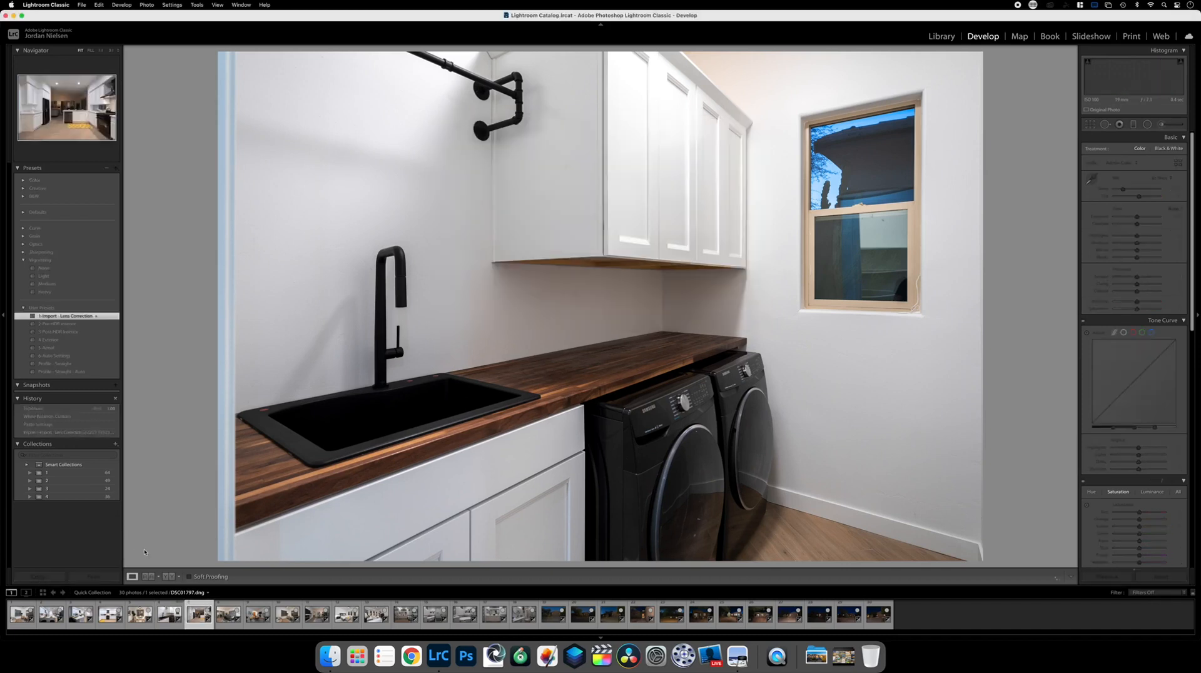
pyautogui.click(97, 576)
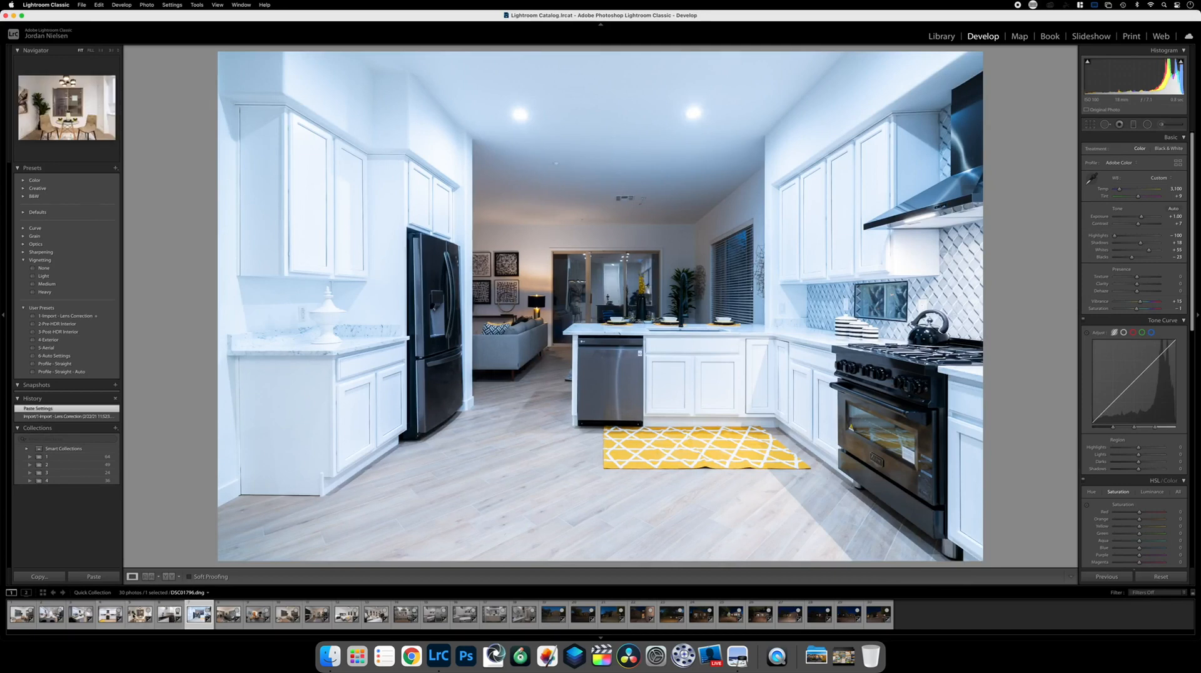
# - Copy the develop settings of range-wall kitchen photo 4 and paste them onto wide kitchen photo 7
pyautogui.click(110, 614)
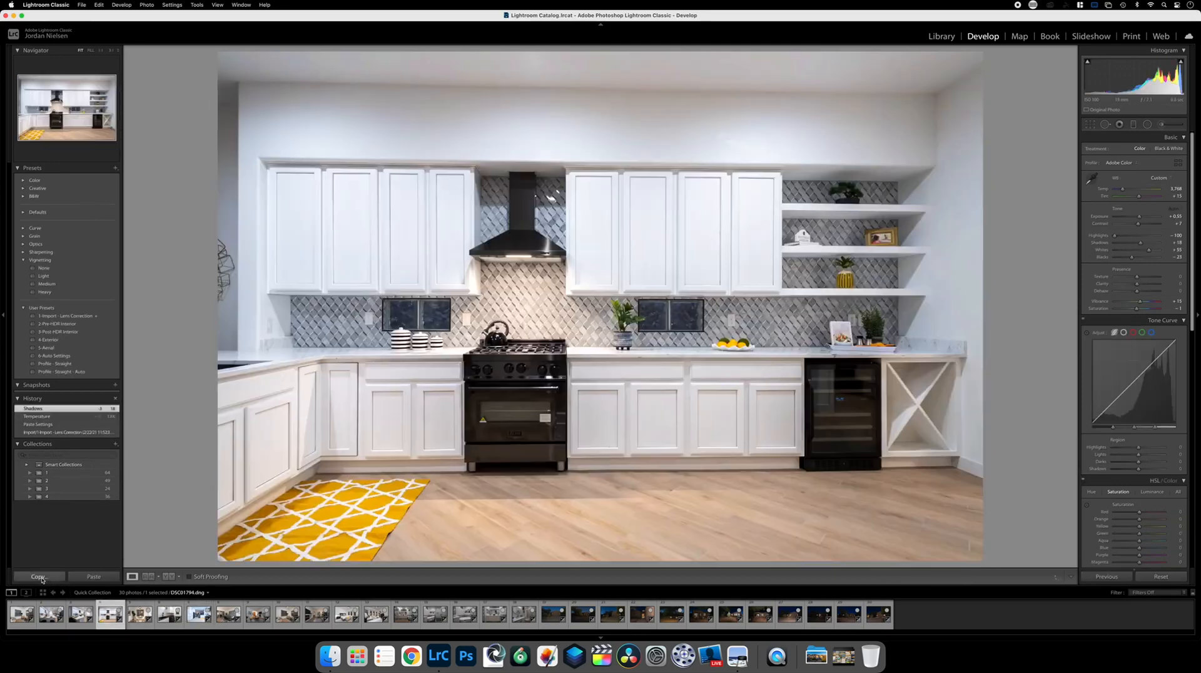
pyautogui.click(39, 577)
pyautogui.press('Return')
pyautogui.press('Right')
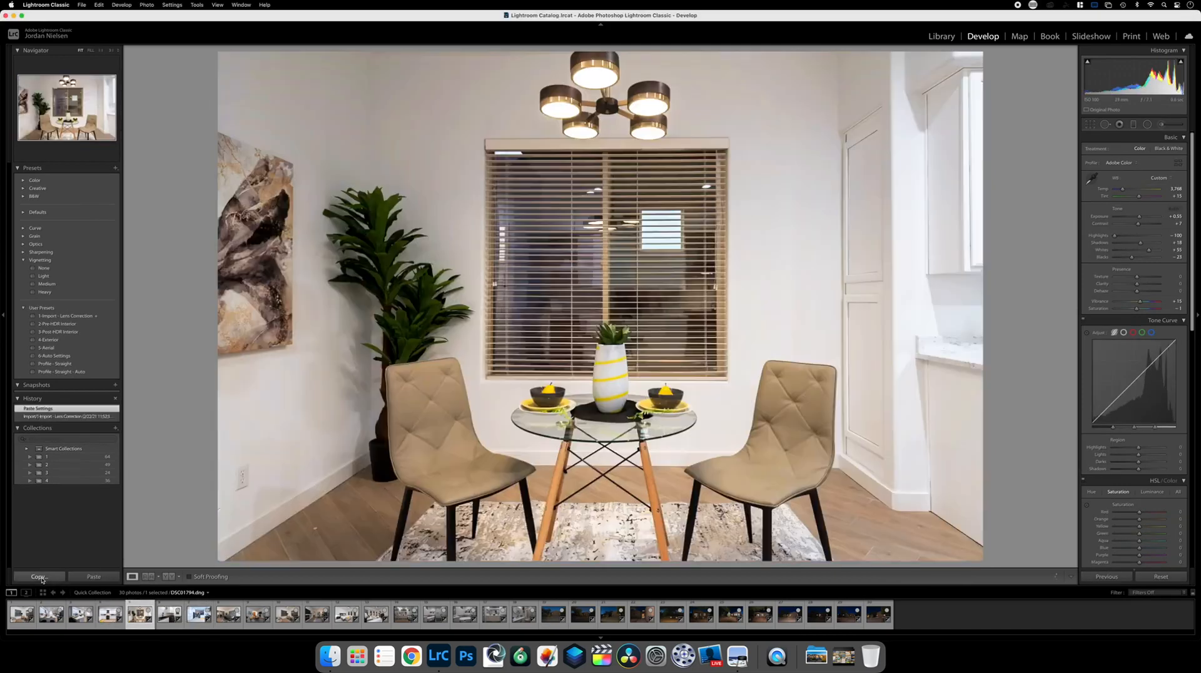
pyautogui.press('Right')
pyautogui.press('Right')
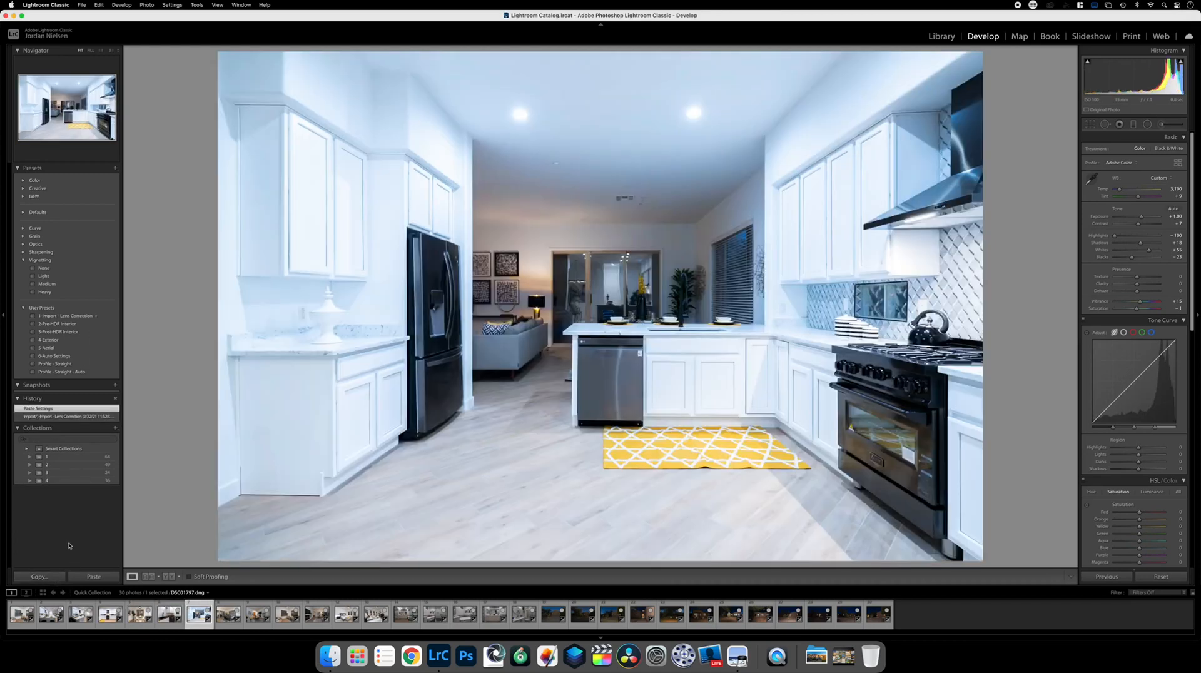
pyautogui.click(94, 577)
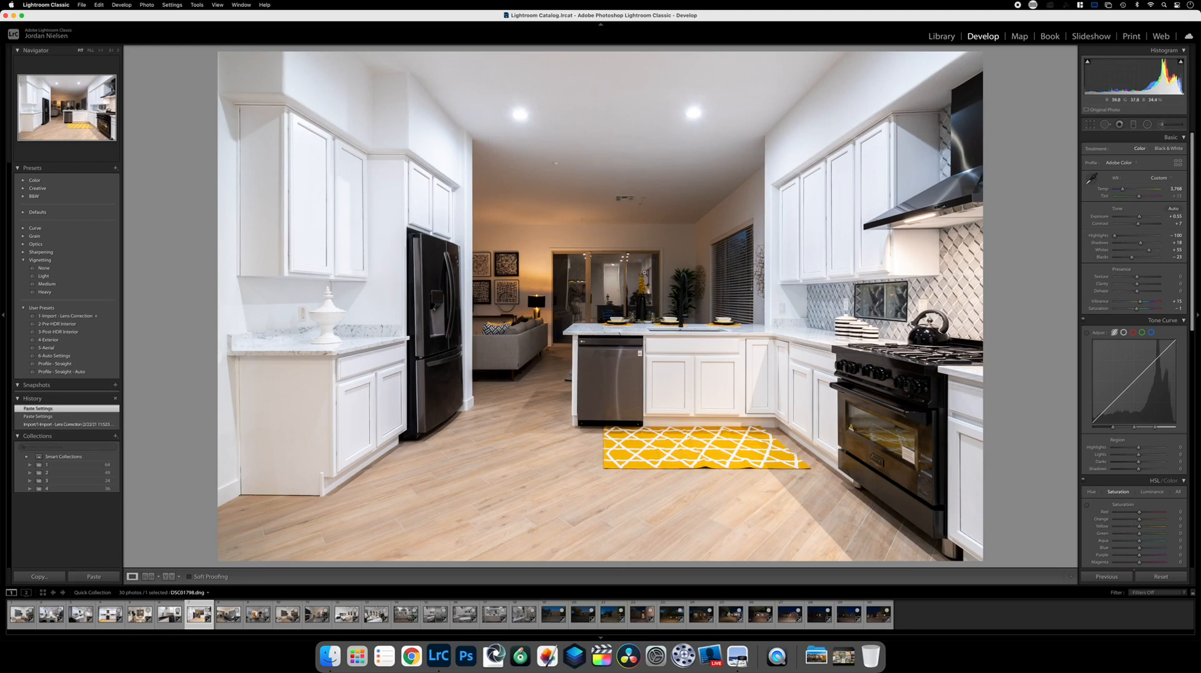
# - Brush the far living room wall beyond the kitchen with an adjustment of Exposure 0.49 and a slightly cooler Temp
pyautogui.click(1162, 124)
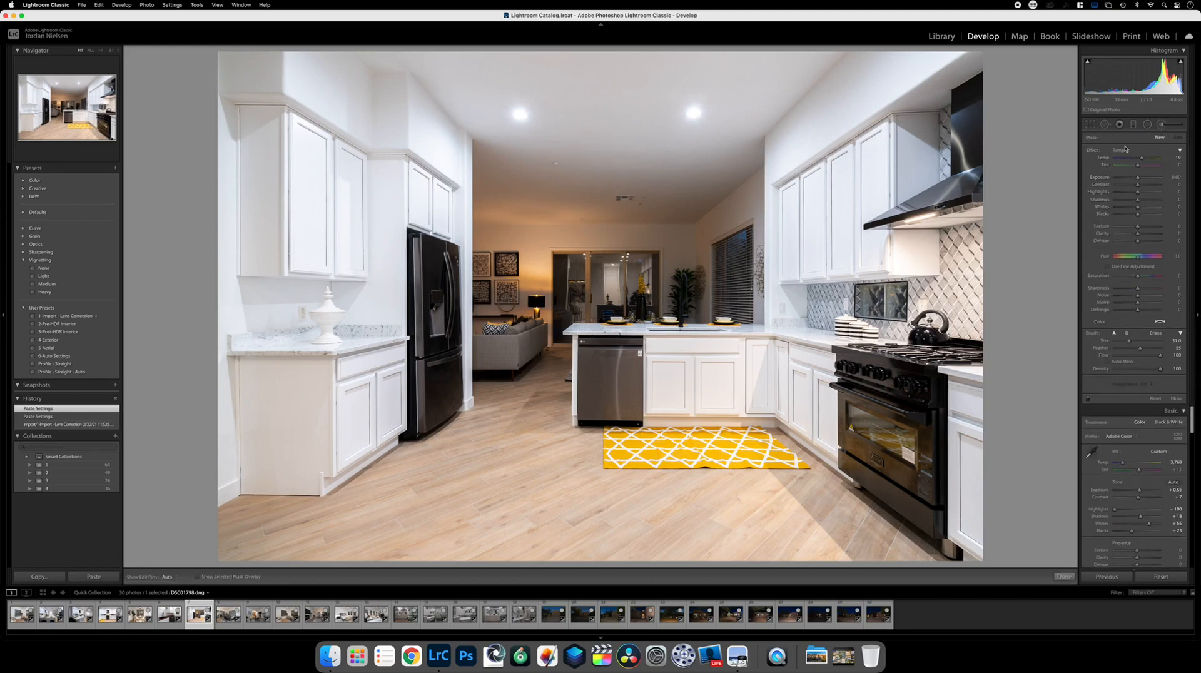
pyautogui.click(1125, 150)
pyautogui.click(1165, 164)
pyautogui.moveTo(696, 229)
pyautogui.mouseDown()
pyautogui.moveTo(492, 204)
pyautogui.moveTo(540, 277)
pyautogui.moveTo(508, 341)
pyautogui.moveTo(666, 246)
pyautogui.moveTo(711, 243)
pyautogui.moveTo(688, 246)
pyautogui.mouseUp()
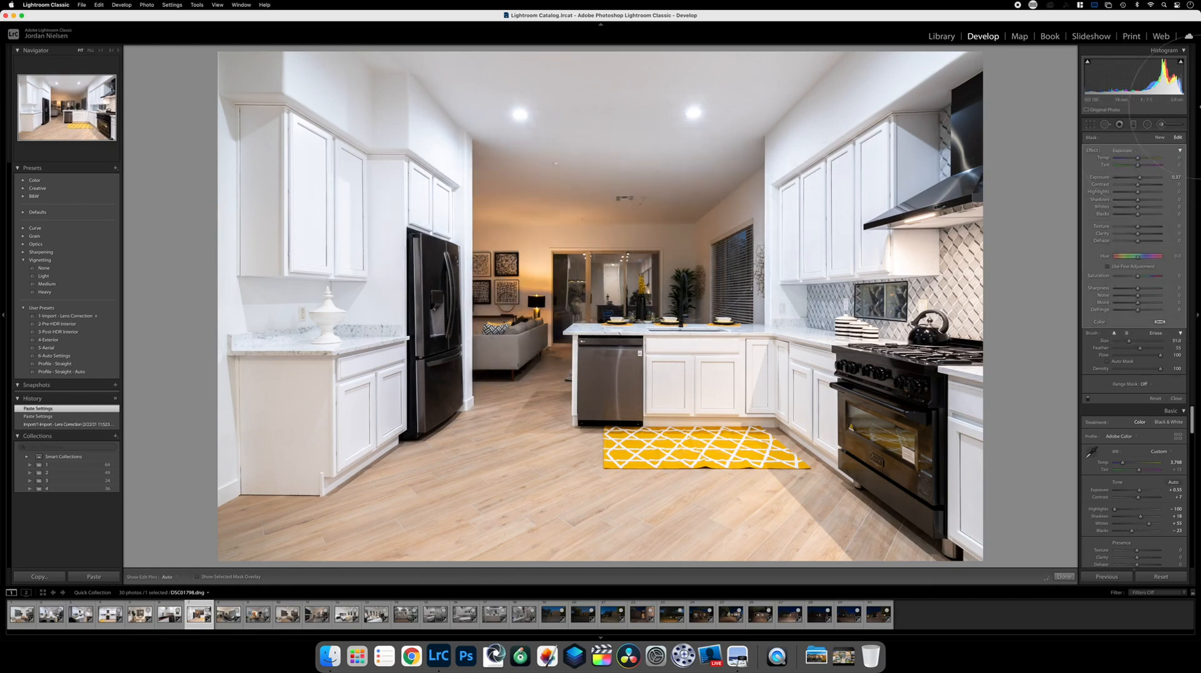
pyautogui.moveTo(1140, 179)
pyautogui.mouseDown()
pyautogui.moveTo(1128, 161)
pyautogui.moveTo(1138, 160)
pyautogui.mouseUp()
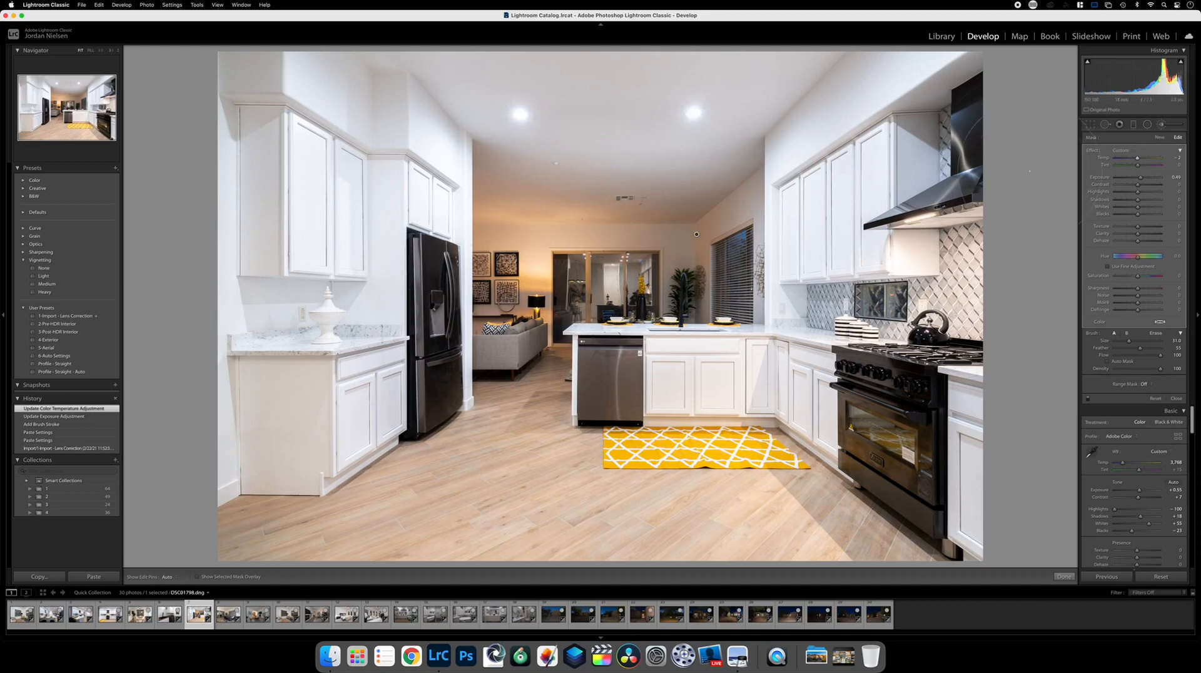
pyautogui.click(1137, 159)
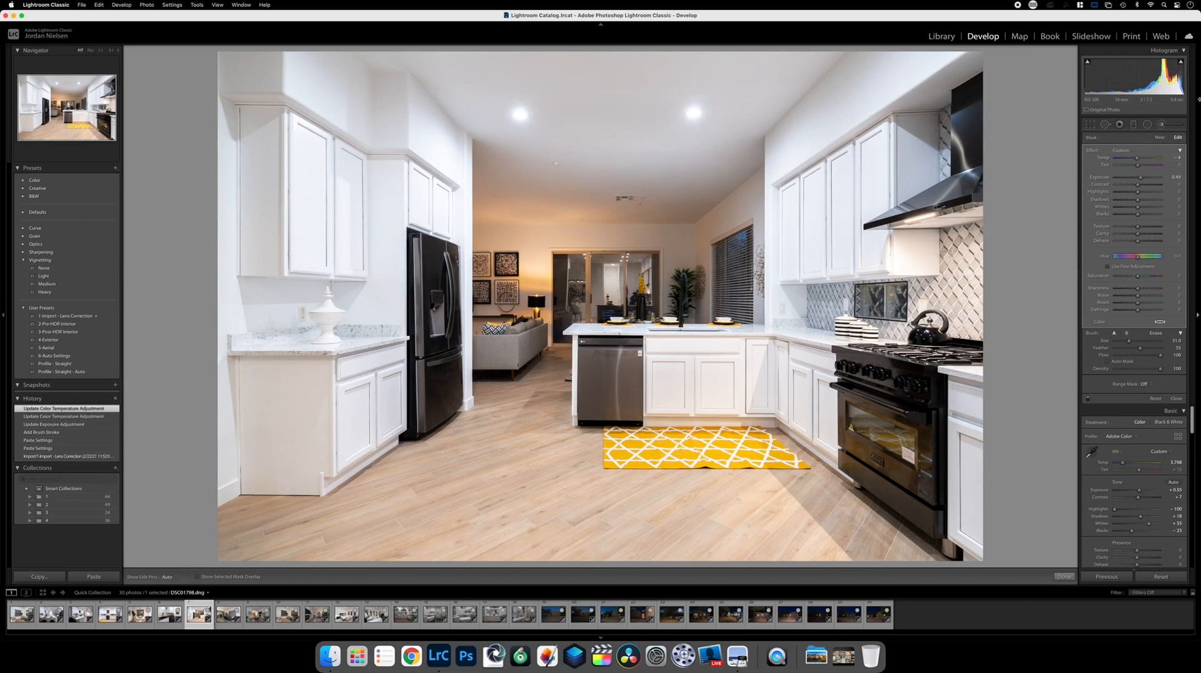
pyautogui.click(1164, 124)
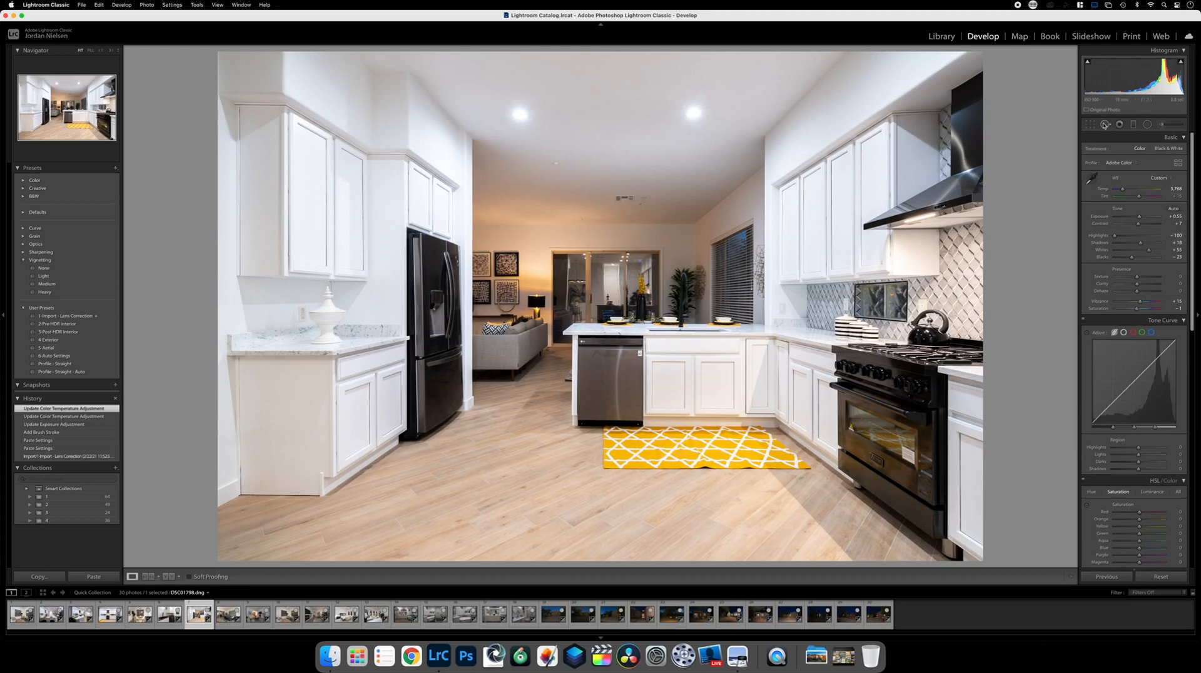
# - Remove the reflection in the far glass doors using Spot Removal in Heal mode at size 35, redoing the first oversized spot
pyautogui.click(1100, 128)
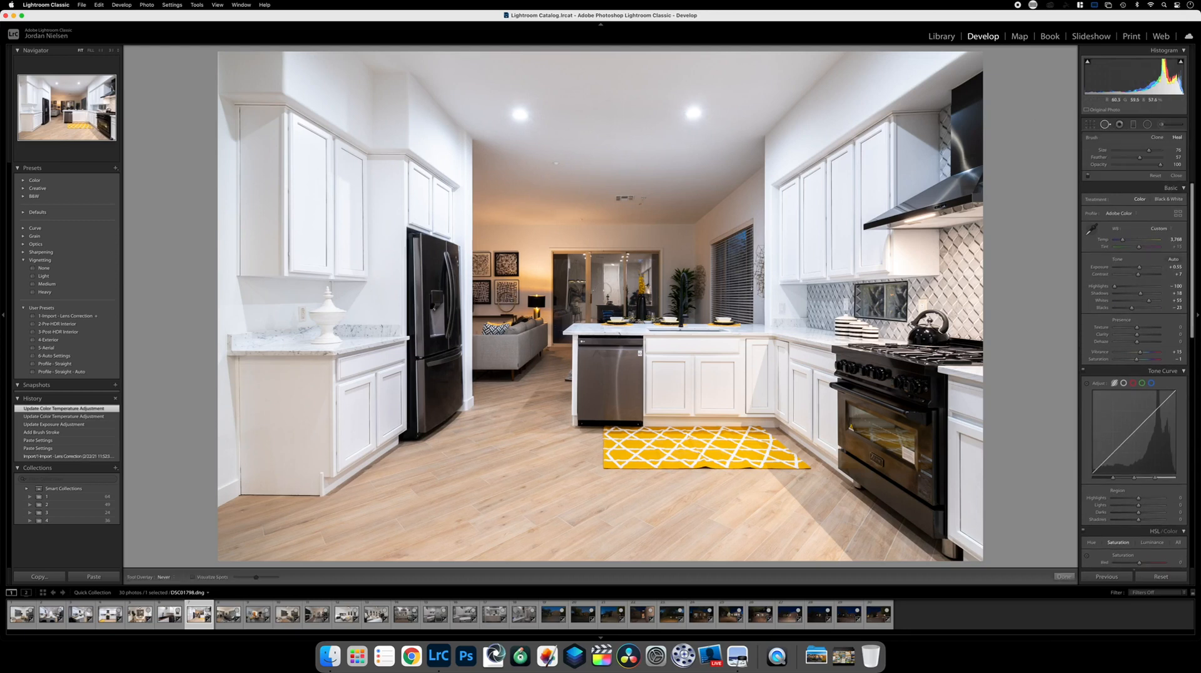
pyautogui.click(608, 295)
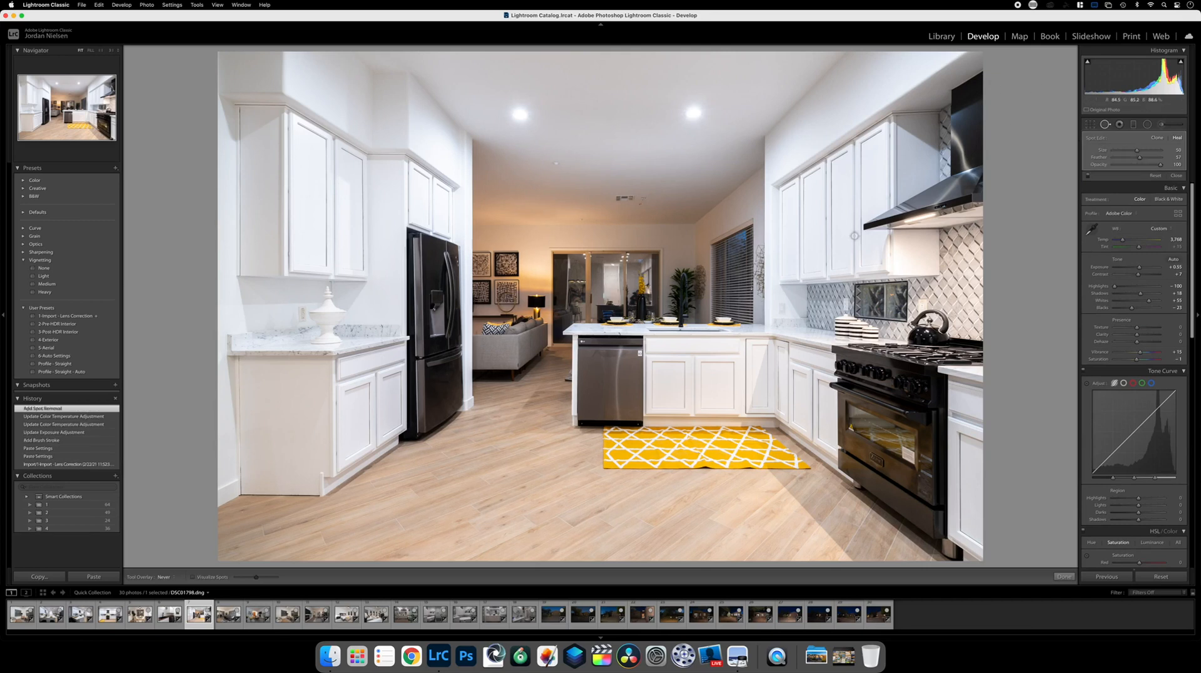
pyautogui.press('super+z')
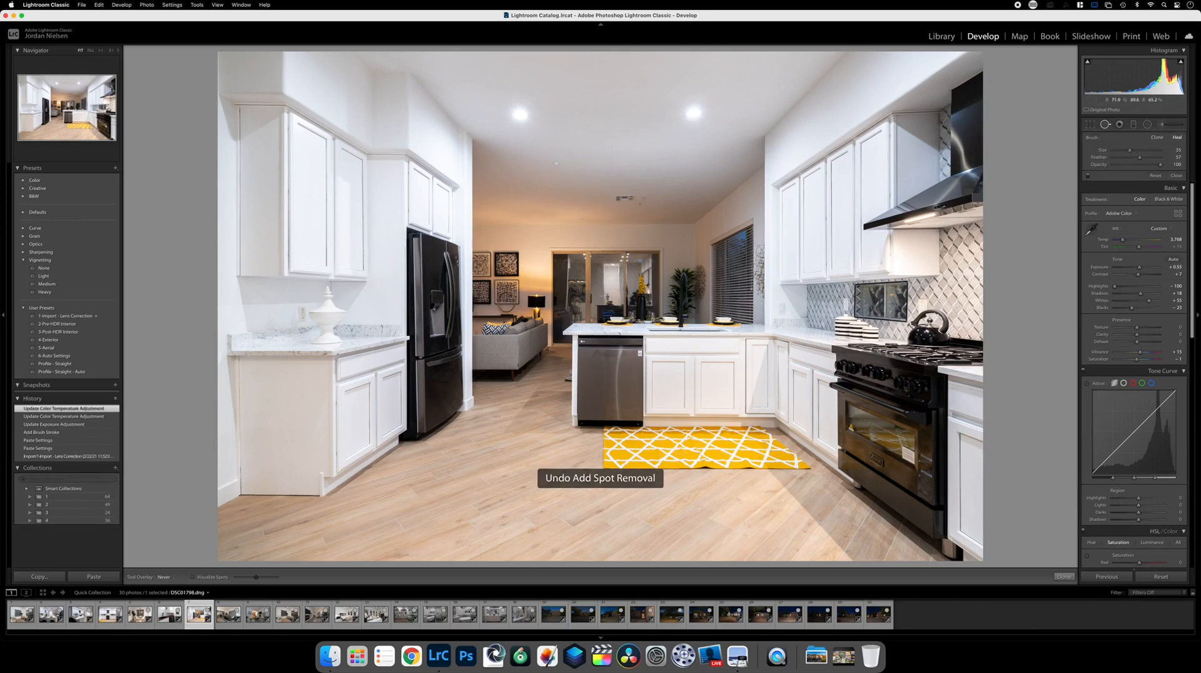
pyautogui.click(608, 293)
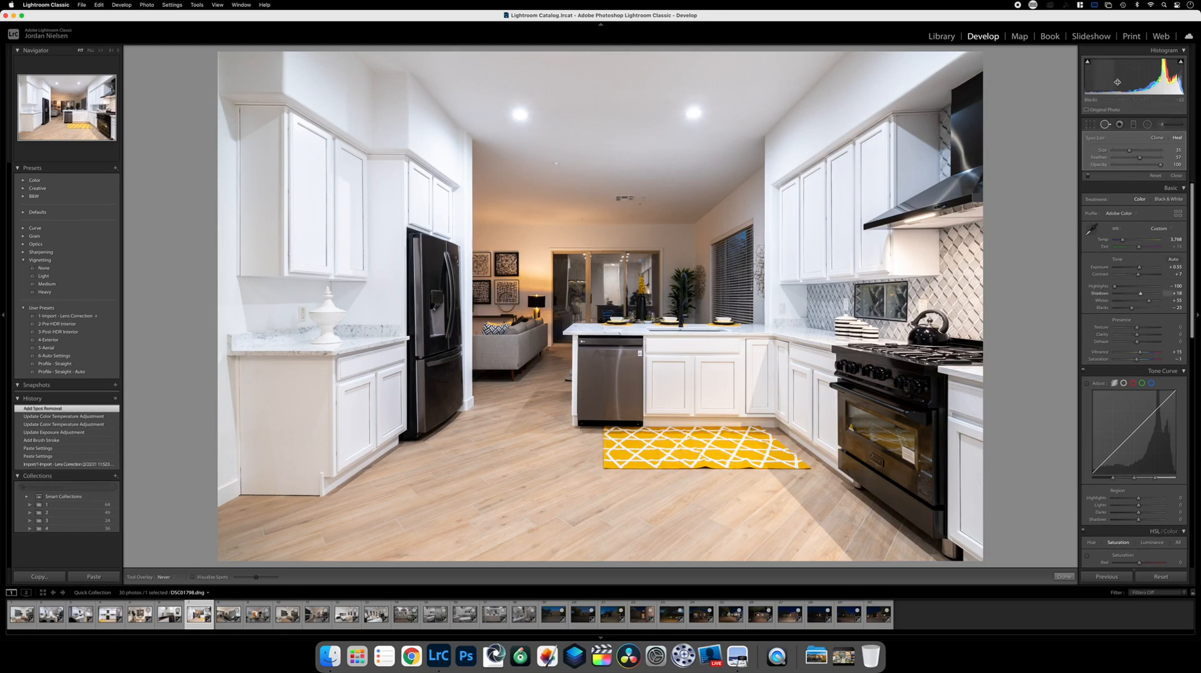
# - Try Clone mode on the glass door spot, undo it, and compare the doors without and with the spot removal
pyautogui.click(1161, 138)
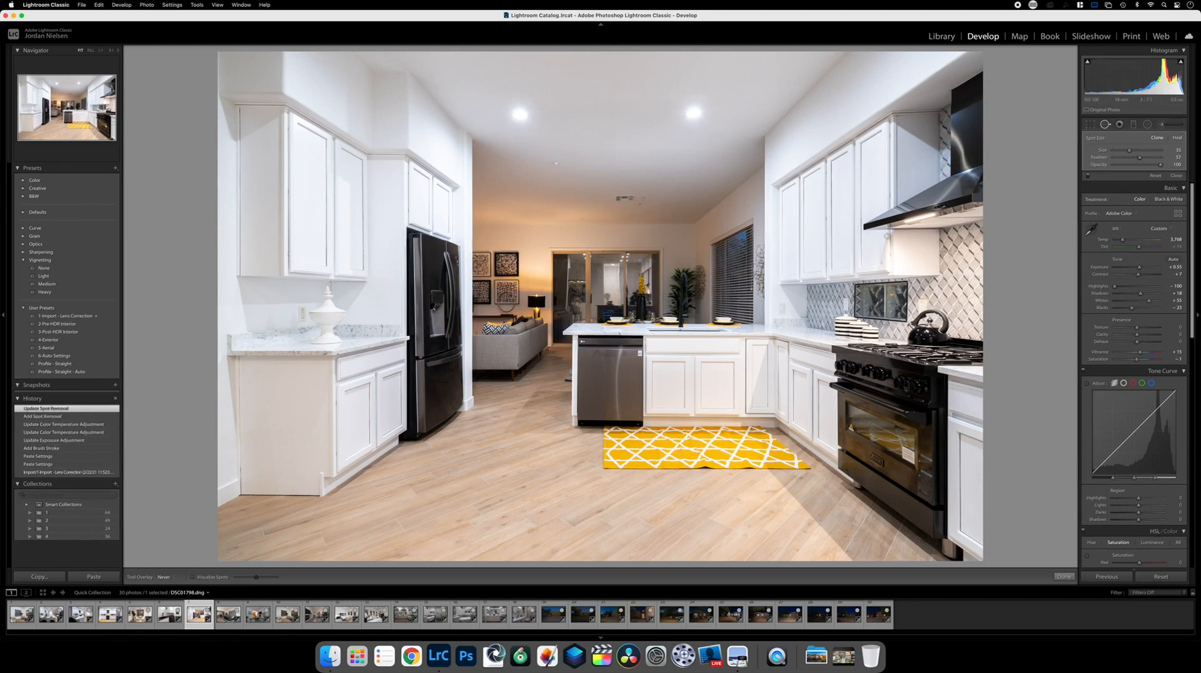
pyautogui.press('super+z')
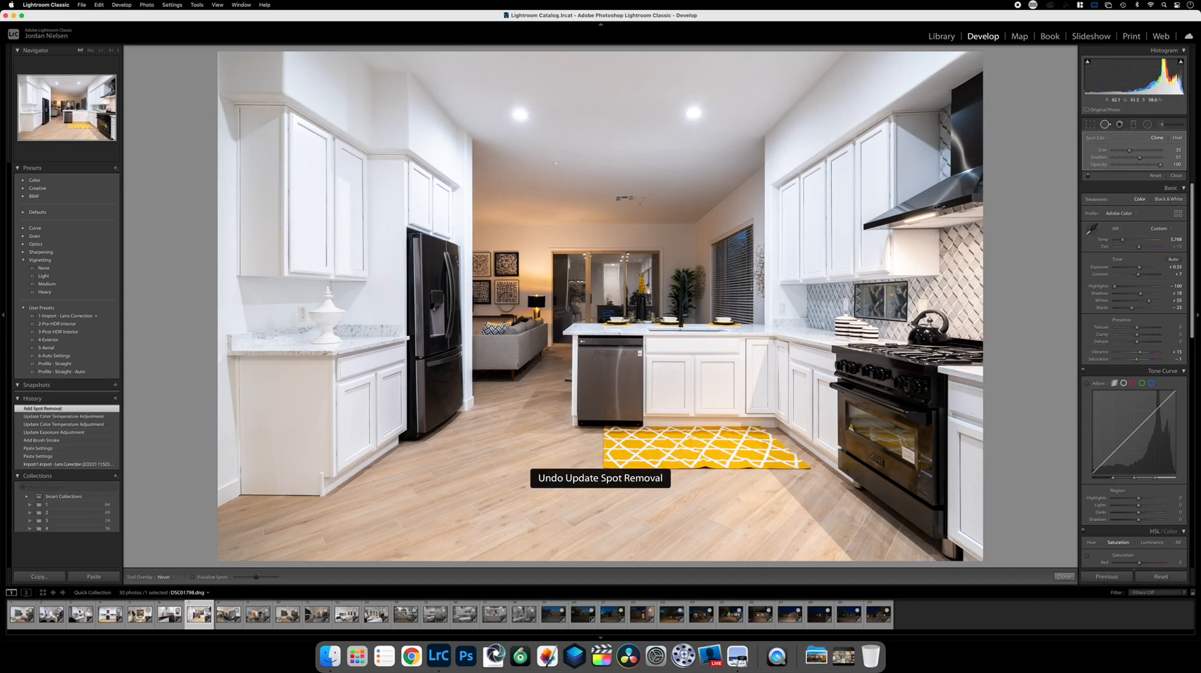
pyautogui.press('super+z')
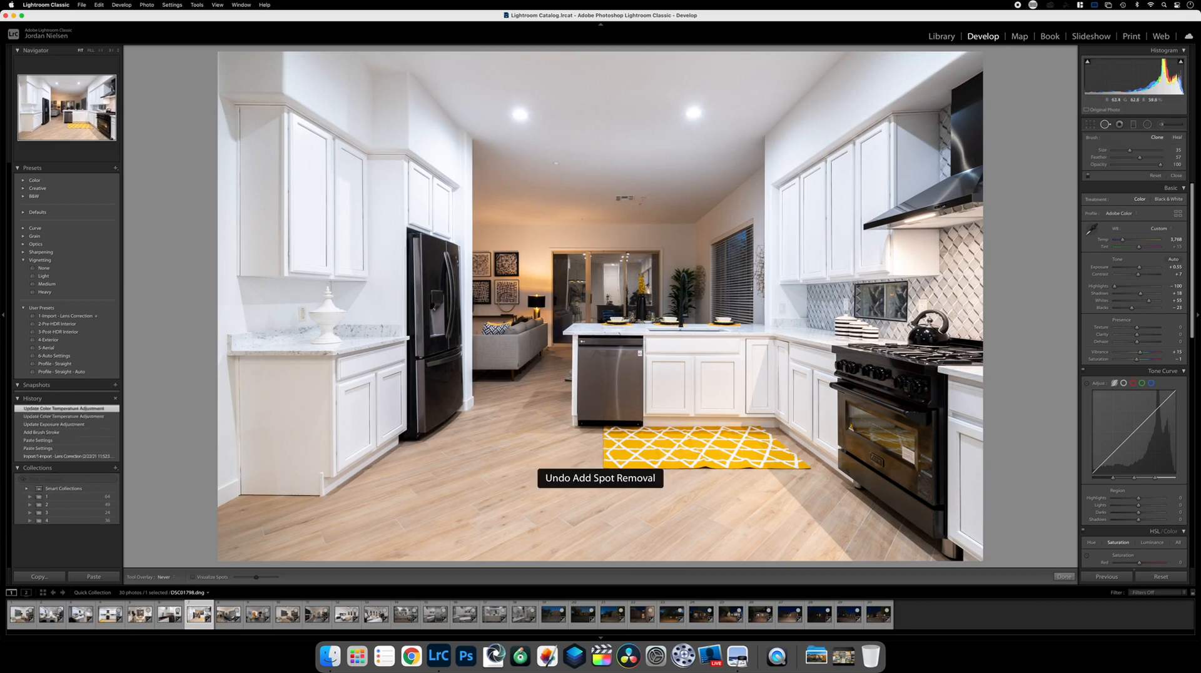
pyautogui.press('super+shift+z')
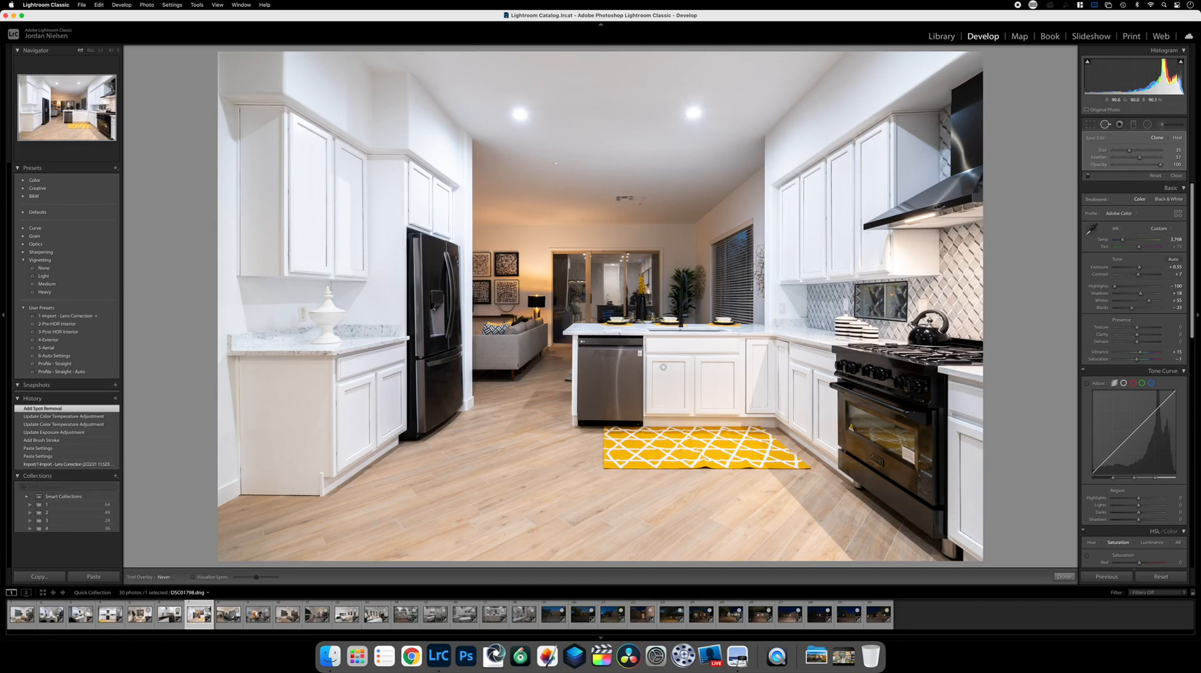
pyautogui.click(1064, 576)
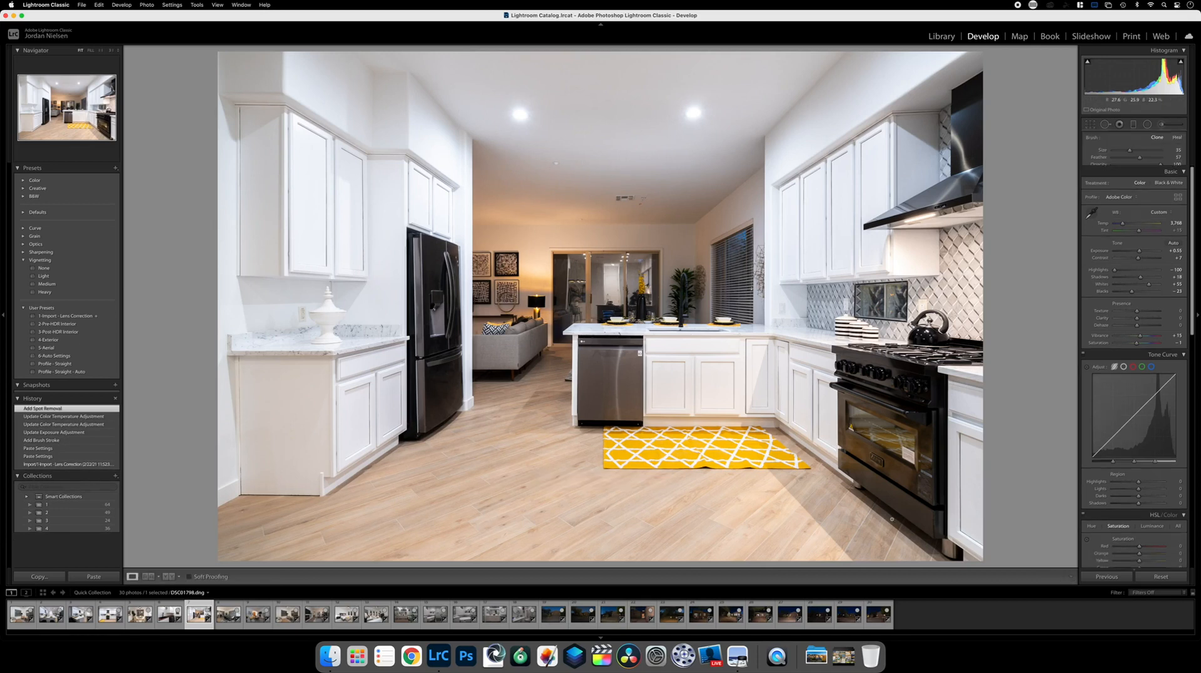
# - Paste the copied settings onto dining room photo 8 and set its Exposure to +0.15
pyautogui.press('Right')
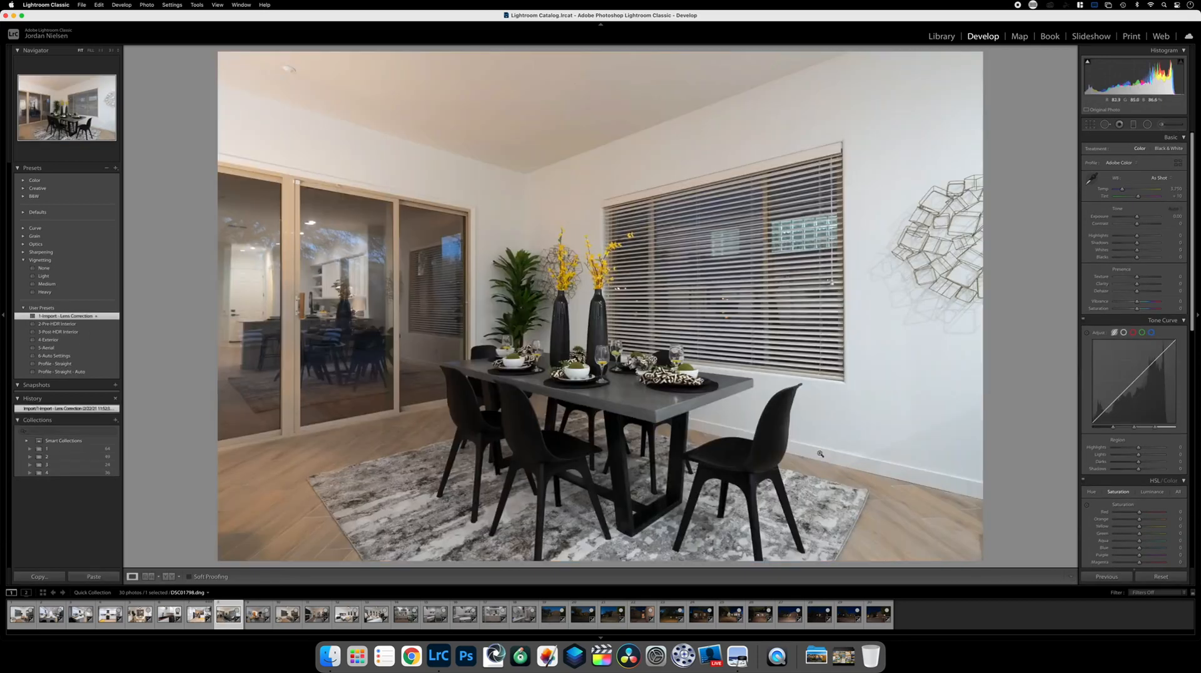
pyautogui.click(93, 576)
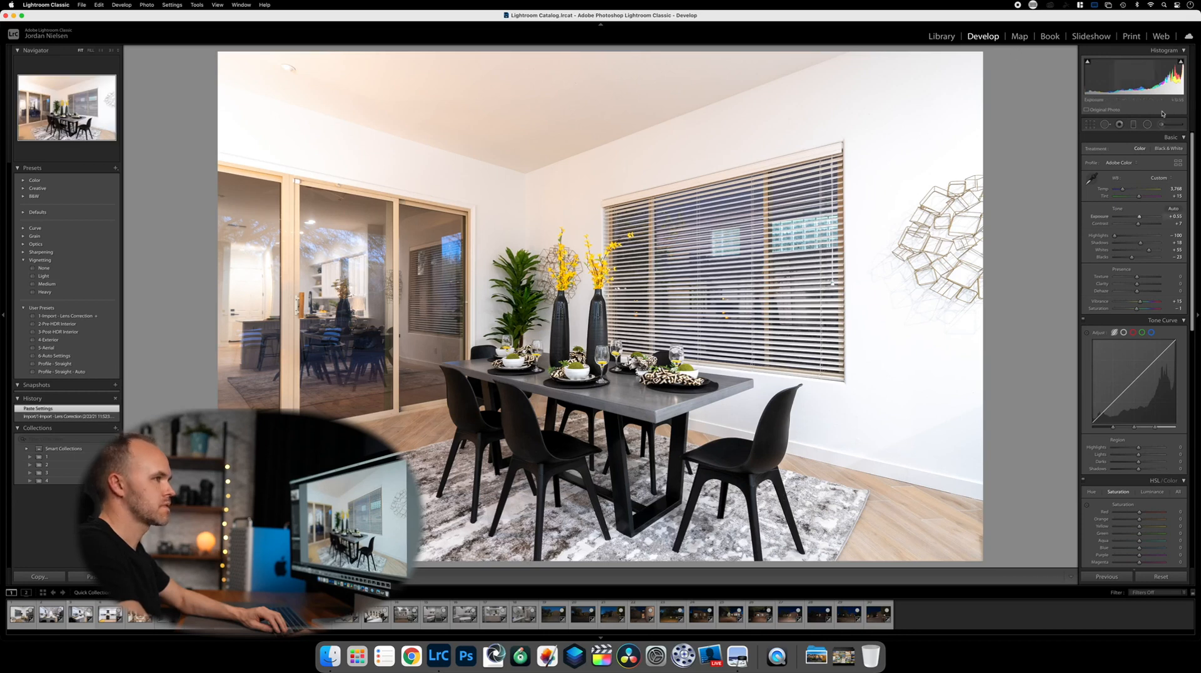
pyautogui.moveTo(1141, 218); pyautogui.dragTo(1138, 218)
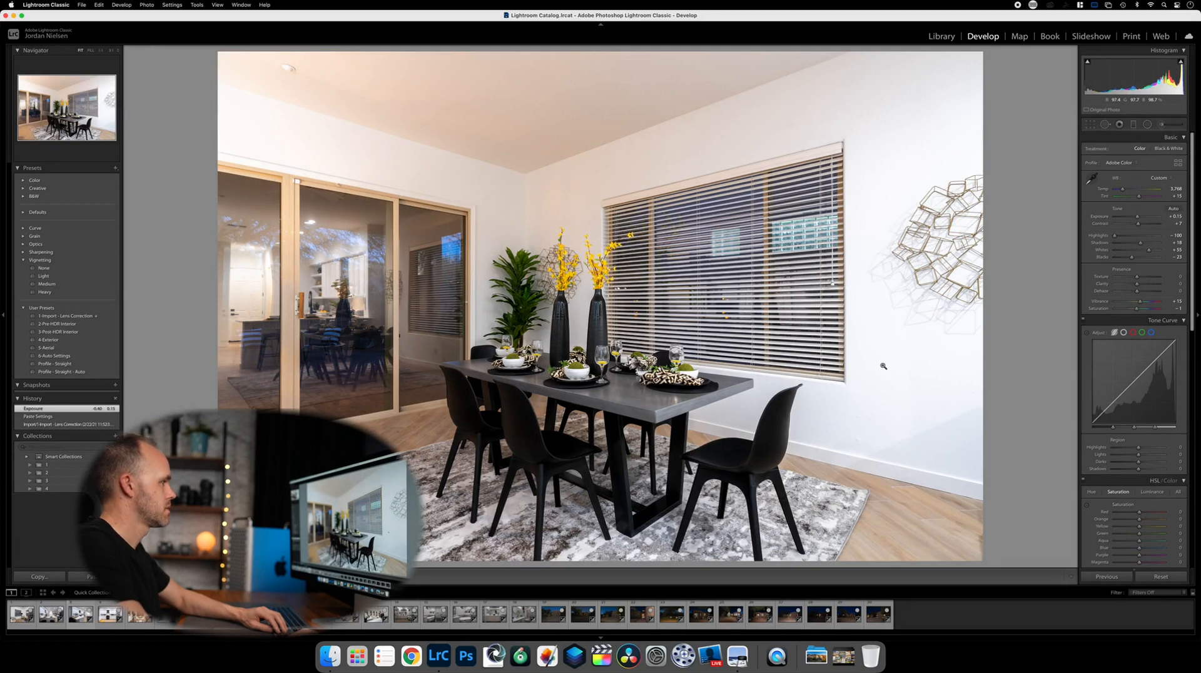
# - Paste the settings onto fireplace living room photo 9, then set its Exposure to +1.00 and Temp to 3,818
pyautogui.press('Right')
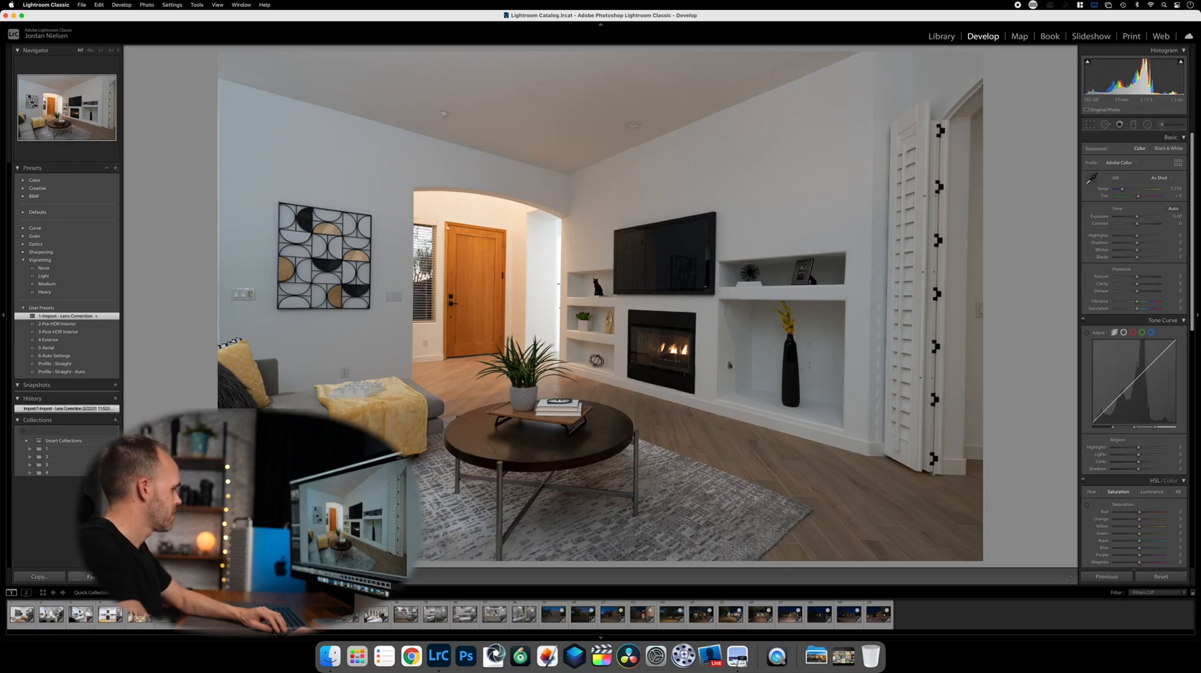
pyautogui.click(92, 577)
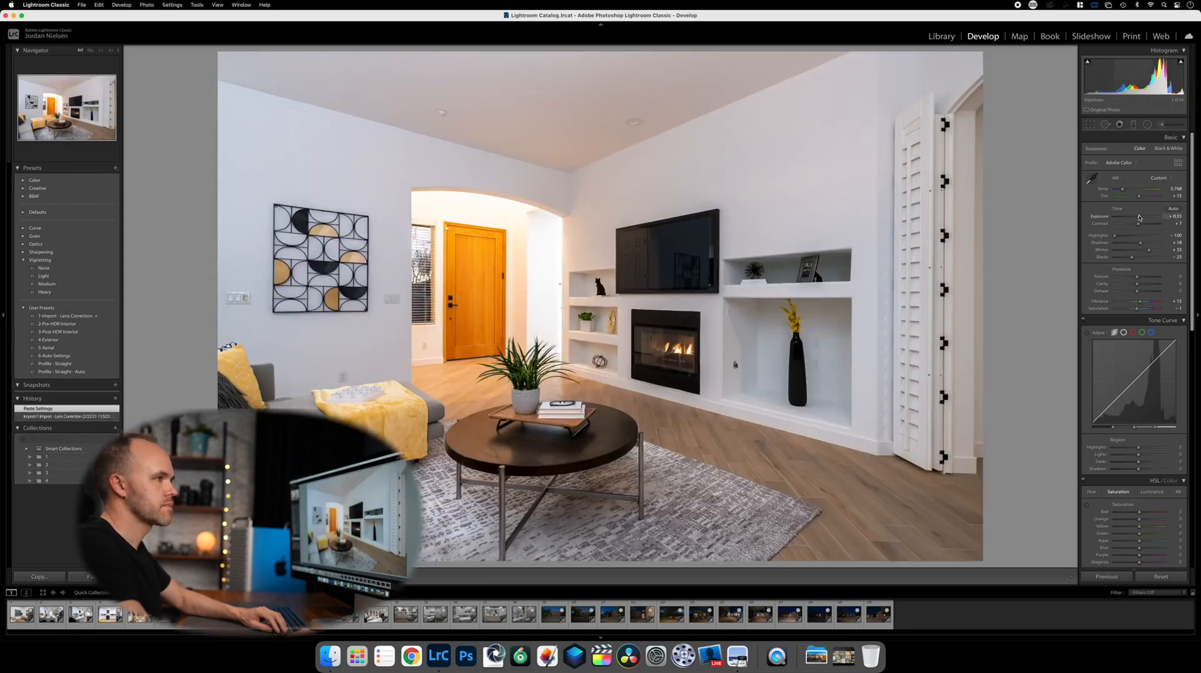
pyautogui.moveTo(1138, 217); pyautogui.dragTo(1141, 218)
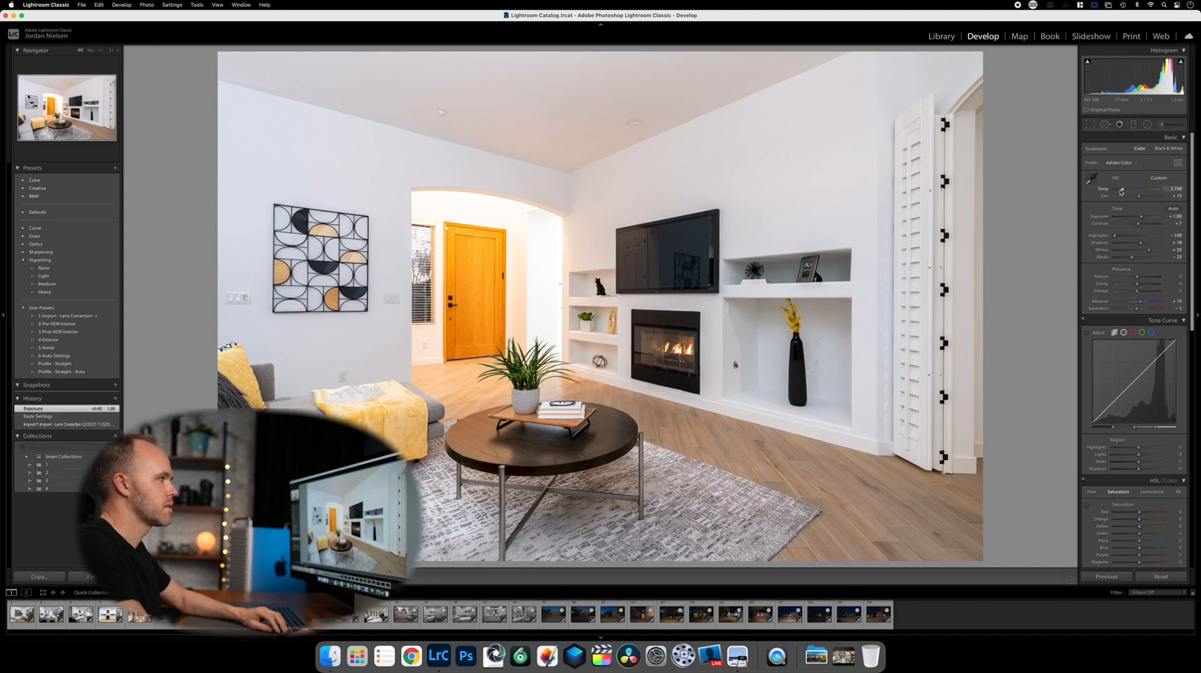
pyautogui.moveTo(1120, 191); pyautogui.dragTo(1120, 191)
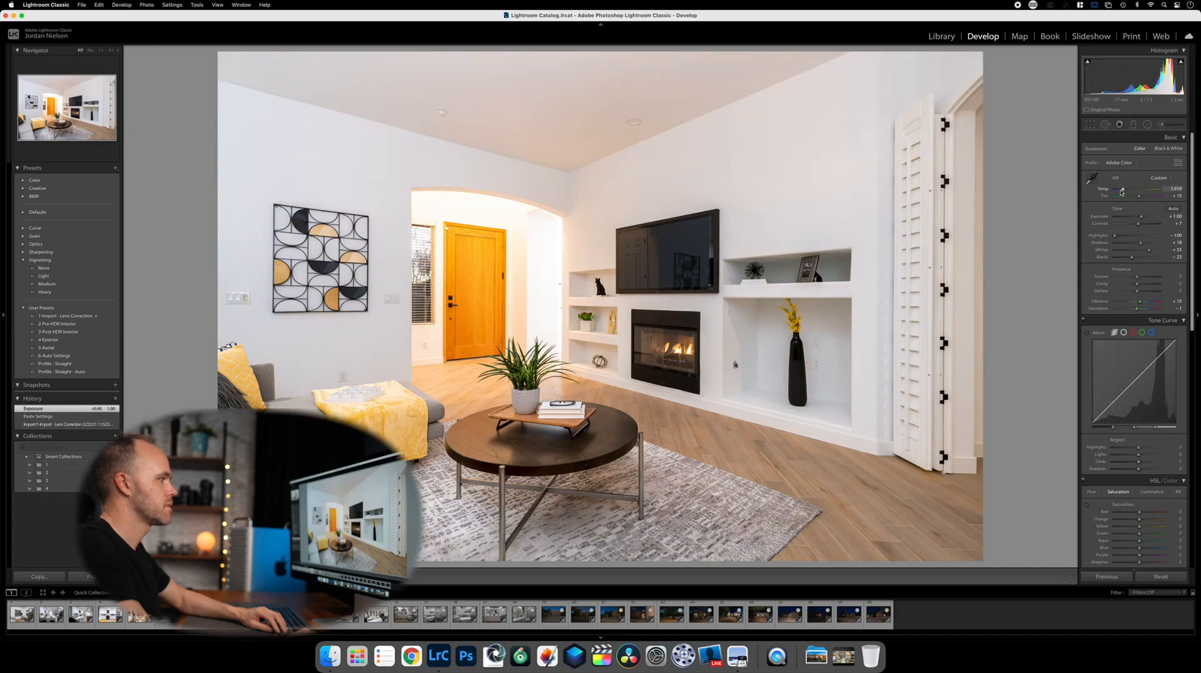
# - Darken the bright entry wall beside the arch with a size 19 adjustment brush at Exposure -0.49
pyautogui.click(1161, 124)
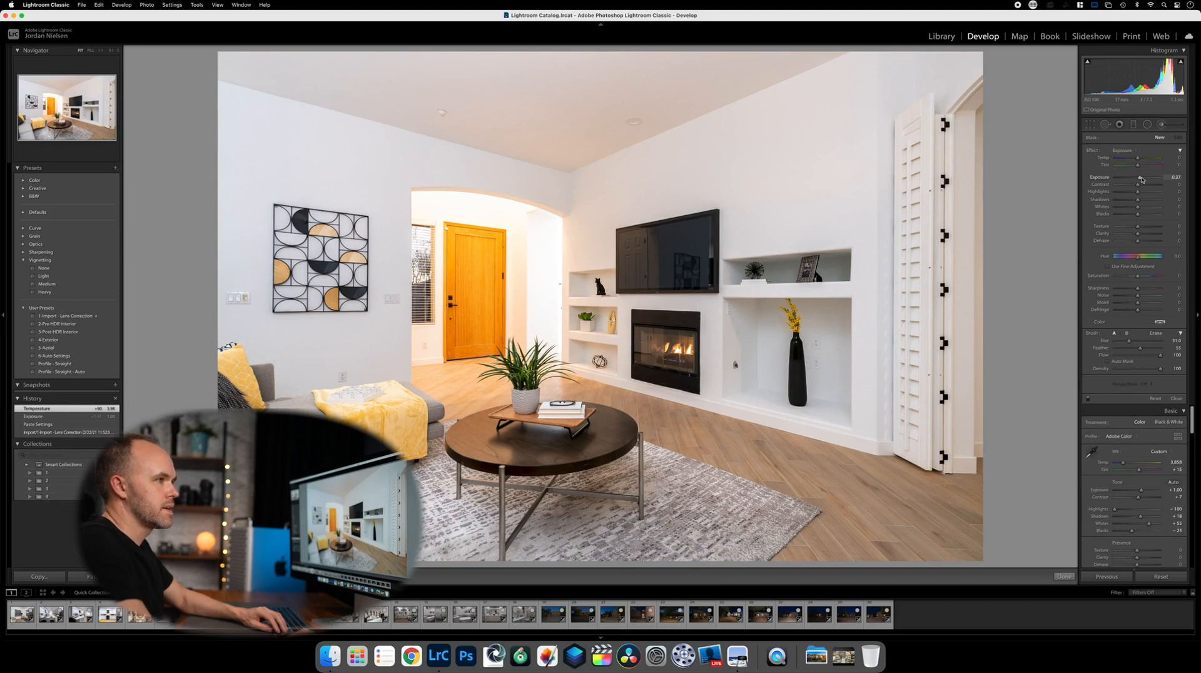
pyautogui.scroll(-6, 524, 253)
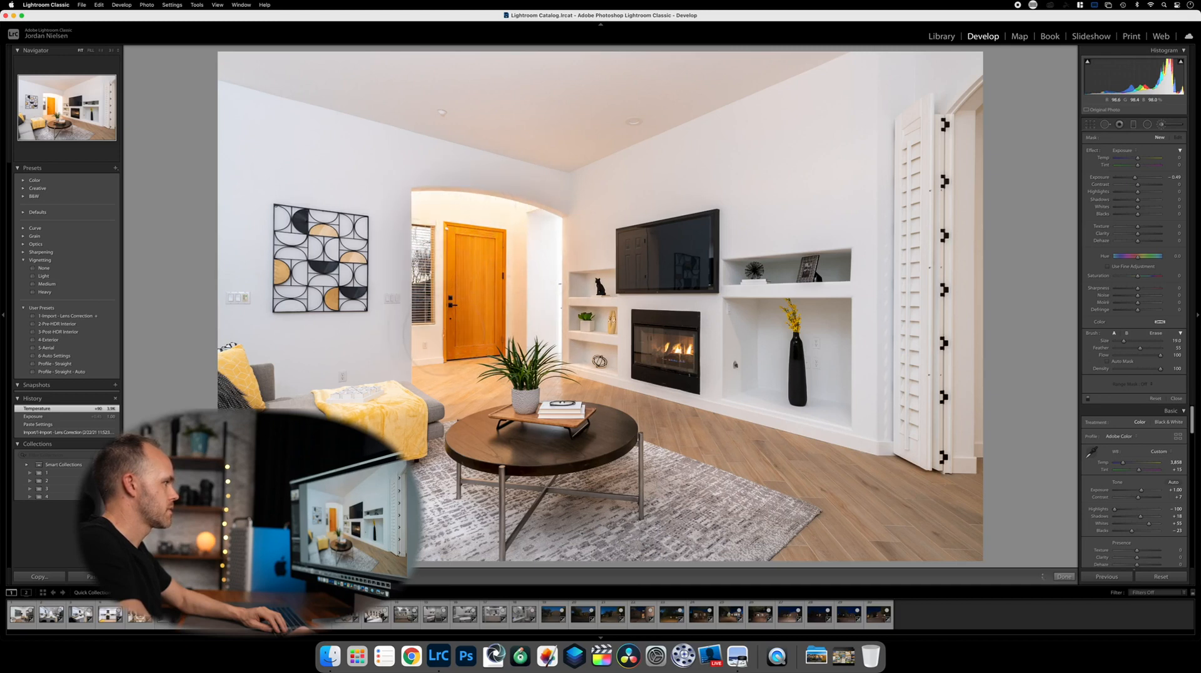
pyautogui.click(532, 232)
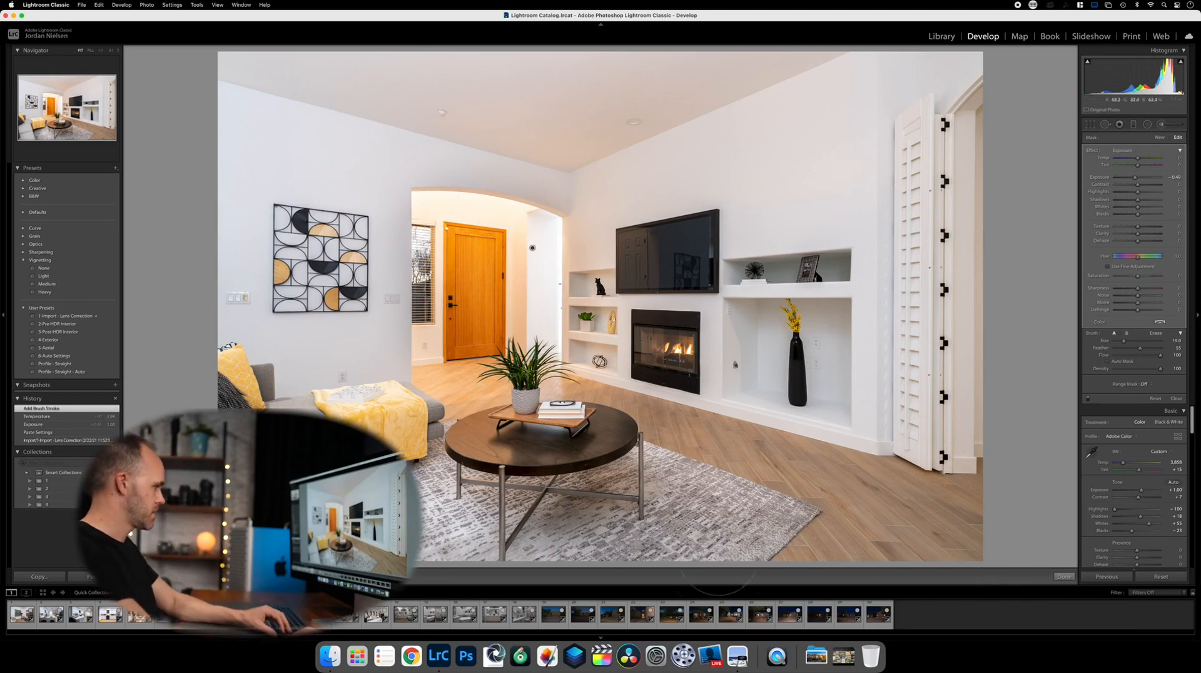
# - Copy the living room photo's develop settings and paste them onto office photo 10
pyautogui.click(37, 574)
pyautogui.press('Return')
pyautogui.press('Right')
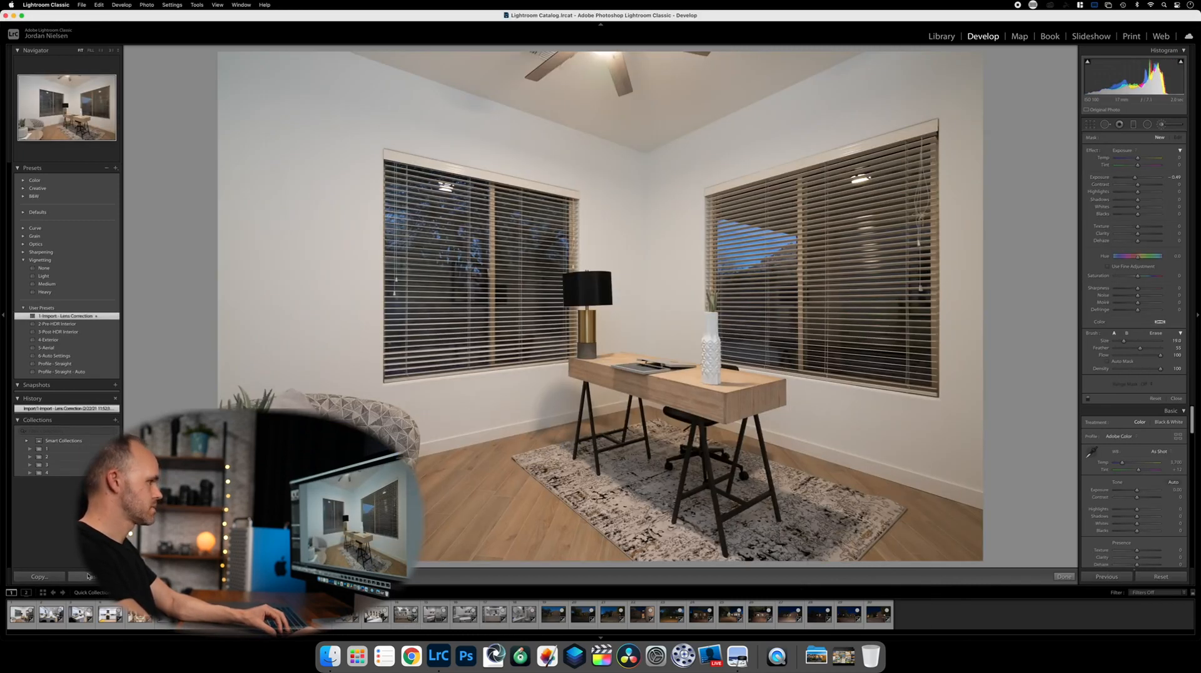
pyautogui.click(87, 576)
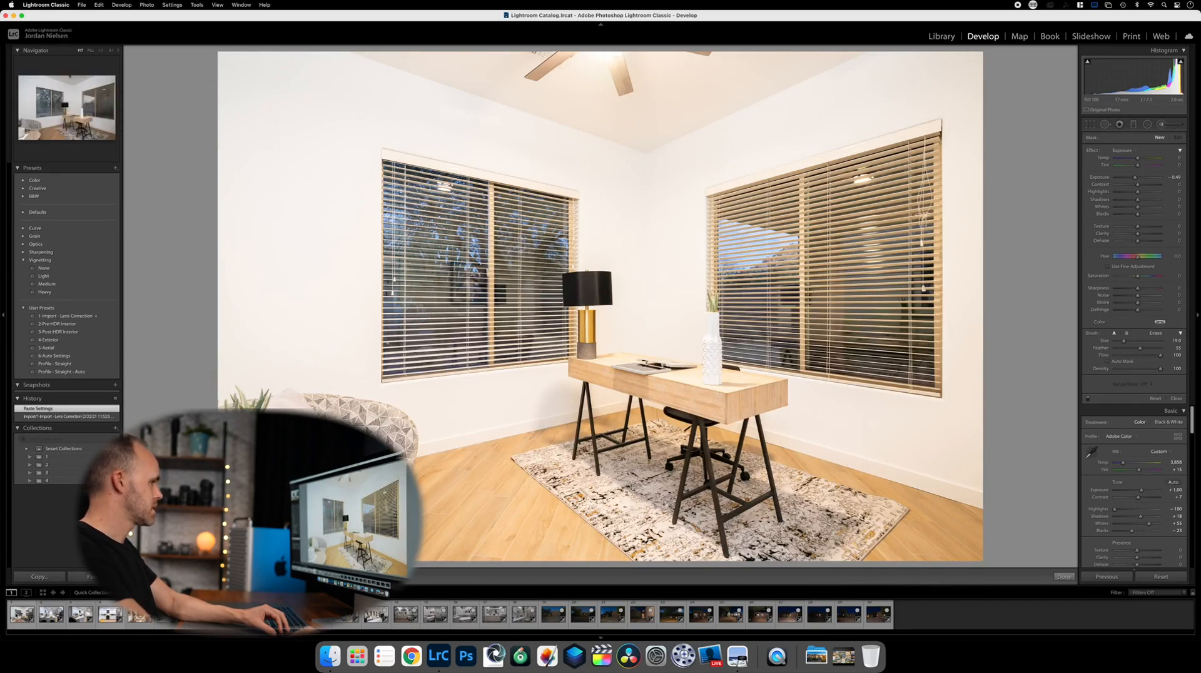
# - Compare office photo 10 with the first office photo and lower photo 10's Exposure to +0.25
pyautogui.click(16, 615)
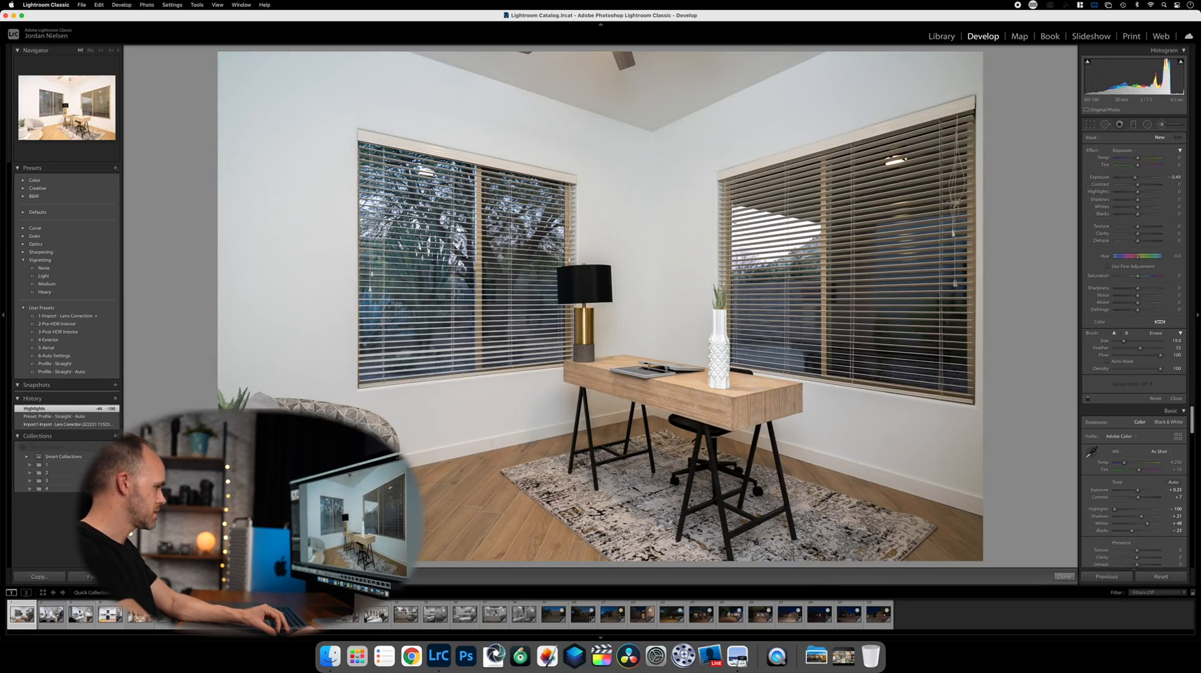
pyautogui.click(169, 615)
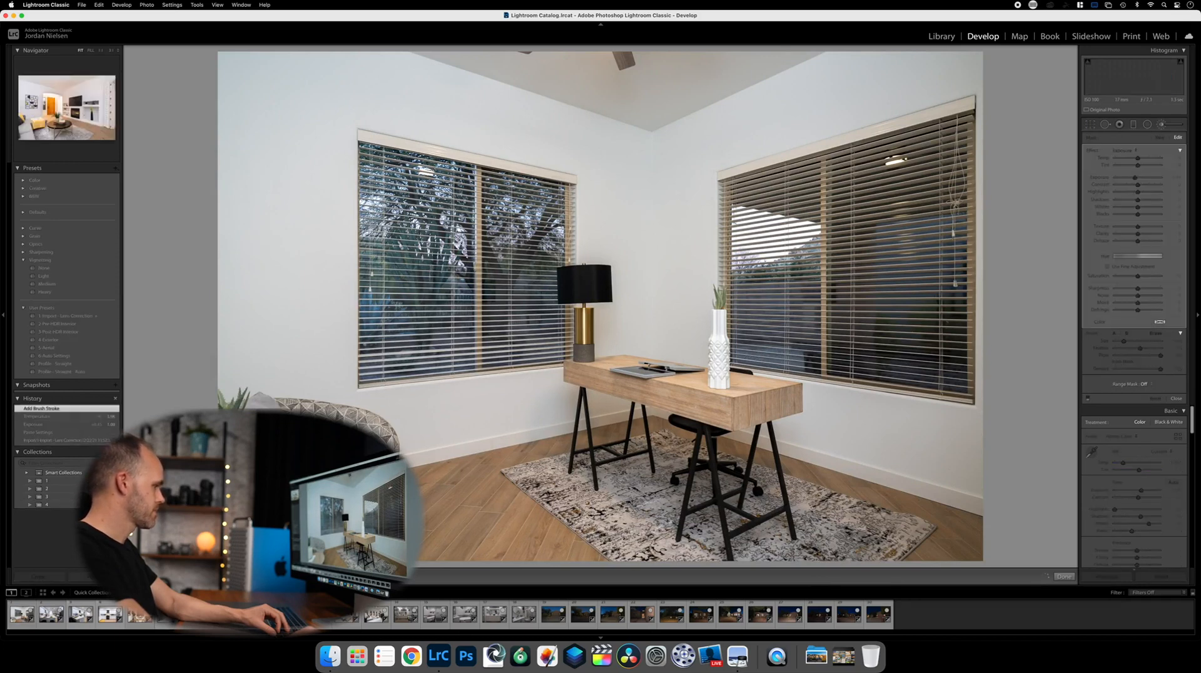
pyautogui.click(198, 615)
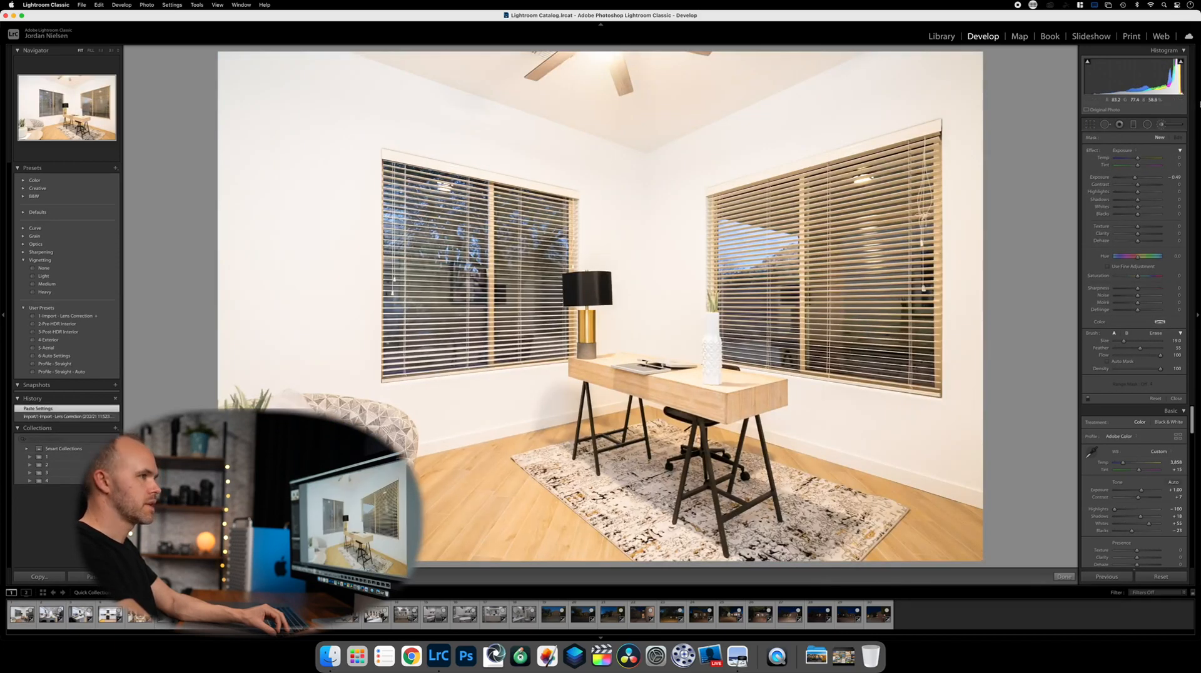
pyautogui.click(1161, 125)
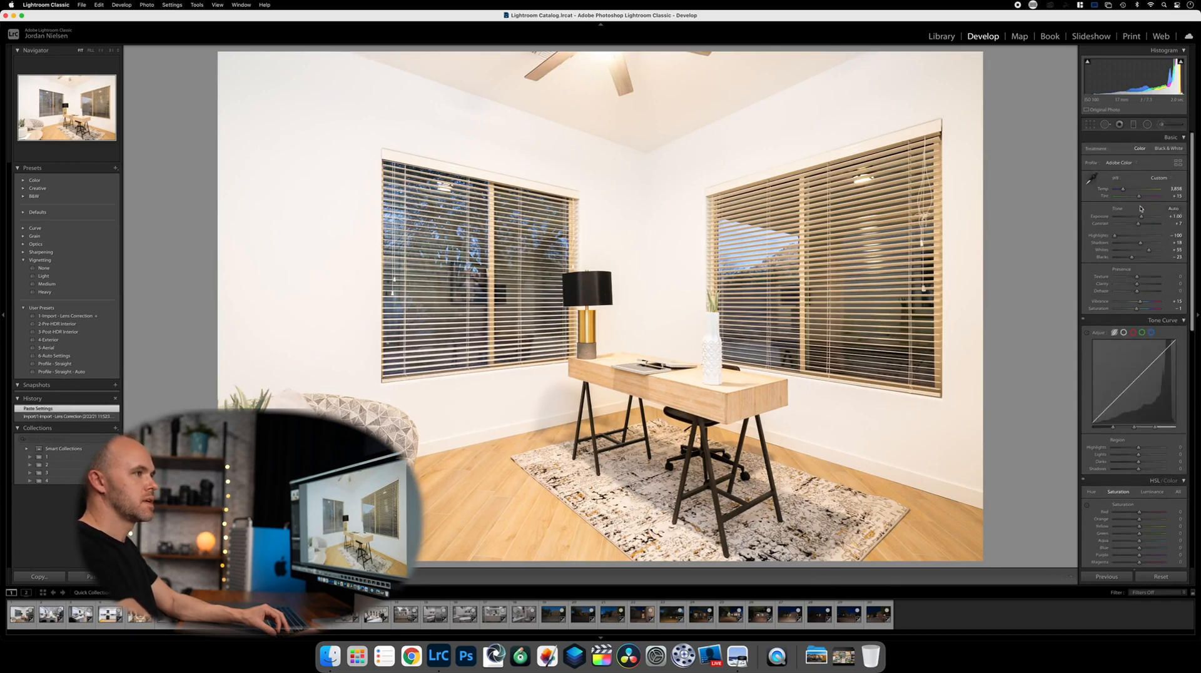
pyautogui.moveTo(1141, 218); pyautogui.dragTo(1138, 219)
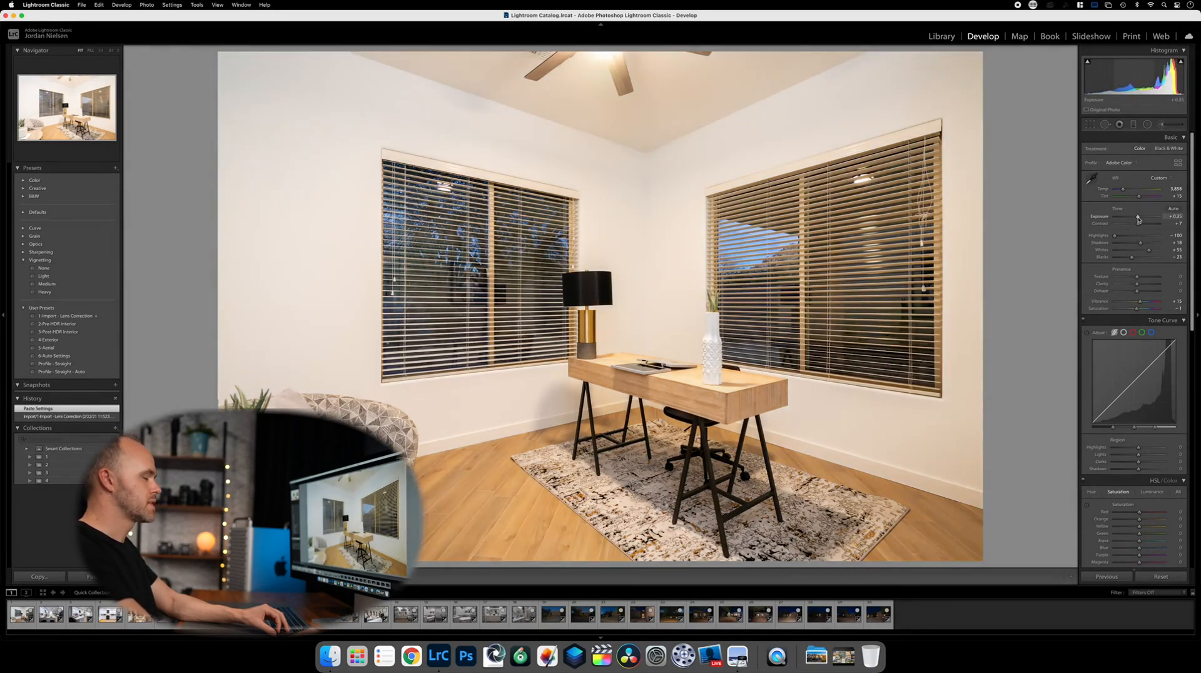
# - Correct the office photo's white balance by sampling the wall between the windows, then set Temp to 3,622
pyautogui.click(1091, 178)
pyautogui.click(475, 433)
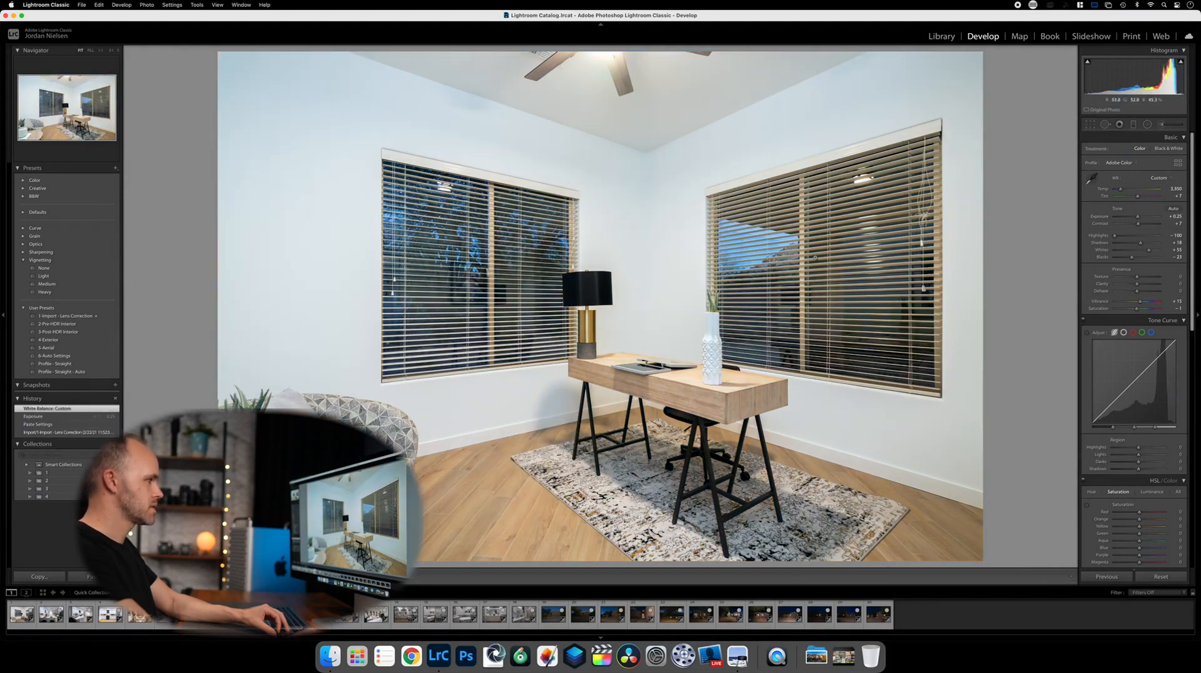
pyautogui.click(1092, 178)
pyautogui.click(656, 235)
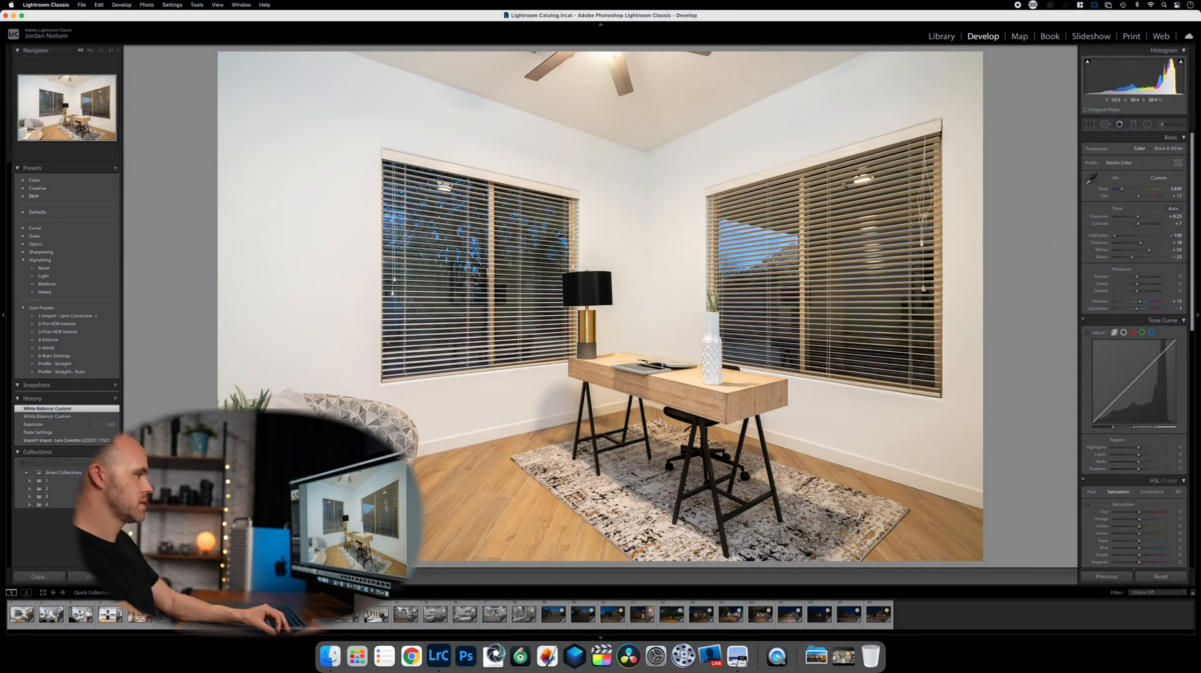
pyautogui.moveTo(1123, 190); pyautogui.dragTo(1123, 190)
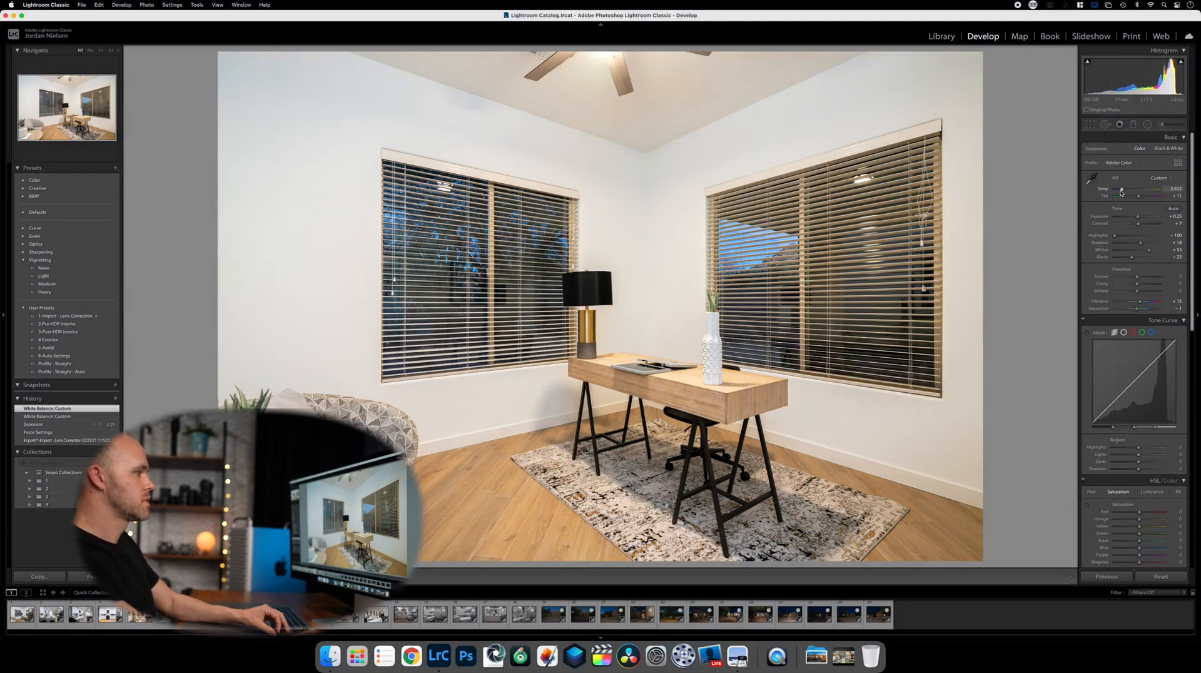
# - Compare the two office photos again and remove office photo 10 from the Quick Collection
pyautogui.click(25, 616)
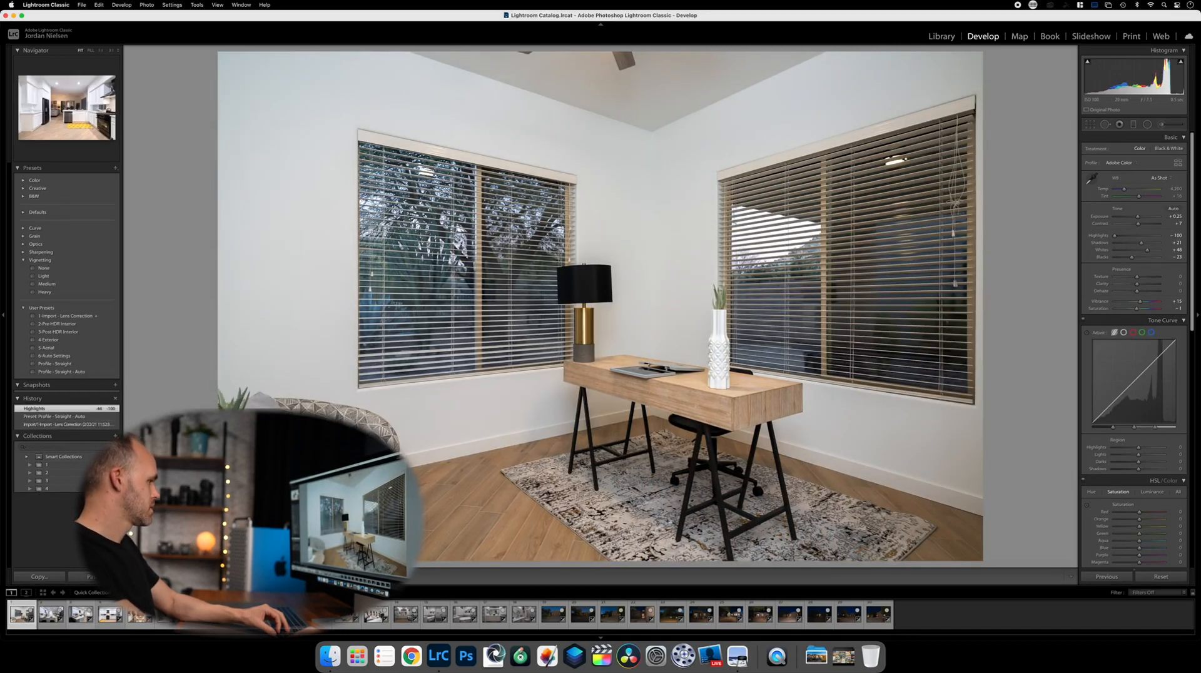
pyautogui.click(198, 615)
pyautogui.click(229, 615)
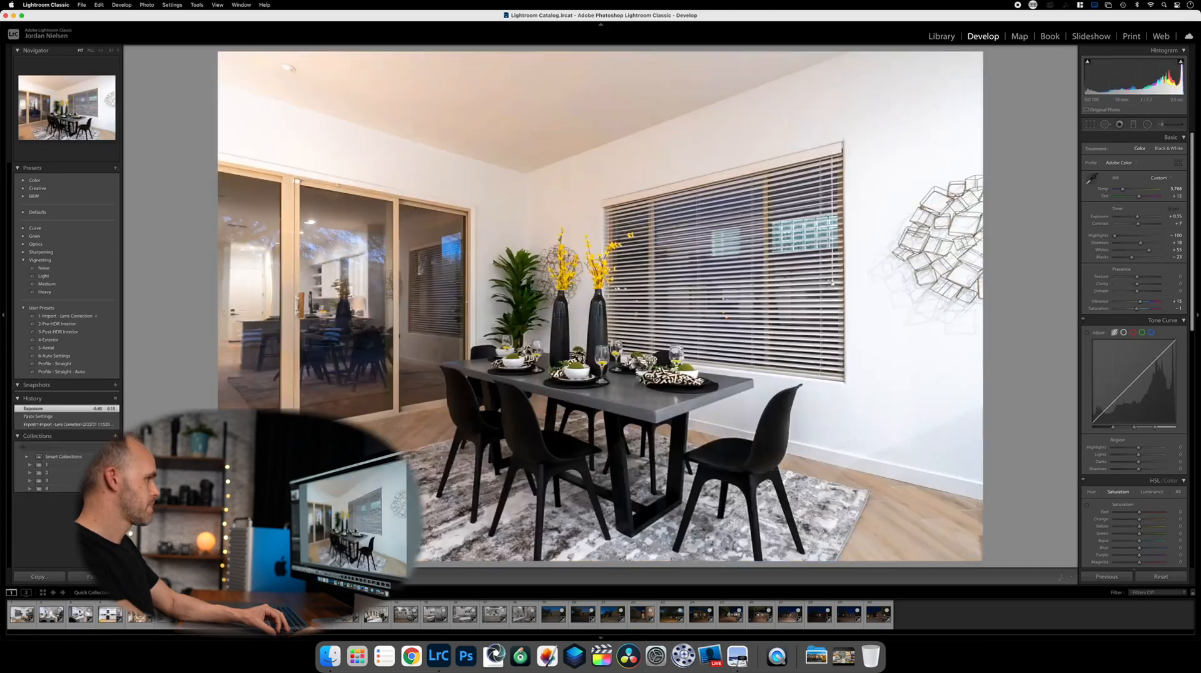
pyautogui.press('Right')
pyautogui.press('Right')
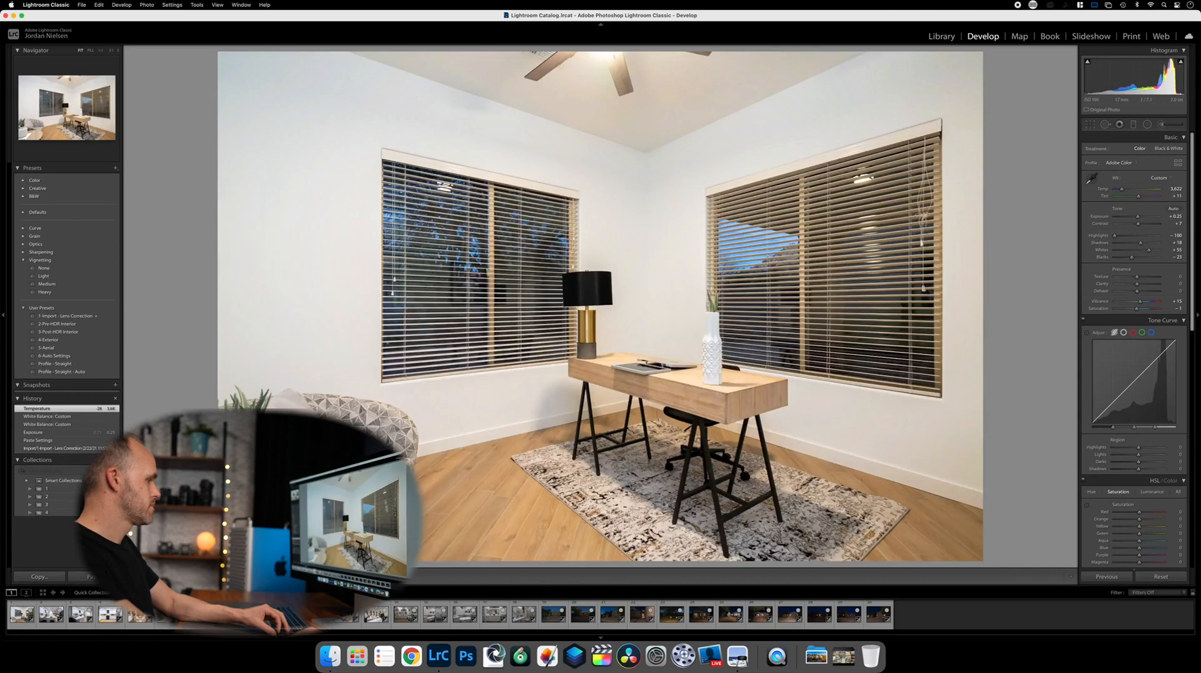
pyautogui.press('b')
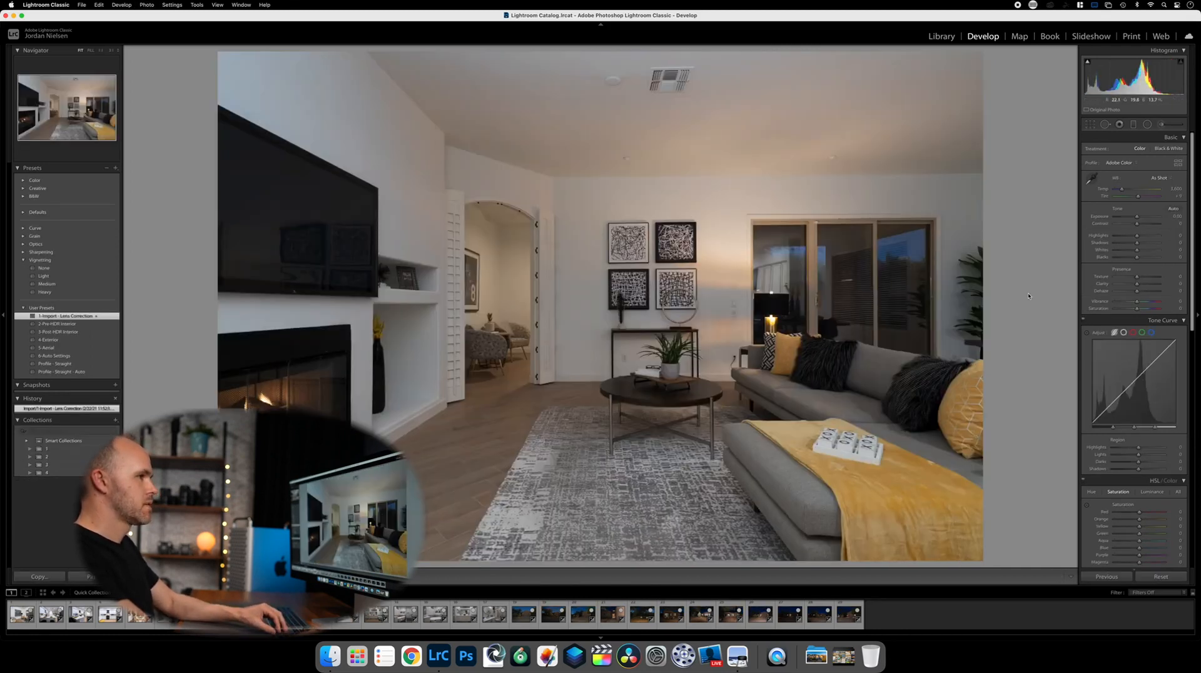
# - Auto-tone the living room photo with the wall-mounted TV, set Highlights to -71 and Exposure to +0.95, and move on to the bedroom photo
pyautogui.click(1178, 212)
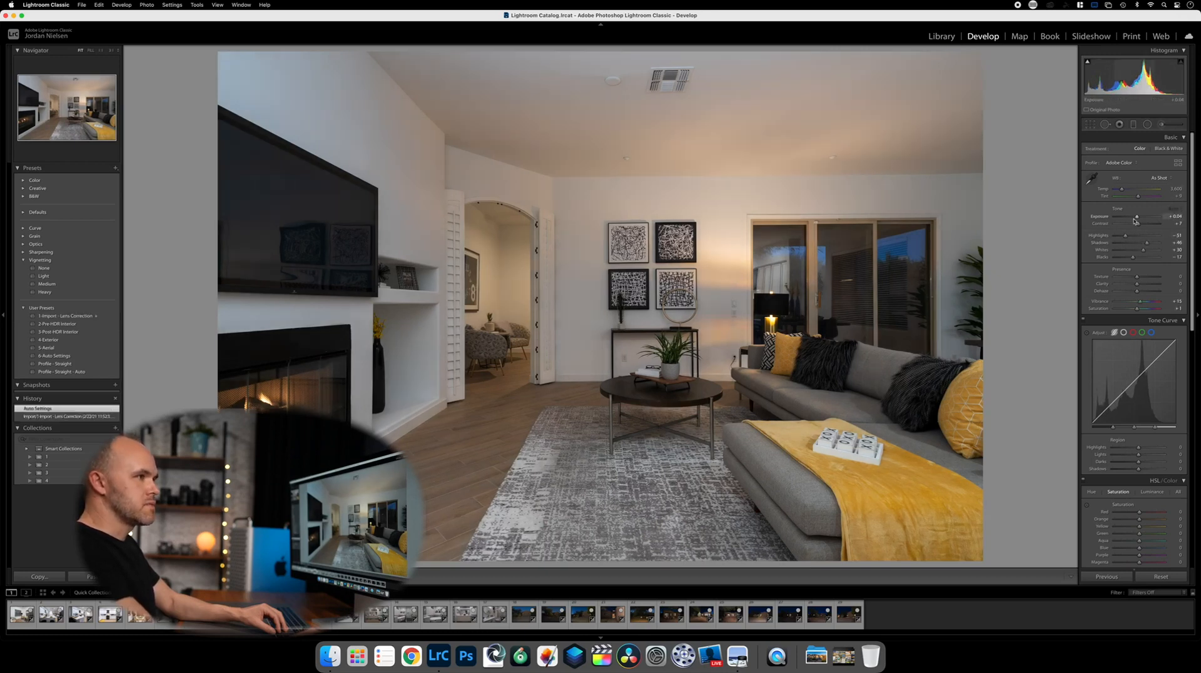
pyautogui.moveTo(1136, 217); pyautogui.dragTo(1121, 238)
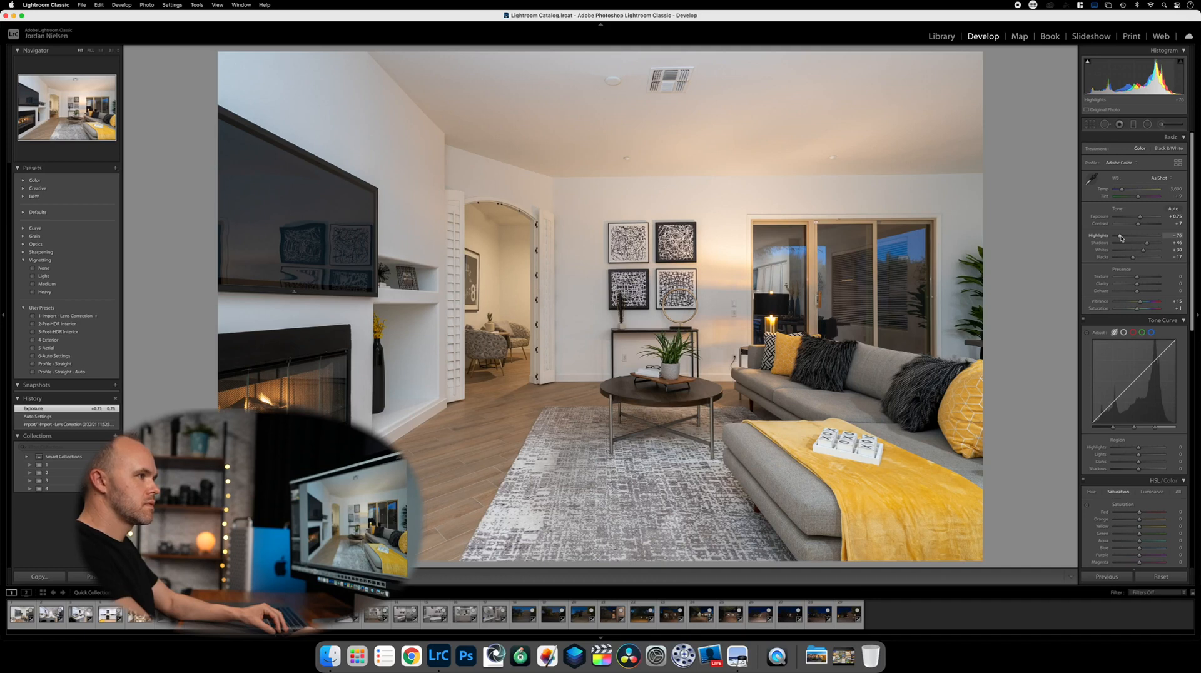
pyautogui.moveTo(1121, 237); pyautogui.dragTo(1122, 237)
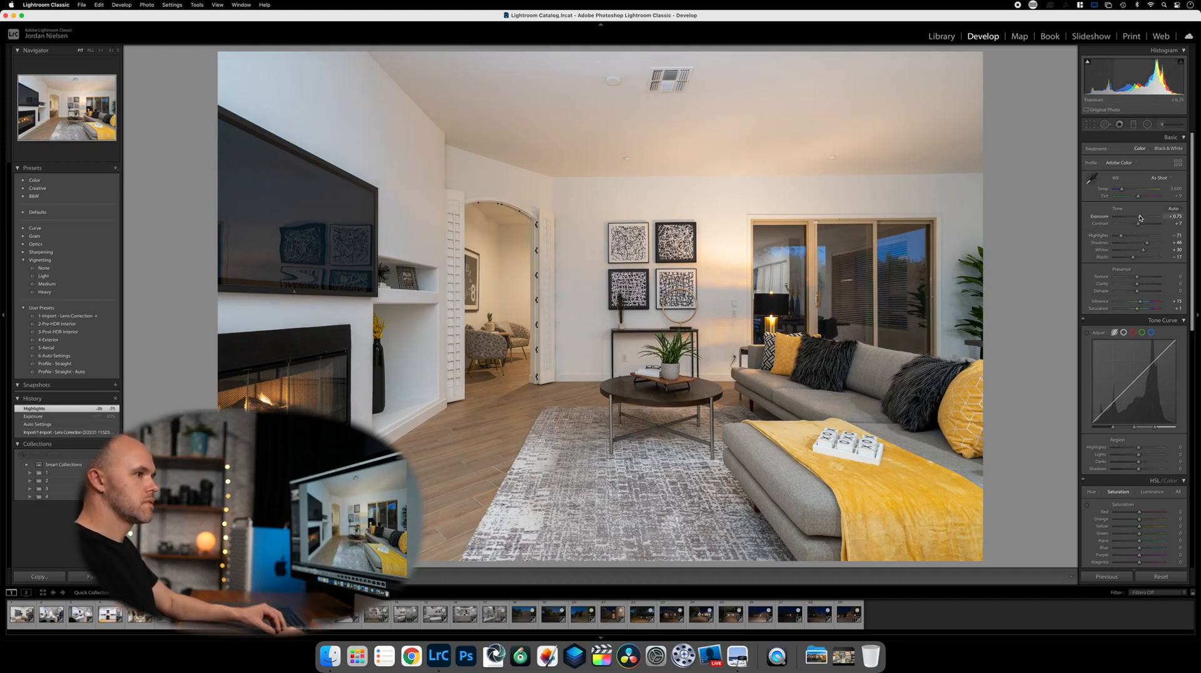
pyautogui.scroll(3, 1139, 217)
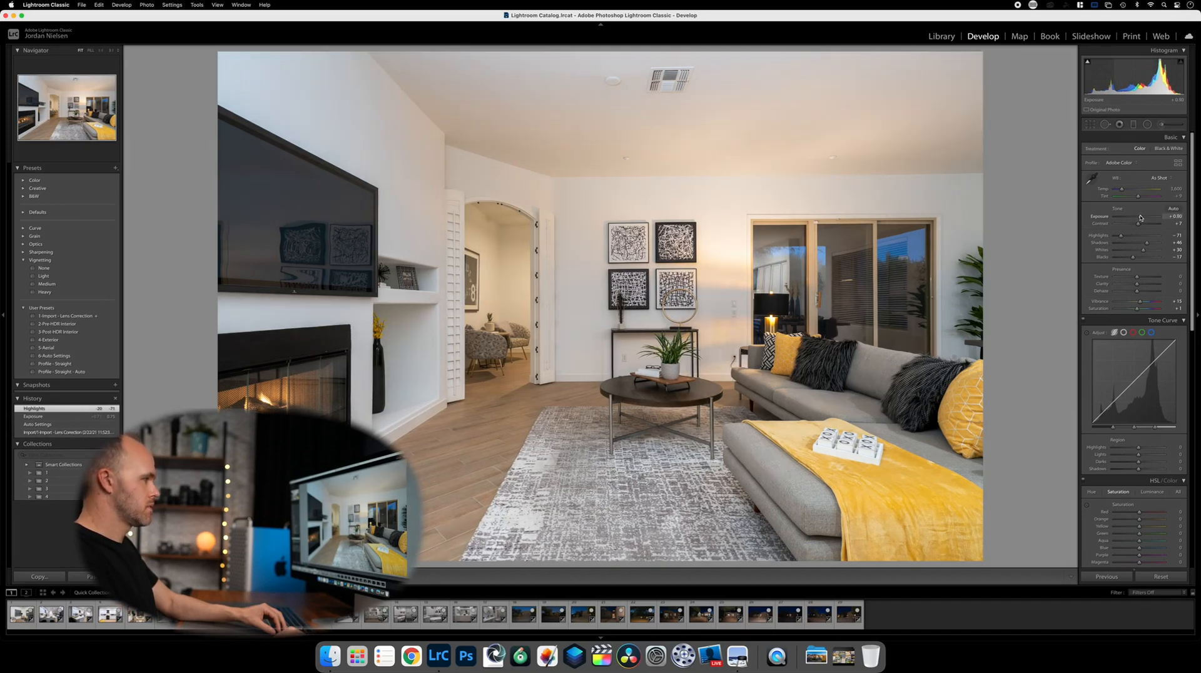
pyautogui.scroll(1, 1140, 217)
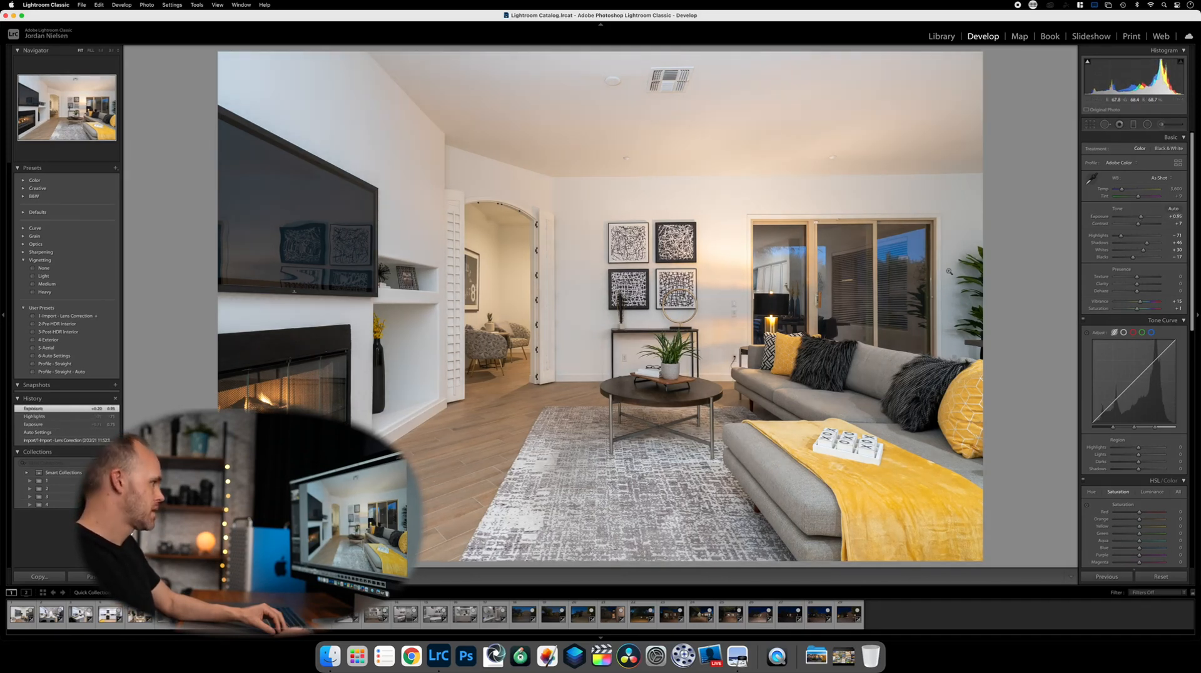
pyautogui.press('Right')
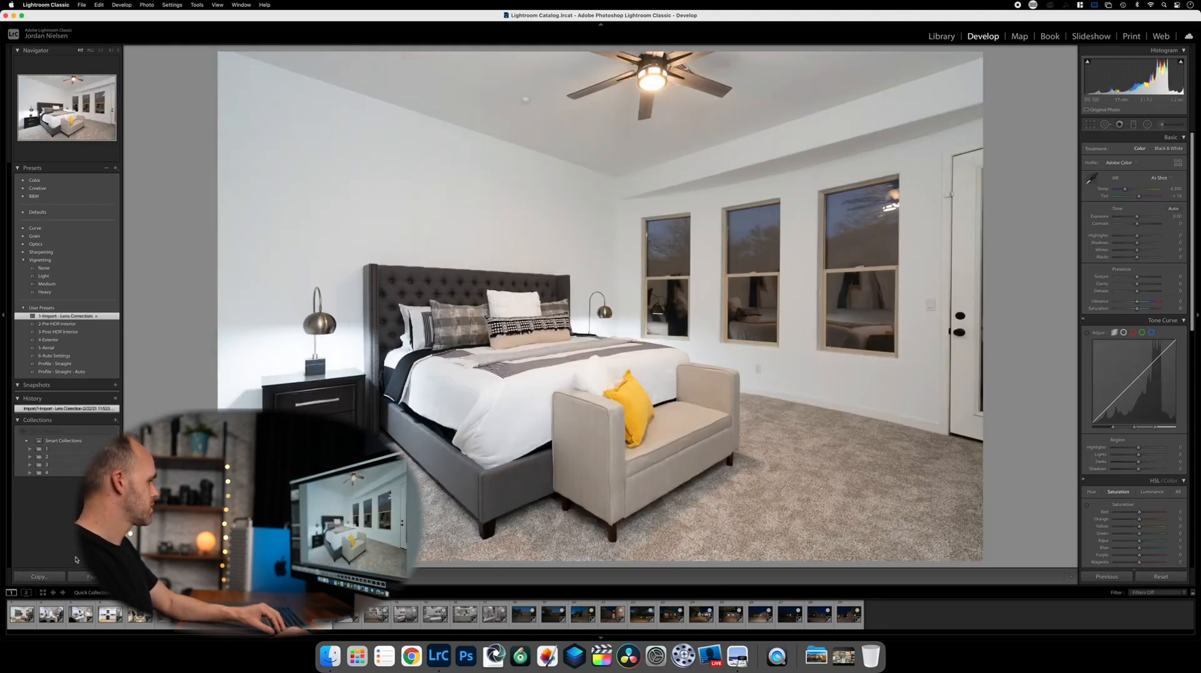
# - Try pasting the copied develop settings onto the bedroom photo, then undo the paste
pyautogui.click(85, 576)
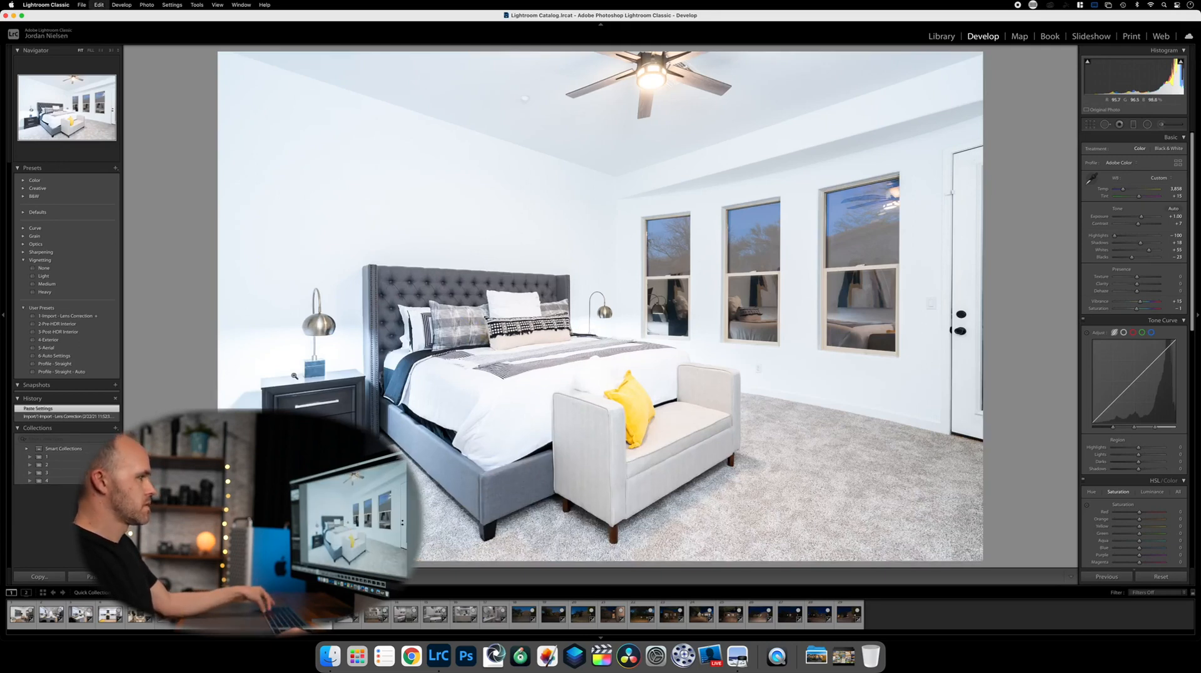
pyautogui.press('super+z')
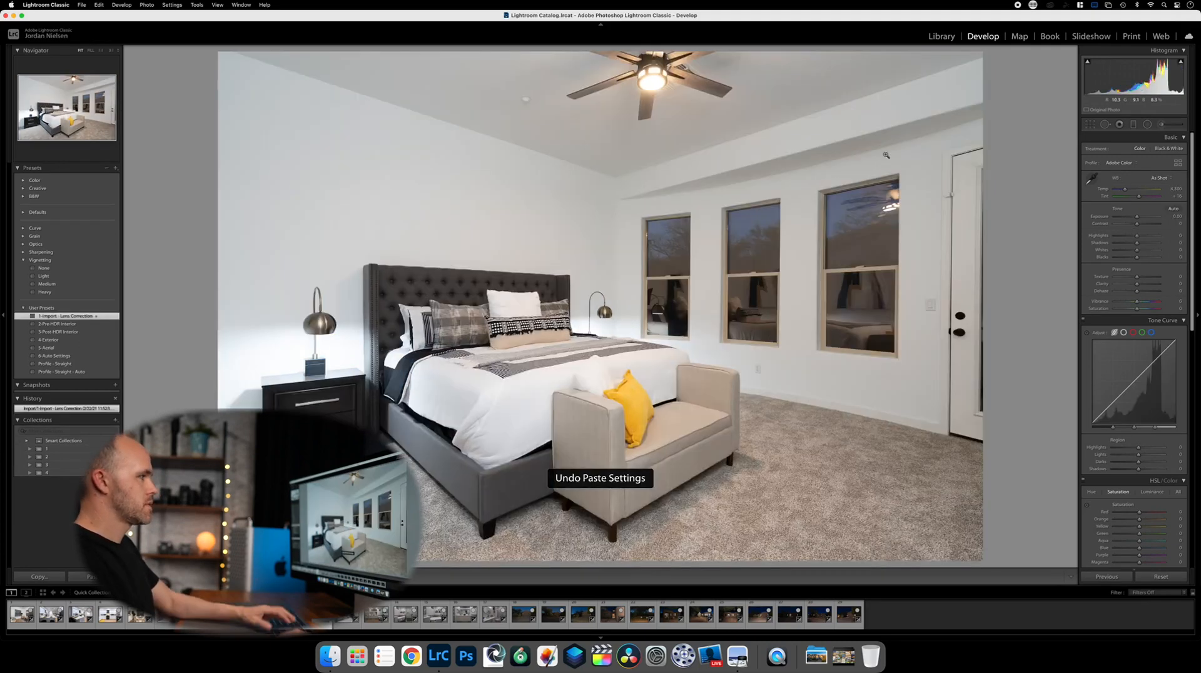
# - Auto-tone the bedroom photo, then set Shadows to +45, Dehaze to +10, Clarity to +19 and Exposure to -0.20
pyautogui.click(1174, 210)
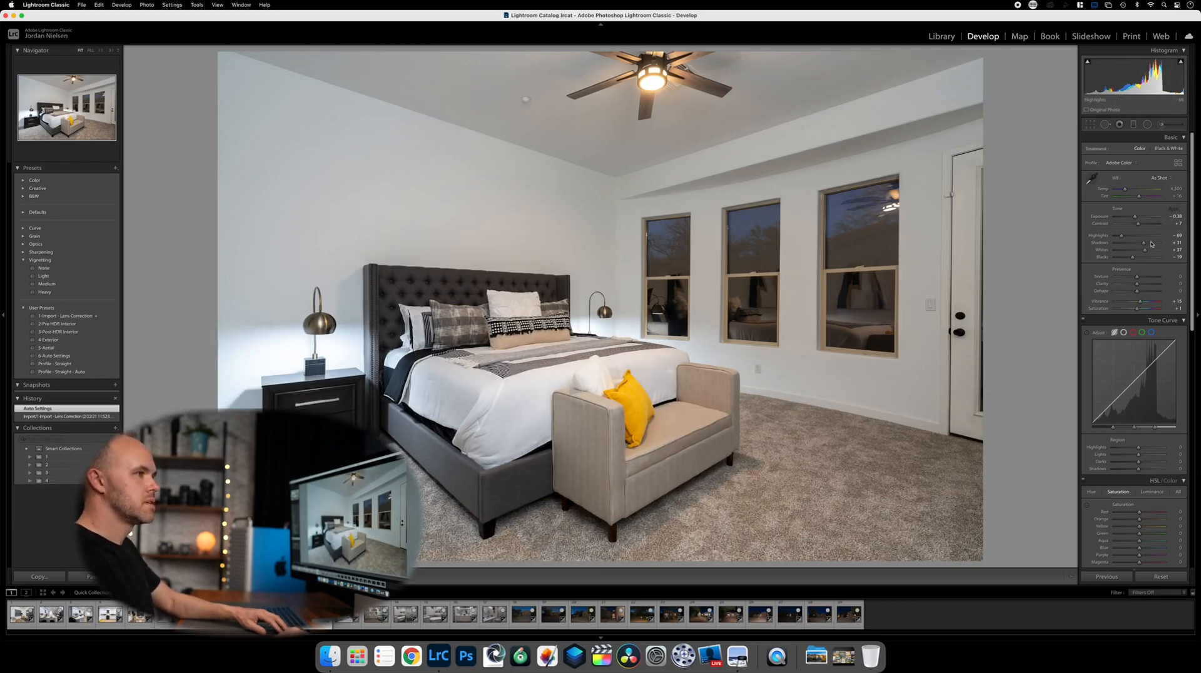
pyautogui.moveTo(1143, 245); pyautogui.dragTo(1146, 242)
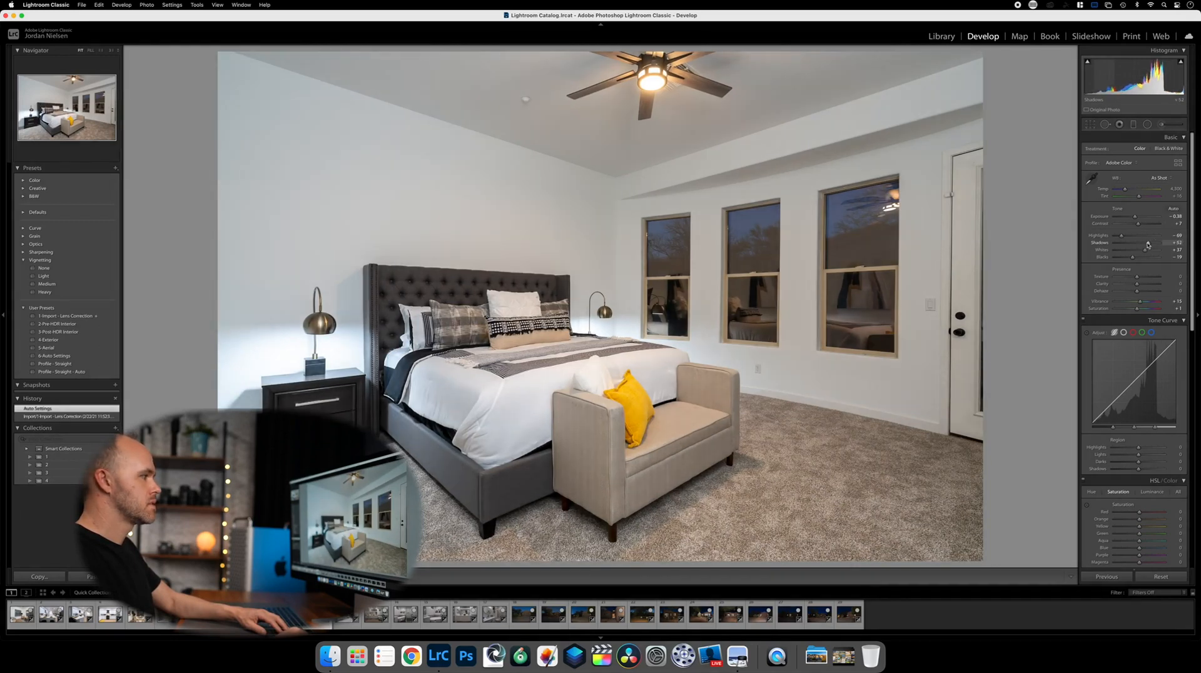
pyautogui.moveTo(1137, 292); pyautogui.dragTo(1140, 281)
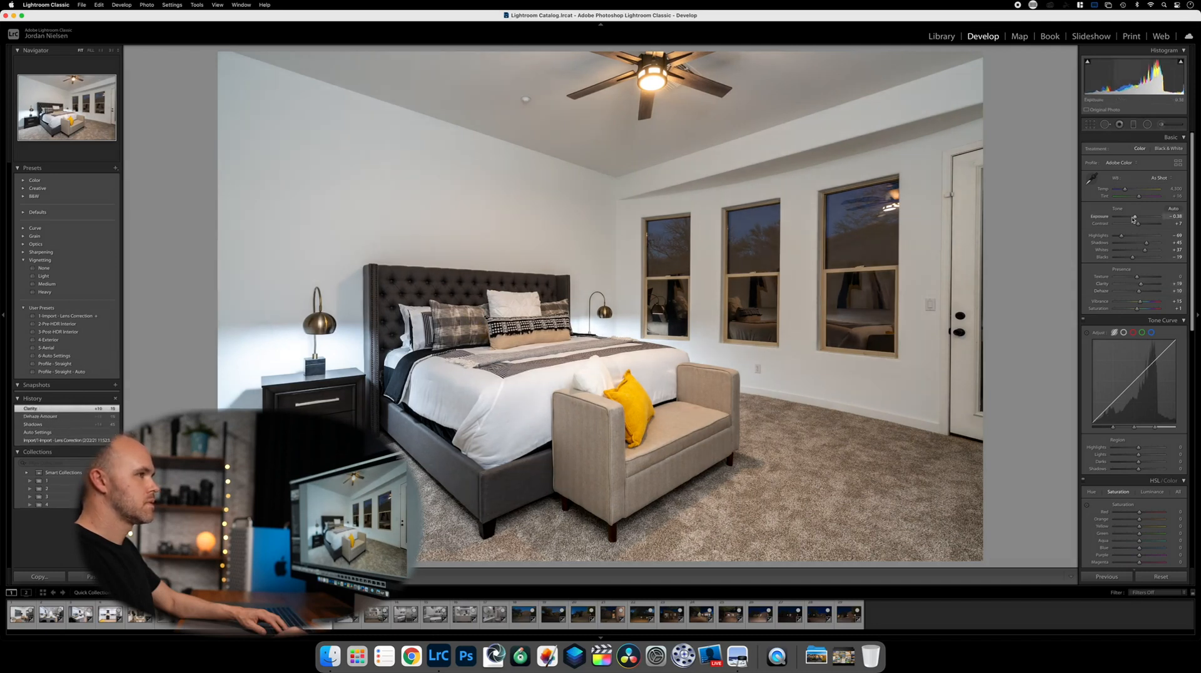
pyautogui.moveTo(1134, 218); pyautogui.dragTo(1135, 219)
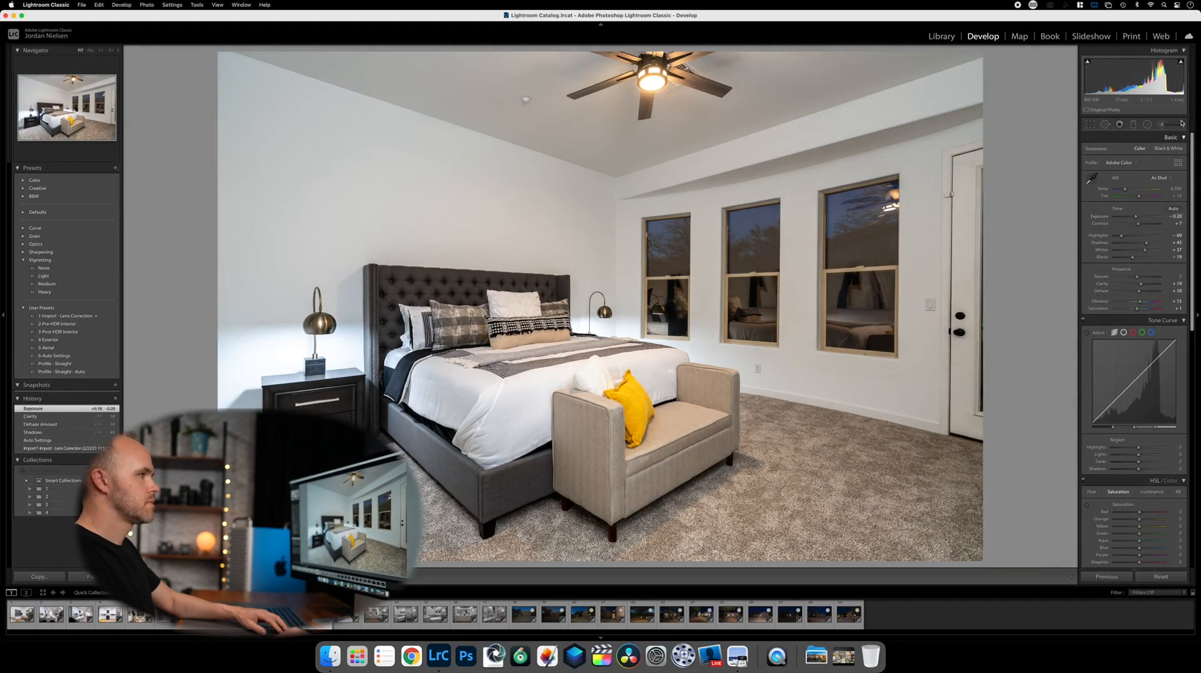
# - Brighten the evening sky in the bedroom windows with a targeted Luminance adjustment, raising Blue to +14
pyautogui.click(1151, 492)
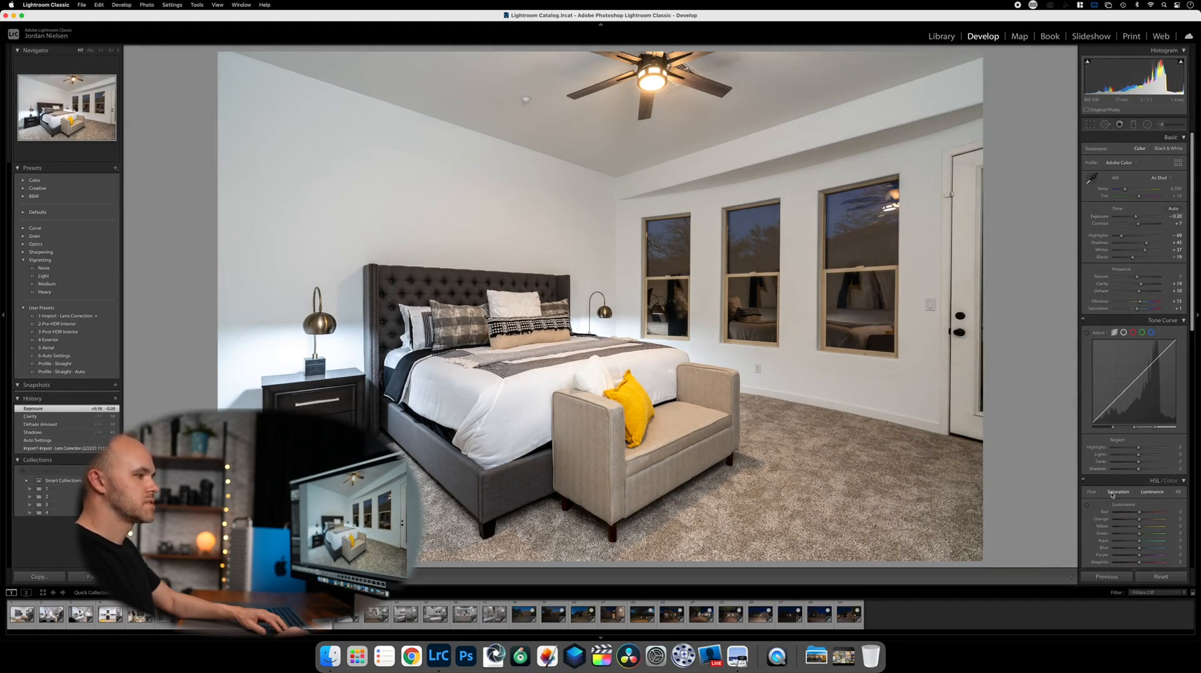
pyautogui.click(1086, 504)
pyautogui.moveTo(744, 226)
pyautogui.mouseDown()
pyautogui.moveTo(744, 188)
pyautogui.moveTo(744, 229)
pyautogui.moveTo(744, 217)
pyautogui.mouseUp()
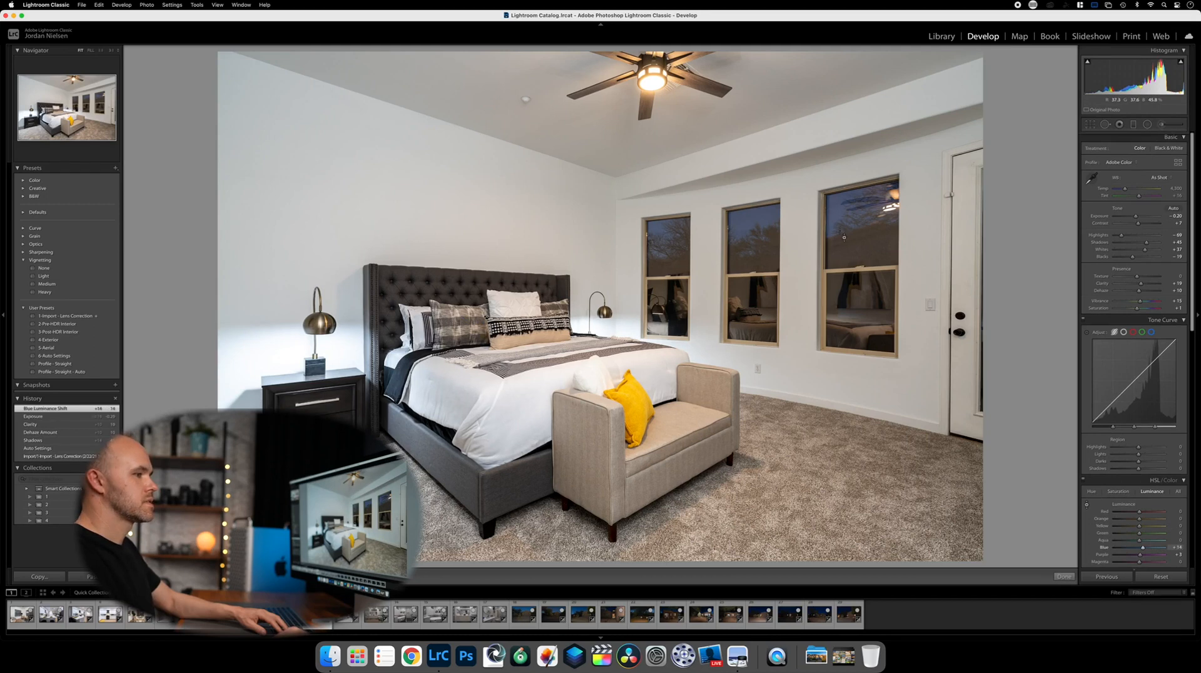
# - Try a targeted Hue shift of Blue to -11 on the bedroom window sky, then undo it
pyautogui.click(1090, 492)
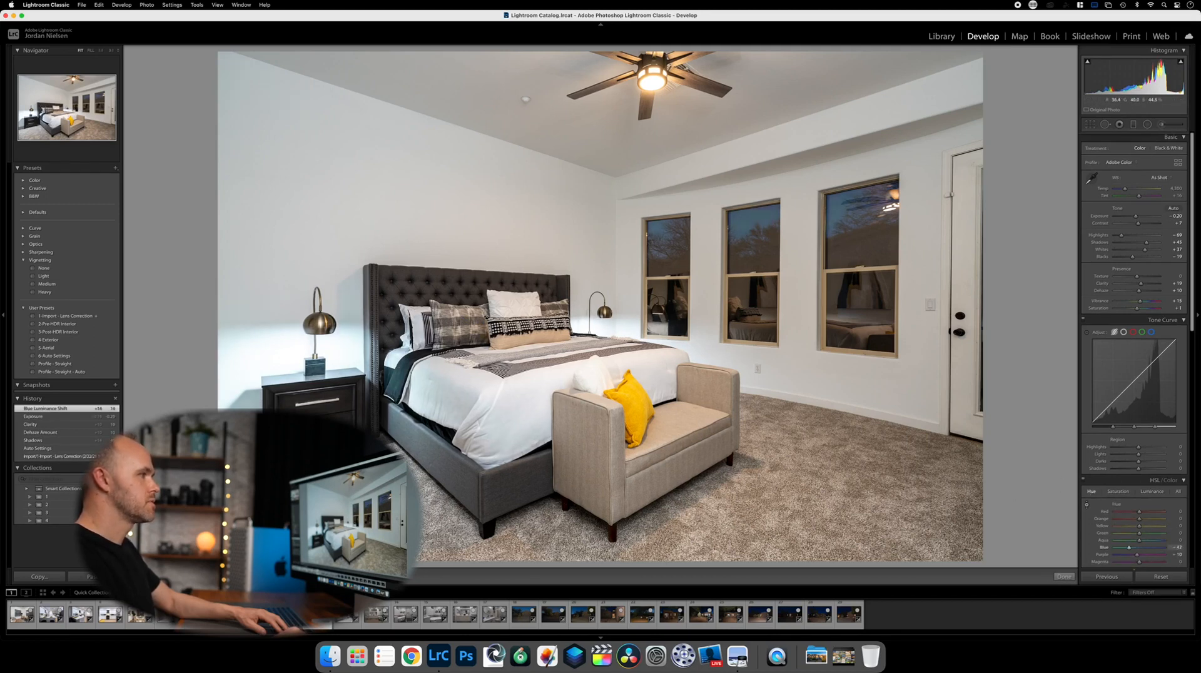
pyautogui.moveTo(744, 219); pyautogui.dragTo(745, 225)
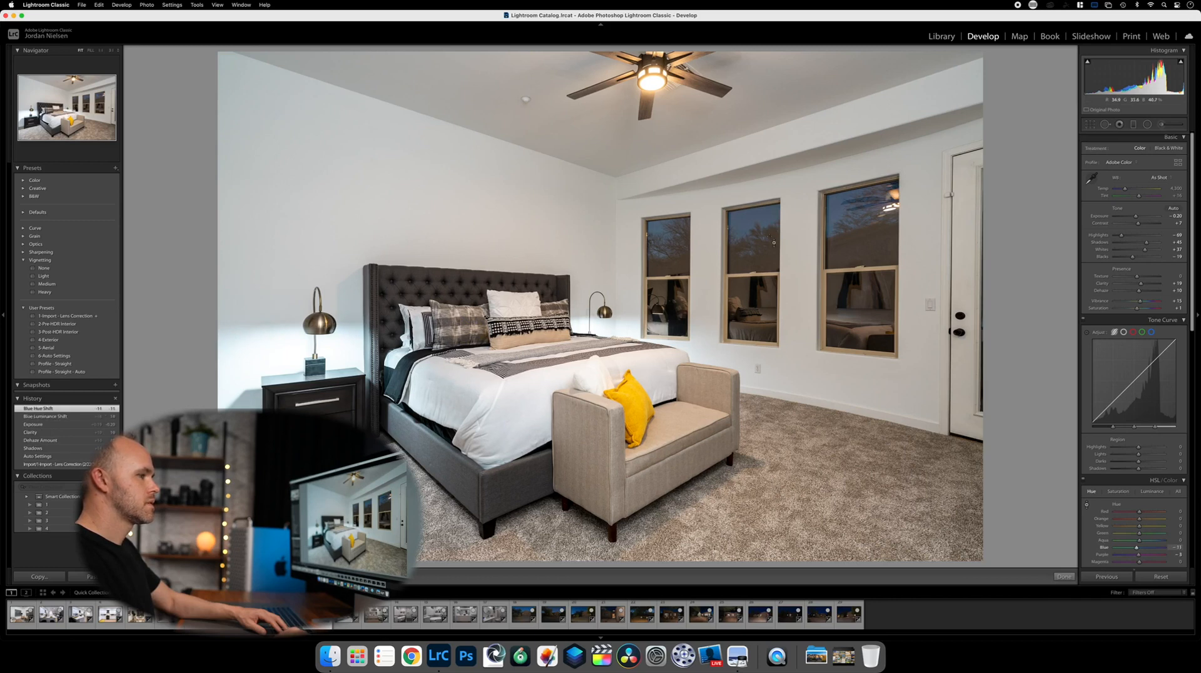
pyautogui.press('super+z')
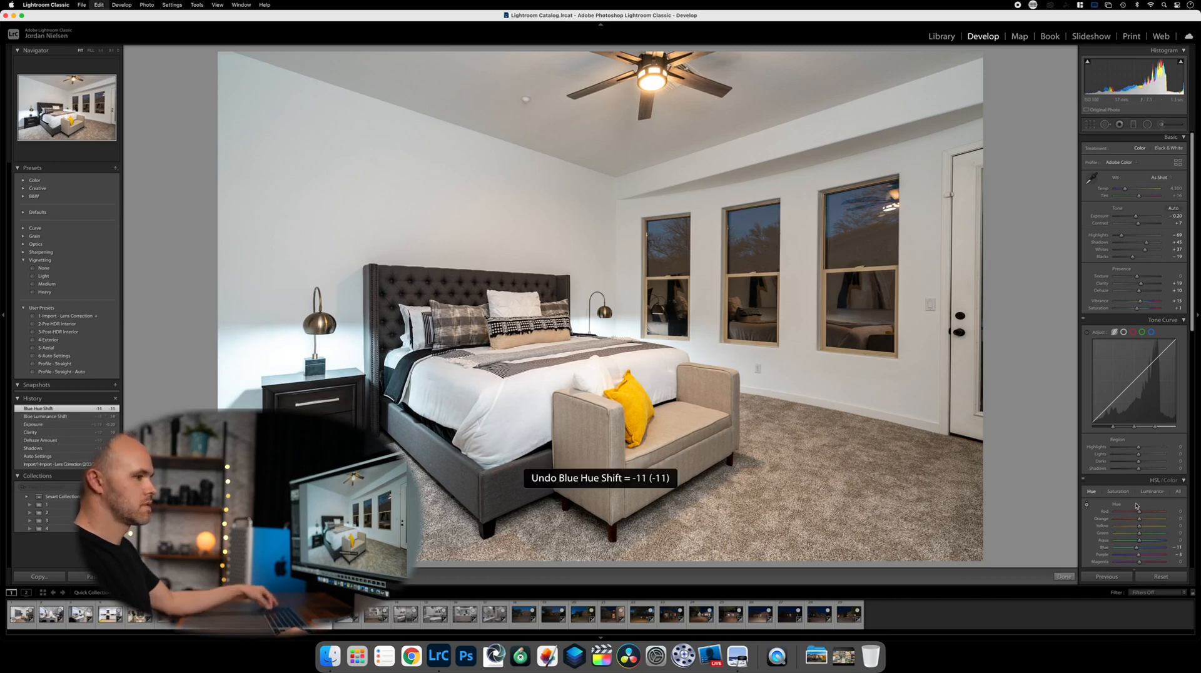
# - Intensify the sky in the bedroom windows with a targeted Saturation adjustment, raising Blue to +68
pyautogui.click(1119, 492)
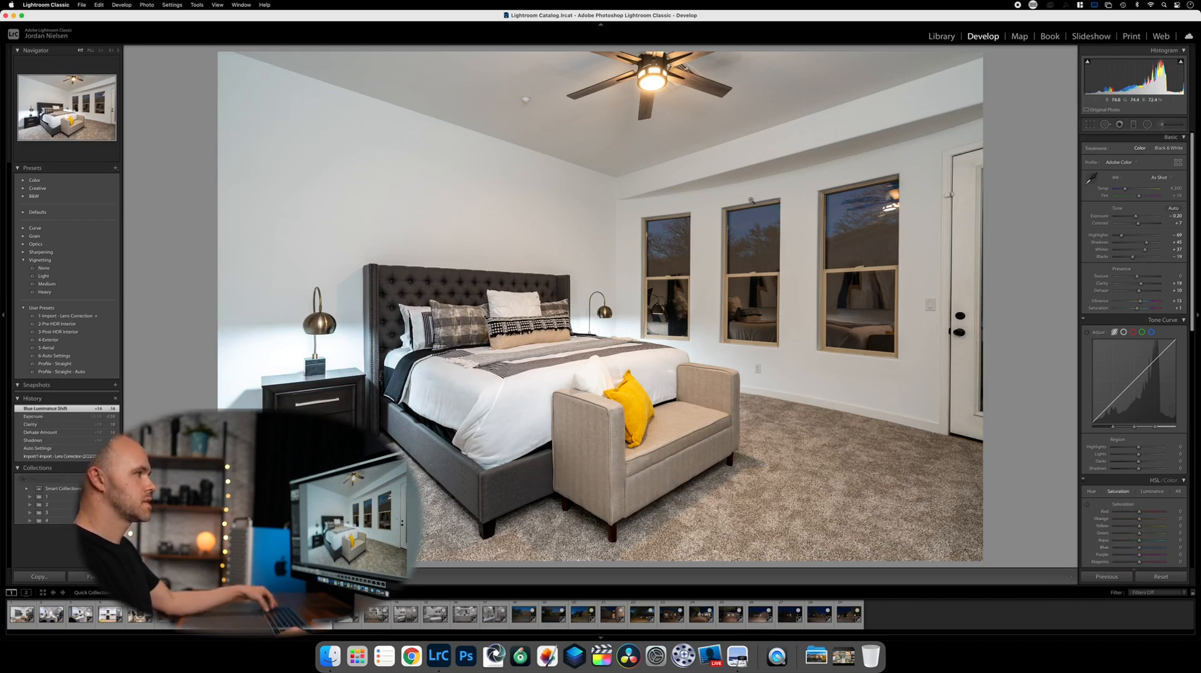
pyautogui.press('super+alt+shift+s')
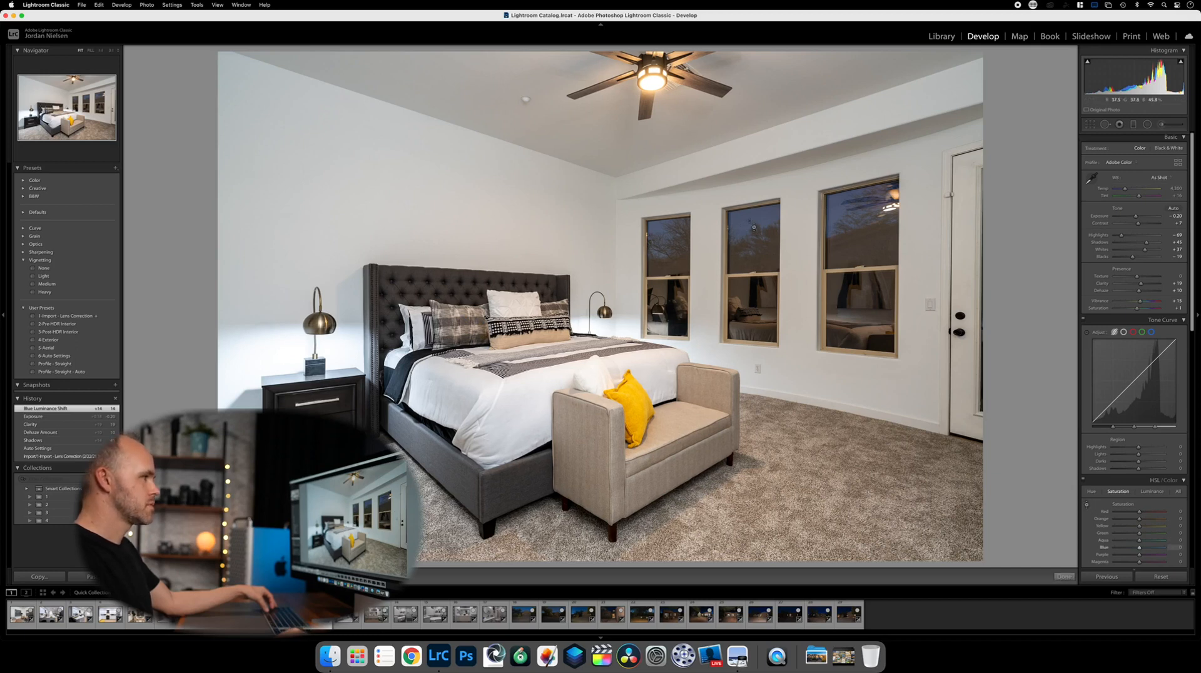
pyautogui.moveTo(858, 190); pyautogui.dragTo(858, 159)
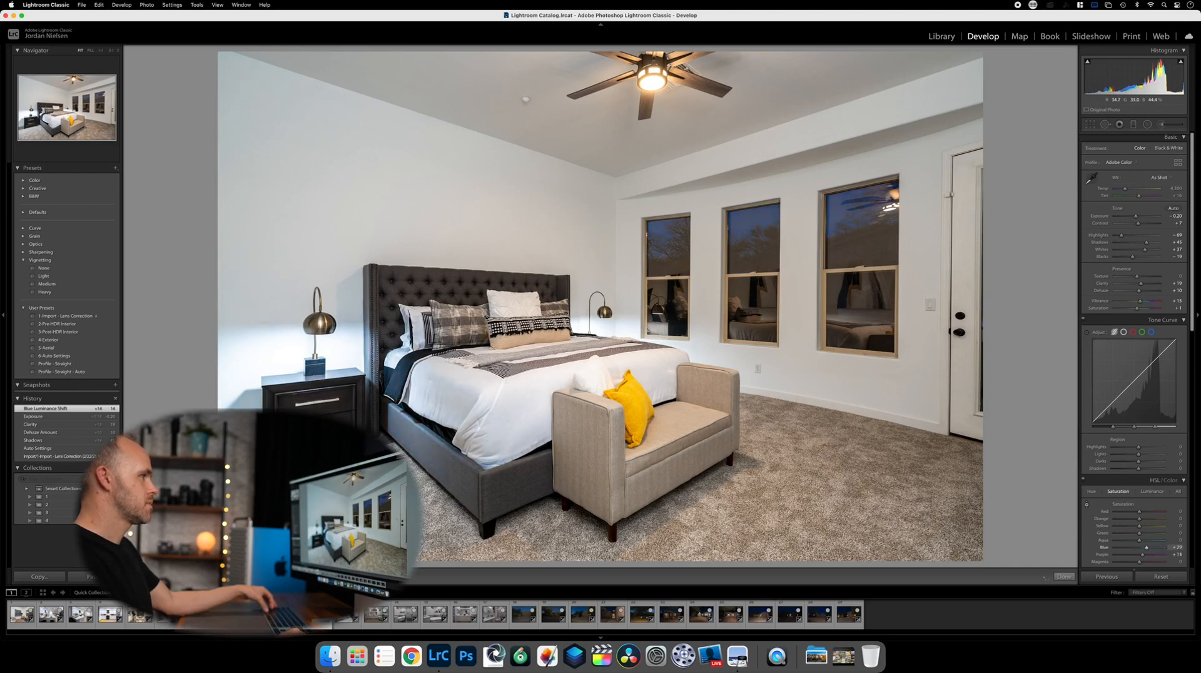
pyautogui.moveTo(858, 185); pyautogui.dragTo(858, 178)
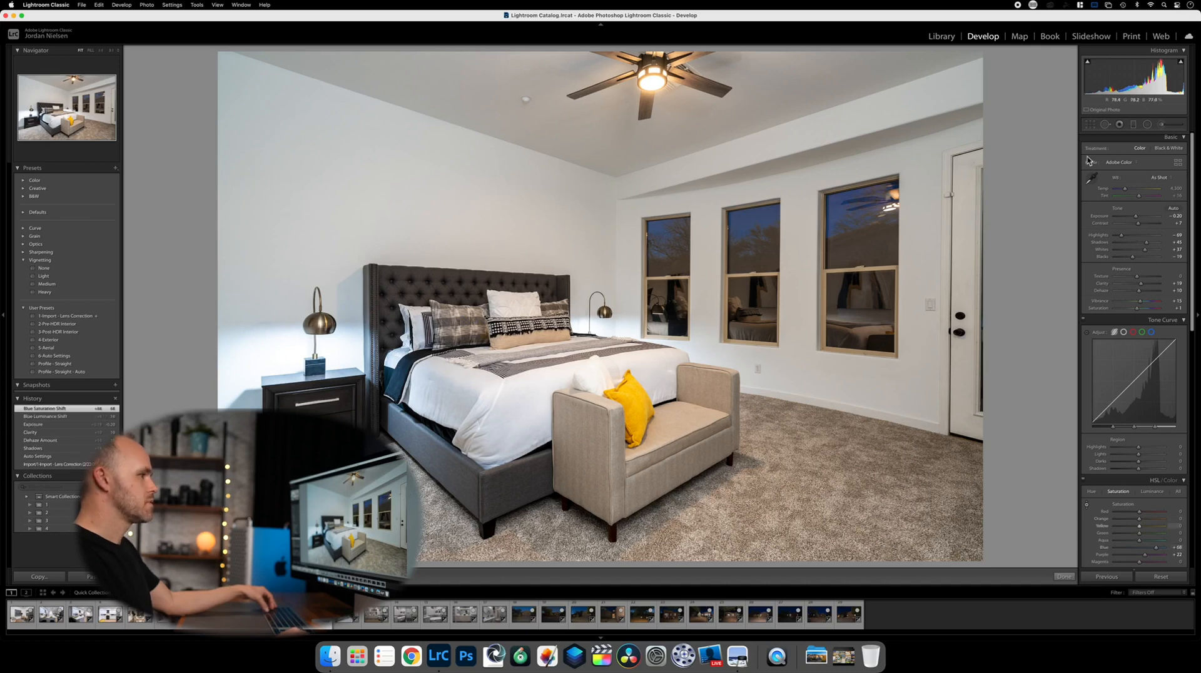
# - Brush a local Temp adjustment over the nightstand area of the bedroom photo and fine-tune it to a slightly warm value
pyautogui.click(1160, 124)
pyautogui.click(1130, 151)
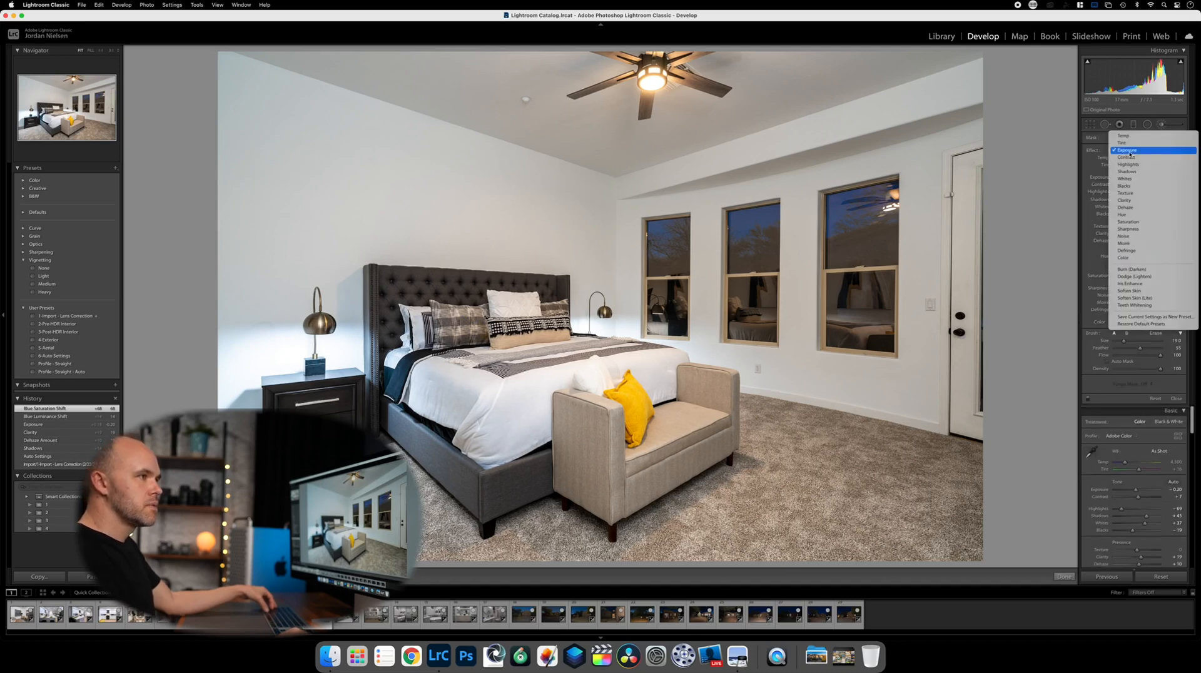
pyautogui.click(1124, 136)
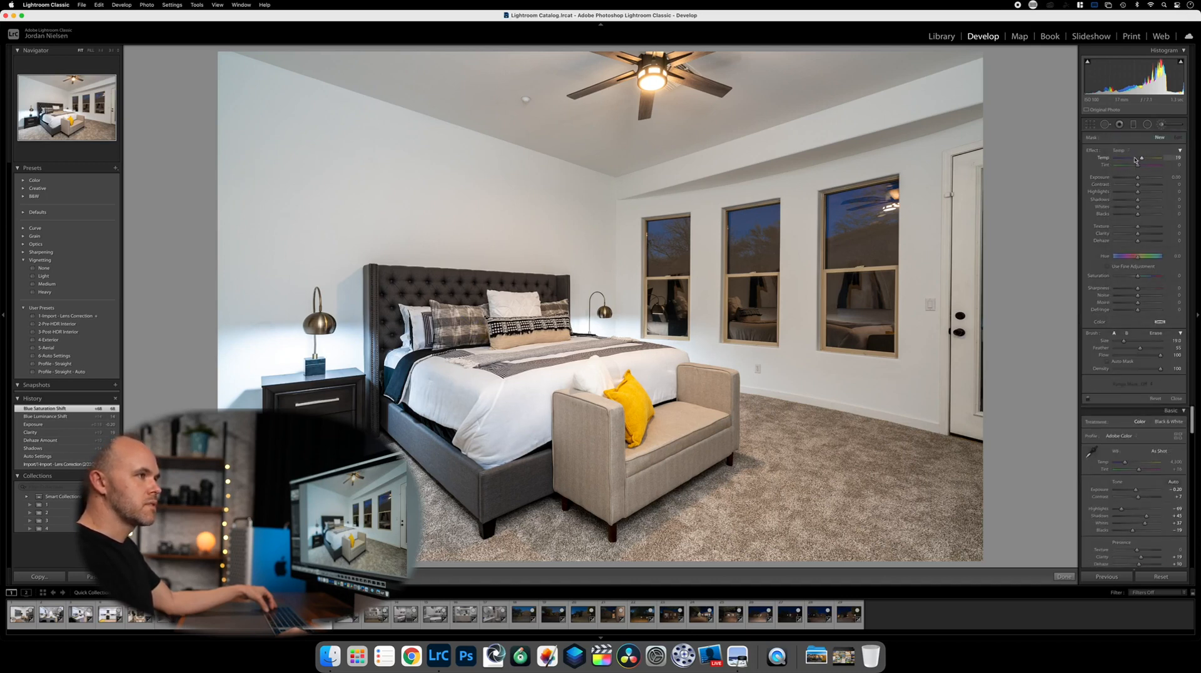
pyautogui.moveTo(1135, 159); pyautogui.dragTo(1134, 159)
pyautogui.moveTo(353, 372)
pyautogui.mouseDown()
pyautogui.moveTo(282, 369)
pyautogui.moveTo(269, 400)
pyautogui.moveTo(362, 419)
pyautogui.mouseUp()
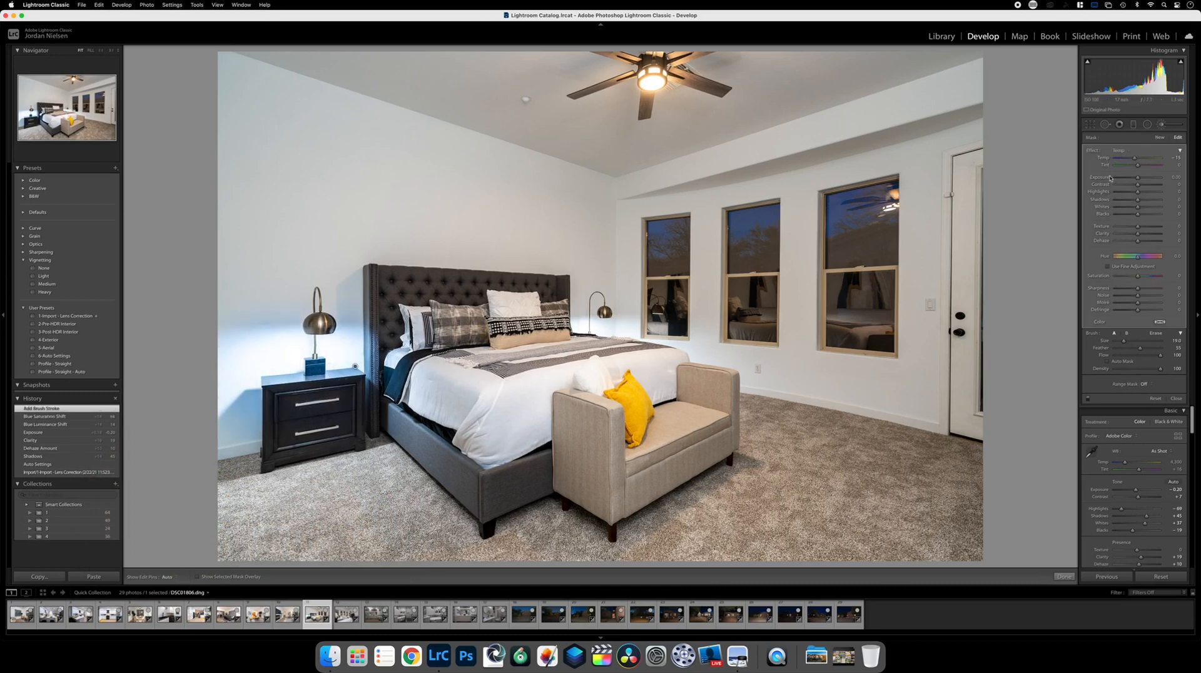
pyautogui.moveTo(1138, 158); pyautogui.dragTo(1138, 158)
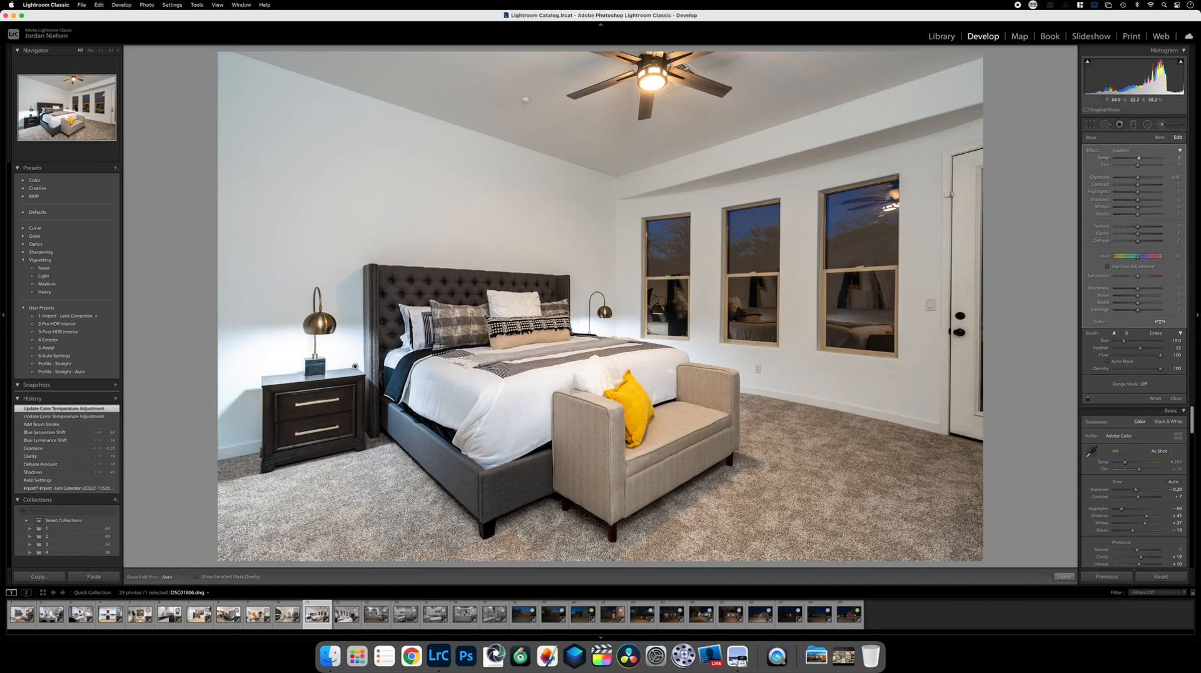
# - Copy the bedroom photo's develop settings onto the next bedroom photo with the dresser and raise its Exposure
pyautogui.click(40, 575)
pyautogui.press('Return')
pyautogui.press('Right')
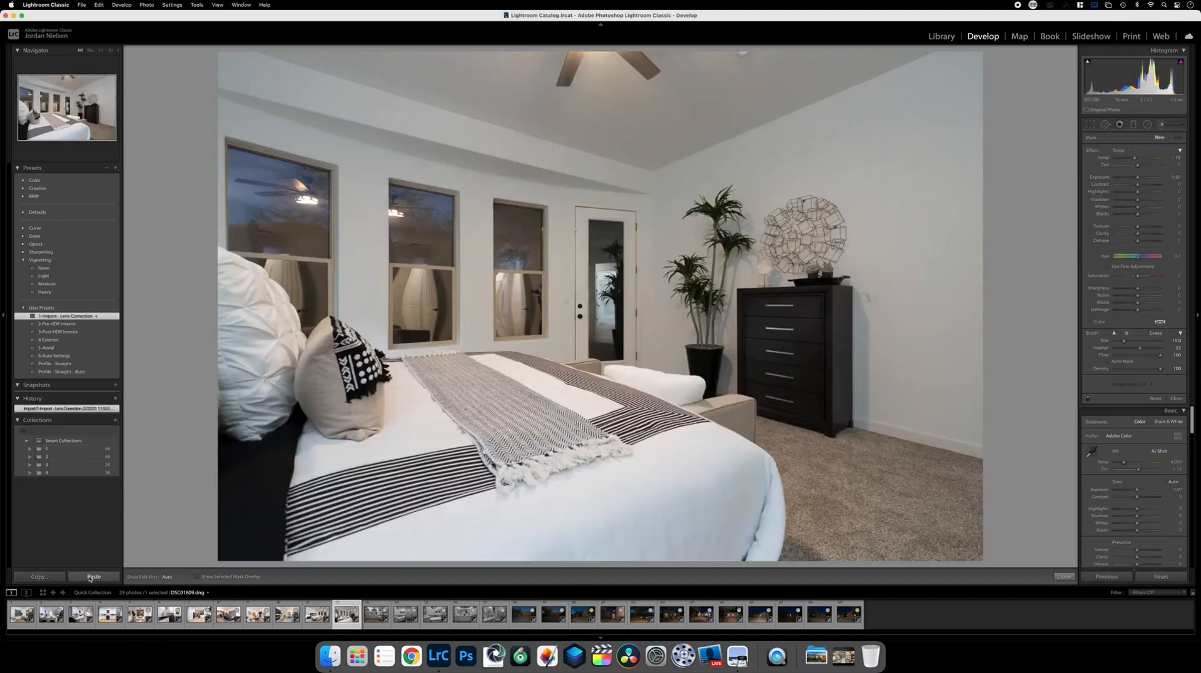
pyautogui.click(92, 577)
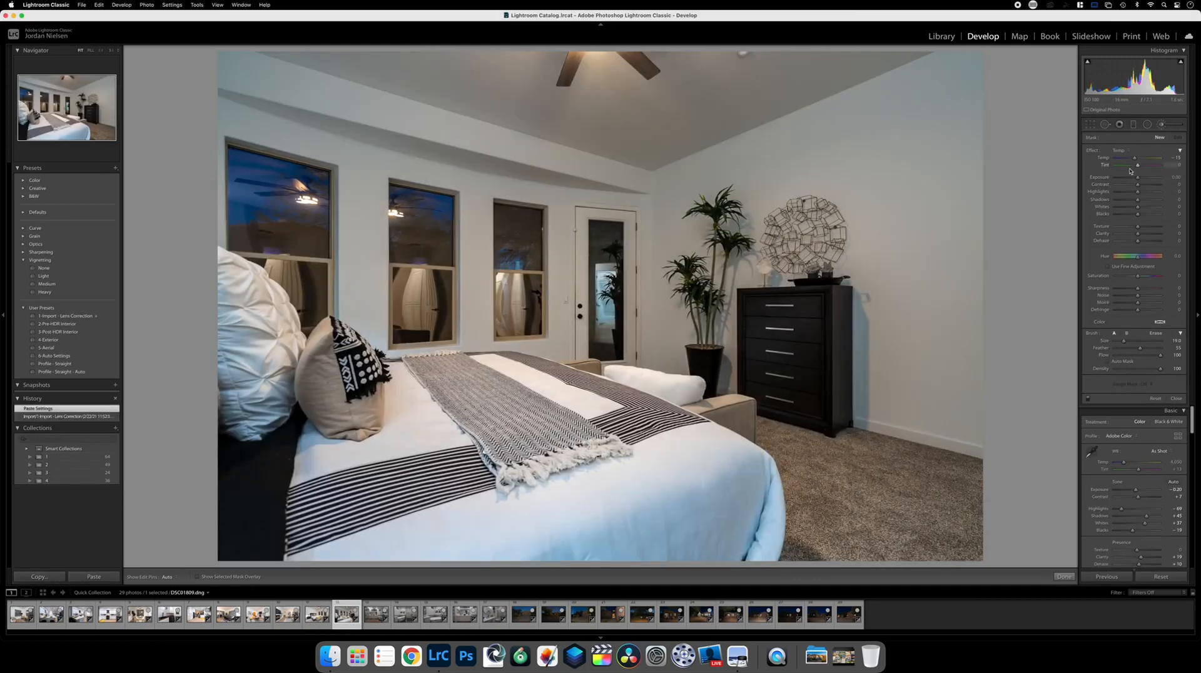
pyautogui.click(1160, 127)
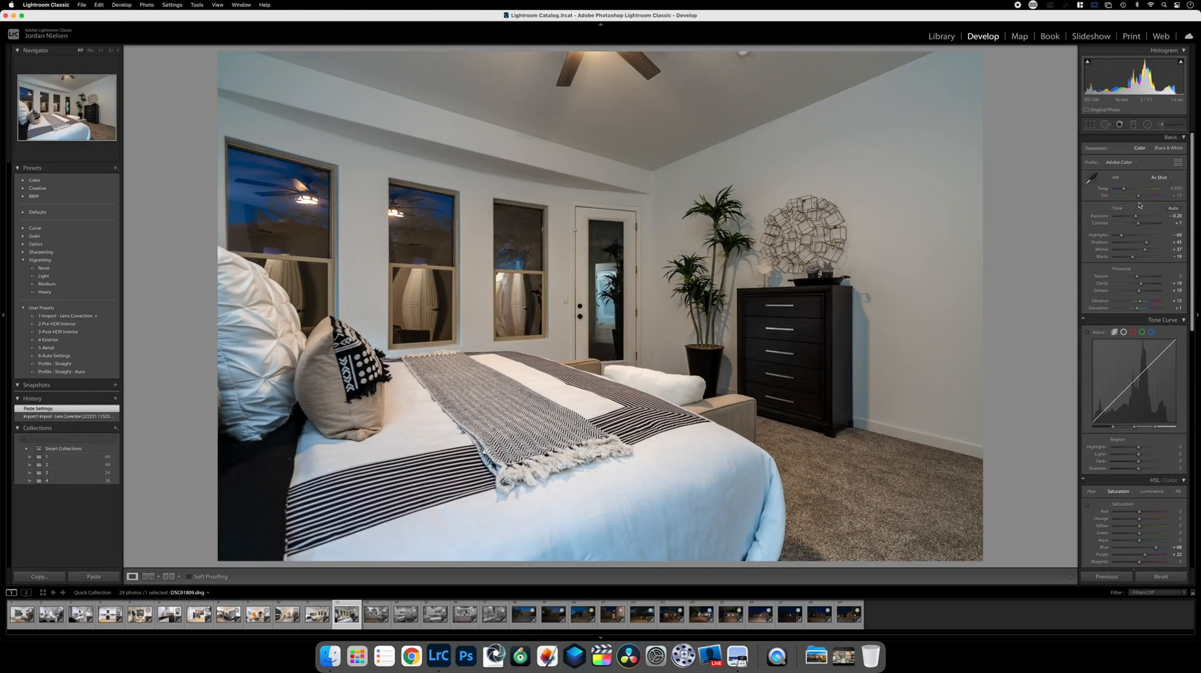
pyautogui.moveTo(1135, 217); pyautogui.dragTo(1138, 216)
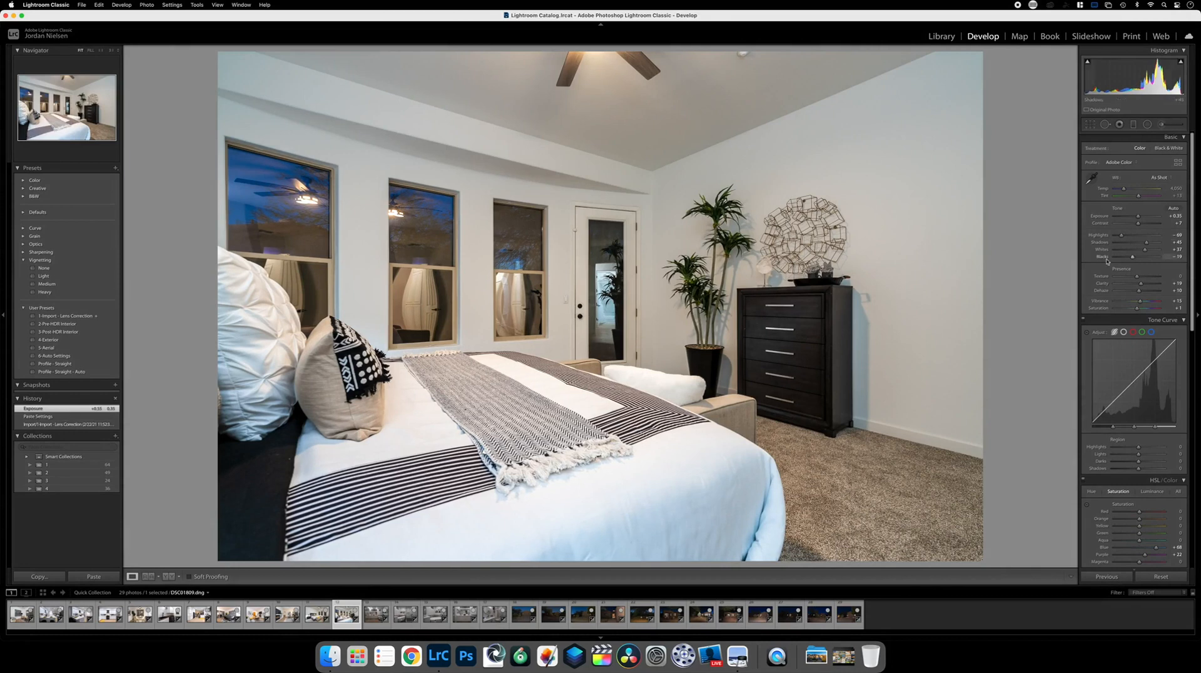
# - Paint over the blue-tinted white bedding with the Adjustment Brush, using a slightly warm Temp, to neutralize the color cast
pyautogui.click(1162, 125)
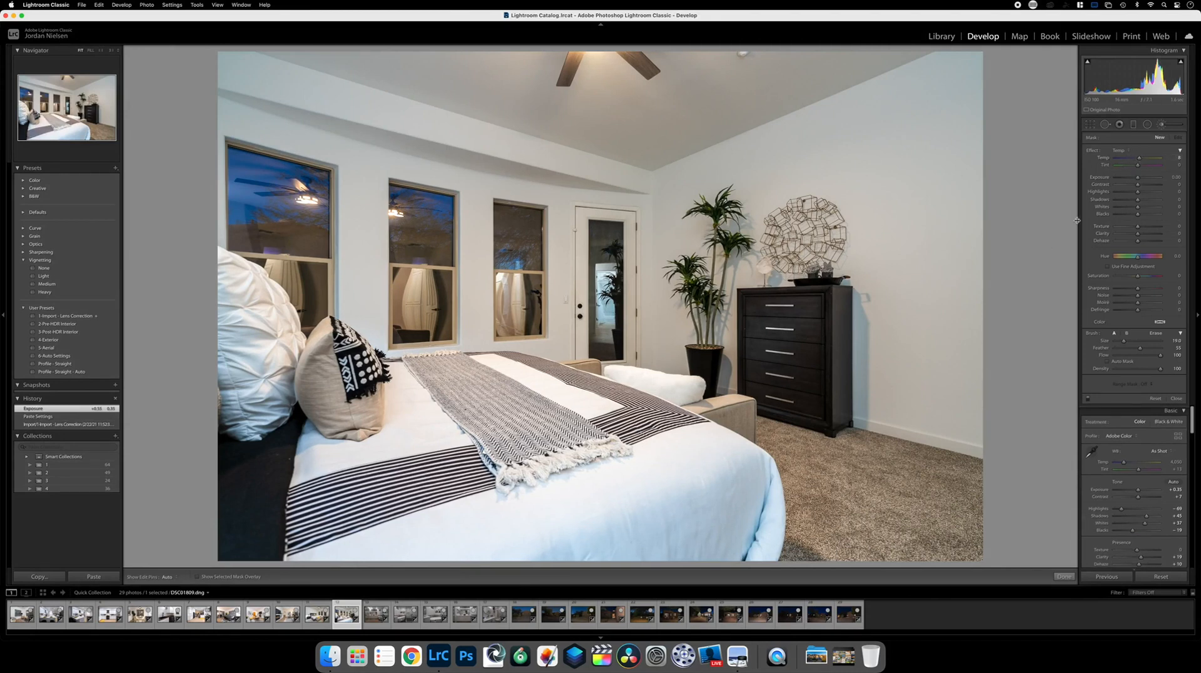
pyautogui.scroll(3, 688, 497)
pyautogui.moveTo(686, 493)
pyautogui.mouseDown()
pyautogui.moveTo(619, 523)
pyautogui.moveTo(475, 525)
pyautogui.moveTo(501, 523)
pyautogui.mouseUp()
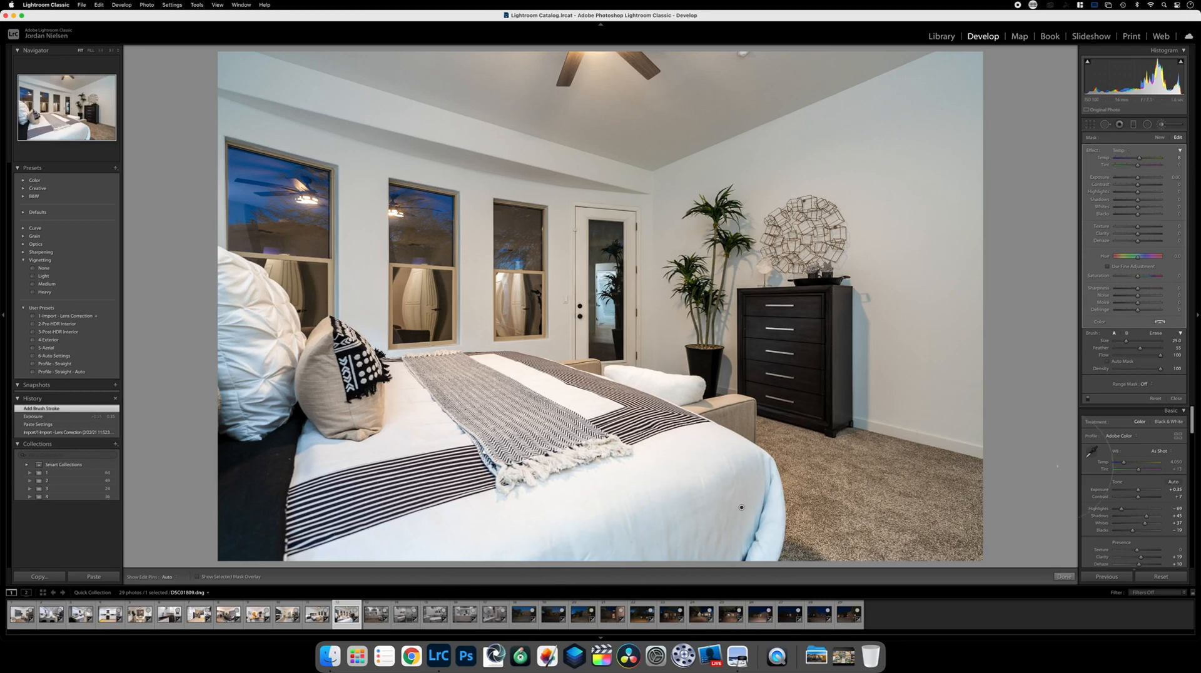
# - Auto-tone the wide bathroom photo with the glass shower door and raise its Exposure to +0.60
pyautogui.press('Right')
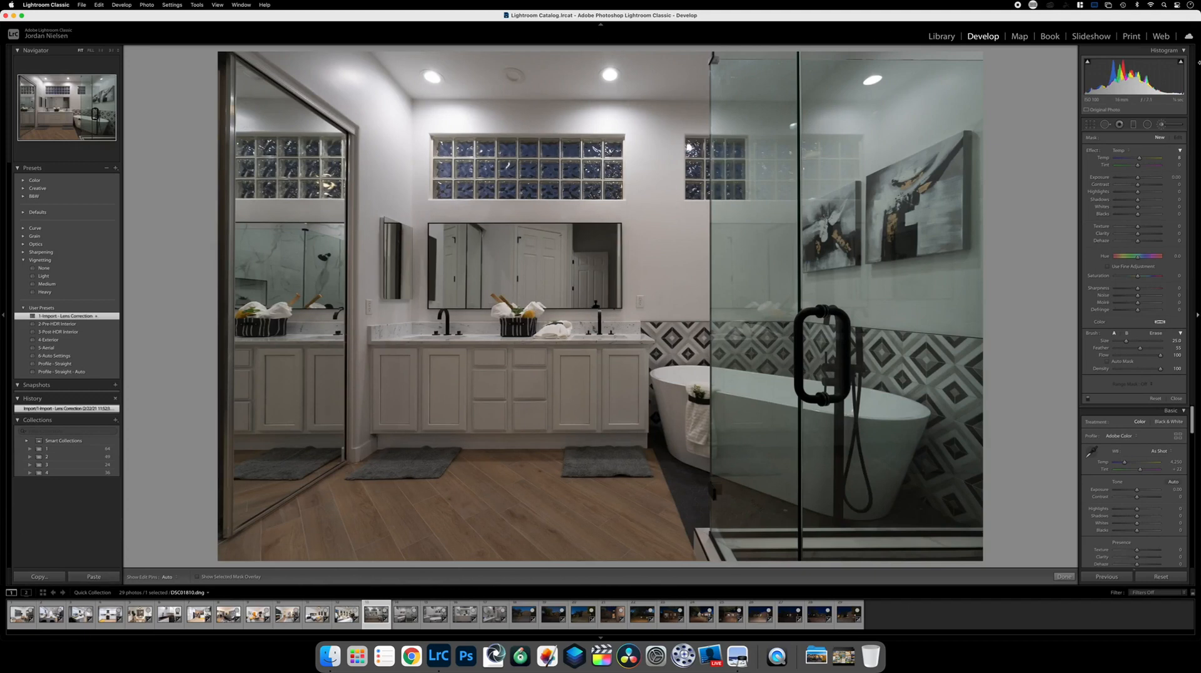
pyautogui.click(1162, 128)
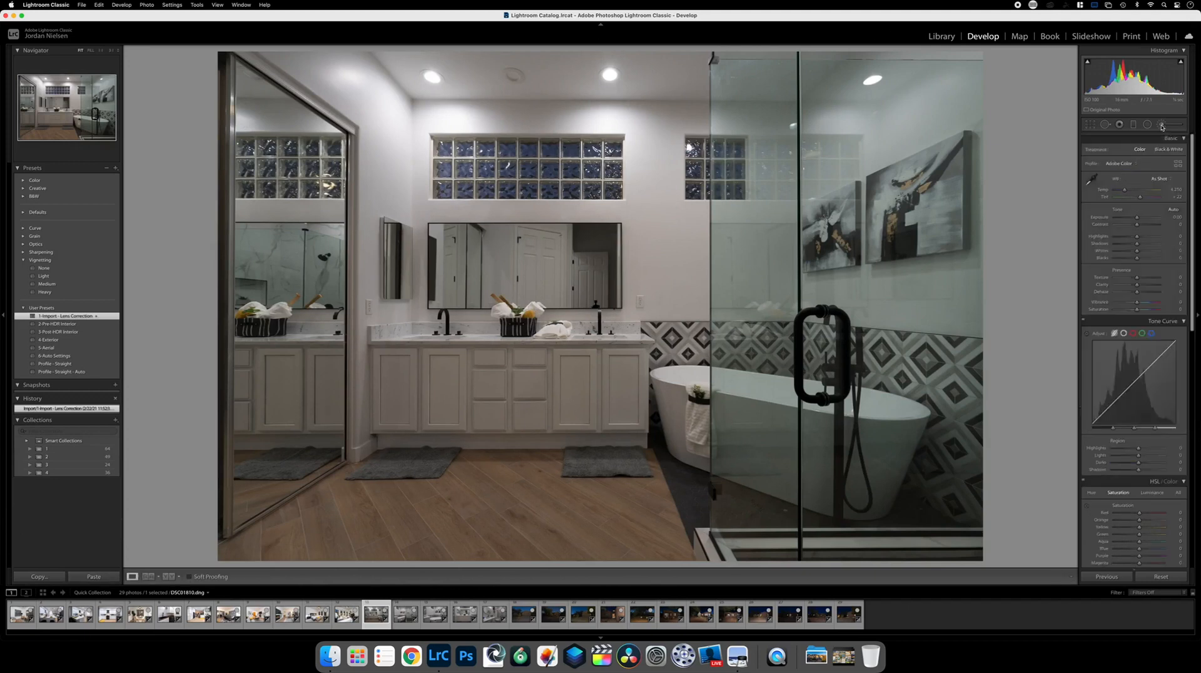
pyautogui.click(1177, 207)
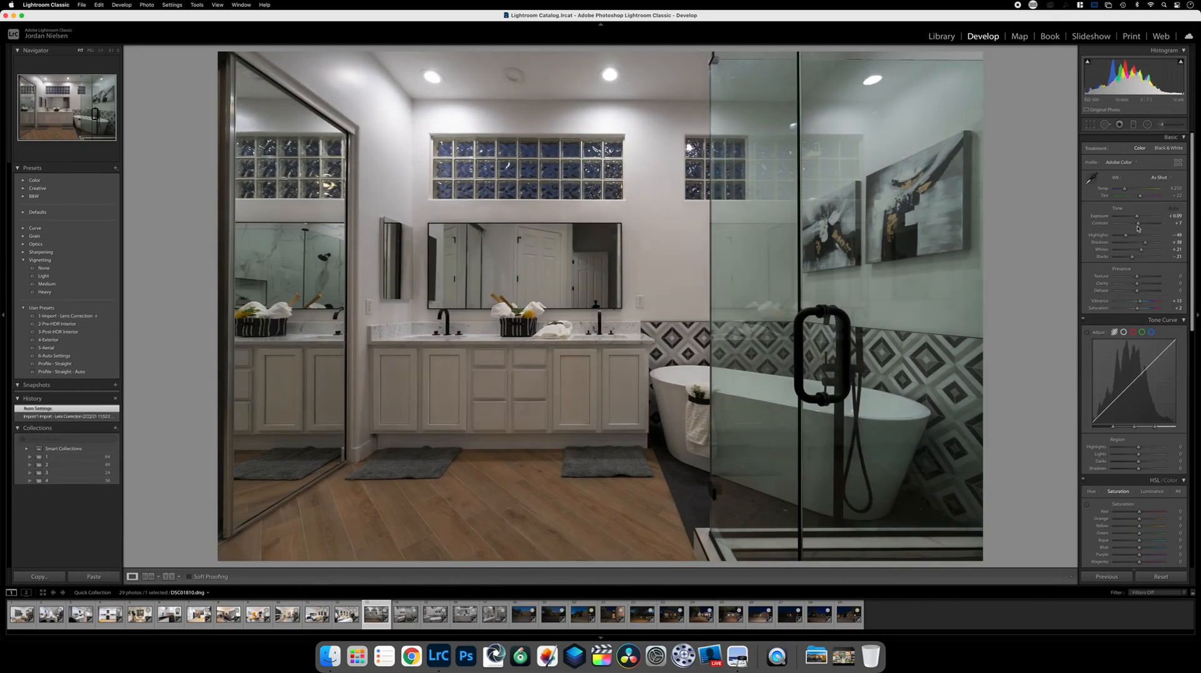
pyautogui.moveTo(1137, 217); pyautogui.dragTo(1139, 218)
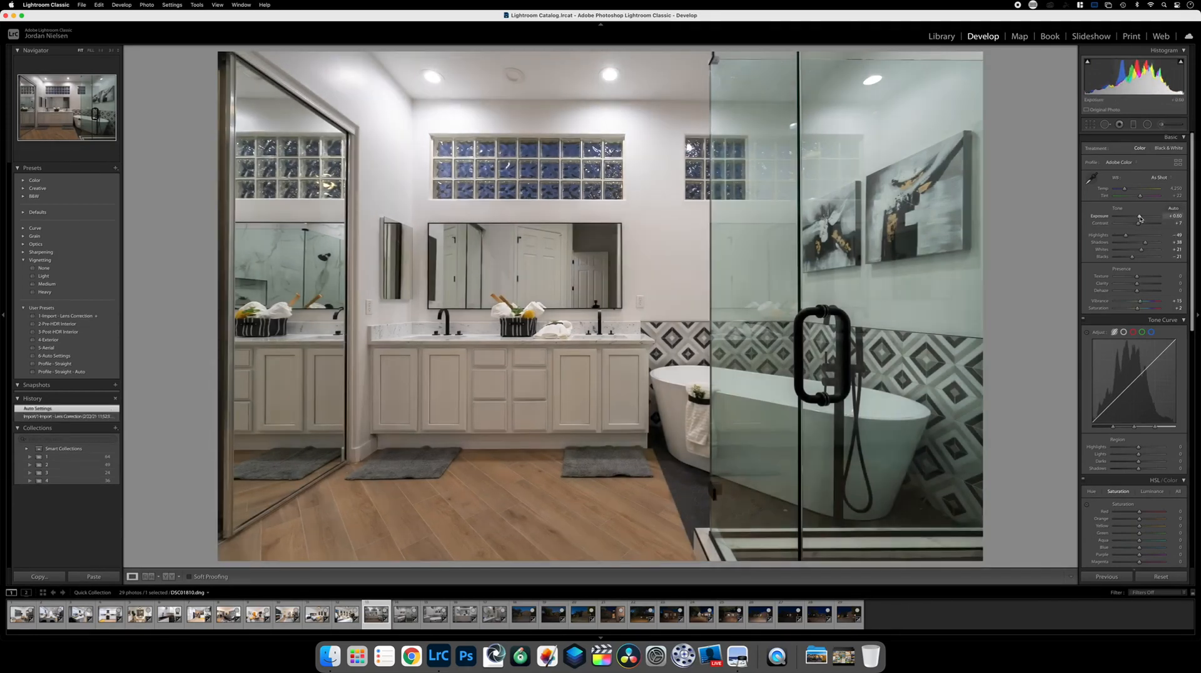
# - Neutralize the bathroom's white balance from the patterned tile beside the tub, and set Exposure to +0.80, Highlights to -63 and Clarity to +17
pyautogui.click(1091, 178)
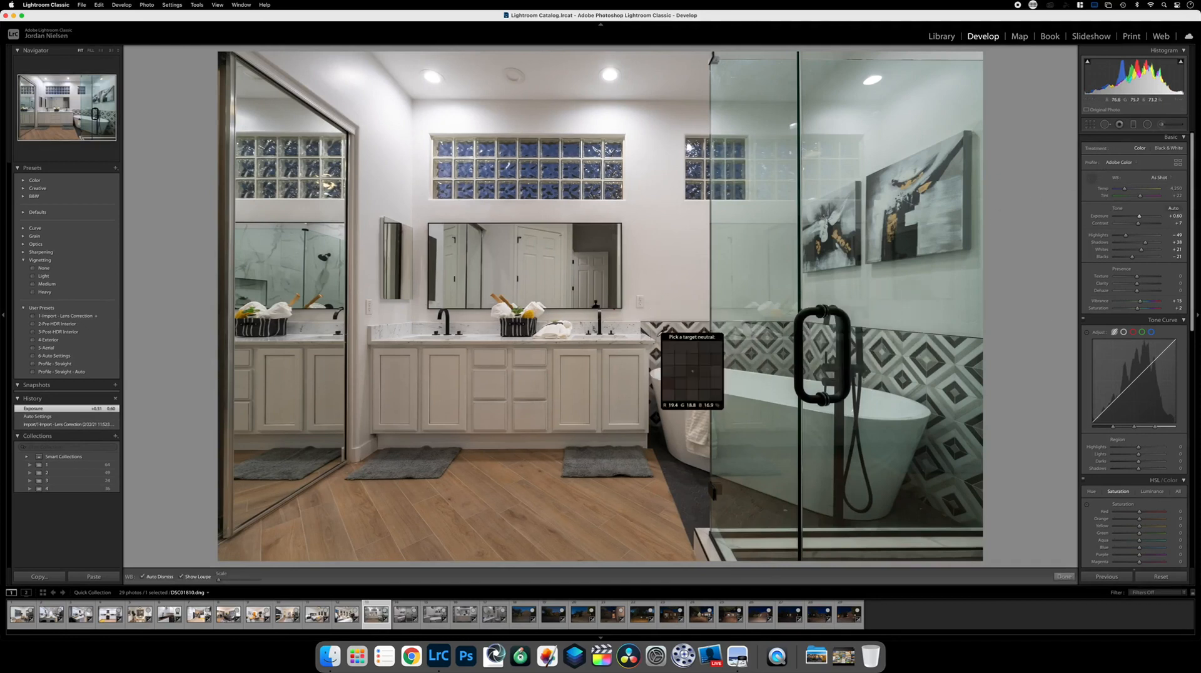
pyautogui.click(681, 367)
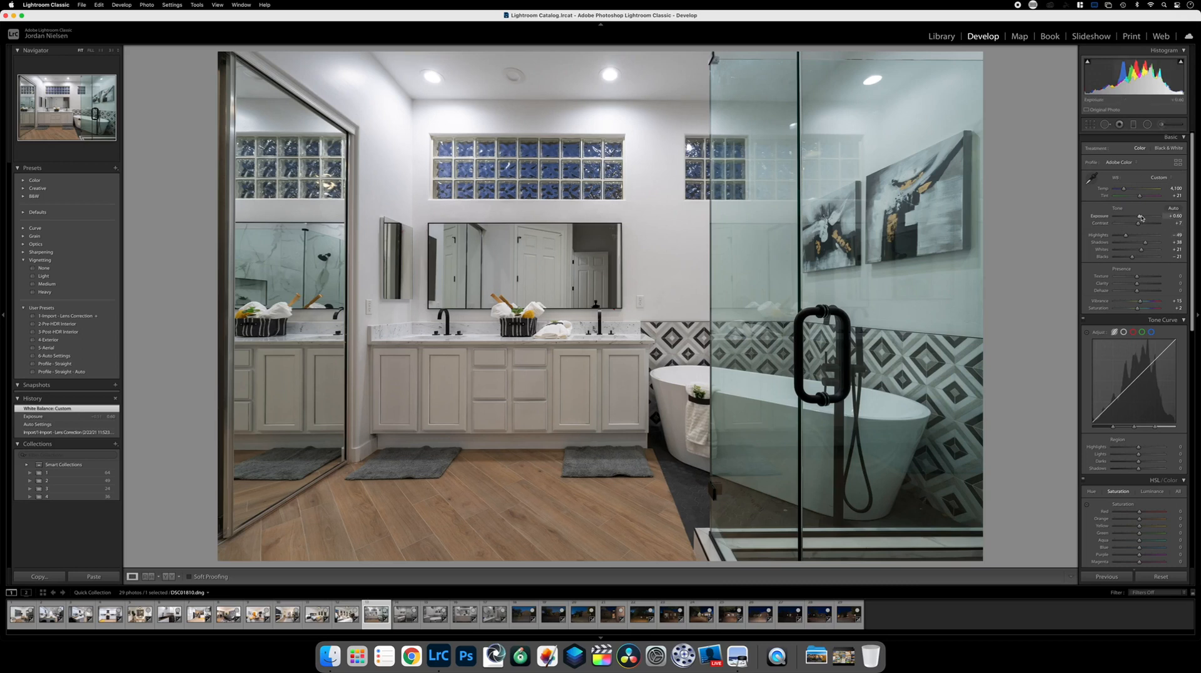
pyautogui.moveTo(1139, 217); pyautogui.dragTo(1141, 217)
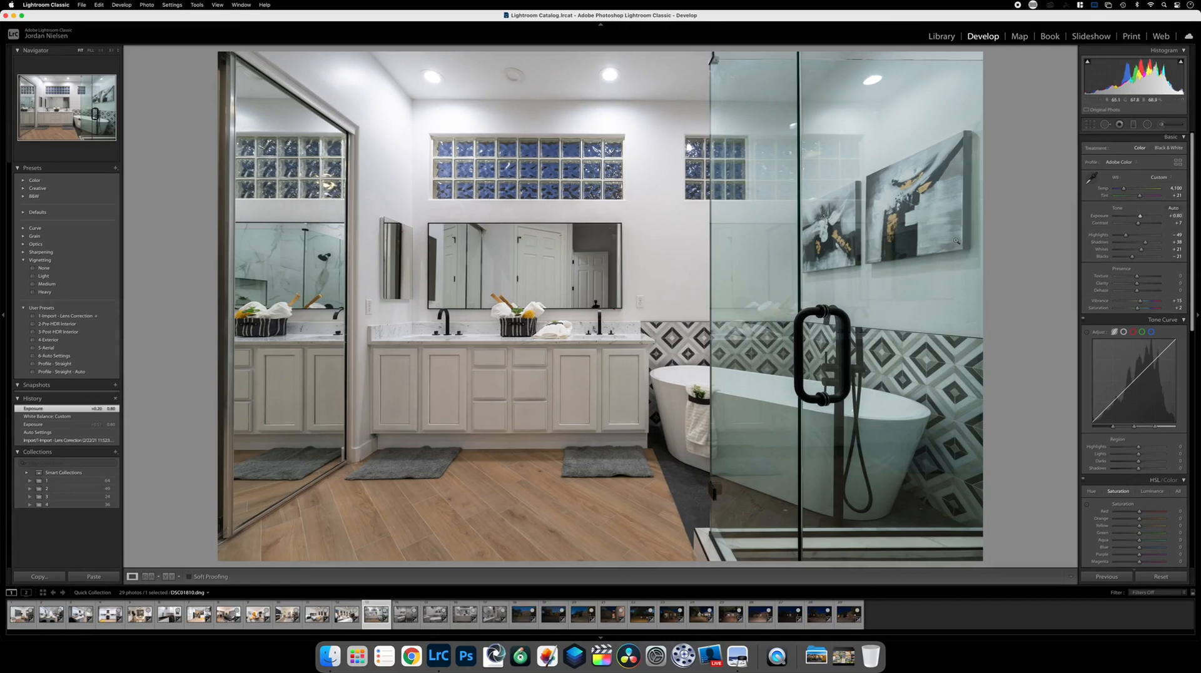
pyautogui.moveTo(1126, 235); pyautogui.dragTo(1123, 238)
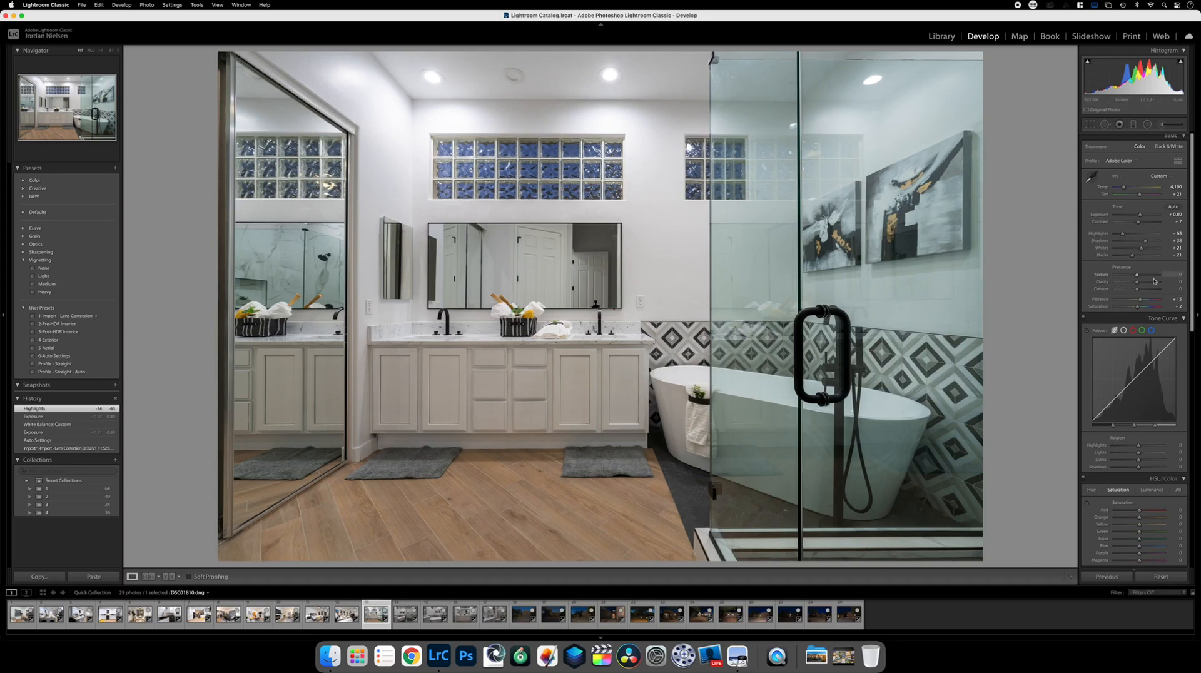
pyautogui.moveTo(1137, 283); pyautogui.dragTo(1139, 283)
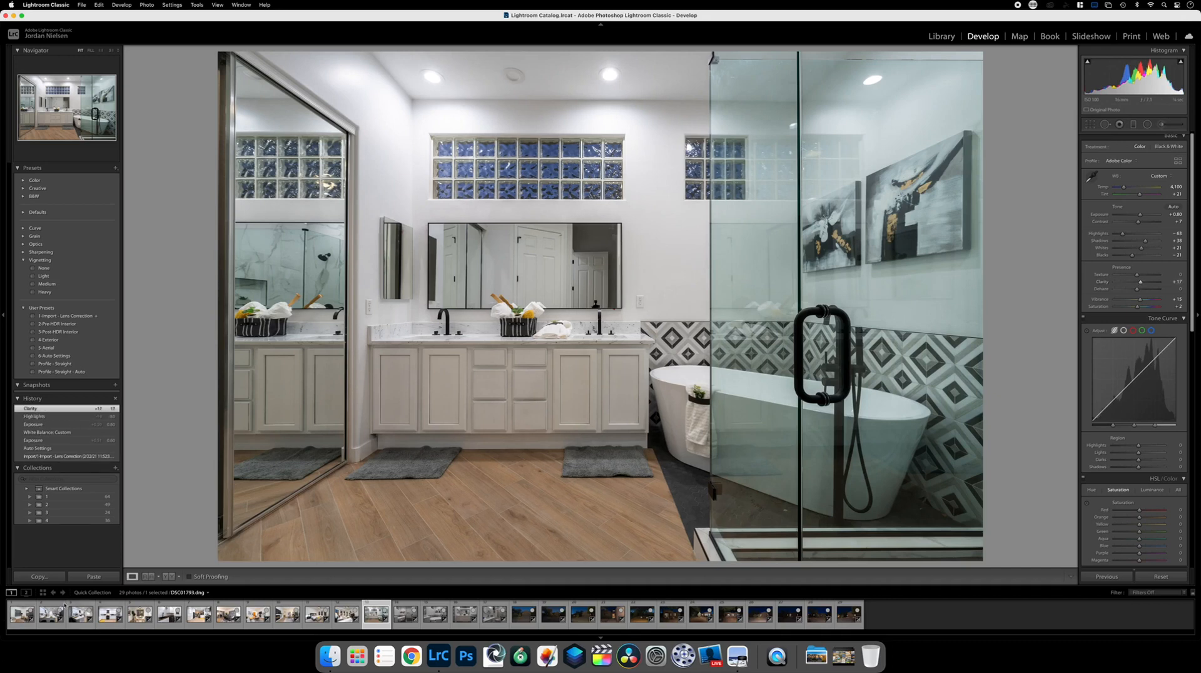
# - Copy the wide bathroom photo's develop settings onto the next photo of the tub and marble shower
pyautogui.click(50, 576)
pyautogui.press('Return')
pyautogui.press('Right')
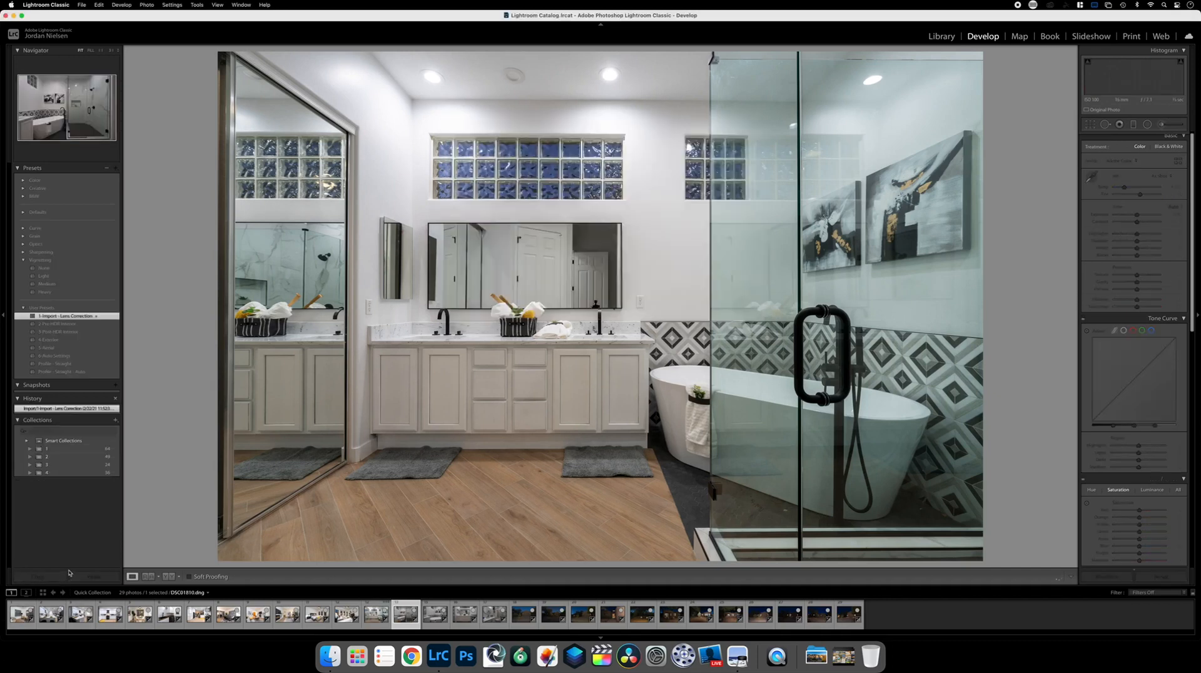
pyautogui.click(94, 576)
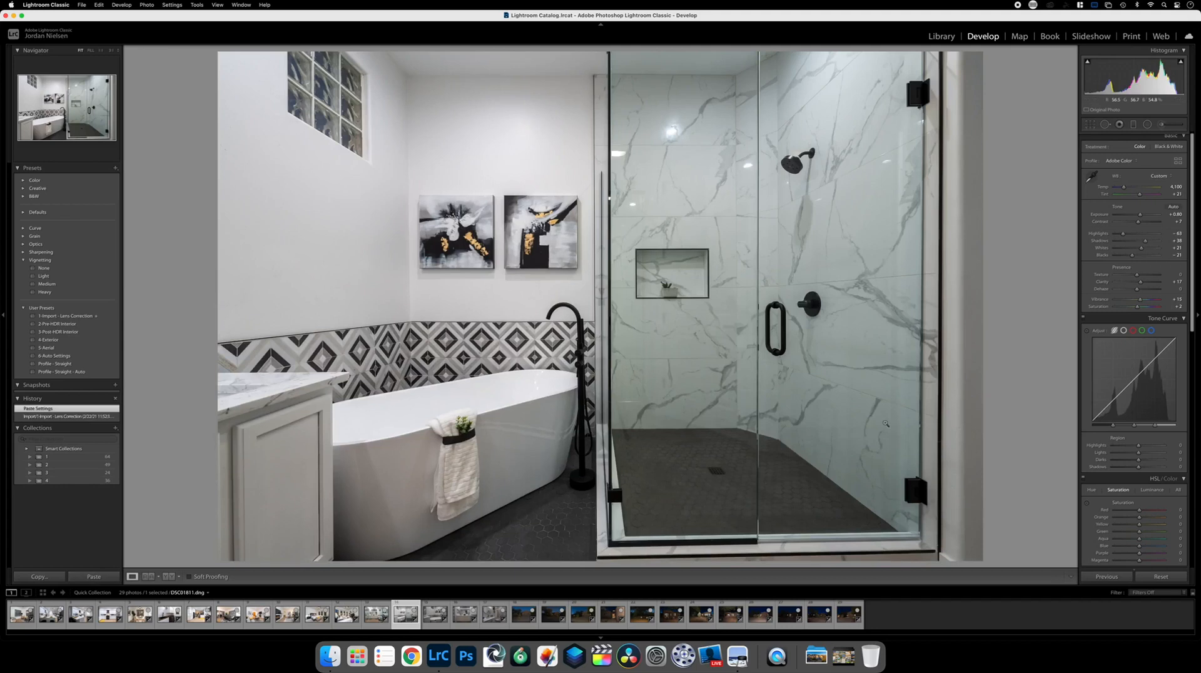
# - Correct the perspective of the wide bathroom photo and the tub-and-shower photo with Auto Upright
pyautogui.press('Left')
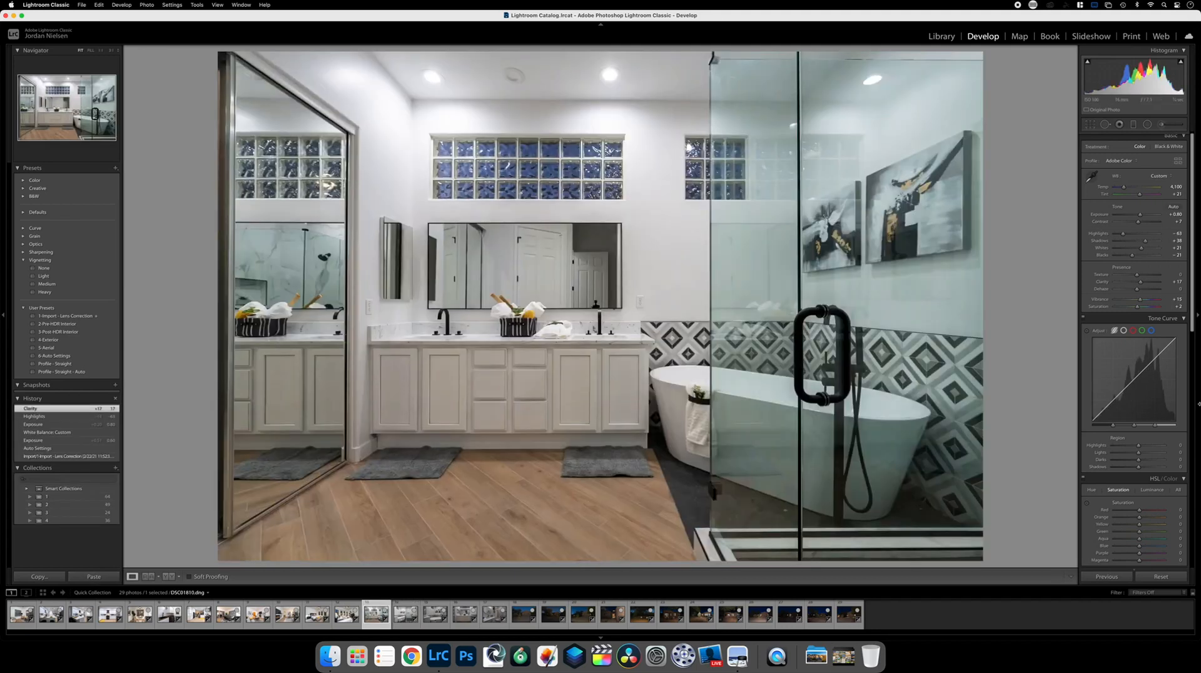
pyautogui.scroll(-10, 1151, 521)
pyautogui.scroll(-1, 1148, 524)
pyautogui.click(1137, 528)
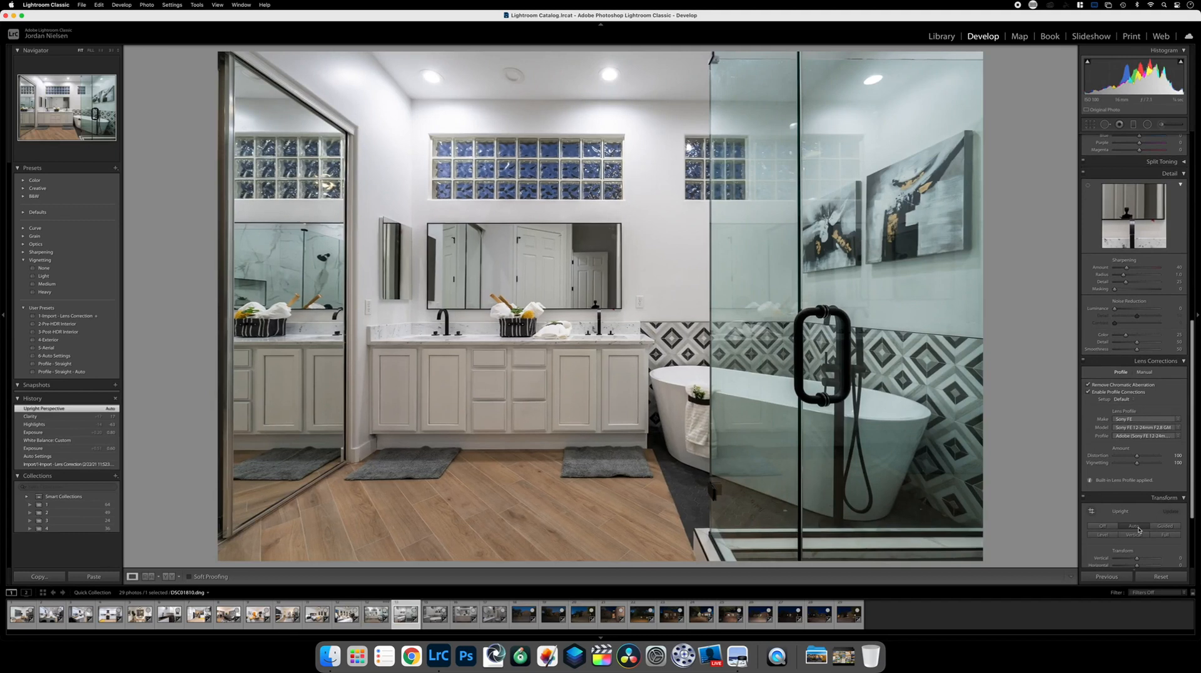
pyautogui.press('Right')
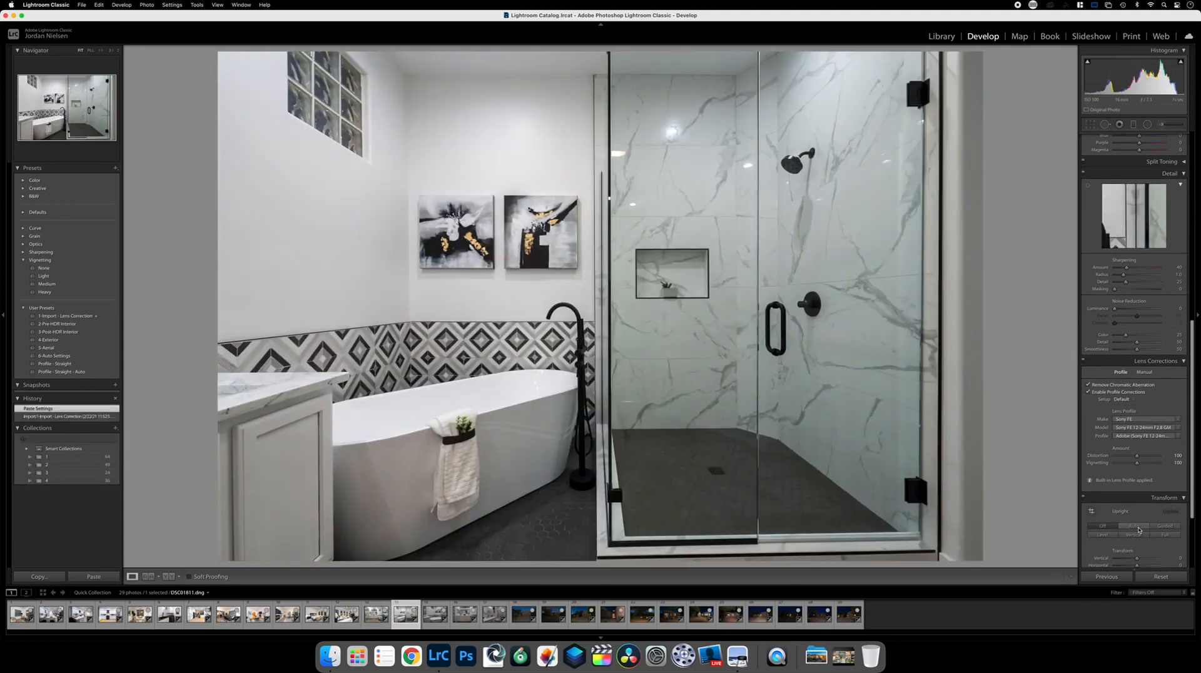
pyautogui.click(1138, 529)
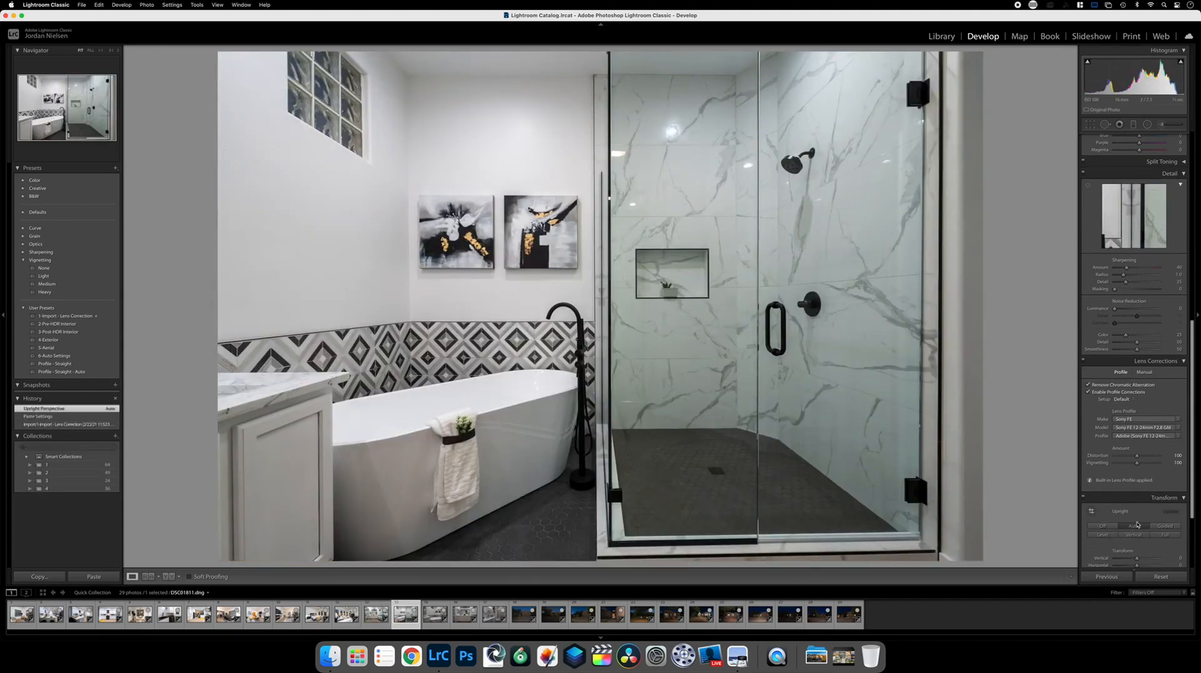
# - Paste the copied bathroom settings onto the bathtub close-up and the double-vanity photo
pyautogui.scroll(5, 1126, 336)
pyautogui.press('Right')
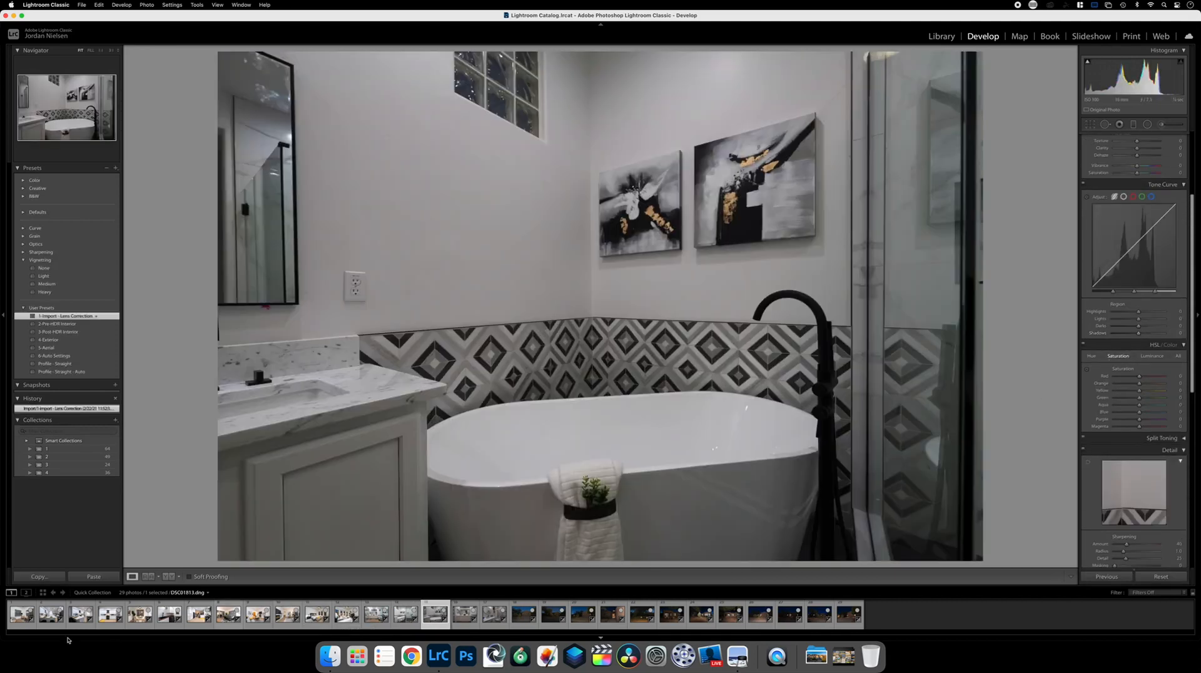
pyautogui.click(93, 576)
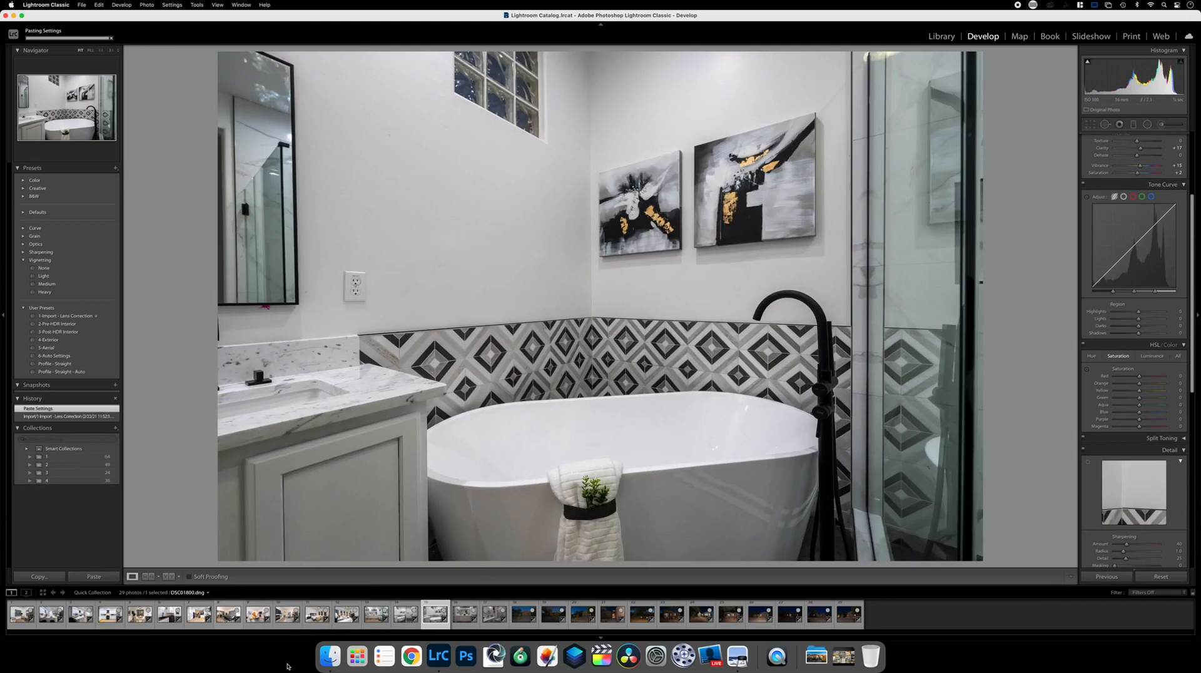
pyautogui.press('Right')
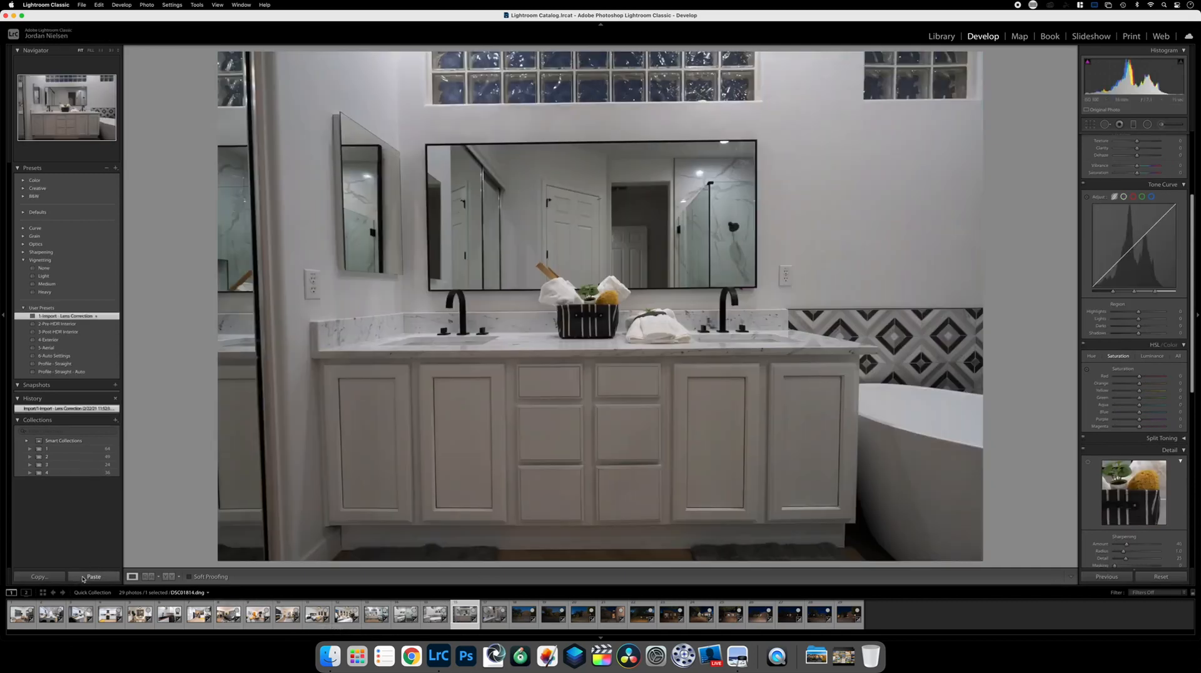
pyautogui.click(119, 574)
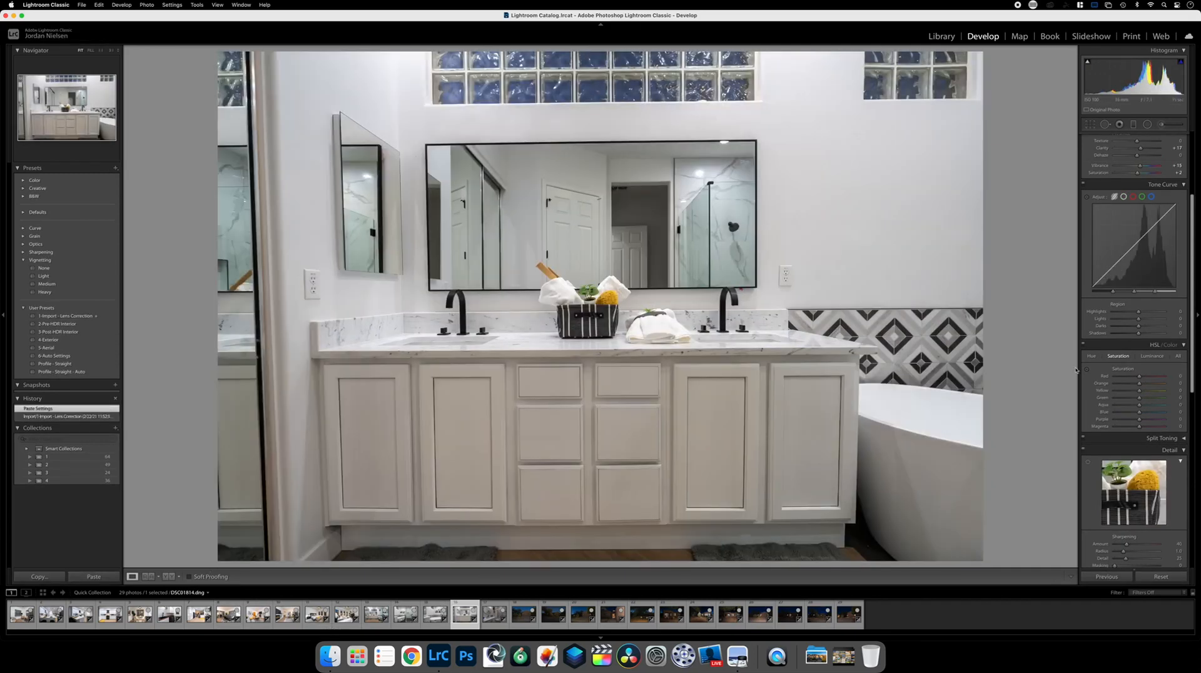
# - Straighten the double-vanity photo with Auto Upright and move on to the photo of the bathroom with the round mirror
pyautogui.scroll(-10, 1140, 486)
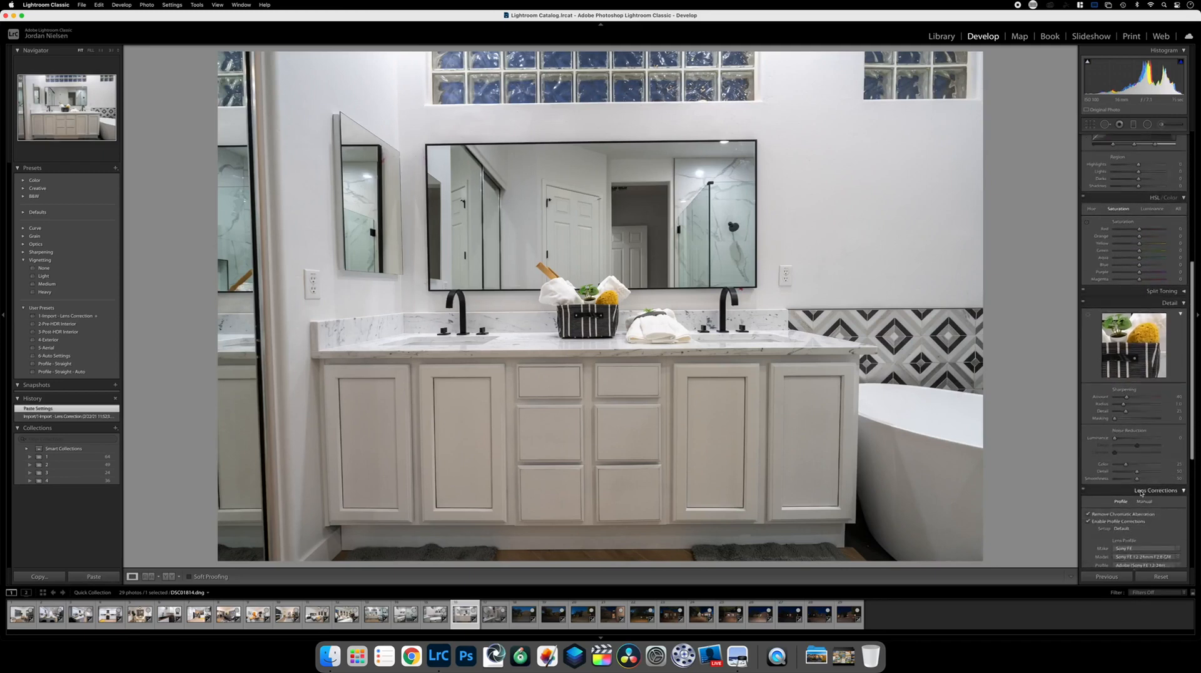
pyautogui.click(1133, 449)
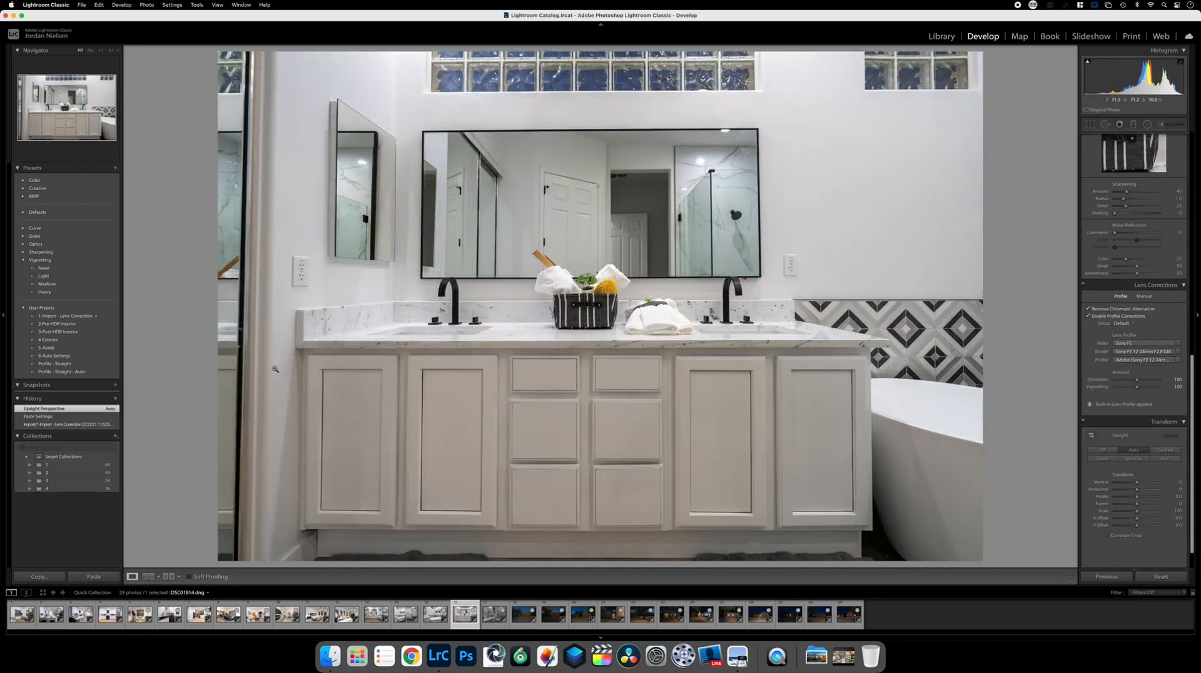
pyautogui.press('Right')
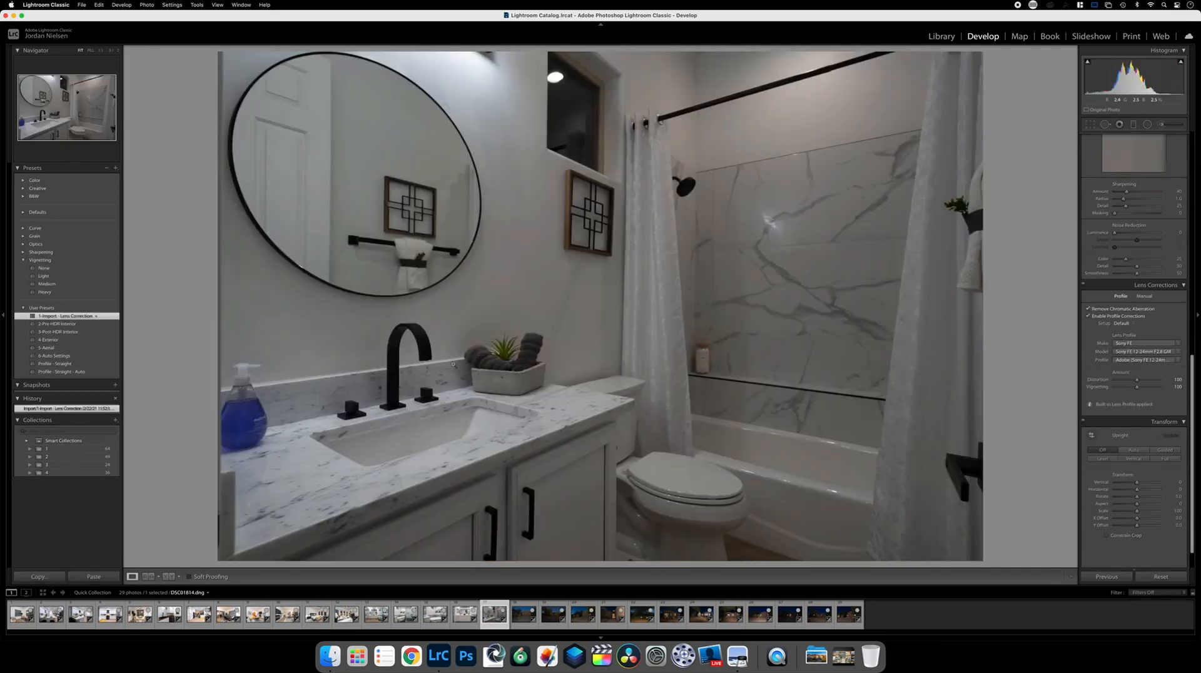
# - Paste the copied settings onto the bathroom photo and correct it with white balance sampled from the toilet and +1.20 exposure
pyautogui.click(94, 576)
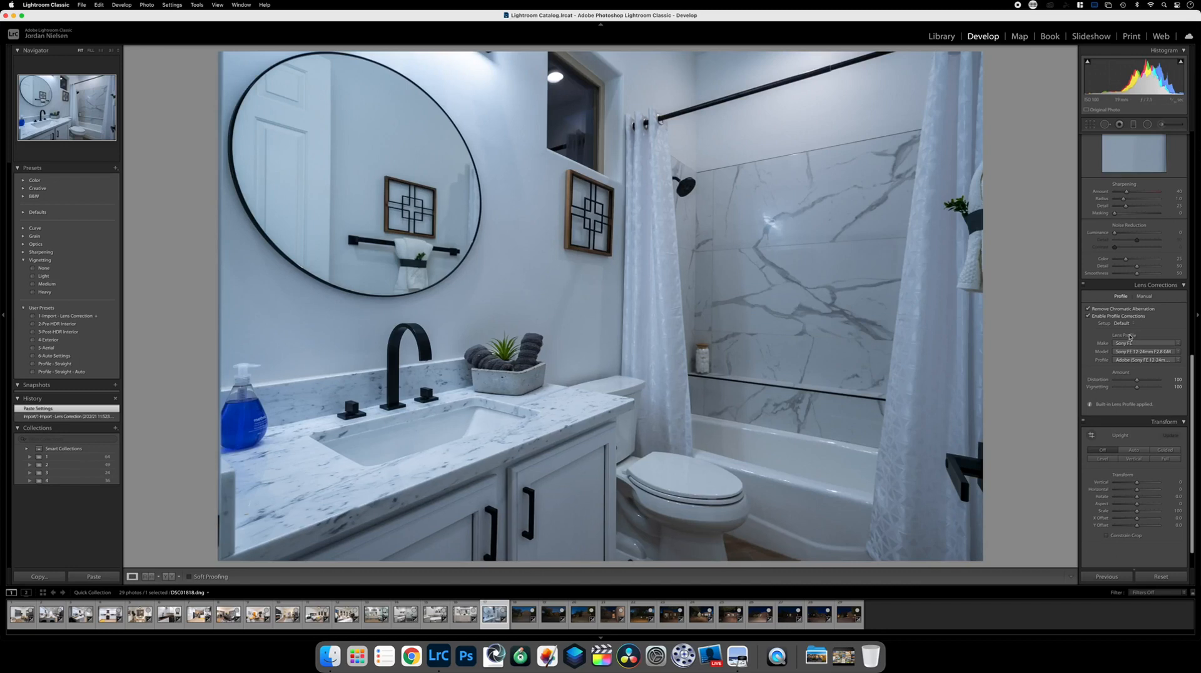
pyautogui.scroll(10, 1130, 337)
pyautogui.click(1091, 181)
pyautogui.click(719, 501)
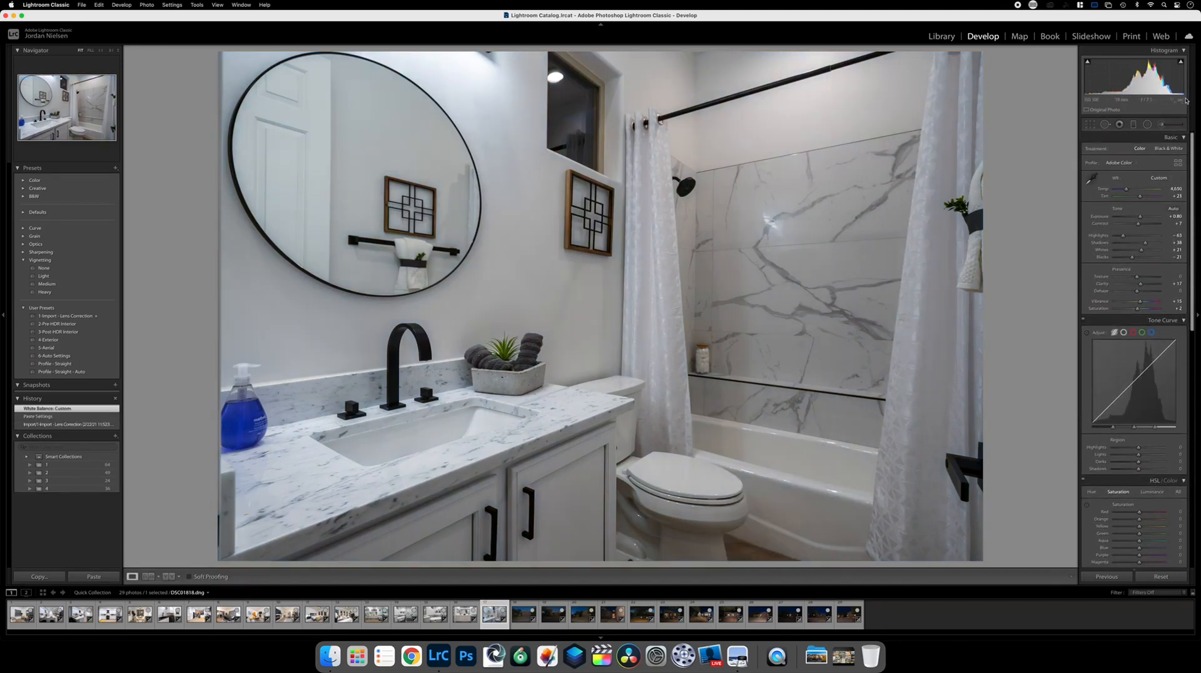
pyautogui.moveTo(1140, 217); pyautogui.dragTo(1142, 217)
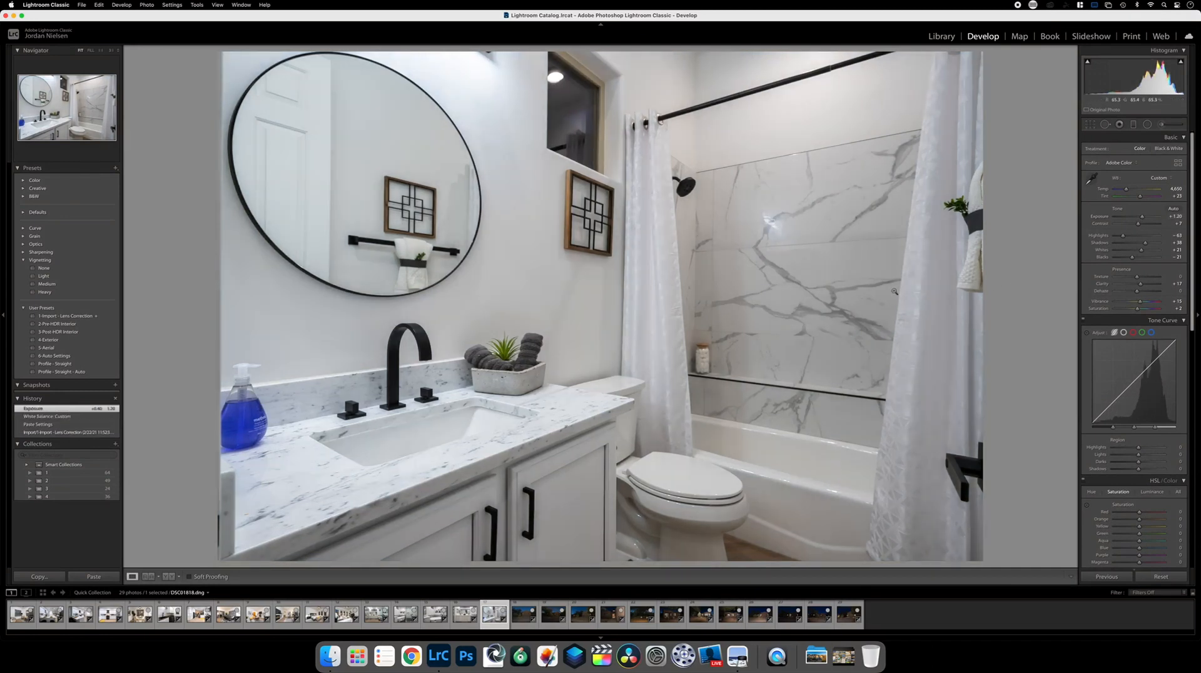
# - Apply auto settings to the next photo, the straight-on garage exterior, and adjust exposure to +0.80 and highlights to -63
pyautogui.press('Right')
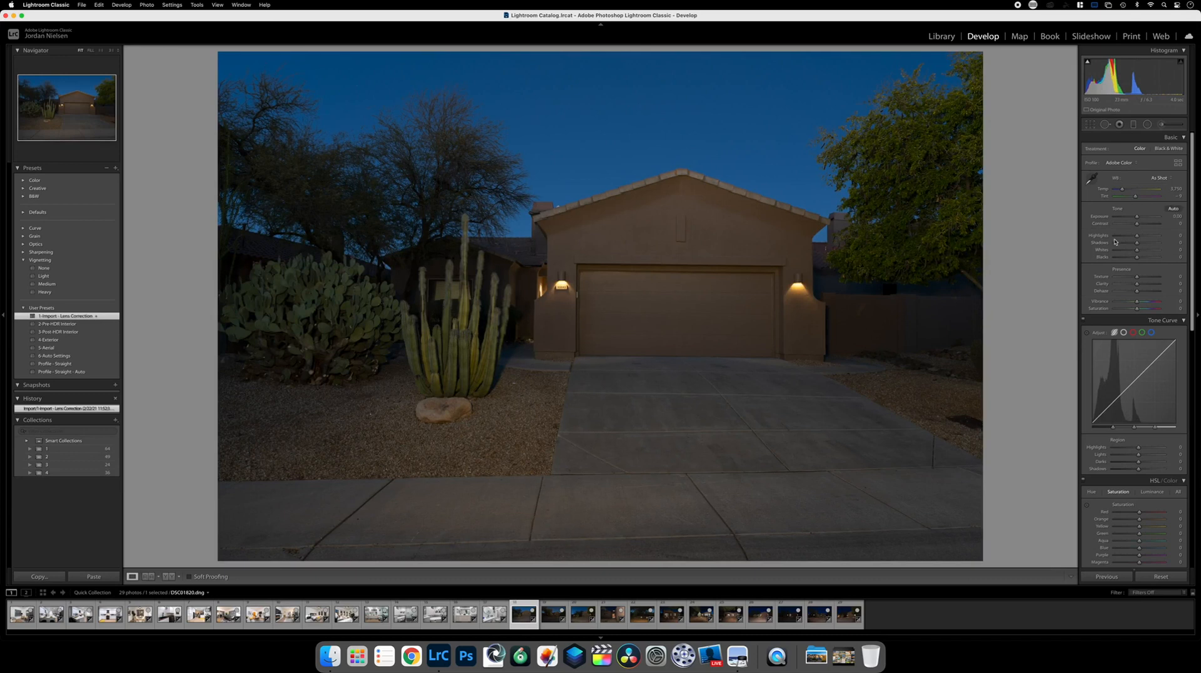
pyautogui.press('super+u')
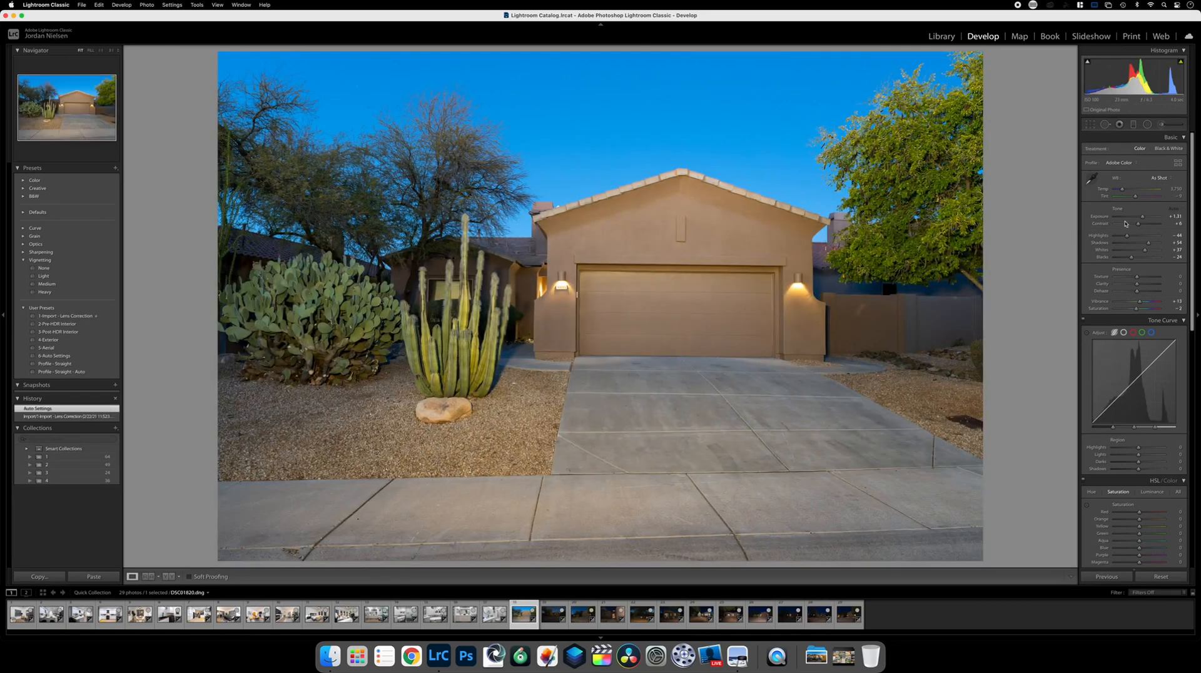
pyautogui.moveTo(1143, 218); pyautogui.dragTo(1141, 219)
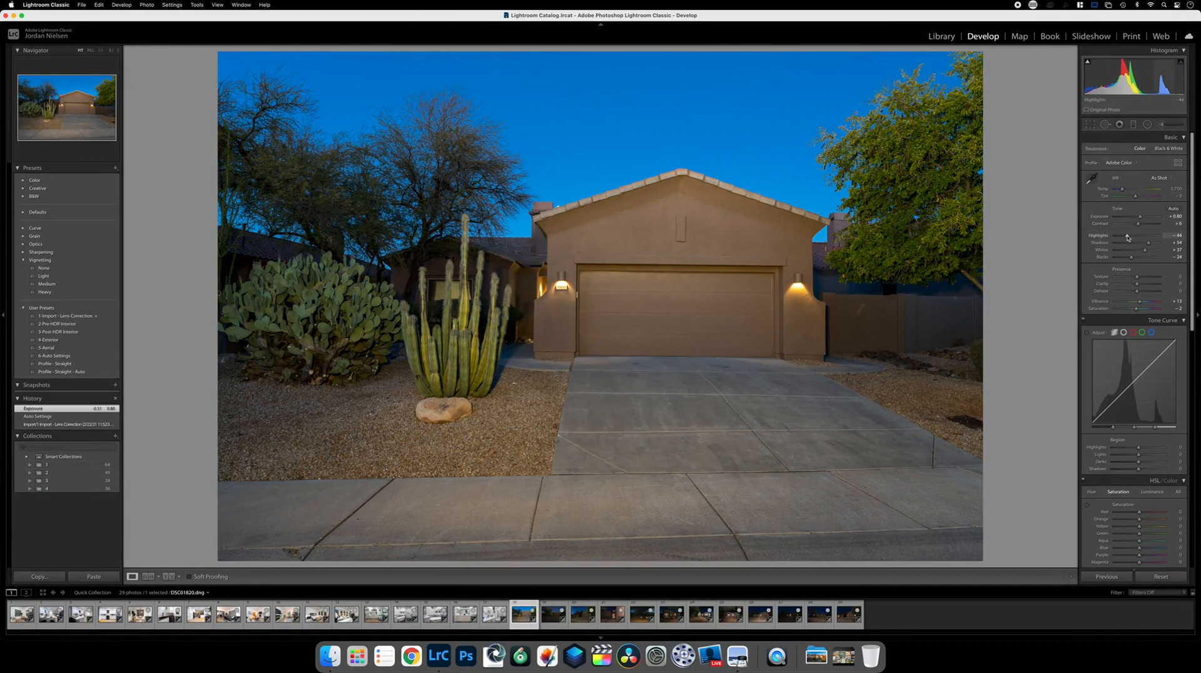
pyautogui.moveTo(1127, 237); pyautogui.dragTo(1123, 237)
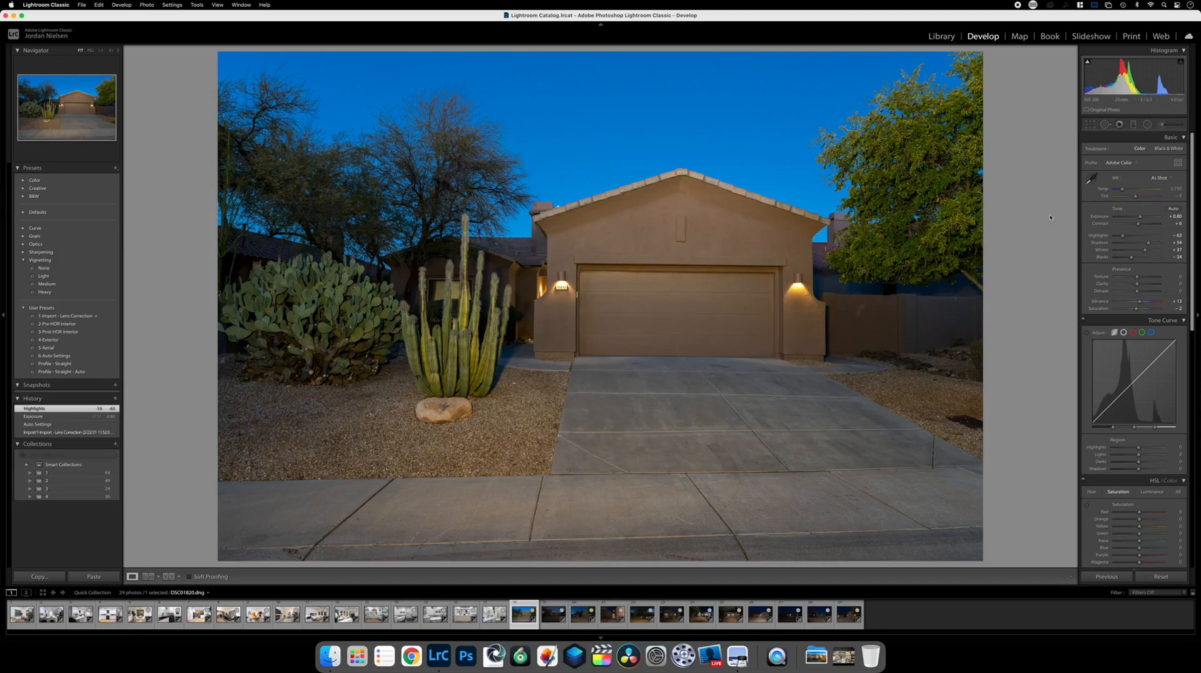
pyautogui.moveTo(1139, 218); pyautogui.dragTo(1138, 219)
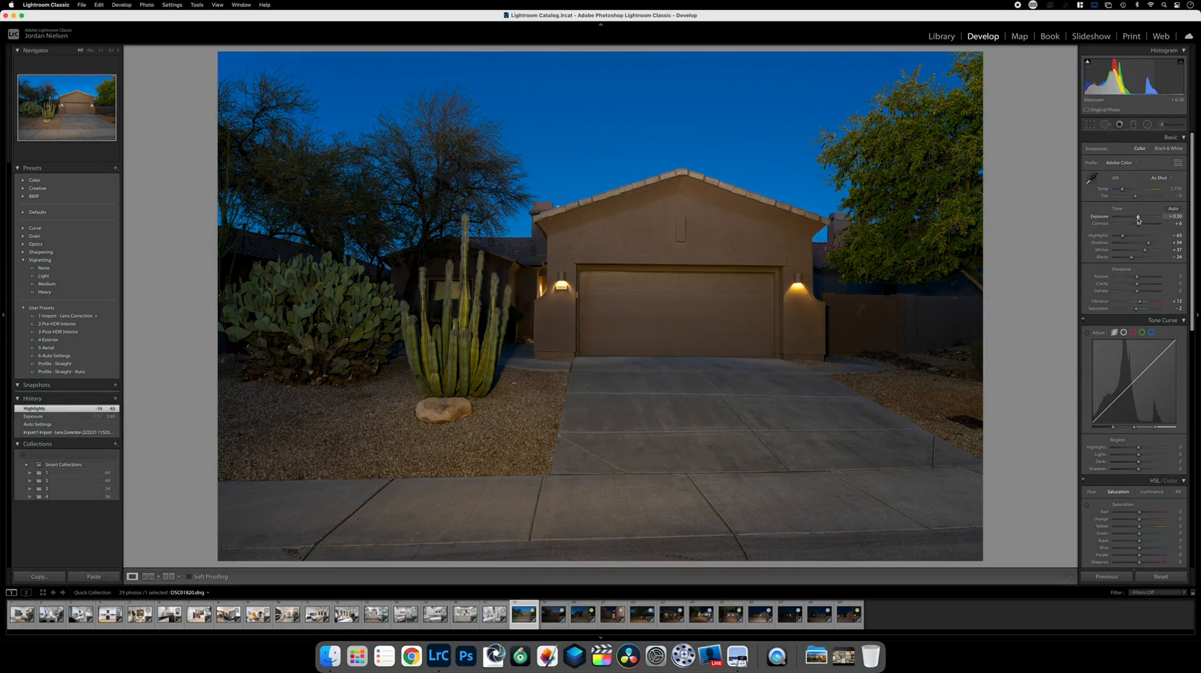
pyautogui.moveTo(1138, 219); pyautogui.dragTo(1140, 218)
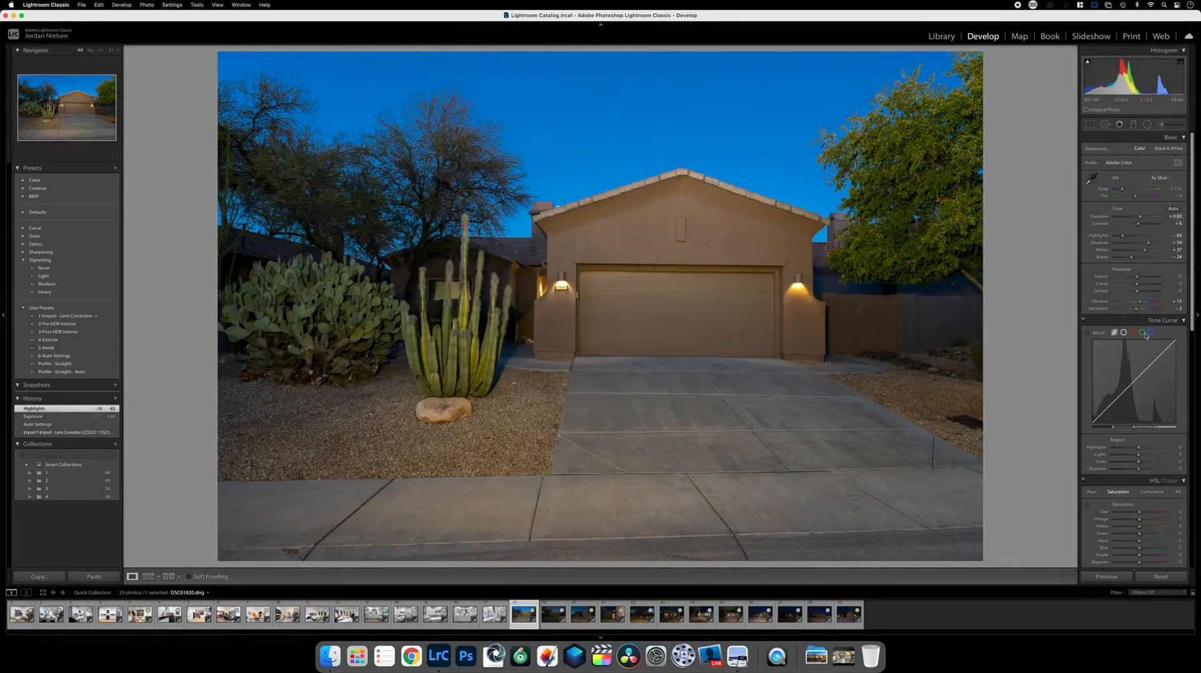
# - Darken the sidewalk across the foreground using a large adjustment brush with exposure at -0.49
pyautogui.click(1162, 125)
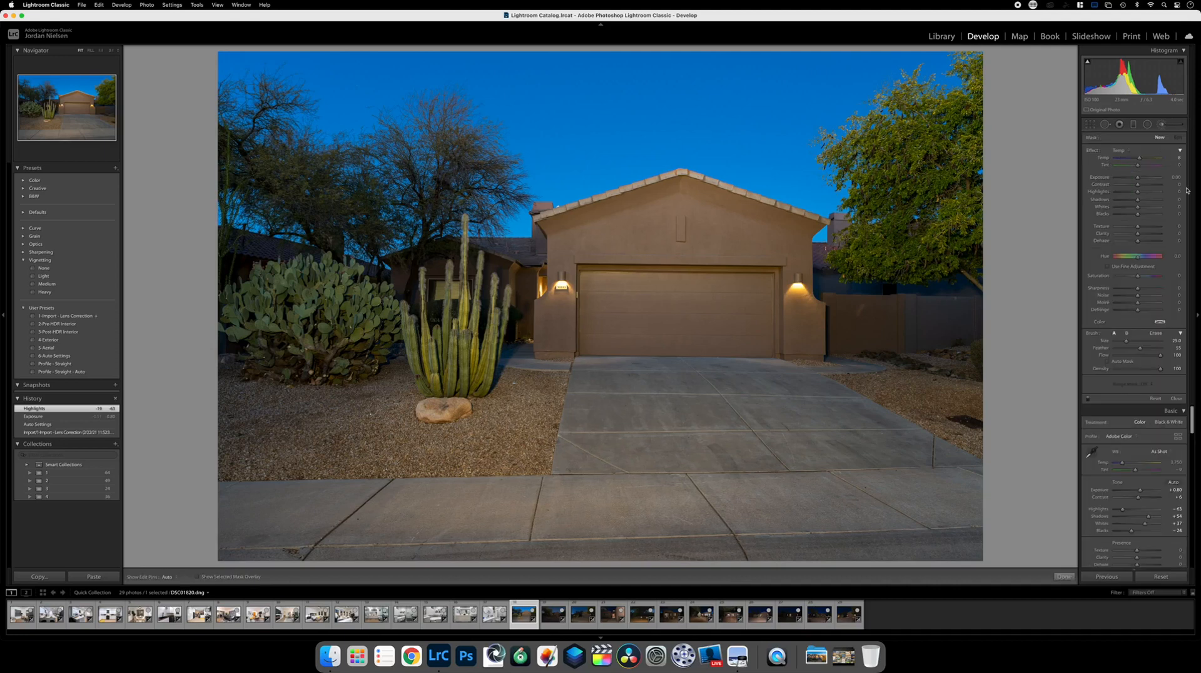
pyautogui.click(1128, 151)
pyautogui.click(1128, 164)
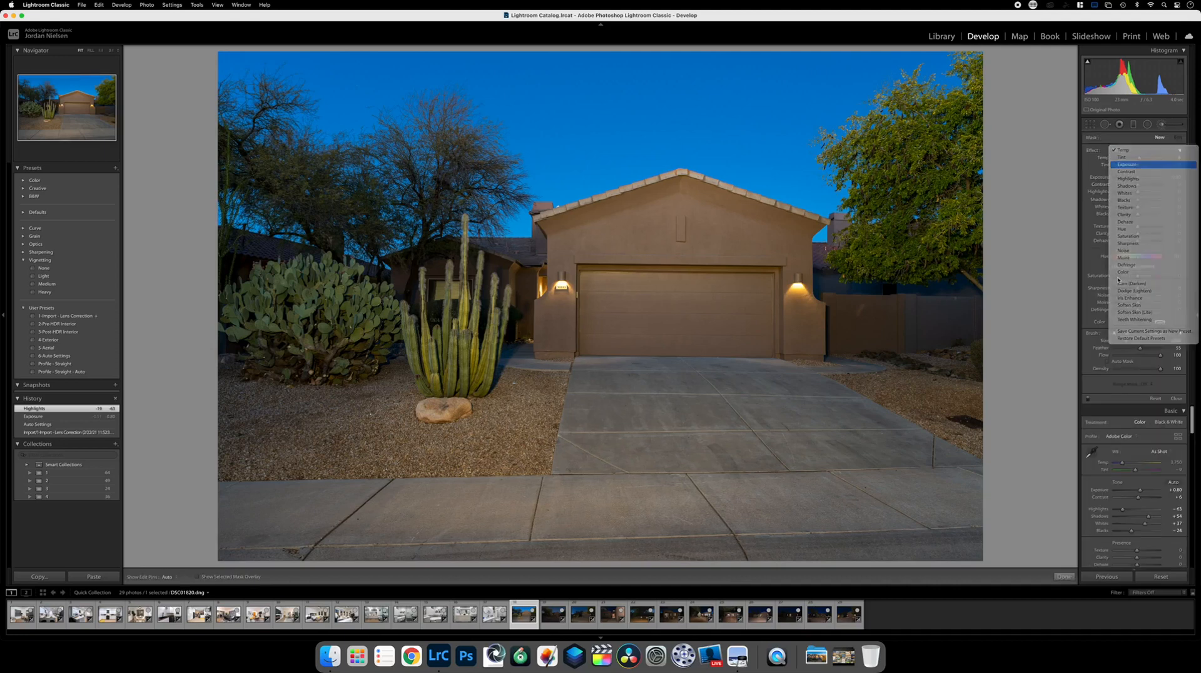
pyautogui.press(']')
pyautogui.press(']')
pyautogui.press(']')
pyautogui.press(']')
pyautogui.press(']')
pyautogui.press(']')
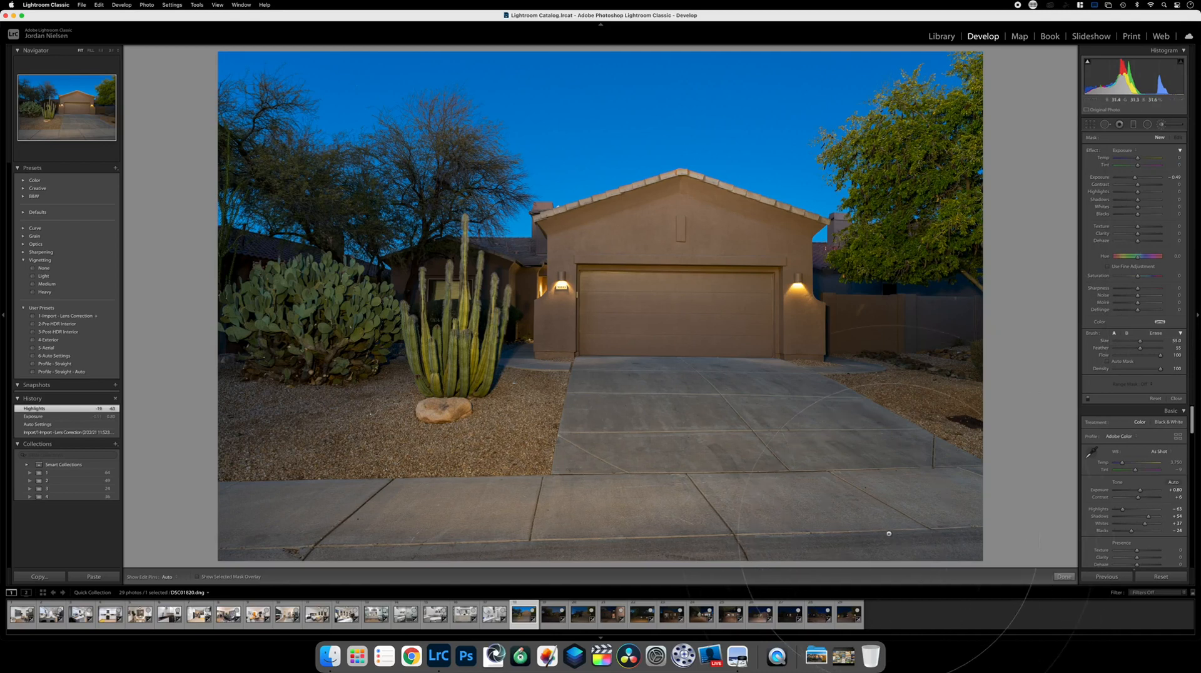
pyautogui.press('[')
pyautogui.moveTo(908, 539)
pyautogui.mouseDown()
pyautogui.moveTo(626, 512)
pyautogui.moveTo(300, 519)
pyautogui.moveTo(2, 546)
pyautogui.mouseUp()
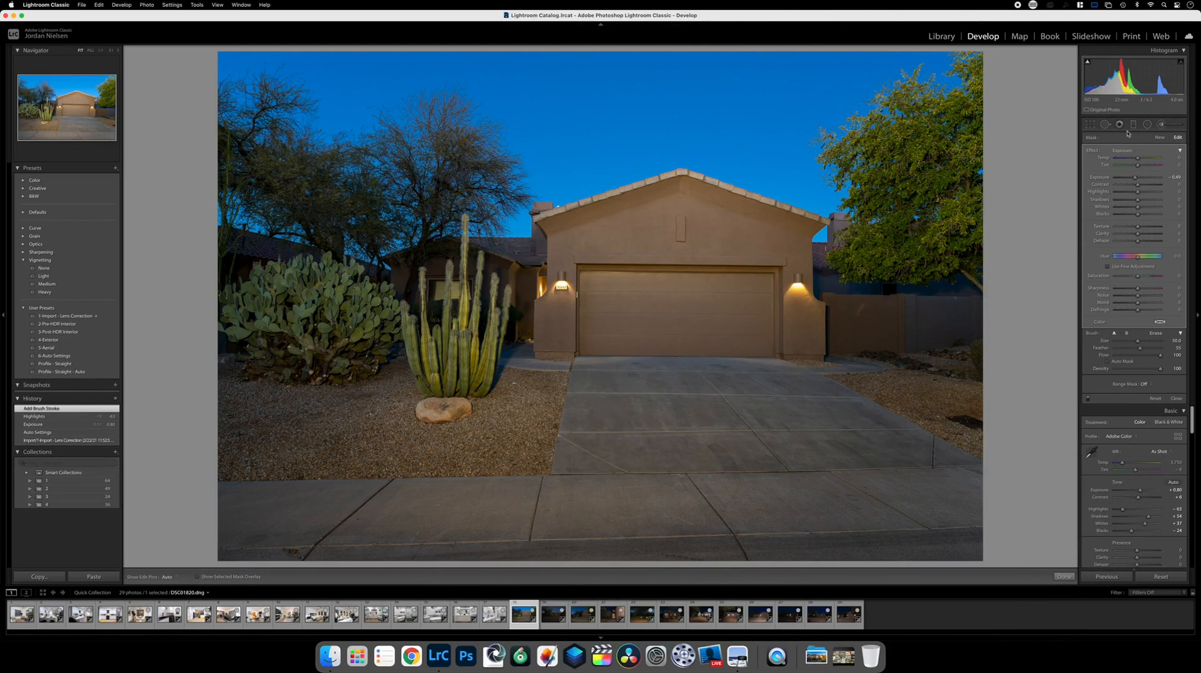
pyautogui.click(1167, 127)
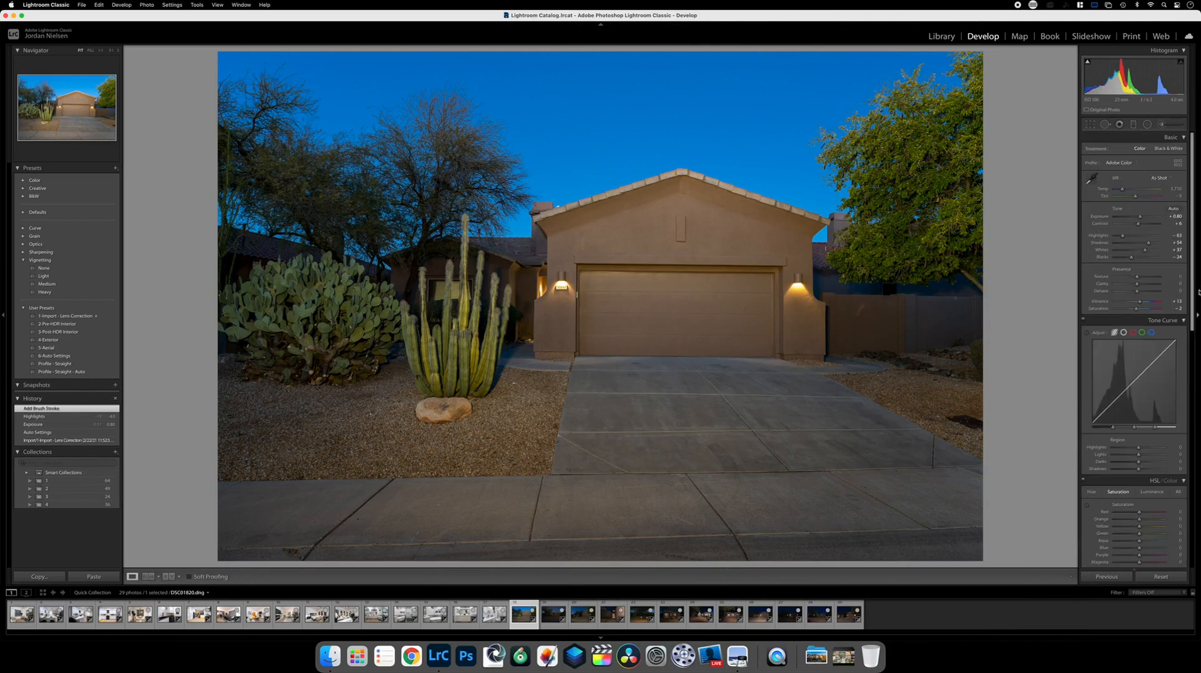
# - Darken the sky with a targeted luminance adjustment, lowering the blue luminance to -47
pyautogui.scroll(-1, 1134, 376)
pyautogui.click(1154, 478)
pyautogui.click(1087, 490)
pyautogui.moveTo(746, 114); pyautogui.dragTo(747, 143)
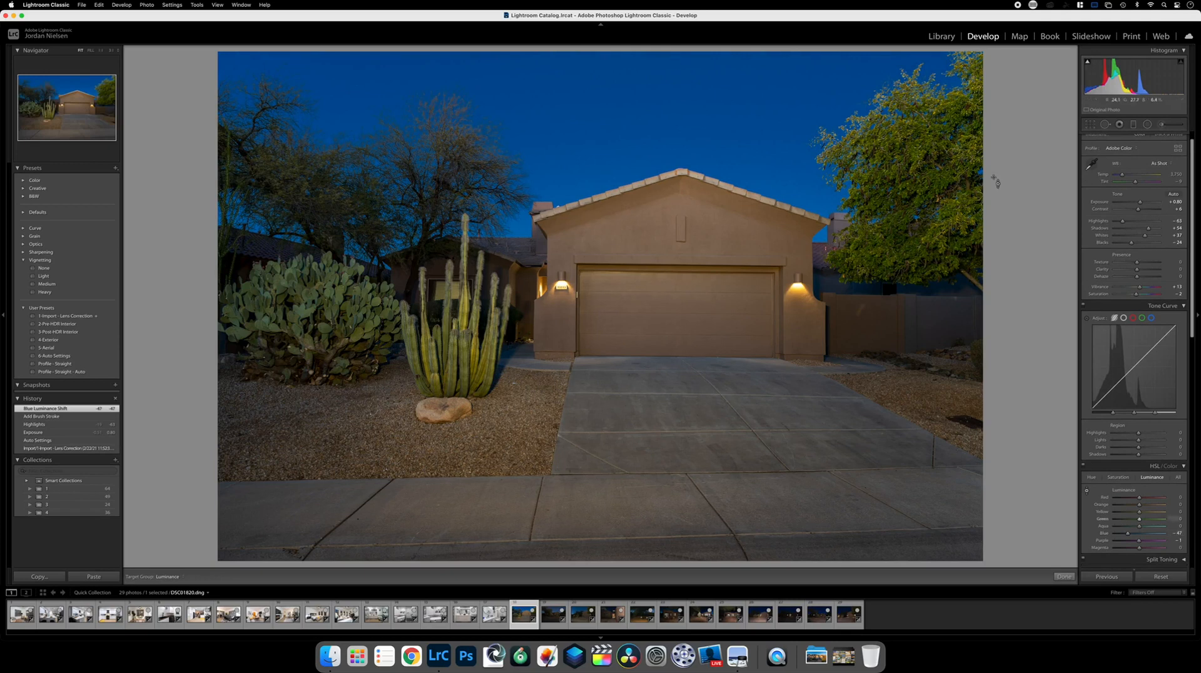
# - Brighten the prickly pear and the area around the columnar cactus with new adjustment brush strokes at 0.50 exposure
pyautogui.scroll(1, 1163, 287)
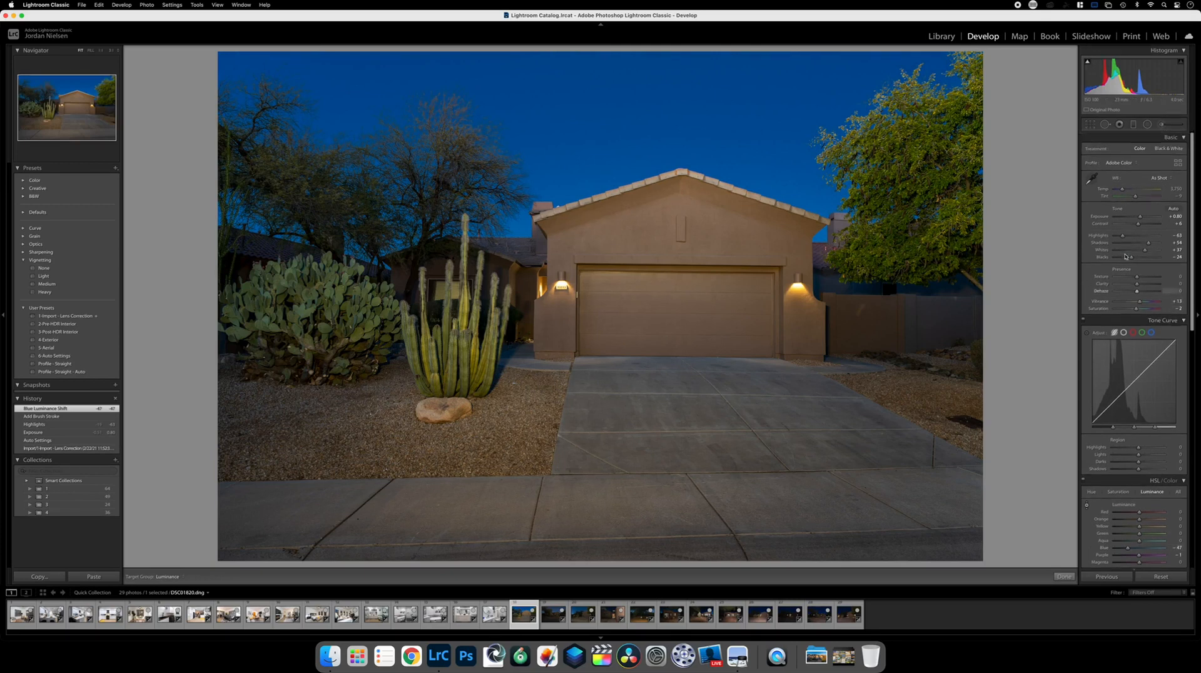
pyautogui.press('k')
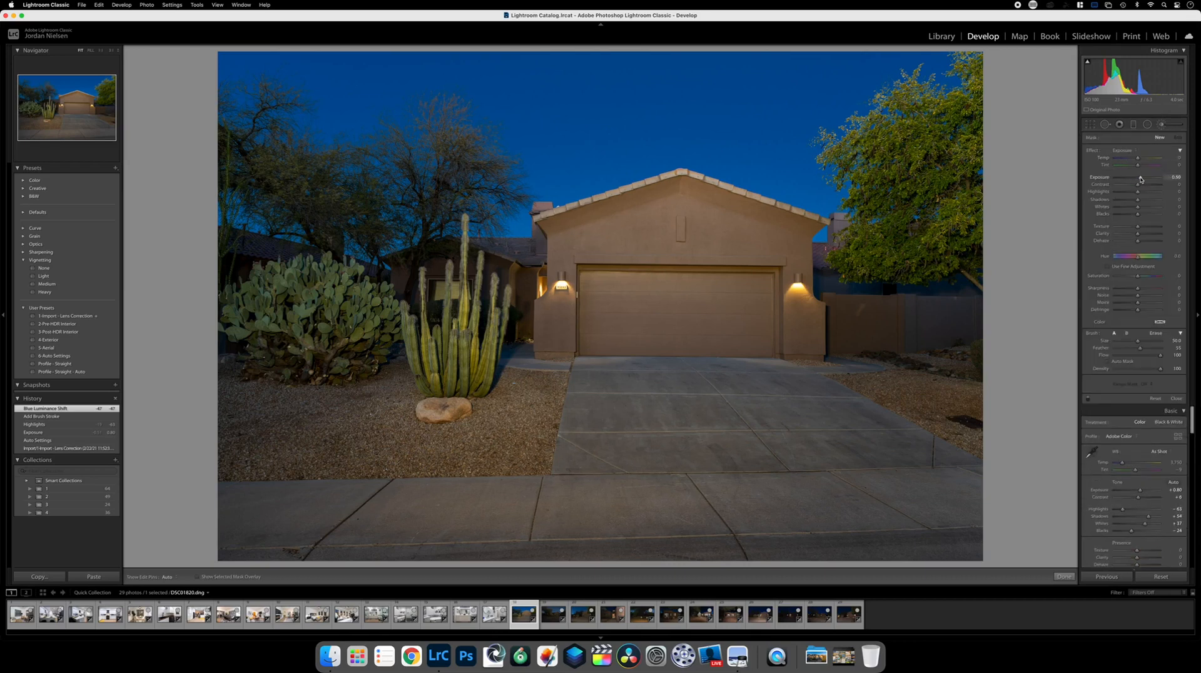
pyautogui.scroll(-10, 280, 267)
pyautogui.moveTo(268, 239)
pyautogui.mouseDown()
pyautogui.moveTo(397, 227)
pyautogui.moveTo(344, 317)
pyautogui.moveTo(284, 348)
pyautogui.moveTo(392, 228)
pyautogui.moveTo(344, 281)
pyautogui.mouseUp()
pyautogui.scroll(-5, 435, 277)
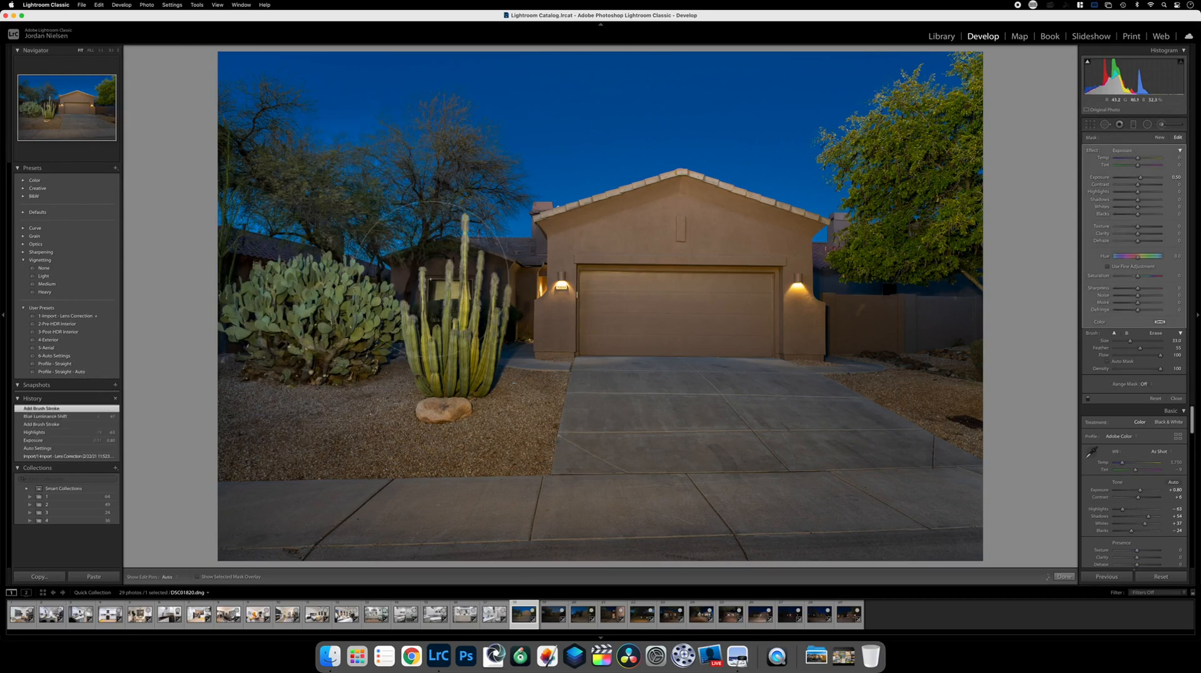
pyautogui.moveTo(434, 277); pyautogui.dragTo(494, 272)
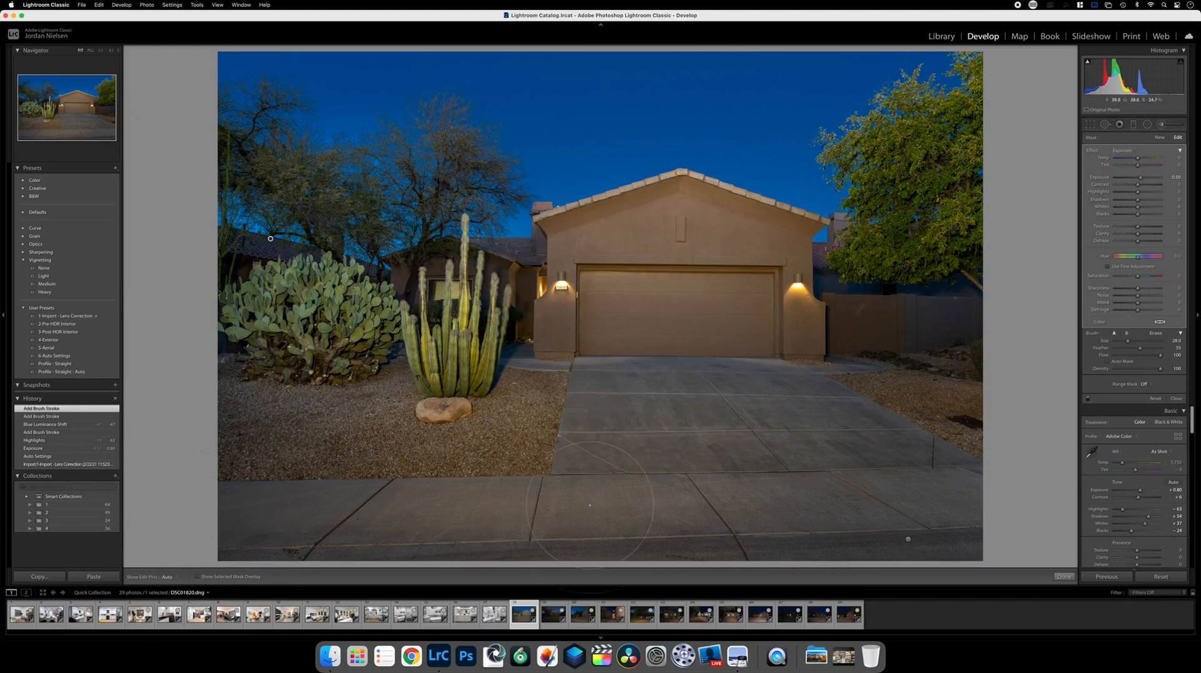
# - Copy the develop settings to the next photo, the angled garage exterior, and set its exposure to +1.40
pyautogui.click(29, 577)
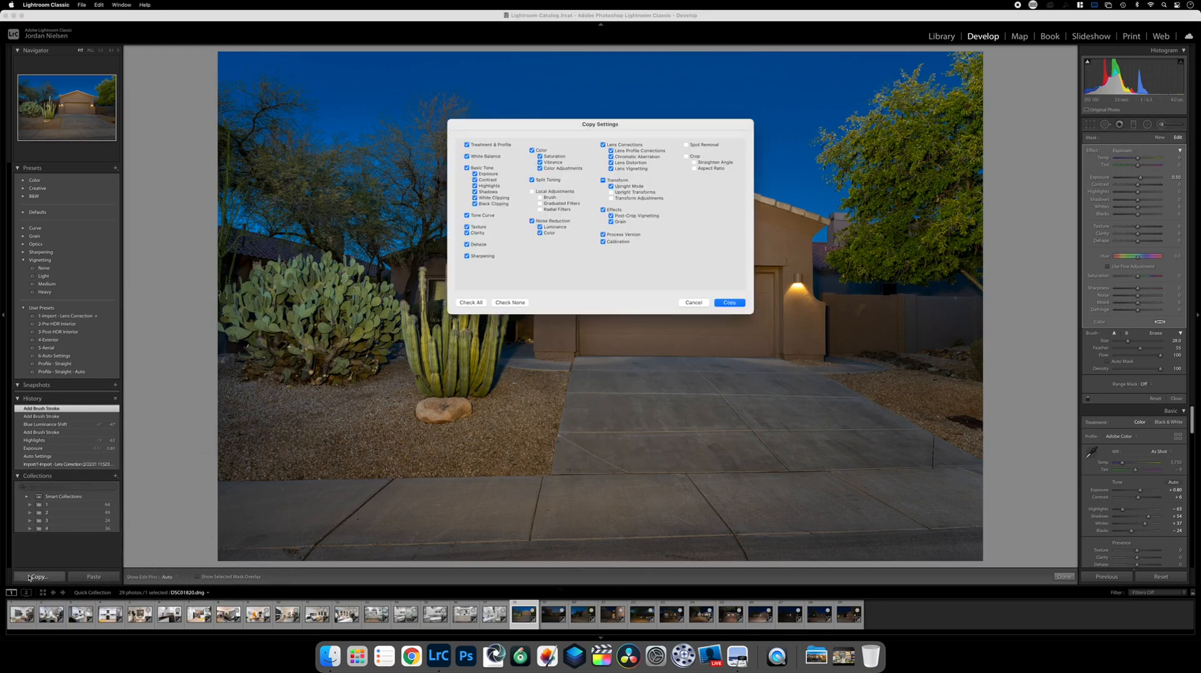
pyautogui.press('Return')
pyautogui.press('Right')
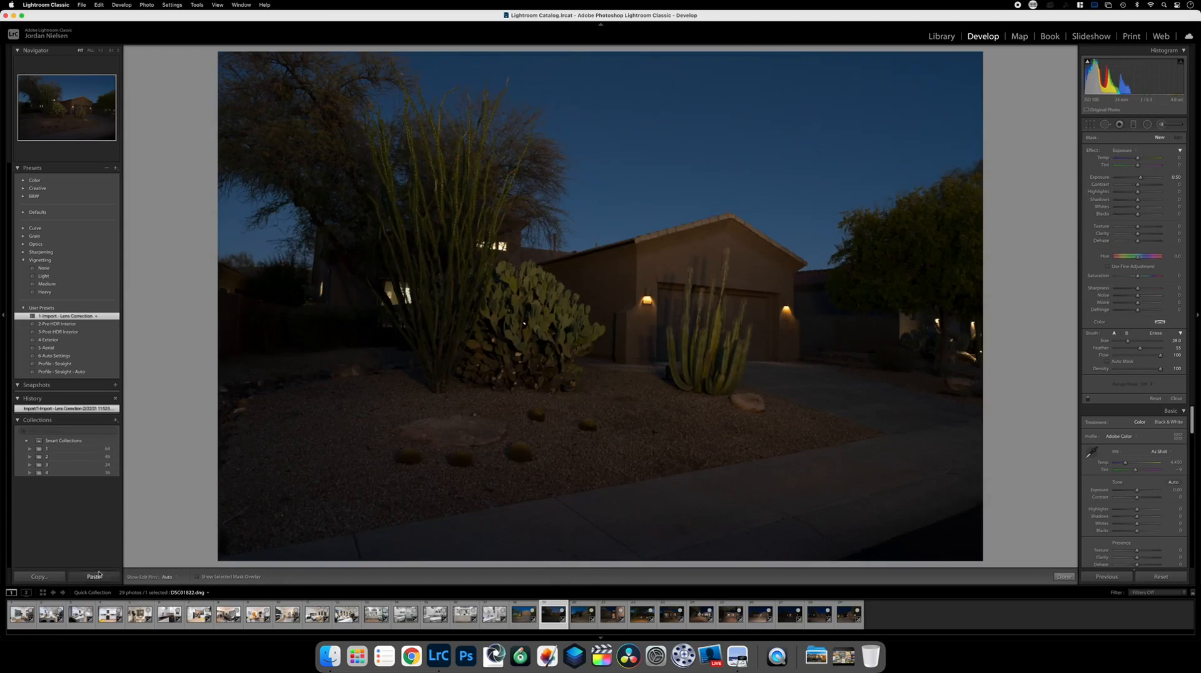
pyautogui.click(94, 576)
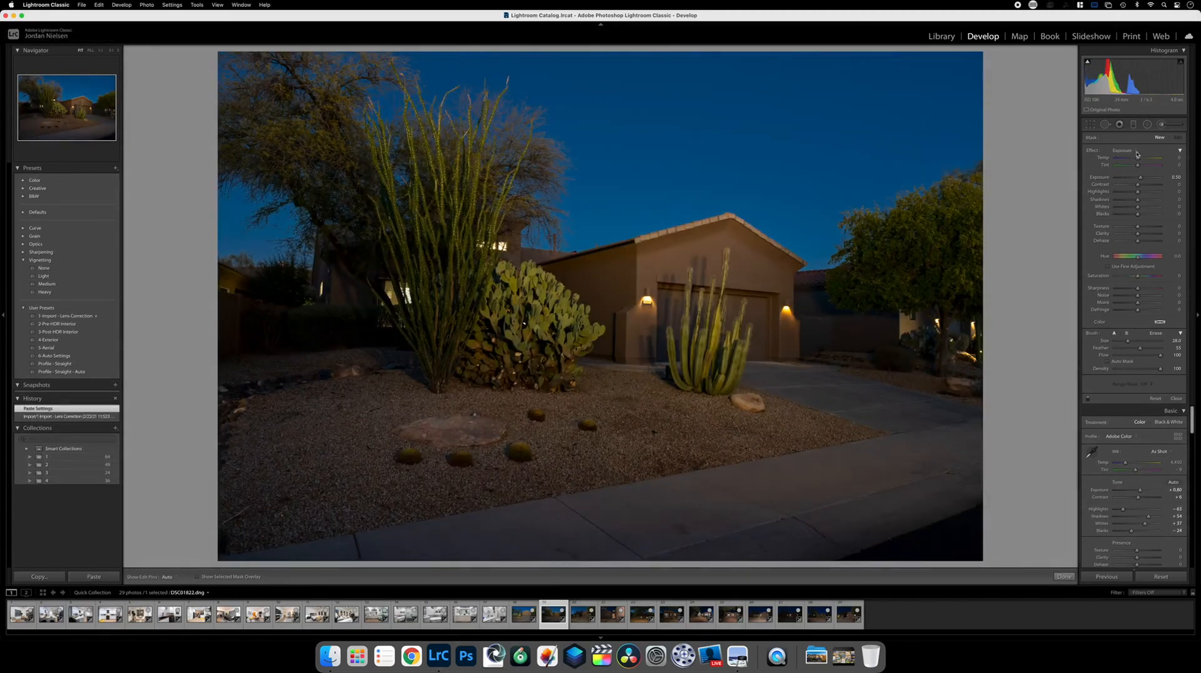
pyautogui.click(1161, 125)
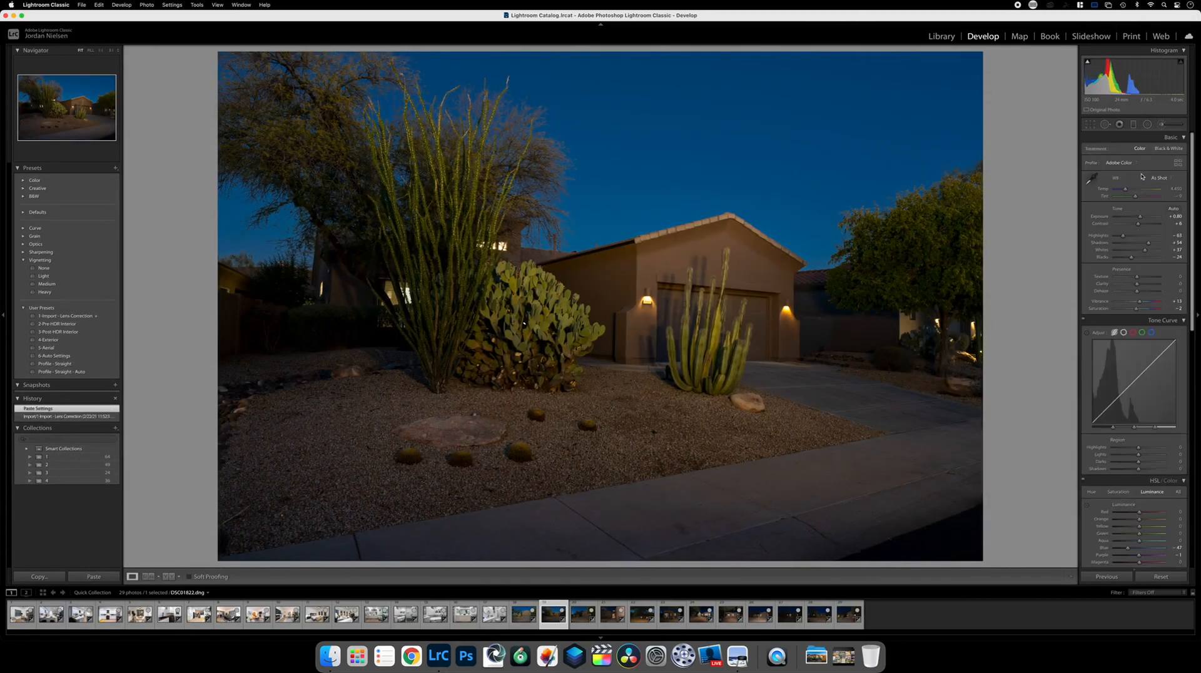
pyautogui.moveTo(1142, 218); pyautogui.dragTo(1142, 216)
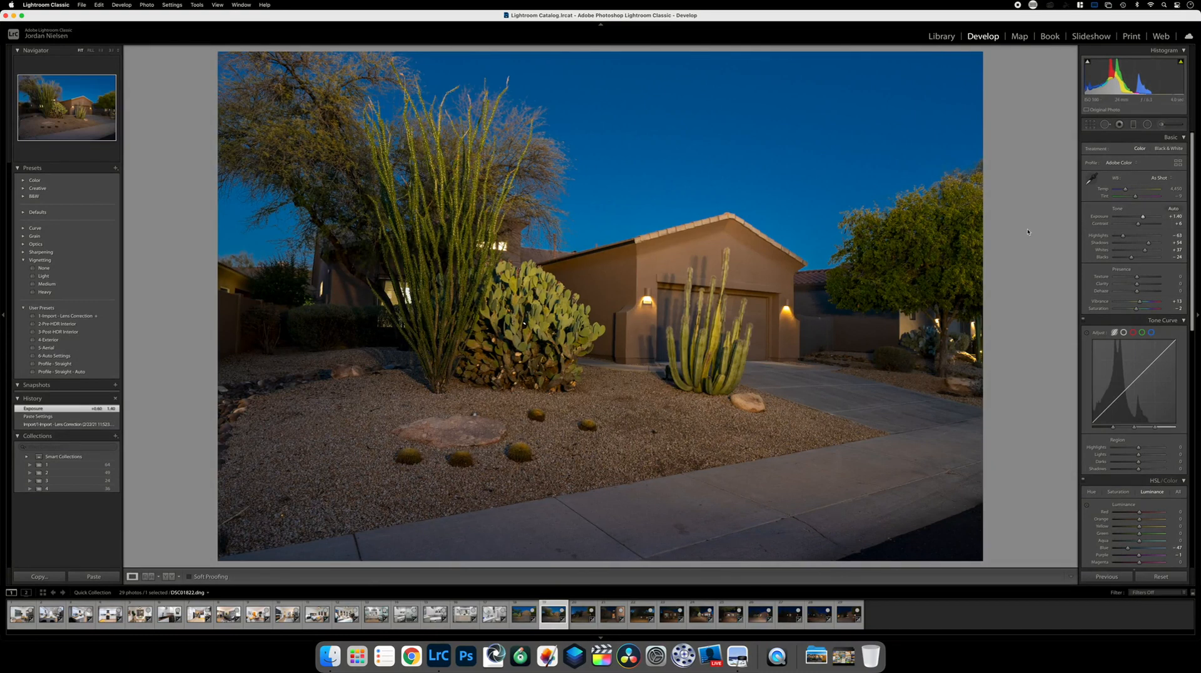
# - Compare the two exteriors and try Auto Upright perspective correction on the straight-on garage photo
pyautogui.press('Left')
pyautogui.press('Right')
pyautogui.press('Left')
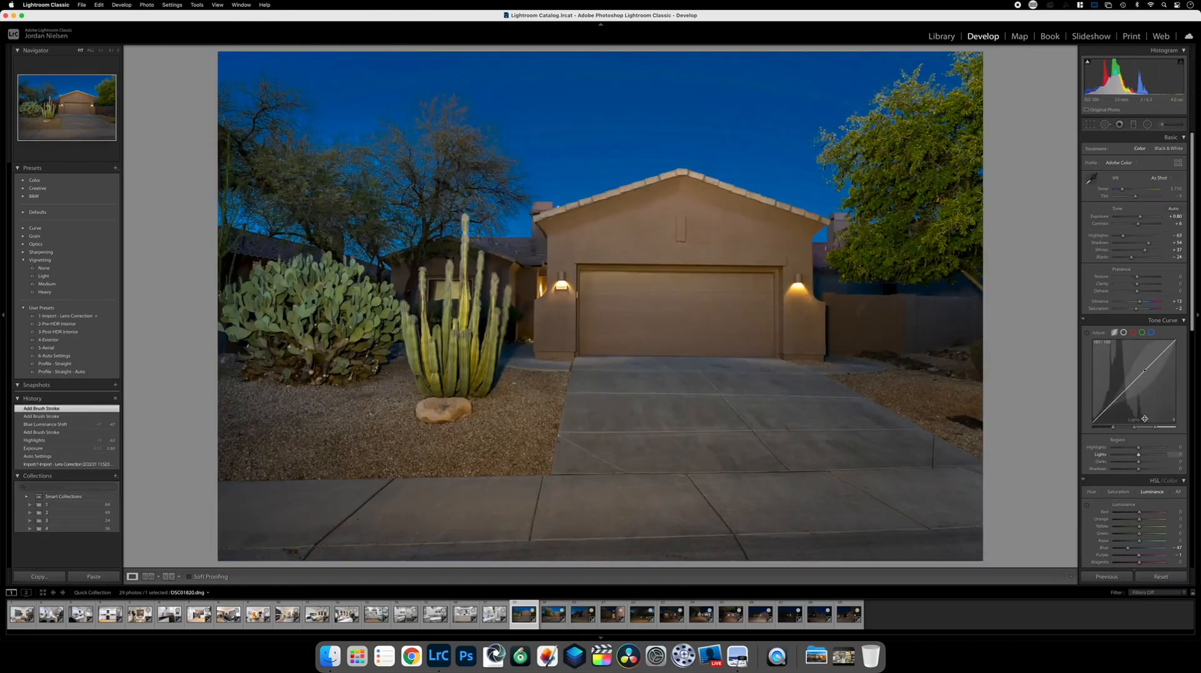
pyautogui.scroll(-5, 1145, 420)
pyautogui.scroll(-4, 1145, 421)
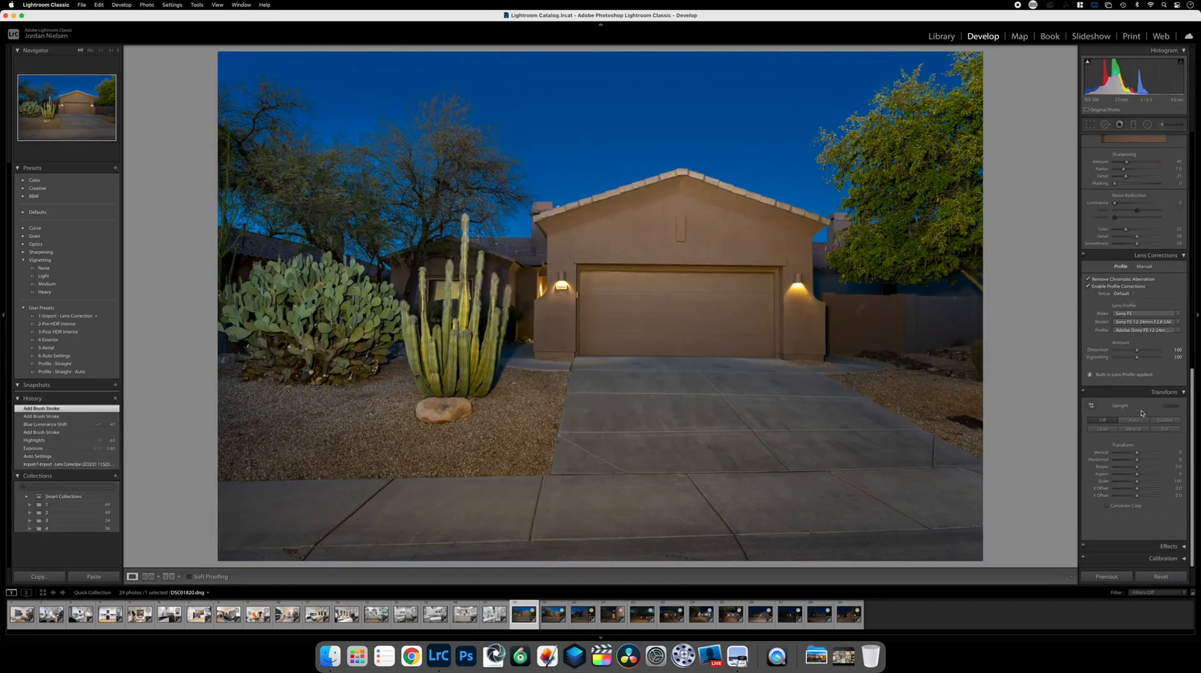
pyautogui.click(1132, 420)
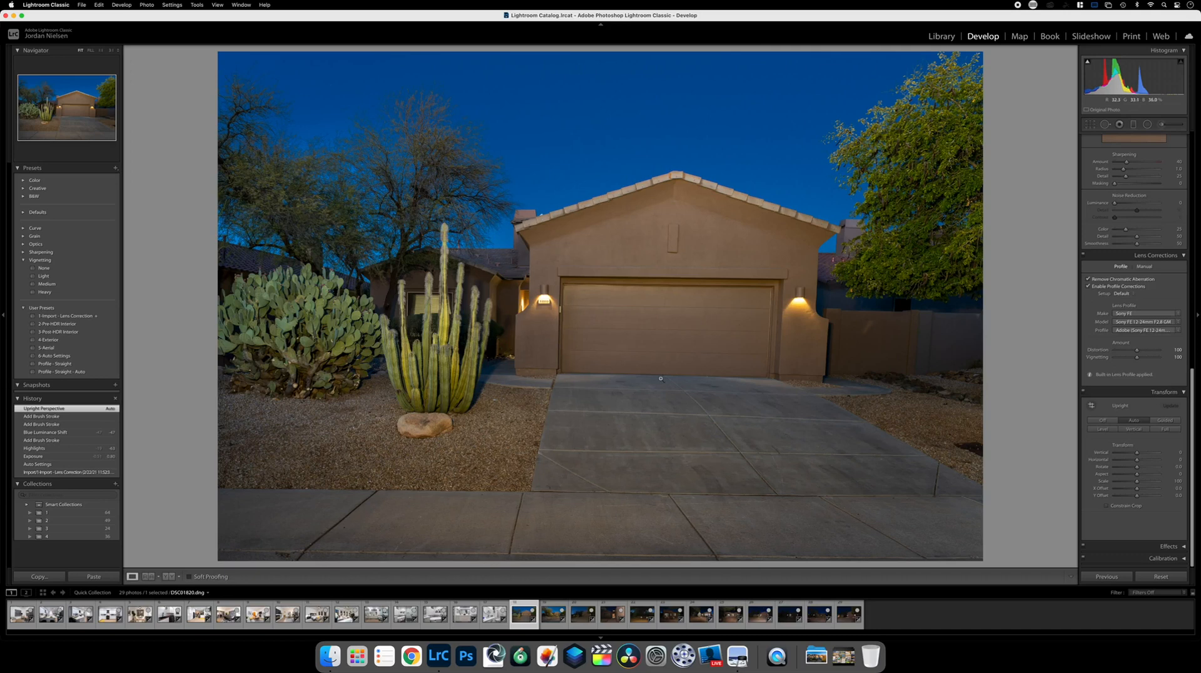
pyautogui.press('super+z')
# - Apply Auto Upright perspective correction to the angled garage exterior photo
pyautogui.press('Right')
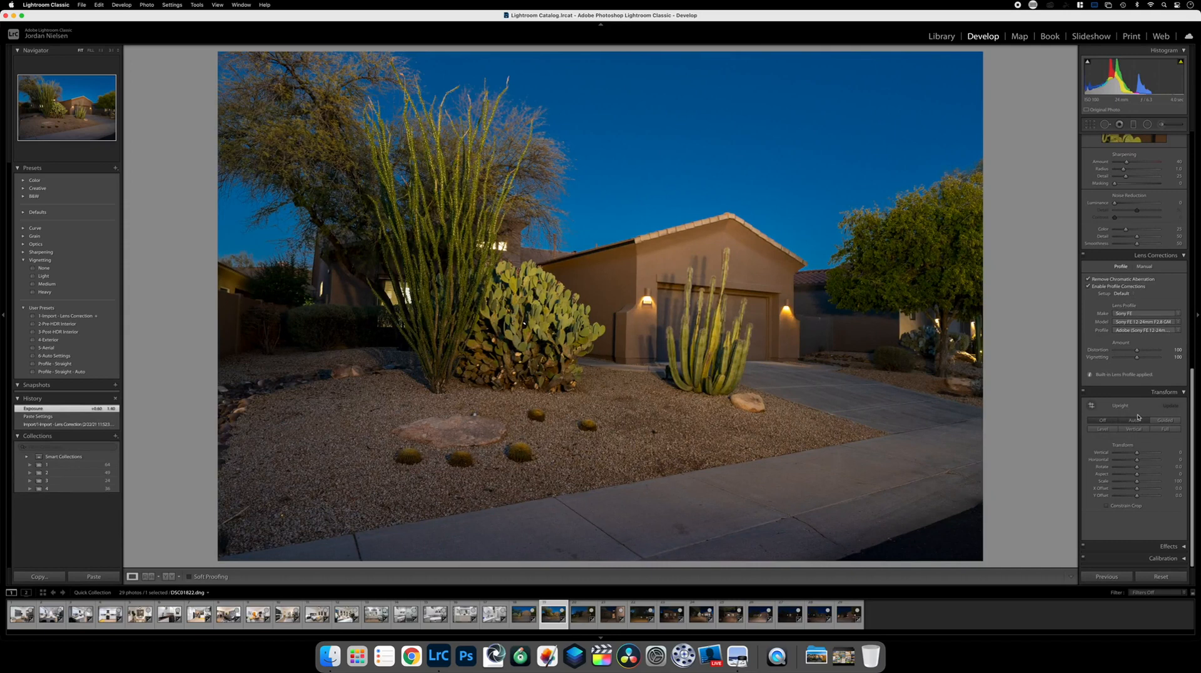
pyautogui.click(1136, 419)
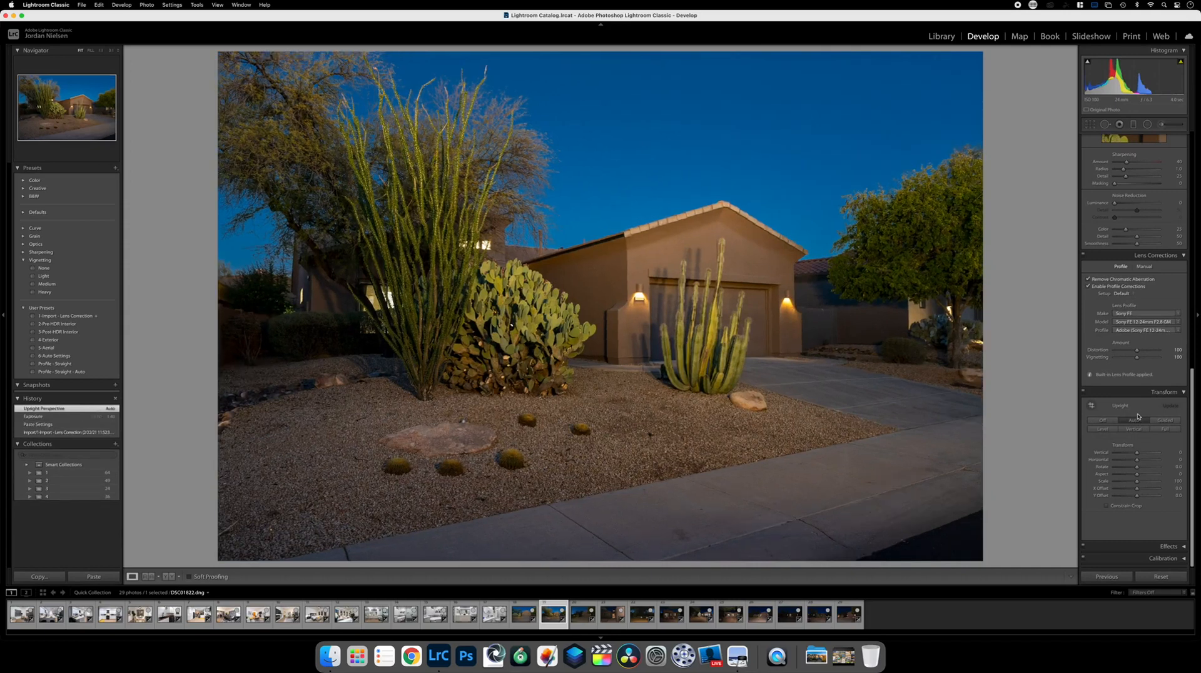
pyautogui.press('super+z')
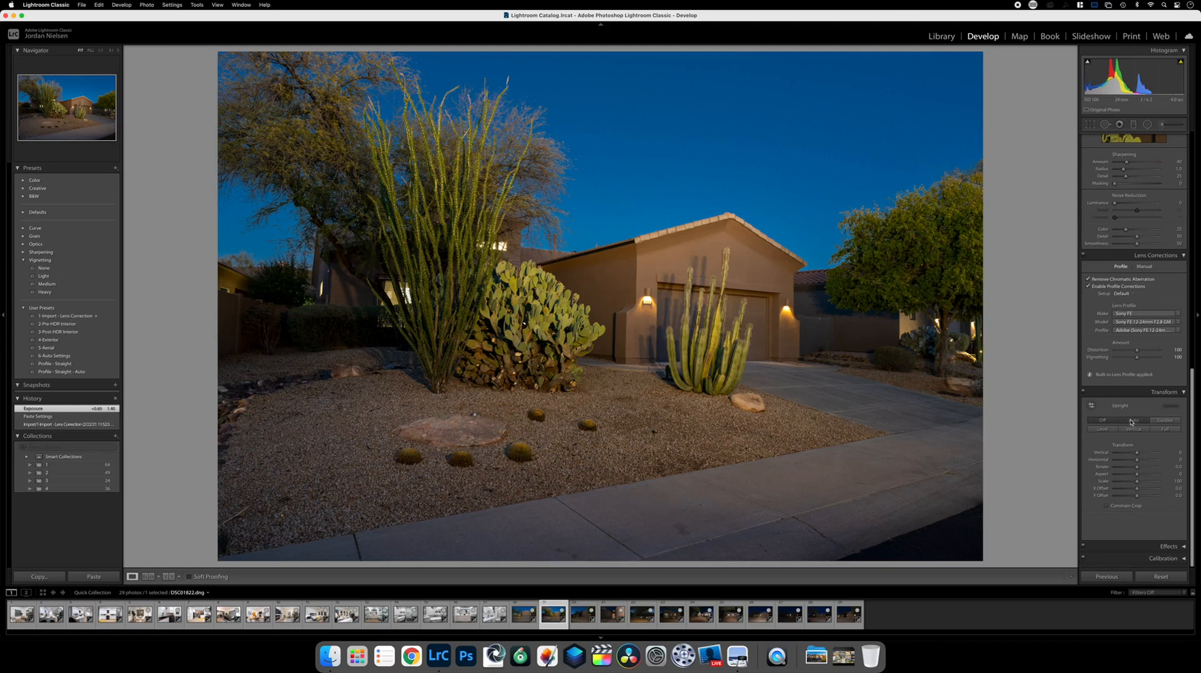
pyautogui.click(1132, 420)
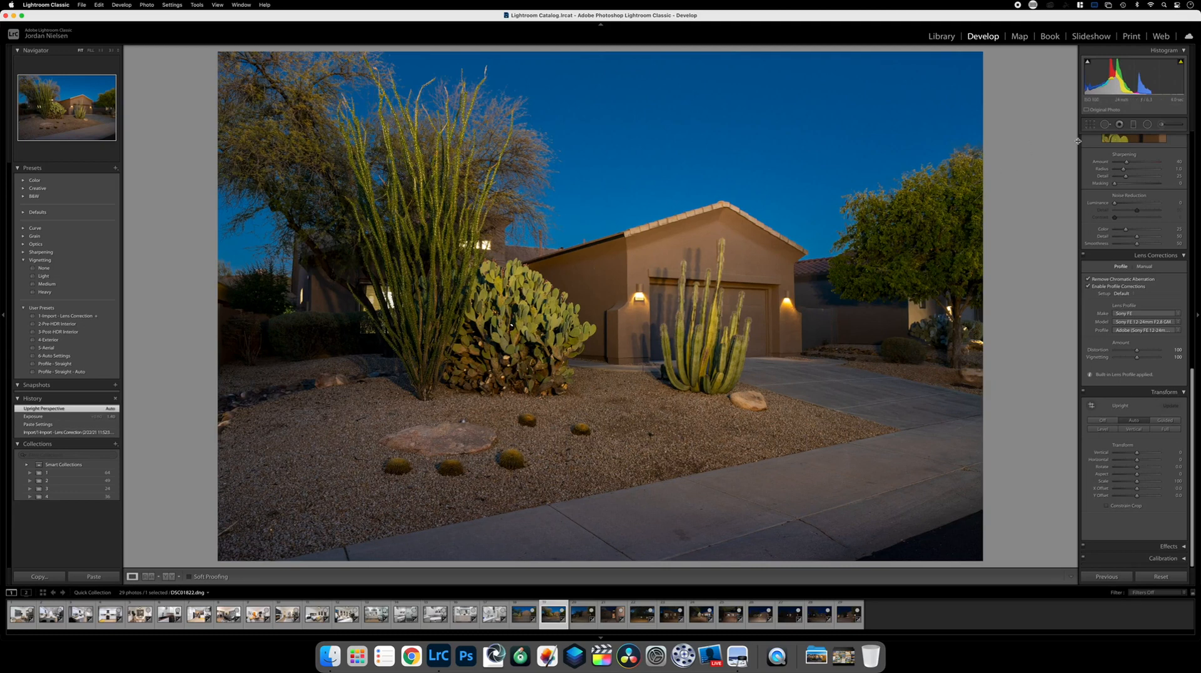
# - Crop the angled exterior slightly tighter around the house and desert yard, keeping the original aspect ratio
pyautogui.click(1090, 125)
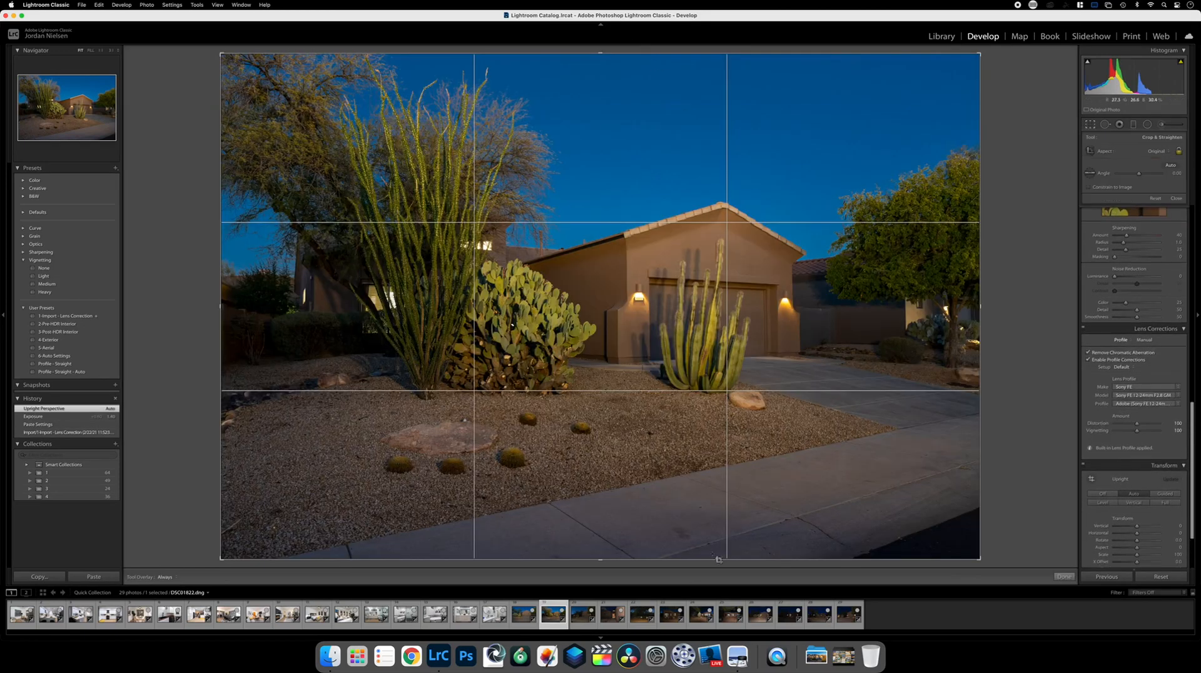
pyautogui.moveTo(601, 559); pyautogui.dragTo(601, 483)
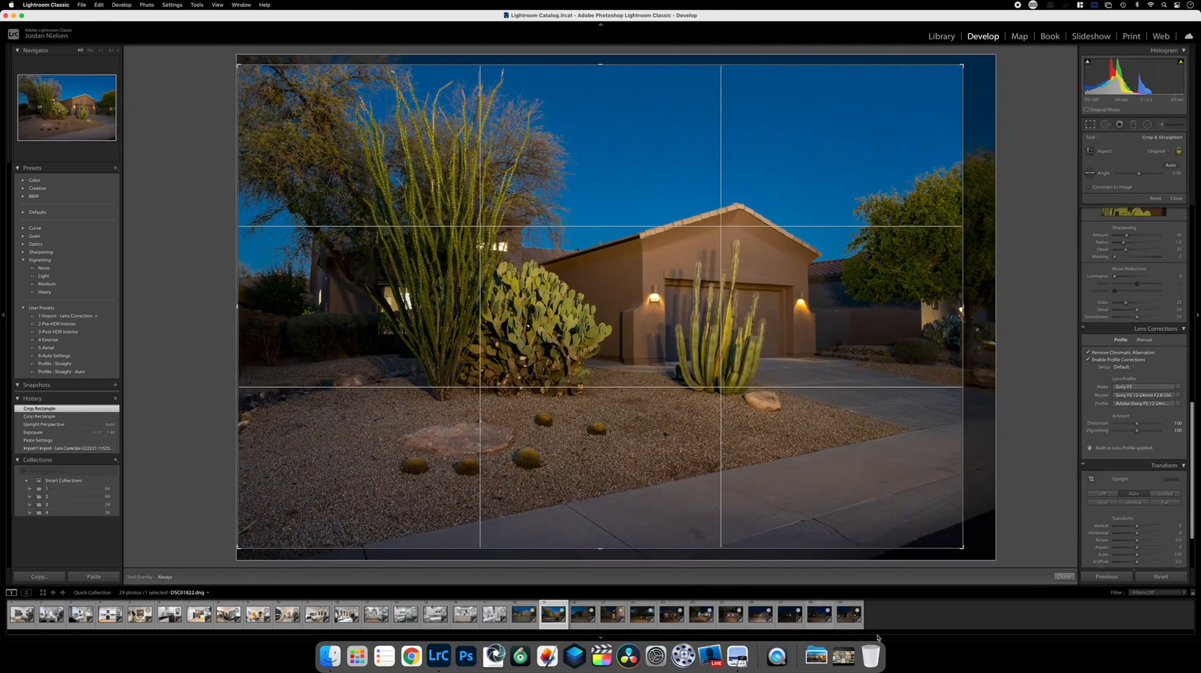
pyautogui.click(1064, 576)
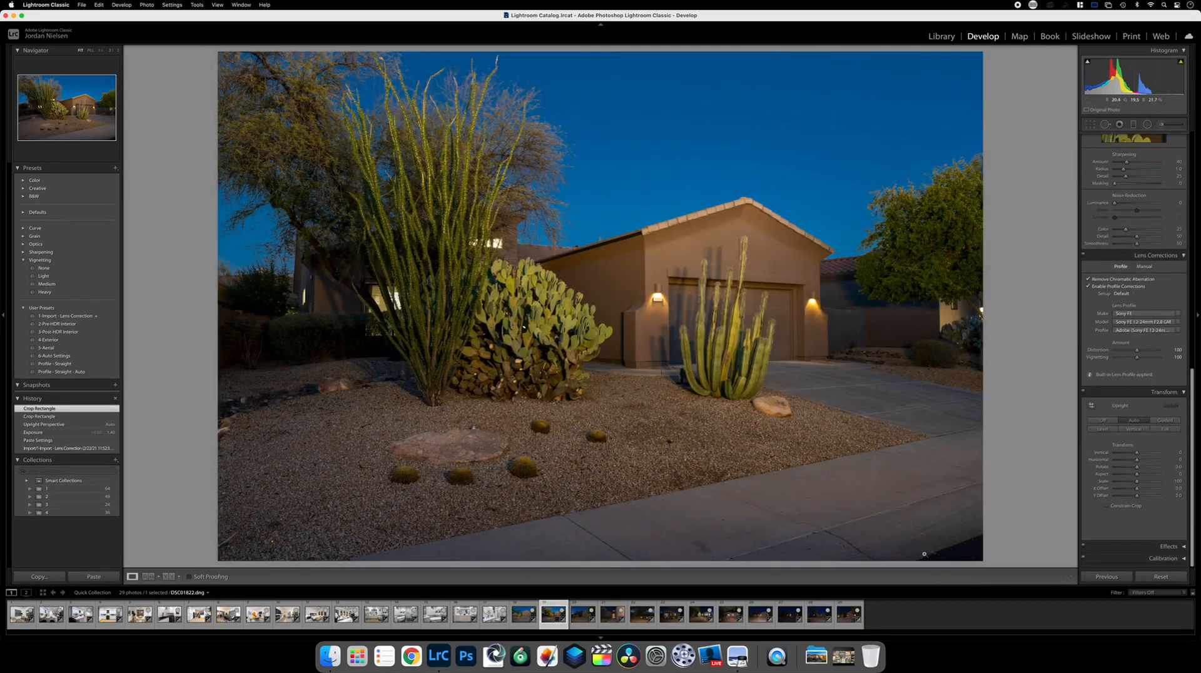
# - Brighten the shadowed hedge and rocks beside the tall spindly plant using an adjustment brush at 0.50 exposure
pyautogui.click(1160, 124)
pyautogui.moveTo(317, 301)
pyautogui.mouseDown()
pyautogui.moveTo(270, 333)
pyautogui.moveTo(341, 324)
pyautogui.moveTo(250, 332)
pyautogui.moveTo(325, 325)
pyautogui.moveTo(400, 344)
pyautogui.moveTo(365, 354)
pyautogui.mouseUp()
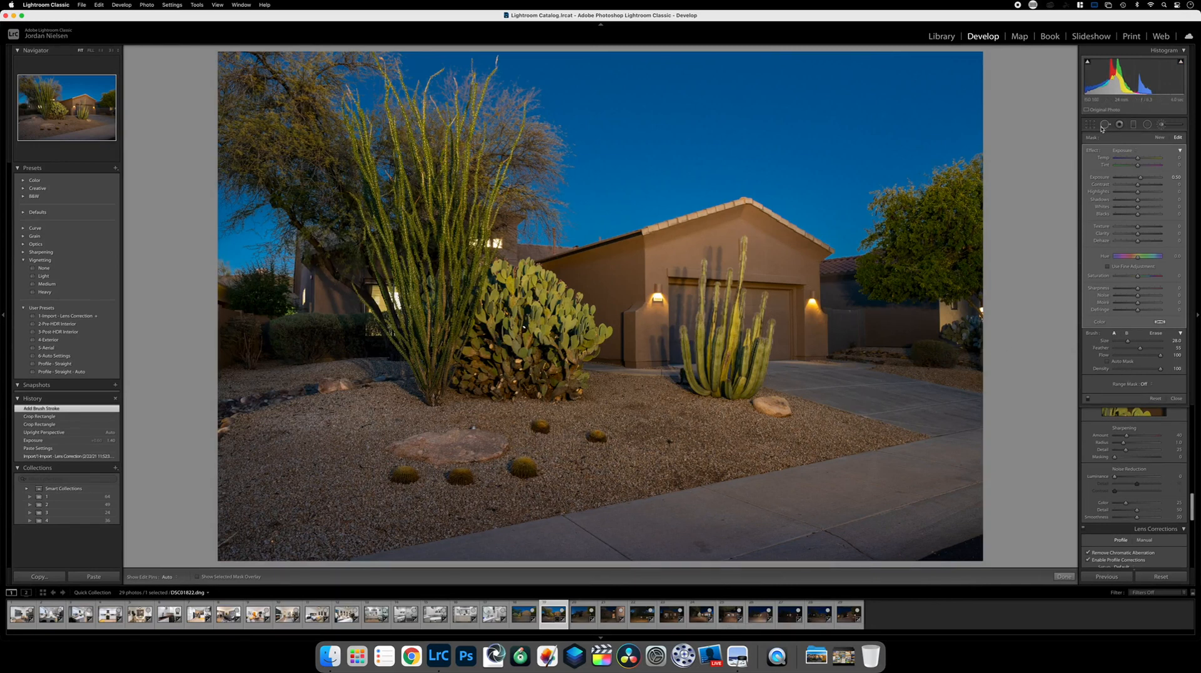
# - Close the adjustment brush and adjust the blue luminance of the sky with the targeted adjustment tool
pyautogui.click(1161, 128)
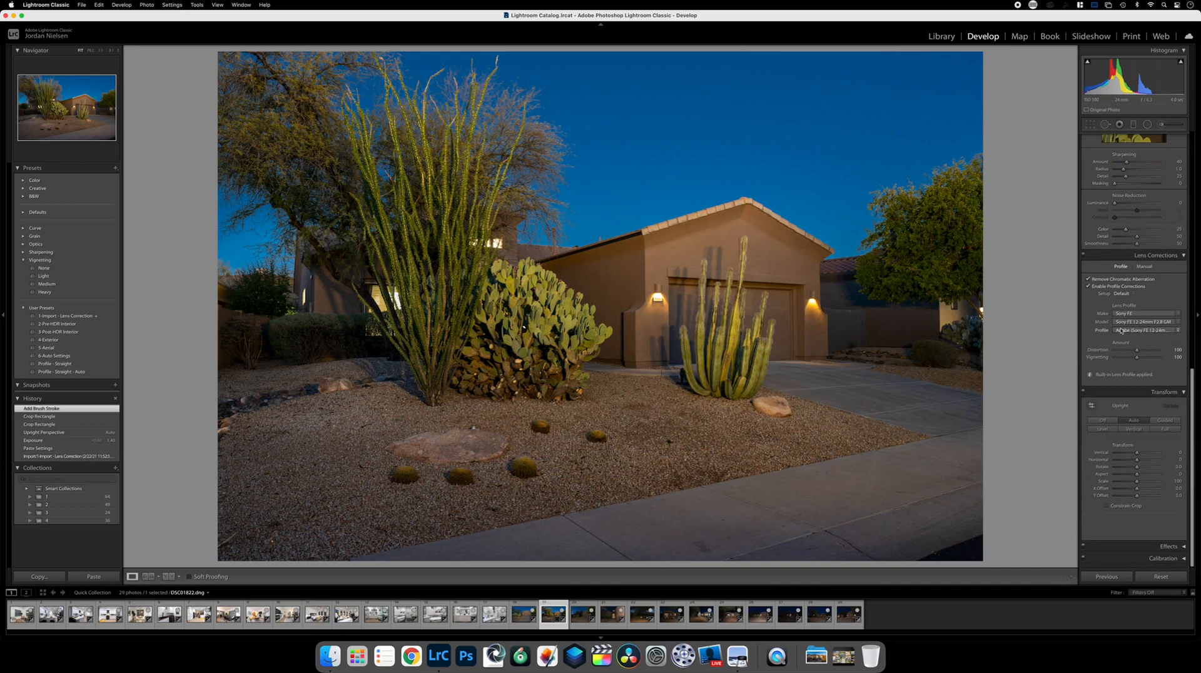
pyautogui.scroll(-1, 1144, 380)
pyautogui.scroll(15, 1143, 380)
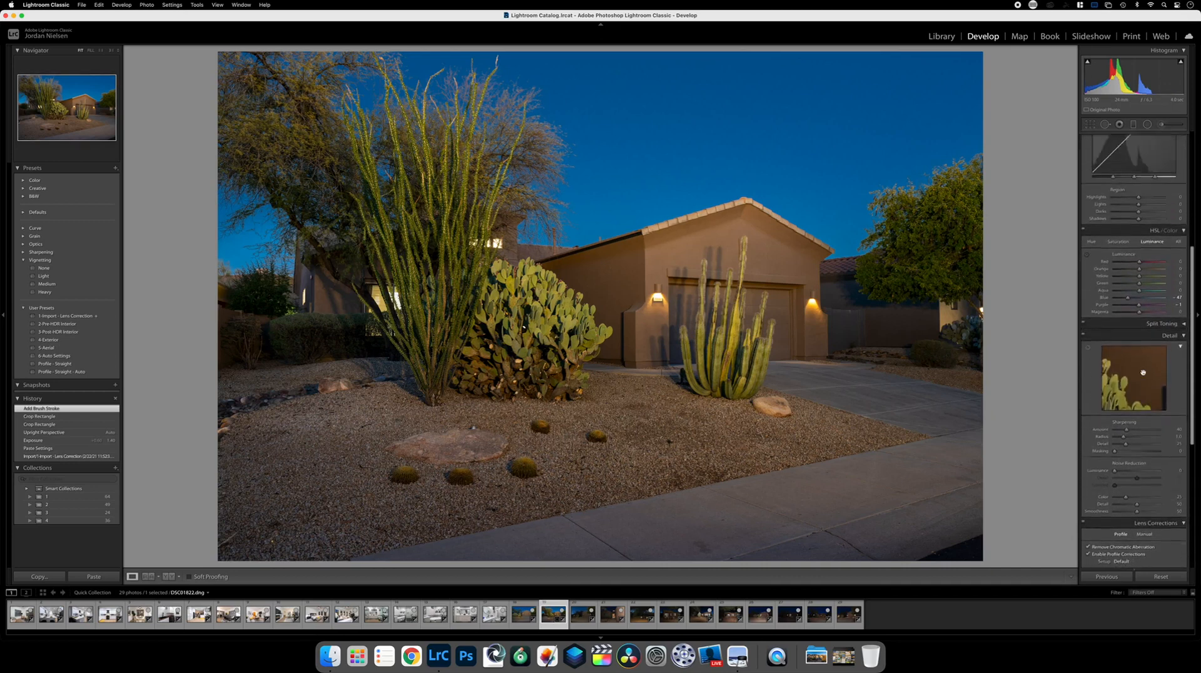
pyautogui.scroll(-2, 1148, 463)
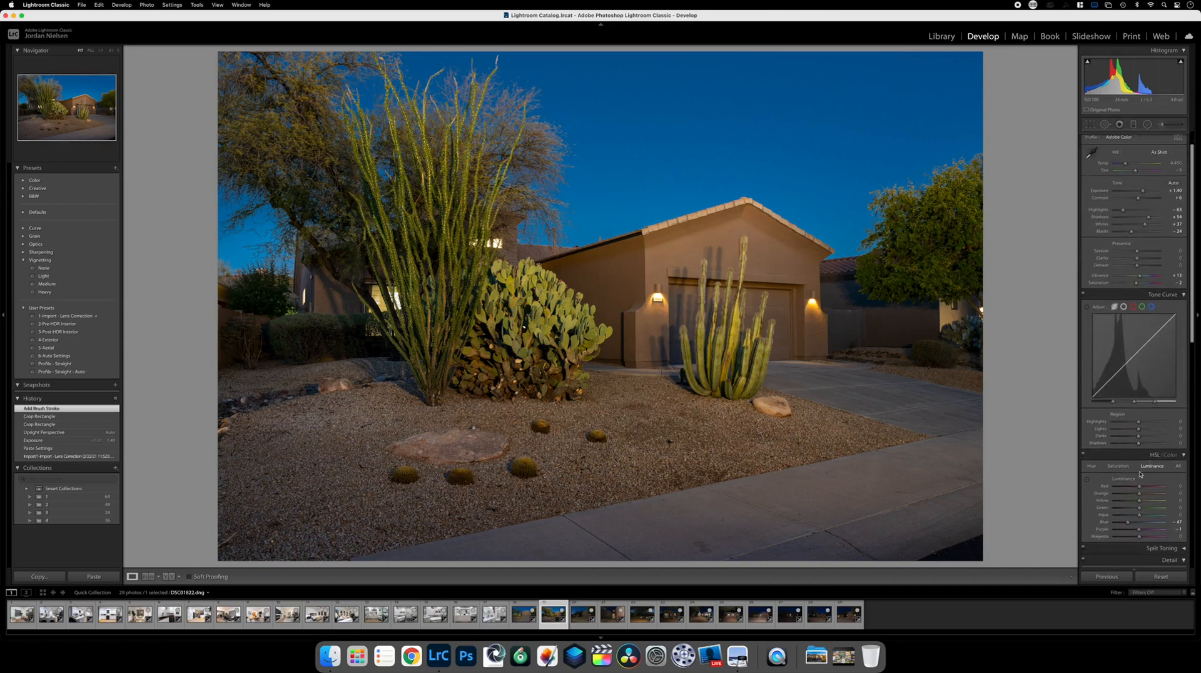
pyautogui.click(1086, 479)
pyautogui.moveTo(698, 135); pyautogui.dragTo(722, 151)
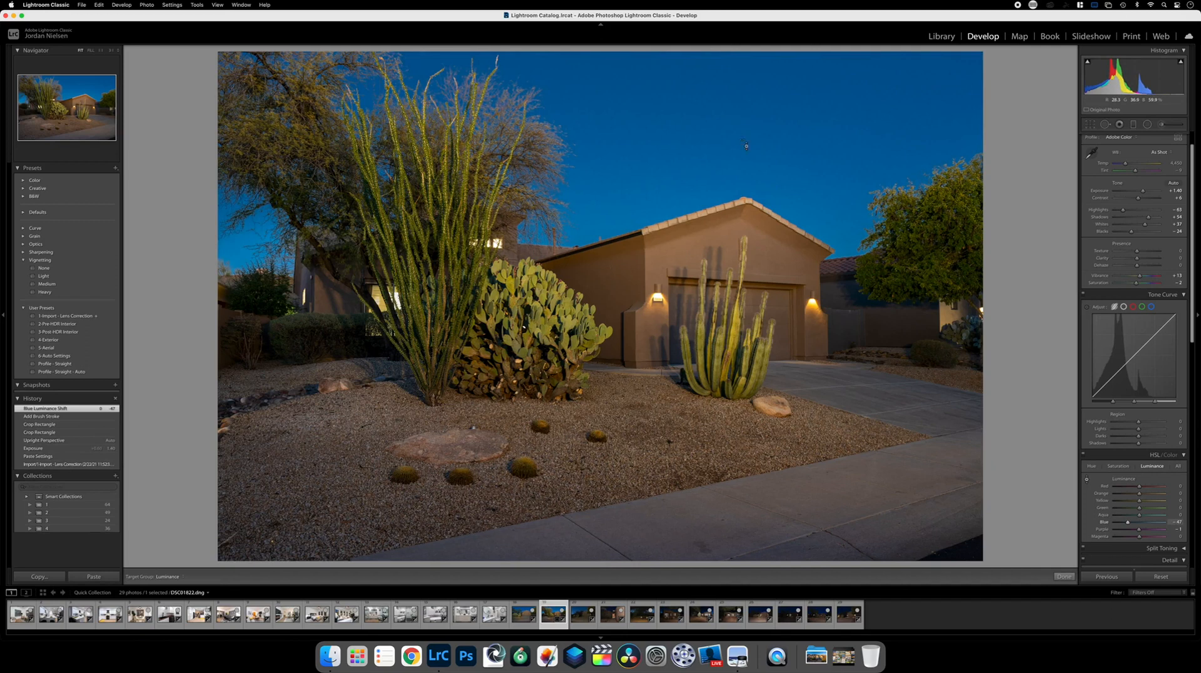
# - Raise the sky's blue saturation to +59 using the targeted adjustment tool in the HSL saturation controls
pyautogui.click(1117, 467)
pyautogui.click(1087, 481)
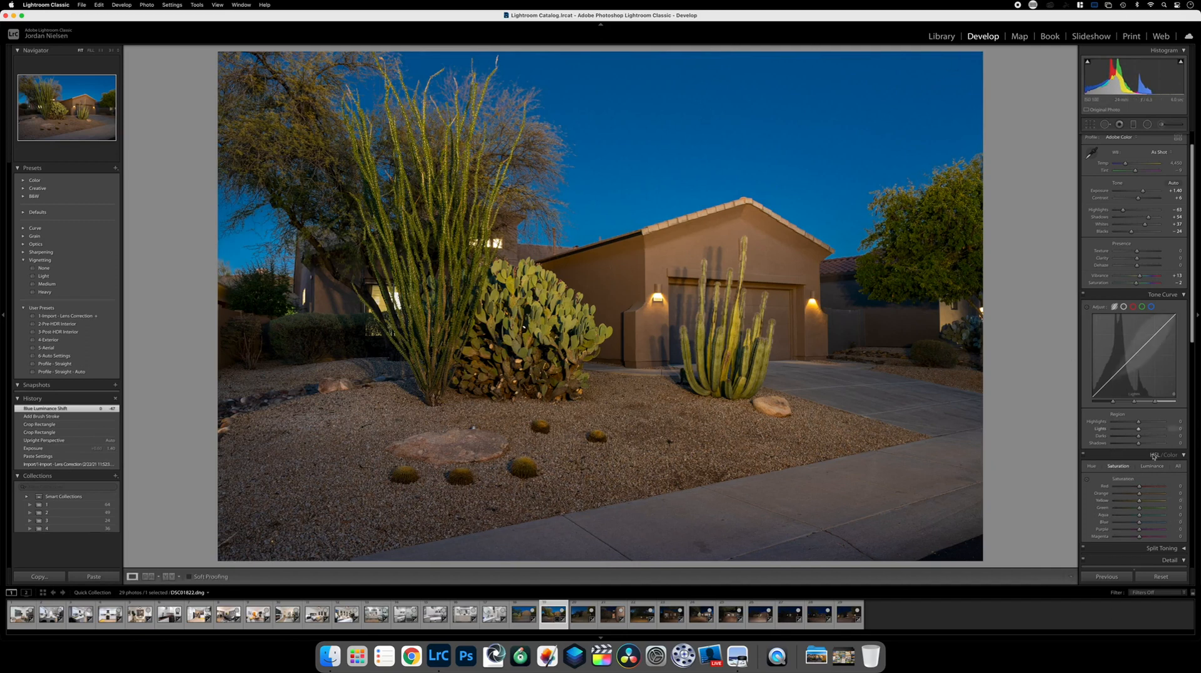
pyautogui.click(1087, 480)
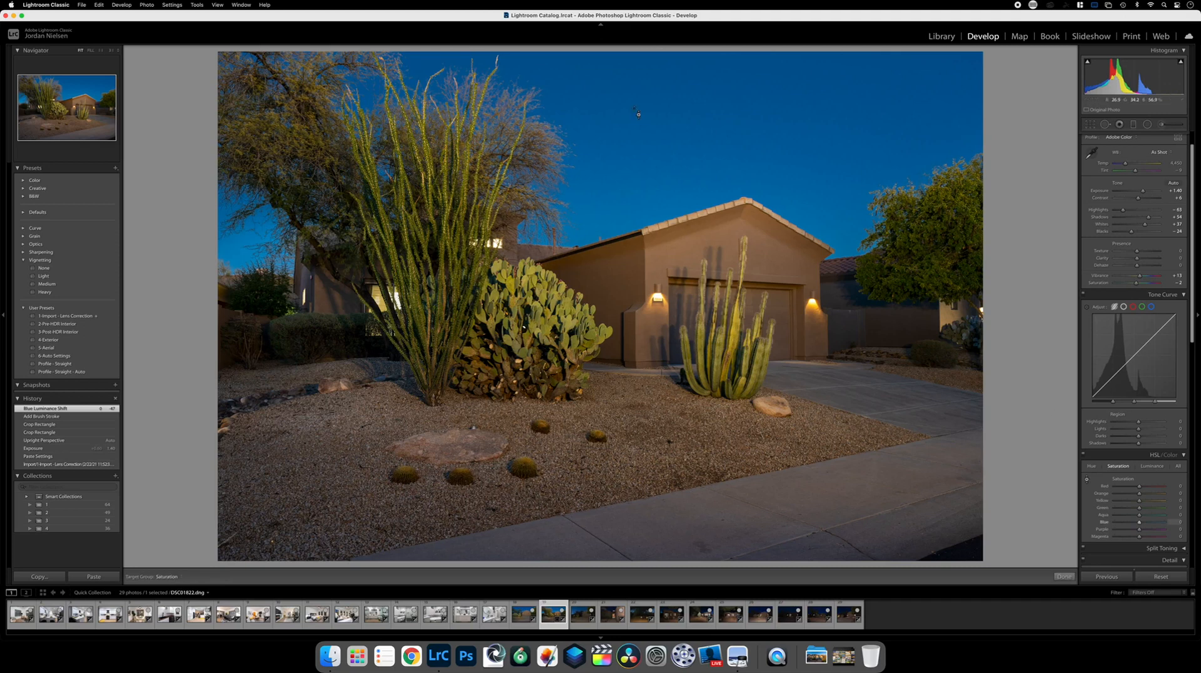
pyautogui.moveTo(678, 157)
pyautogui.mouseDown()
pyautogui.moveTo(678, 115)
pyautogui.moveTo(680, 145)
pyautogui.mouseUp()
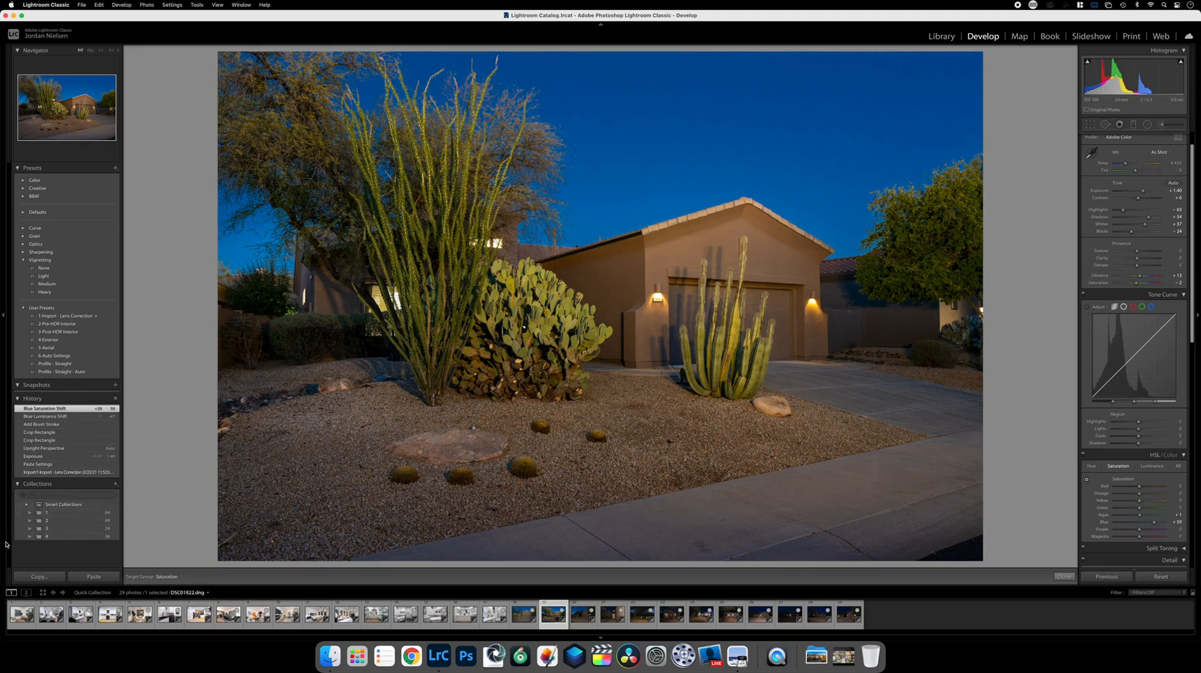
# - Copy the develop settings of the angled exterior and paste them onto the following garage photo with the large tree
pyautogui.click(32, 576)
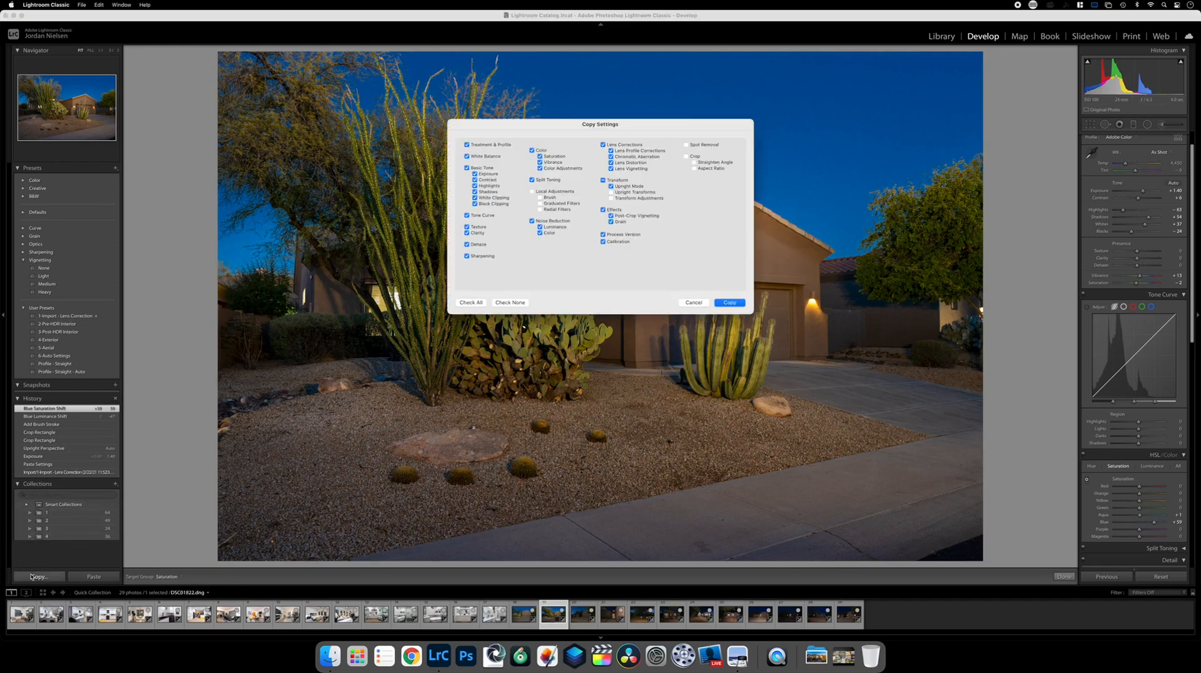
pyautogui.press('Return')
pyautogui.press('Right')
pyautogui.click(94, 577)
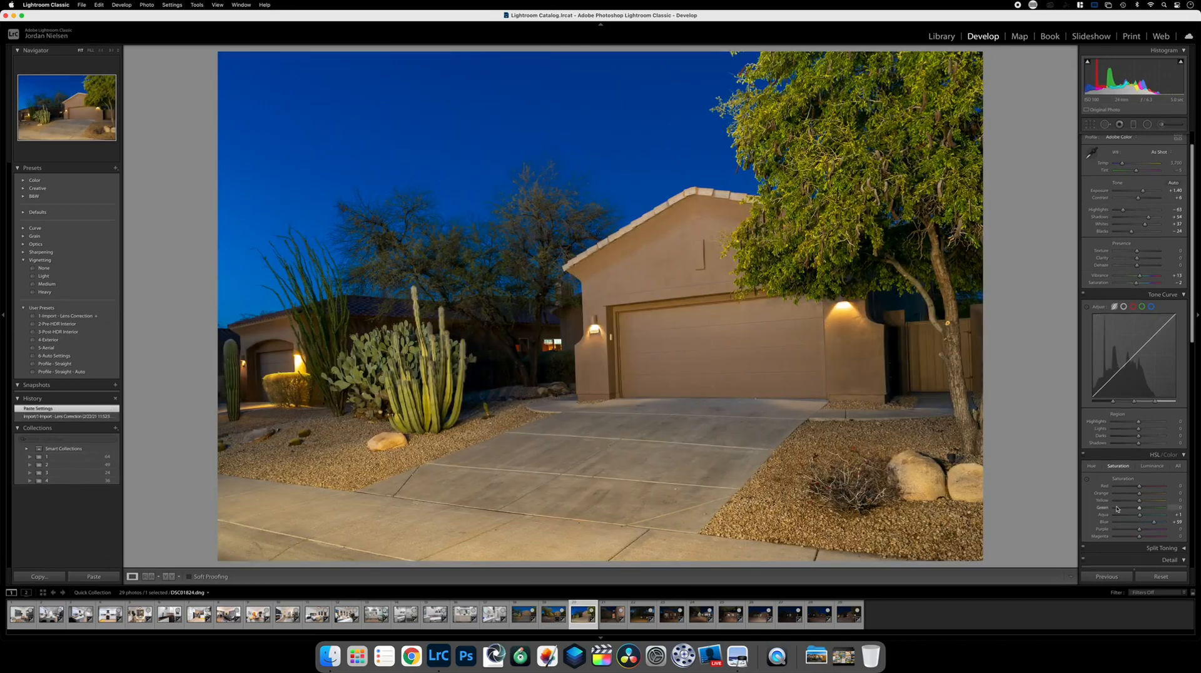
# - Compare Upright Off and Auto on the garage photo with the large tree, and set Upright to Off
pyautogui.scroll(-10, 1117, 508)
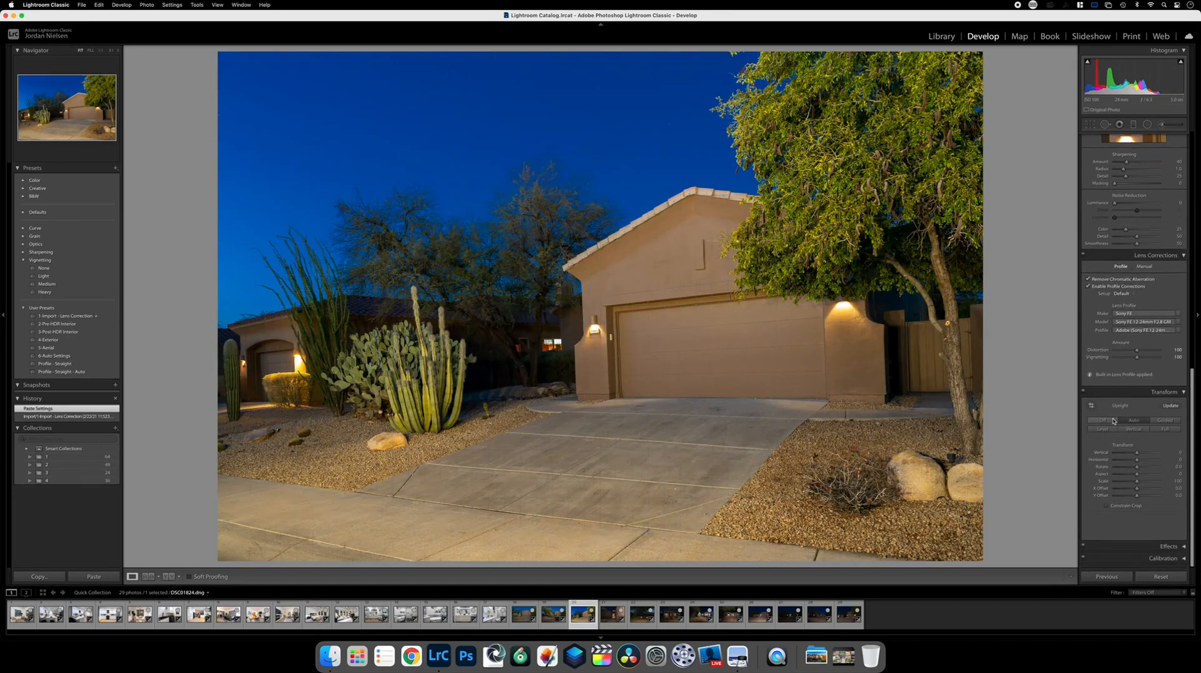
pyautogui.click(1113, 420)
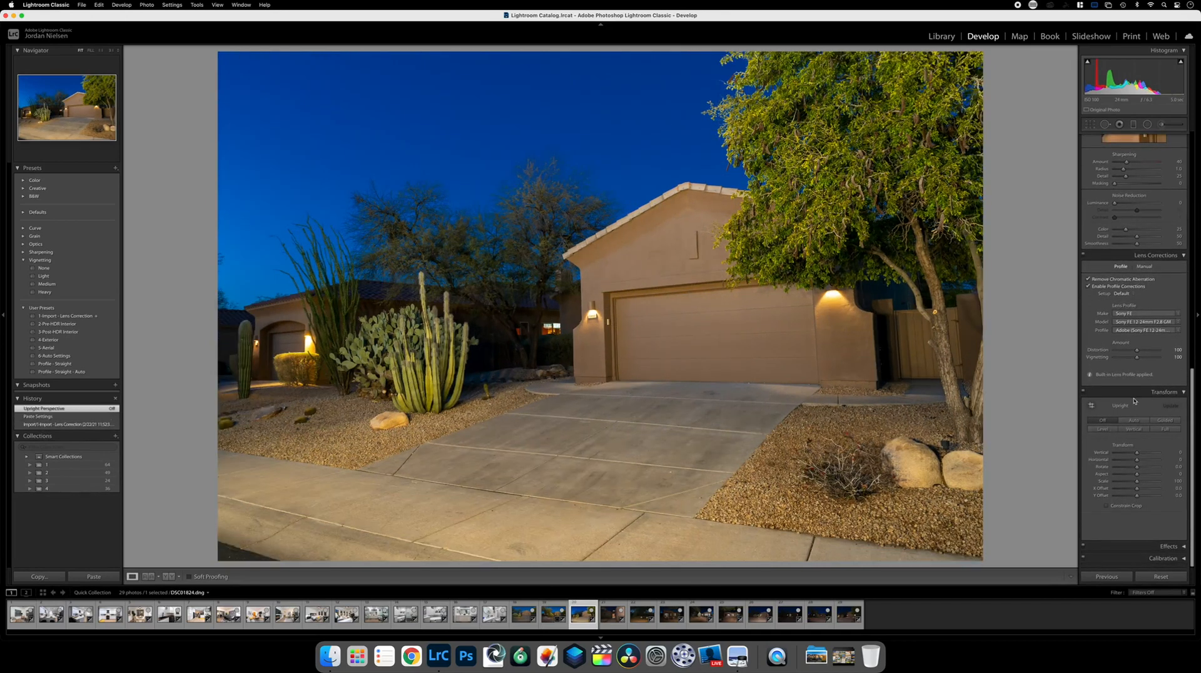
pyautogui.click(1132, 420)
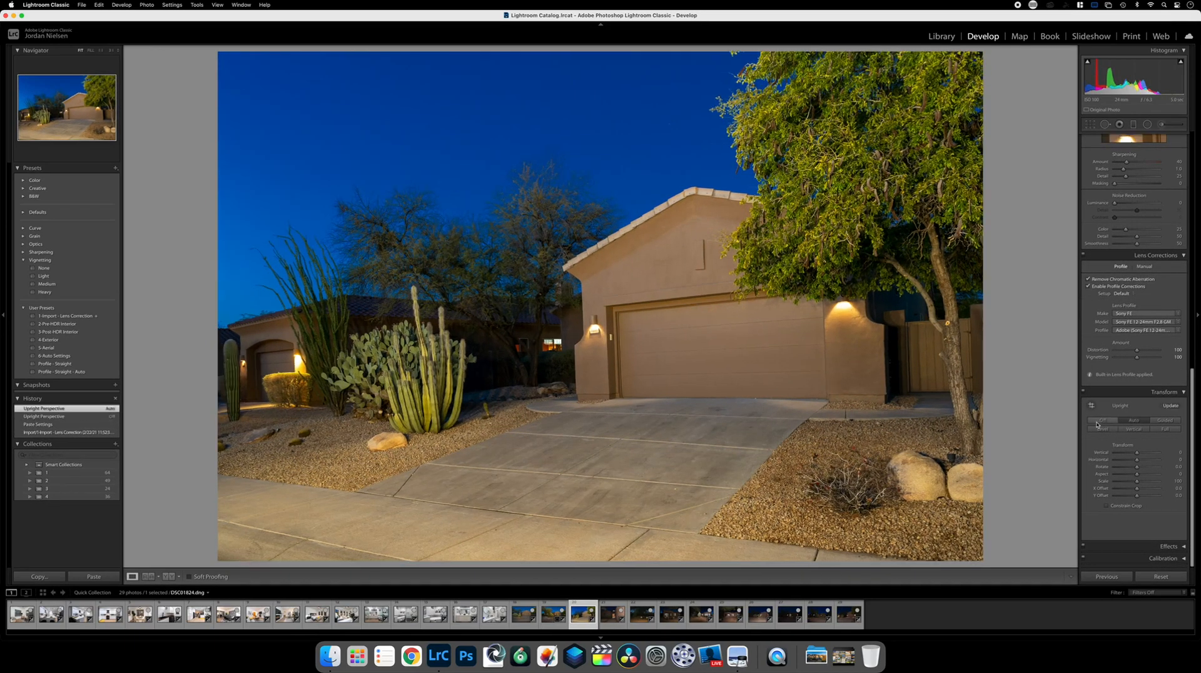
pyautogui.click(1099, 422)
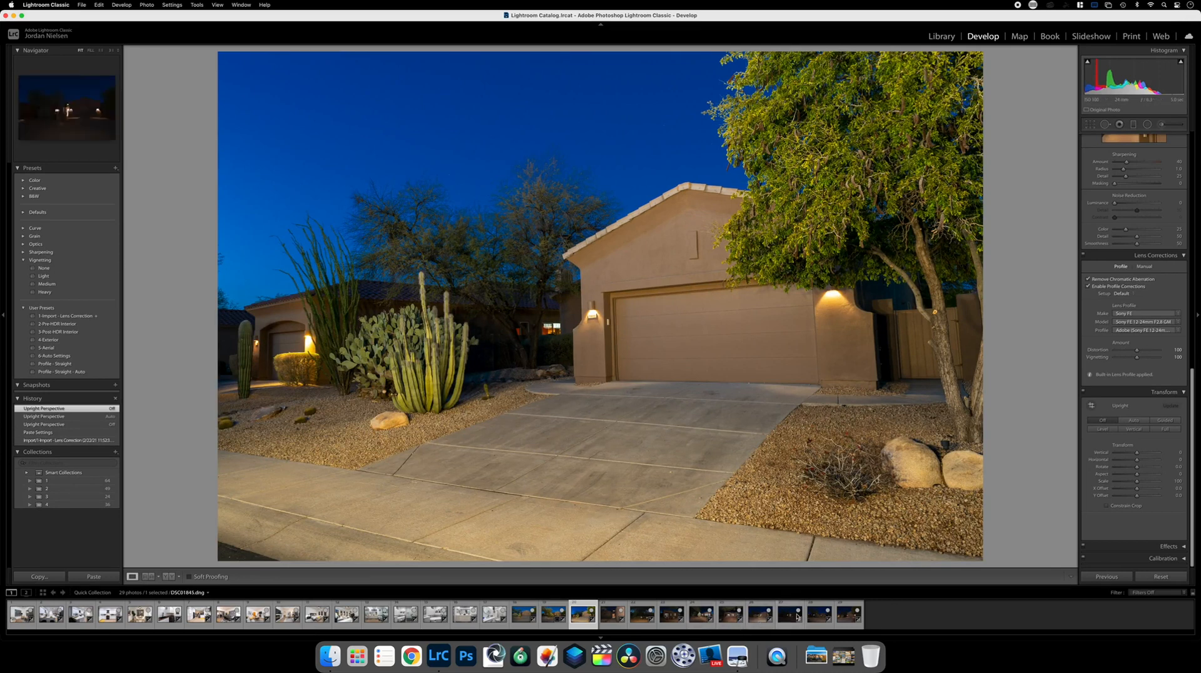
# - Apply Auto tone to the final dark garage photo in the set, and set exposure to +1.35 and highlights to -100
pyautogui.click(819, 615)
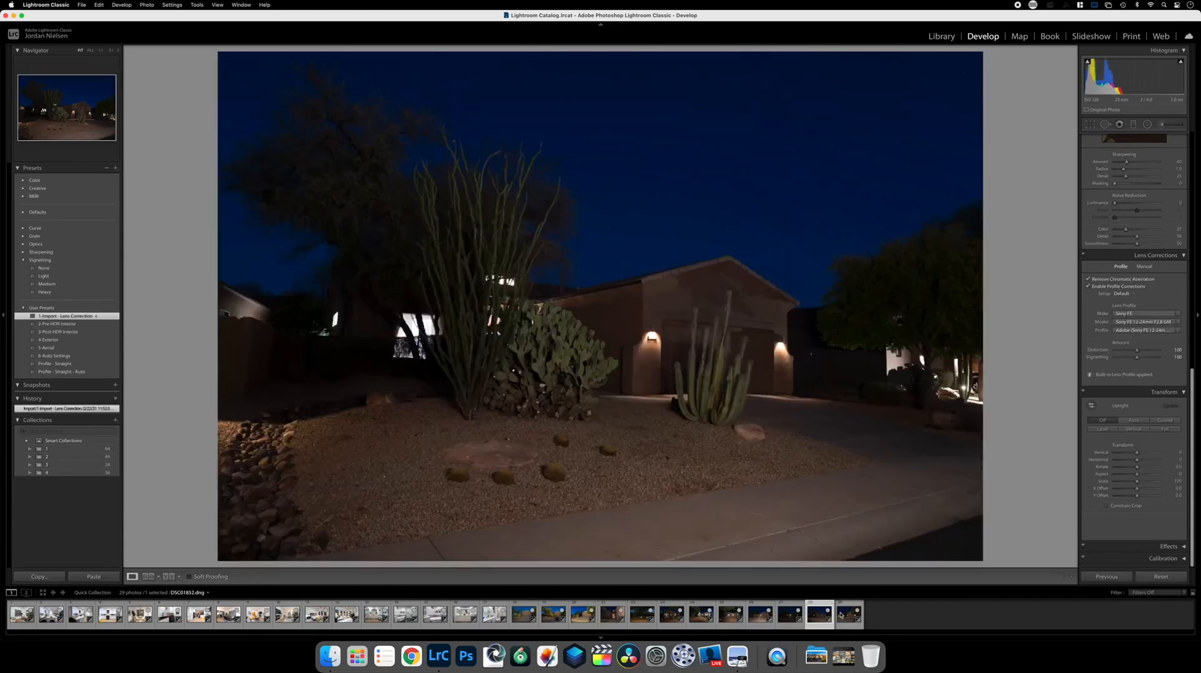
pyautogui.click(842, 616)
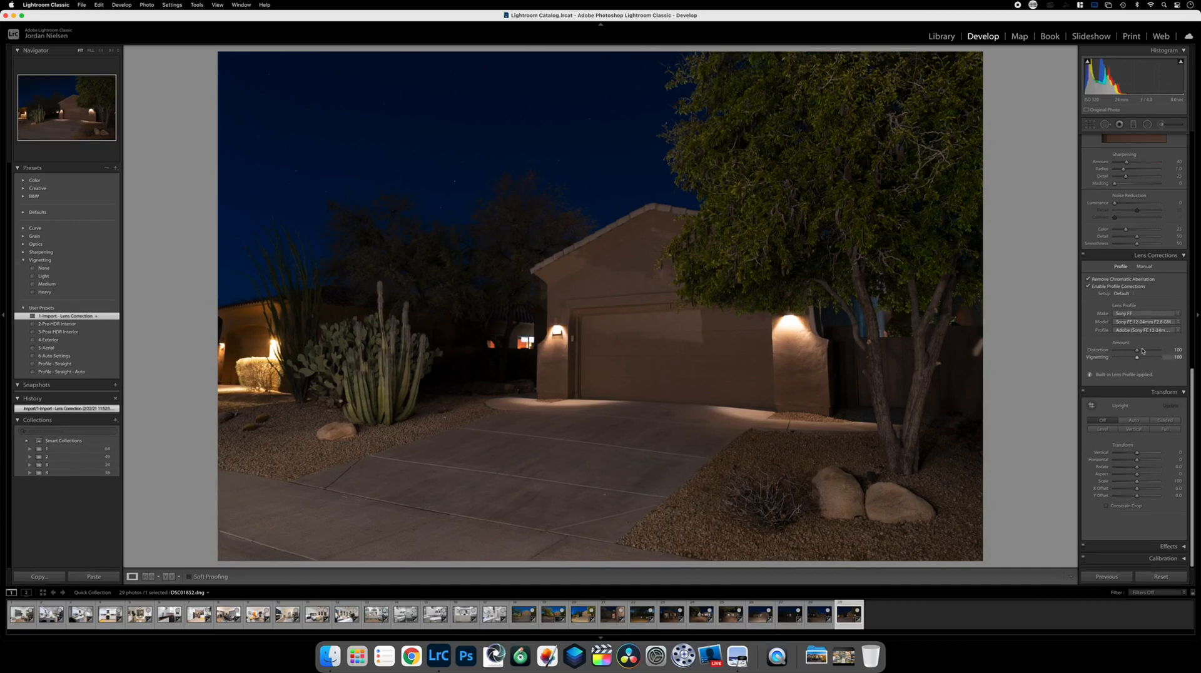
pyautogui.scroll(10, 1172, 206)
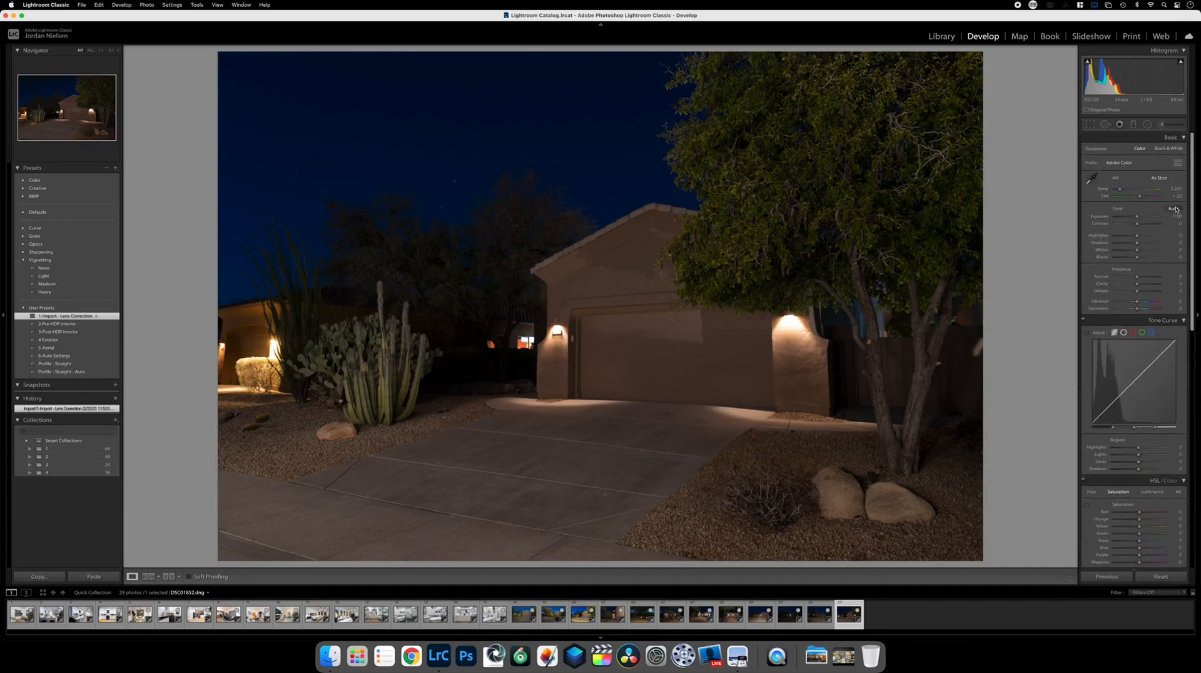
pyautogui.click(1175, 209)
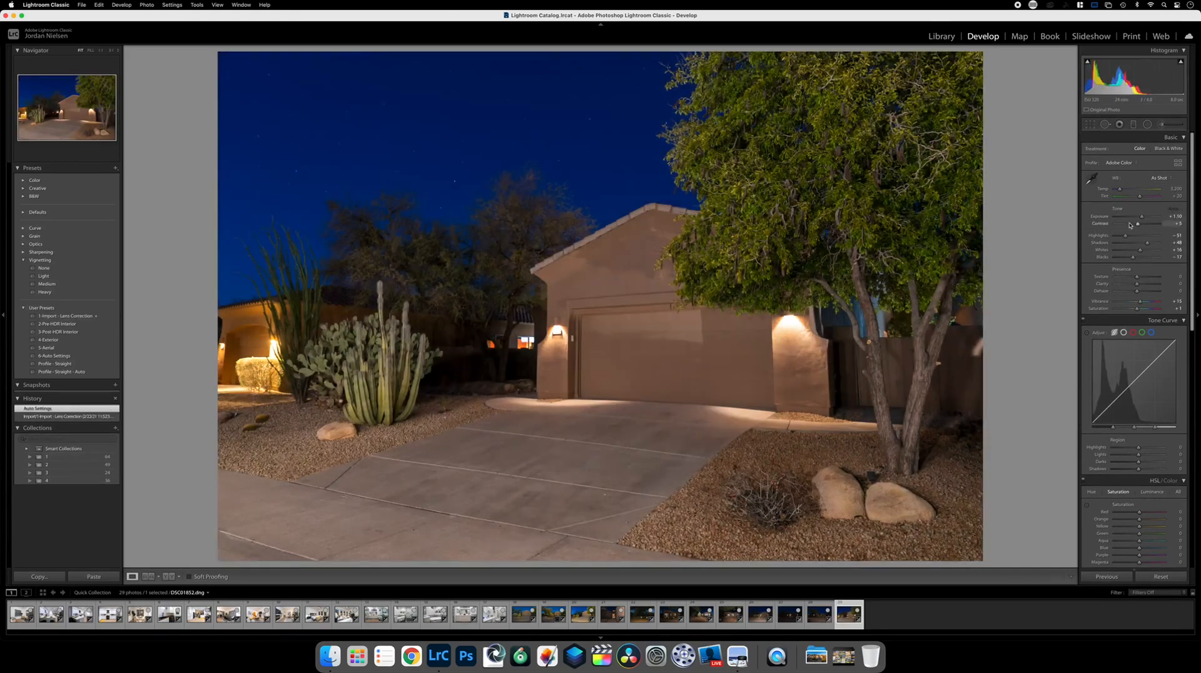
pyautogui.moveTo(1141, 219); pyautogui.dragTo(1143, 217)
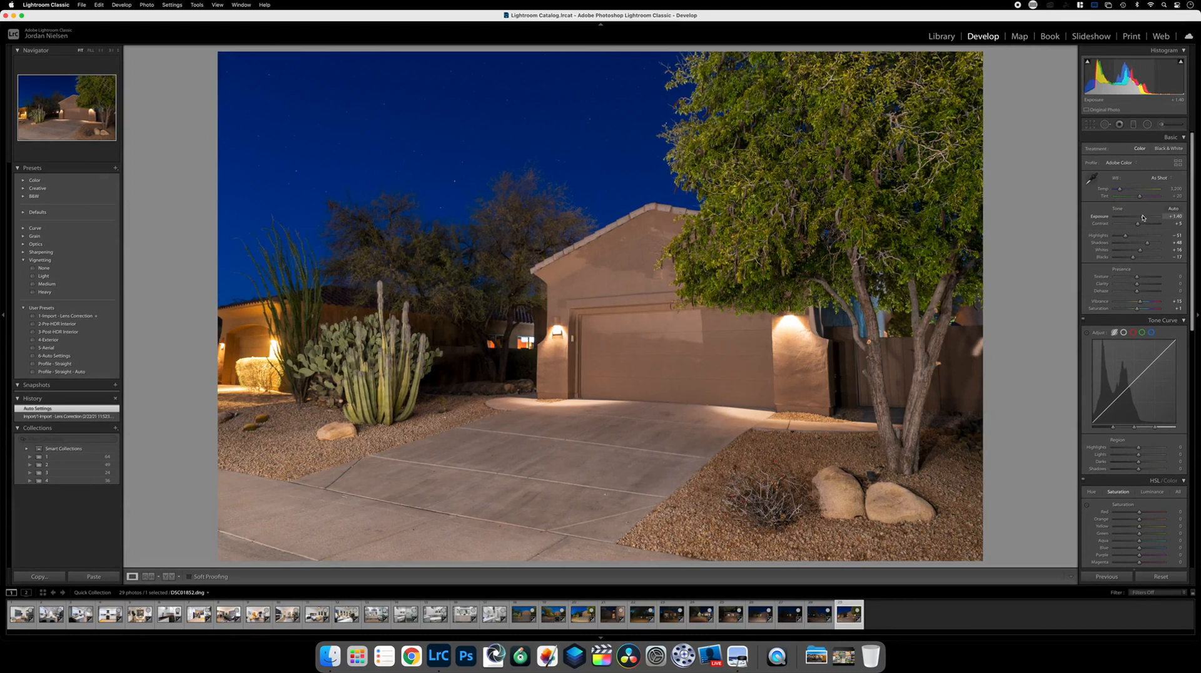
pyautogui.moveTo(1142, 217); pyautogui.dragTo(1142, 216)
pyautogui.click(1113, 236)
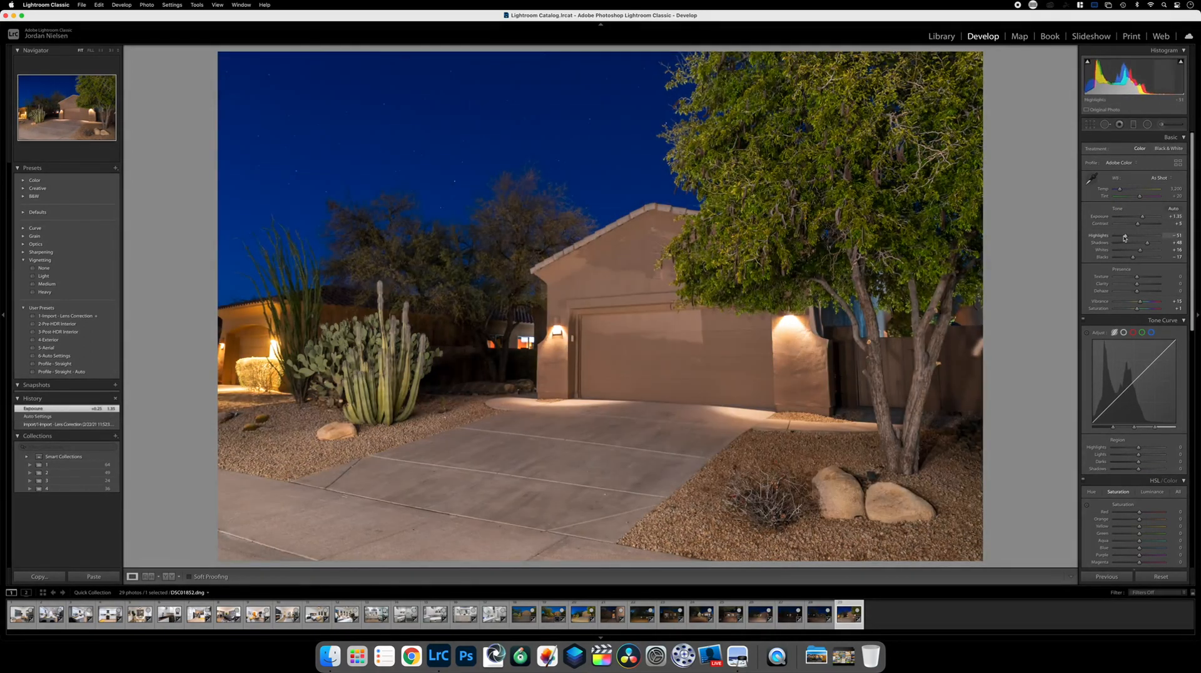
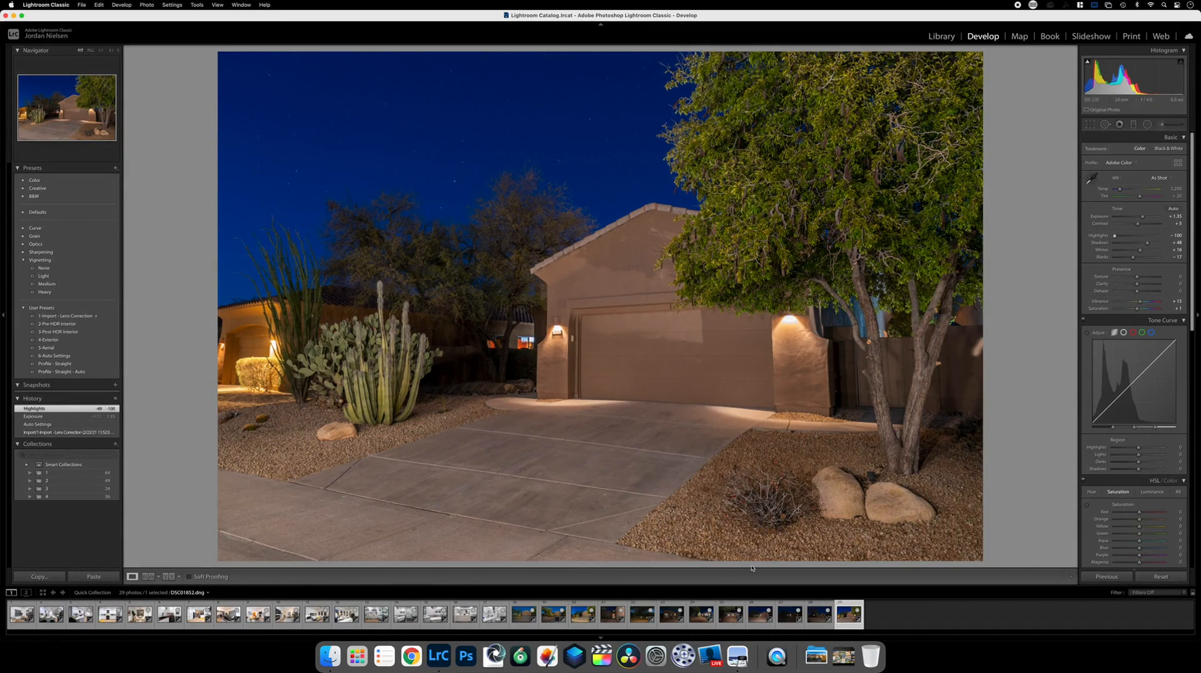
# - Darken the sidewalk and gravel across the foreground with an adjustment brush at -0.54 exposure
pyautogui.click(1162, 124)
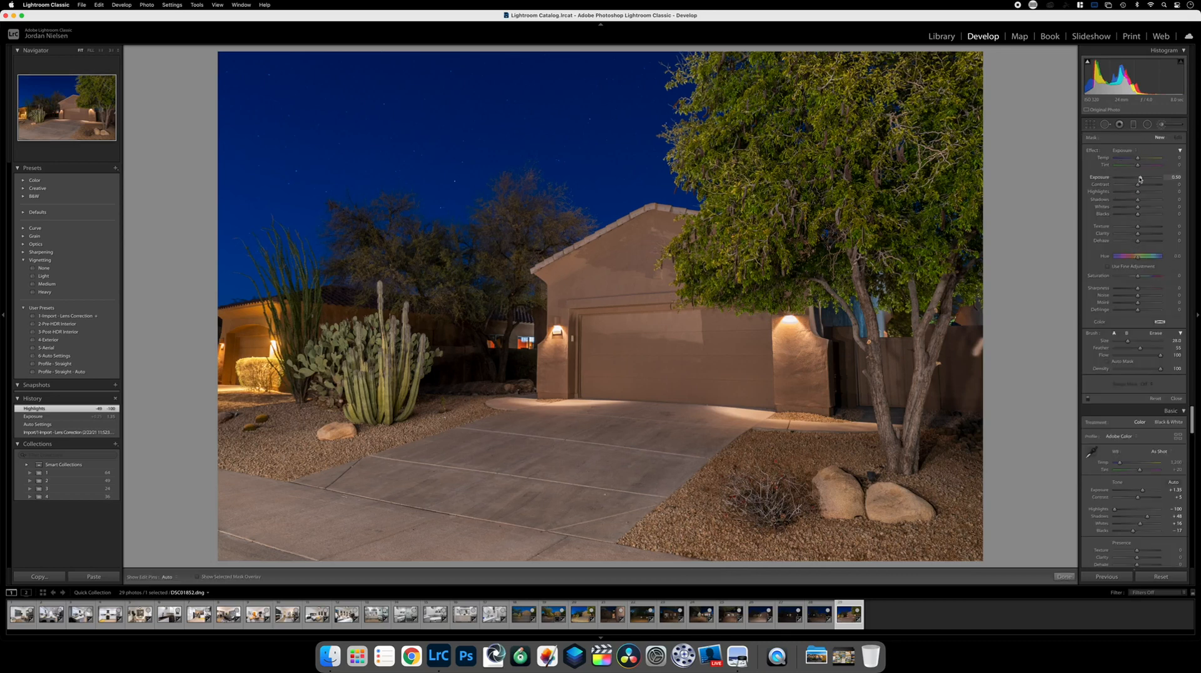
pyautogui.scroll(8, 307, 552)
pyautogui.moveTo(1133, 179); pyautogui.dragTo(1135, 180)
pyautogui.moveTo(238, 542); pyautogui.dragTo(932, 525)
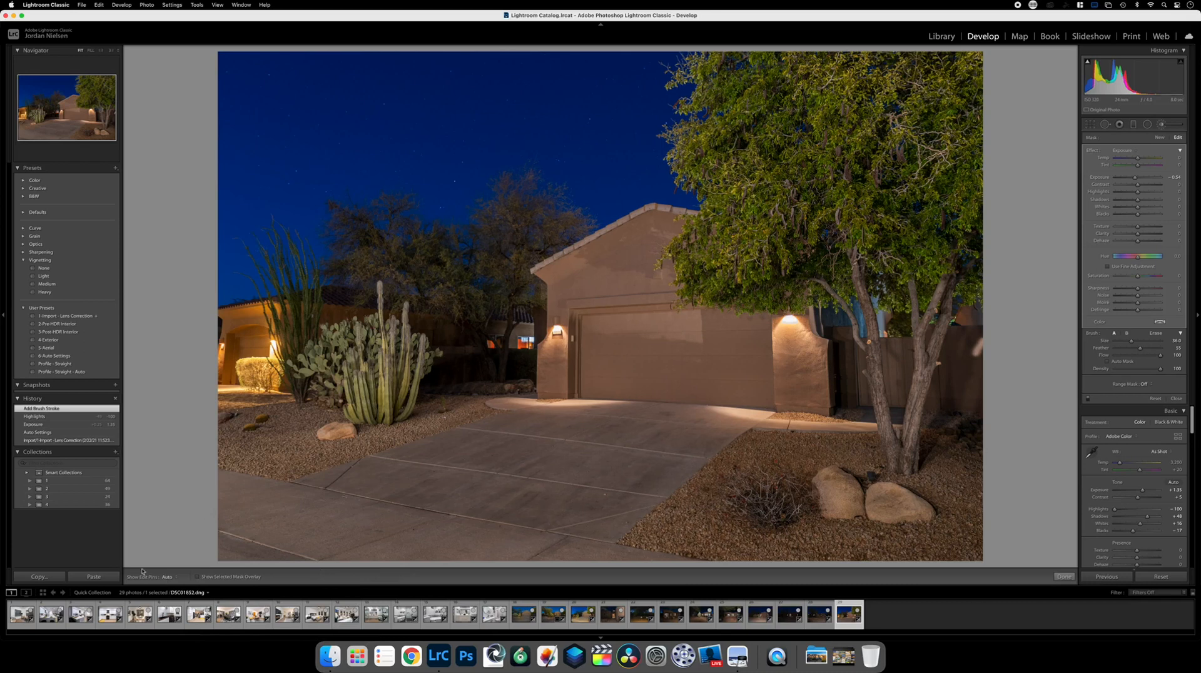
# - Copy the settings onto the preceding angled night exterior and darken its foreground sidewalk and gravel with the -0.54 exposure brush
pyautogui.click(40, 576)
pyautogui.press('Return')
pyautogui.press('Left')
pyautogui.click(94, 577)
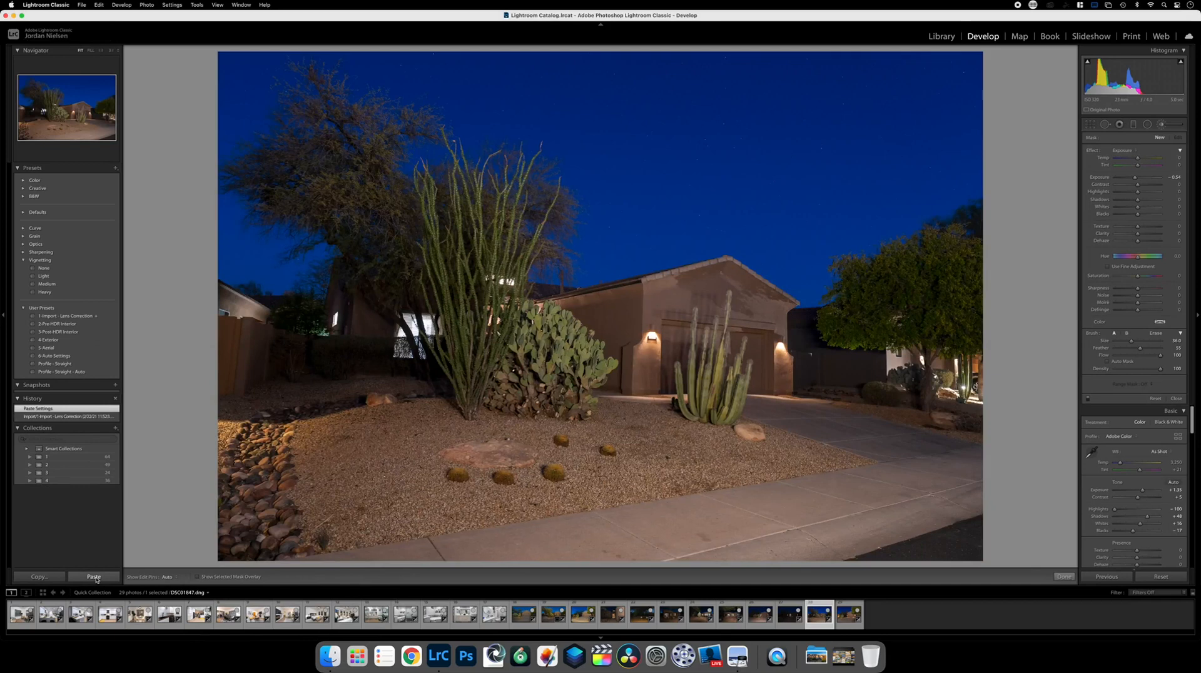
pyautogui.moveTo(934, 525)
pyautogui.mouseDown()
pyautogui.moveTo(782, 562)
pyautogui.moveTo(300, 538)
pyautogui.mouseUp()
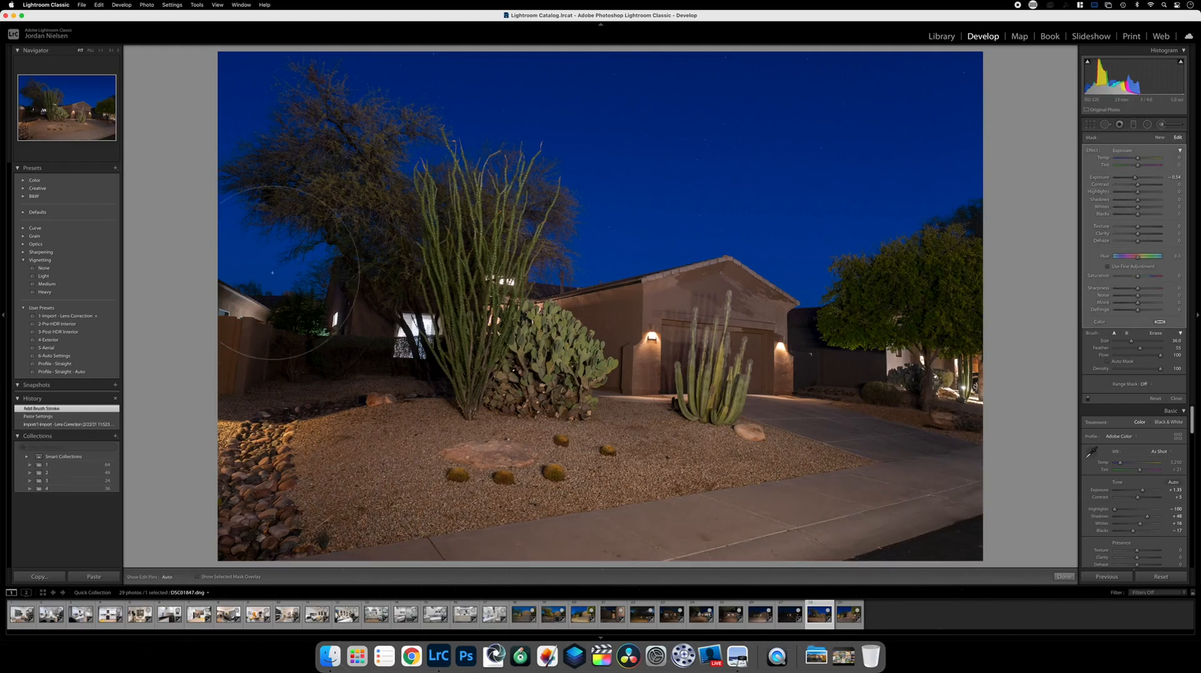
pyautogui.click(1063, 576)
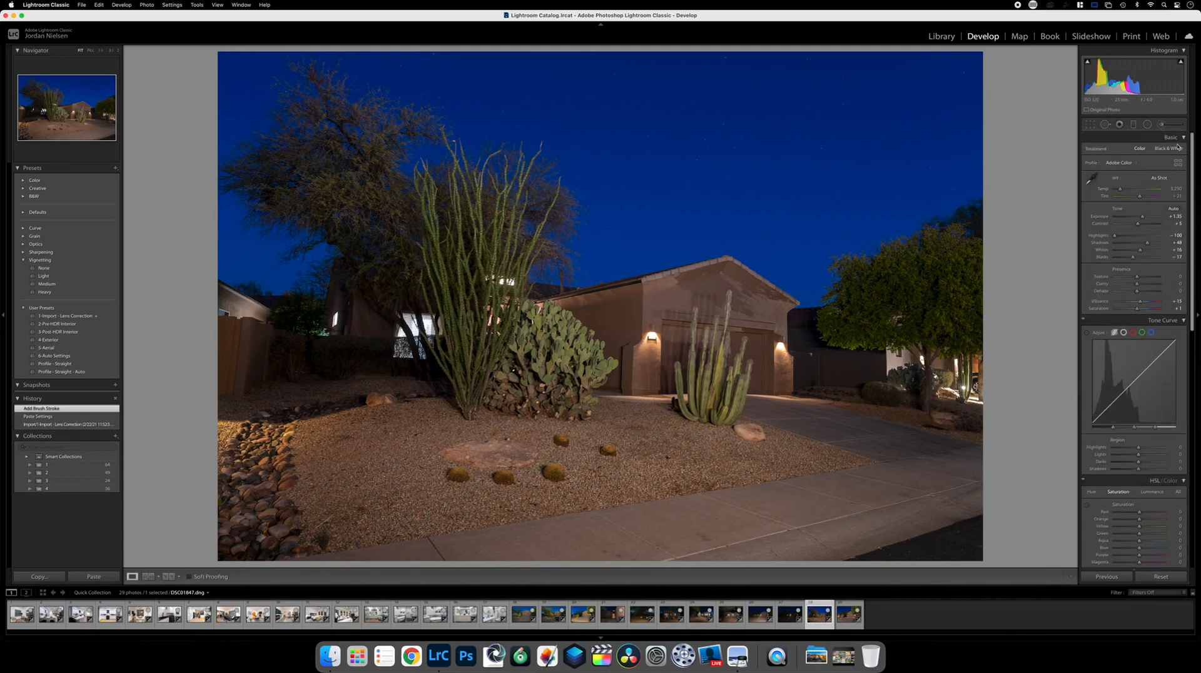
# - Brighten the shadowed hedge and wall beside the tall spindly plant with a new adjustment brush at 1.19 exposure
pyautogui.click(1164, 126)
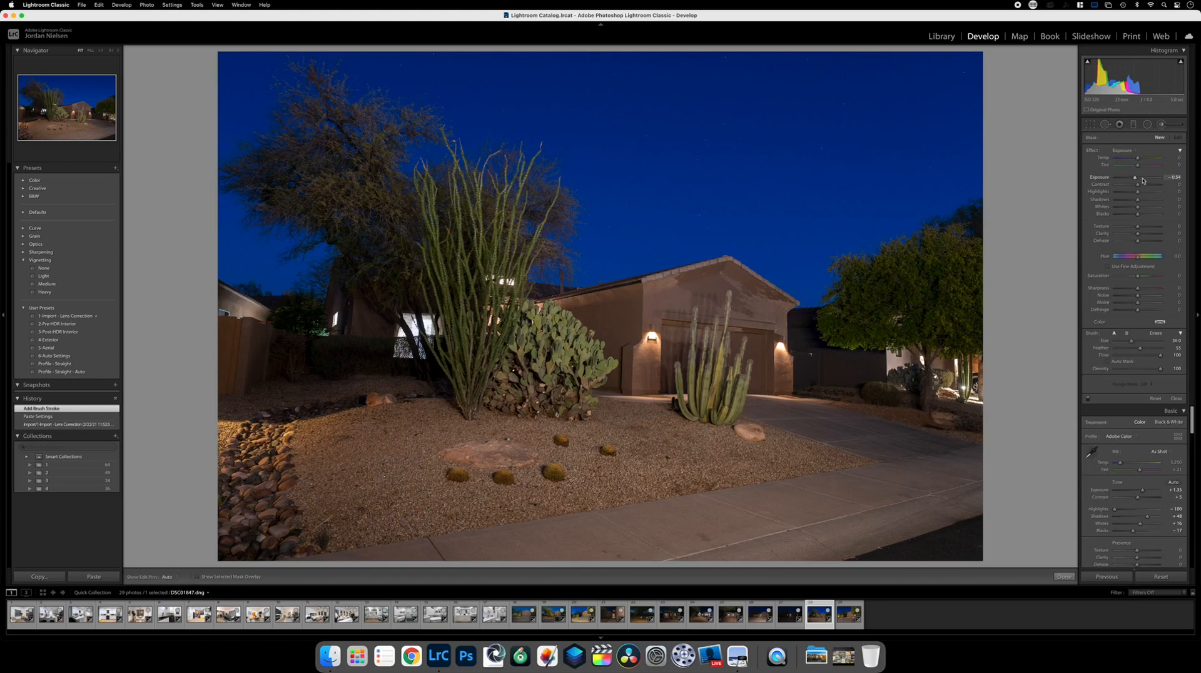
pyautogui.click(353, 340)
pyautogui.moveTo(353, 340)
pyautogui.mouseDown()
pyautogui.moveTo(400, 344)
pyautogui.moveTo(369, 347)
pyautogui.mouseUp()
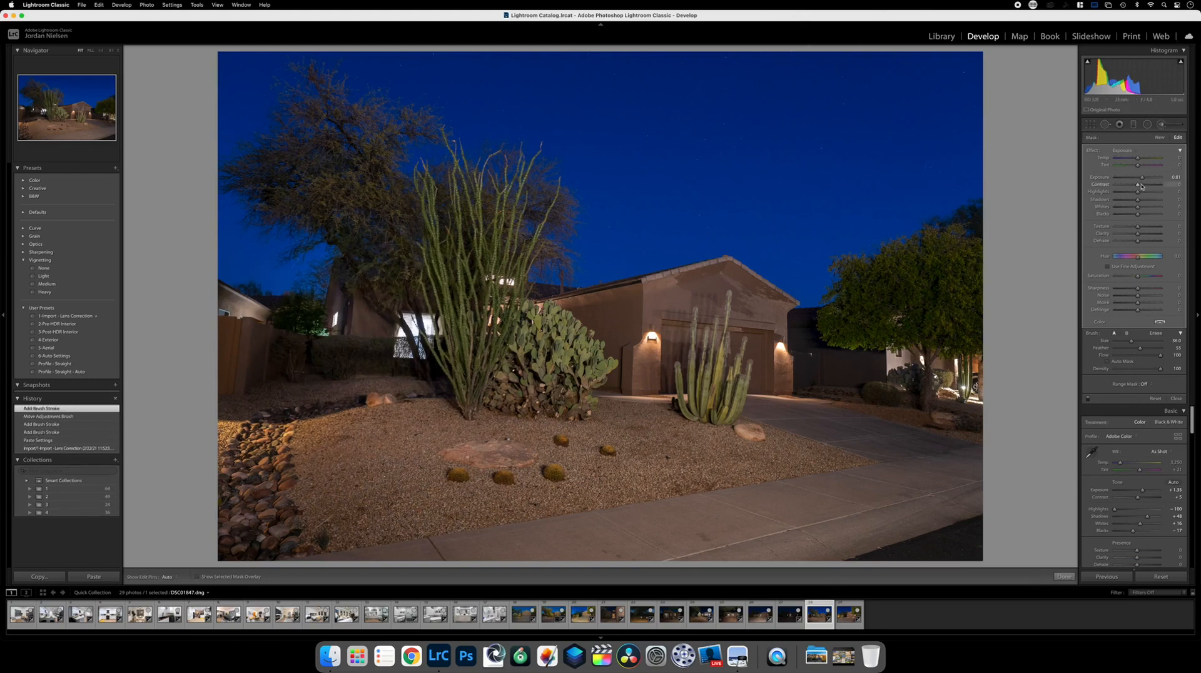
pyautogui.moveTo(1142, 180); pyautogui.dragTo(1145, 180)
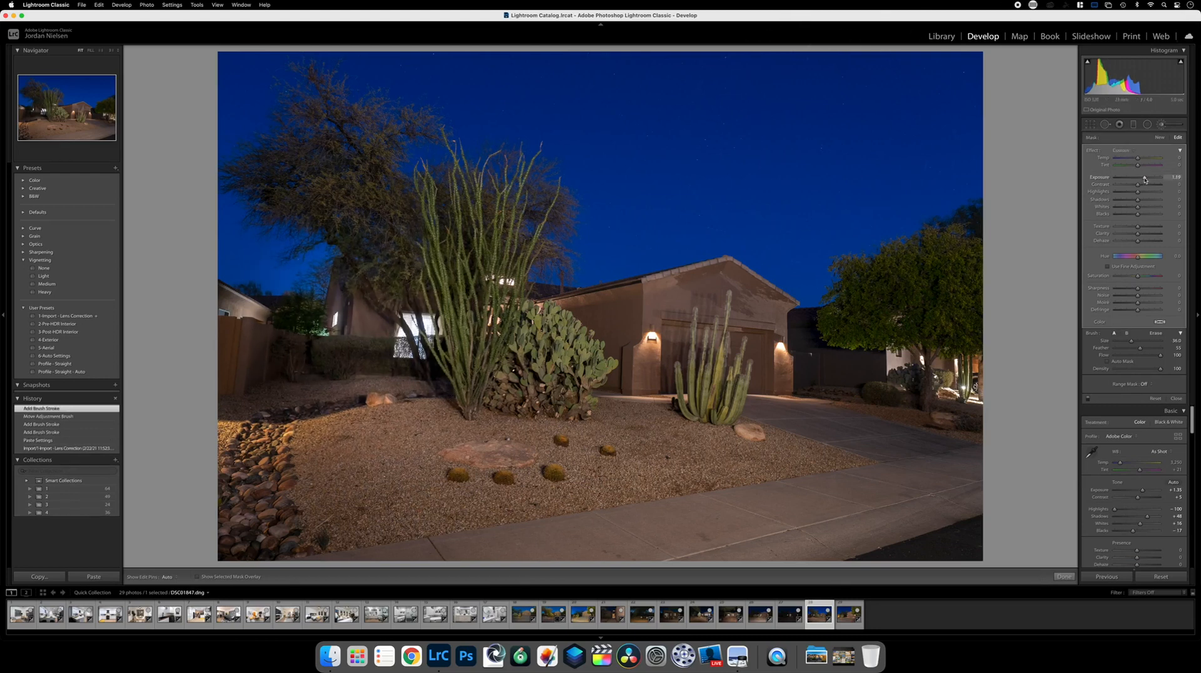
pyautogui.click(1063, 576)
# - Set the angled night exterior's temperature to 3,374, shadows to +100, vibrance to +42, yellow saturation to +29 and green saturation to +11
pyautogui.moveTo(1120, 189); pyautogui.dragTo(1120, 190)
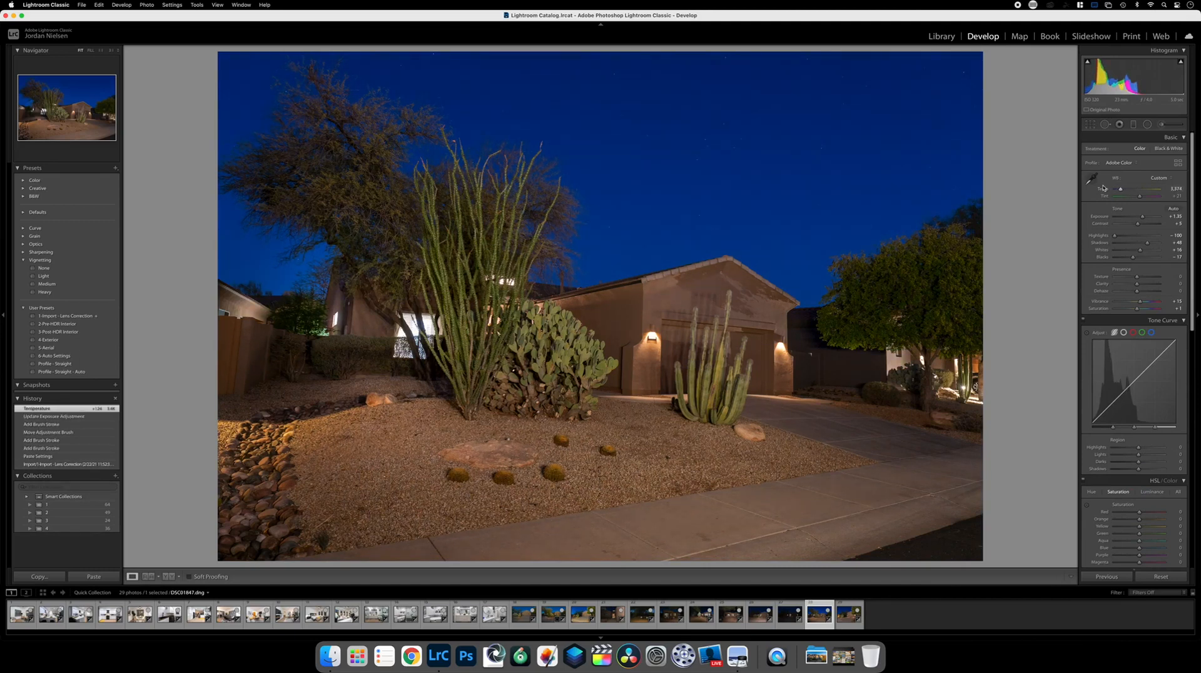
pyautogui.moveTo(1147, 242); pyautogui.dragTo(1160, 239)
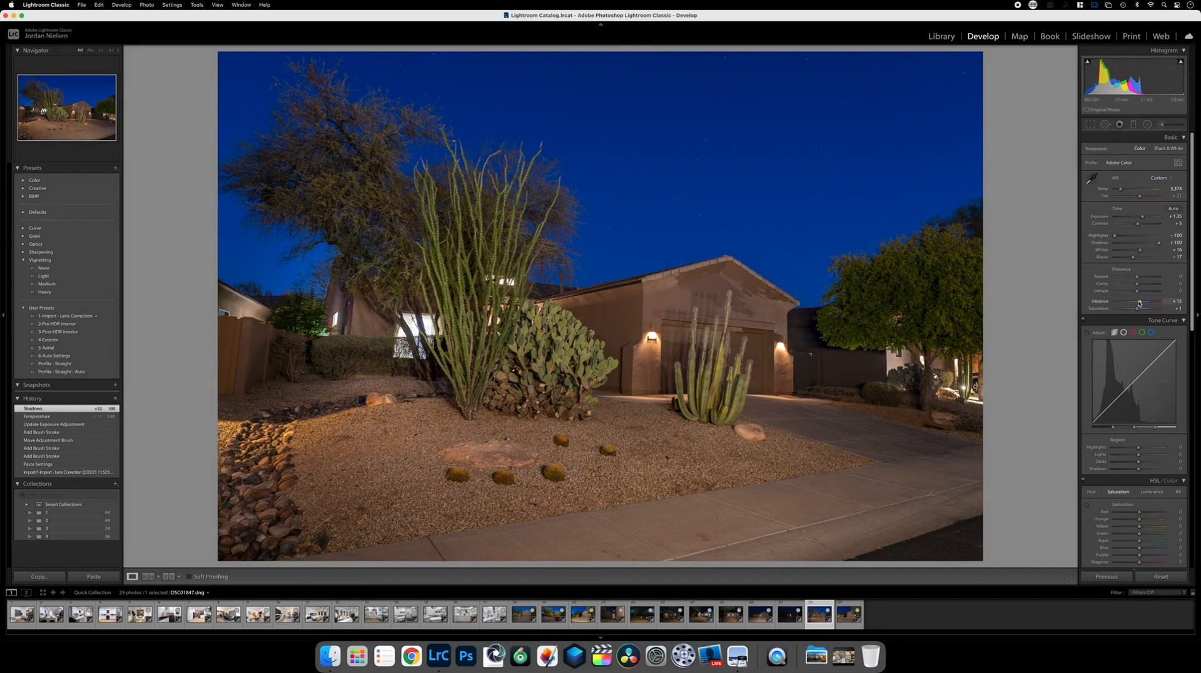
pyautogui.moveTo(1141, 303); pyautogui.dragTo(1149, 301)
pyautogui.moveTo(1148, 301); pyautogui.dragTo(1145, 301)
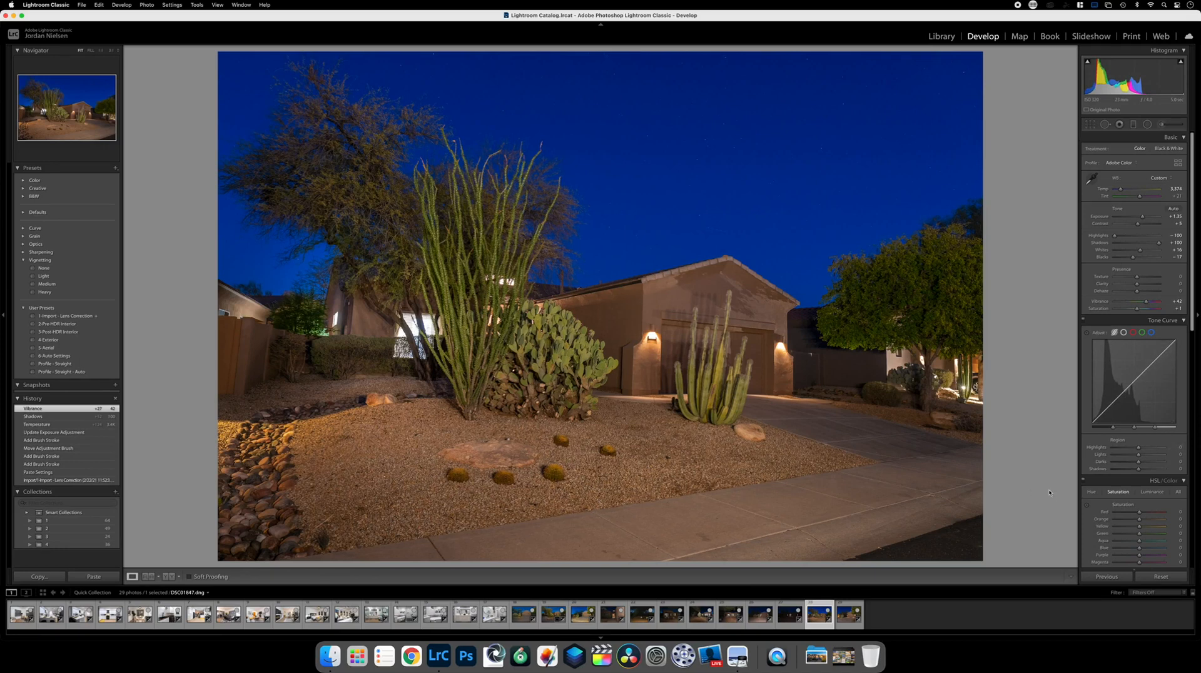
pyautogui.click(1087, 505)
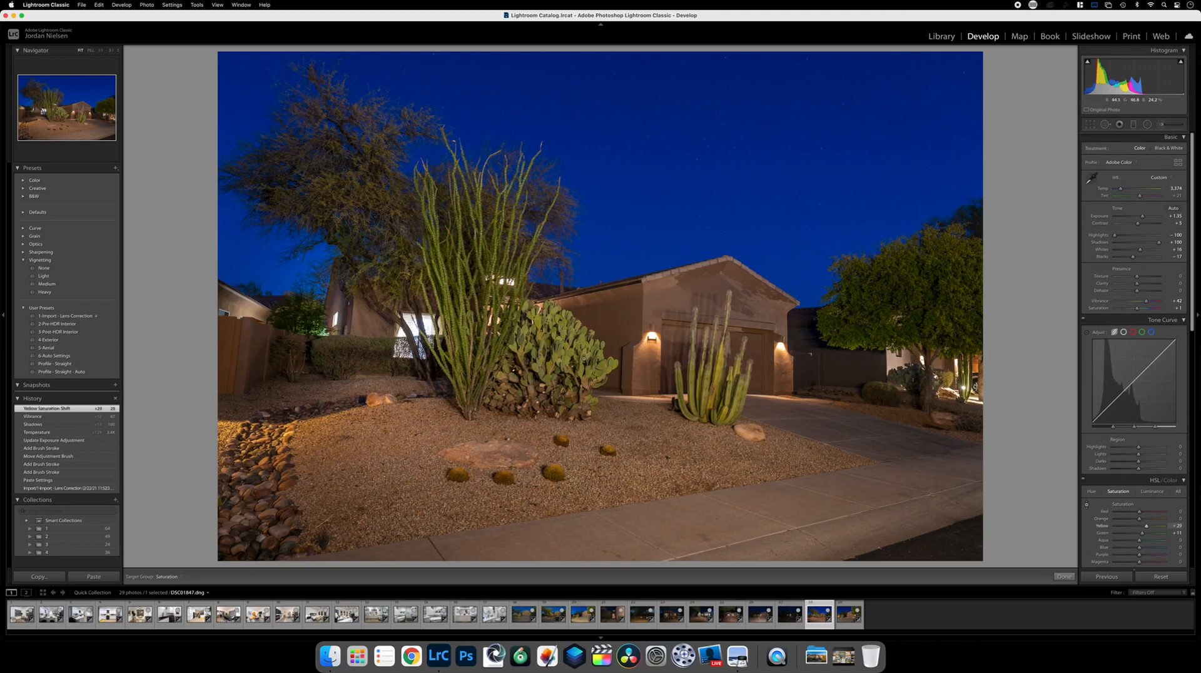
# - Copy these settings onto the preceding straight-on night garage photo and set its exposure to +2.15
pyautogui.click(38, 577)
pyautogui.press('Return')
pyautogui.press('Left')
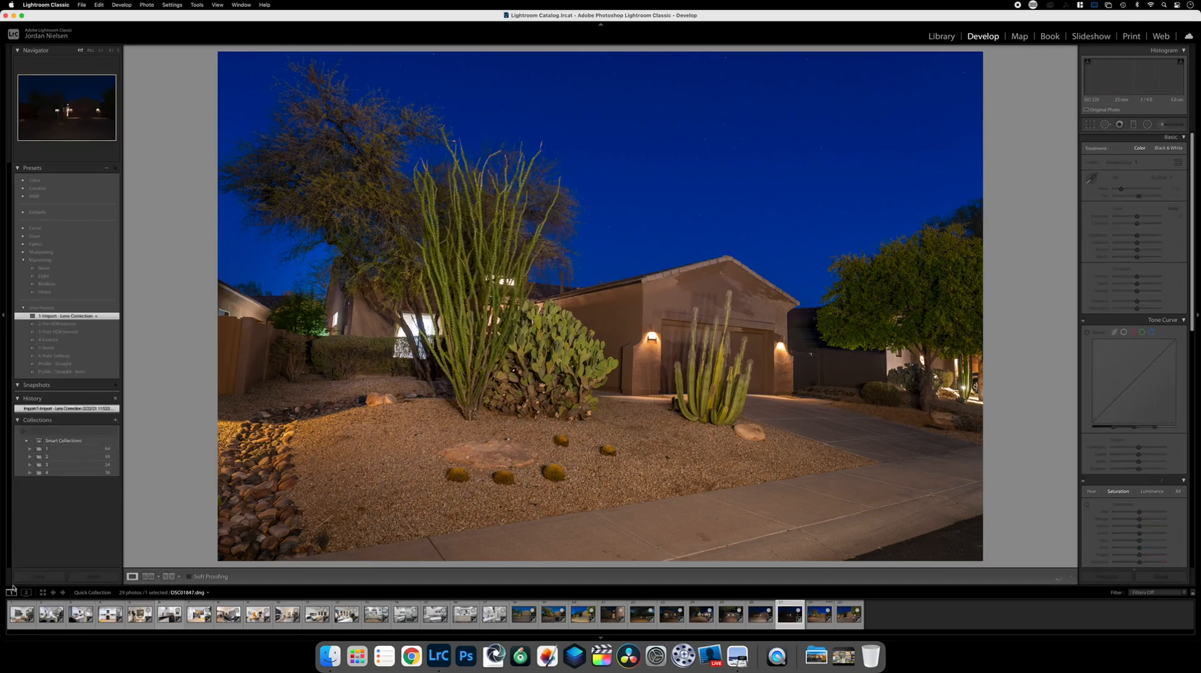
pyautogui.click(101, 577)
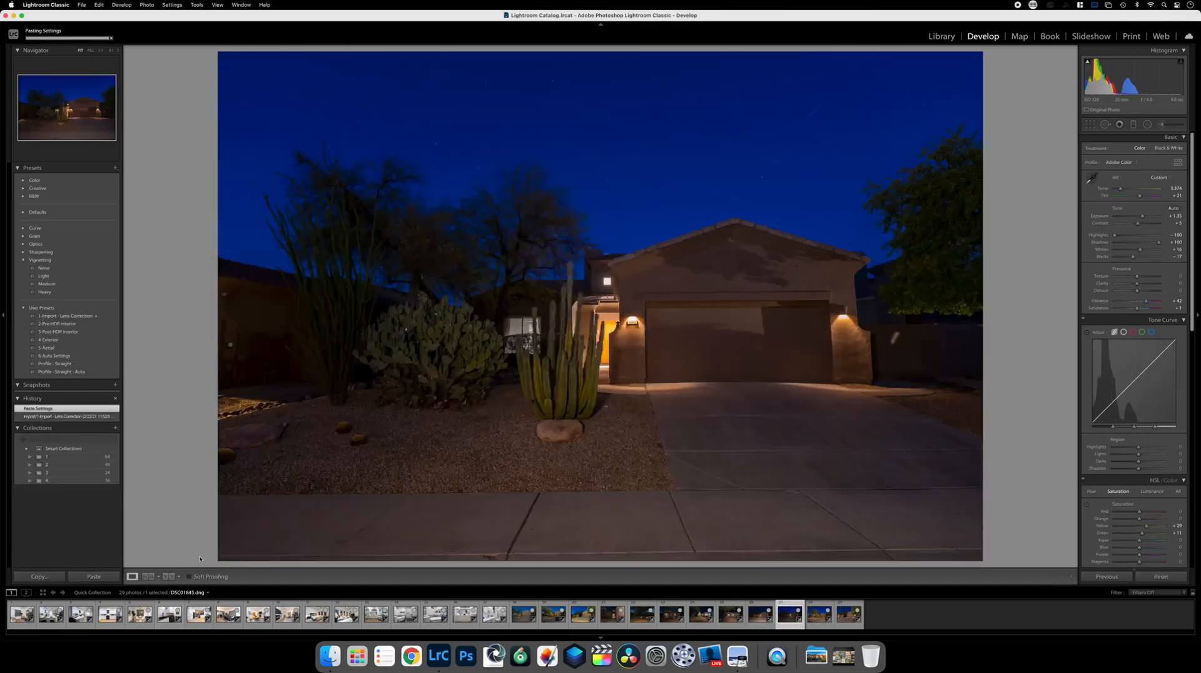
pyautogui.moveTo(1145, 216); pyautogui.dragTo(1146, 218)
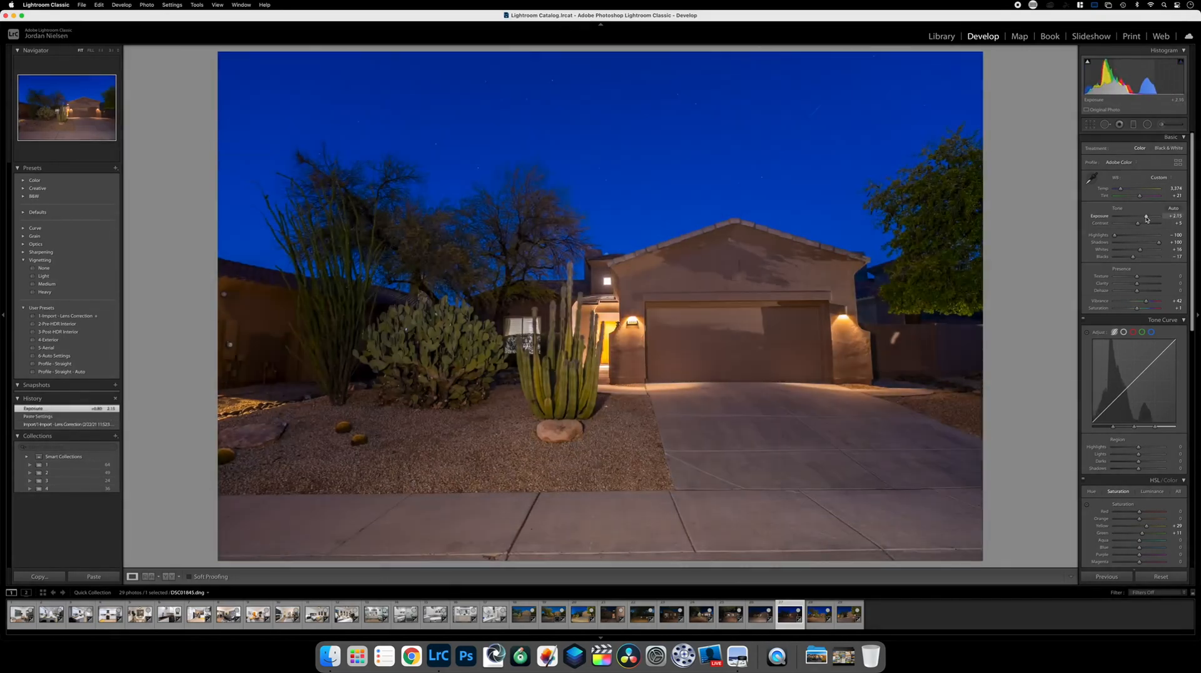
# - Copy the settings onto the preceding straight-on night garage photo, DSC01844.dng, and set its exposure to +0.70
pyautogui.press('Left')
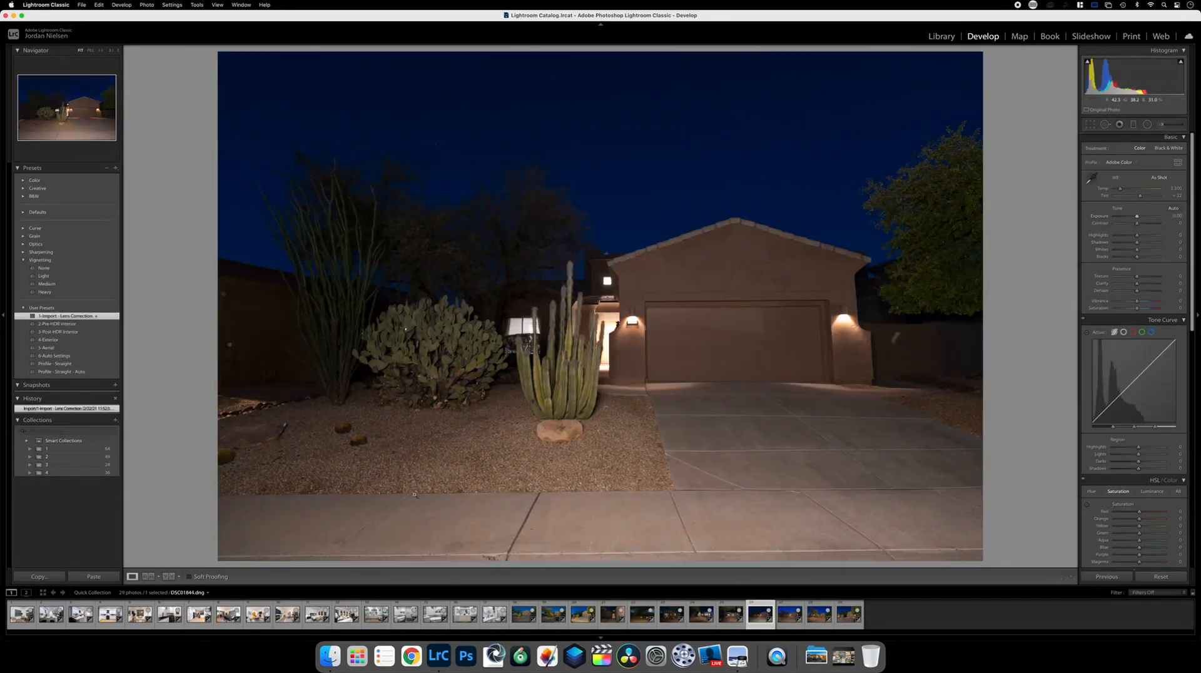
pyautogui.click(94, 576)
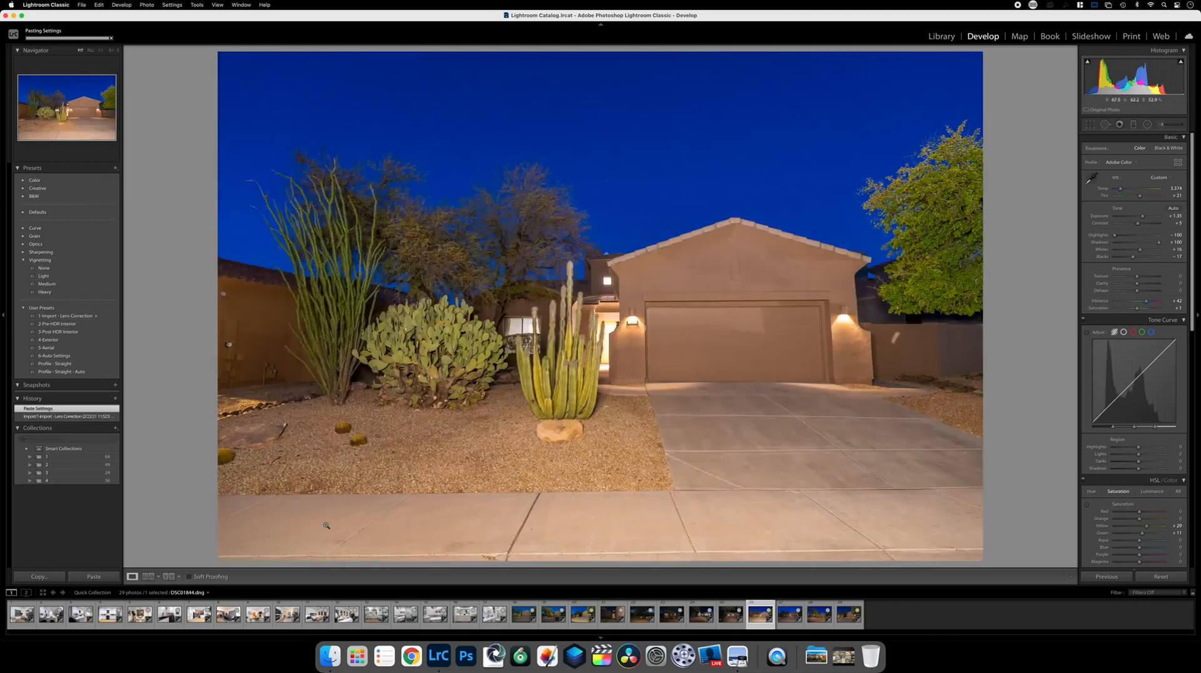
pyautogui.press('Right')
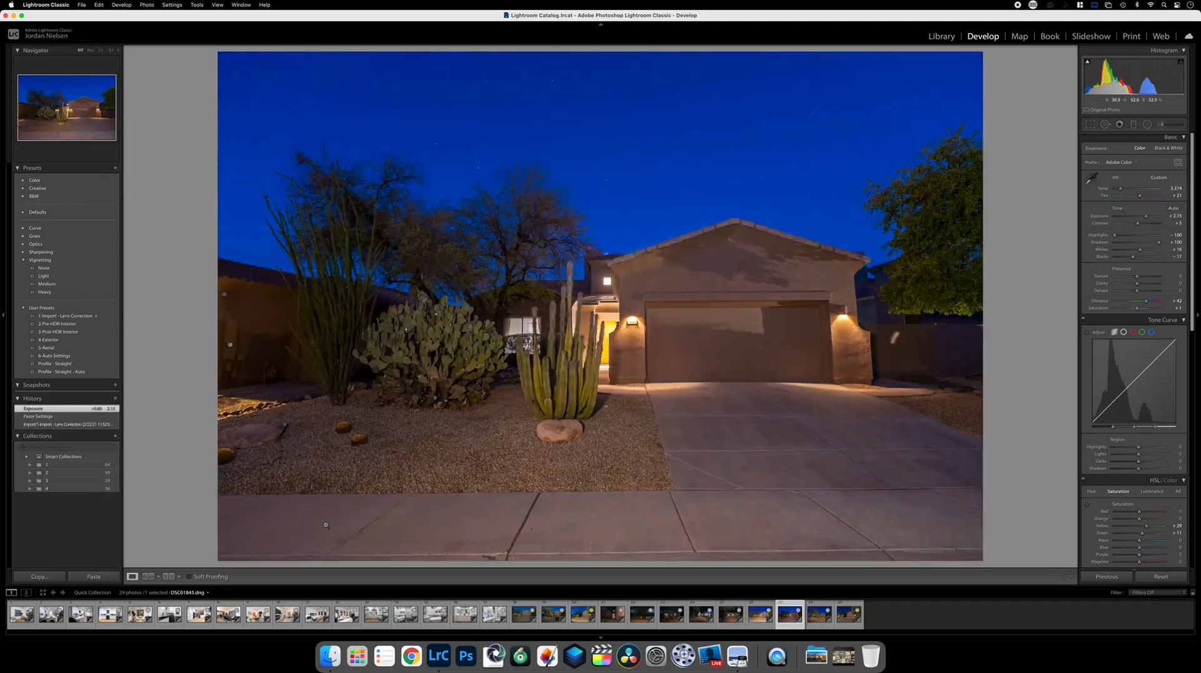
pyautogui.press('Left')
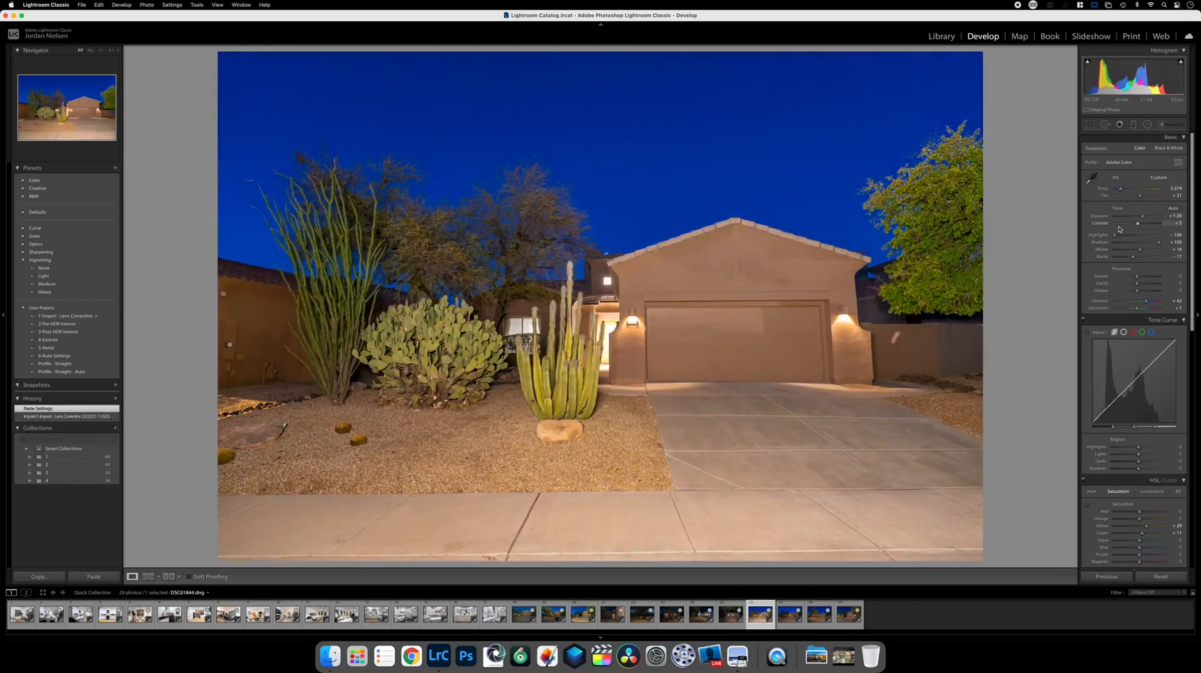
pyautogui.moveTo(1142, 216); pyautogui.dragTo(1138, 217)
pyautogui.moveTo(1138, 217); pyautogui.dragTo(1140, 217)
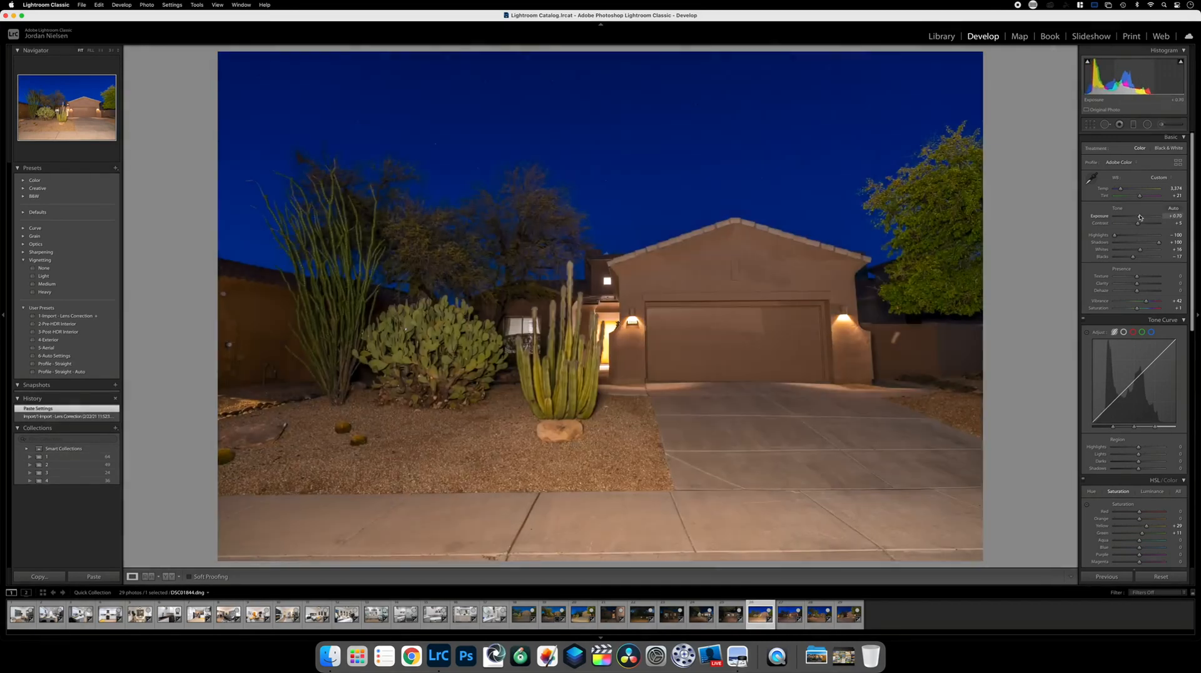
# - Compare the two straight-on night garage photos and remove DSC01845.dng from the Quick Collection
pyautogui.press('Right')
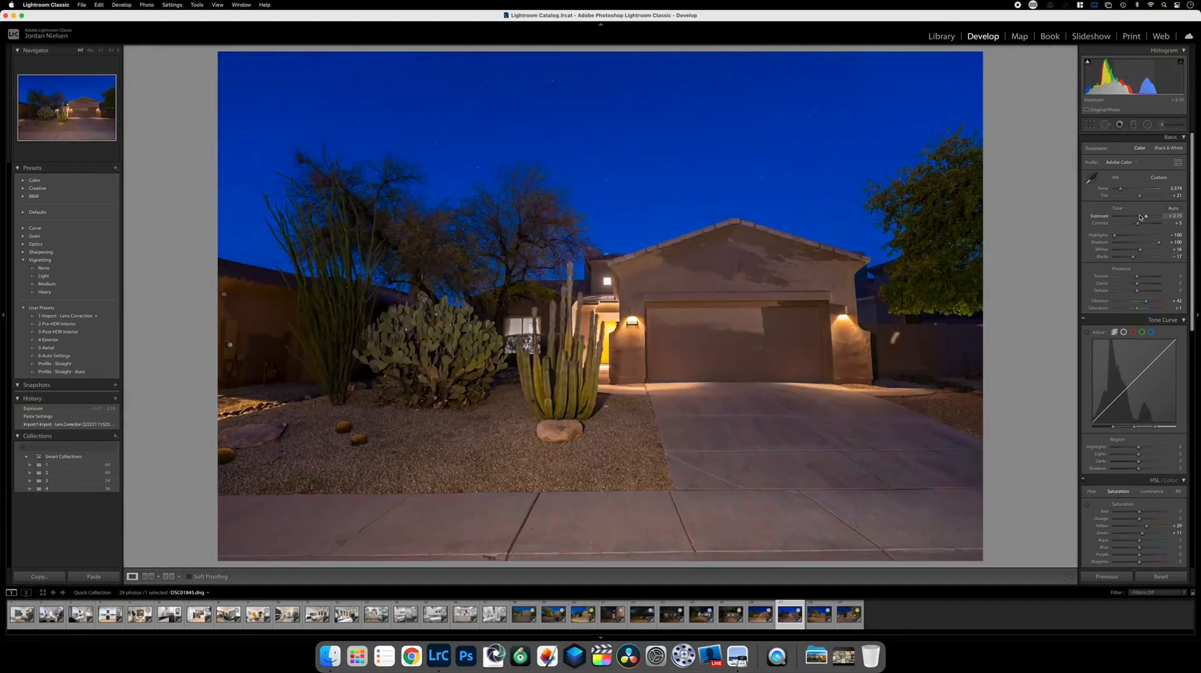
pyautogui.press('Left')
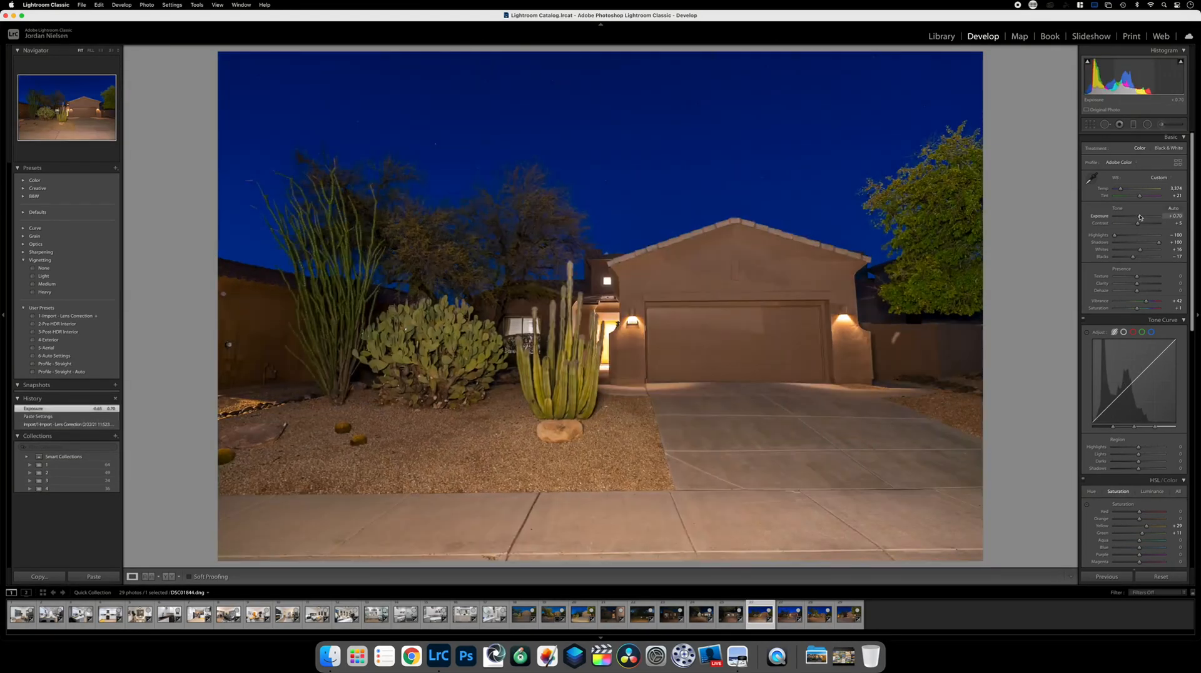
pyautogui.press('Left')
pyautogui.press('Right')
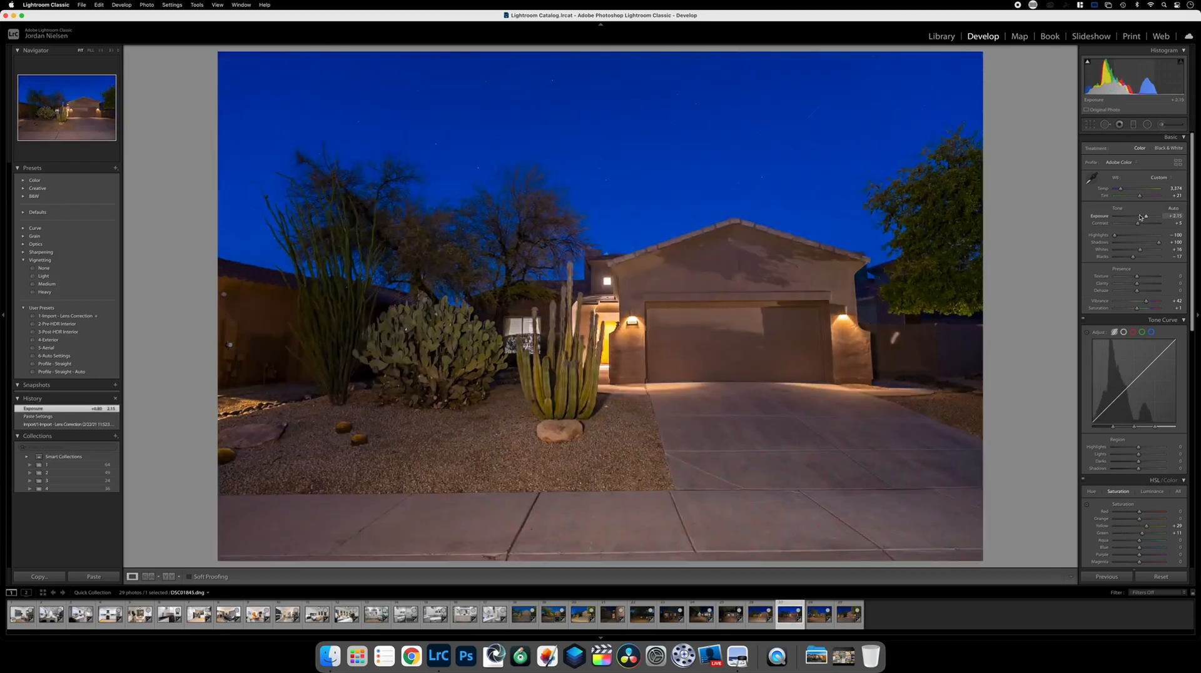
pyautogui.press('b')
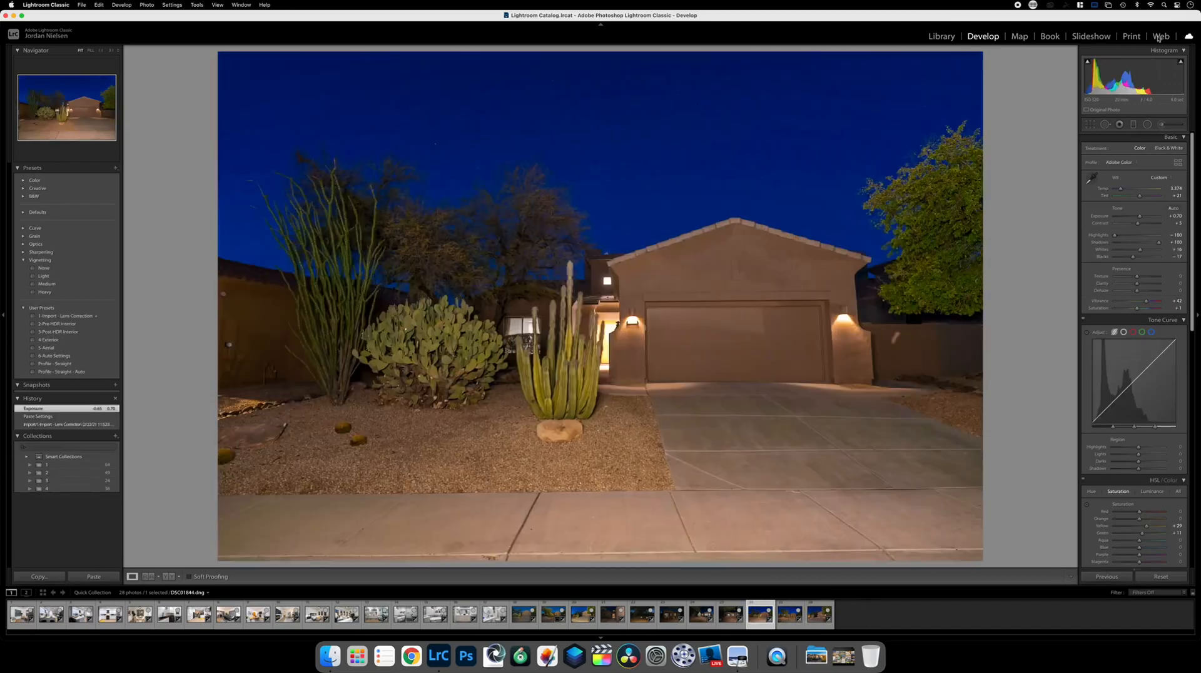
# - Darken the foreground sidewalk of the remaining straight-on garage photo with a negative-exposure adjustment brush, then lower the brush exposure slightly further
pyautogui.click(1160, 124)
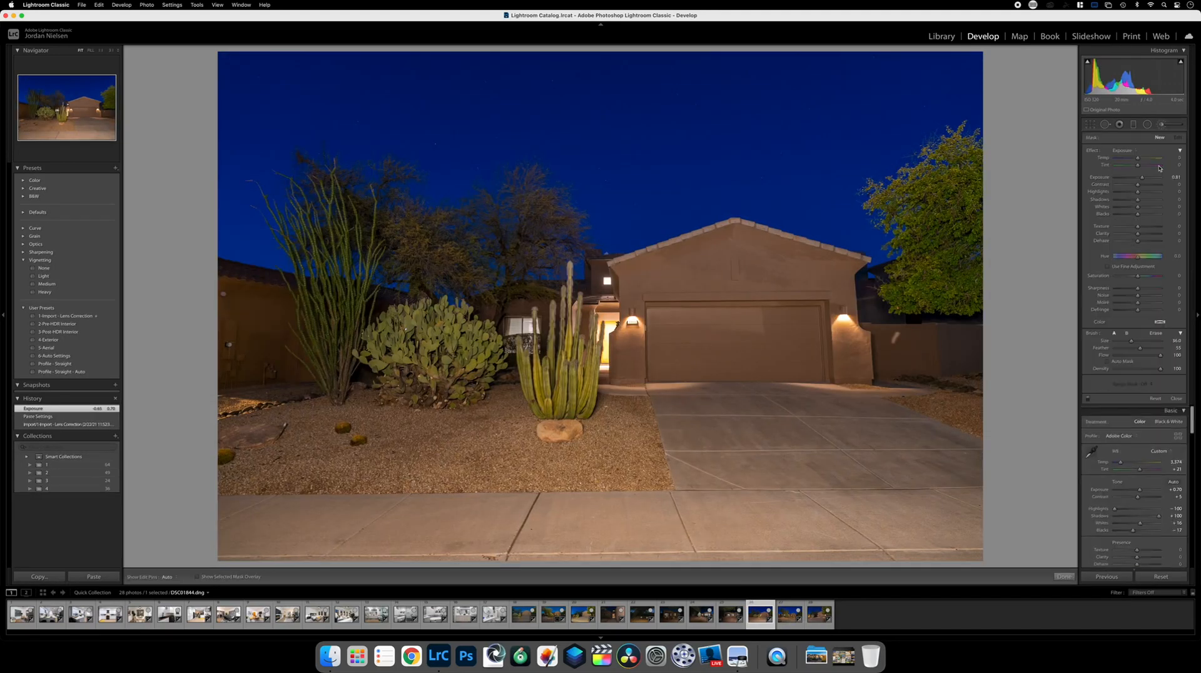
pyautogui.moveTo(1139, 179); pyautogui.dragTo(1135, 179)
pyautogui.moveTo(936, 531)
pyautogui.mouseDown()
pyautogui.moveTo(682, 506)
pyautogui.moveTo(444, 507)
pyautogui.moveTo(176, 541)
pyautogui.mouseUp()
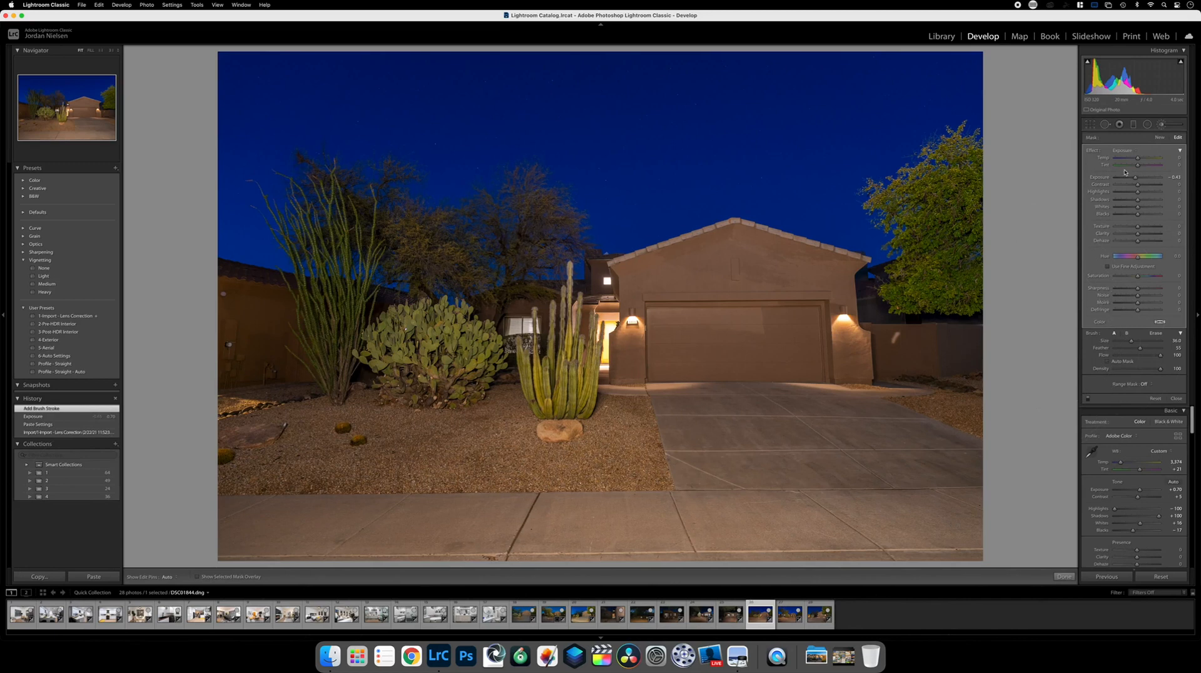
pyautogui.moveTo(1135, 178); pyautogui.dragTo(1134, 178)
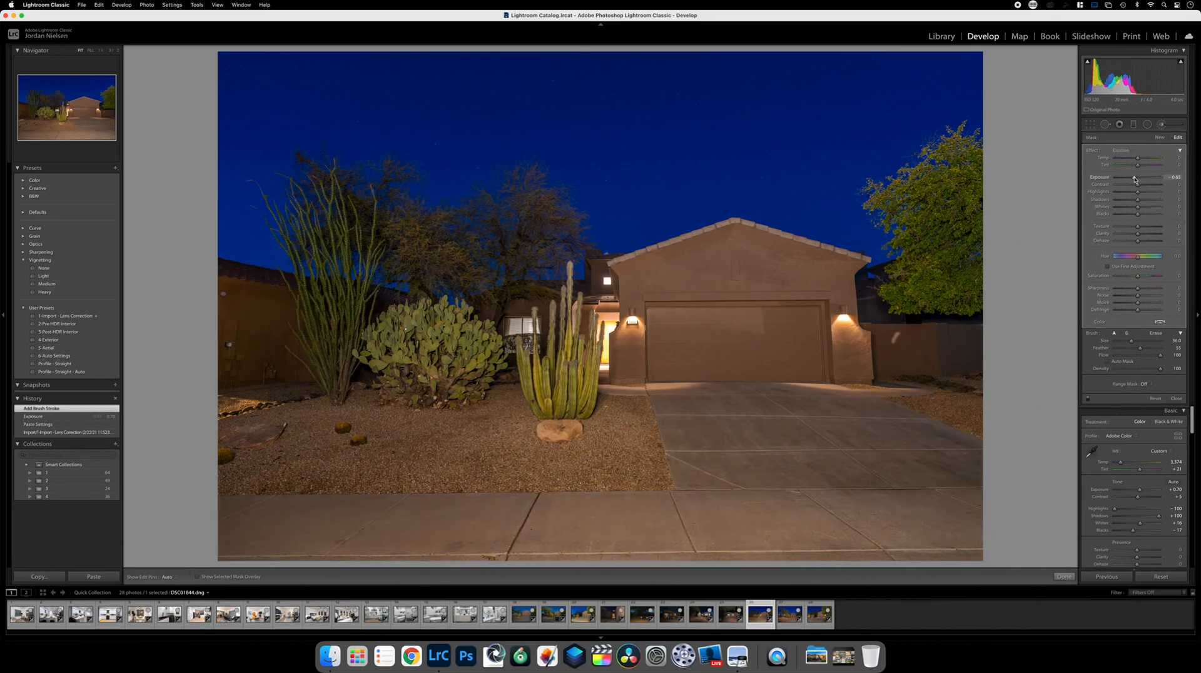
pyautogui.click(1160, 126)
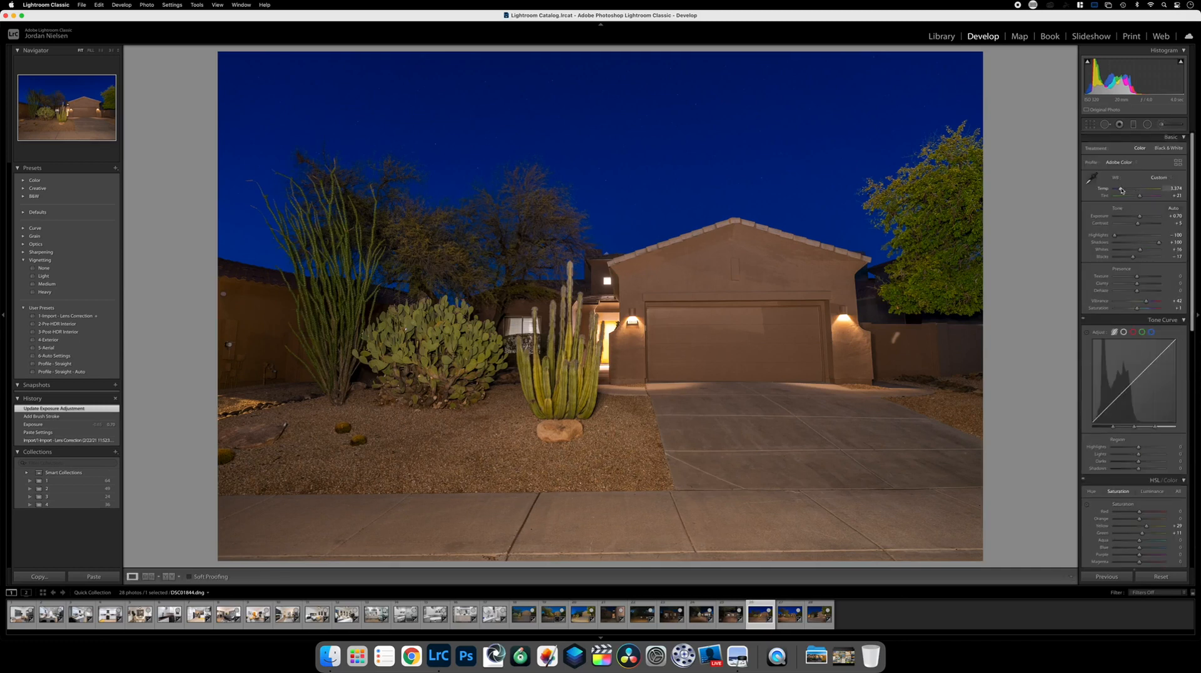
# - Set the straight-on garage photo's temperature to 3,300 and copy its develop settings
pyautogui.moveTo(1120, 190); pyautogui.dragTo(1121, 191)
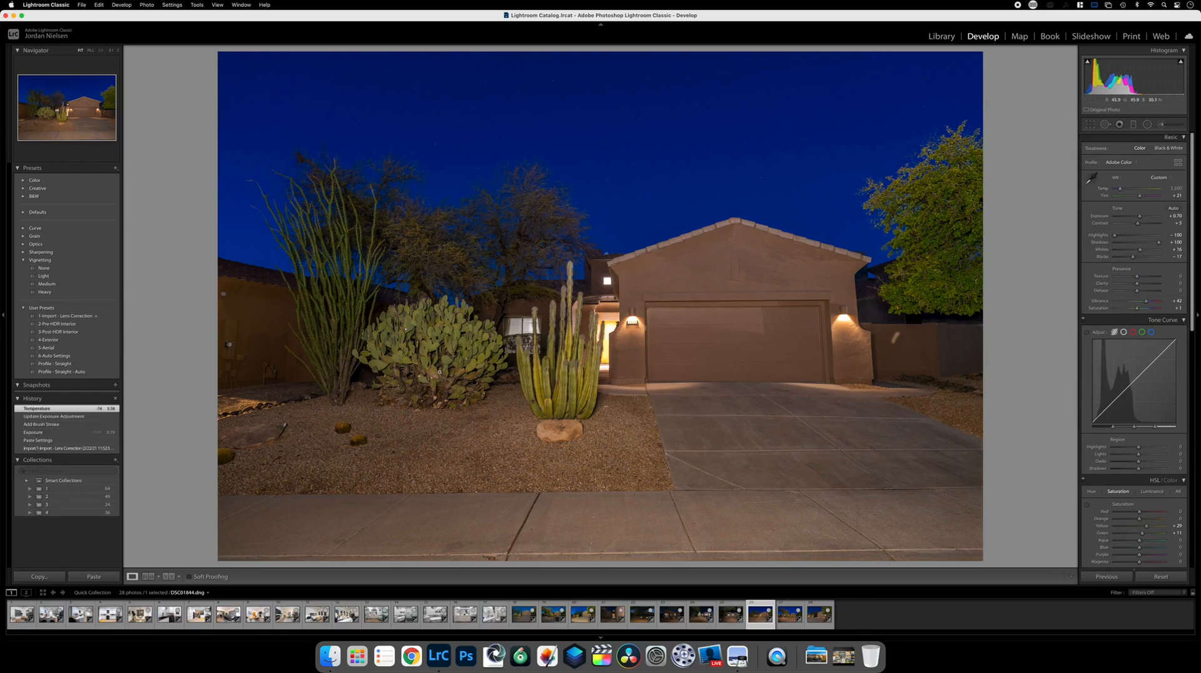
pyautogui.click(46, 576)
pyautogui.press('Return')
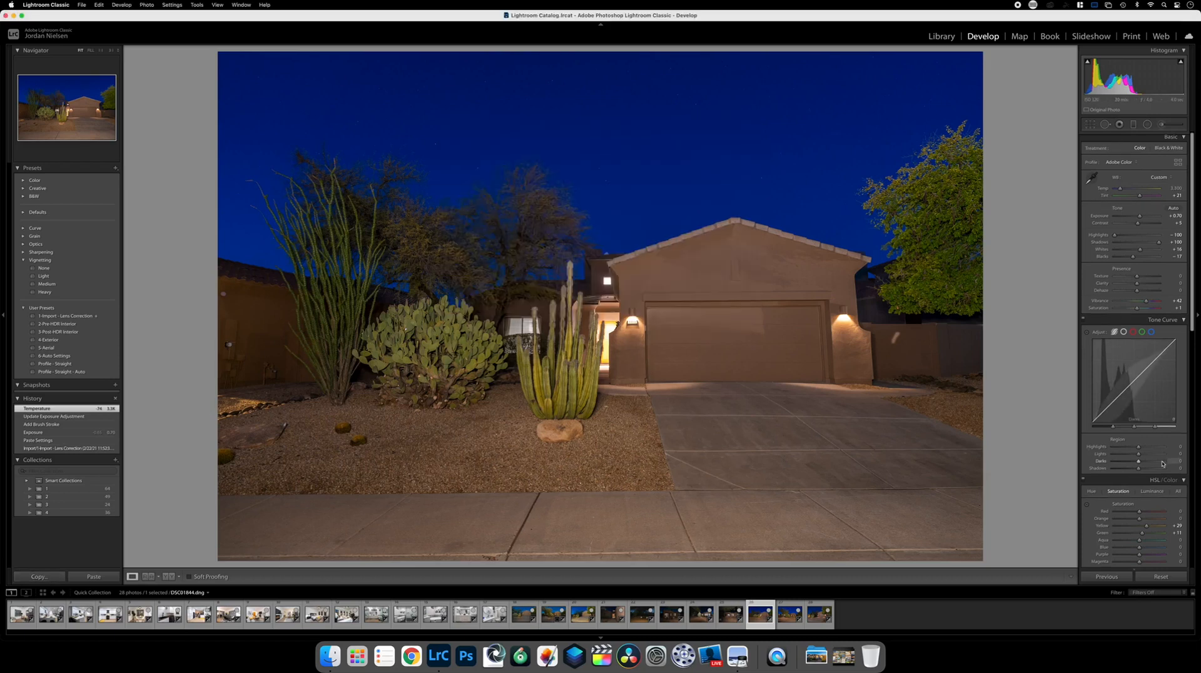
# - Try Auto Upright perspective correction on the straight-on garage photo and turn Upright back off
pyautogui.scroll(-10, 1135, 413)
pyautogui.click(1141, 422)
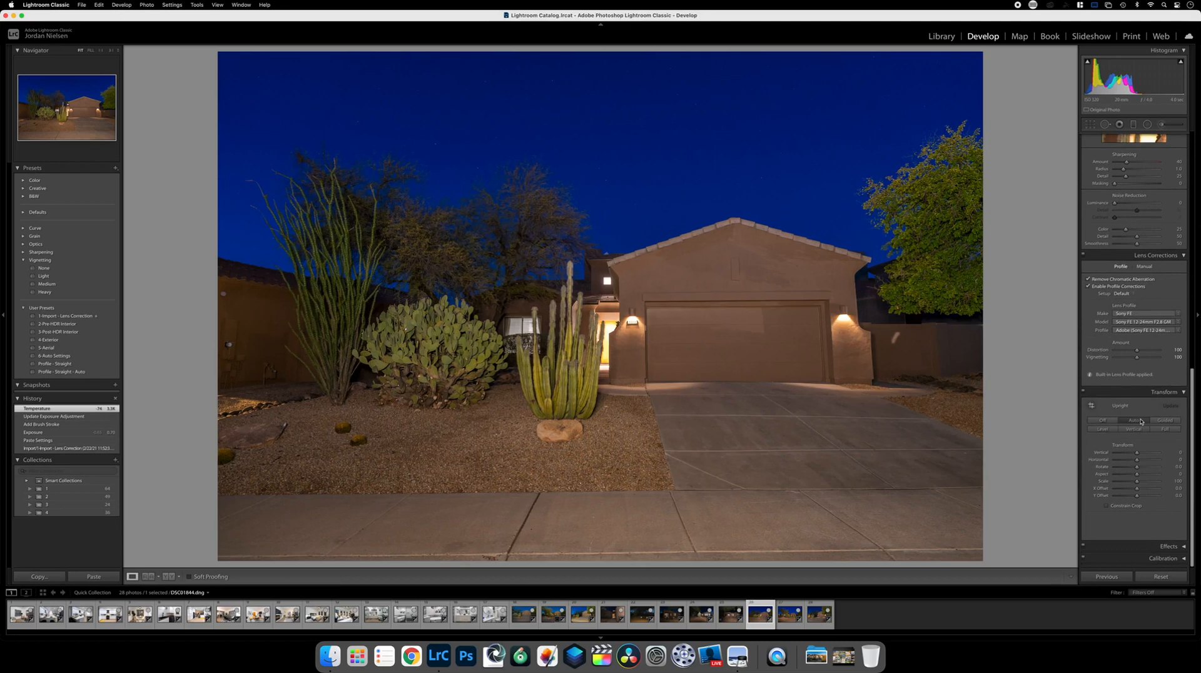
pyautogui.click(1103, 420)
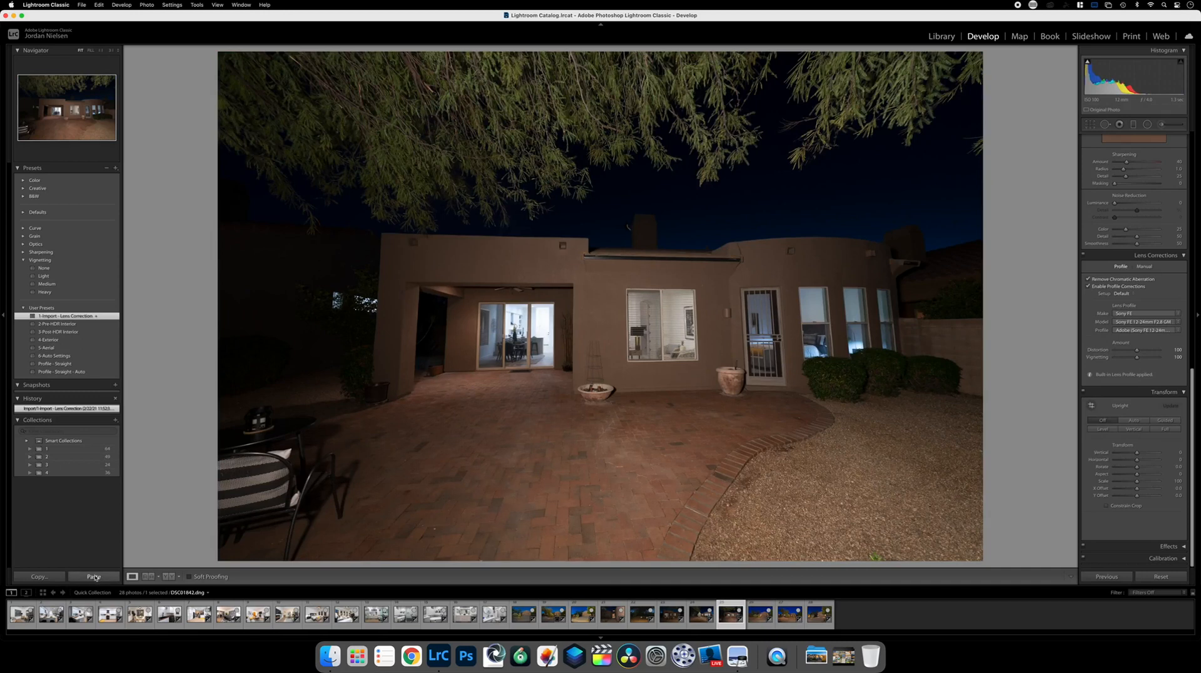
# - Paste the copied settings onto the backyard brick patio photo, DSC01842.dng, and set its exposure to +1.00
pyautogui.click(94, 576)
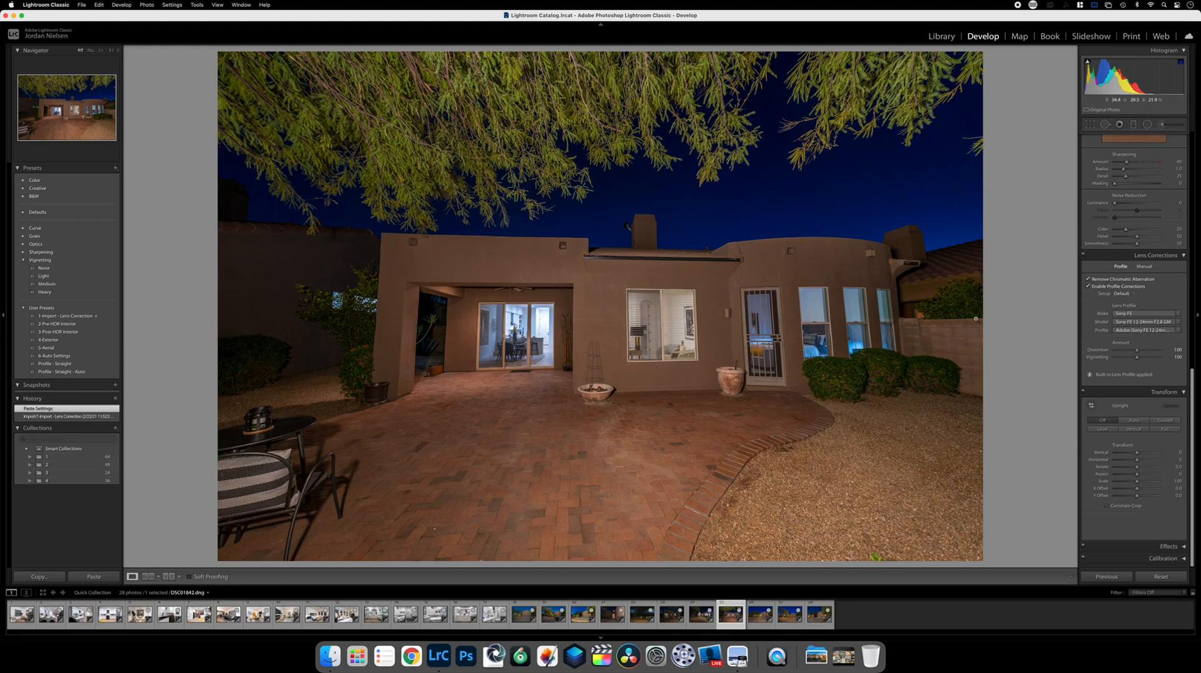
pyautogui.scroll(10, 1132, 188)
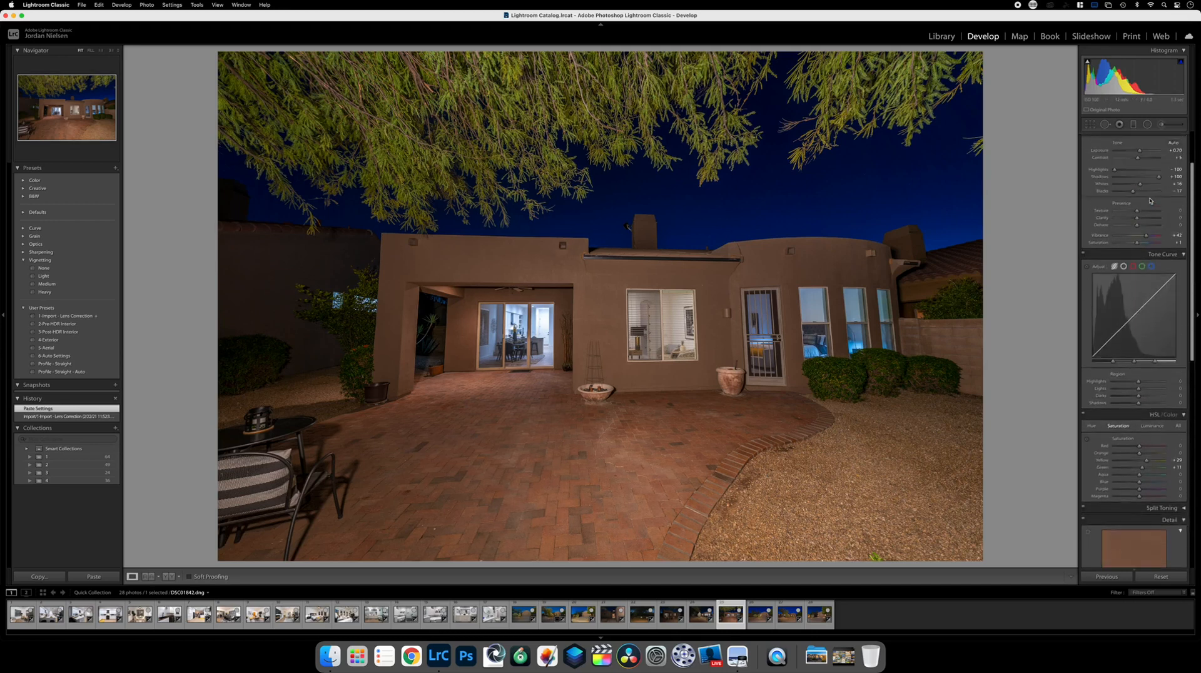
pyautogui.scroll(-1, 1150, 212)
pyautogui.moveTo(1140, 218); pyautogui.dragTo(1142, 217)
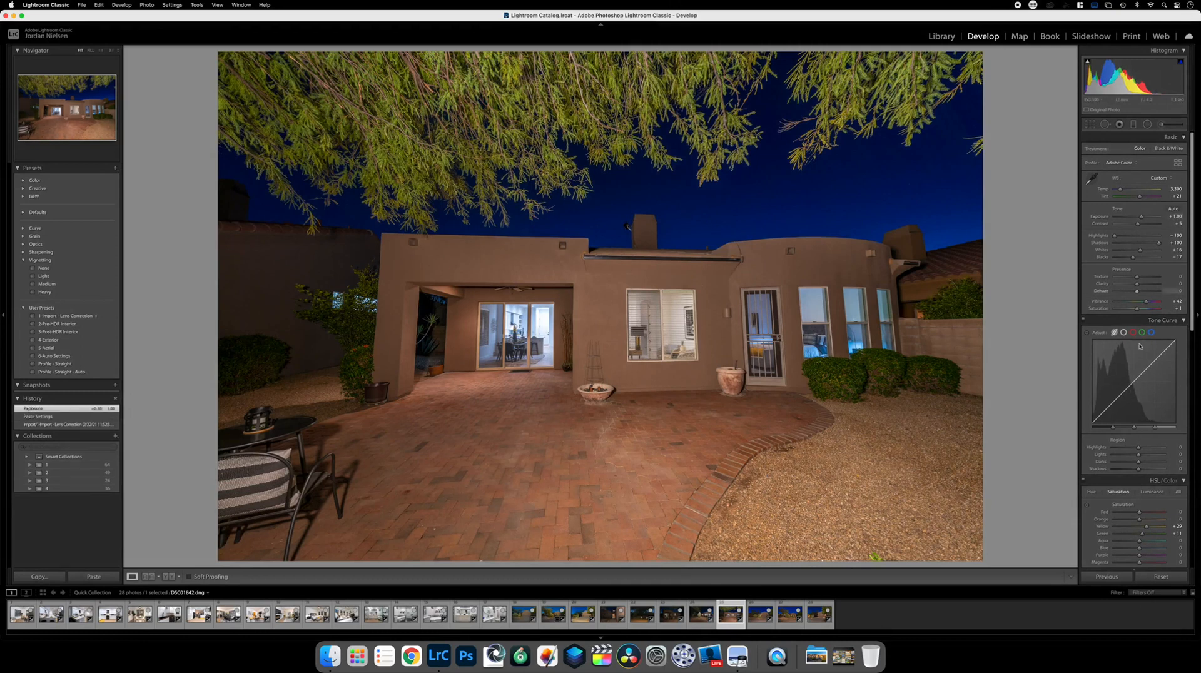
# - Try Auto Upright perspective correction on the backyard brick patio photo and turn Upright back off
pyautogui.scroll(-20, 1155, 459)
pyautogui.scroll(5, 1150, 432)
pyautogui.scroll(-7, 1129, 455)
pyautogui.scroll(1, 1136, 432)
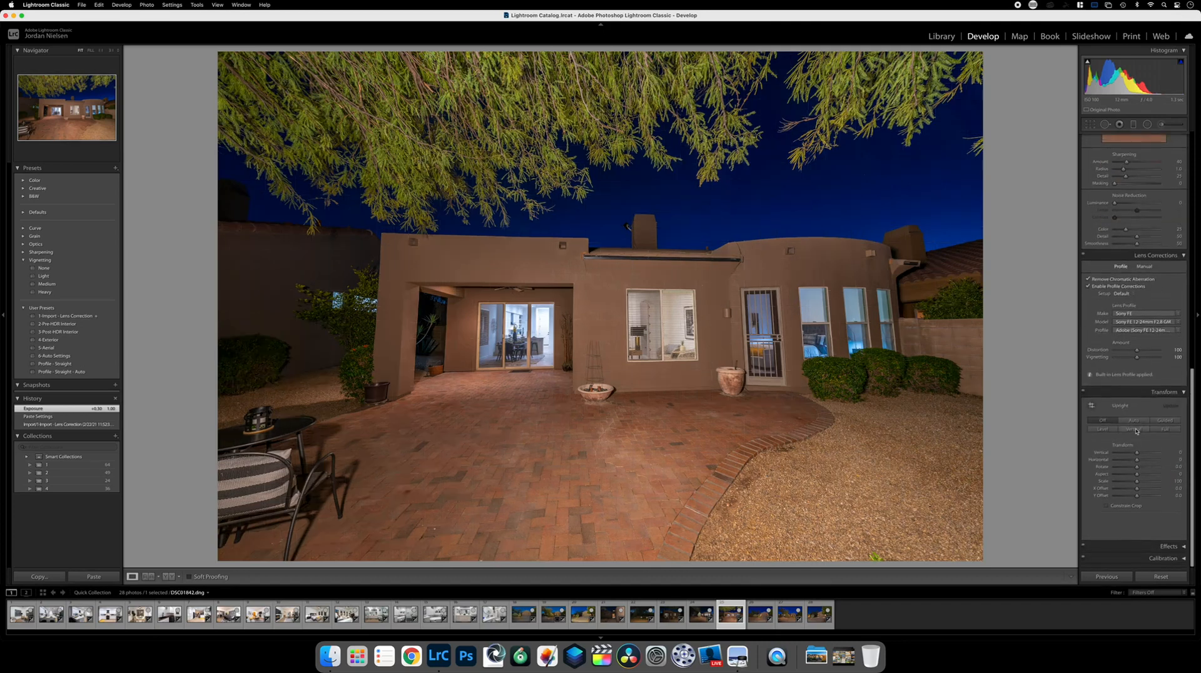
pyautogui.click(1137, 421)
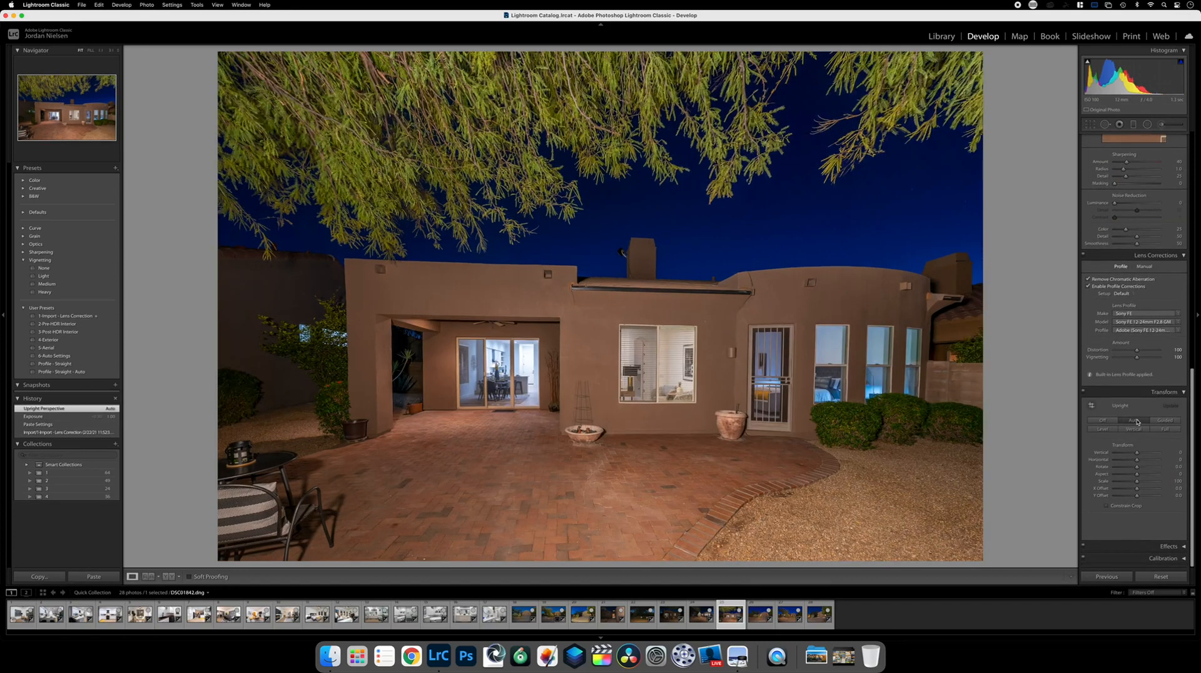
pyautogui.click(1101, 420)
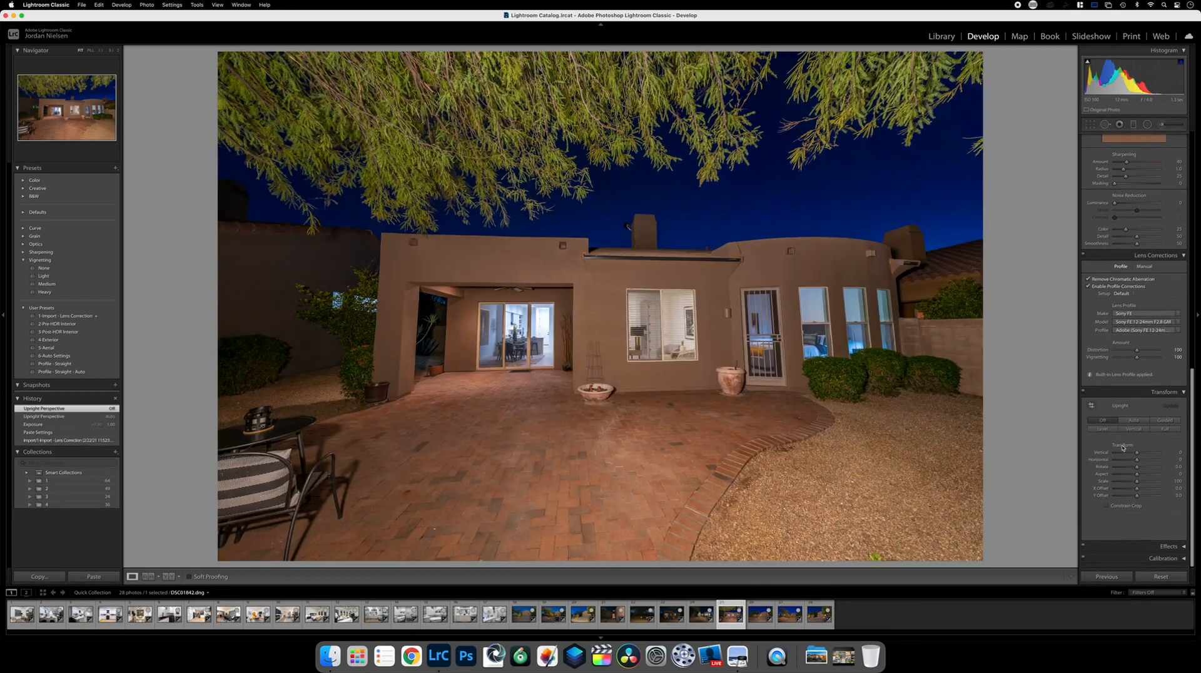
# - Set the backyard patio photo's vertical perspective to -12 and crop away the blank side and bottom edges
pyautogui.moveTo(1136, 454); pyautogui.dragTo(1134, 456)
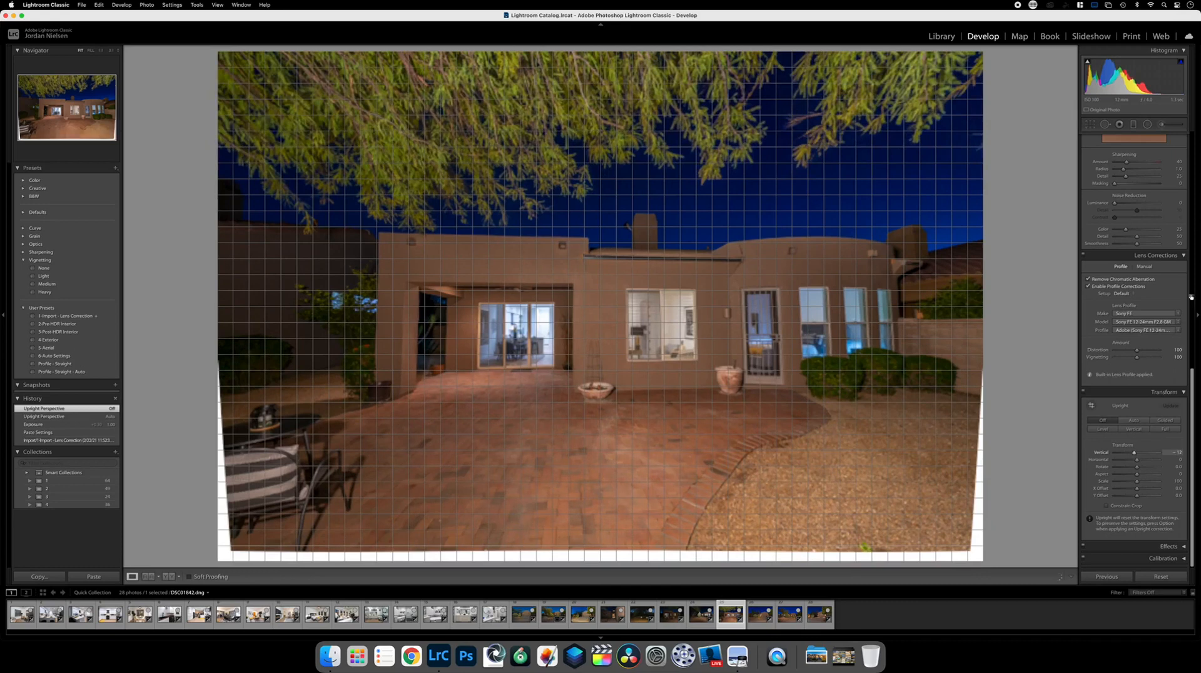
pyautogui.click(1090, 126)
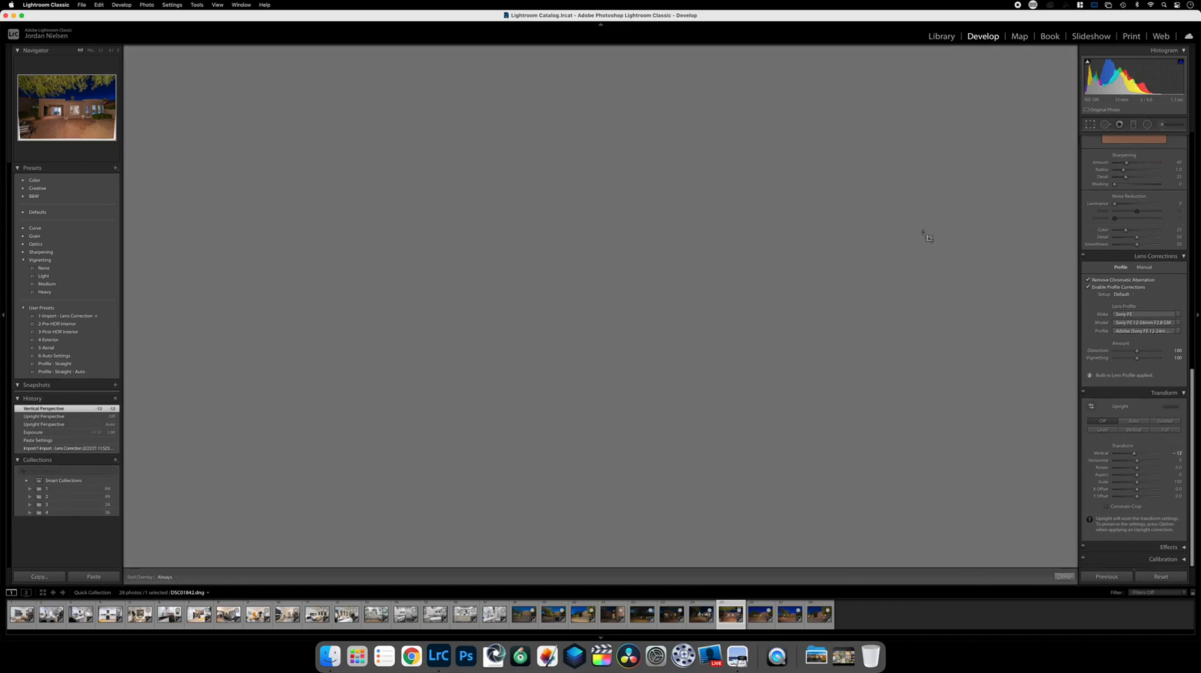
pyautogui.moveTo(223, 557); pyautogui.dragTo(236, 548)
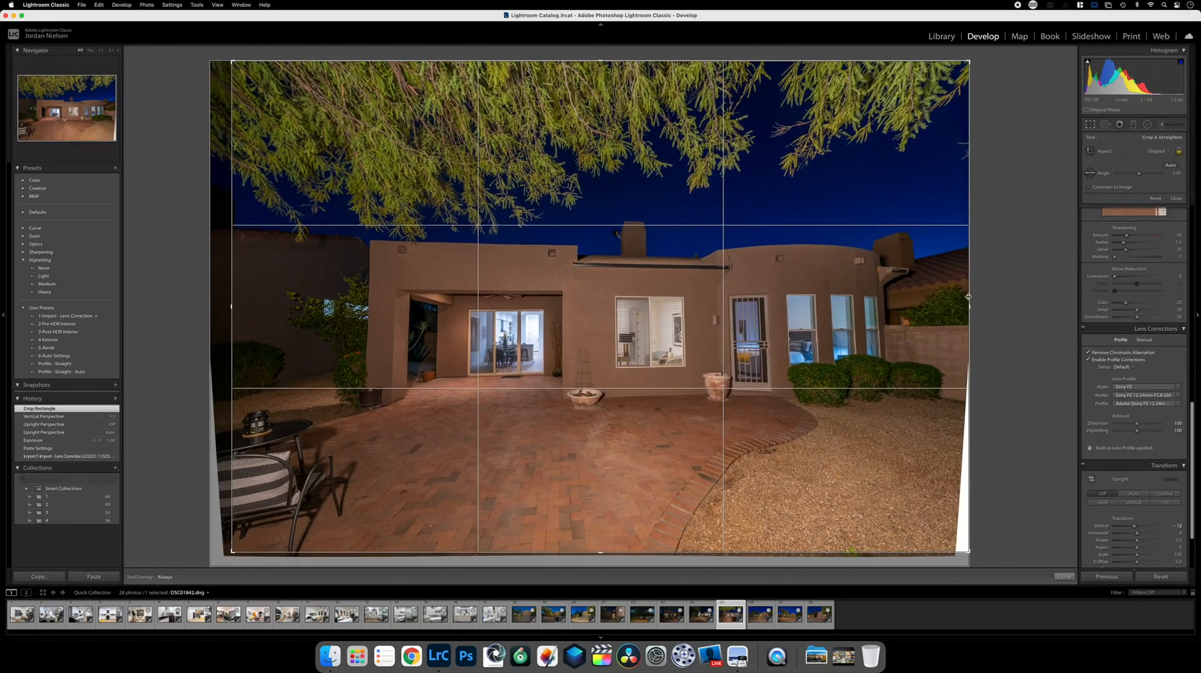
pyautogui.moveTo(968, 306); pyautogui.dragTo(961, 305)
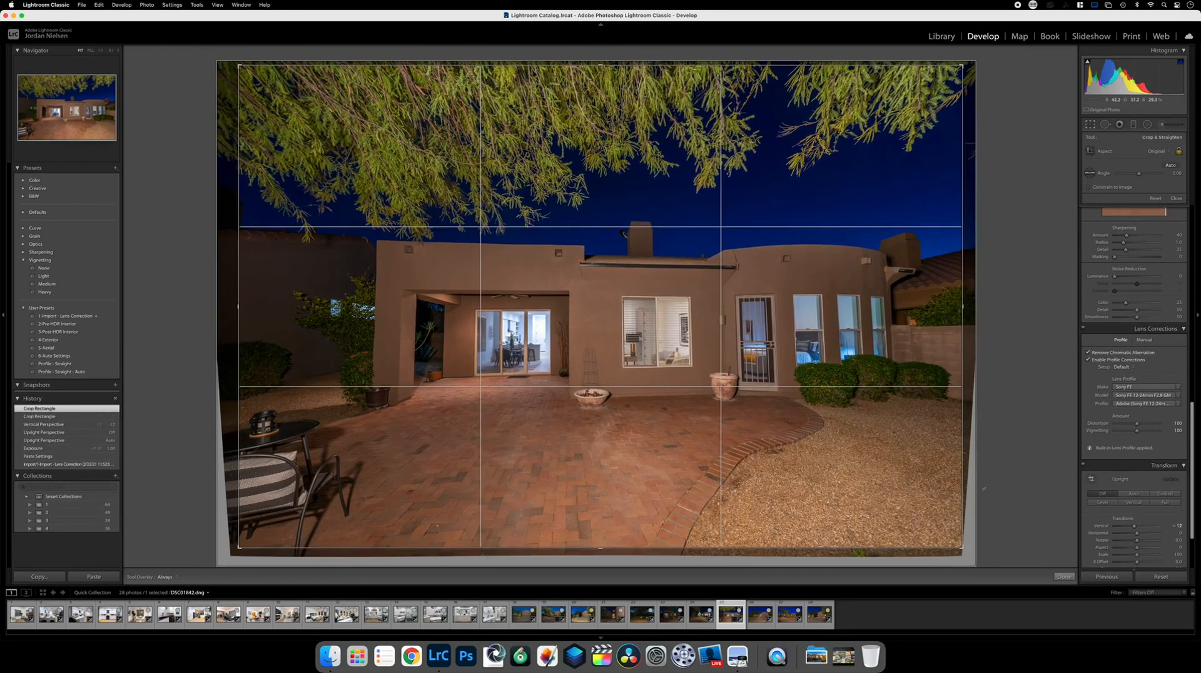
pyautogui.click(1065, 576)
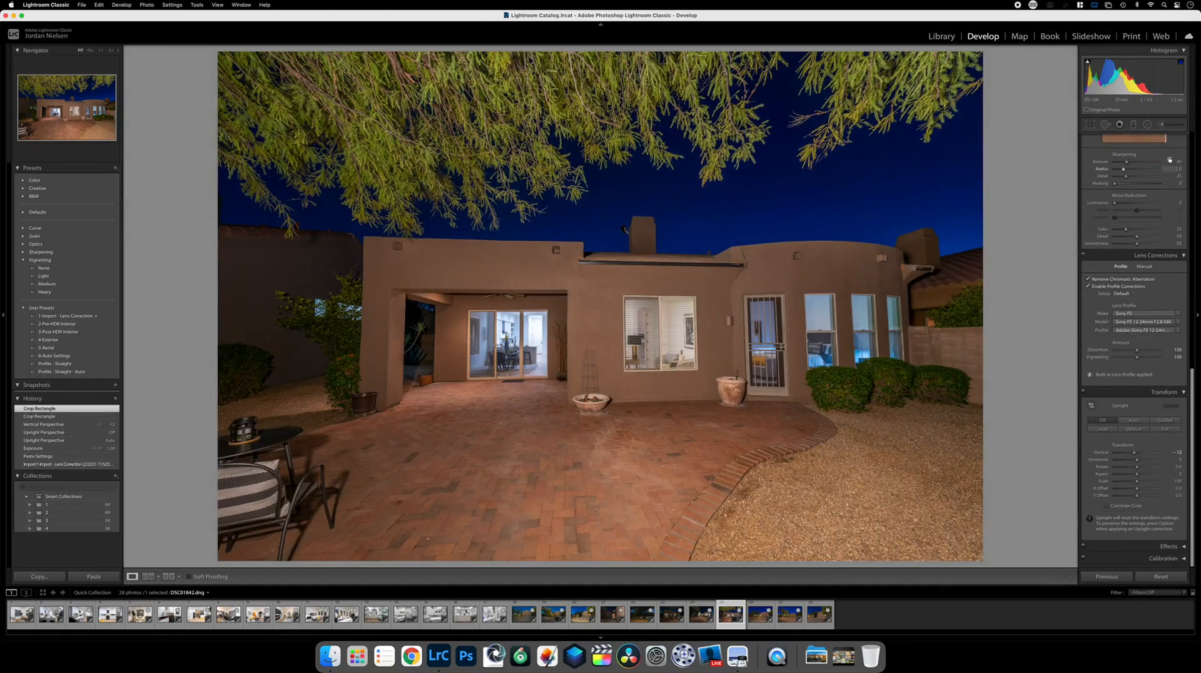
# - Darken the foreground bricks and gravel of the backyard patio photo with a new adjustment brush at -0.43 exposure
pyautogui.click(1164, 124)
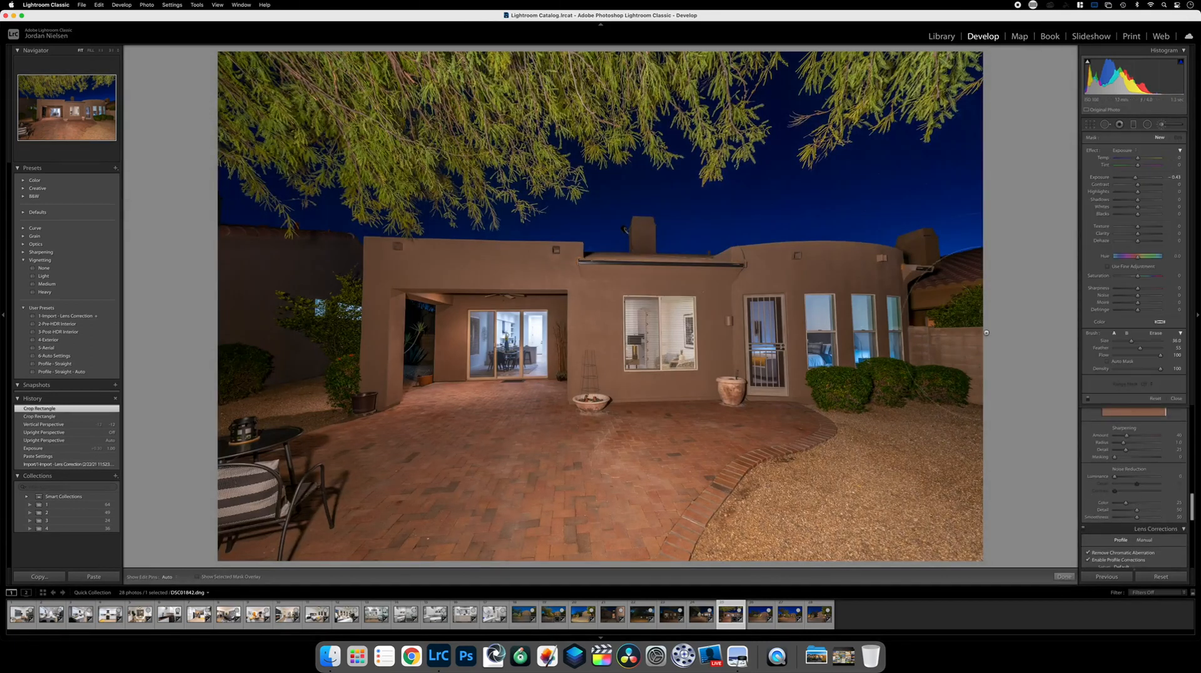
pyautogui.scroll(5, 932, 518)
pyautogui.moveTo(932, 519); pyautogui.dragTo(135, 514)
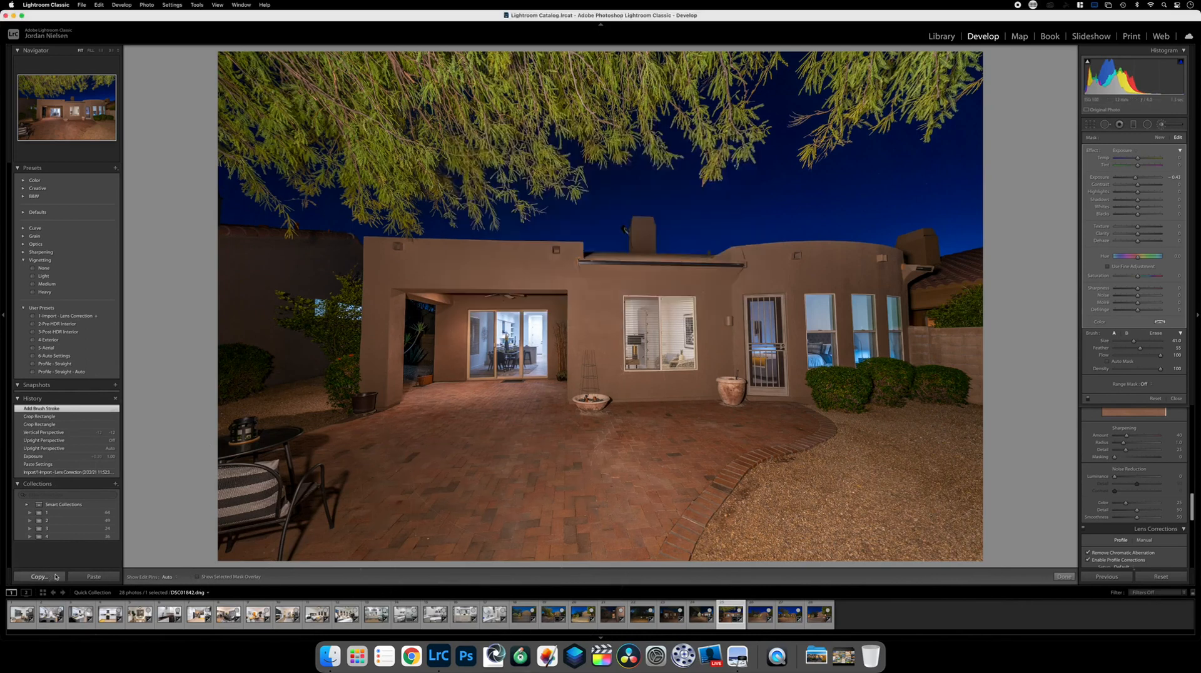
# - Copy the patio photo's settings onto the preceding cactus and gravel yard photo, DSC01837.dng, and leave brush editing
pyautogui.press('Left')
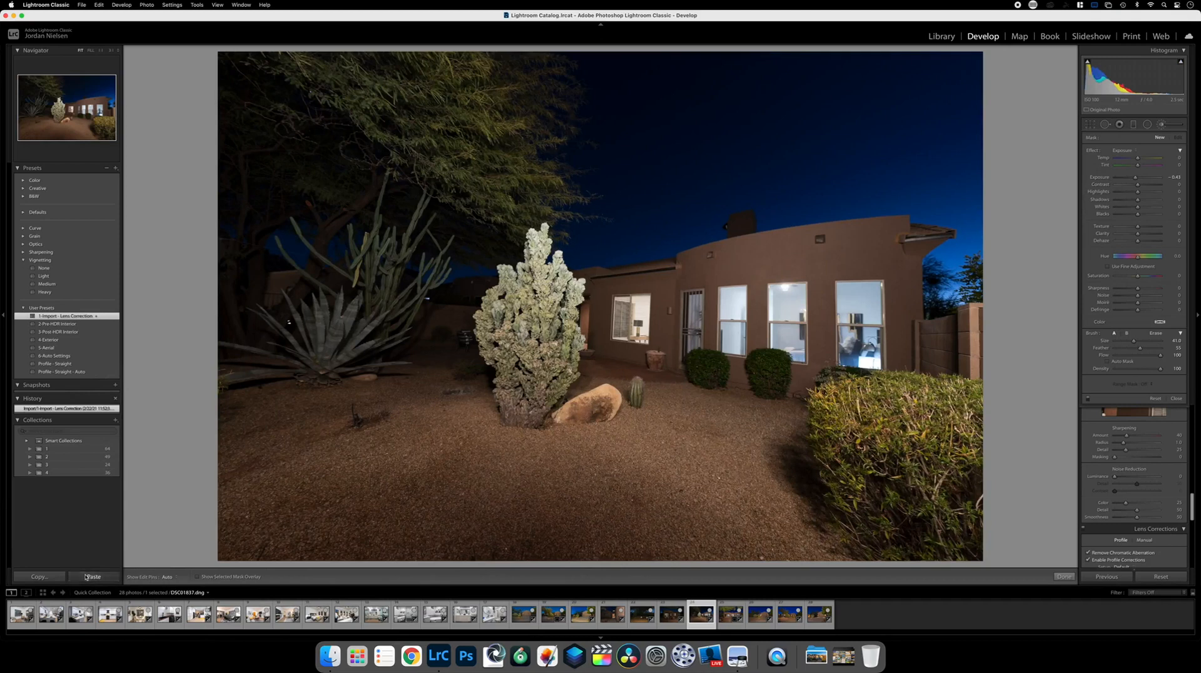
pyautogui.click(85, 576)
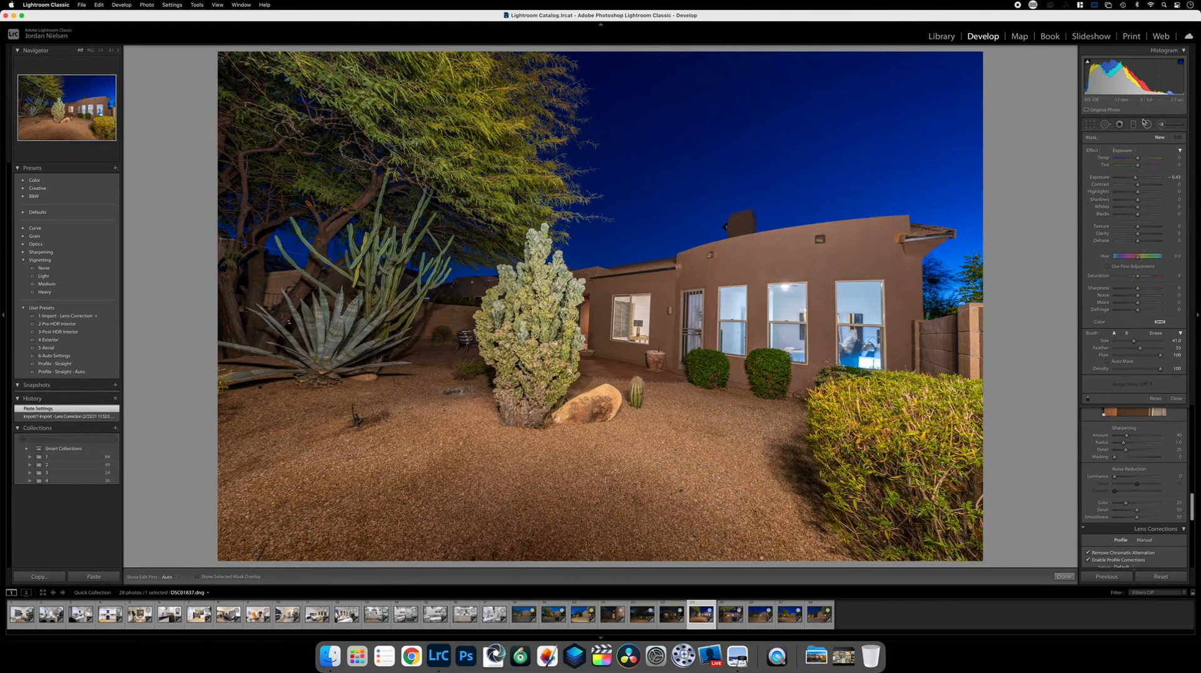
pyautogui.click(1163, 126)
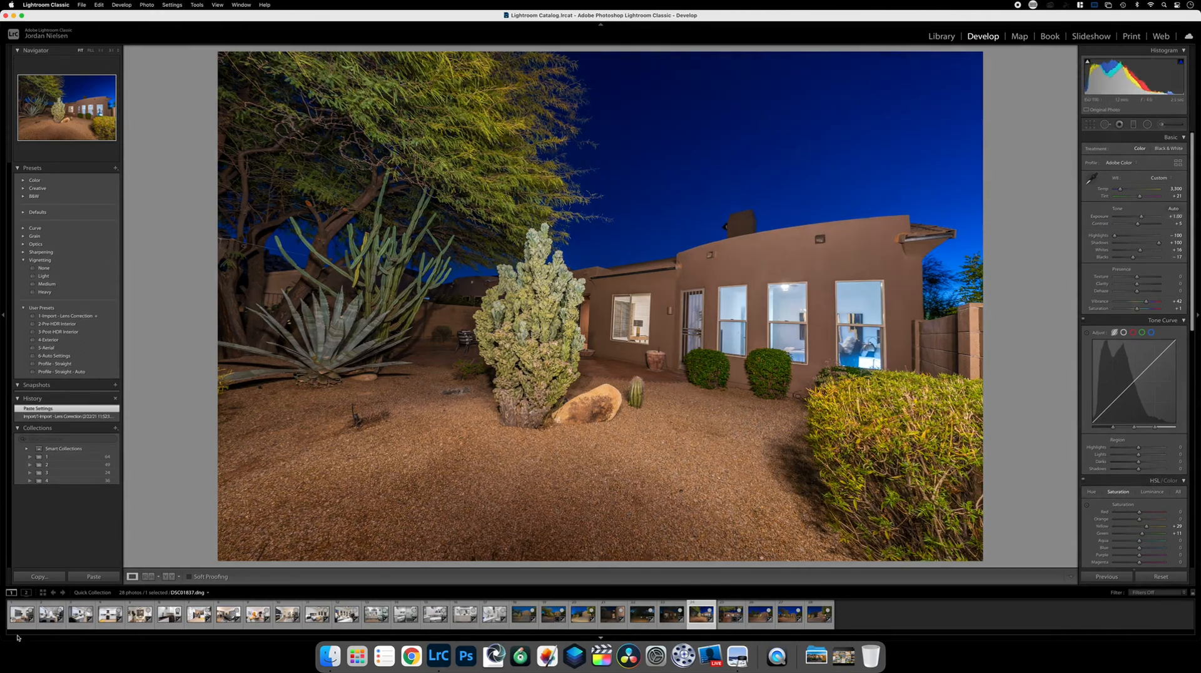
# - Copy the cactus yard photo's settings onto the preceding patio photo with the table and two chairs, DSC01833.dng
pyautogui.click(46, 579)
pyautogui.press('Return')
pyautogui.press('Left')
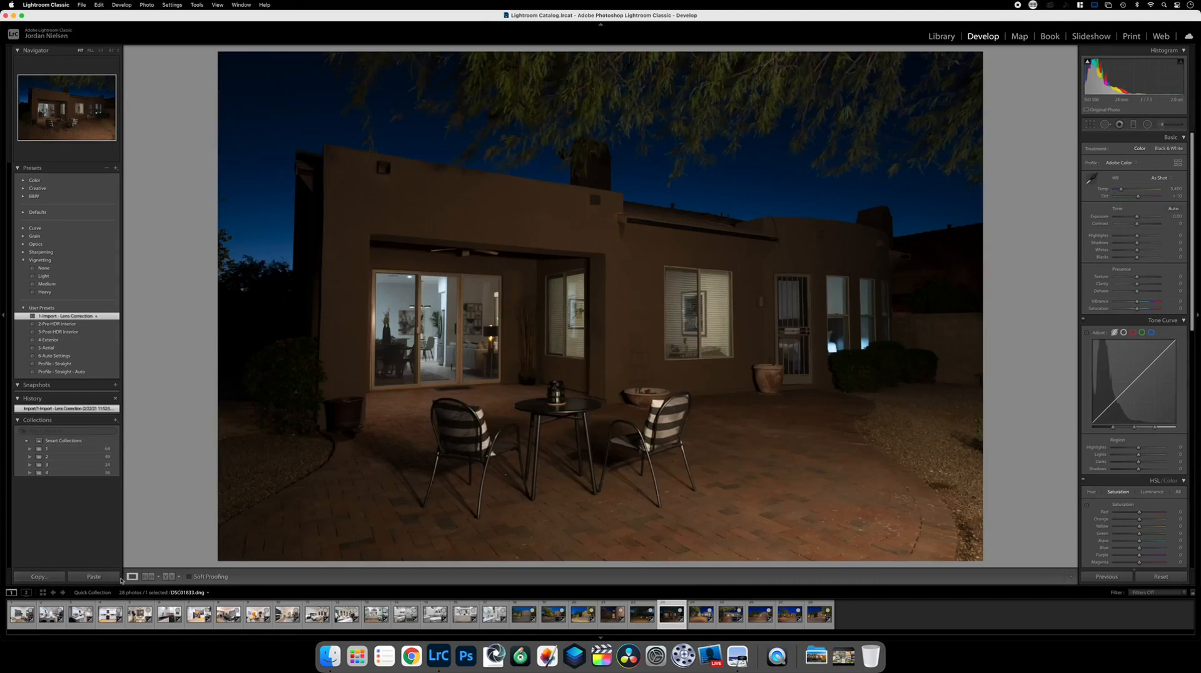
pyautogui.click(114, 578)
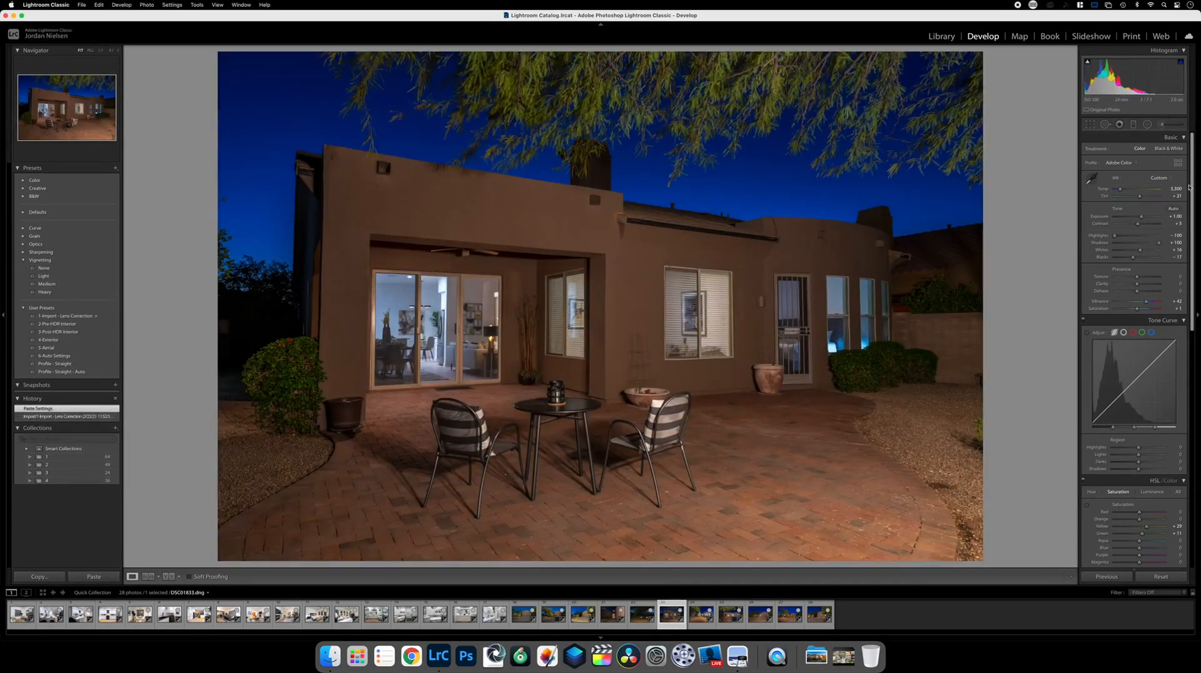
# - Set the backyard patio photo's exposure to +1.85 and darken the foreground bricks and gravel with a brush at -0.43 exposure
pyautogui.moveTo(1141, 218); pyautogui.dragTo(1146, 217)
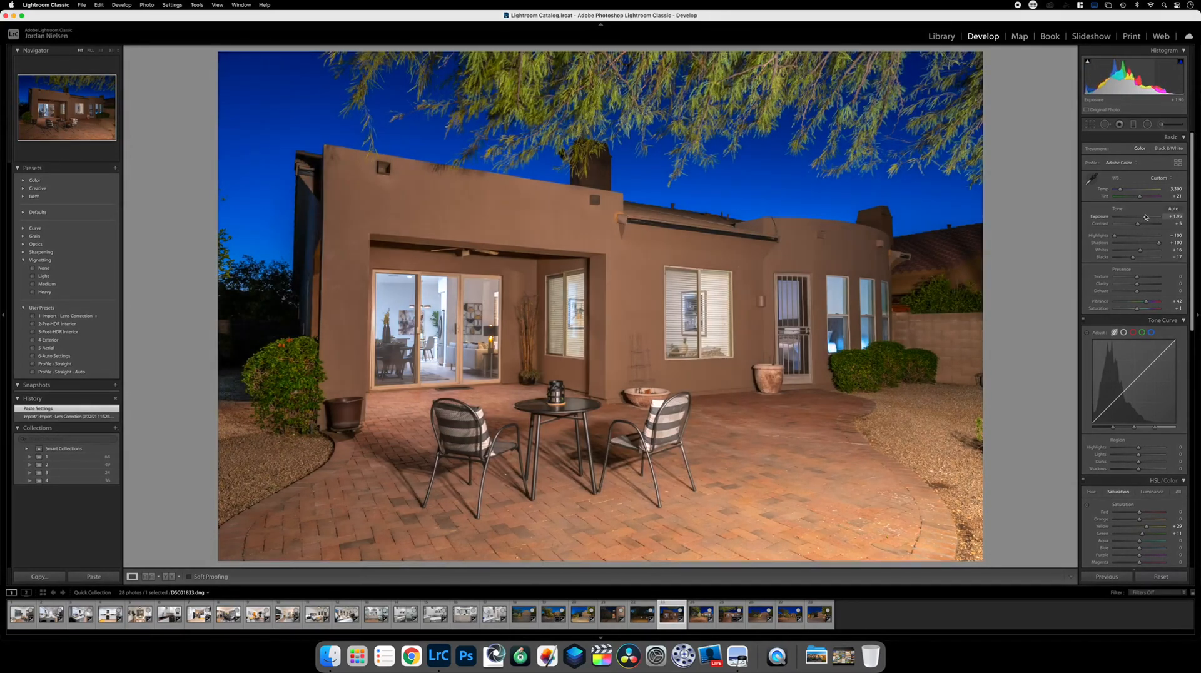
pyautogui.click(1161, 125)
pyautogui.moveTo(957, 488)
pyautogui.mouseDown()
pyautogui.moveTo(437, 507)
pyautogui.moveTo(263, 487)
pyautogui.moveTo(250, 469)
pyautogui.mouseUp()
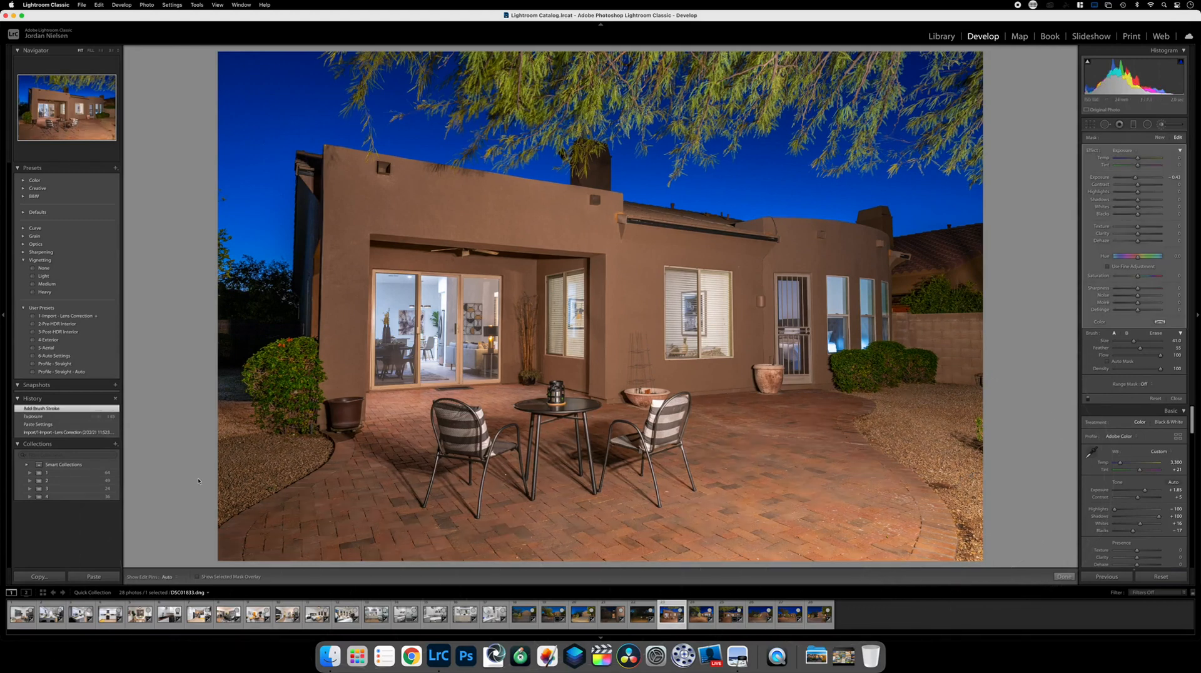
pyautogui.click(1063, 576)
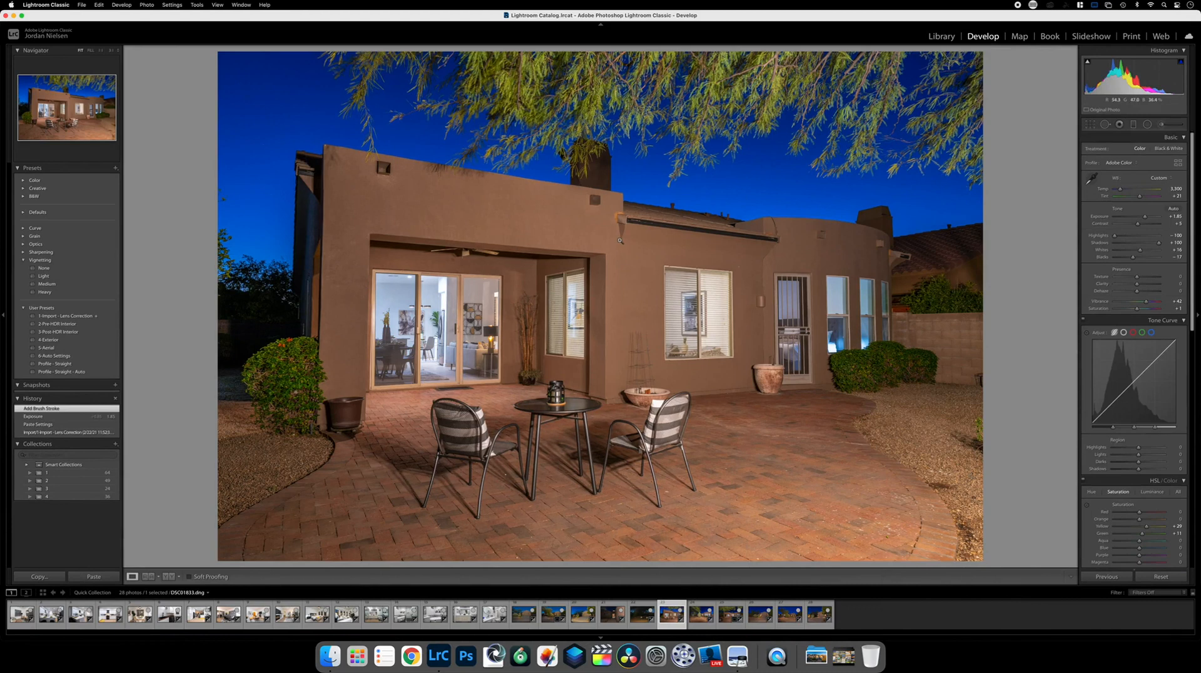
# - Copy the settings onto the tree and patio table photo, DSC01831.dng, and set its temperature to 3,487 and vibrance to +68
pyautogui.press('Left')
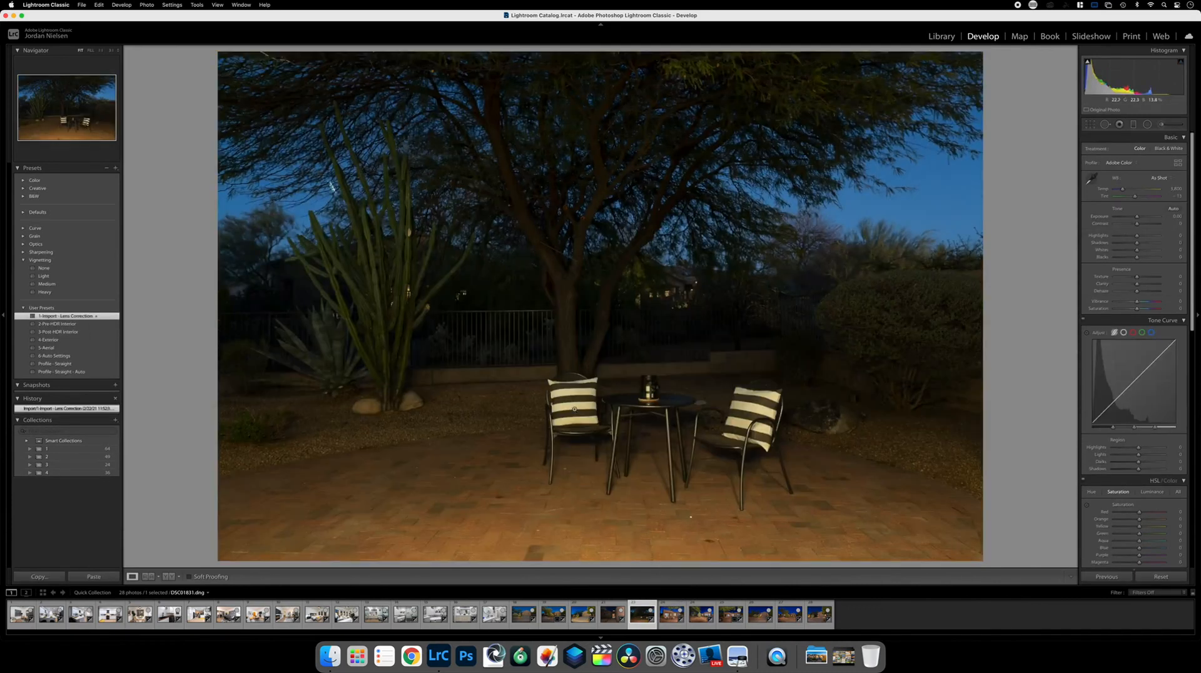
pyautogui.click(94, 576)
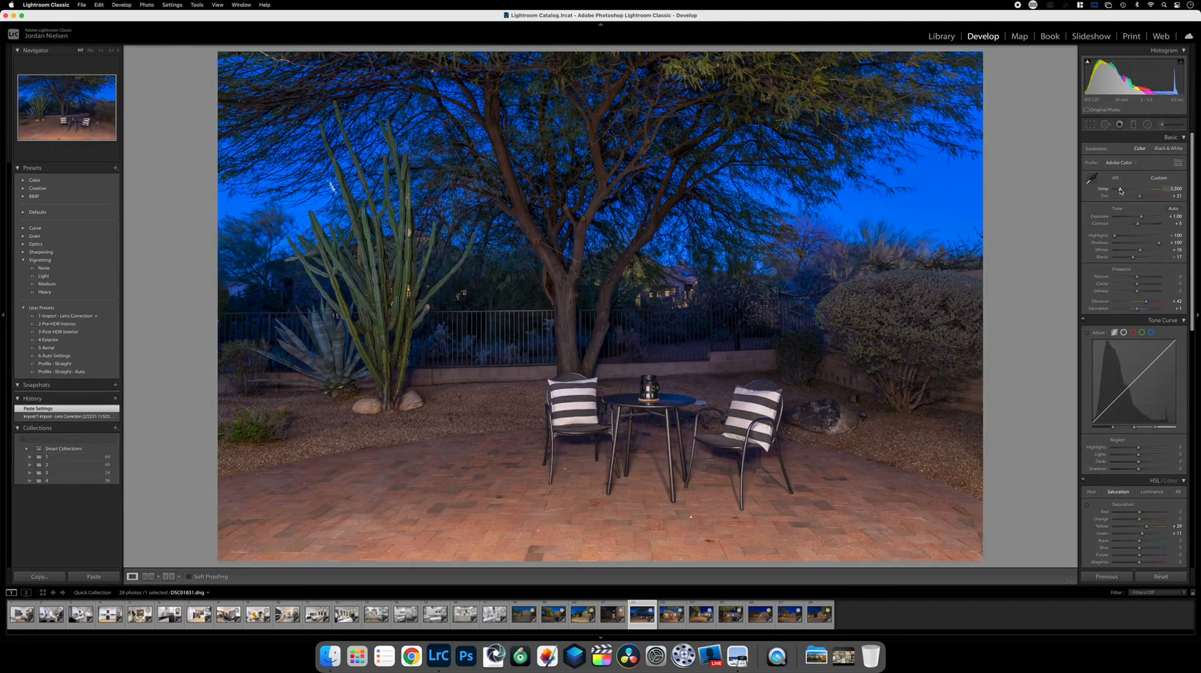
pyautogui.moveTo(1120, 190); pyautogui.dragTo(1121, 191)
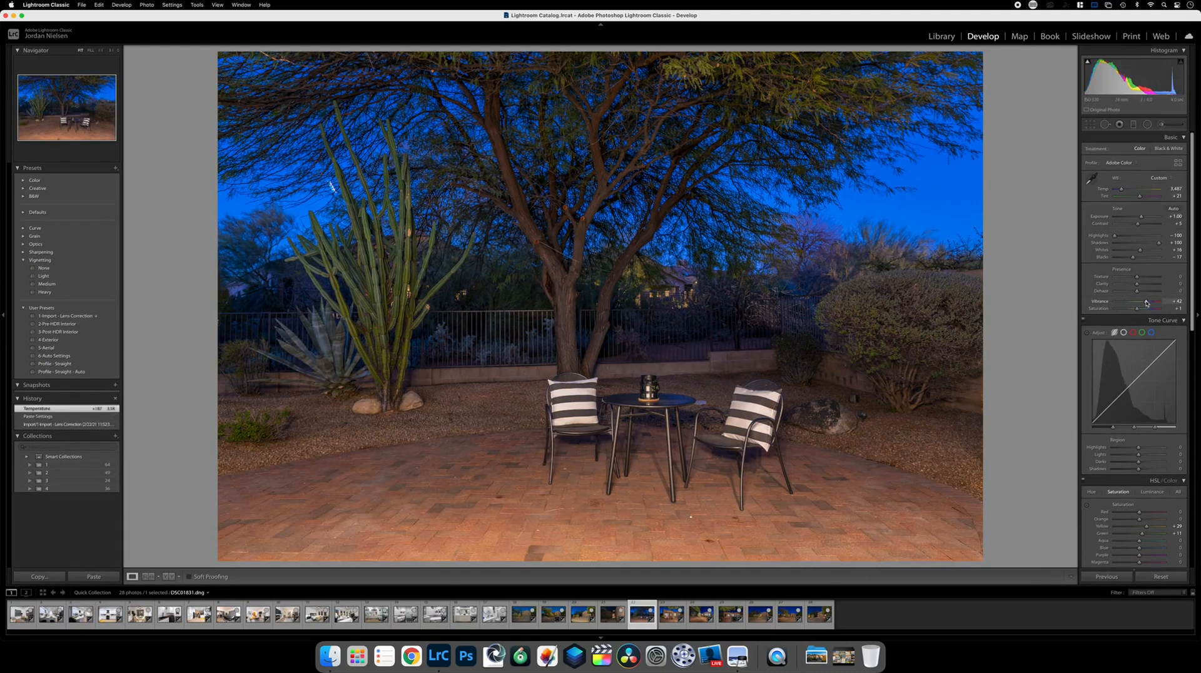
pyautogui.moveTo(1145, 303); pyautogui.dragTo(1154, 302)
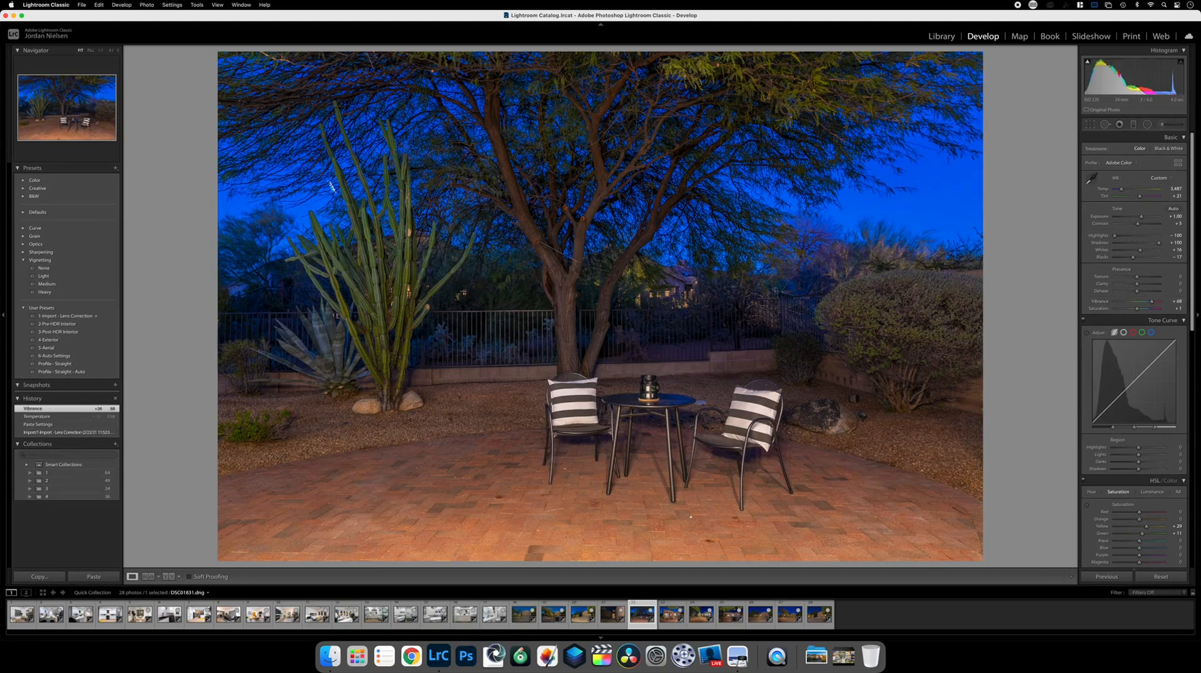
# - Apply the Auto Upright perspective correction to the tree and patio table photo
pyautogui.scroll(-5, 1135, 466)
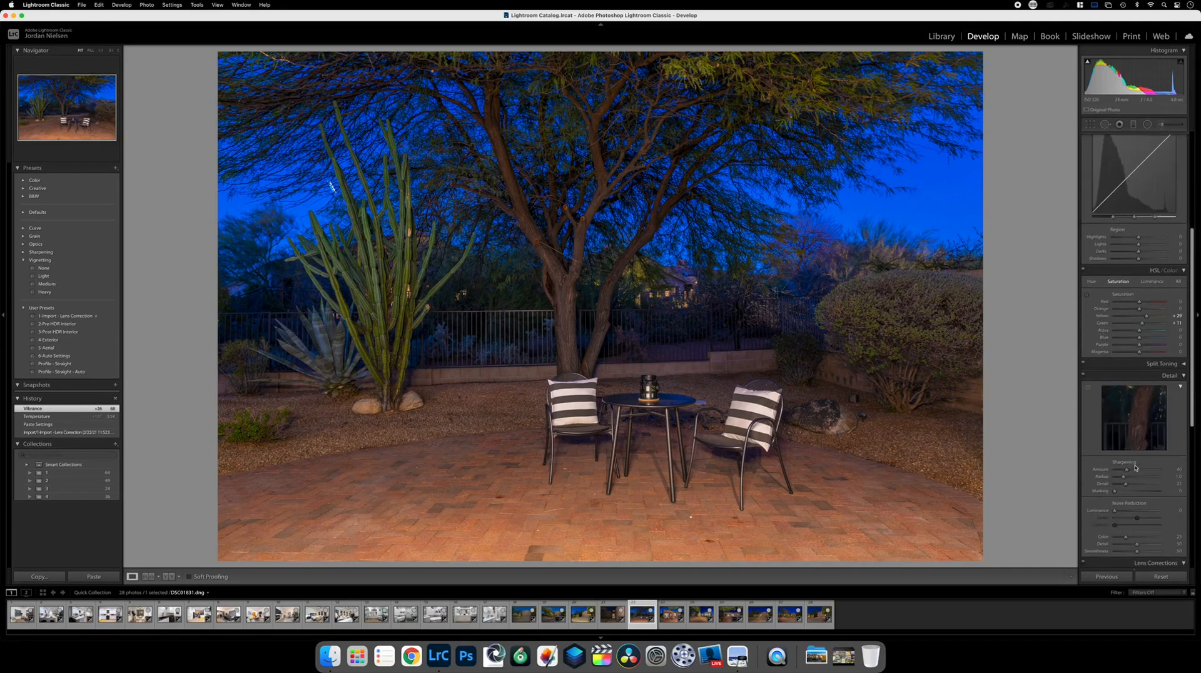
pyautogui.scroll(-8, 1131, 508)
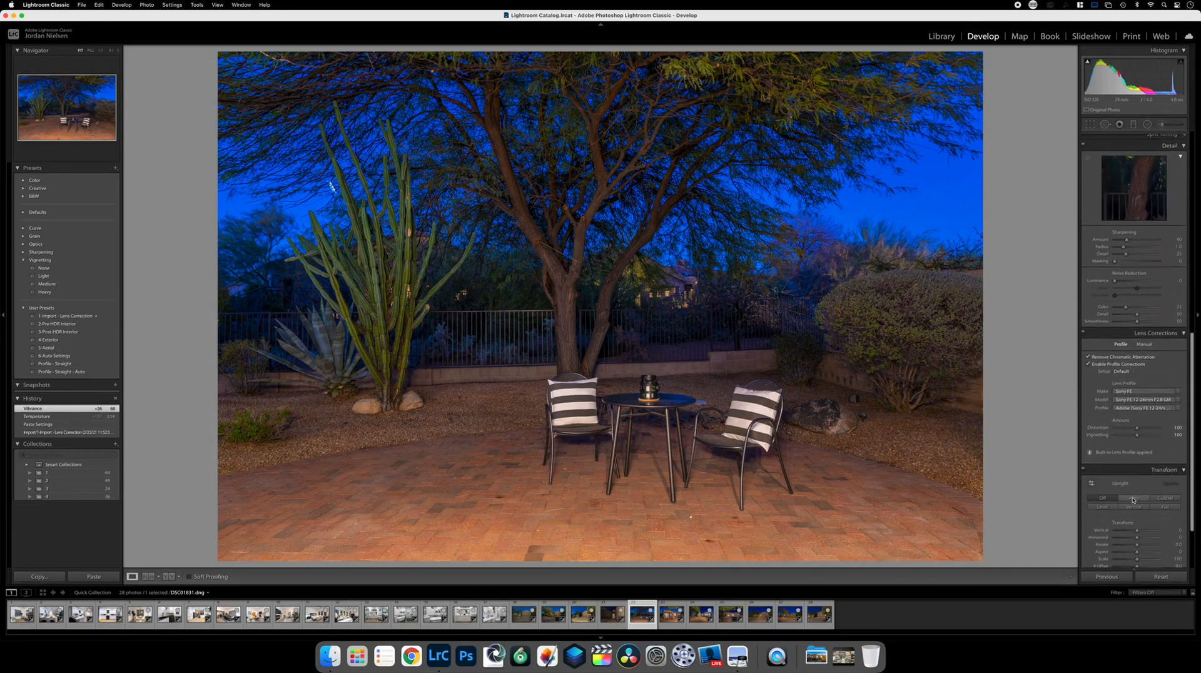
pyautogui.click(1133, 498)
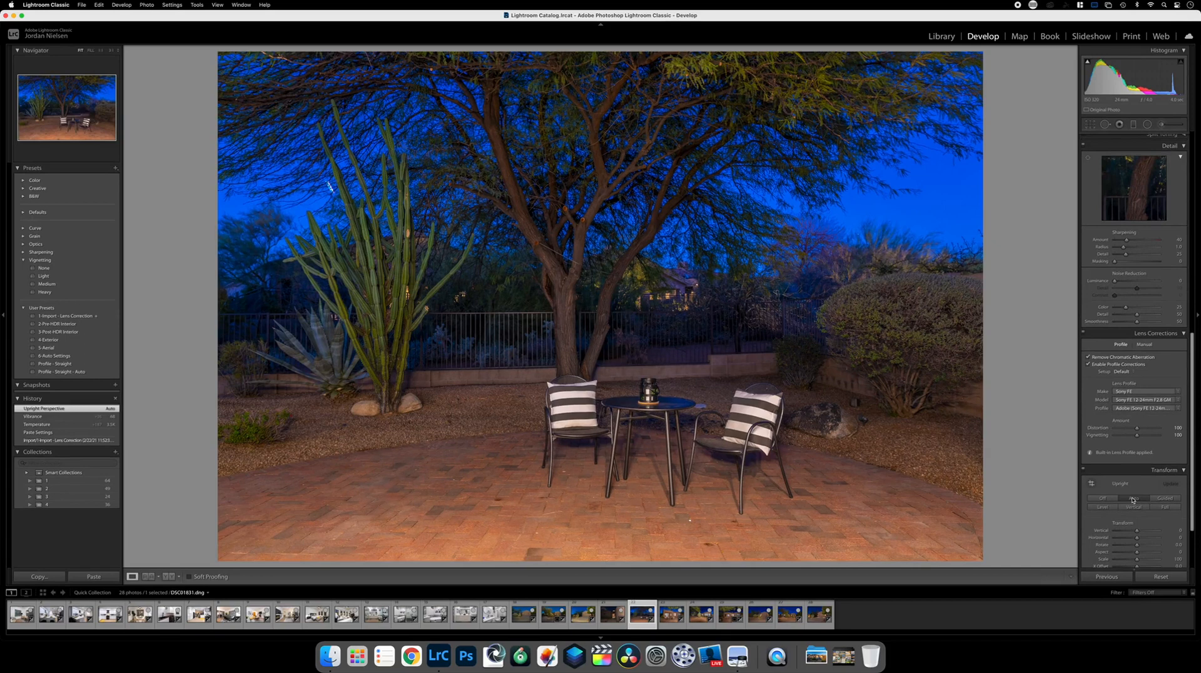
# - Copy the settings onto the front entry photo, DSC01828.dng, and darken the bright stucco wall beside the walkway with a brush at -0.43 exposure
pyautogui.press('Left')
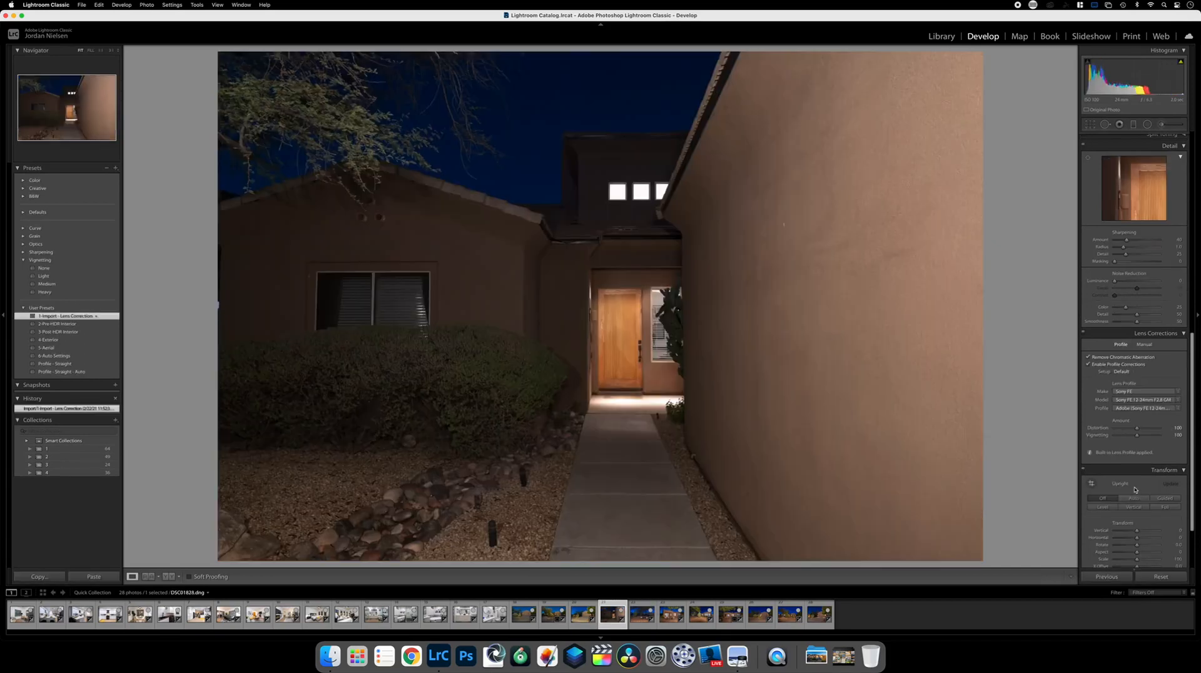
pyautogui.click(93, 576)
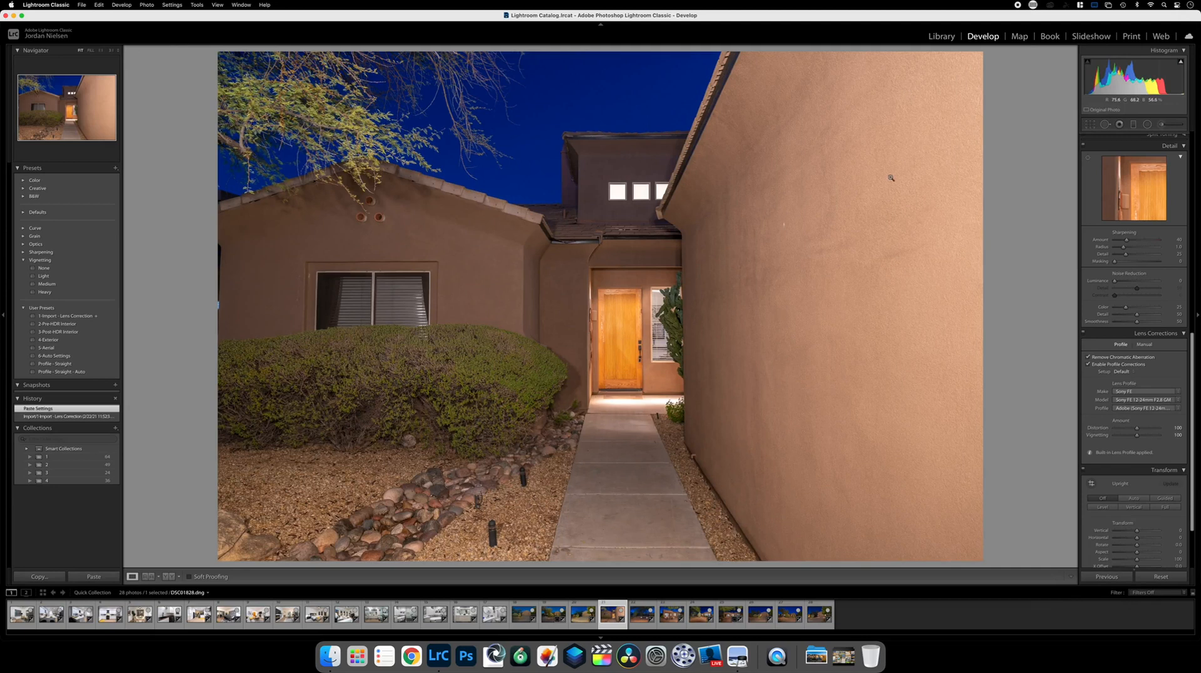
pyautogui.click(1162, 125)
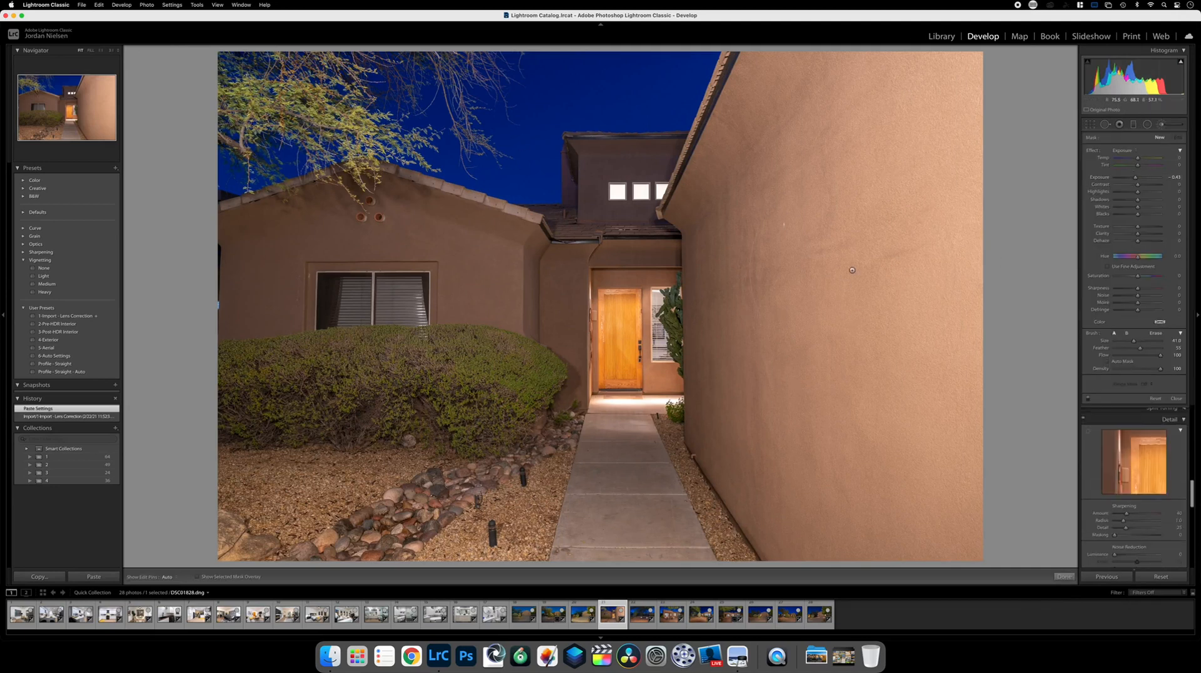
pyautogui.scroll(1, 939, 123)
pyautogui.moveTo(940, 124)
pyautogui.mouseDown()
pyautogui.moveTo(850, 171)
pyautogui.moveTo(837, 271)
pyautogui.moveTo(890, 363)
pyautogui.moveTo(961, 369)
pyautogui.mouseUp()
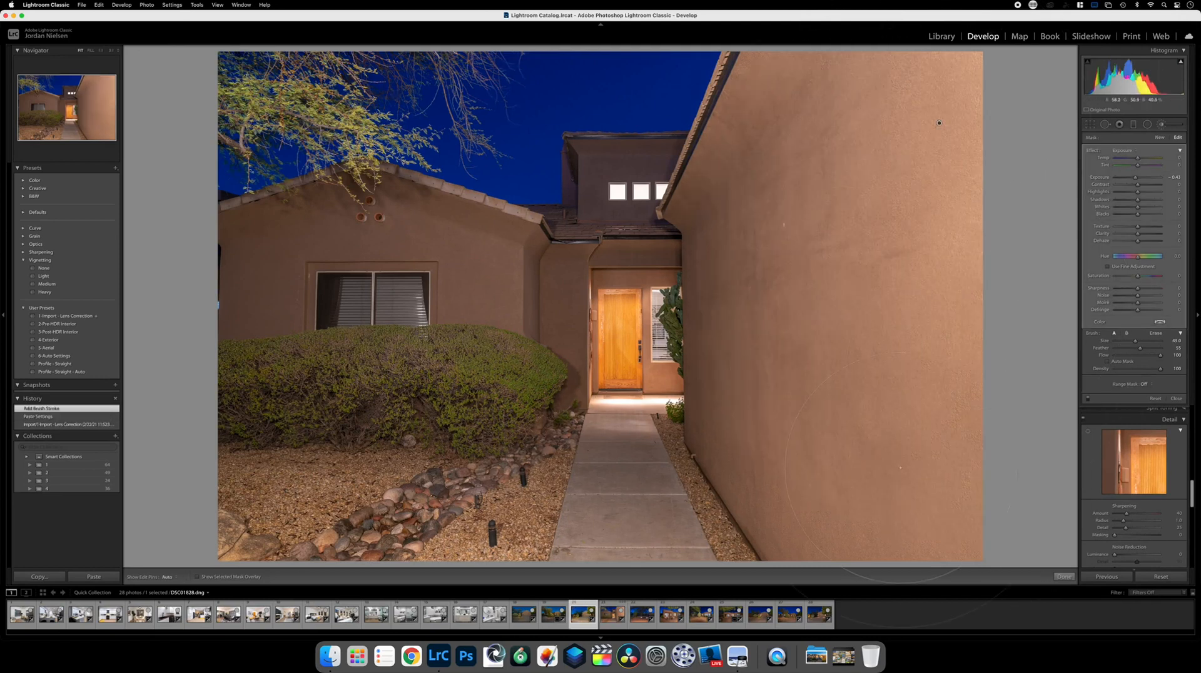
# - Compare the two preceding garage exterior photos and remove the driveway one, DSC01824.dng, from the Quick Collection
pyautogui.press('Left')
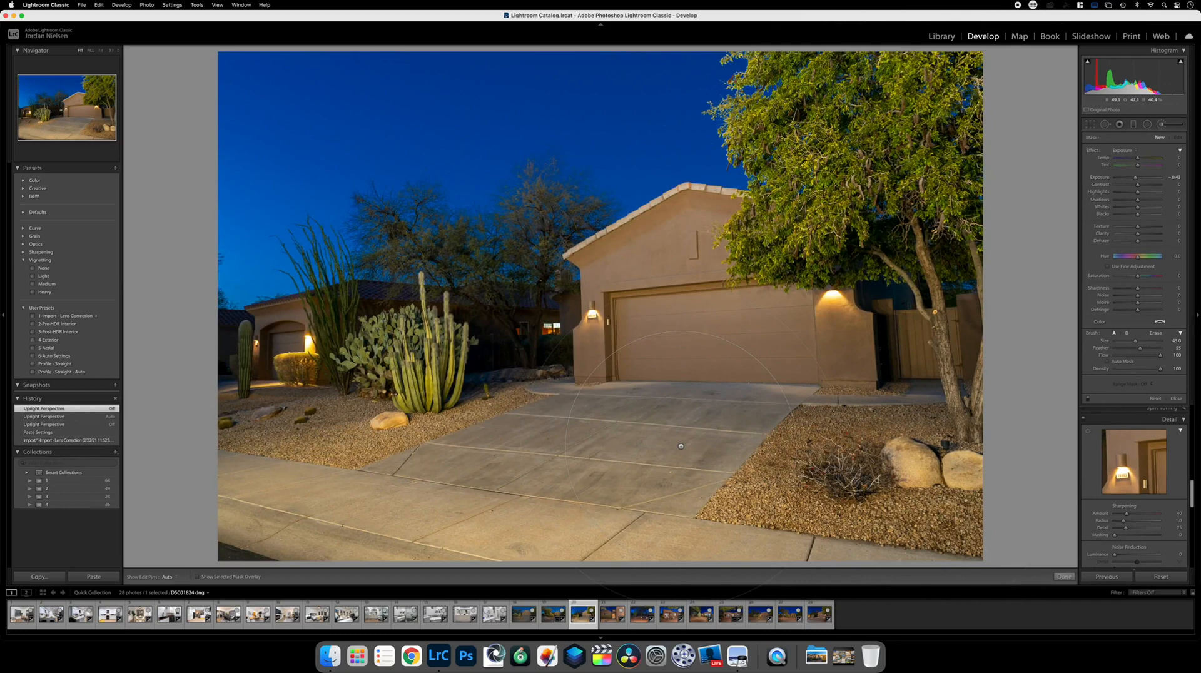
pyautogui.press('Left')
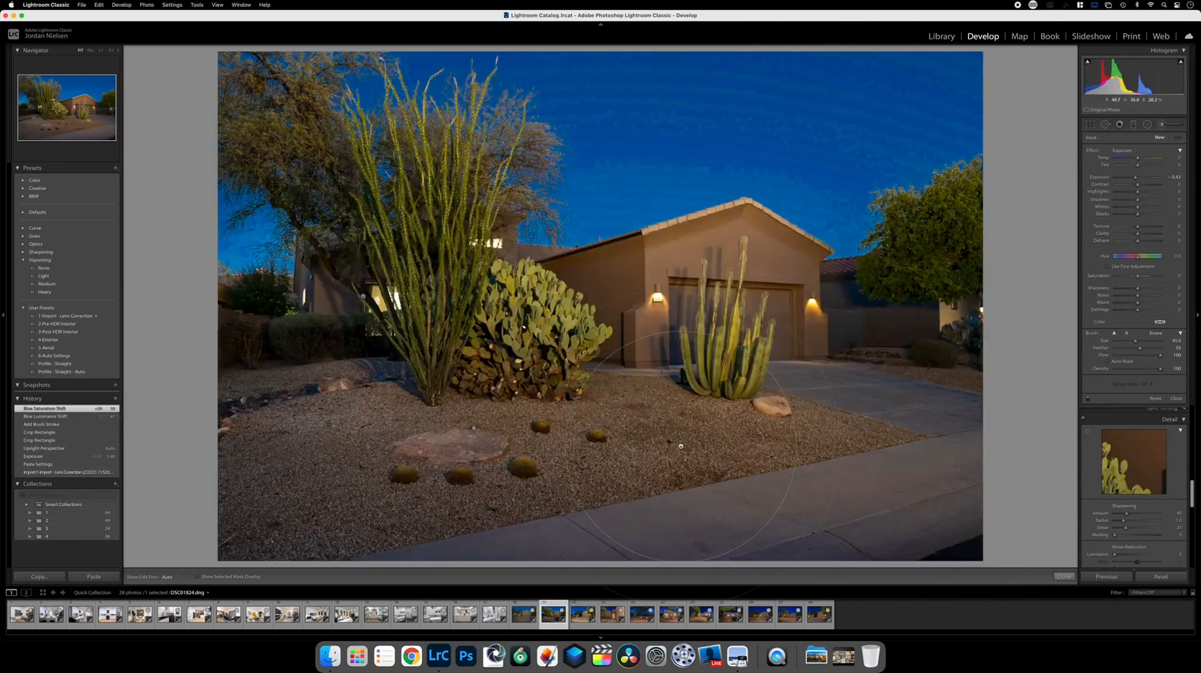
pyautogui.press('Right')
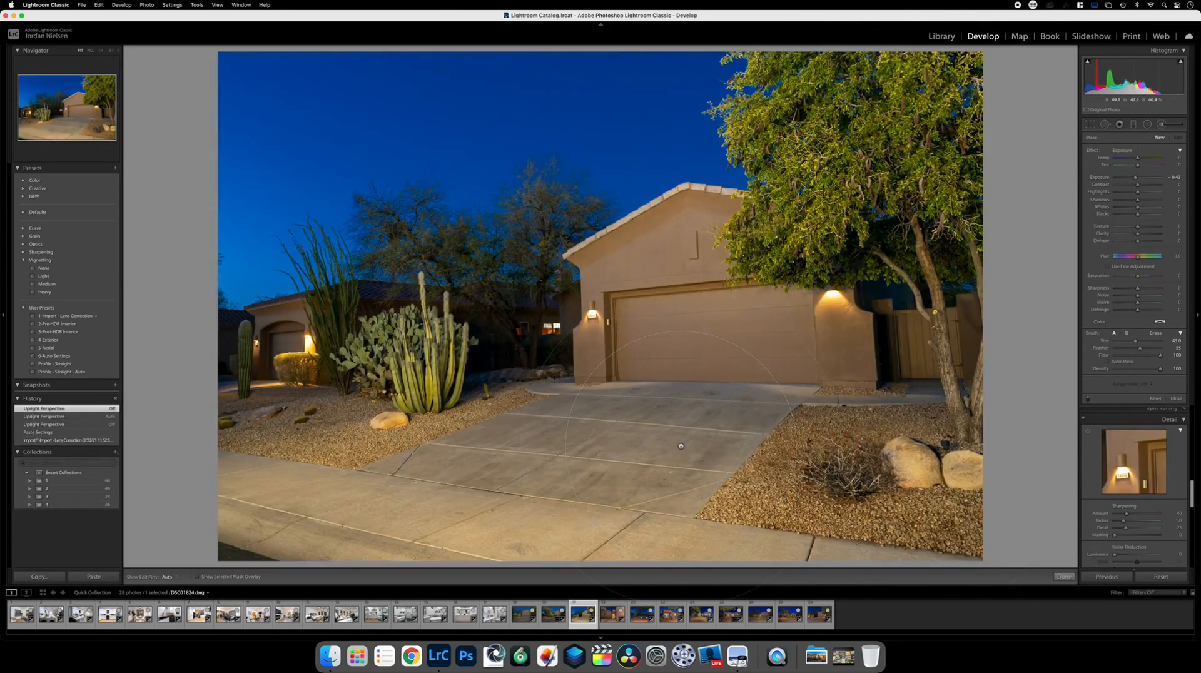
pyautogui.press('b')
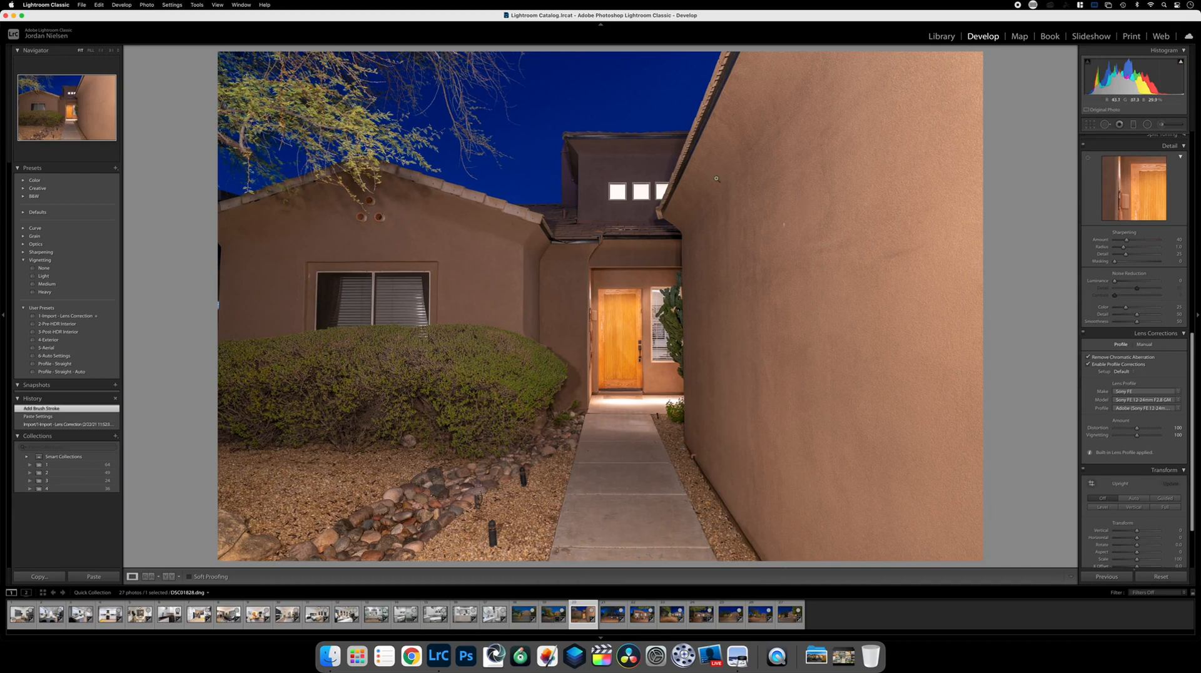
# - Review the Quick Collection in the Library grid and remove the two lighter-sky front exterior photos preceding the front entry photo
pyautogui.click(941, 36)
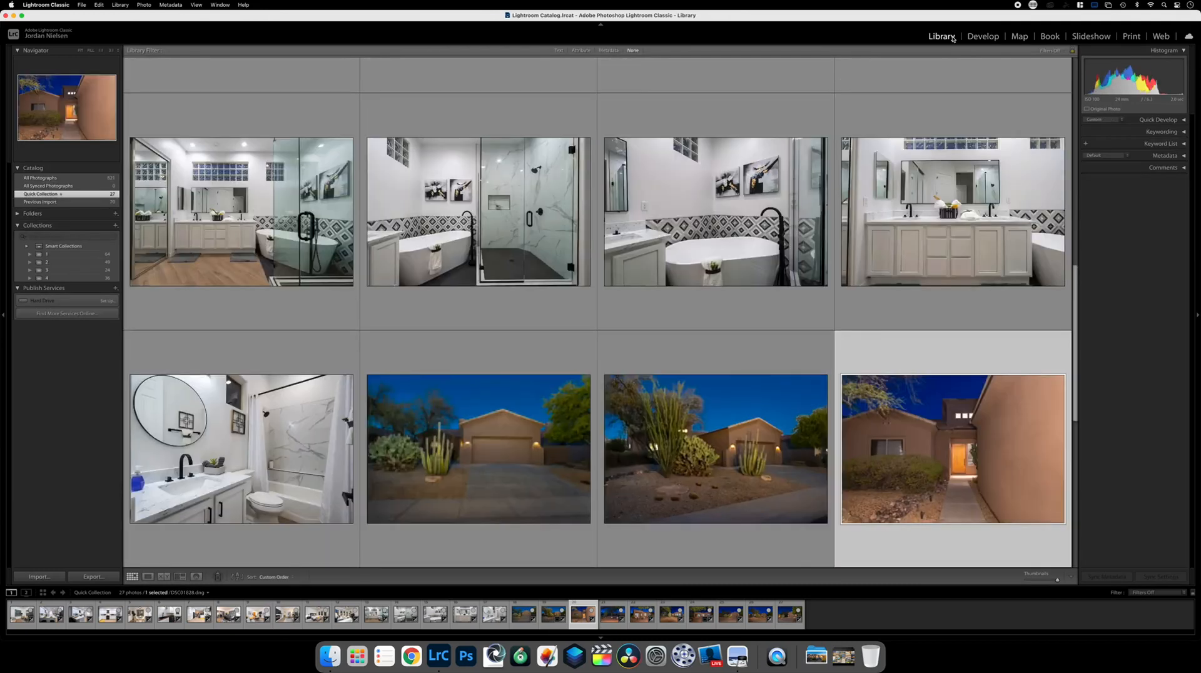
pyautogui.scroll(-5, 750, 425)
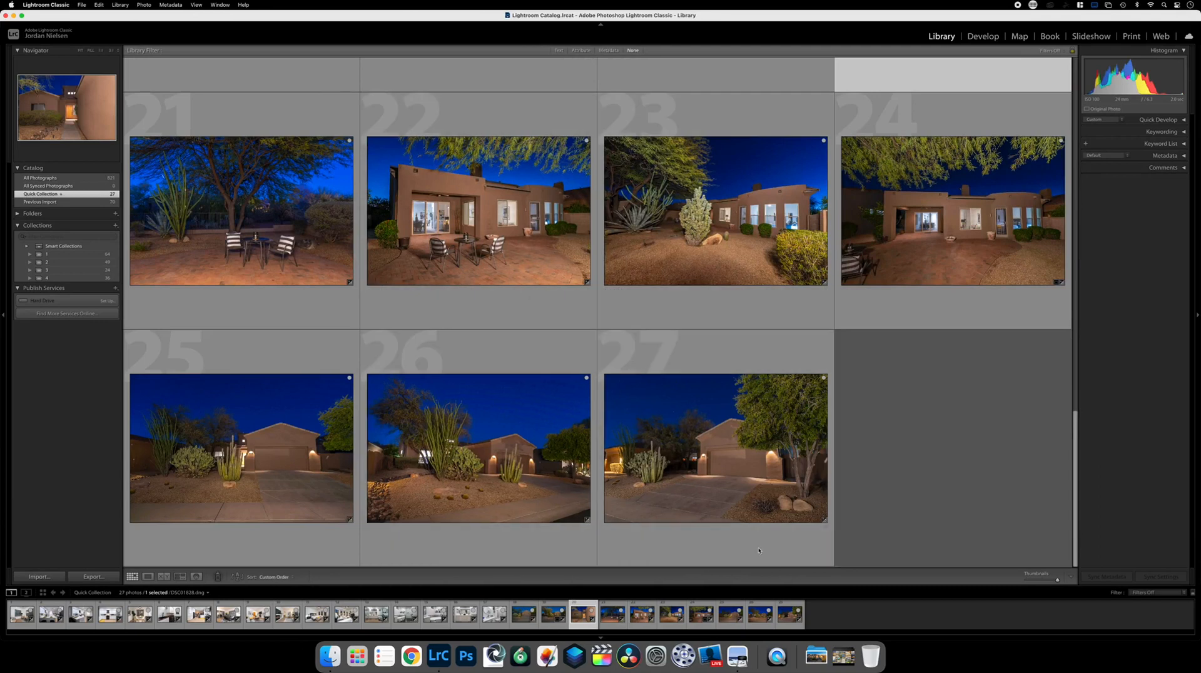
pyautogui.scroll(3, 625, 501)
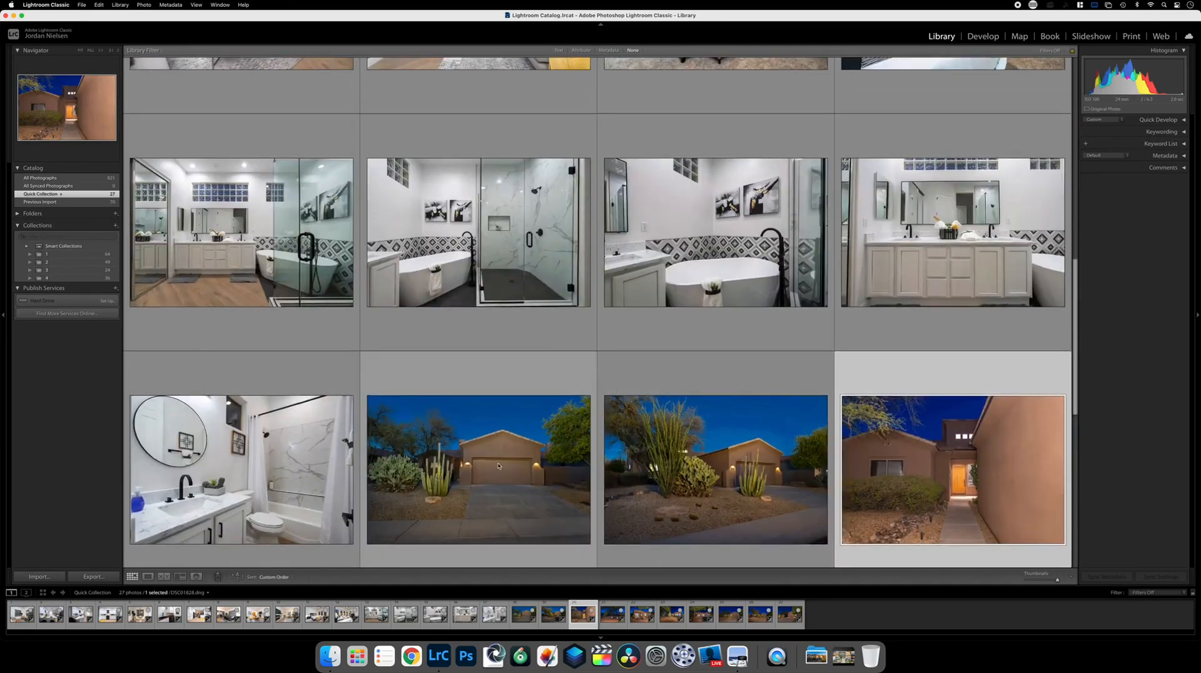
pyautogui.click(499, 466)
pyautogui.press('b')
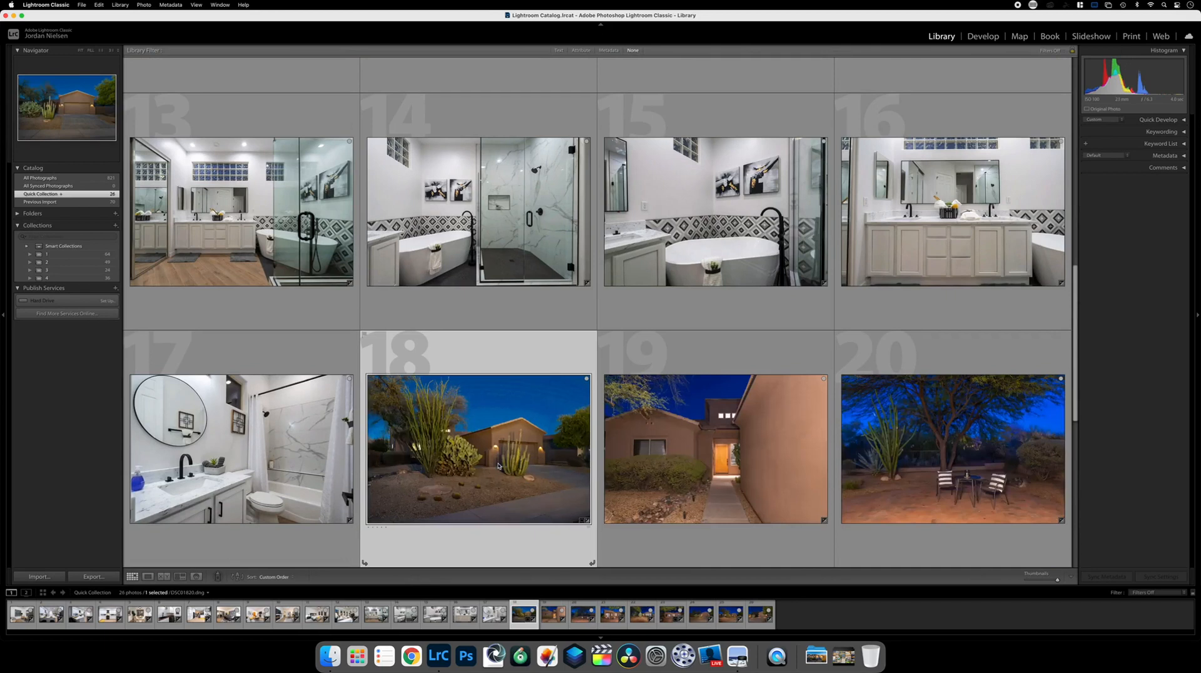
pyautogui.press('b')
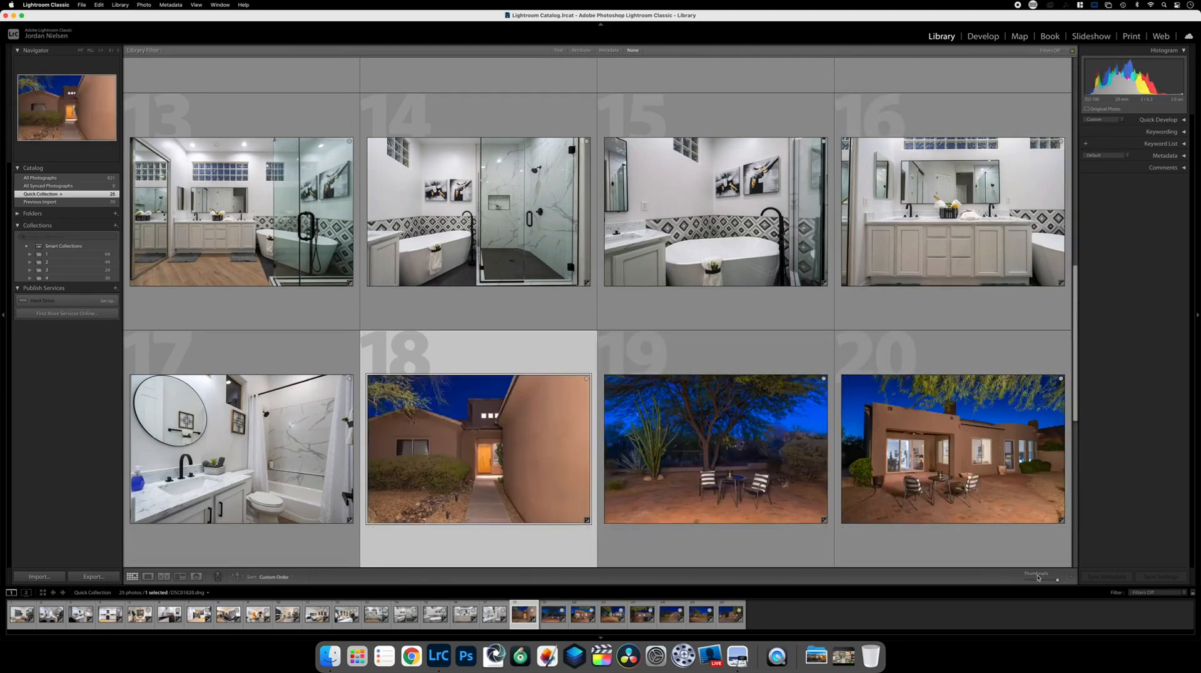
# - Shrink the grid thumbnails, then reorder the three night garage exteriors to the start and the front entry photo directly after them
pyautogui.click(1041, 582)
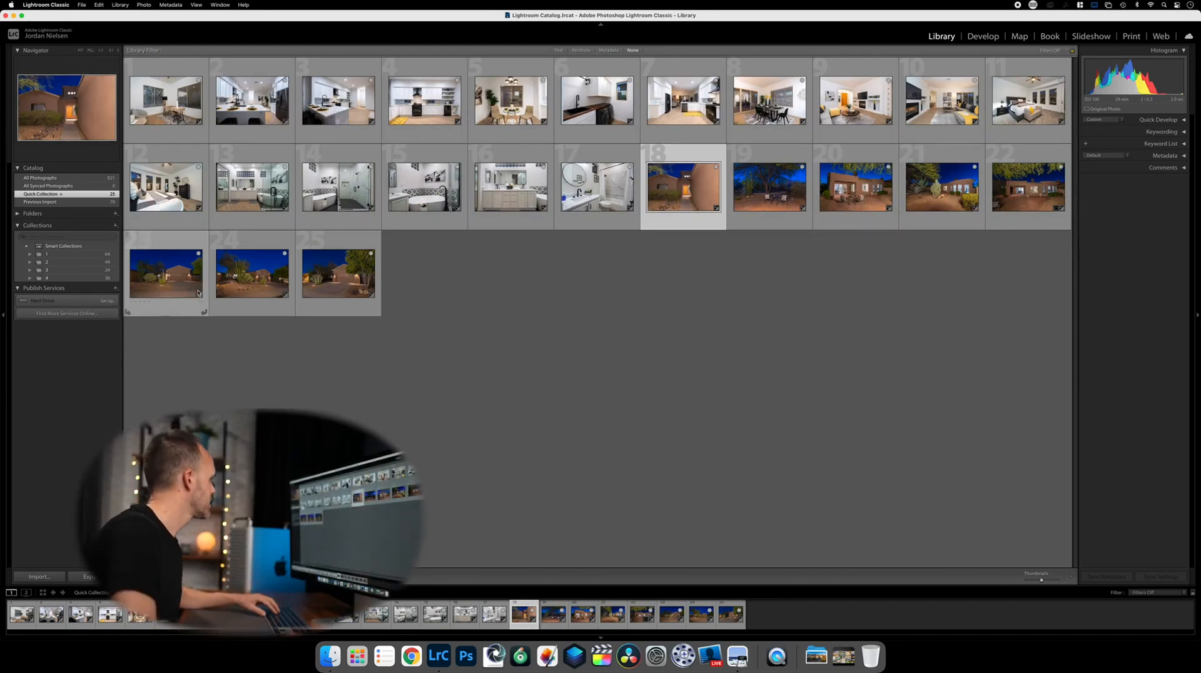
pyautogui.click(167, 276)
pyautogui.keyDown('shift'); pyautogui.click(305, 279); pyautogui.keyUp('shift')
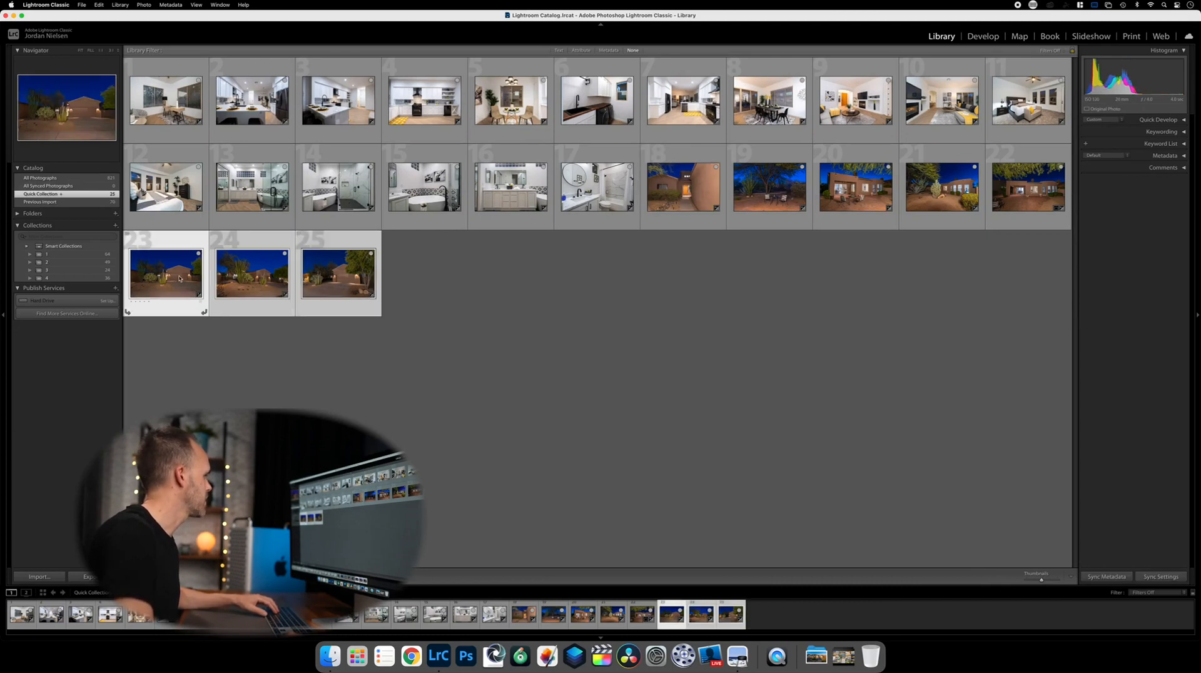
pyautogui.moveTo(132, 106); pyautogui.dragTo(128, 103)
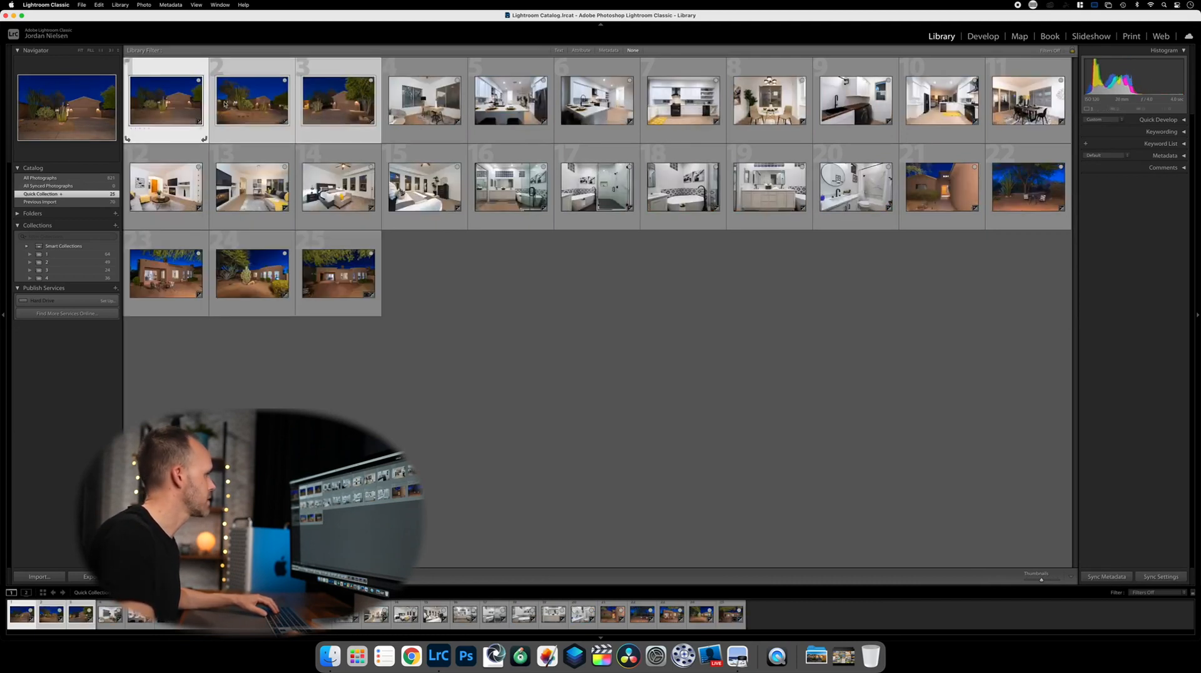
pyautogui.moveTo(950, 189); pyautogui.dragTo(407, 97)
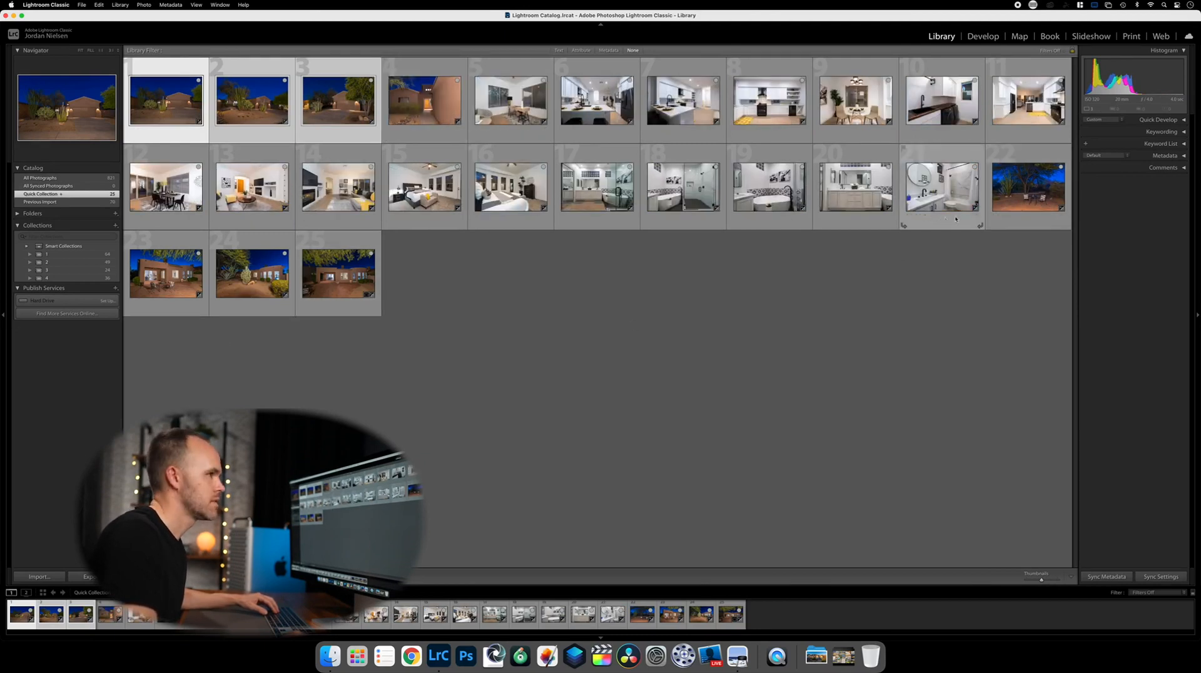
# - Move the tree and patio table photo to the end and the windowed room with the small table before the round-mirror bathroom photo
pyautogui.moveTo(1028, 188); pyautogui.dragTo(333, 302)
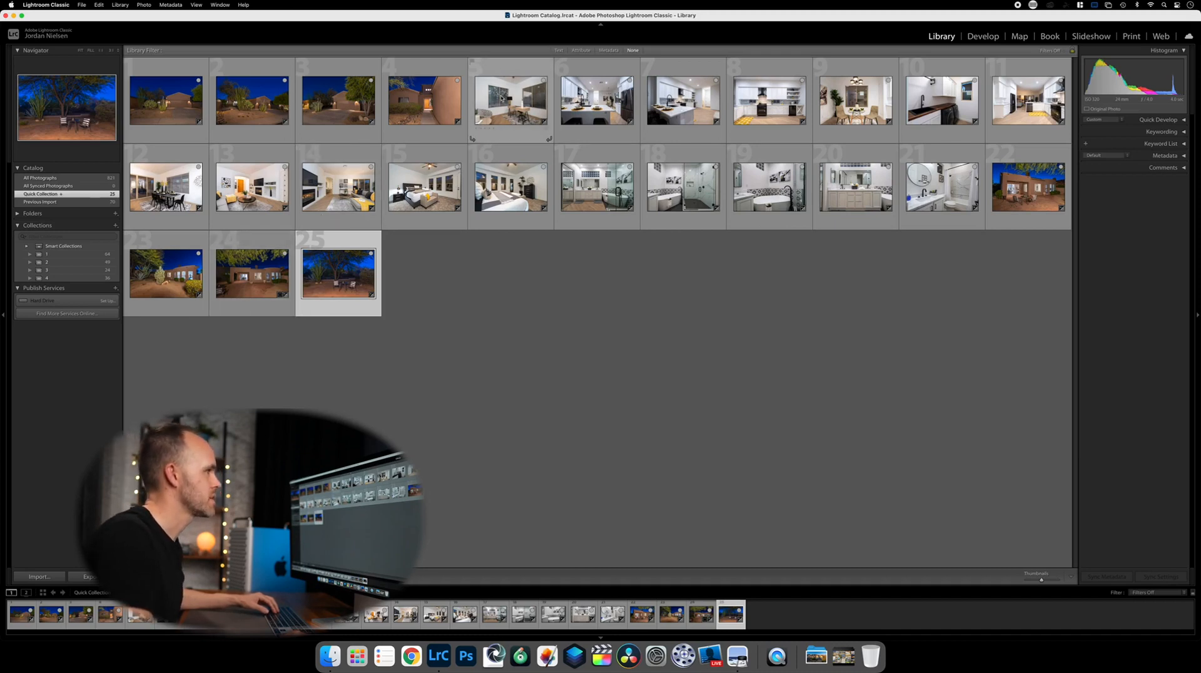
pyautogui.moveTo(500, 98); pyautogui.dragTo(902, 185)
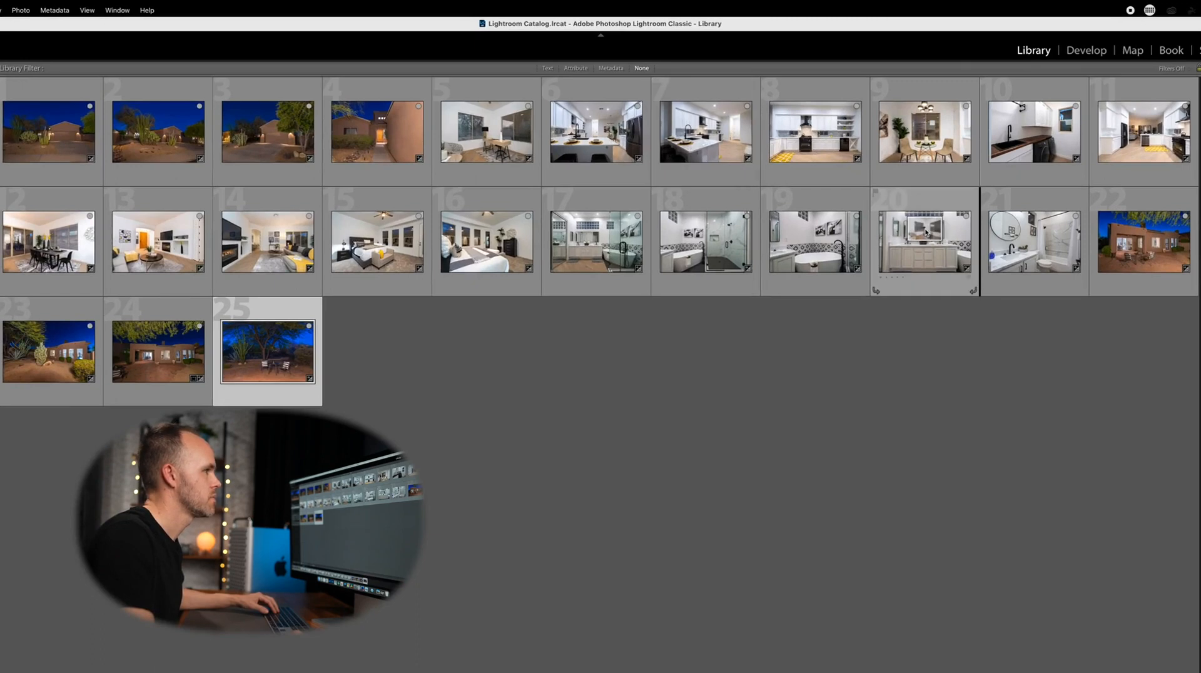
pyautogui.moveTo(983, 240); pyautogui.dragTo(982, 240)
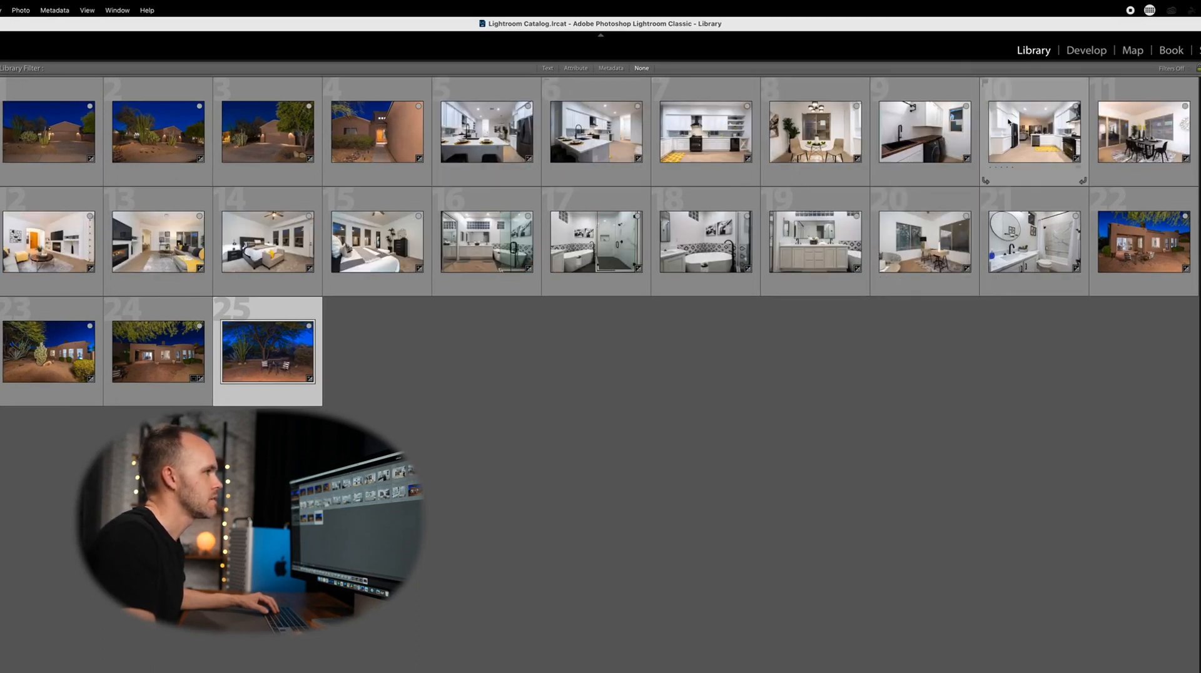
# - Move the two living room fireplace photos to fifth and sixth place, directly ahead of the kitchen photos
pyautogui.click(42, 251)
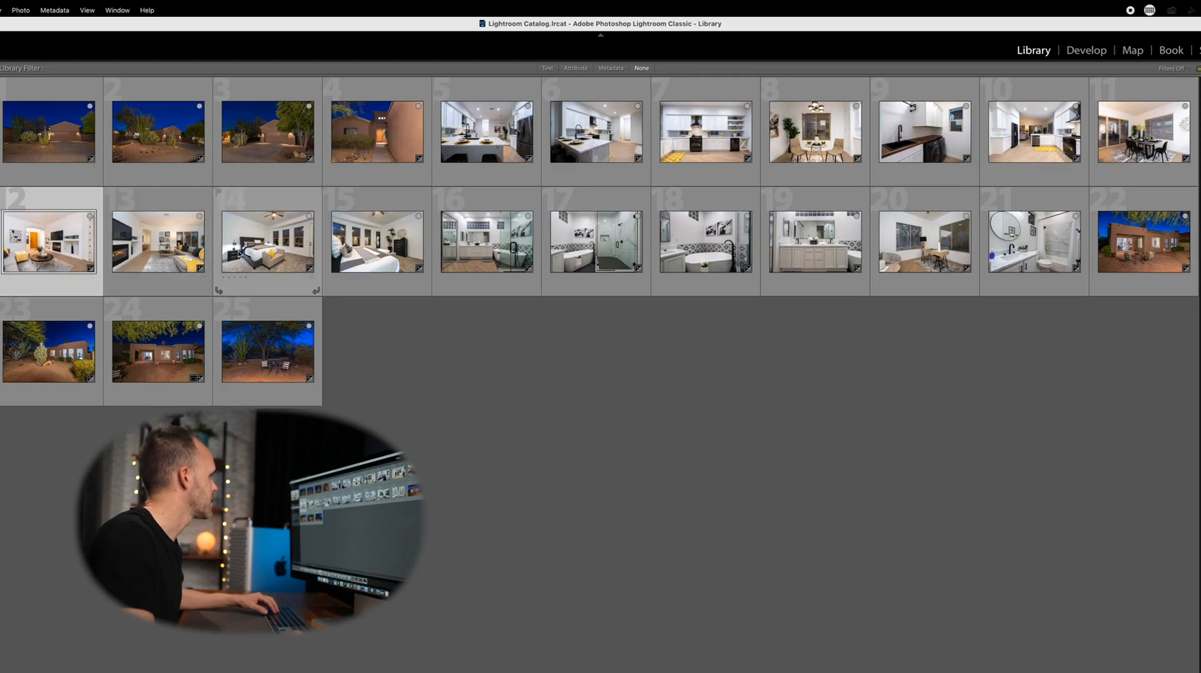
pyautogui.moveTo(52, 260); pyautogui.dragTo(432, 138)
pyautogui.click(146, 250)
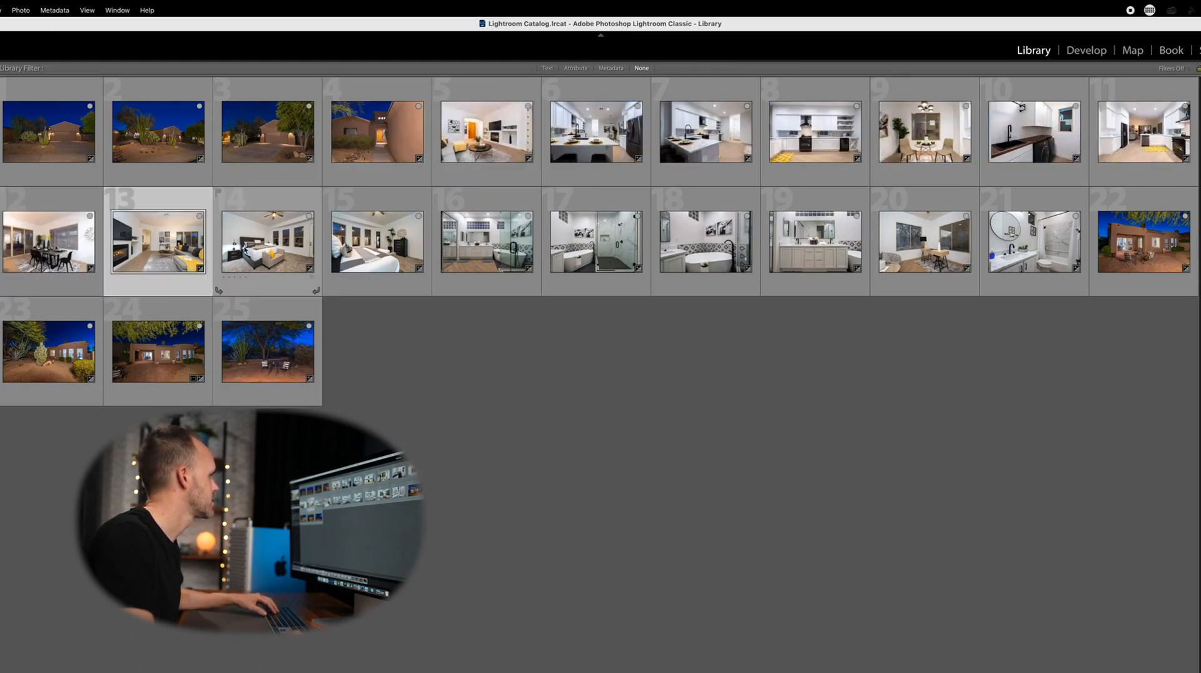
pyautogui.moveTo(152, 260)
pyautogui.mouseDown()
pyautogui.moveTo(338, 191)
pyautogui.moveTo(544, 135)
pyautogui.mouseUp()
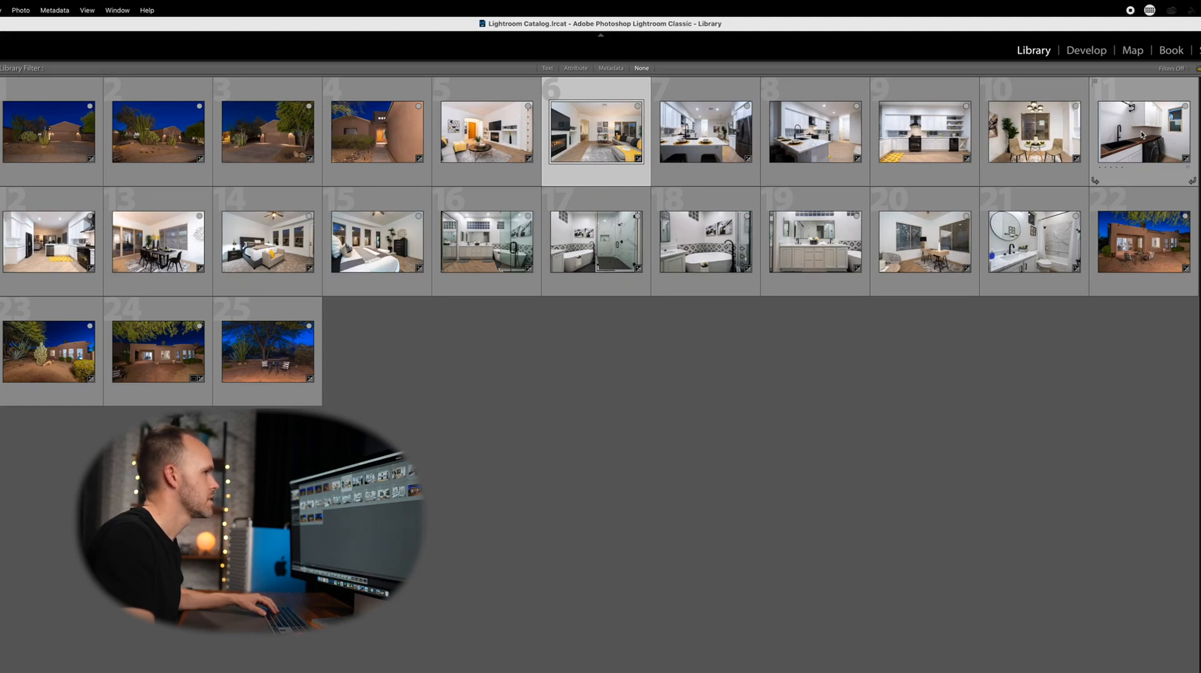
# - Move the laundry room photo directly after the round-mirror bathroom photo and enlarge the grid thumbnails
pyautogui.moveTo(1141, 137); pyautogui.dragTo(1067, 226)
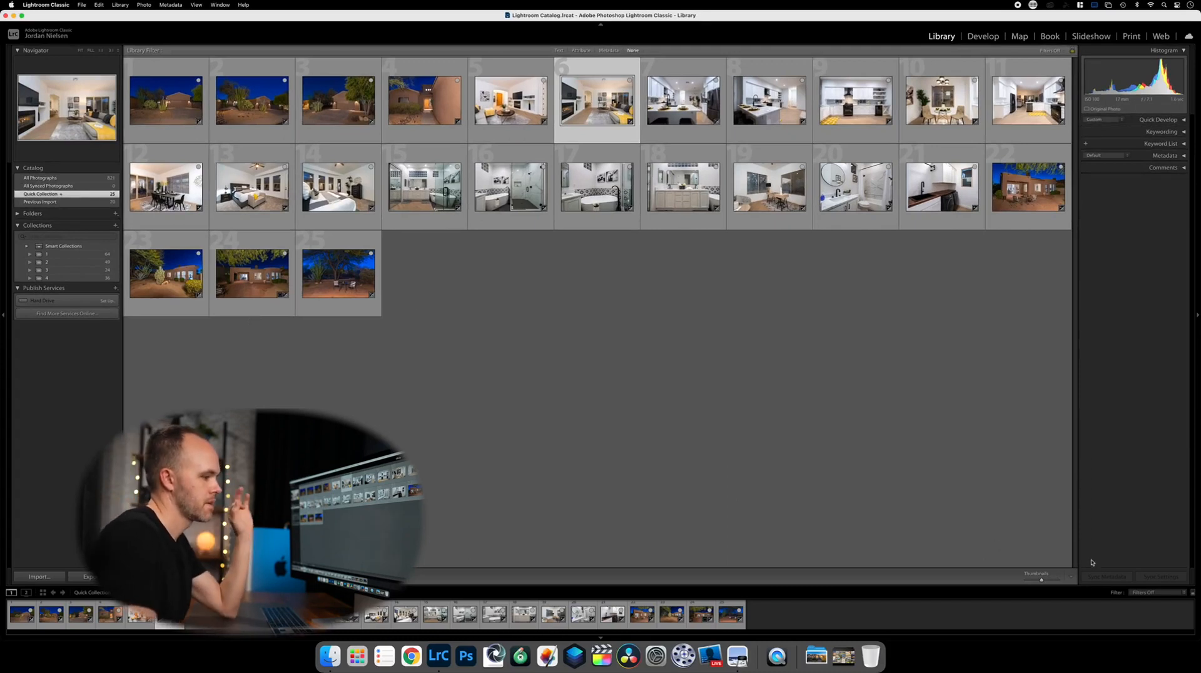
pyautogui.click(1048, 581)
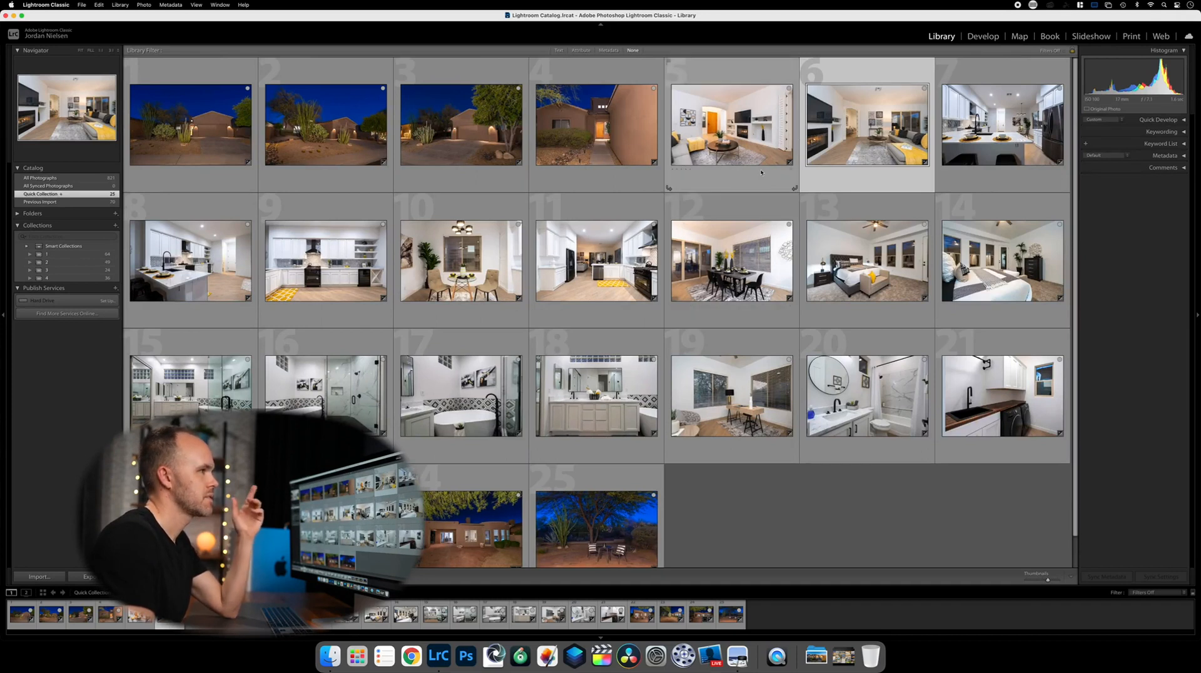
# - Create a virtual copy of the twilight photo with patio chairs and house, and move the copy to the end of the Quick Collection
pyautogui.click(732, 125)
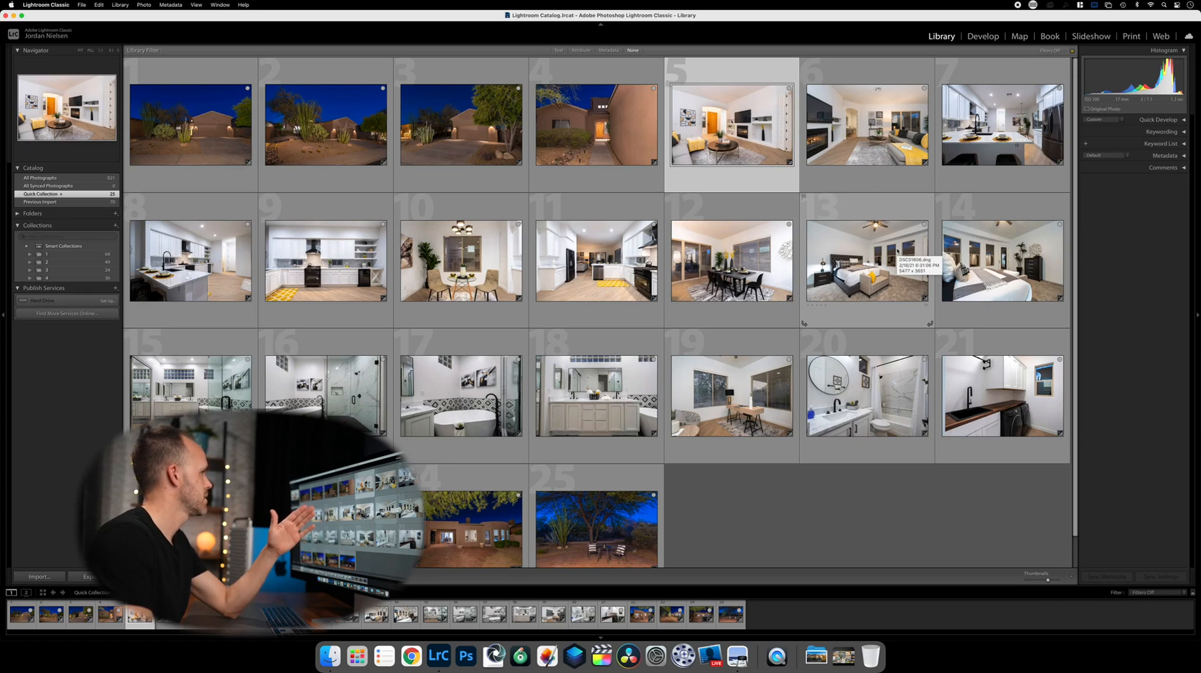
pyautogui.scroll(-1, 896, 252)
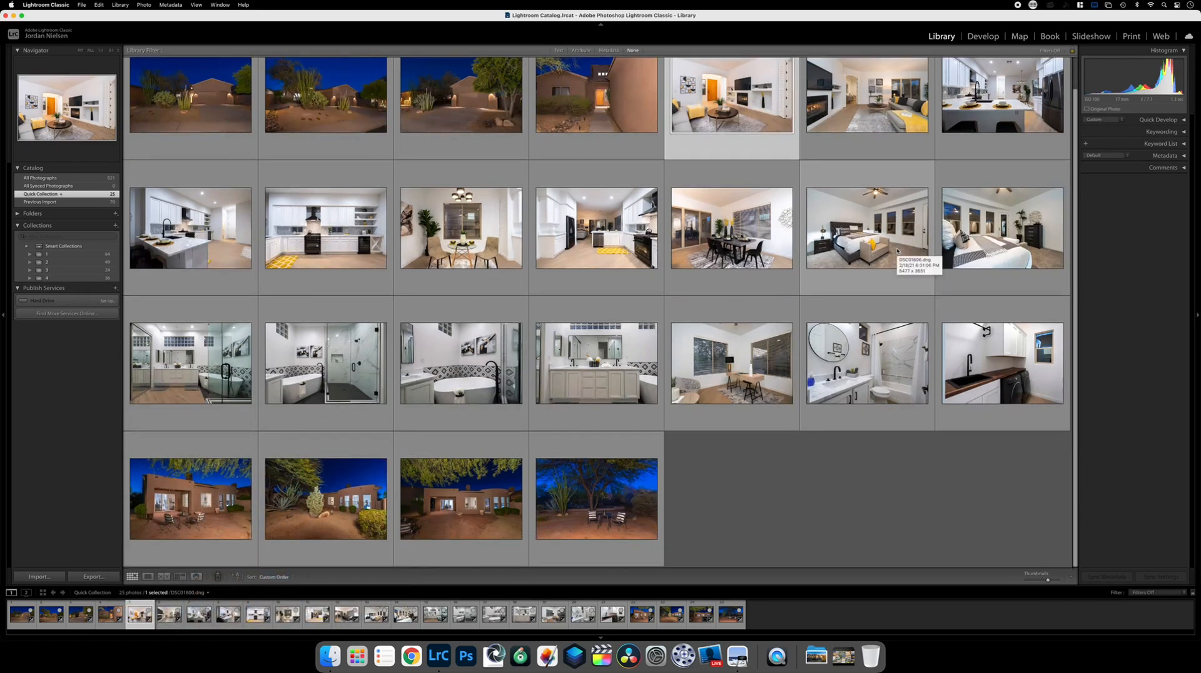
pyautogui.click(197, 500)
pyautogui.rightClick(197, 500)
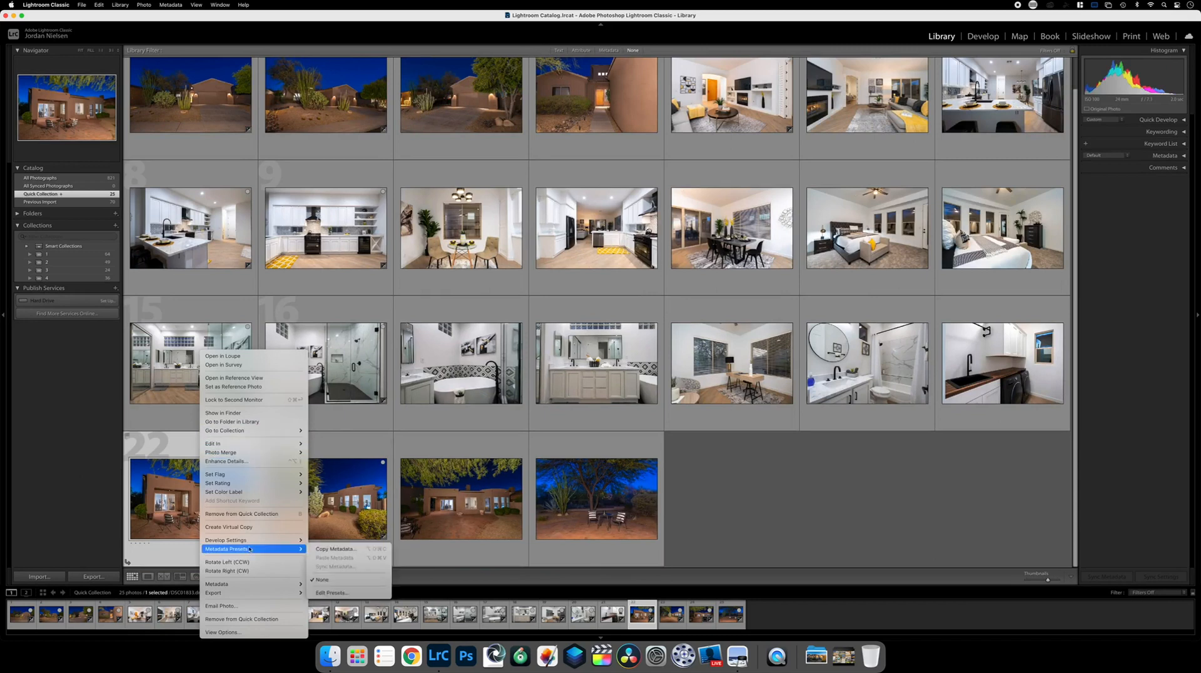
pyautogui.click(253, 526)
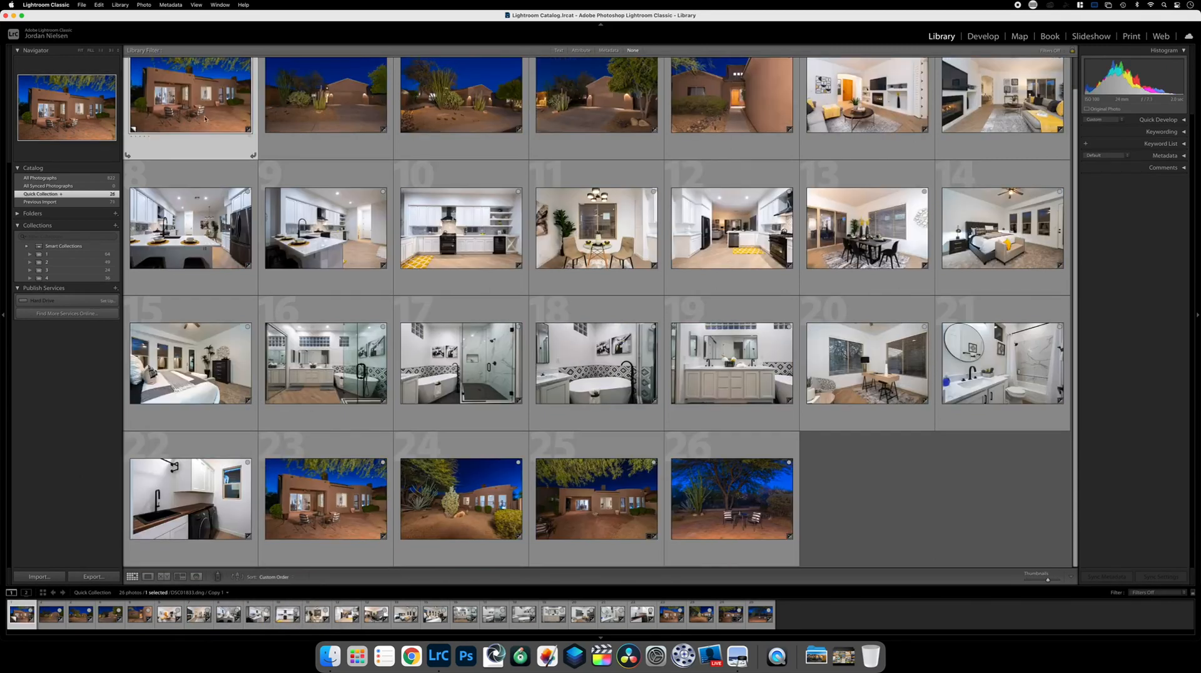
pyautogui.moveTo(205, 119); pyautogui.dragTo(815, 491)
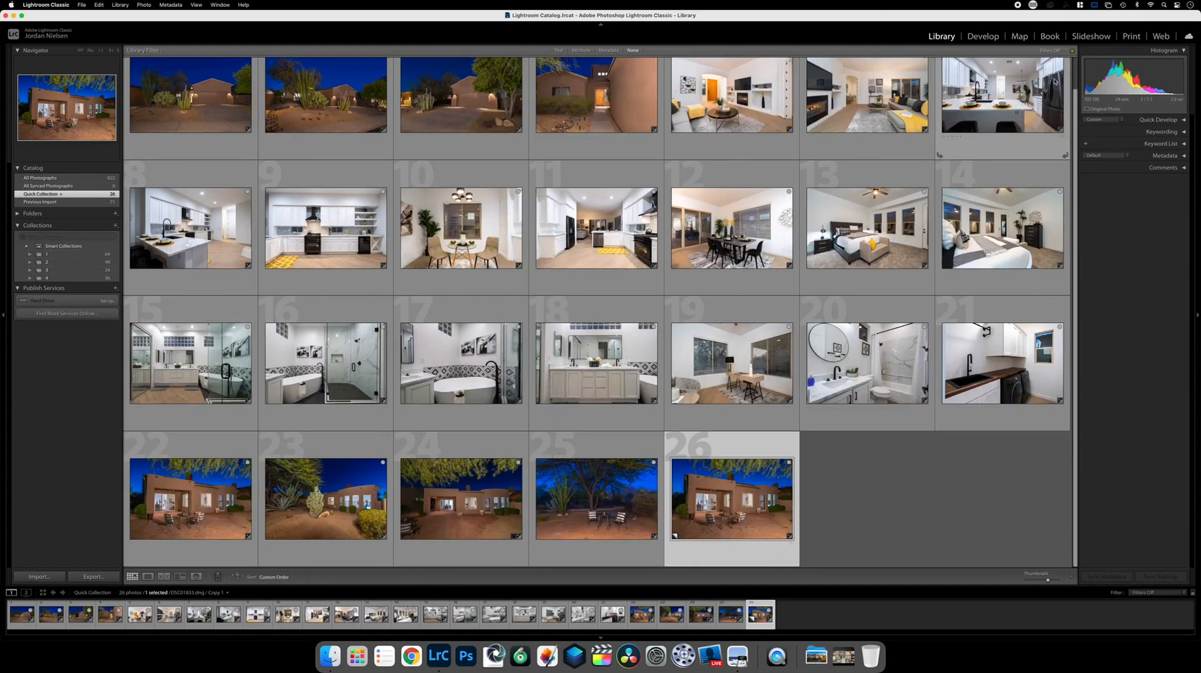
# - Crop the virtual copy of the twilight patio photo to a 16 x 9 aspect ratio in Develop
pyautogui.click(982, 35)
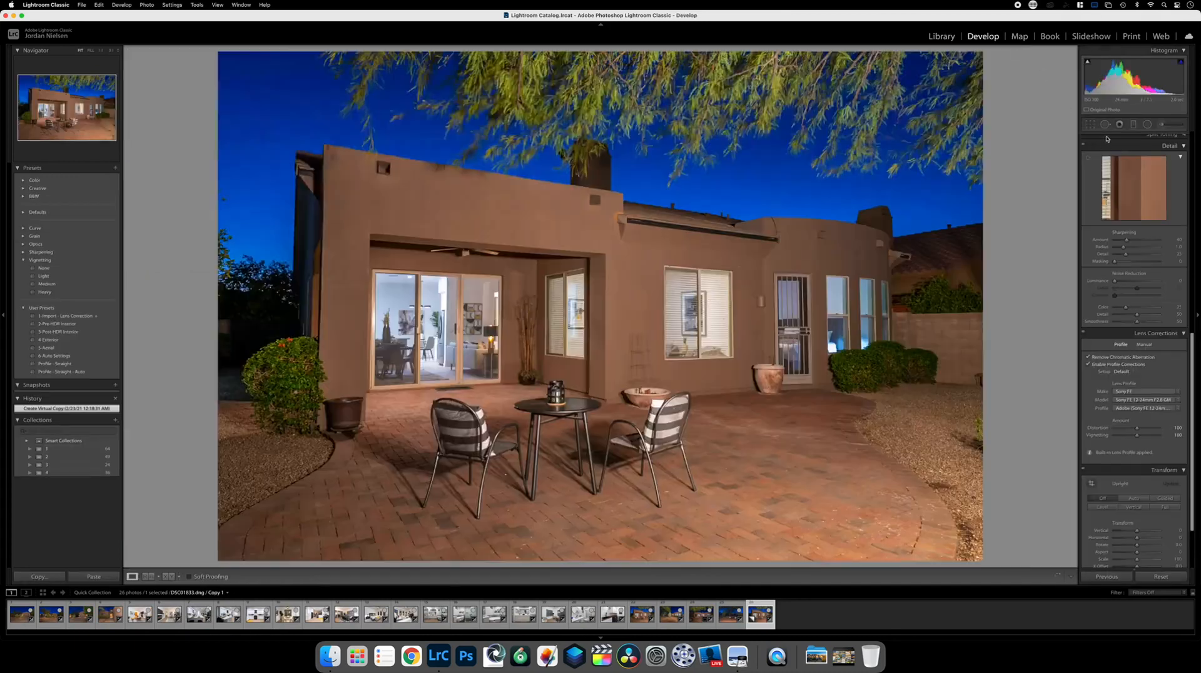
pyautogui.press('r')
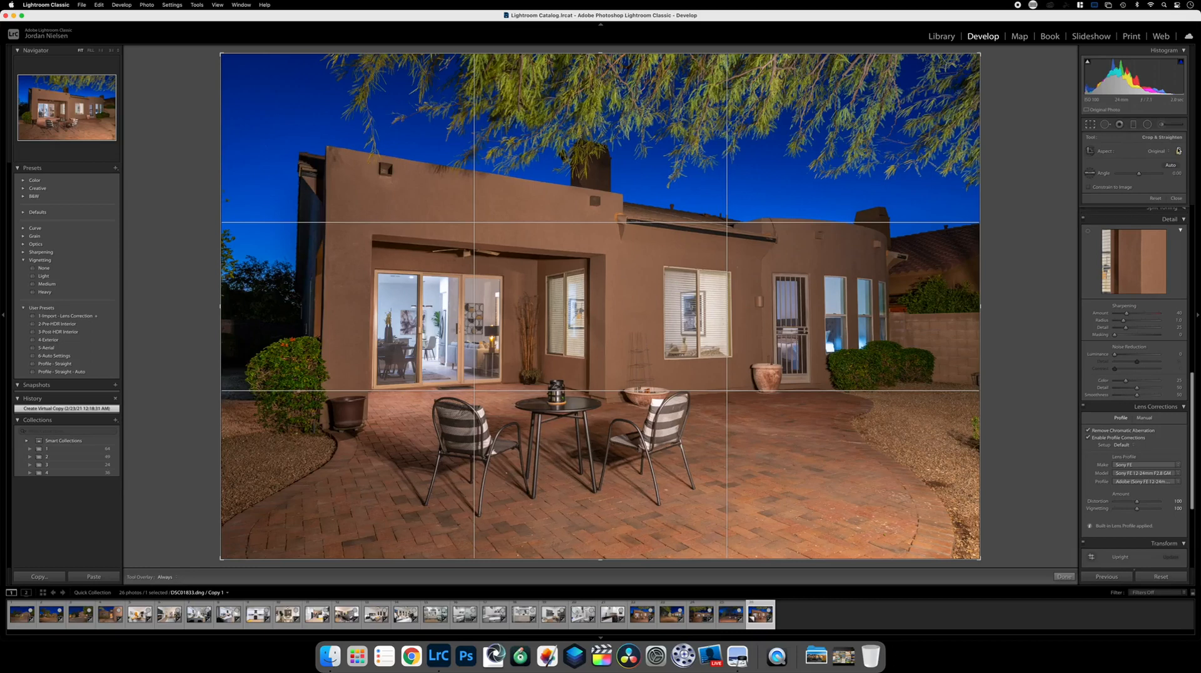
pyautogui.click(1165, 151)
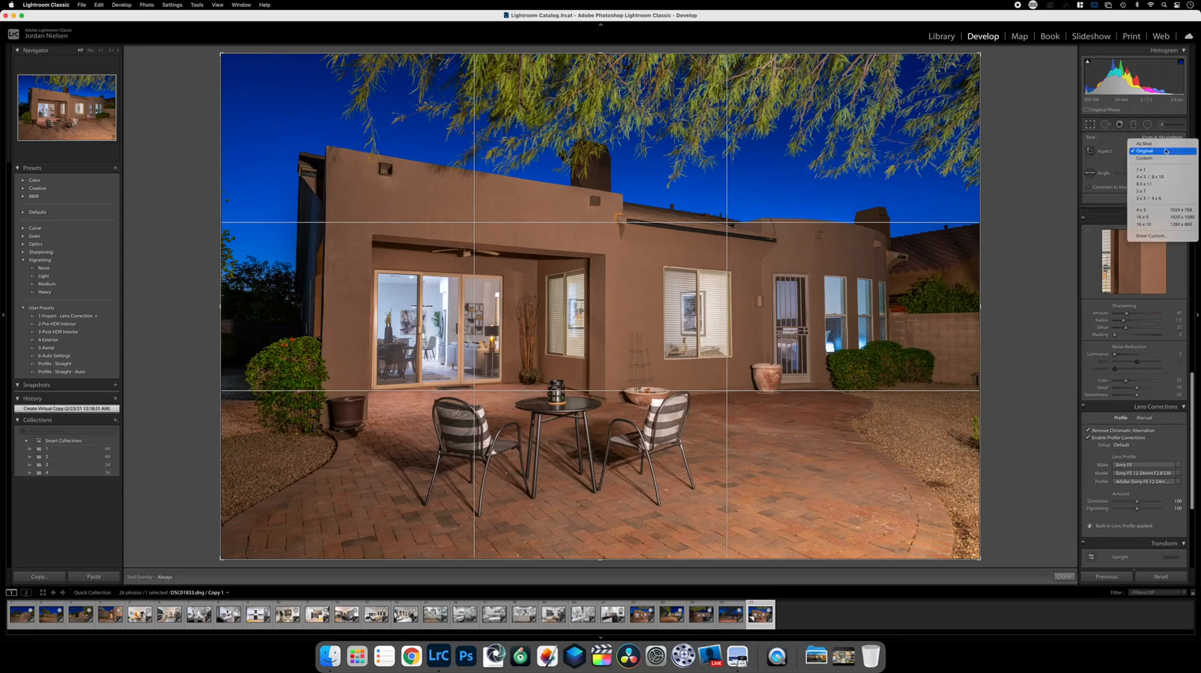
pyautogui.click(1152, 218)
pyautogui.moveTo(539, 328); pyautogui.dragTo(538, 319)
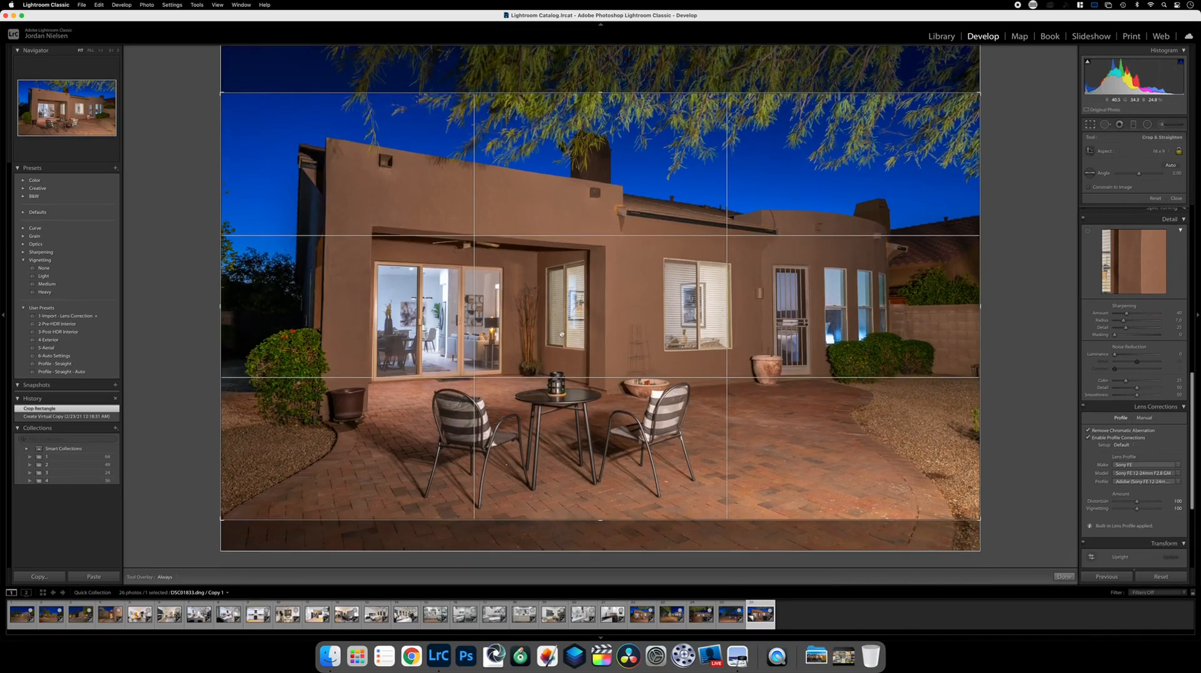
pyautogui.click(1063, 576)
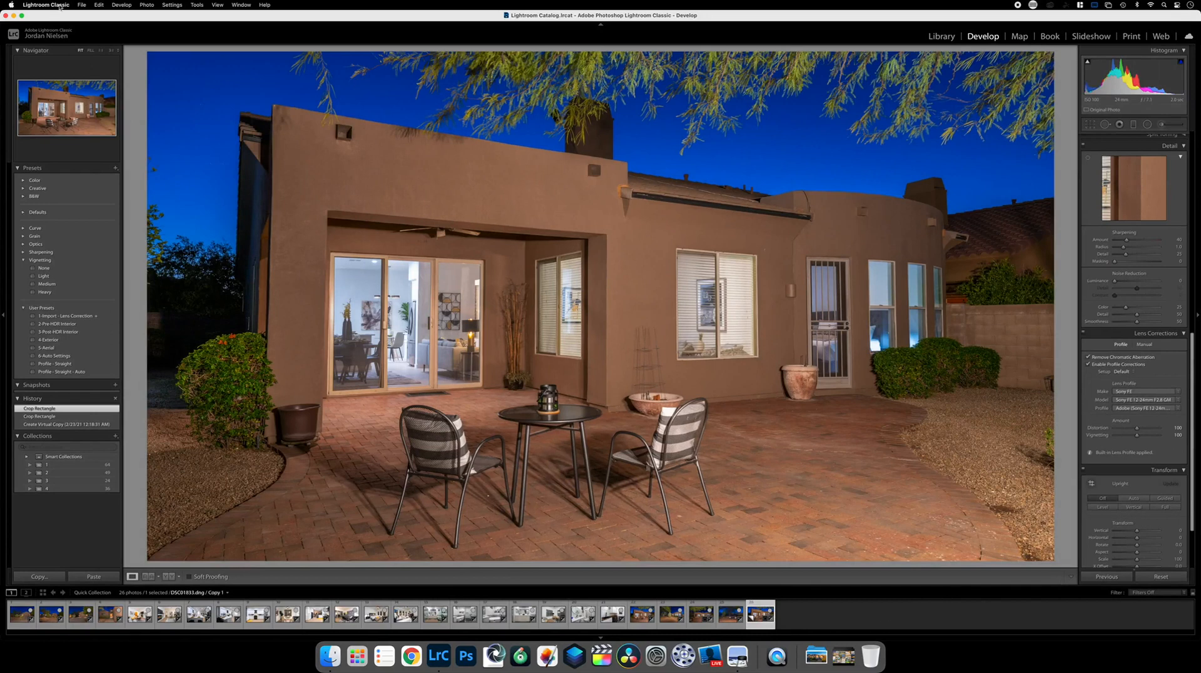
# - Open the export settings for the cropped patio photo and set the custom file name text to Screen3
pyautogui.click(82, 4)
pyautogui.click(113, 127)
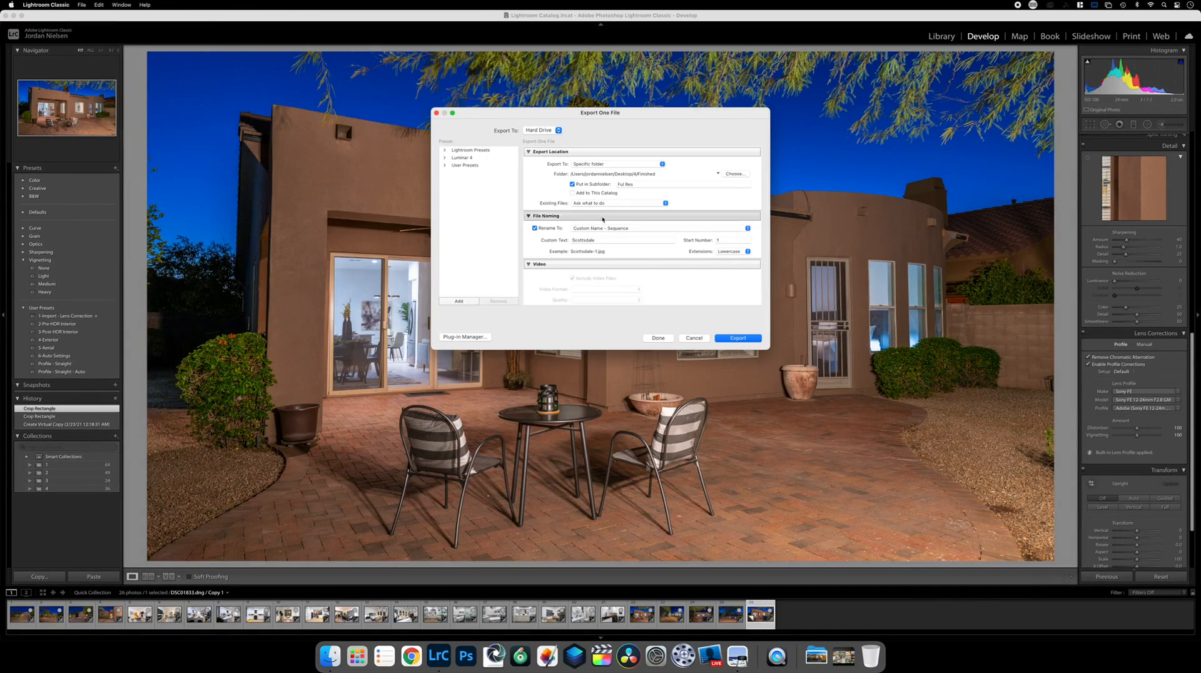
pyautogui.doubleClick(604, 240)
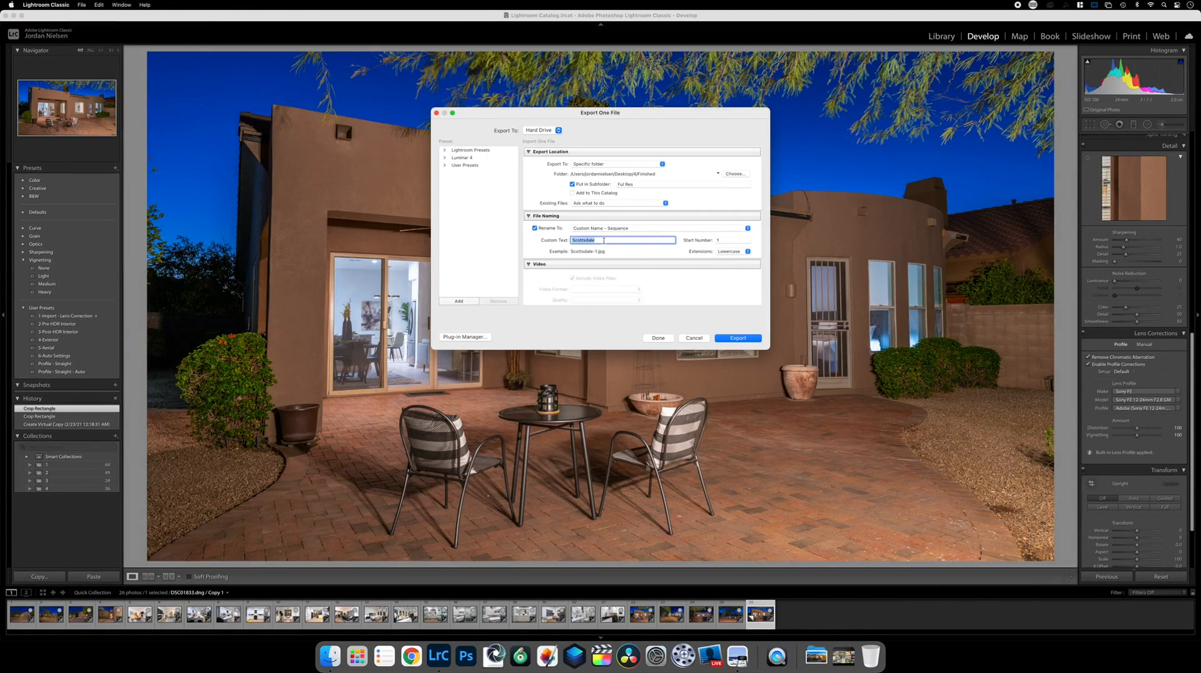
pyautogui.write('Screen3')
# - Set the export destination folder to Downloads, review the remaining export settings and export the patio photo
pyautogui.click(717, 176)
pyautogui.click(725, 166)
pyautogui.click(730, 175)
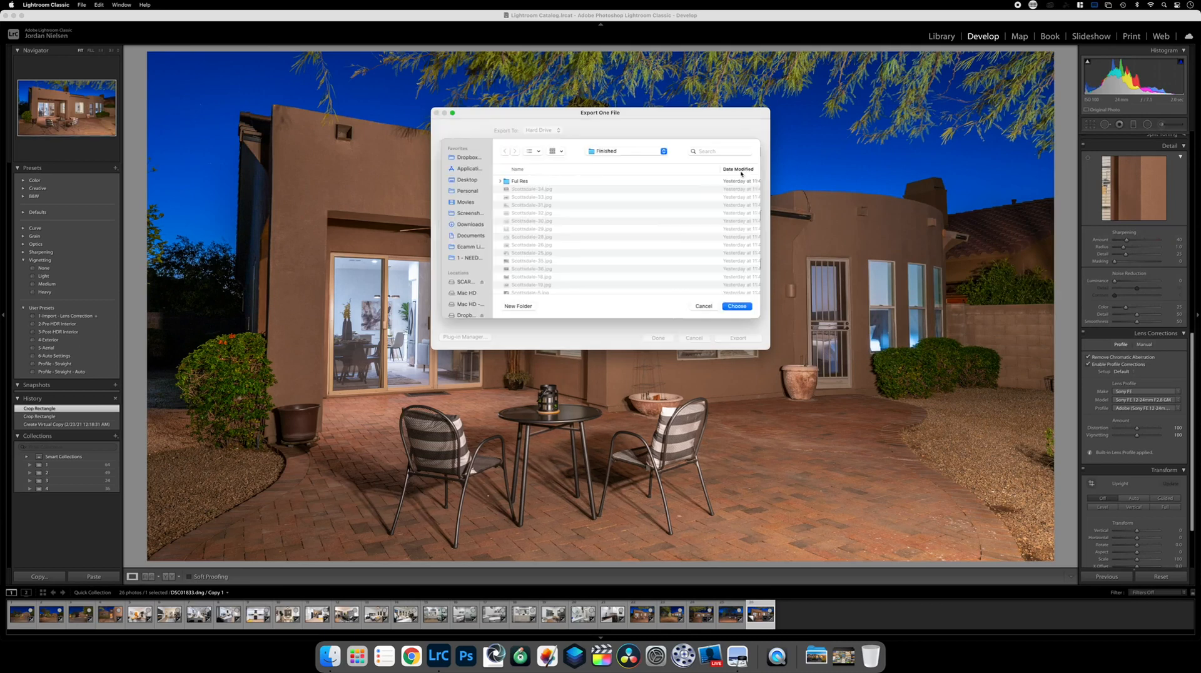
pyautogui.click(471, 224)
pyautogui.click(741, 309)
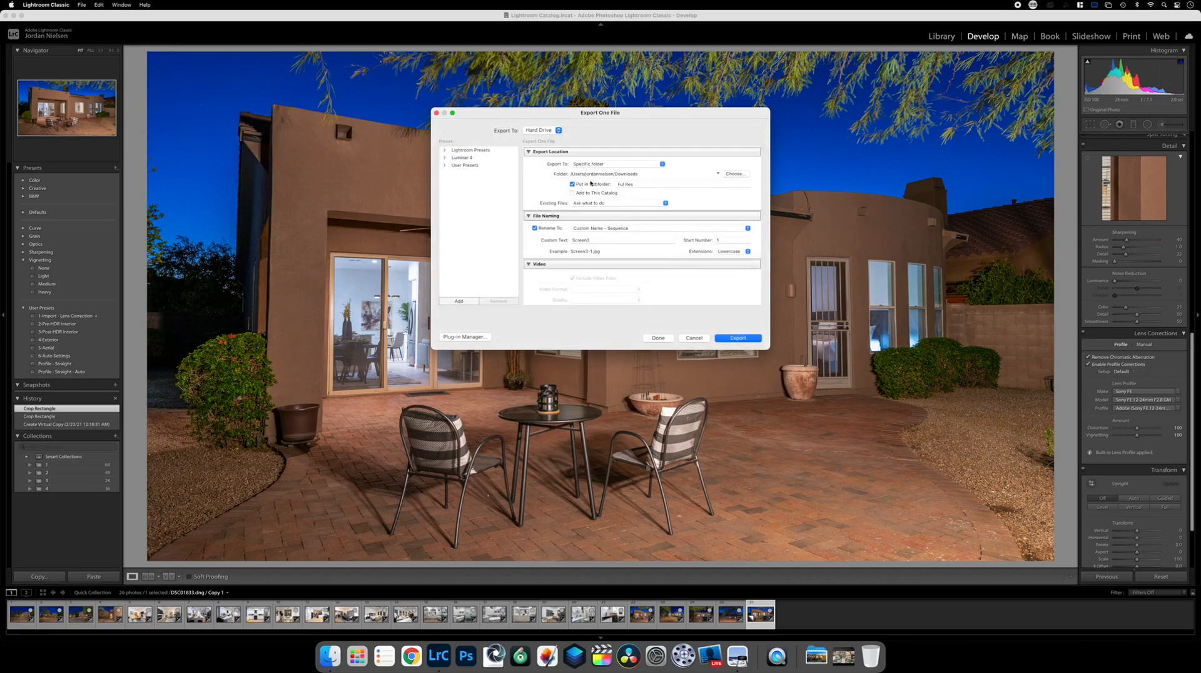
pyautogui.scroll(-10, 646, 269)
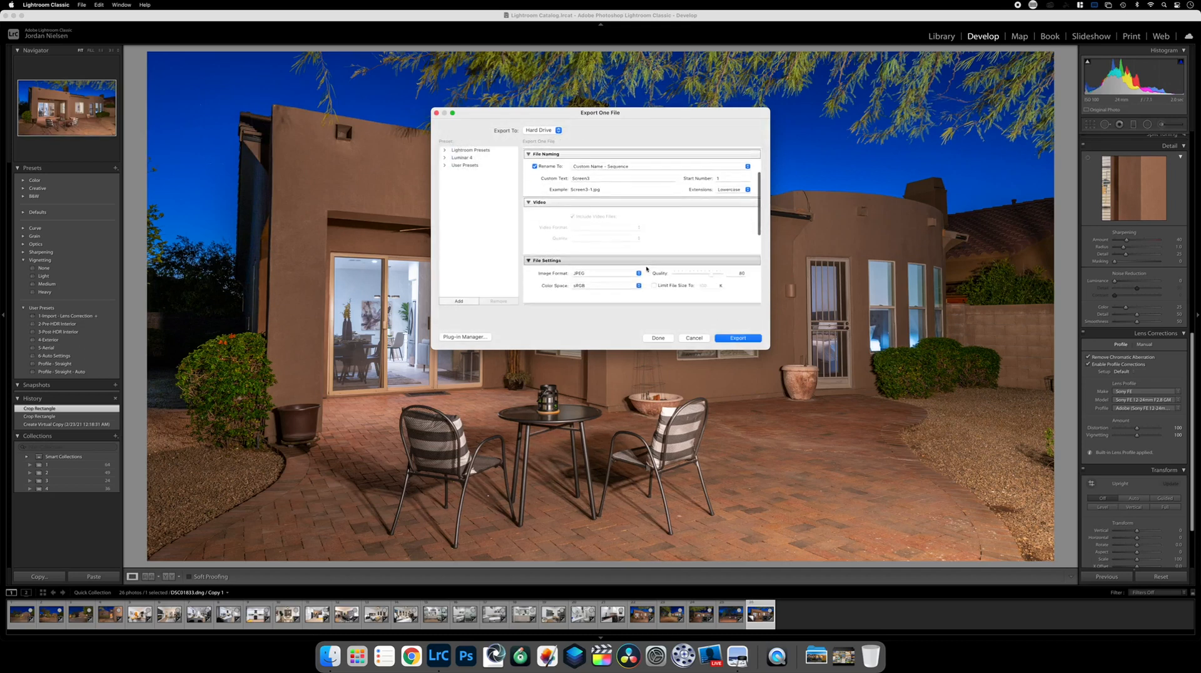
pyautogui.scroll(4, 647, 269)
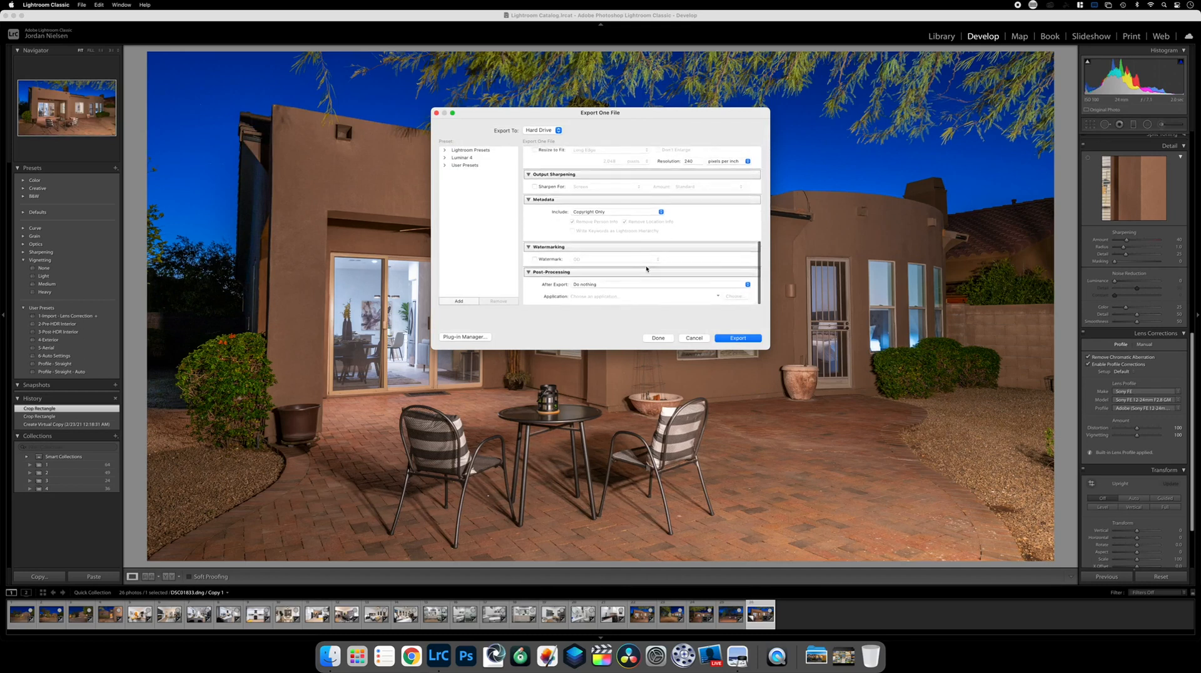
pyautogui.click(737, 339)
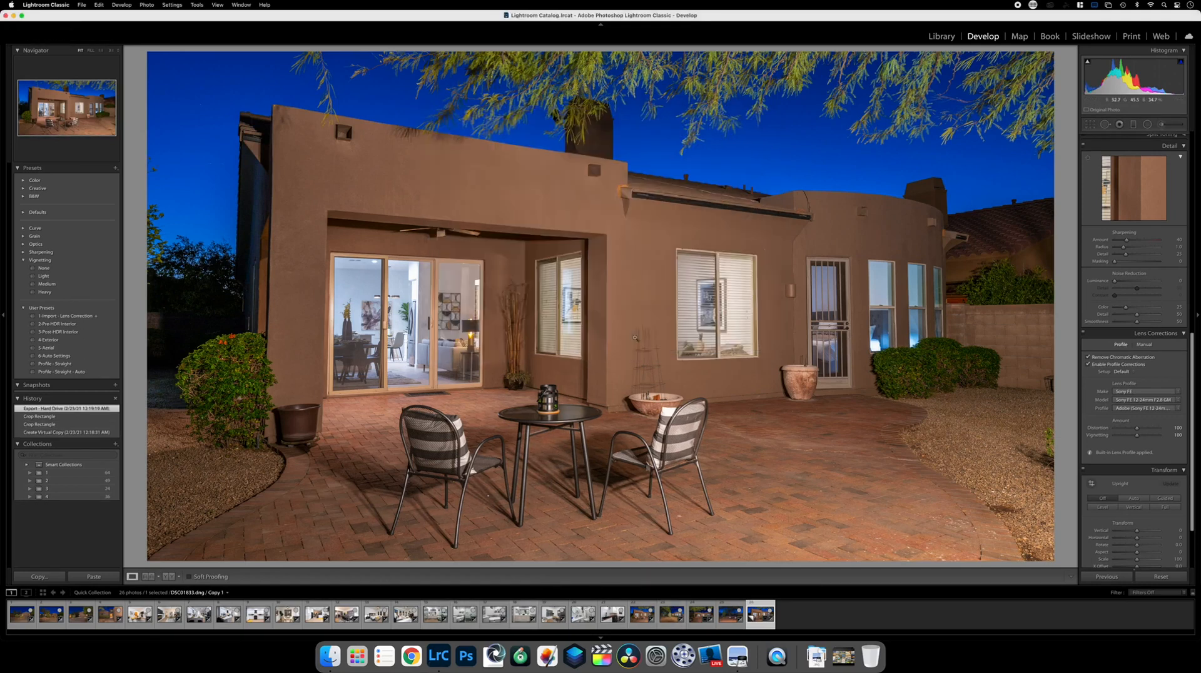
# - Return to the Library and open the sixth photo, the living room with the fireplace and TV, in Adobe Photoshop 2021
pyautogui.click(941, 35)
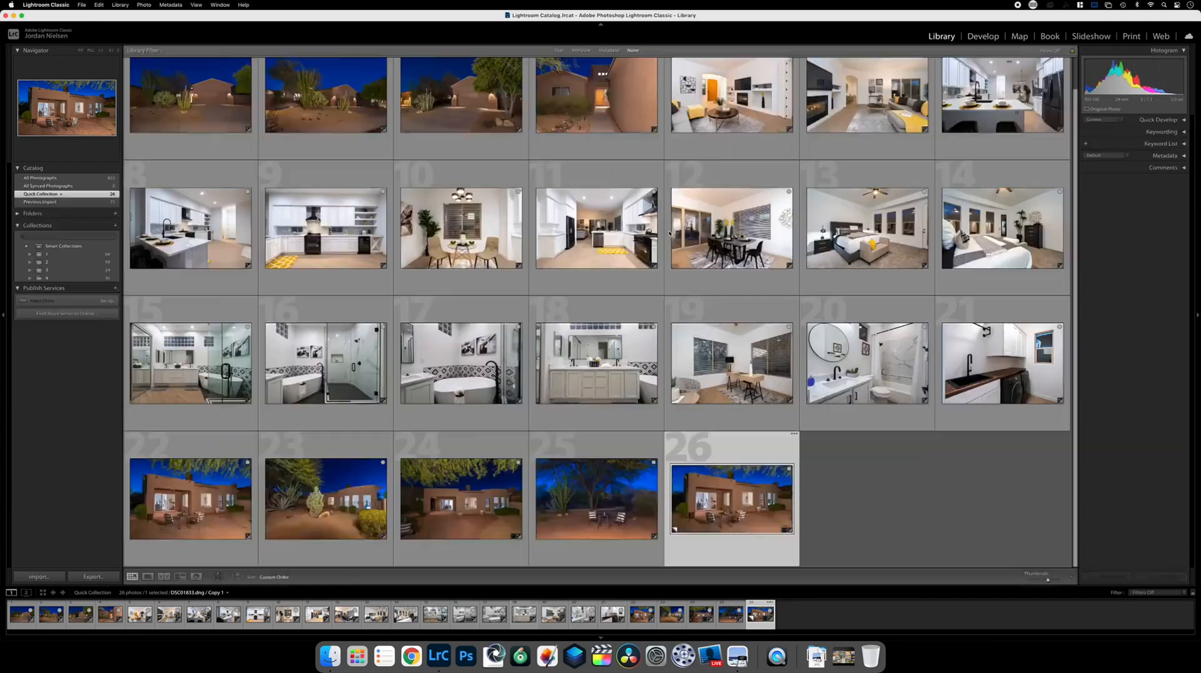
pyautogui.scroll(2, 673, 287)
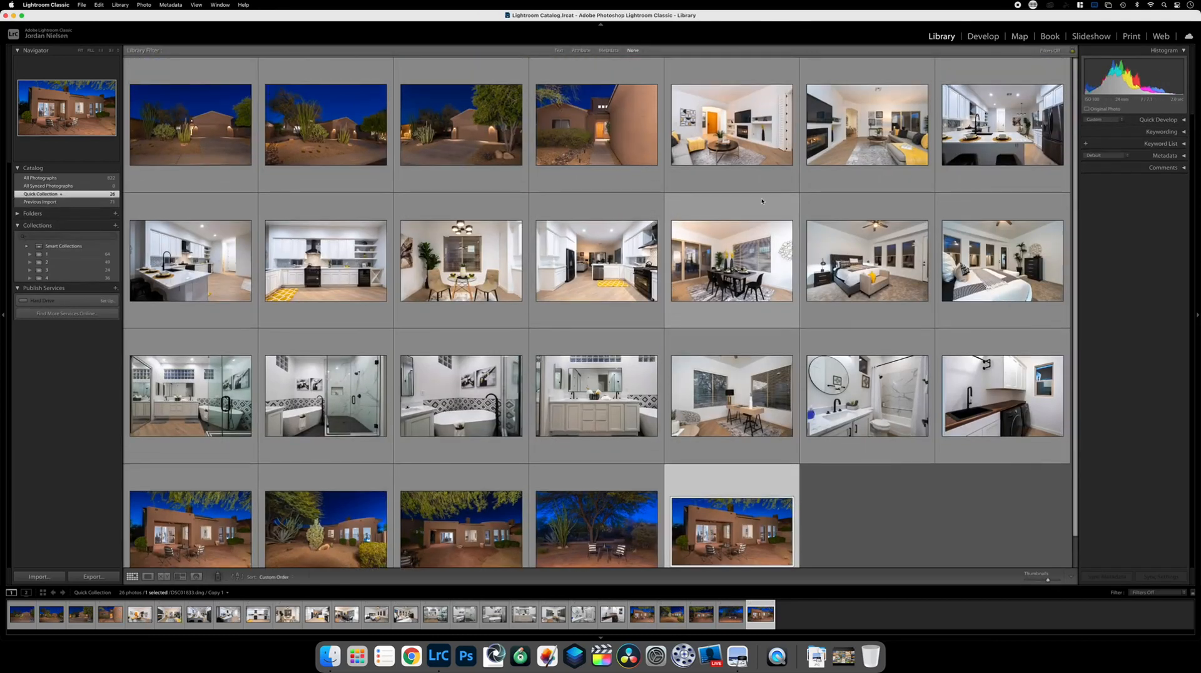
pyautogui.click(864, 121)
pyautogui.rightClick(864, 138)
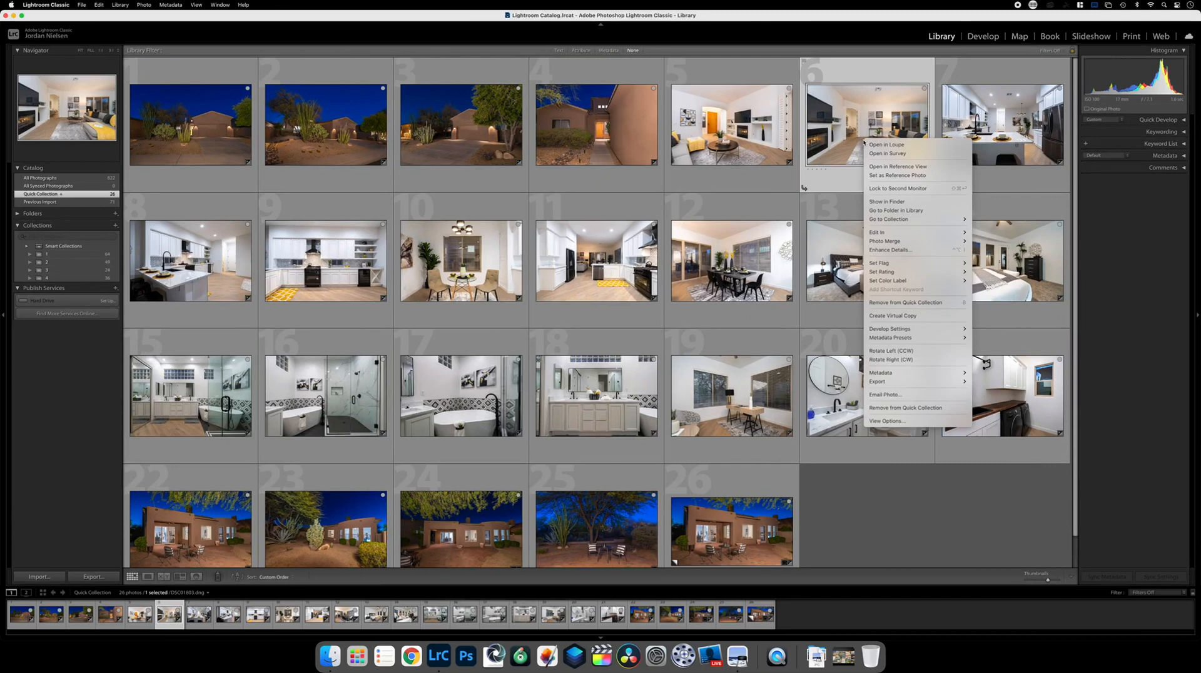
pyautogui.moveTo(933, 230)
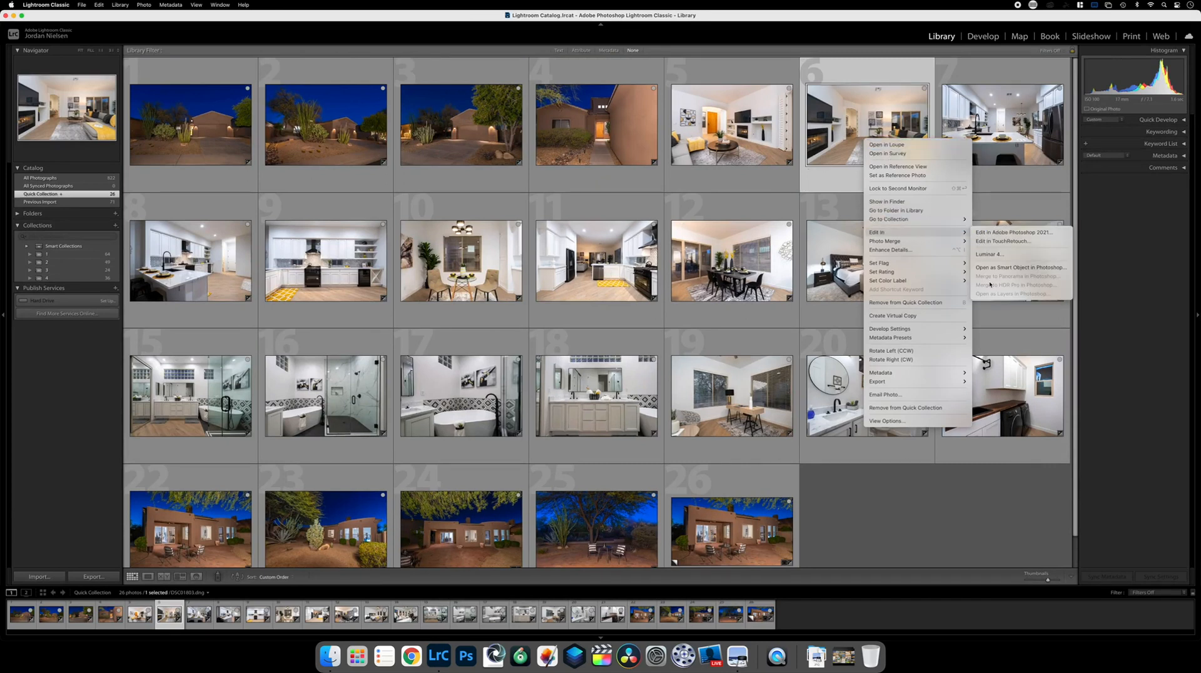
pyautogui.click(1010, 232)
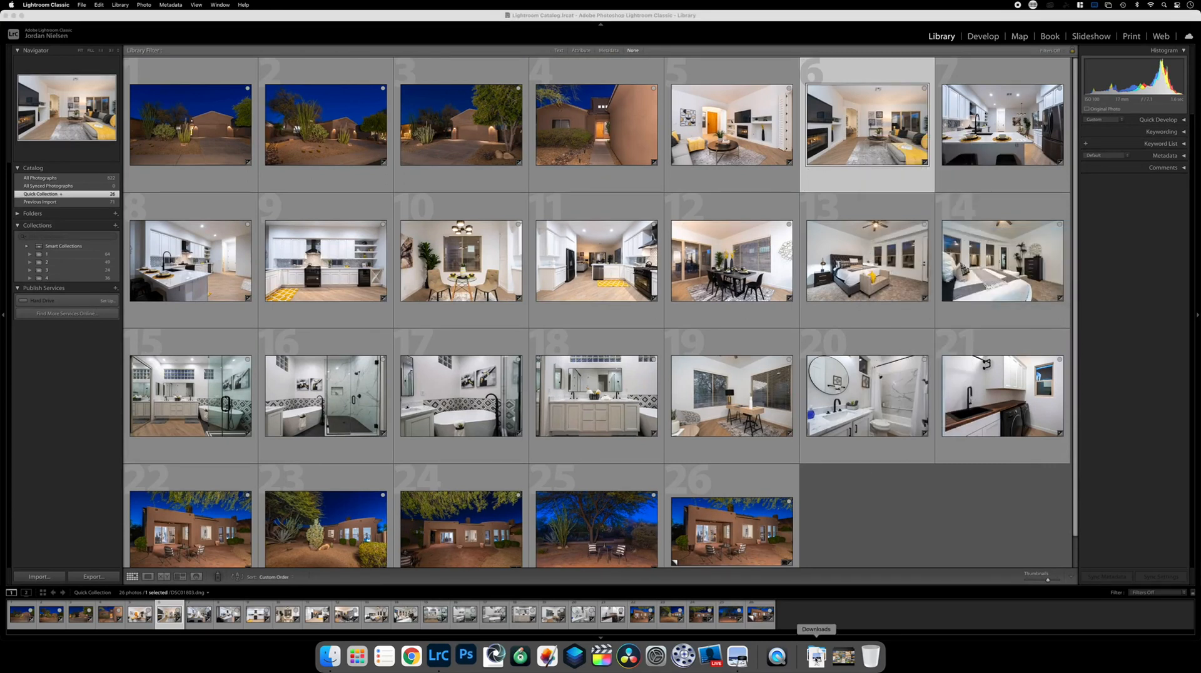
# - Place Screen3-1.jpg from the Downloads folder into the living room image, scaled to 10% and positioned over the TV
pyautogui.click(816, 656)
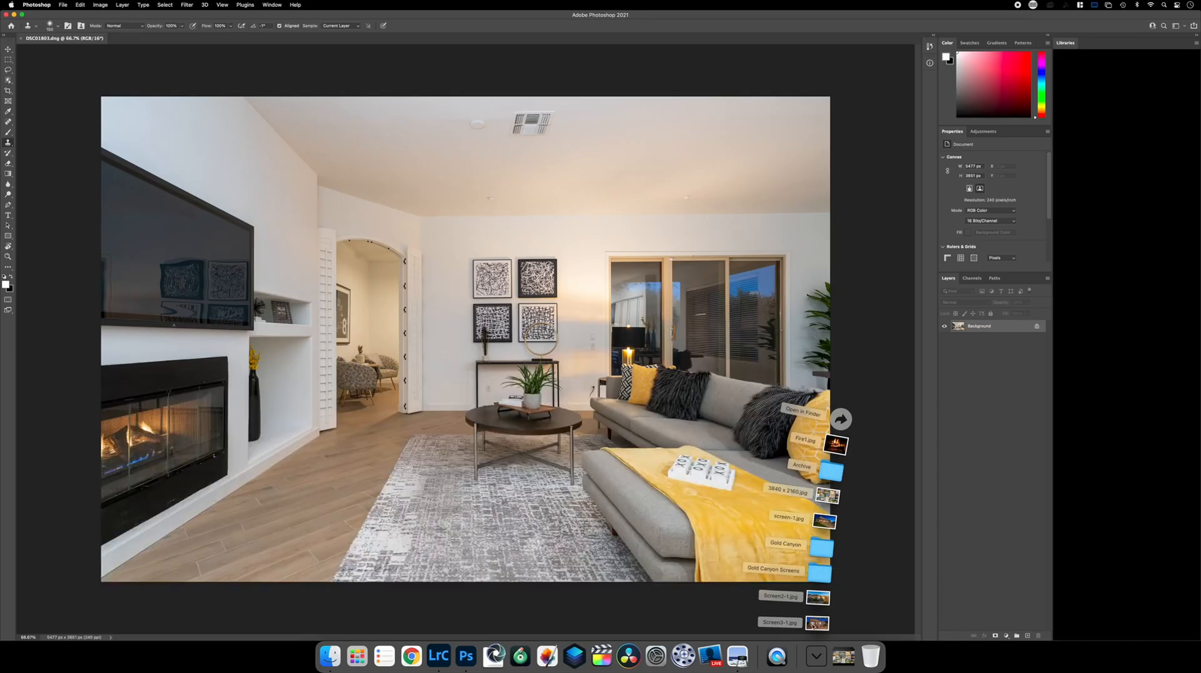
pyautogui.moveTo(813, 622); pyautogui.dragTo(349, 313)
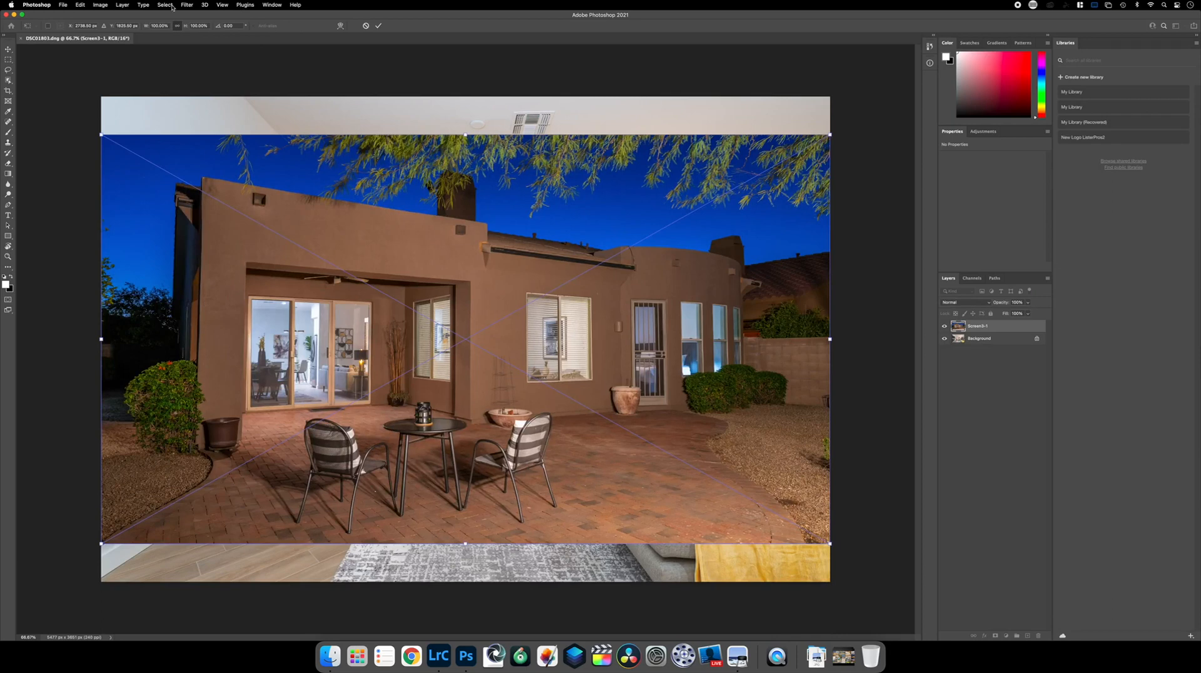
pyautogui.click(152, 26)
pyautogui.write('10')
pyautogui.press('Return')
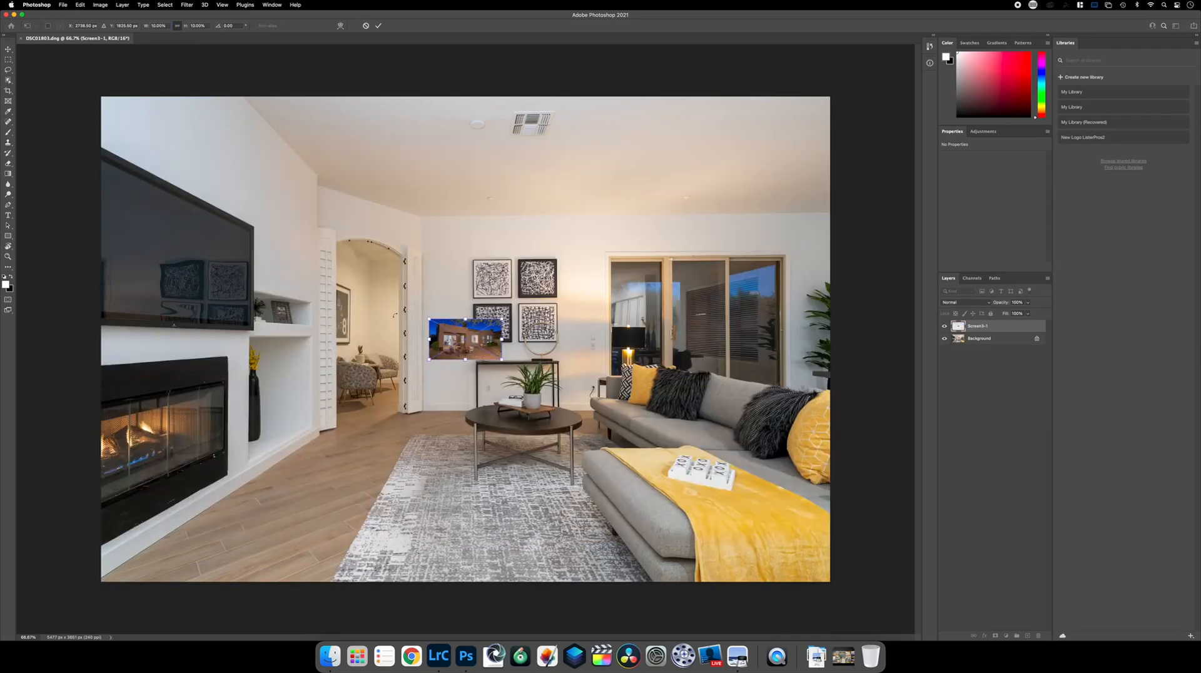
pyautogui.moveTo(464, 352); pyautogui.dragTo(165, 274)
pyautogui.press('super+1')
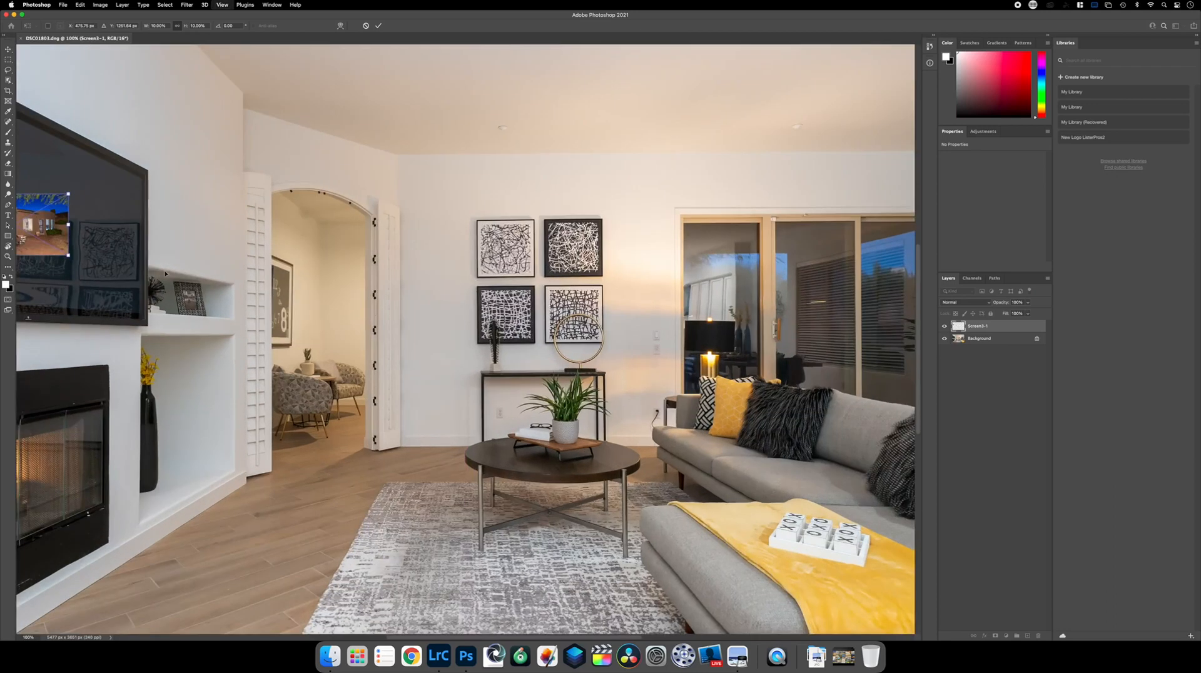
pyautogui.hscroll(-5, 304, 245)
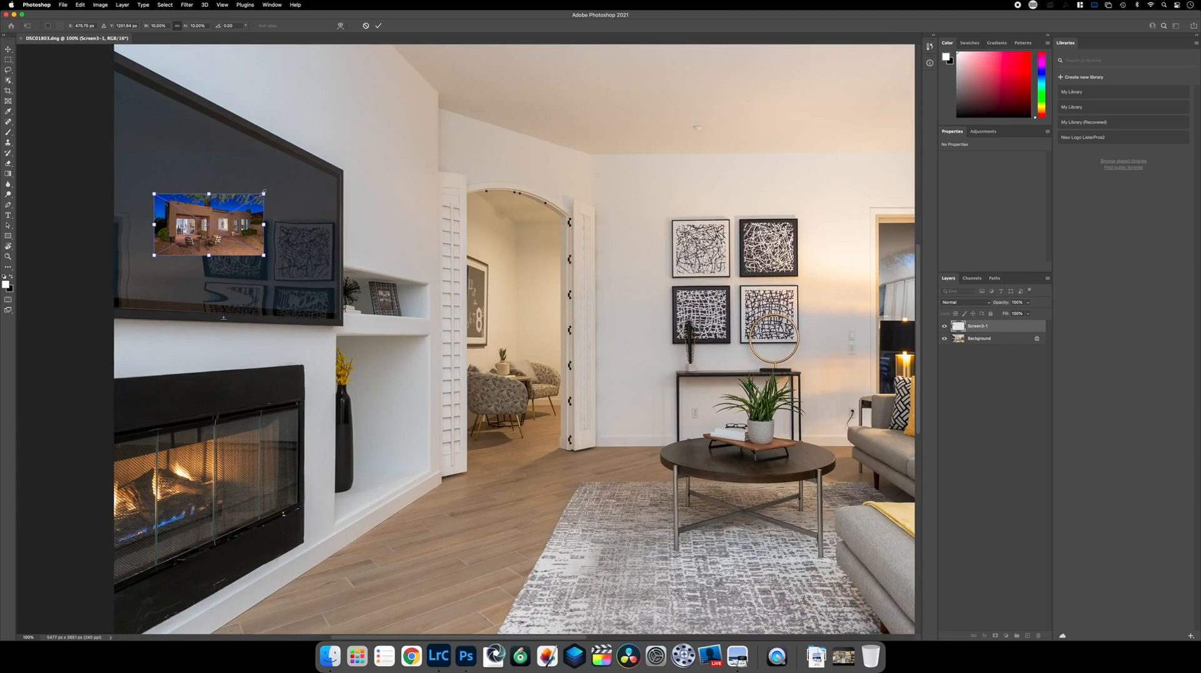
# - Distort the placed patio image's four corners to match the TV screen's perspective, commit it and set its blend mode to Screen
pyautogui.moveTo(263, 193); pyautogui.dragTo(337, 177)
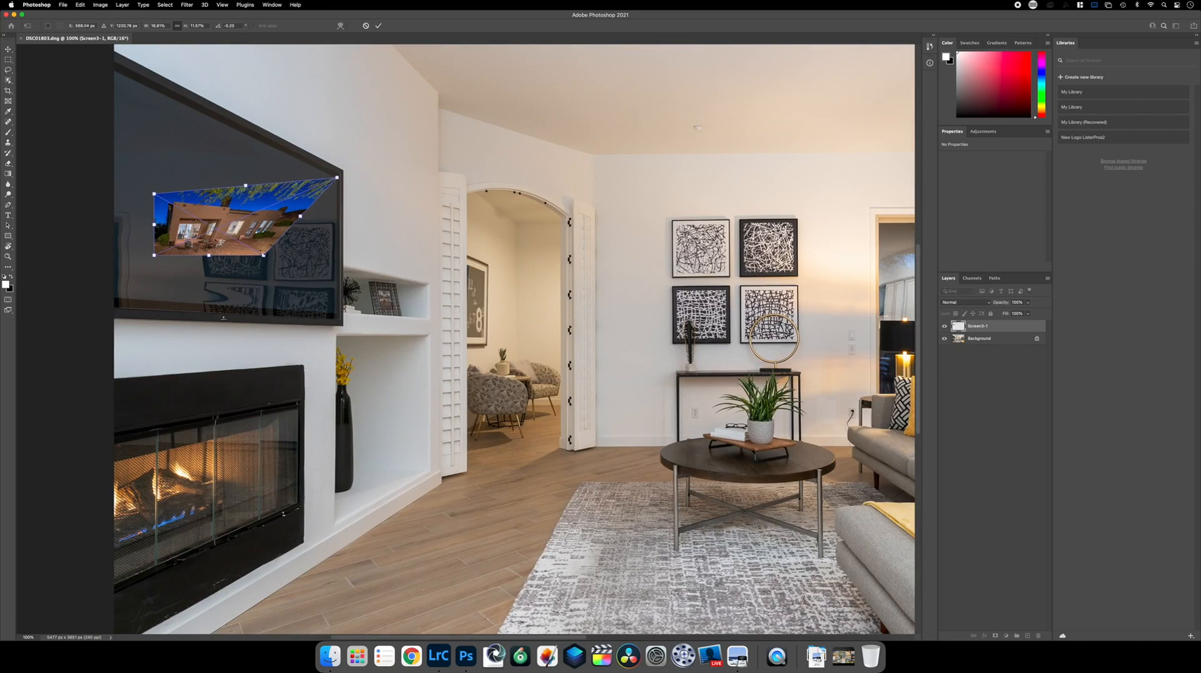
pyautogui.moveTo(264, 257); pyautogui.dragTo(335, 313)
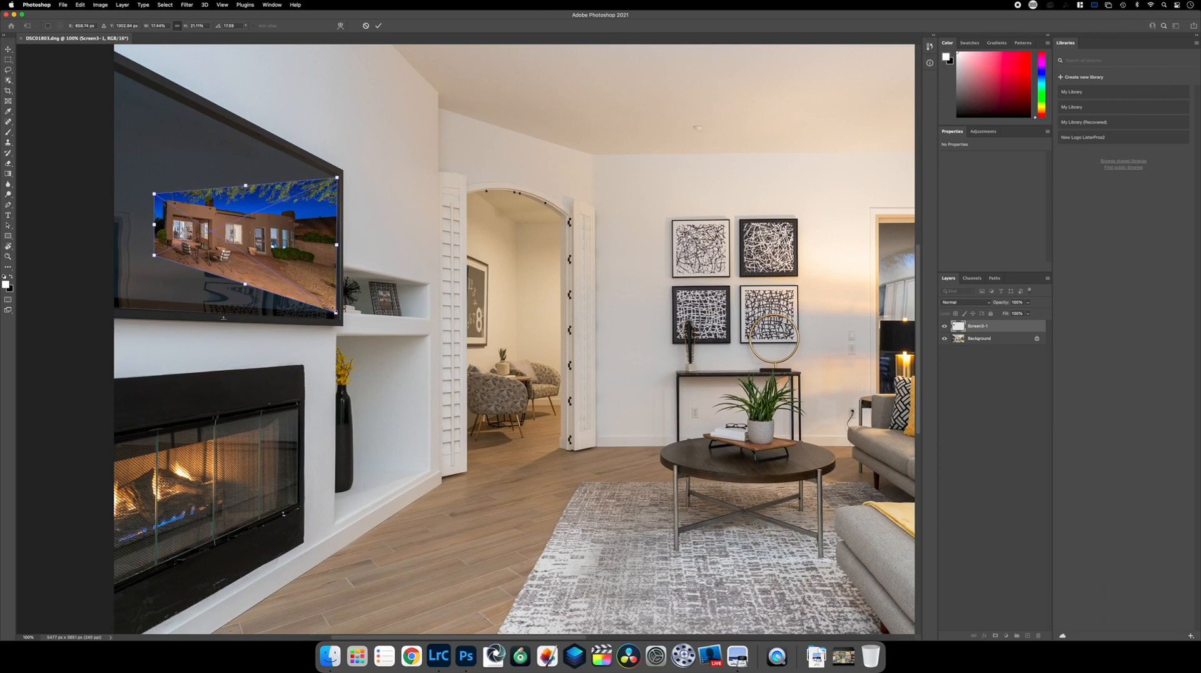
pyautogui.moveTo(154, 255); pyautogui.dragTo(77, 294)
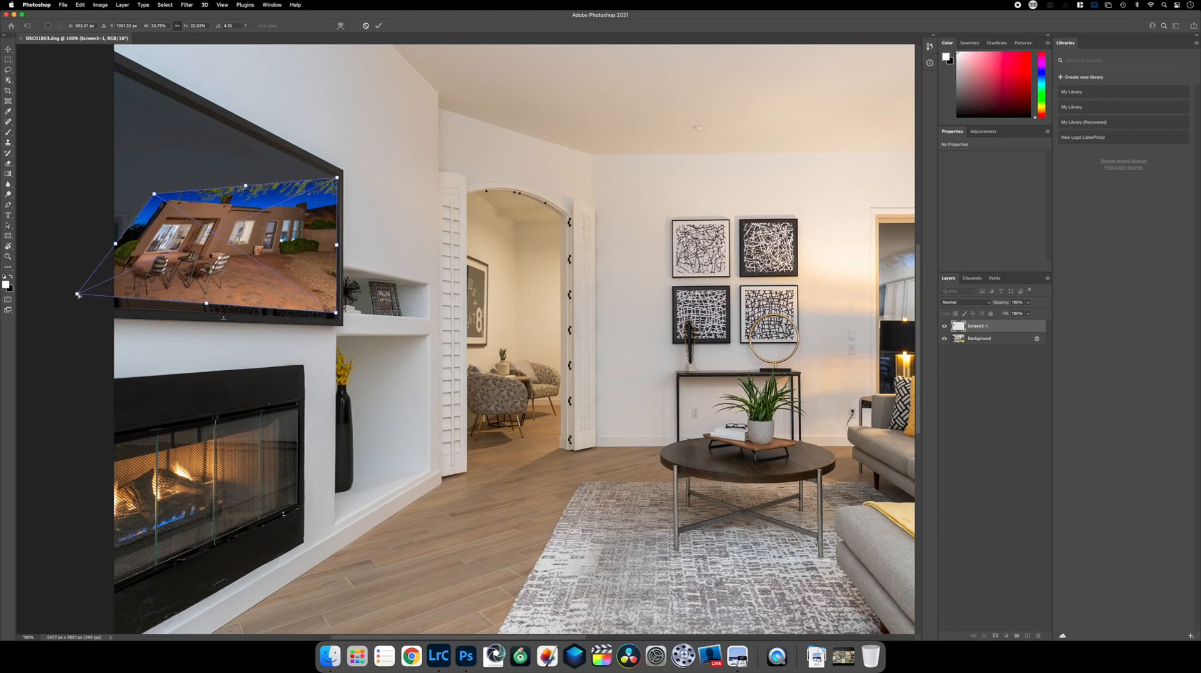
pyautogui.moveTo(154, 194); pyautogui.dragTo(78, 55)
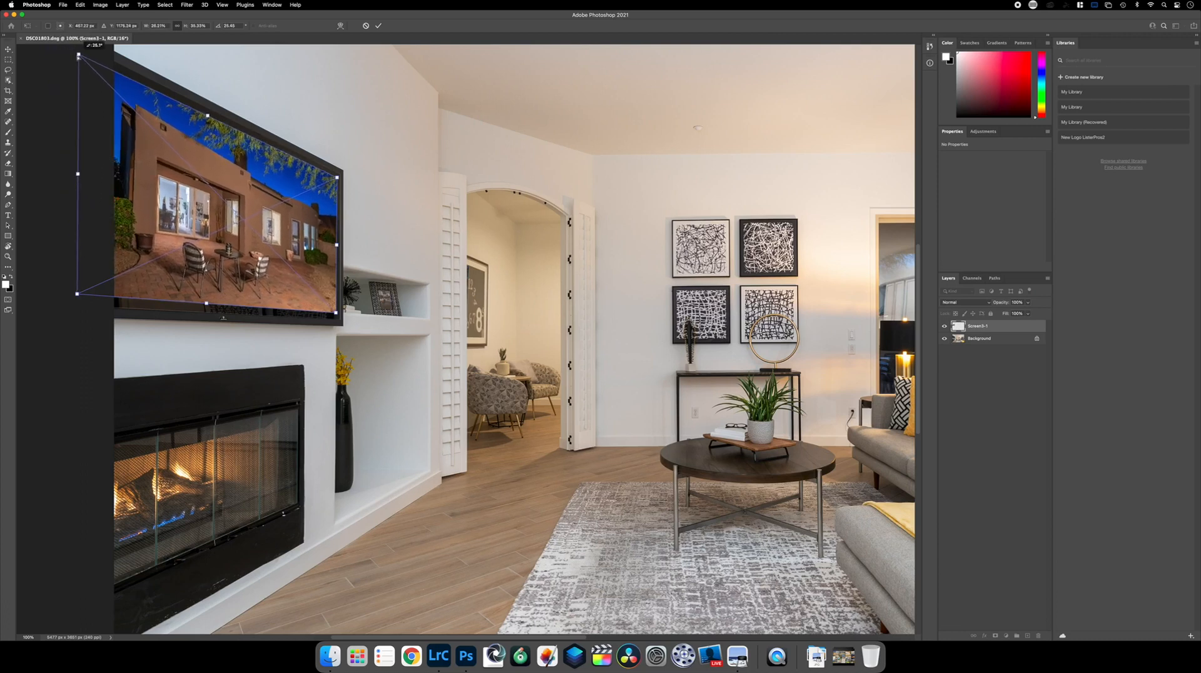
pyautogui.moveTo(78, 55); pyautogui.dragTo(79, 53)
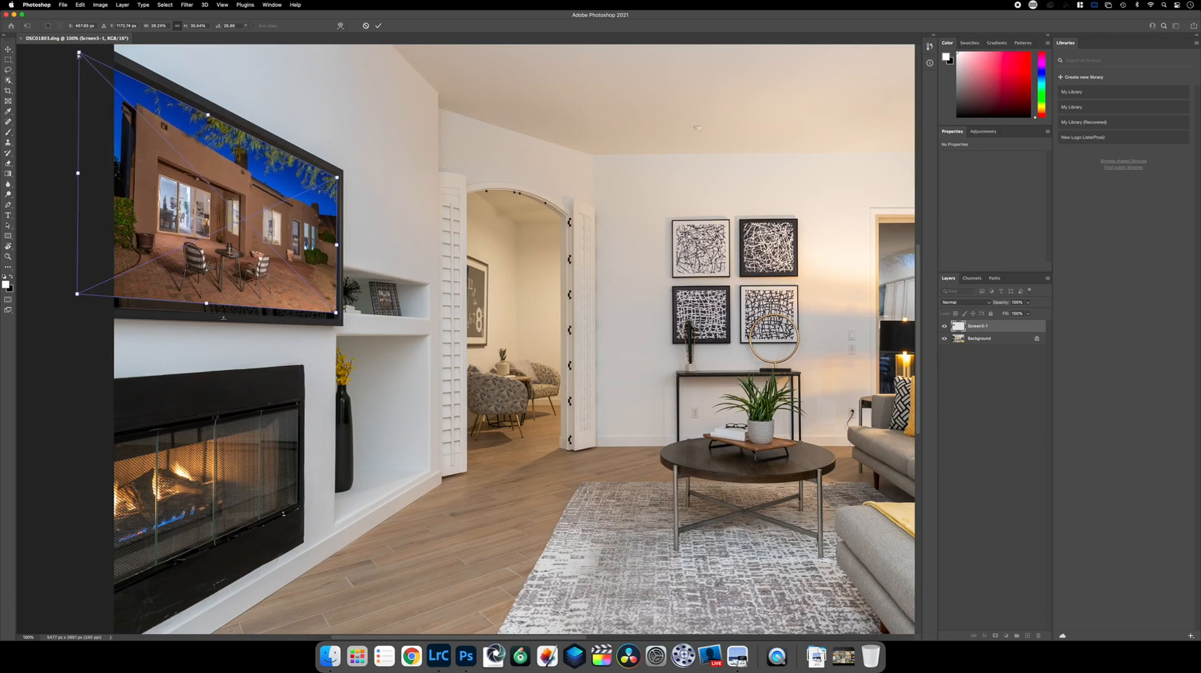
pyautogui.press('Return')
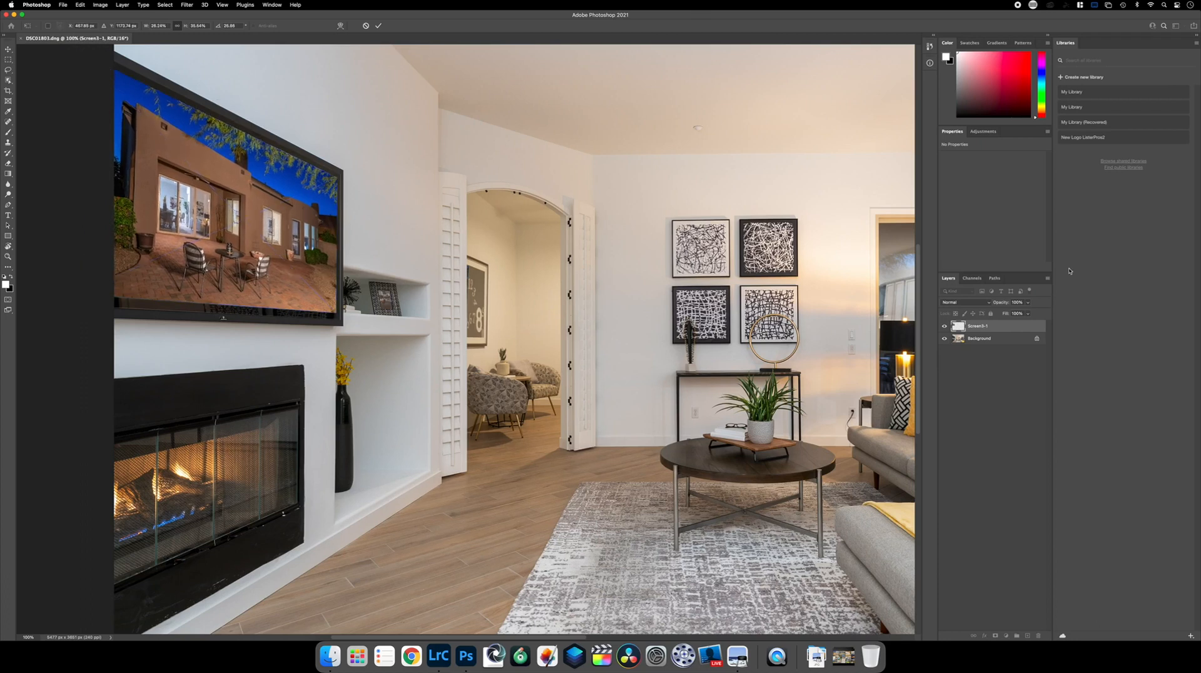
pyautogui.click(977, 303)
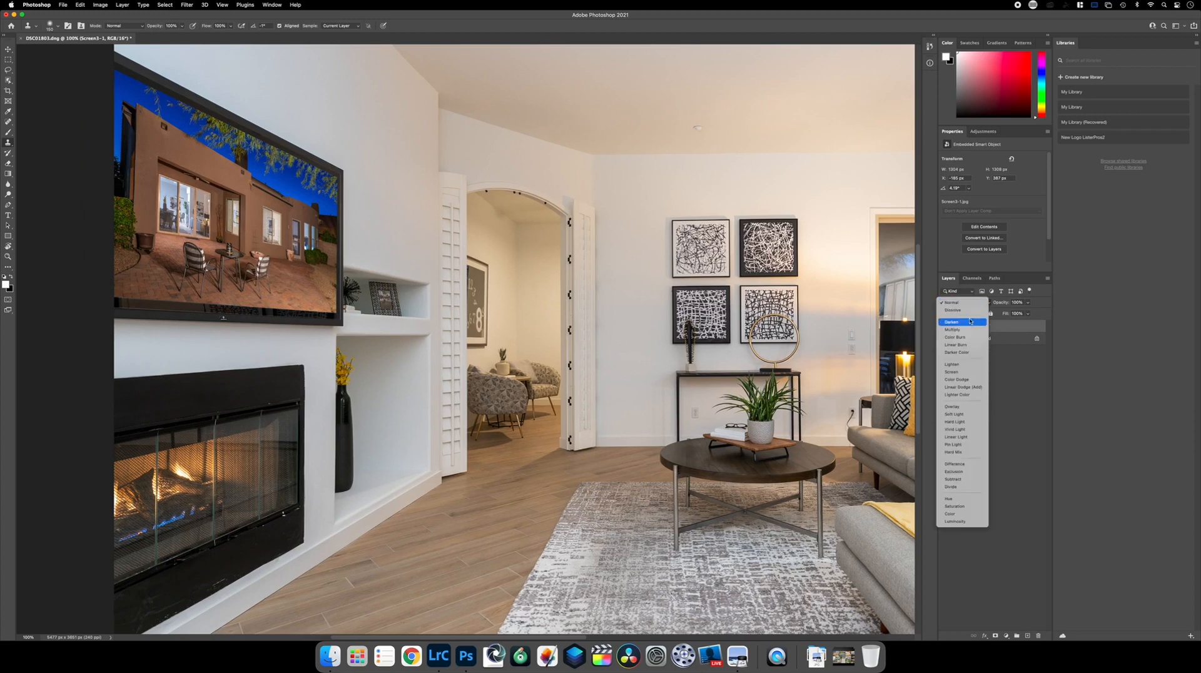
pyautogui.click(966, 373)
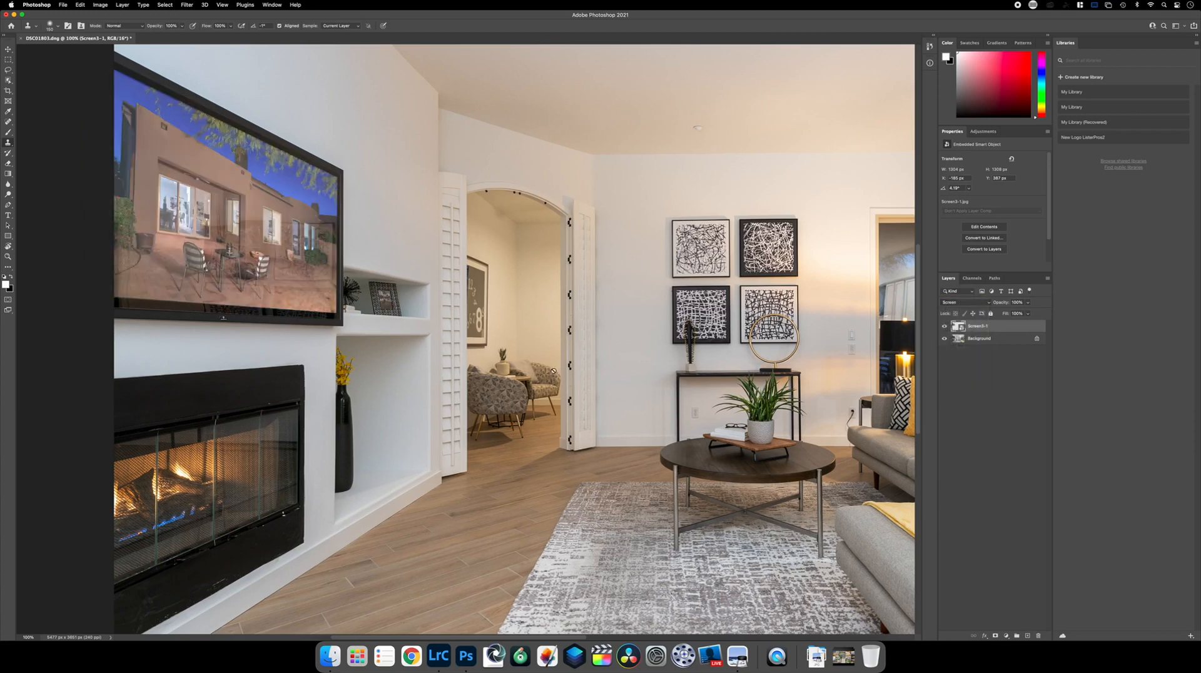
# - Set the placed patio layer's blend mode to Normal and lower its opacity to 76%
pyautogui.click(963, 302)
pyautogui.click(969, 233)
pyautogui.click(1028, 302)
pyautogui.moveTo(1027, 314); pyautogui.dragTo(1011, 315)
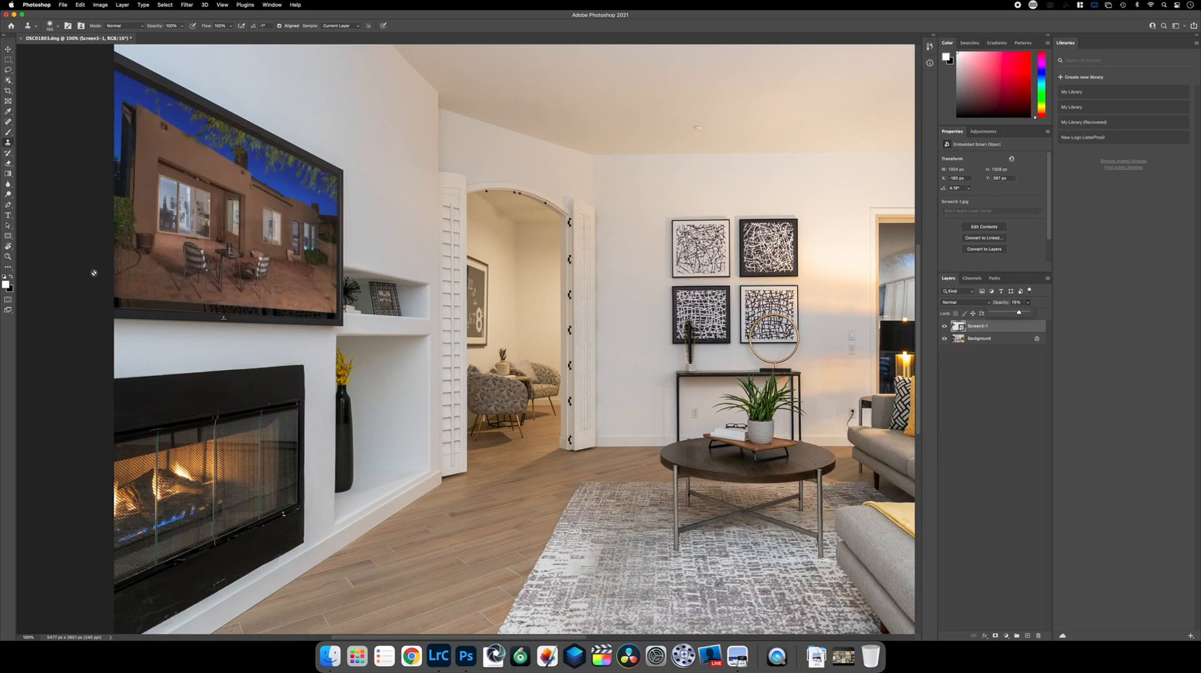
# - Save and close the composite, switch to Lightroom Classic and remove the original sixth photo from the Quick Collection
pyautogui.click(21, 38)
pyautogui.click(581, 212)
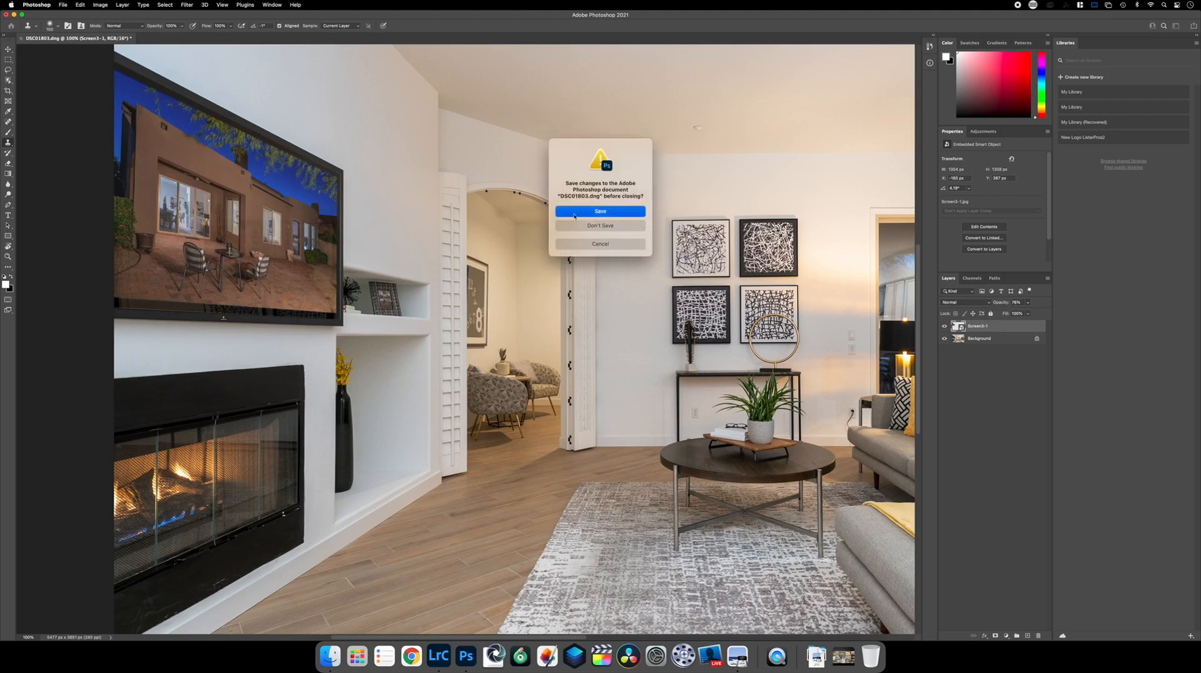
pyautogui.click(438, 655)
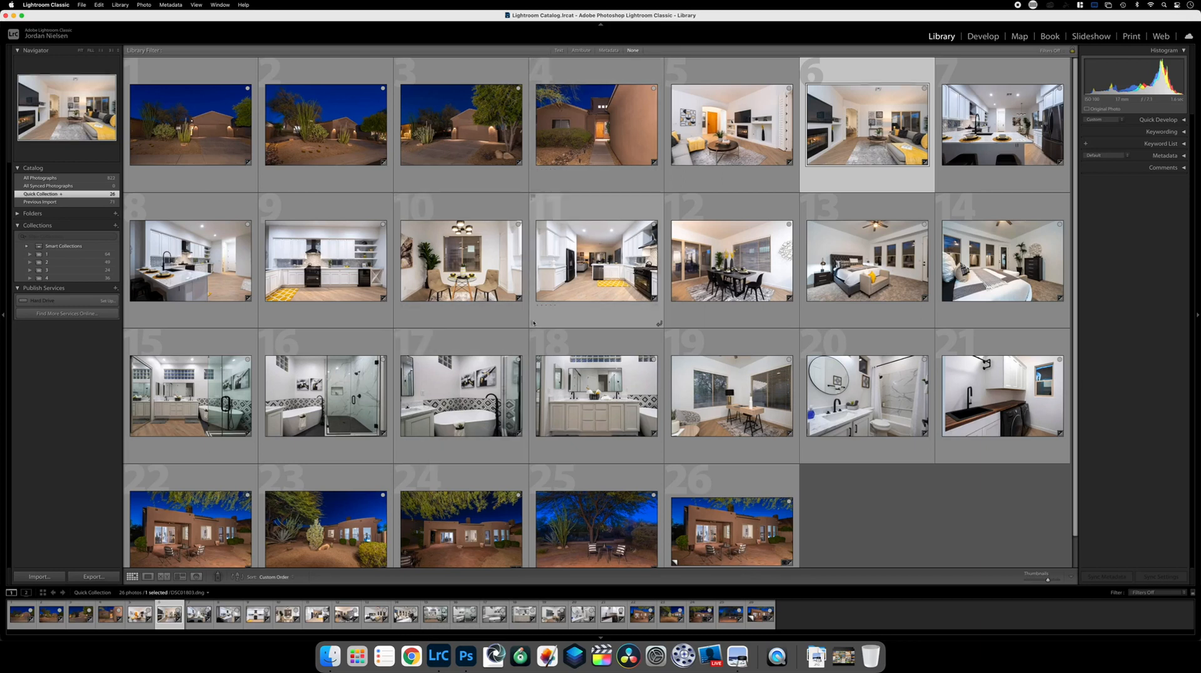
pyautogui.click(833, 116)
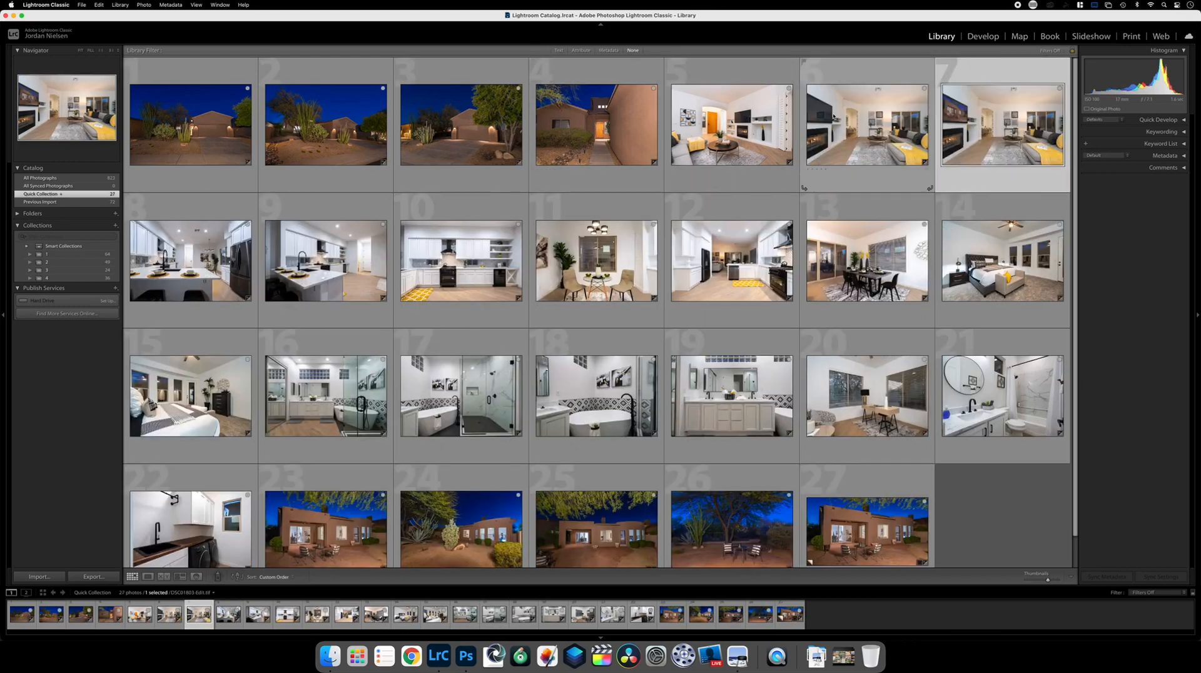
pyautogui.press('Delete')
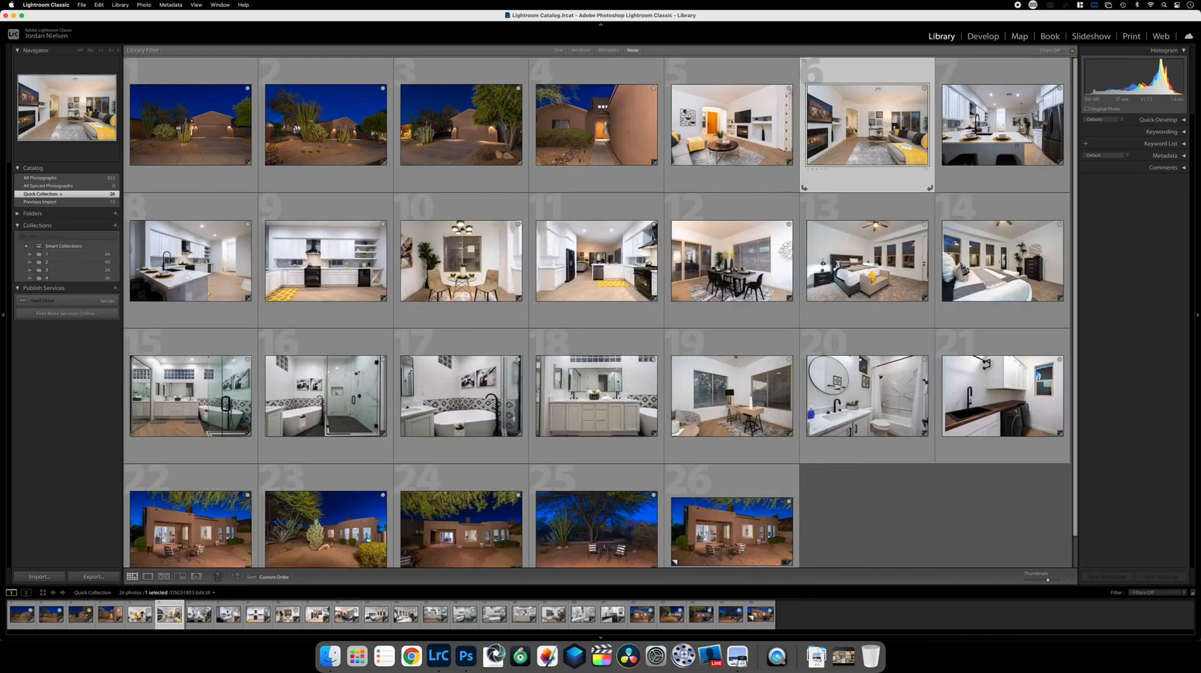
# - Open the fifth photo, the living room with the orange front door, for editing in Adobe Photoshop 2021
pyautogui.click(735, 125)
pyautogui.rightClick(739, 124)
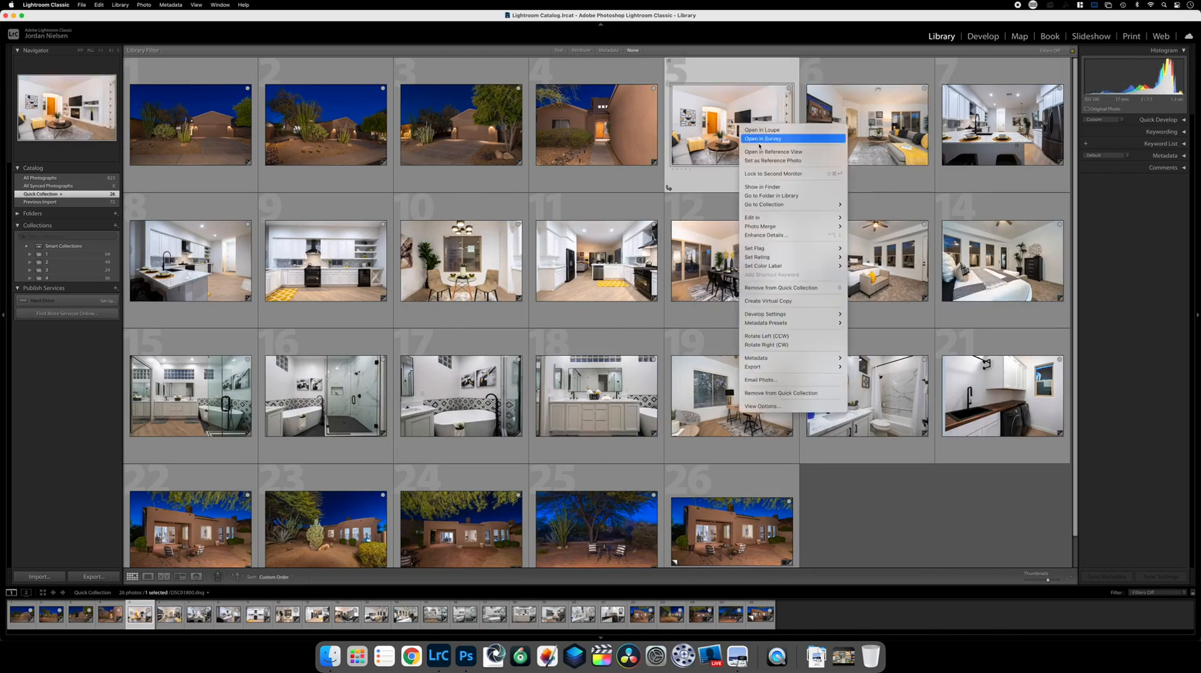
pyautogui.moveTo(835, 217)
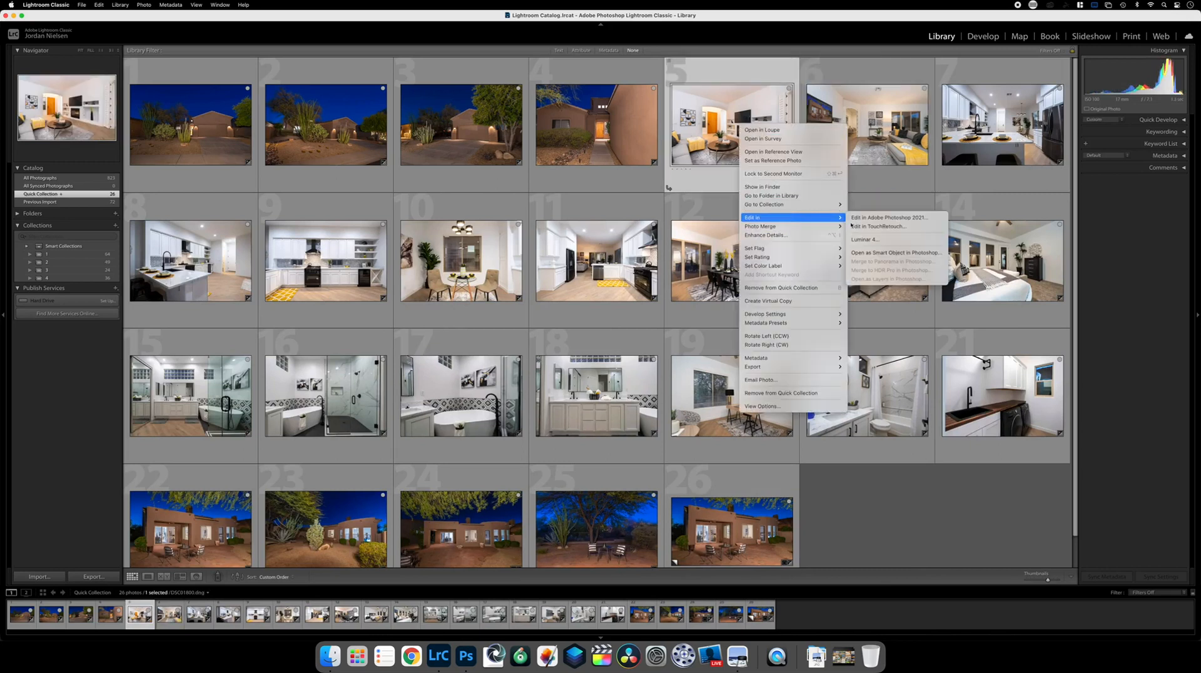
pyautogui.click(901, 217)
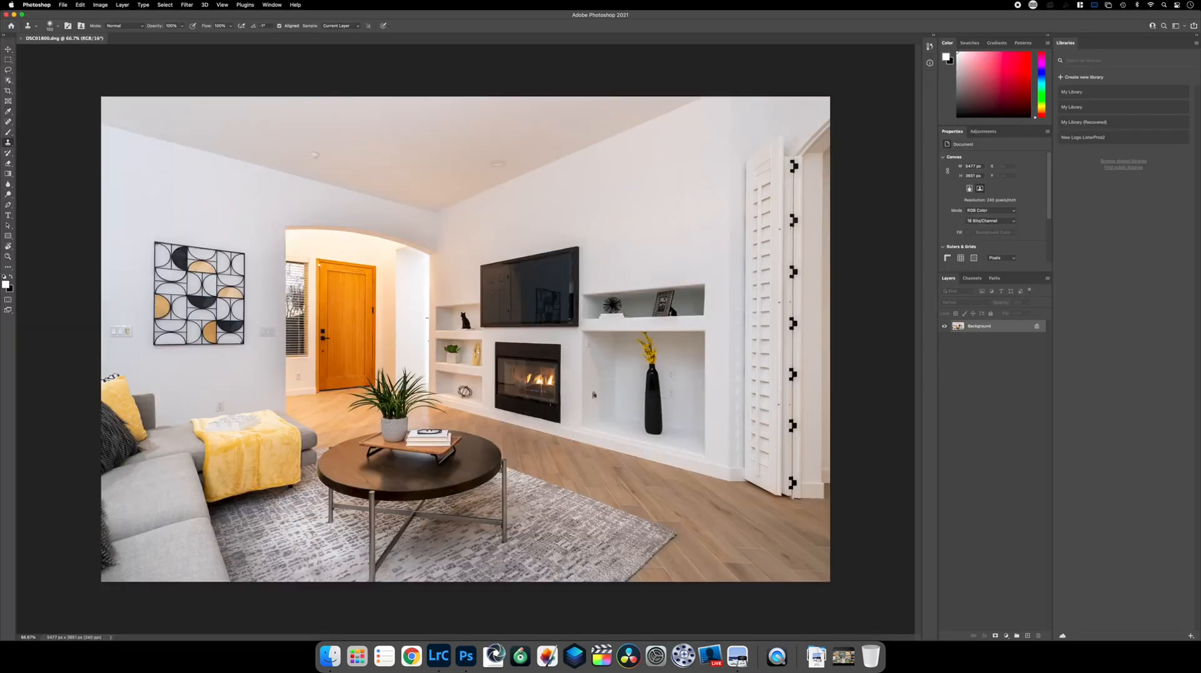
# - Place Screen3-1.jpg from the Downloads folder into the image, scale it to 10% and position it over the TV
pyautogui.click(812, 663)
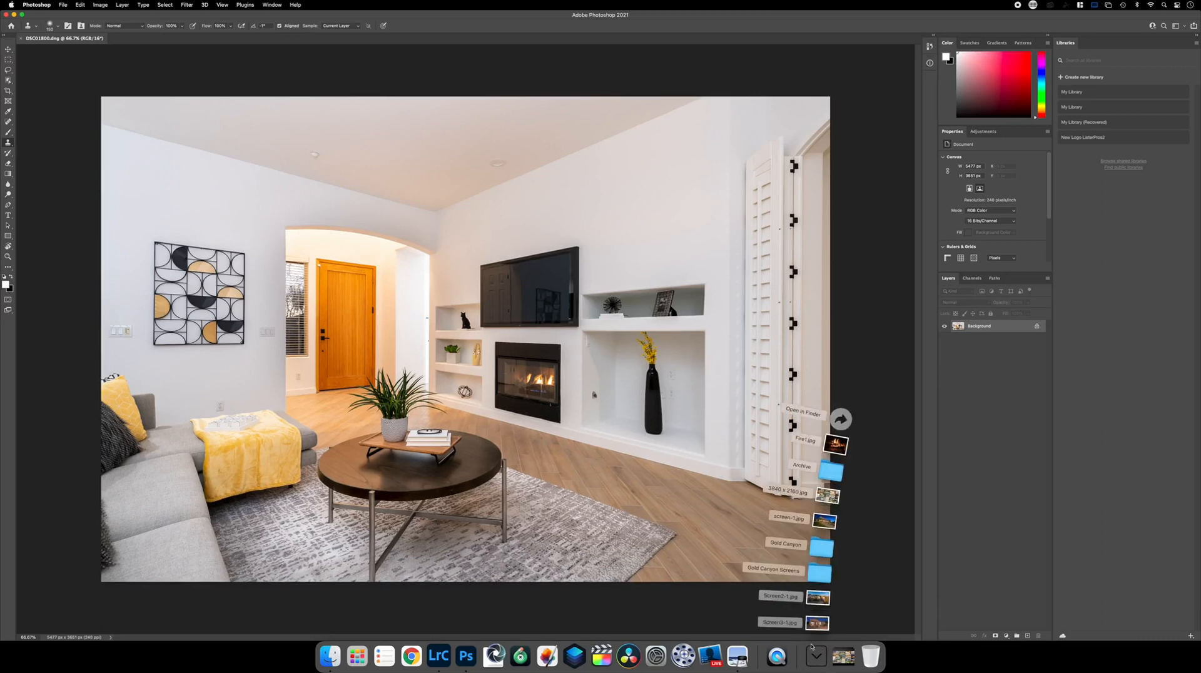
pyautogui.moveTo(817, 623)
pyautogui.mouseDown()
pyautogui.moveTo(578, 383)
pyautogui.moveTo(517, 288)
pyautogui.mouseUp()
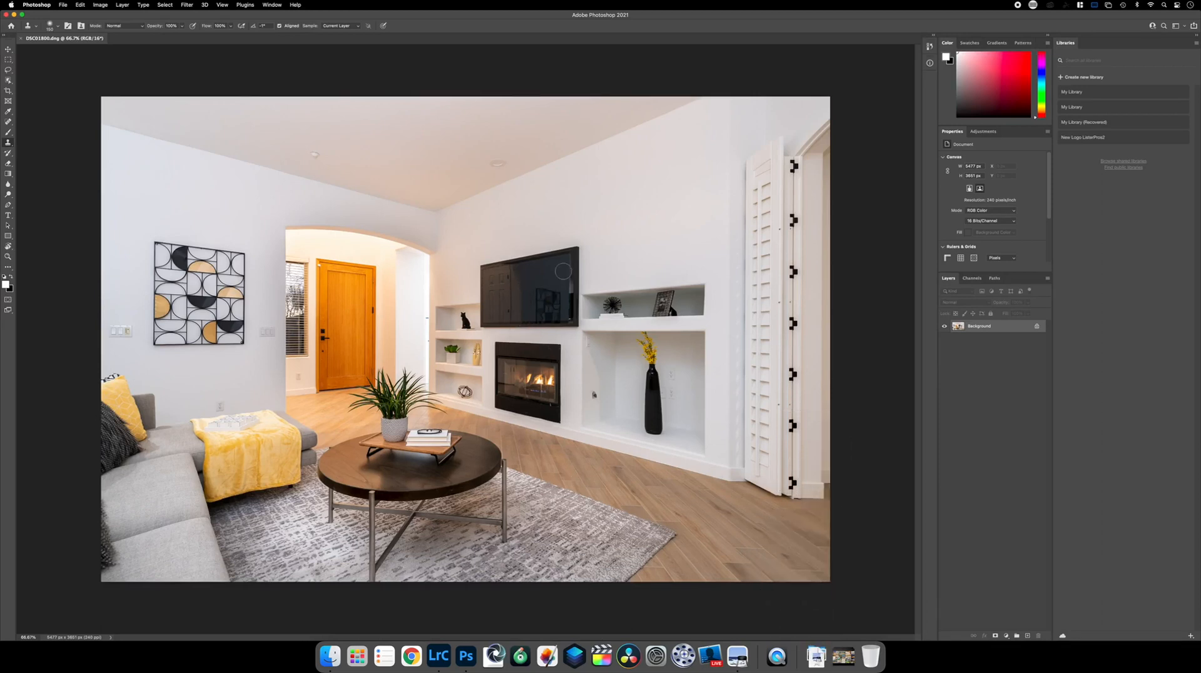
pyautogui.click(816, 656)
pyautogui.moveTo(814, 629); pyautogui.dragTo(519, 285)
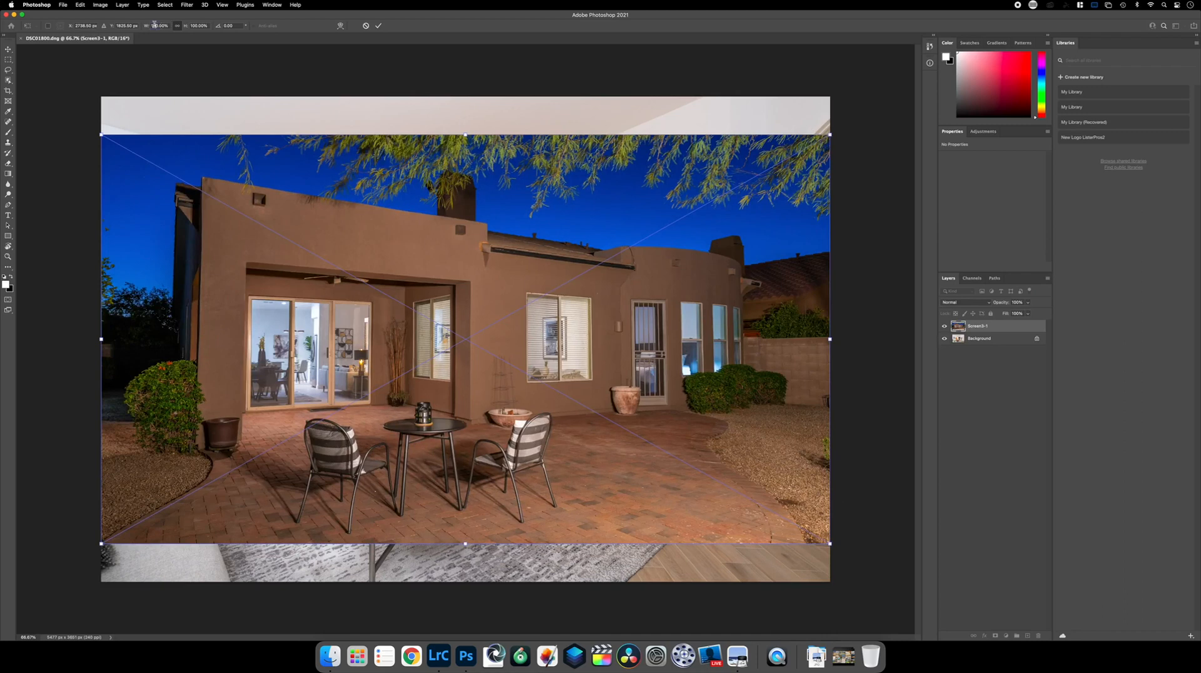
pyautogui.write('1')
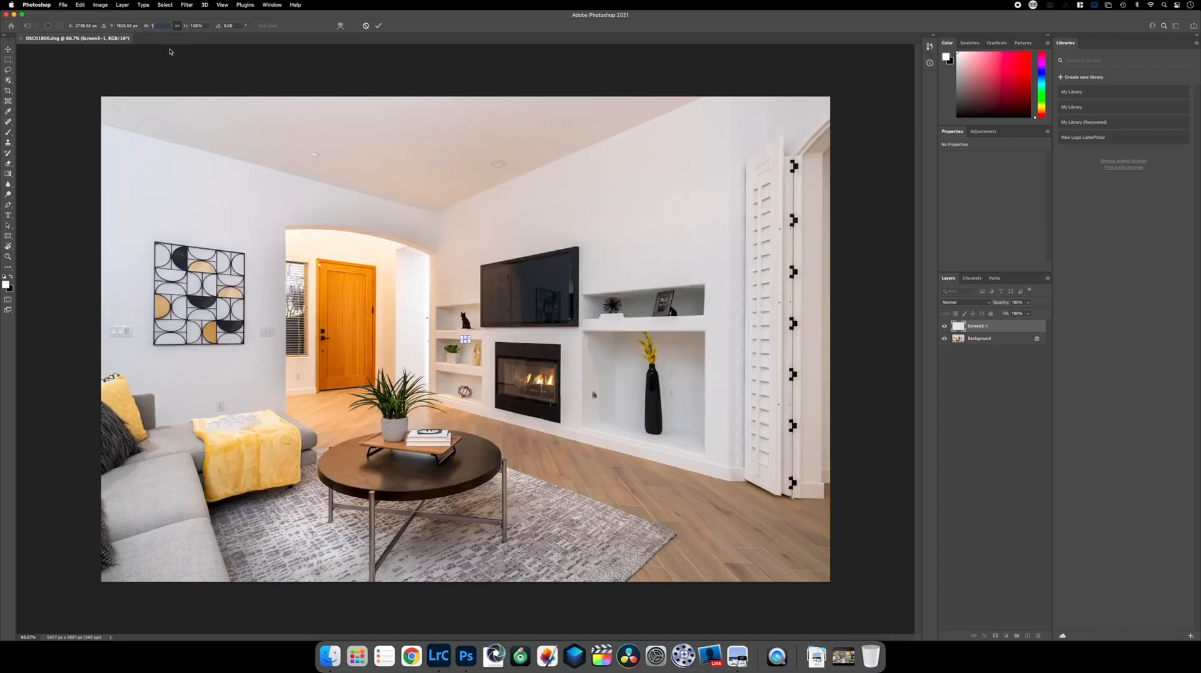
pyautogui.write('0')
pyautogui.moveTo(487, 341); pyautogui.dragTo(545, 290)
# - Distort the four corners of the placed patio image to fit the TV screen's perspective and commit the transform
pyautogui.press('super+plus')
pyautogui.press('super+plus')
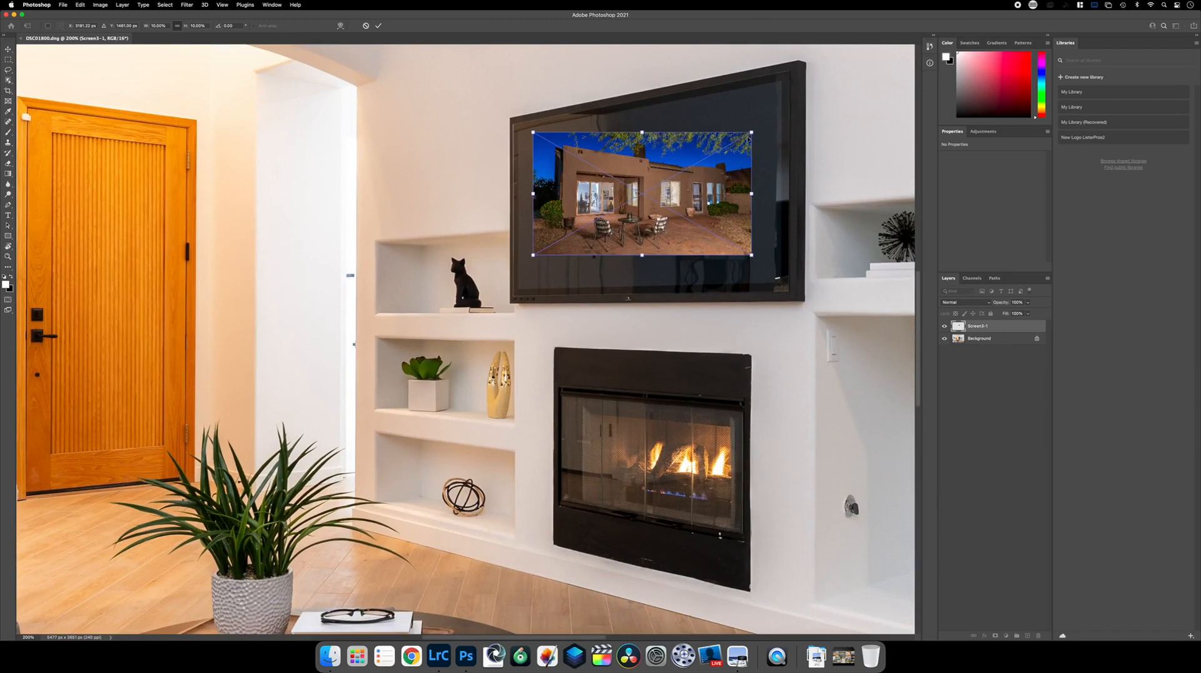
pyautogui.moveTo(755, 128); pyautogui.dragTo(782, 81)
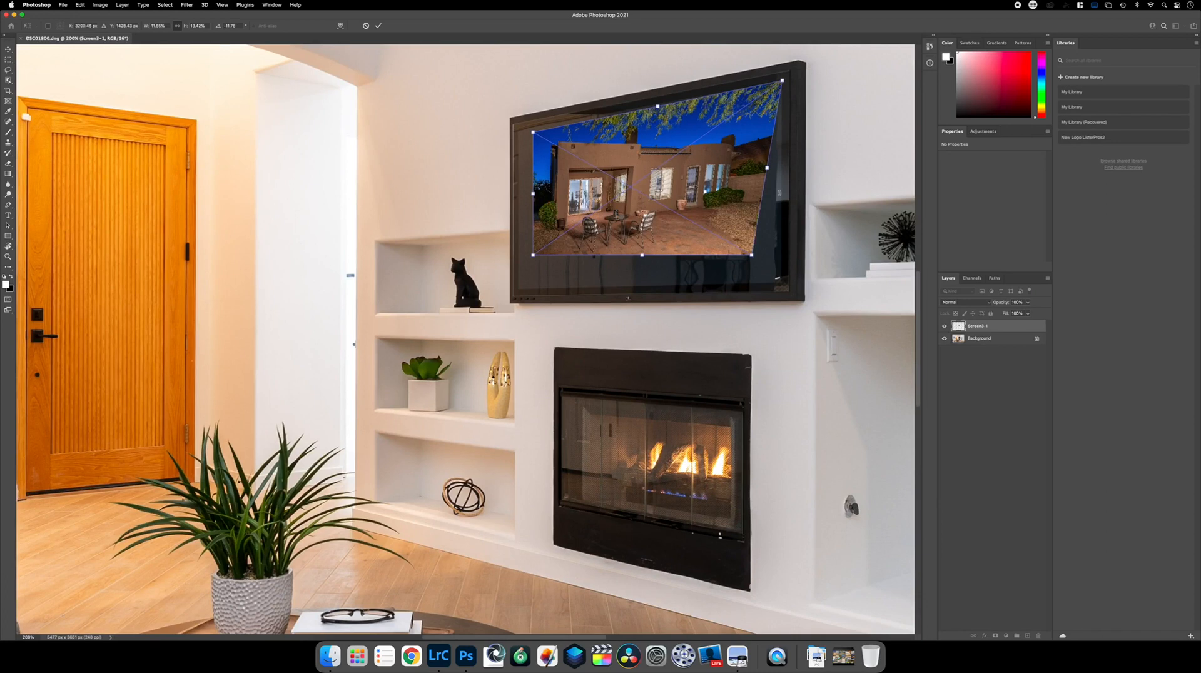
pyautogui.moveTo(753, 255); pyautogui.dragTo(781, 285)
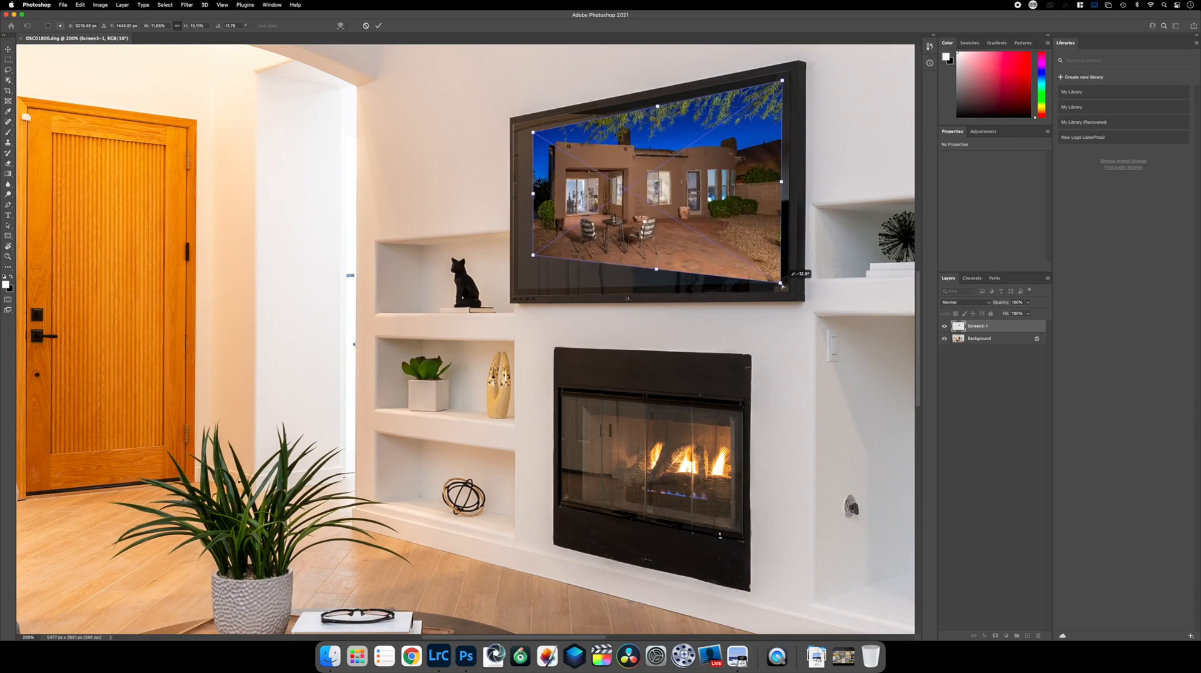
pyautogui.moveTo(533, 254); pyautogui.dragTo(518, 288)
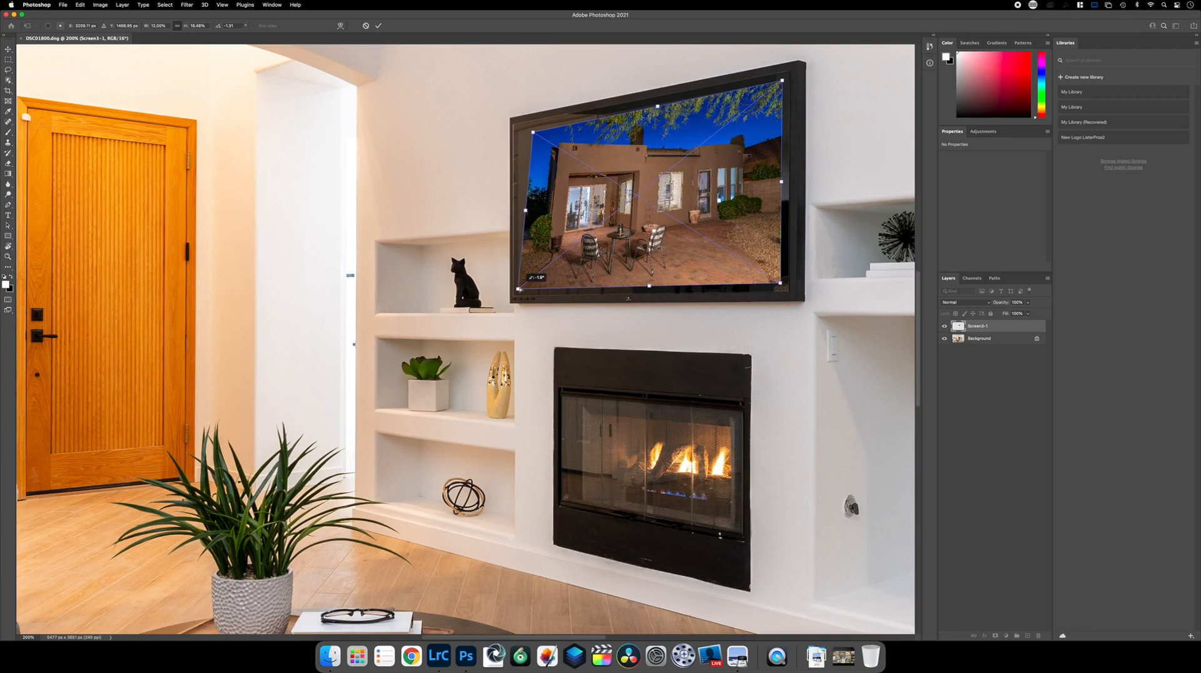
pyautogui.moveTo(533, 132); pyautogui.dragTo(518, 129)
pyautogui.press('Return')
# - Keep the Screen3-1 layer's blend mode at Normal and lower its opacity to 58%
pyautogui.press('s')
pyautogui.click(980, 304)
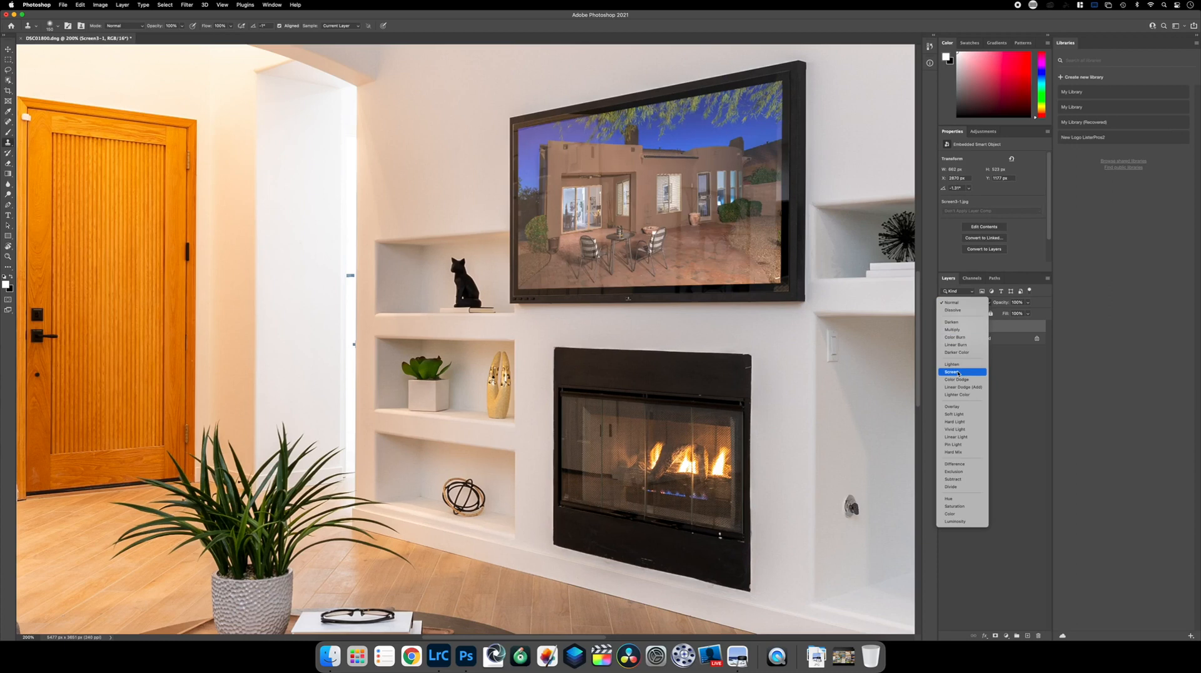
pyautogui.click(959, 303)
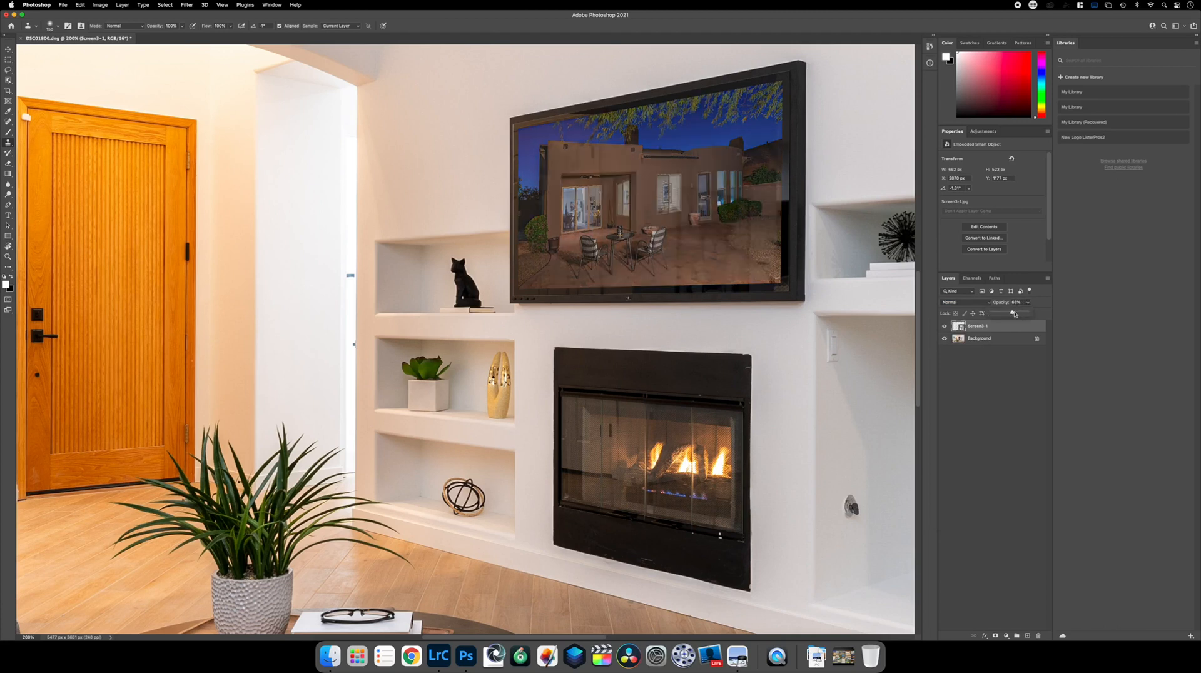
# - Save and close the front-door living room composite, and remove its original photo from the Quick Collection in Lightroom Classic
pyautogui.click(21, 38)
pyautogui.press('Return')
pyautogui.press('Return')
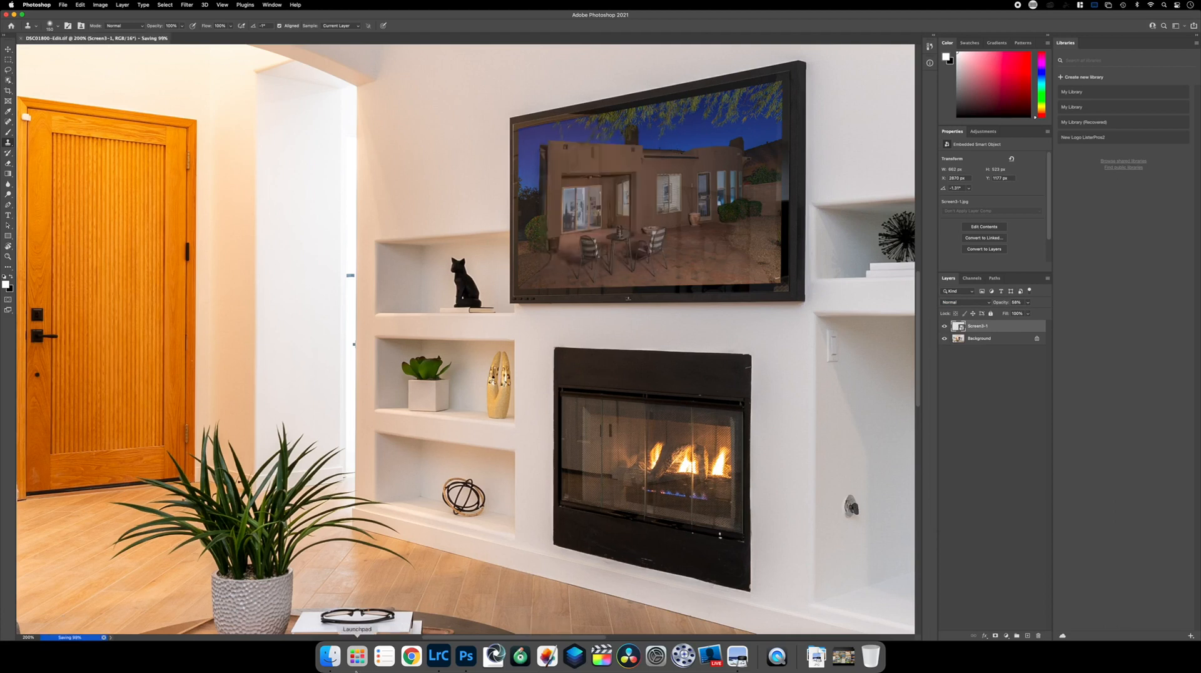
pyautogui.click(438, 655)
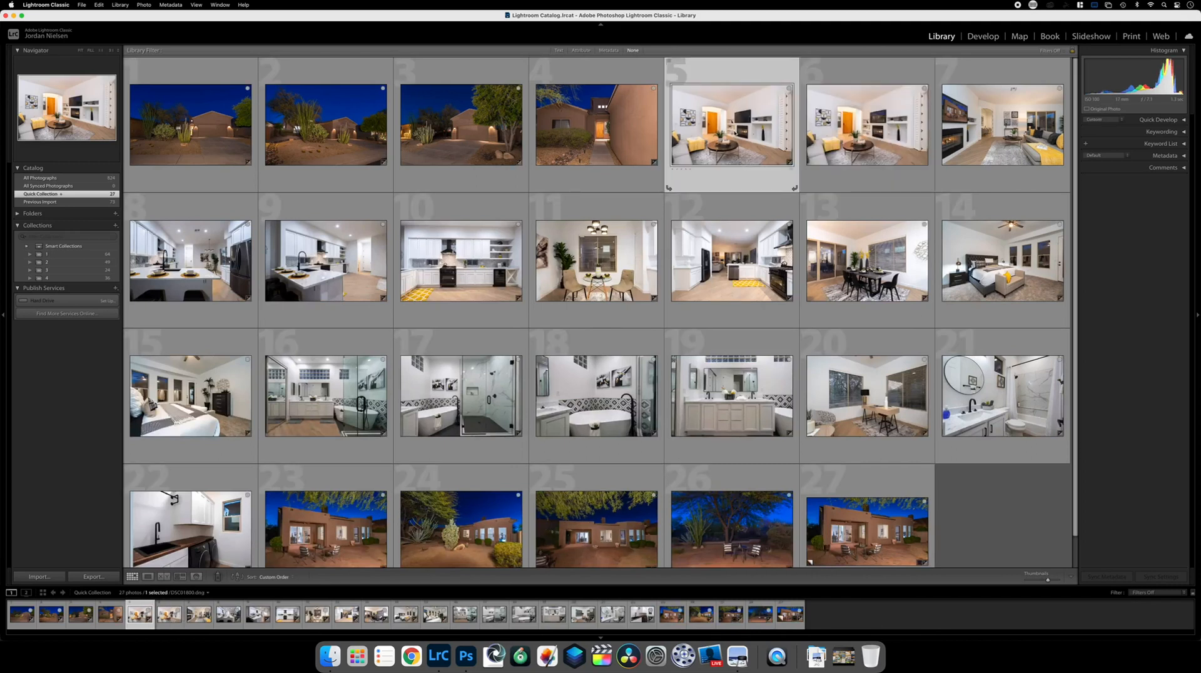
pyautogui.press('Delete')
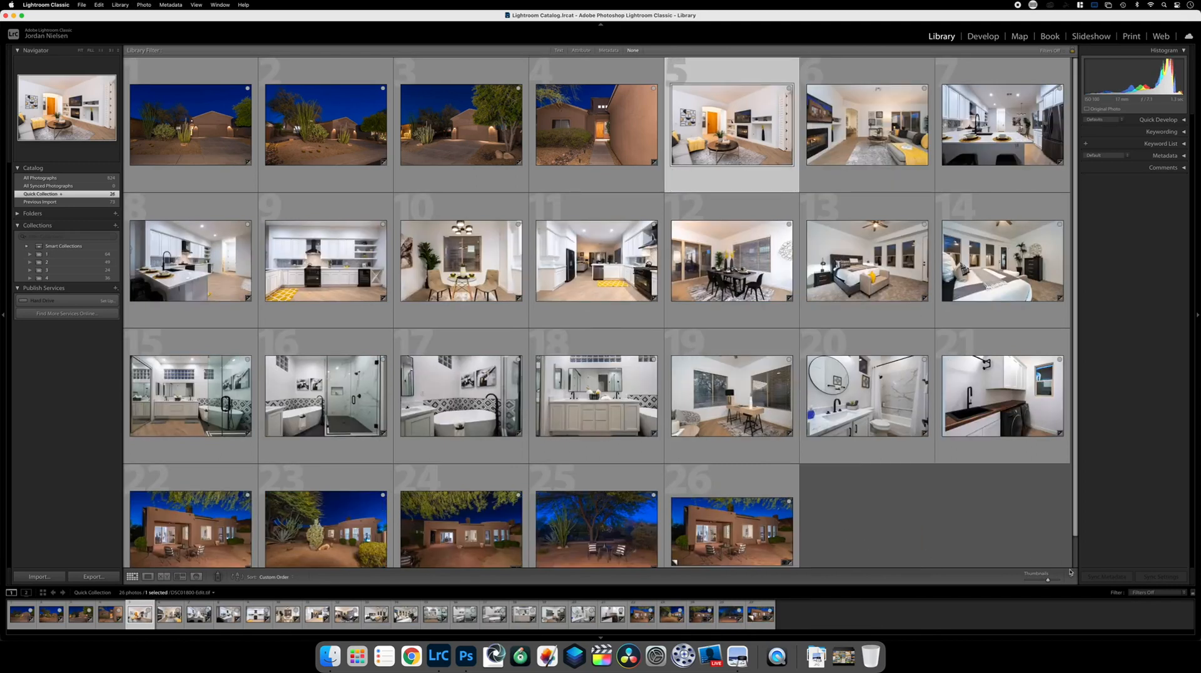
# - Enlarge the grid thumbnails and review the arranged Quick Collection photos from the first to the last
pyautogui.moveTo(1049, 582); pyautogui.dragTo(1057, 580)
pyautogui.scroll(-2, 412, 234)
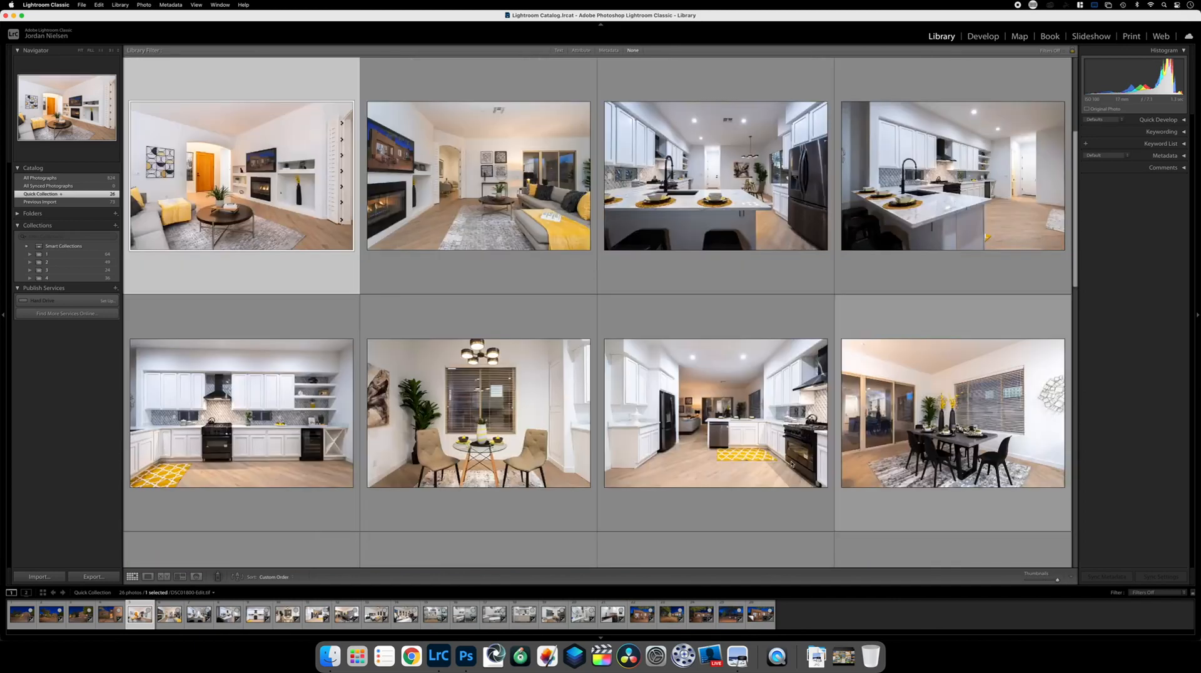
pyautogui.scroll(2, 412, 234)
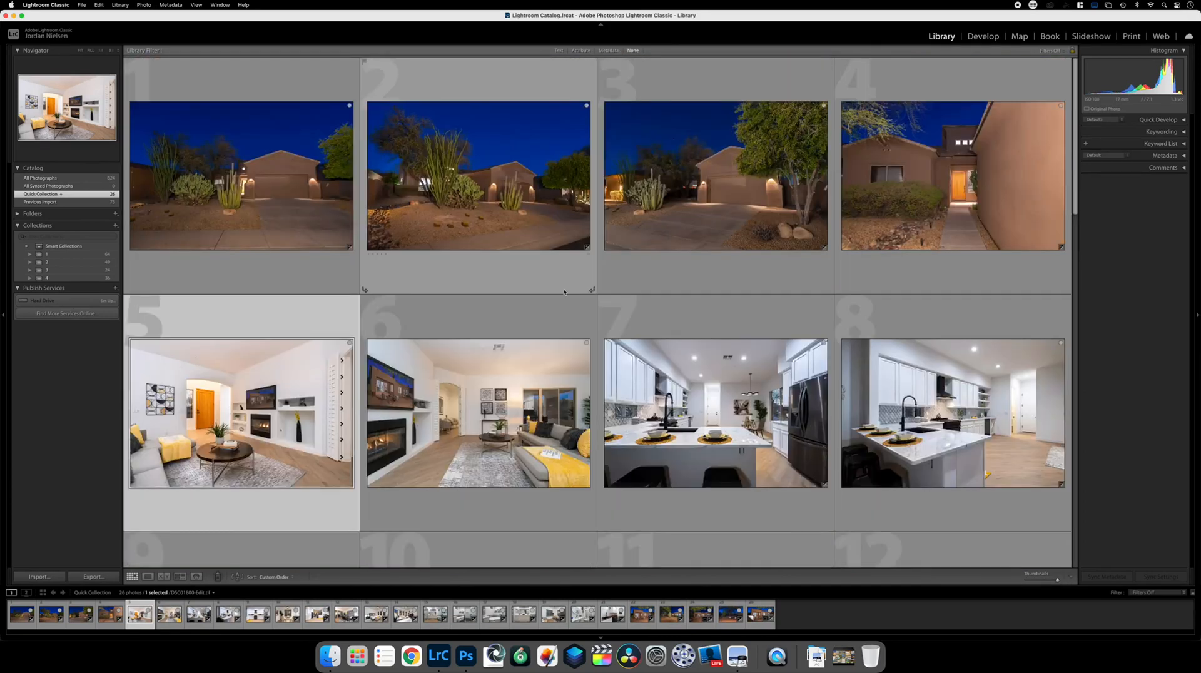
pyautogui.scroll(-3, 563, 291)
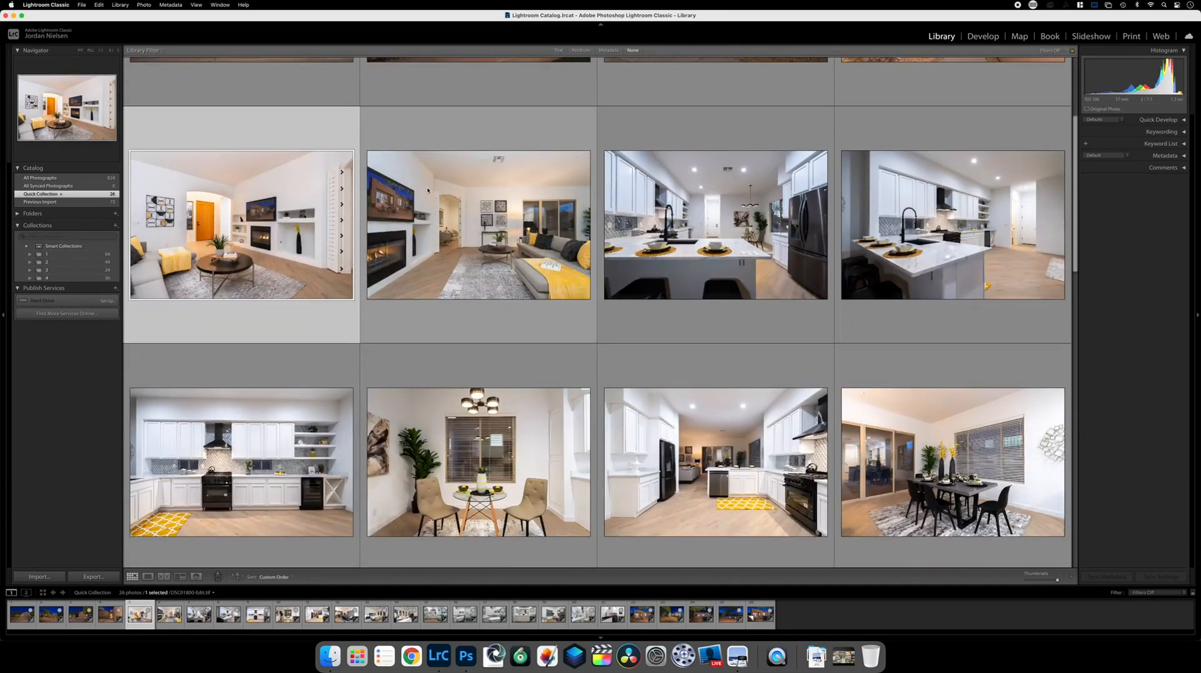
pyautogui.scroll(-2, 622, 264)
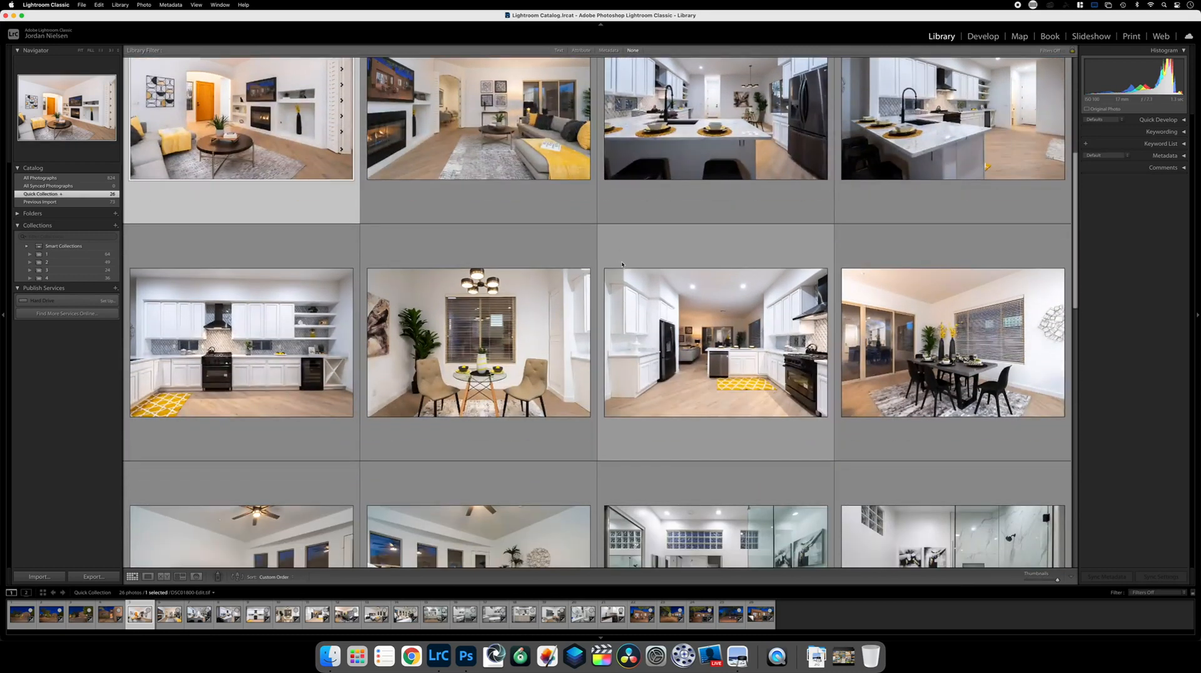
pyautogui.scroll(-1, 622, 264)
pyautogui.scroll(-2, 619, 388)
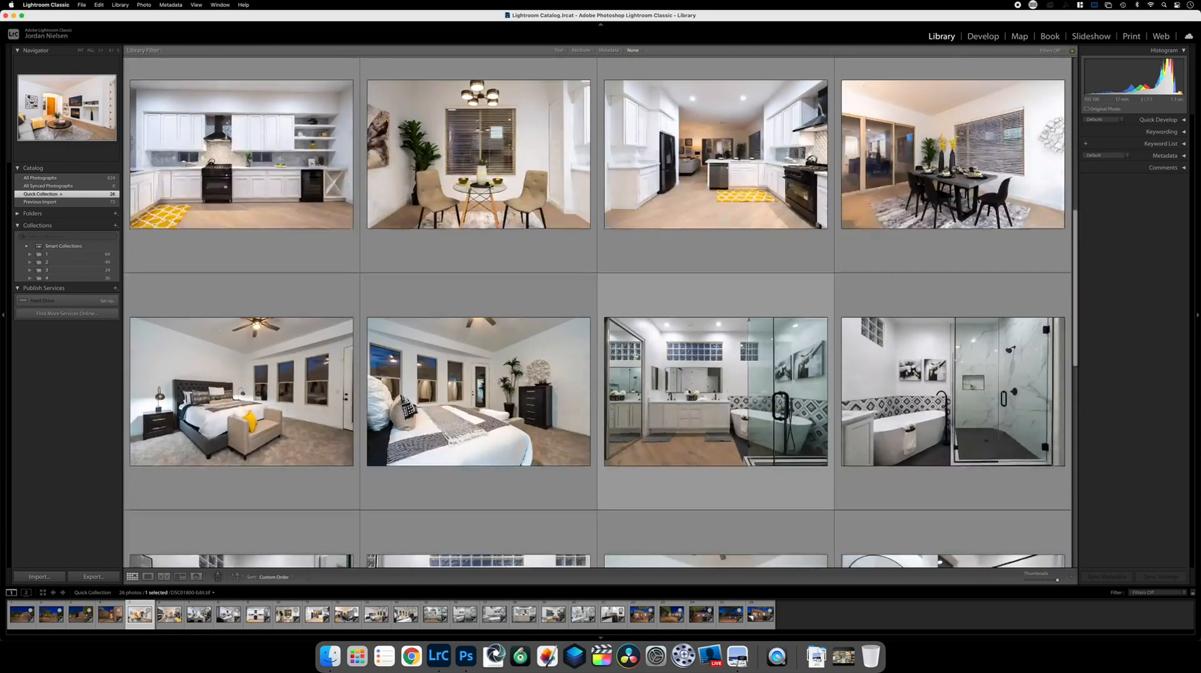
pyautogui.scroll(-3, 818, 366)
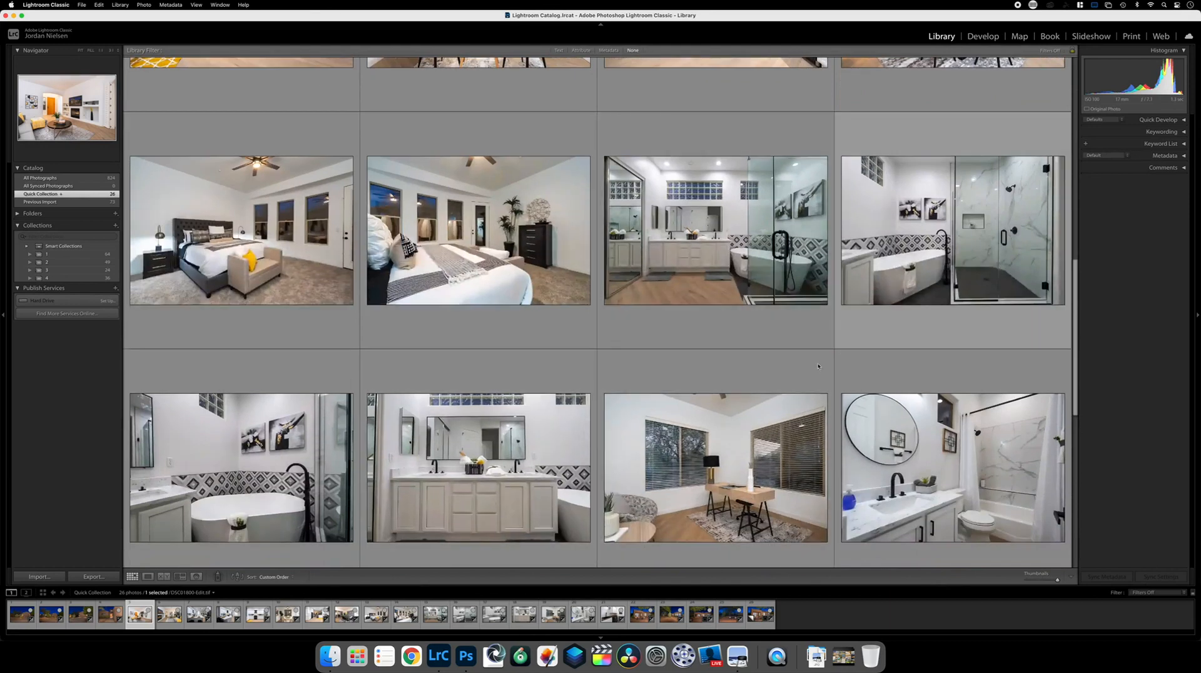
pyautogui.scroll(-3, 622, 426)
pyautogui.scroll(-3, 623, 426)
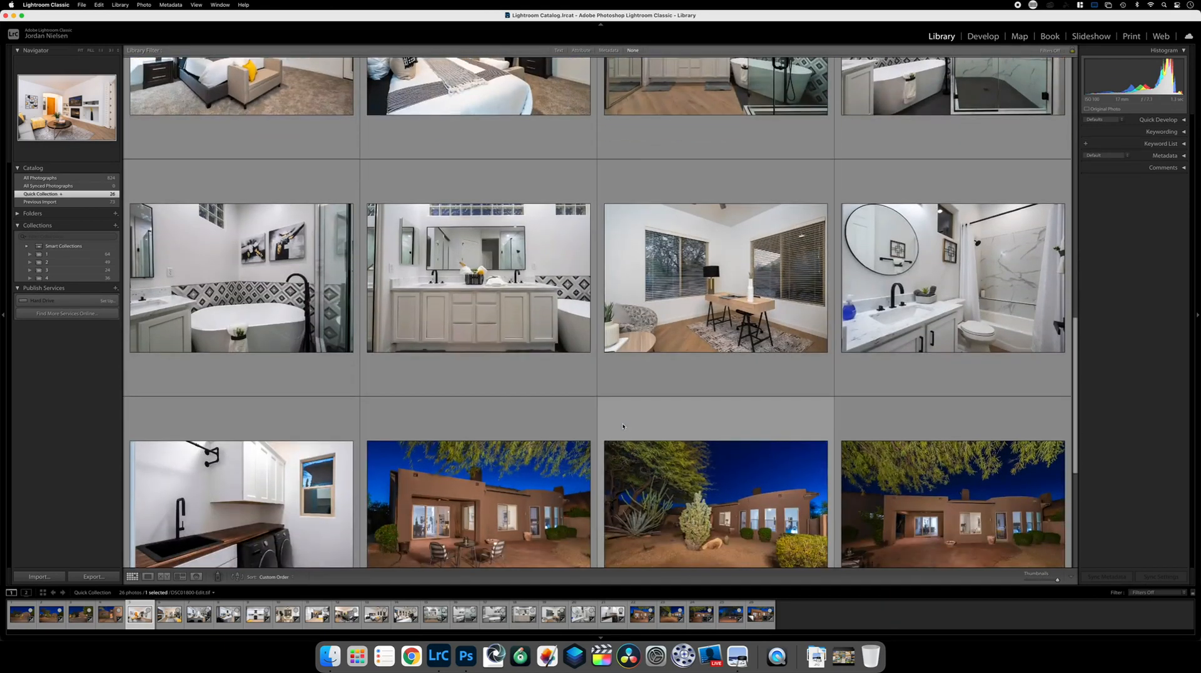
pyautogui.scroll(-3, 622, 426)
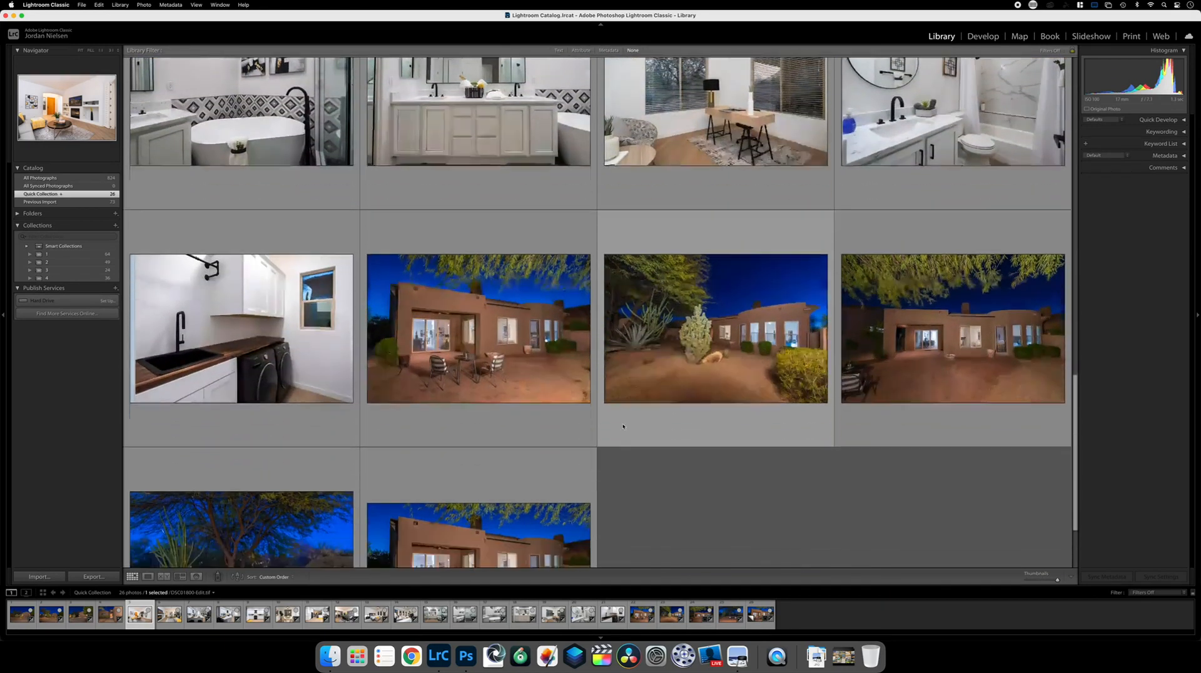
pyautogui.scroll(-2, 437, 452)
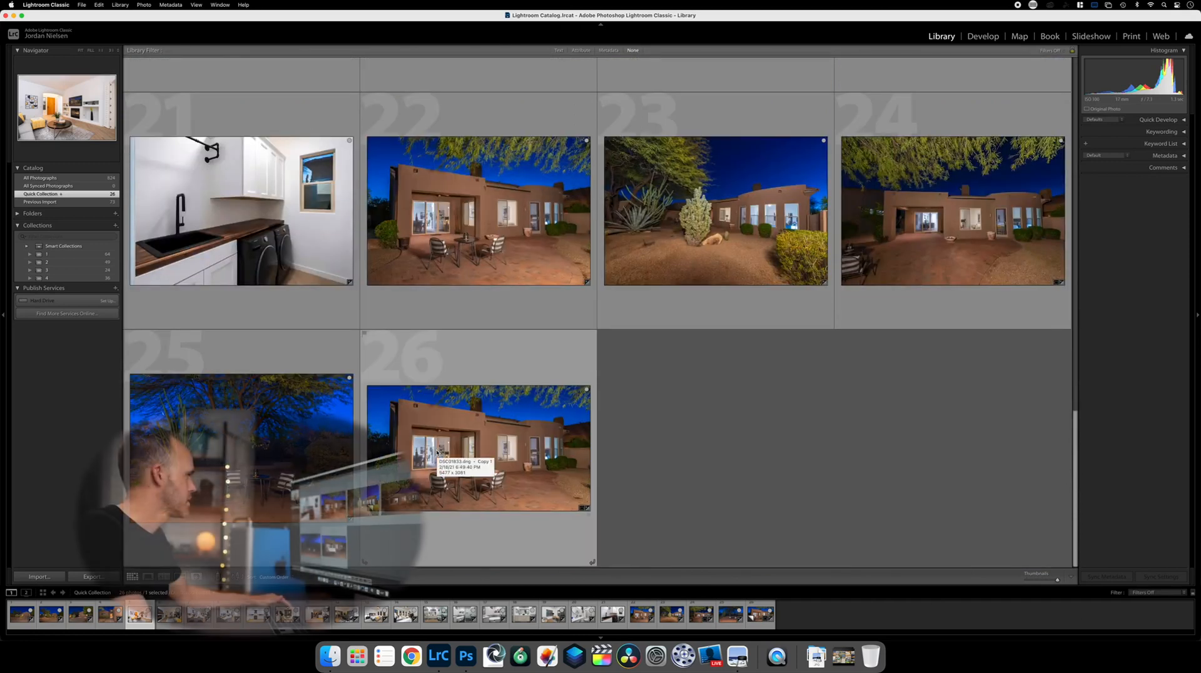
pyautogui.scroll(3, 437, 452)
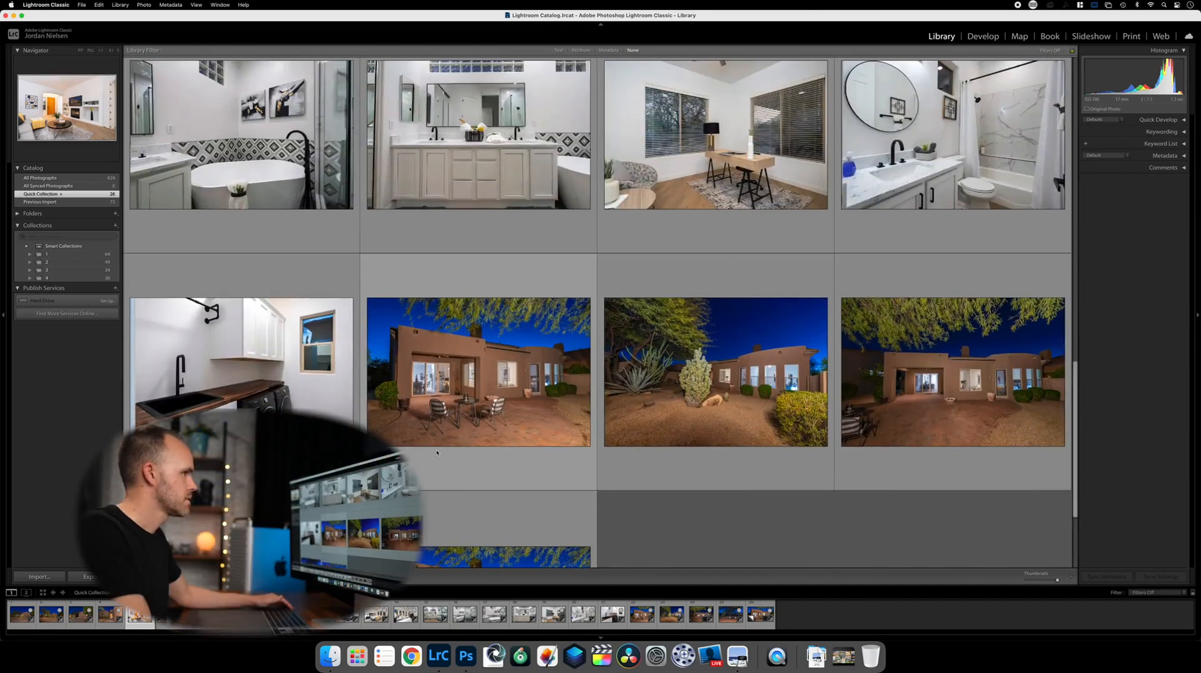
pyautogui.scroll(8, 465, 280)
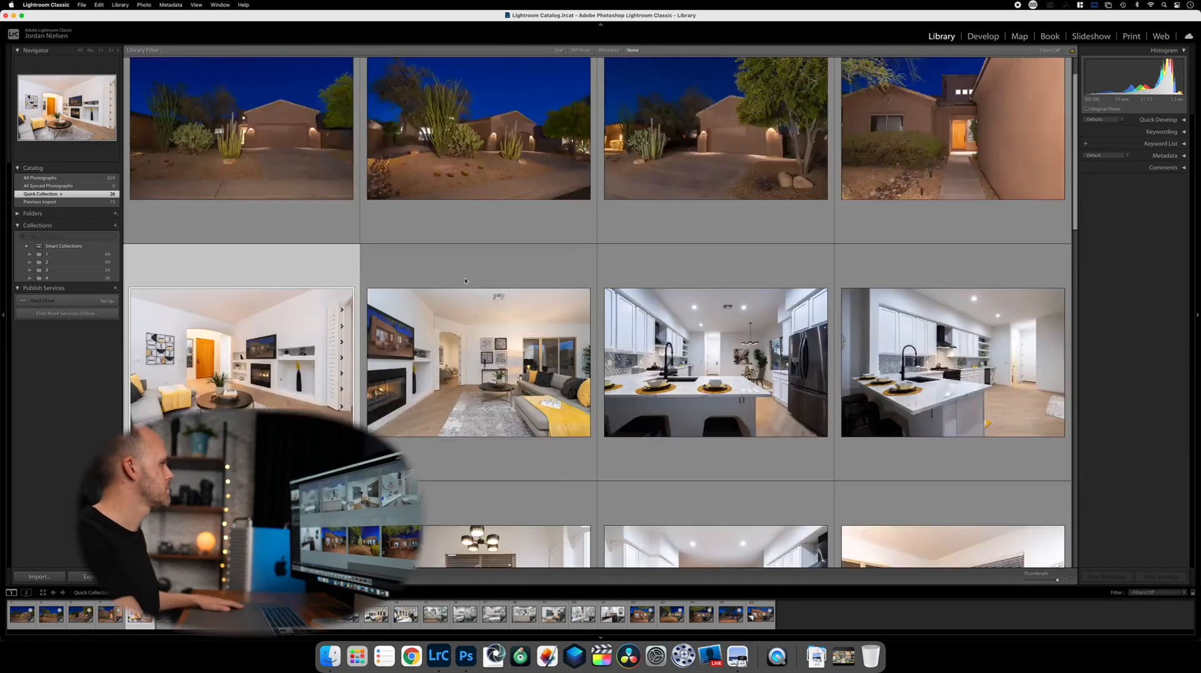
pyautogui.scroll(2, 464, 280)
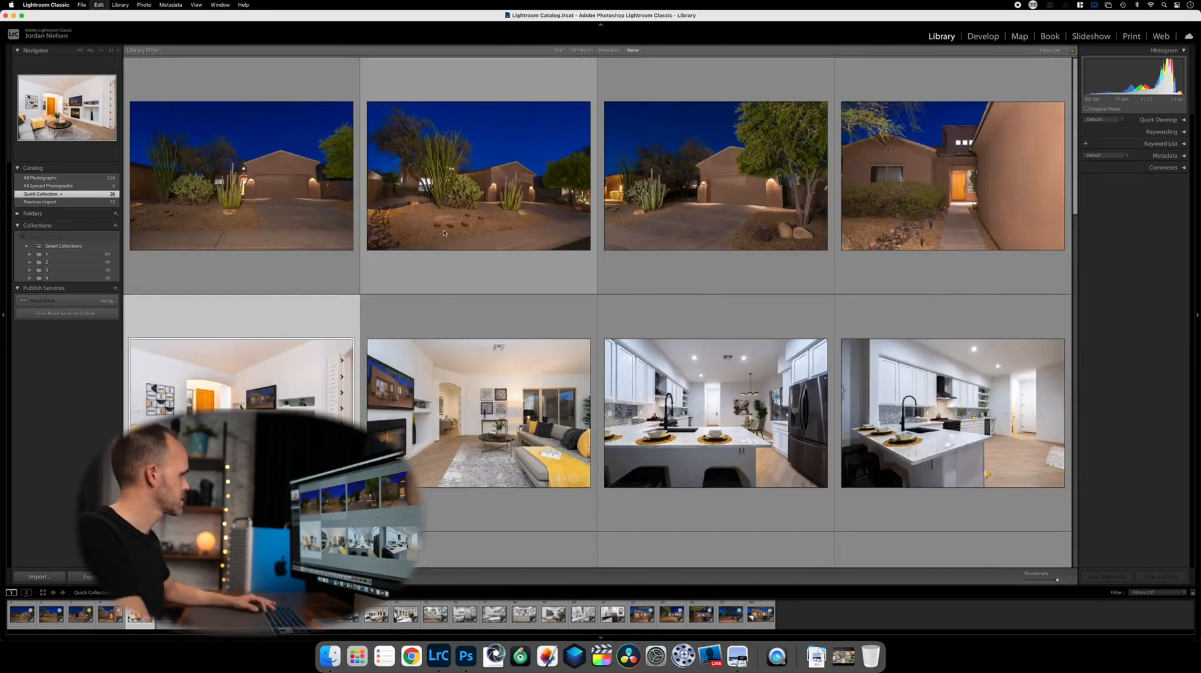
# - Begin exporting all Quick Collection photos and set the destination to a new folder named Finished inside folder 5 on the Desktop
pyautogui.press('super+a')
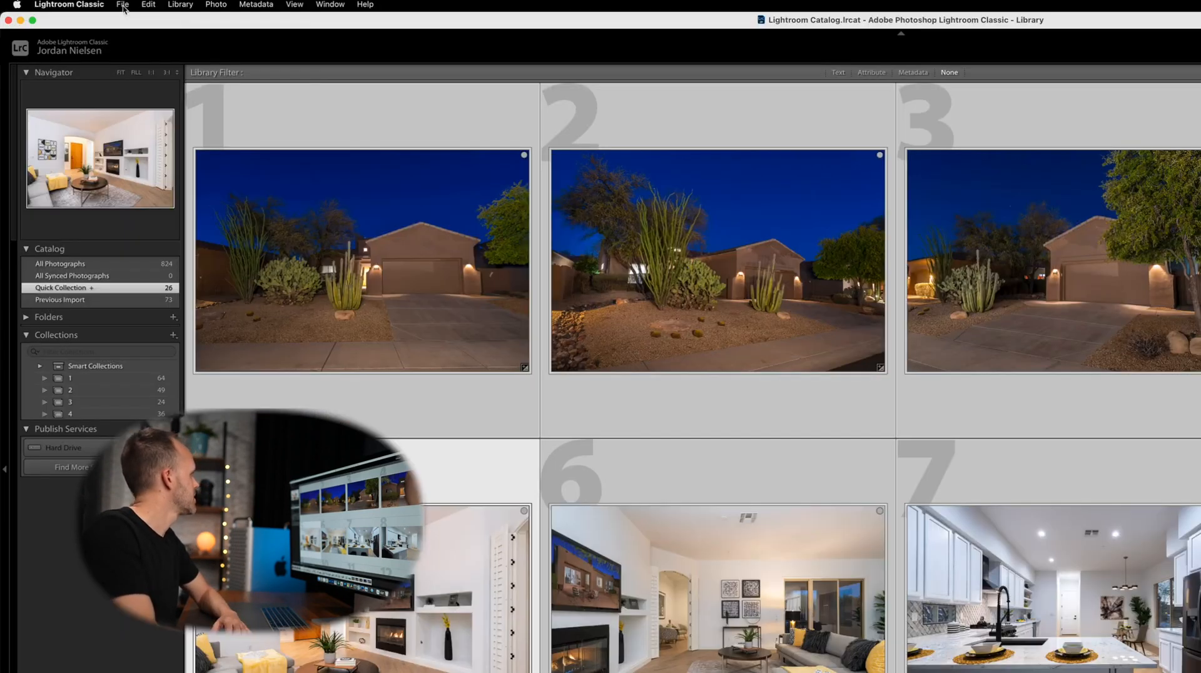
pyautogui.click(82, 4)
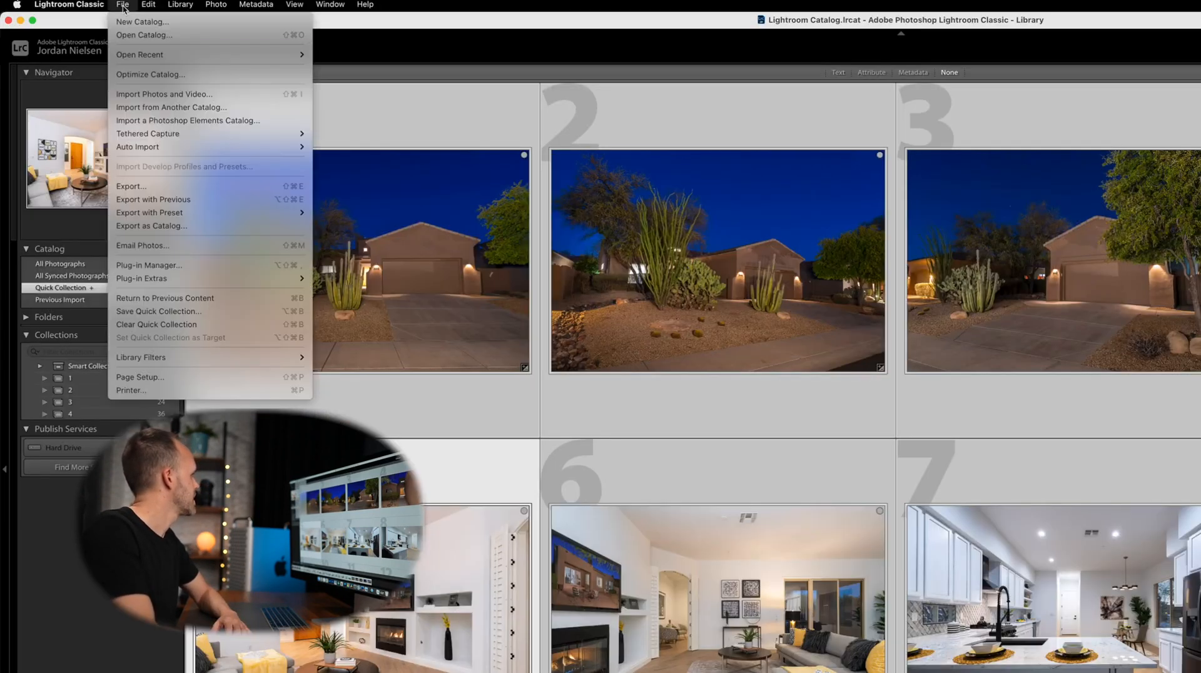
pyautogui.click(149, 187)
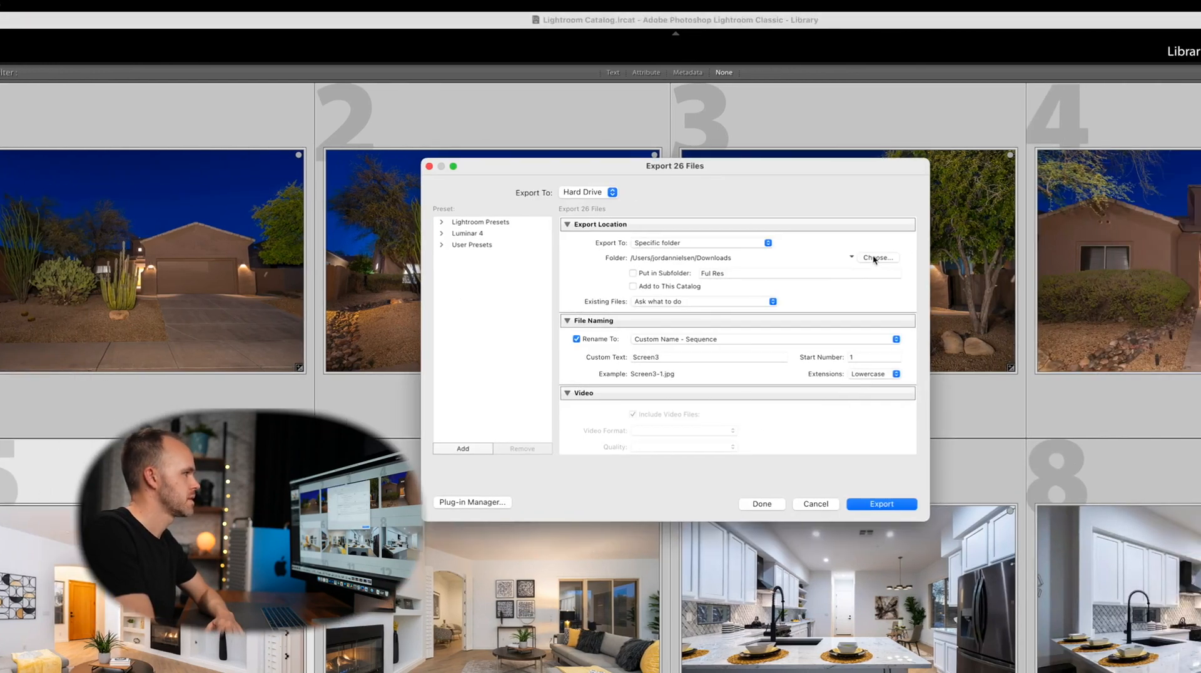
pyautogui.click(875, 258)
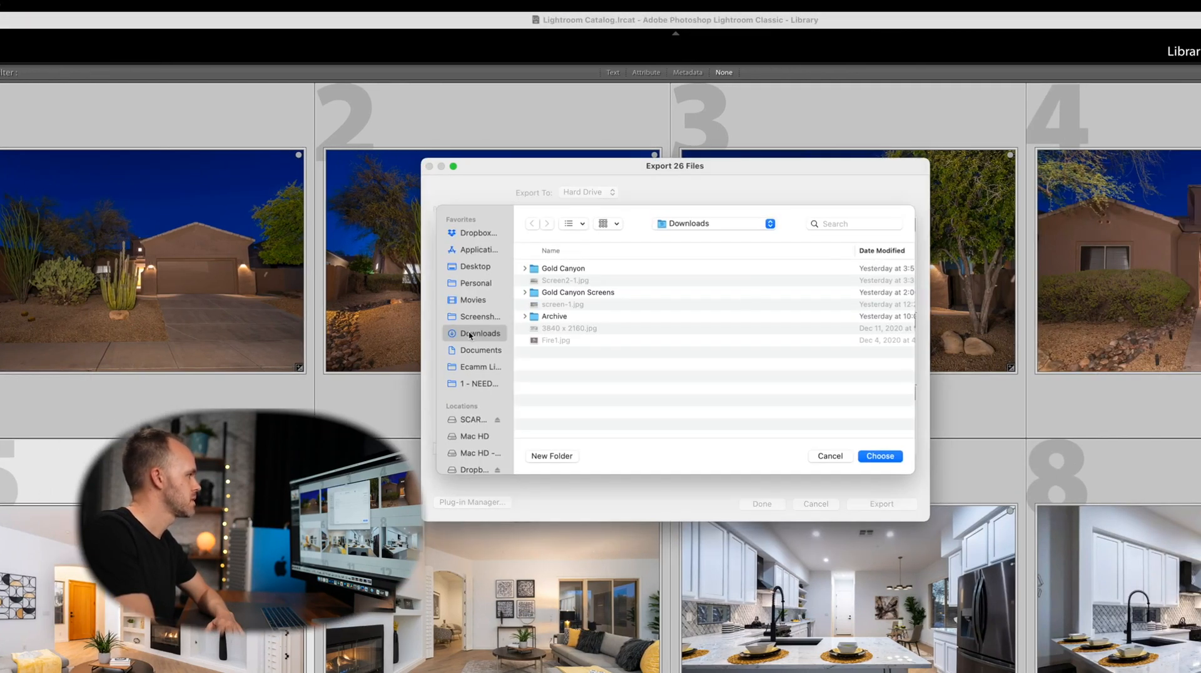
pyautogui.click(482, 266)
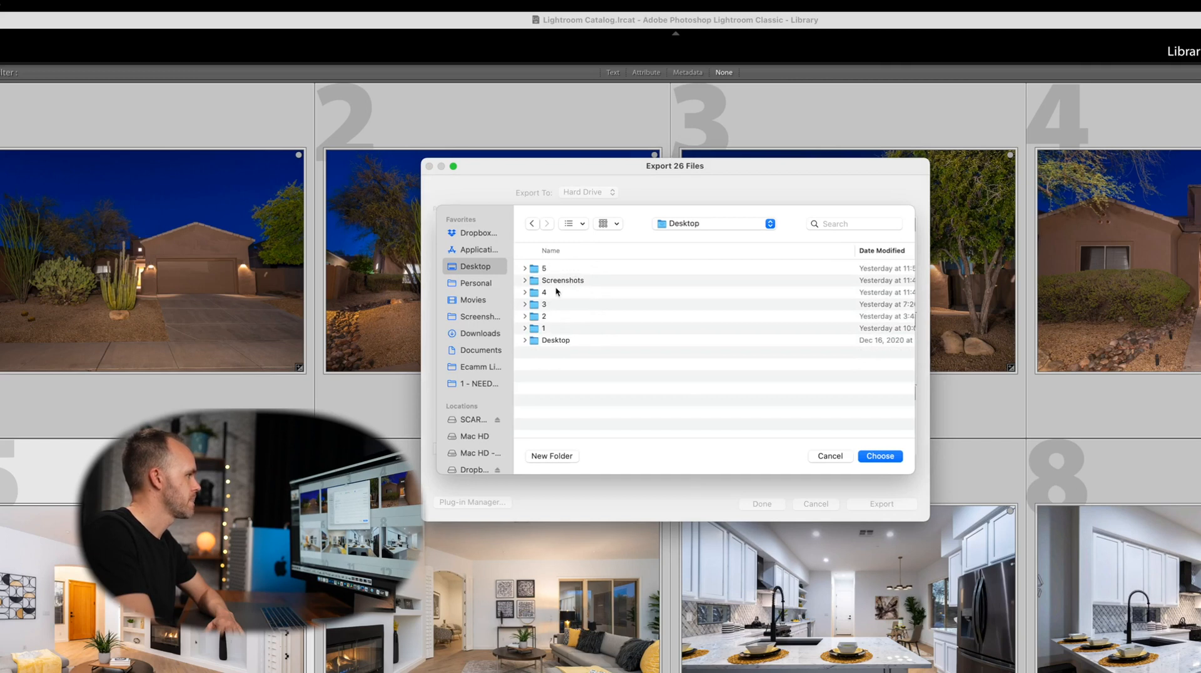
pyautogui.doubleClick(547, 269)
pyautogui.click(552, 456)
pyautogui.write('Finished')
pyautogui.press('Return')
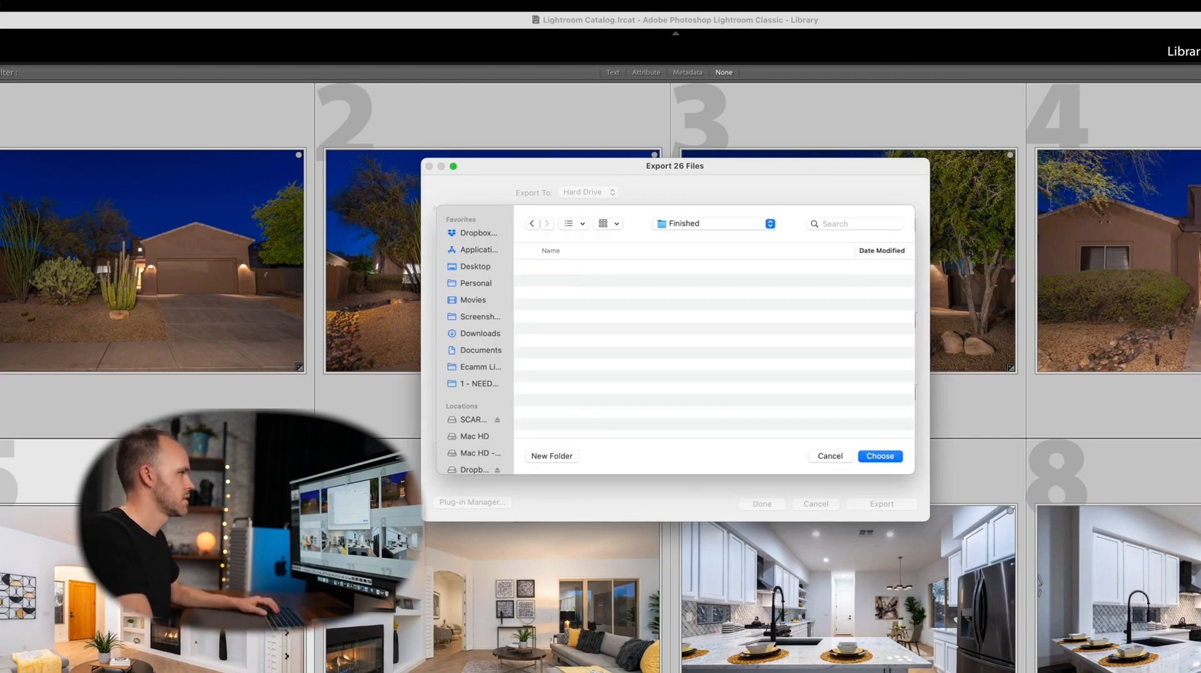
pyautogui.click(881, 457)
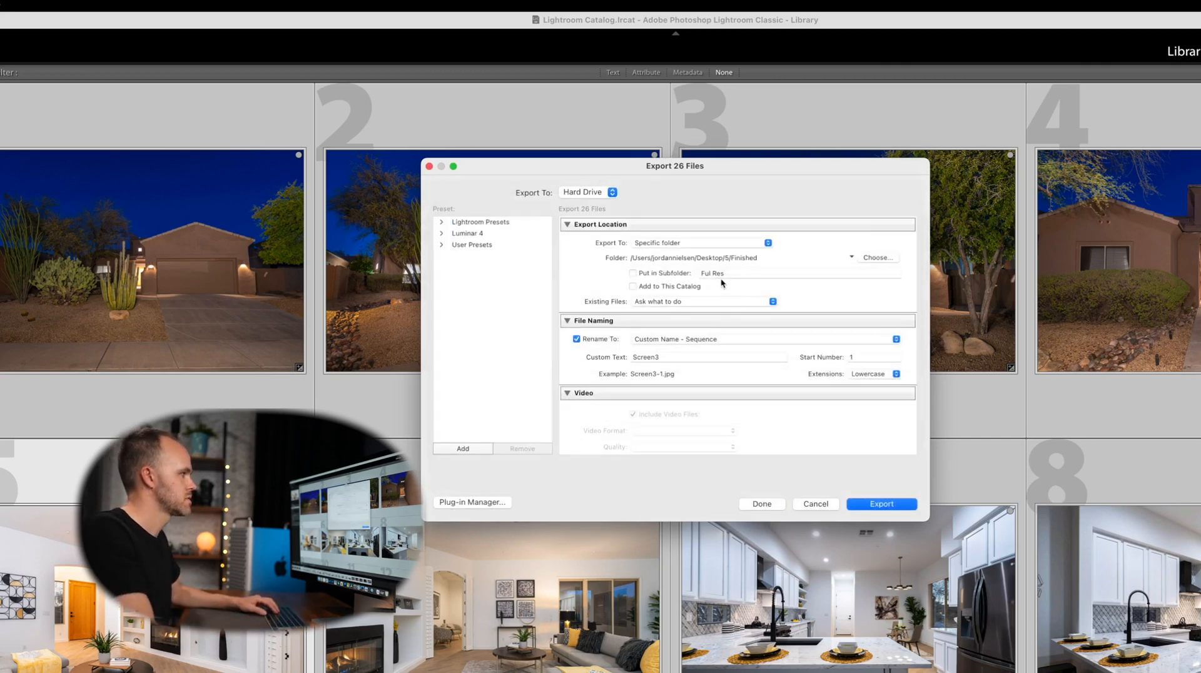
# - Set the custom file name text to Scottsdale, enable resizing to a 2,048-pixel long edge, and run the export
pyautogui.doubleClick(676, 357)
pyautogui.write('Scottsdale')
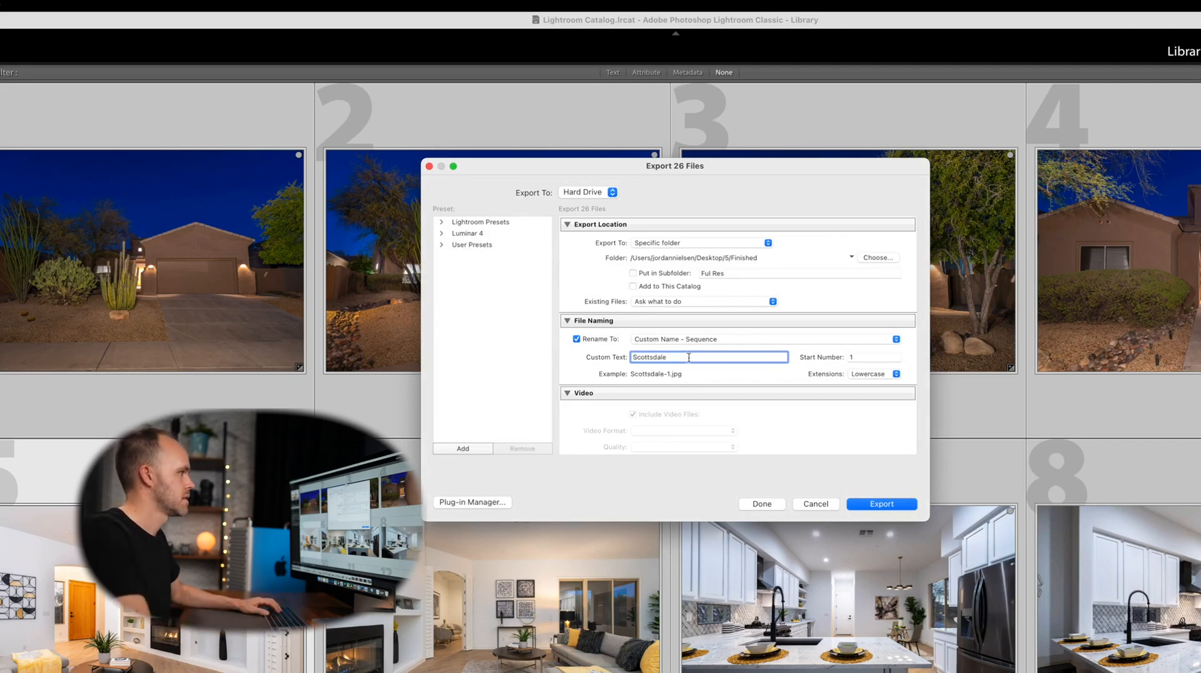
pyautogui.scroll(-10, 759, 383)
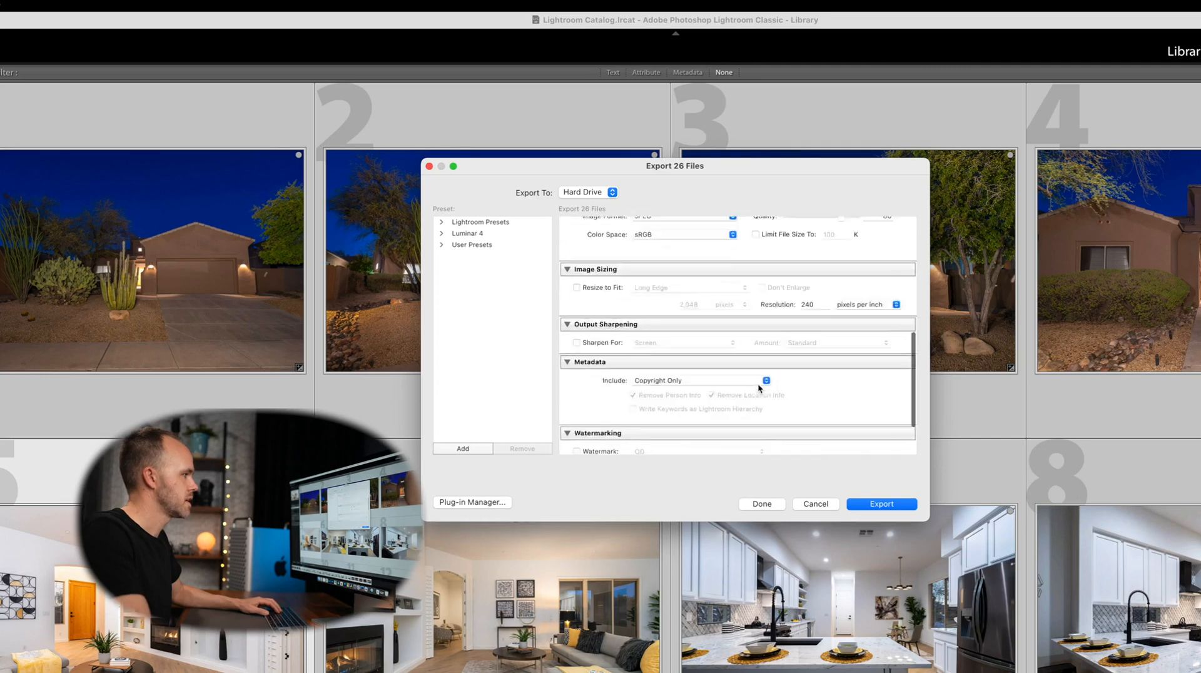
pyautogui.scroll(3, 594, 338)
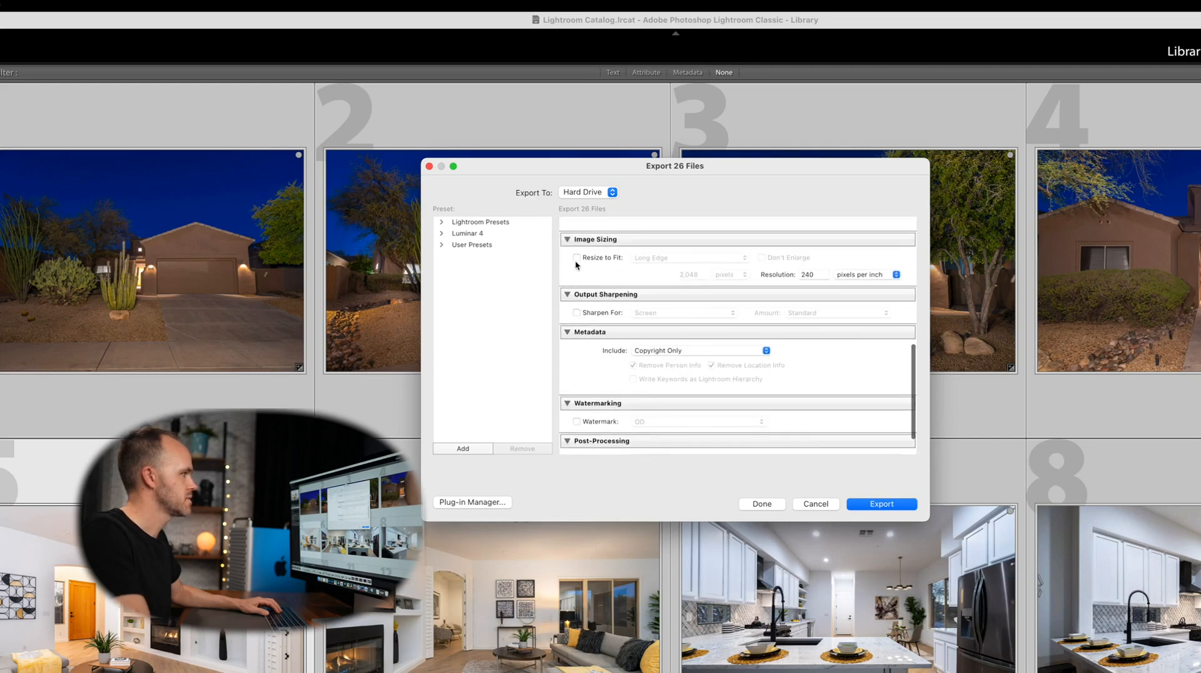
pyautogui.click(576, 257)
pyautogui.scroll(5, 651, 295)
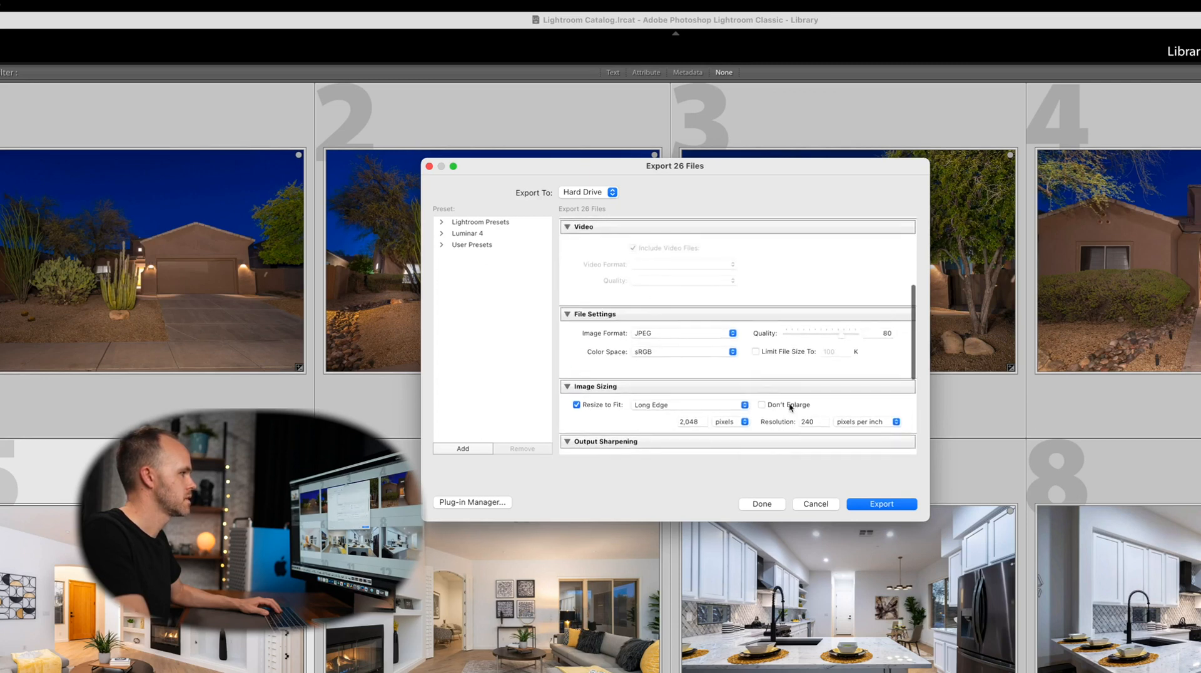
pyautogui.click(883, 506)
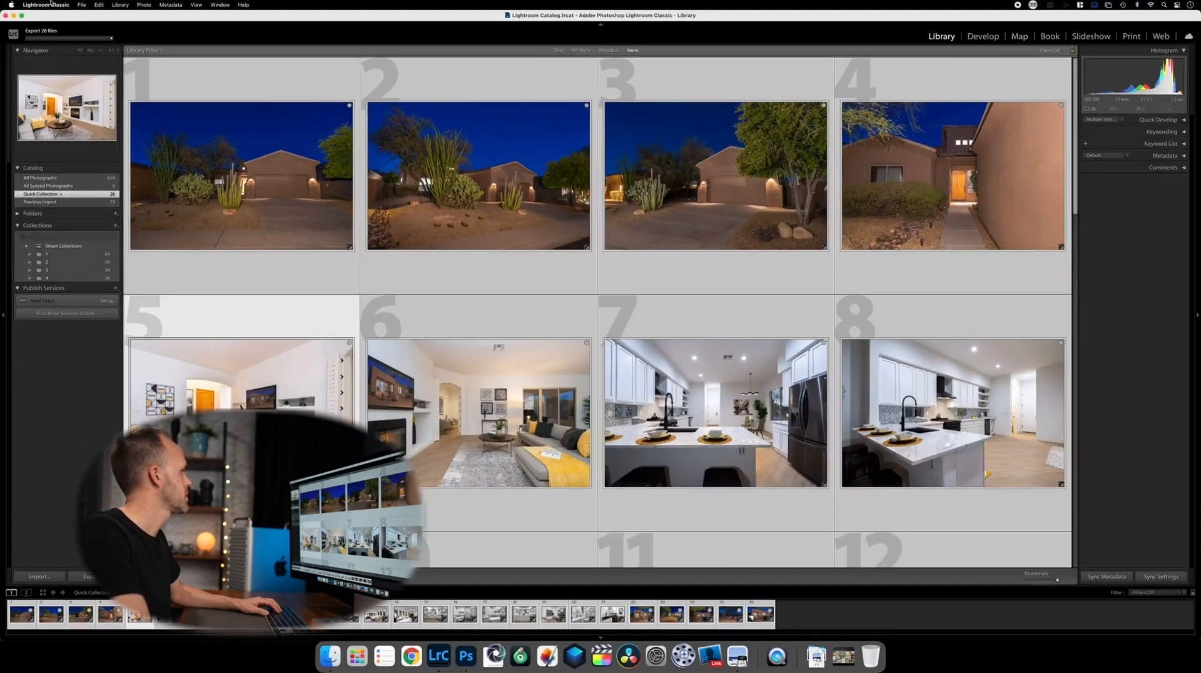
# - Export the same photos again into the Ful Res subfolder with Resize to Fit turned off
pyautogui.click(80, 5)
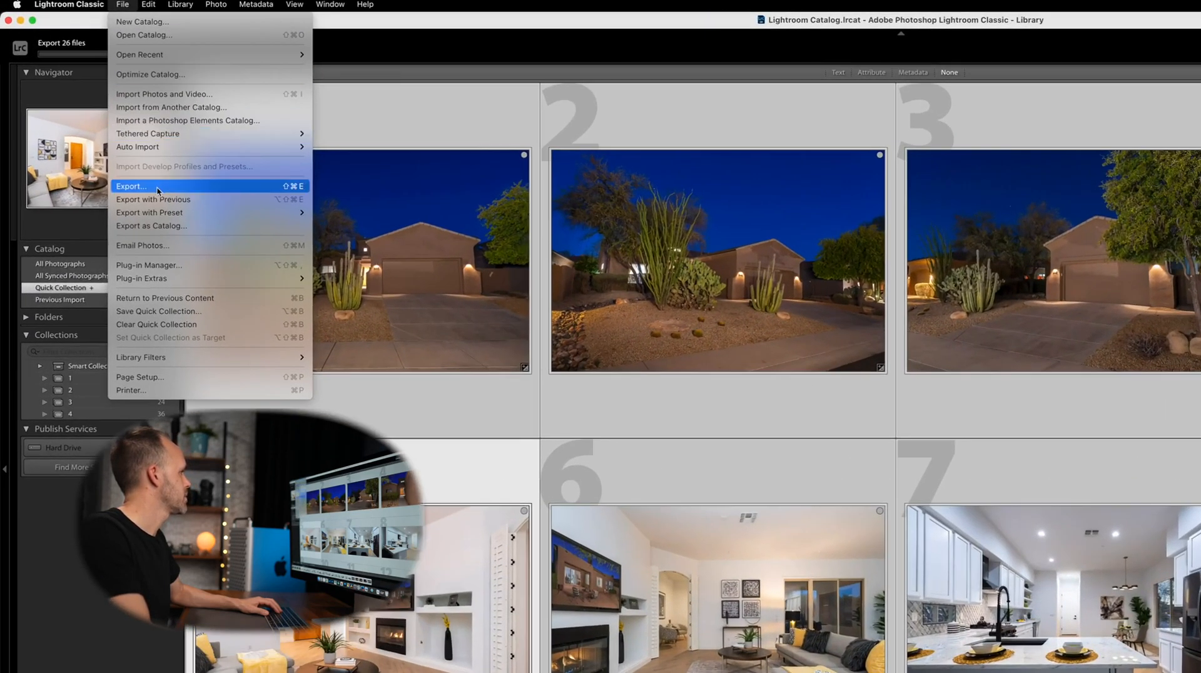
pyautogui.click(106, 127)
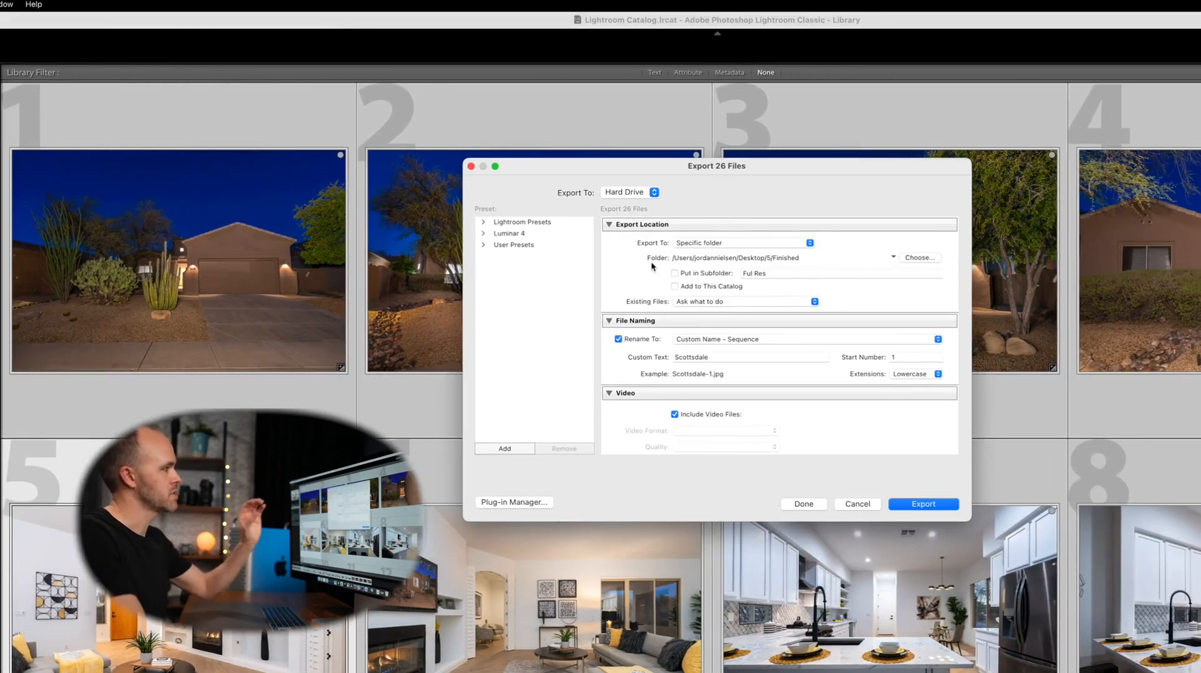
pyautogui.click(676, 274)
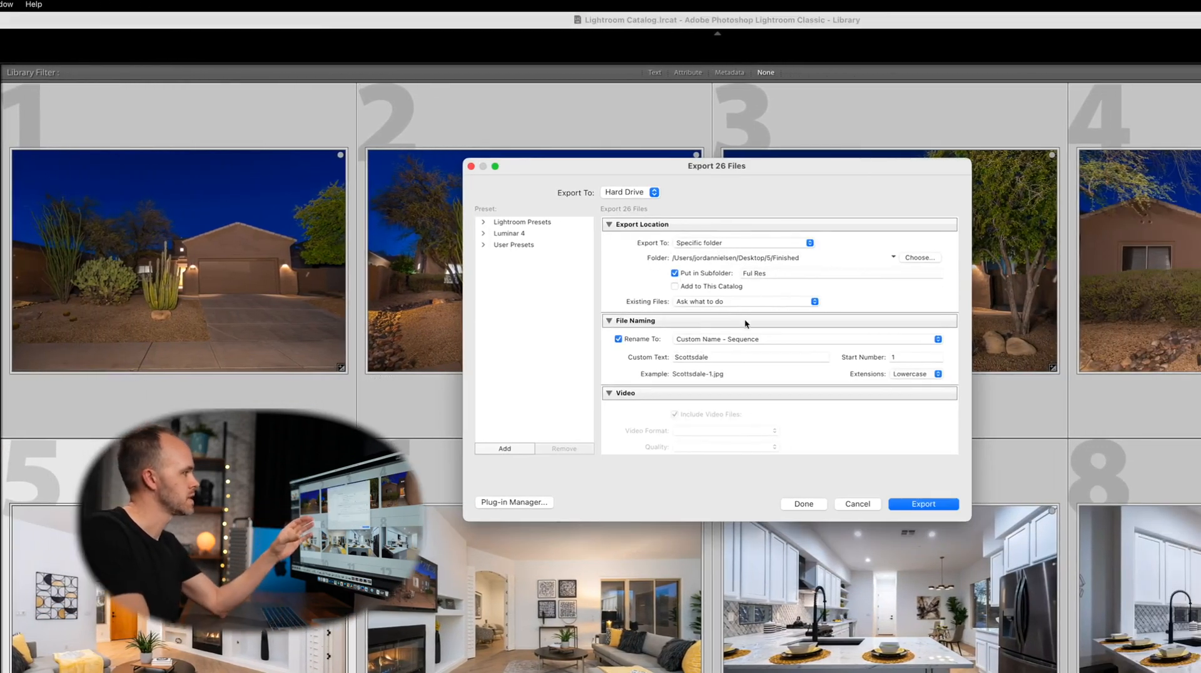
pyautogui.scroll(-10, 826, 379)
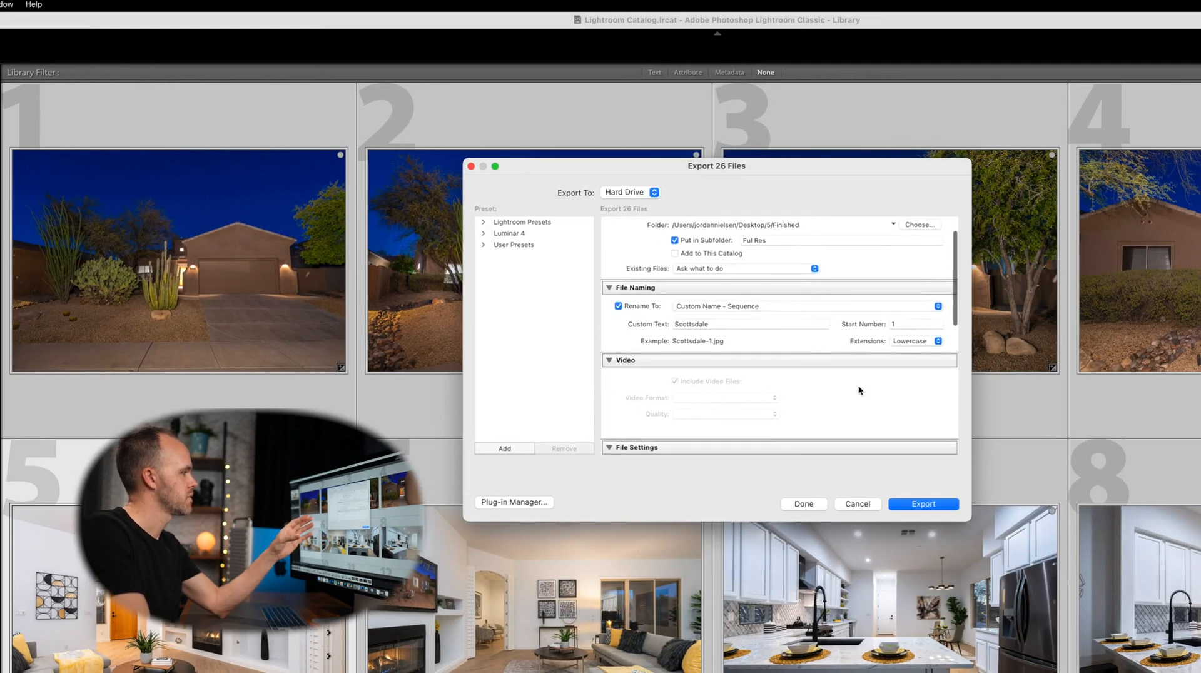
pyautogui.scroll(-2, 858, 390)
pyautogui.click(618, 361)
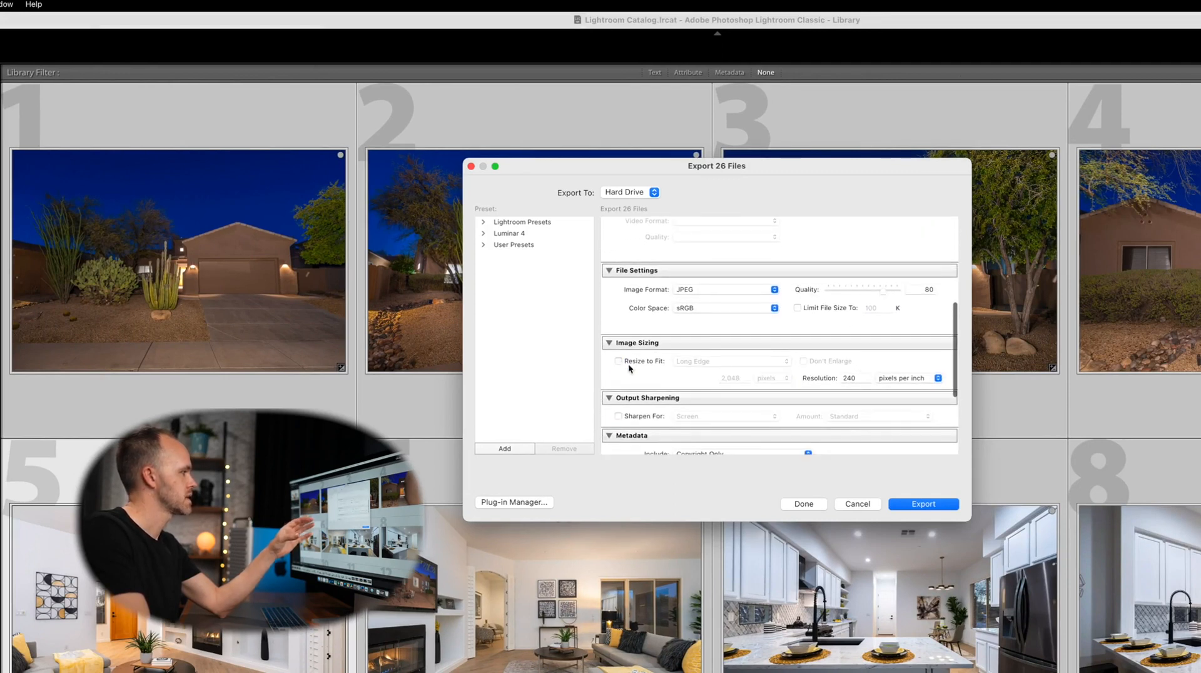
pyautogui.click(921, 508)
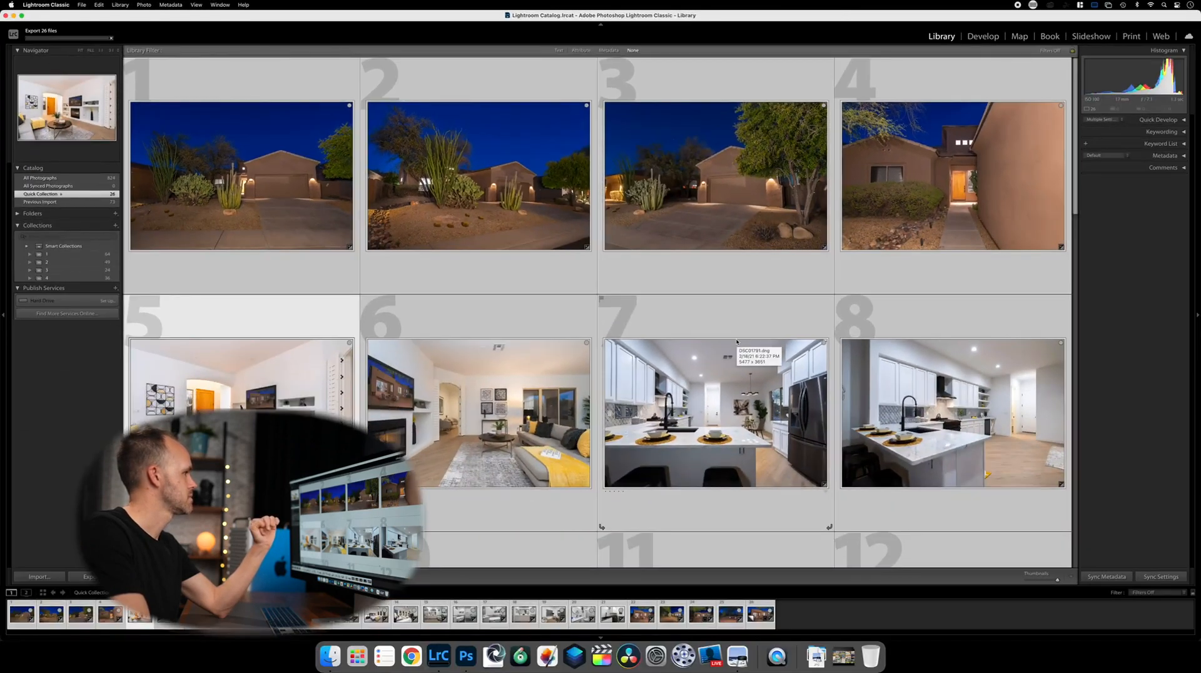
# - Review the exported photos in the grid down to the last exterior shots and back up to the living room and kitchen
pyautogui.scroll(-6, 736, 341)
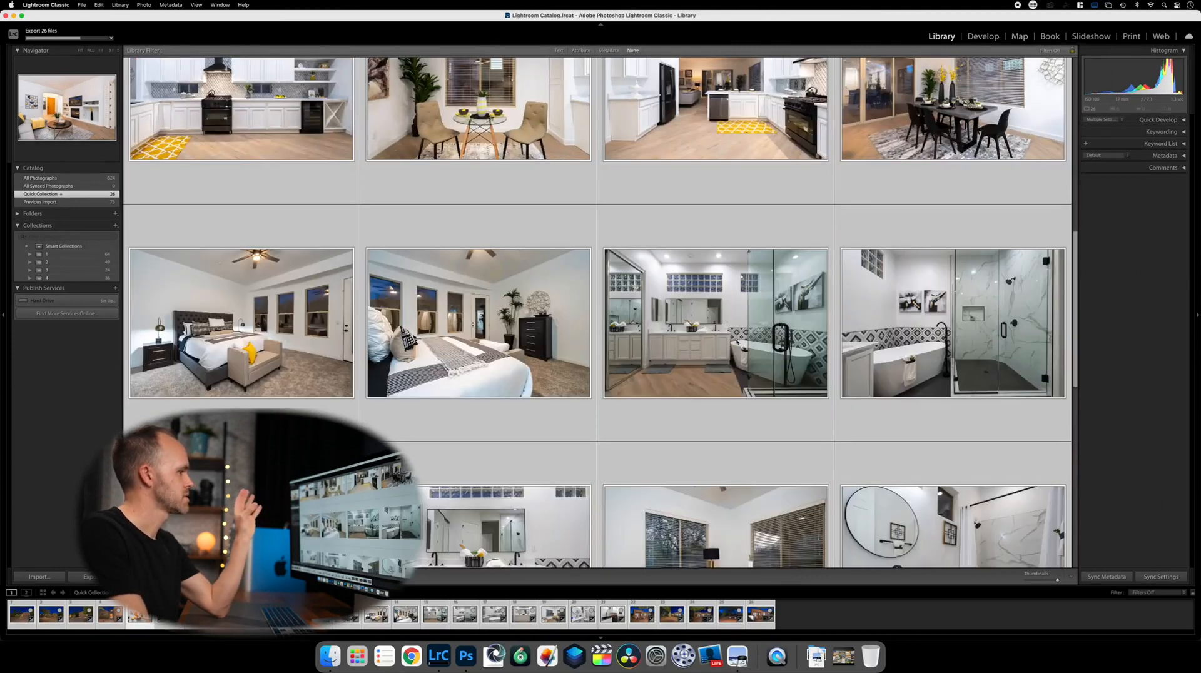
pyautogui.scroll(-4, 737, 342)
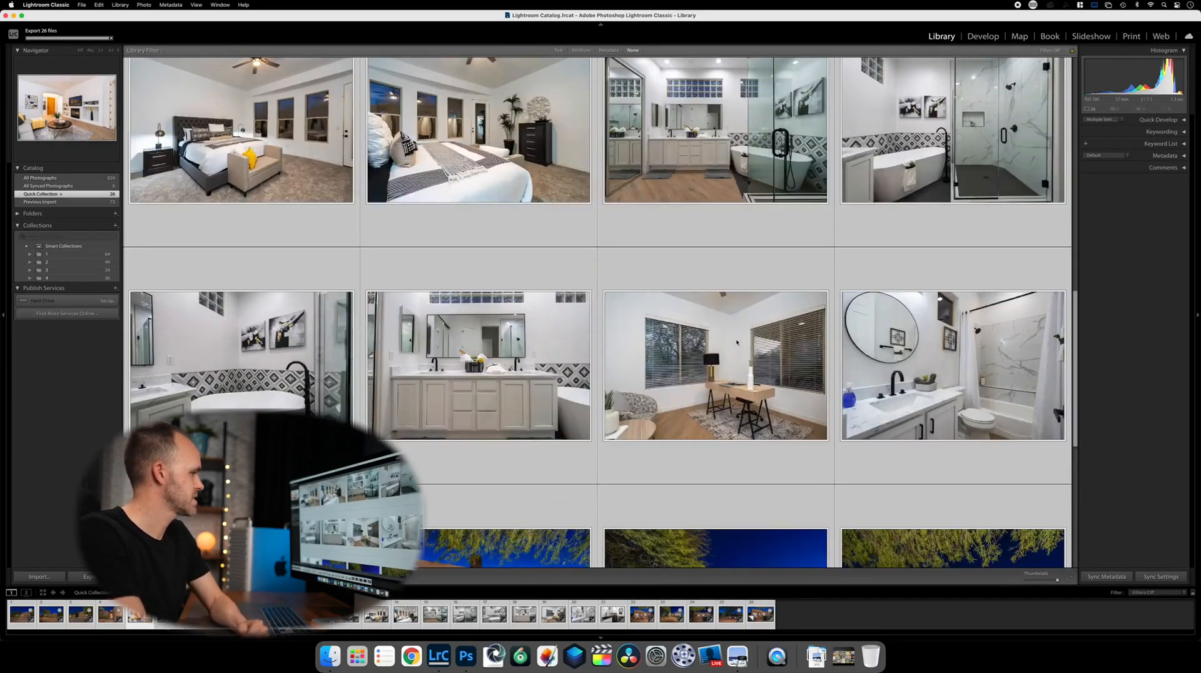
pyautogui.scroll(-2, 737, 342)
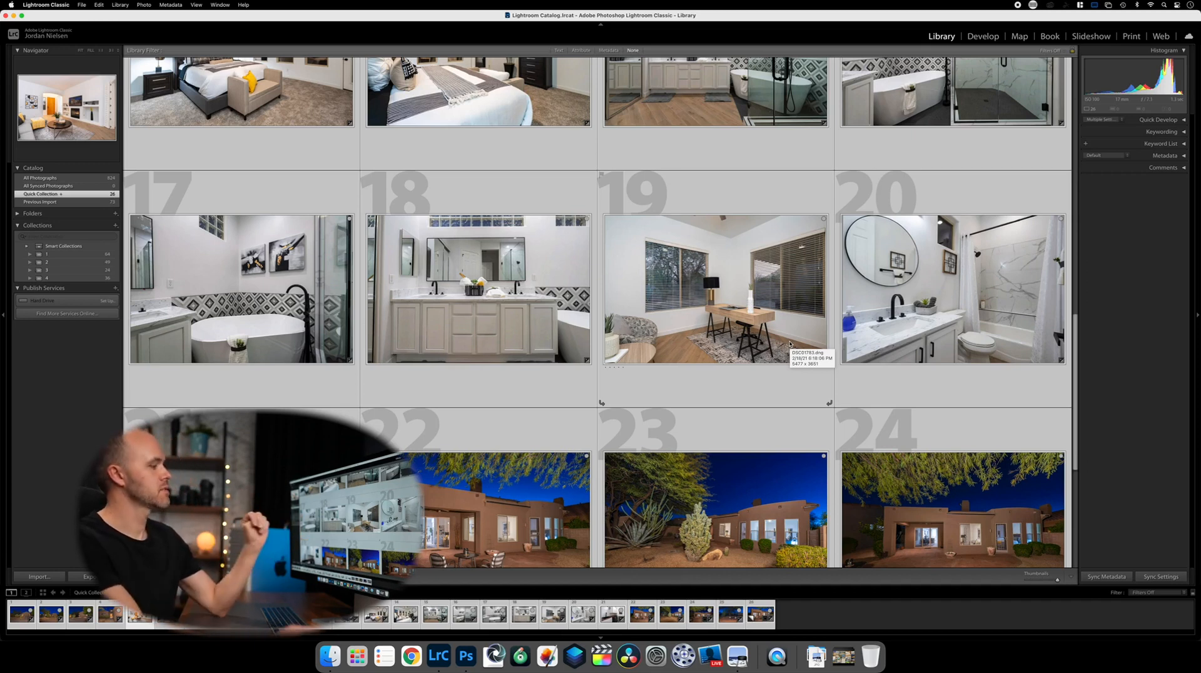
pyautogui.scroll(-3, 699, 478)
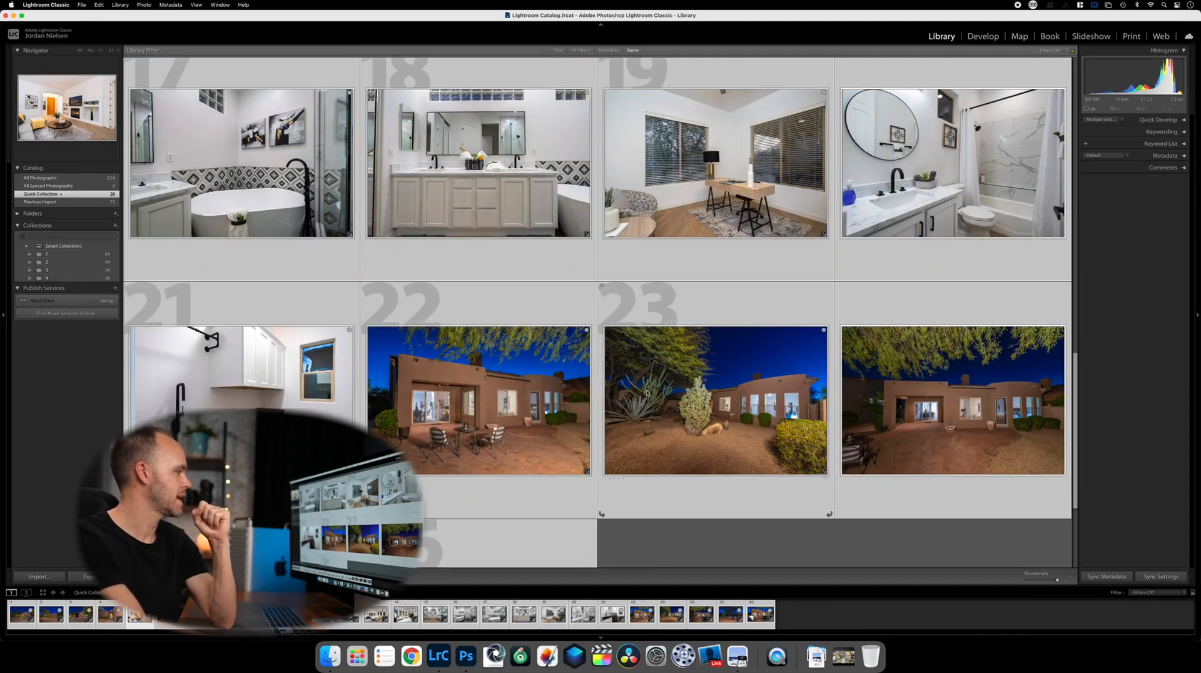
pyautogui.scroll(-2, 668, 410)
pyautogui.scroll(-2, 668, 409)
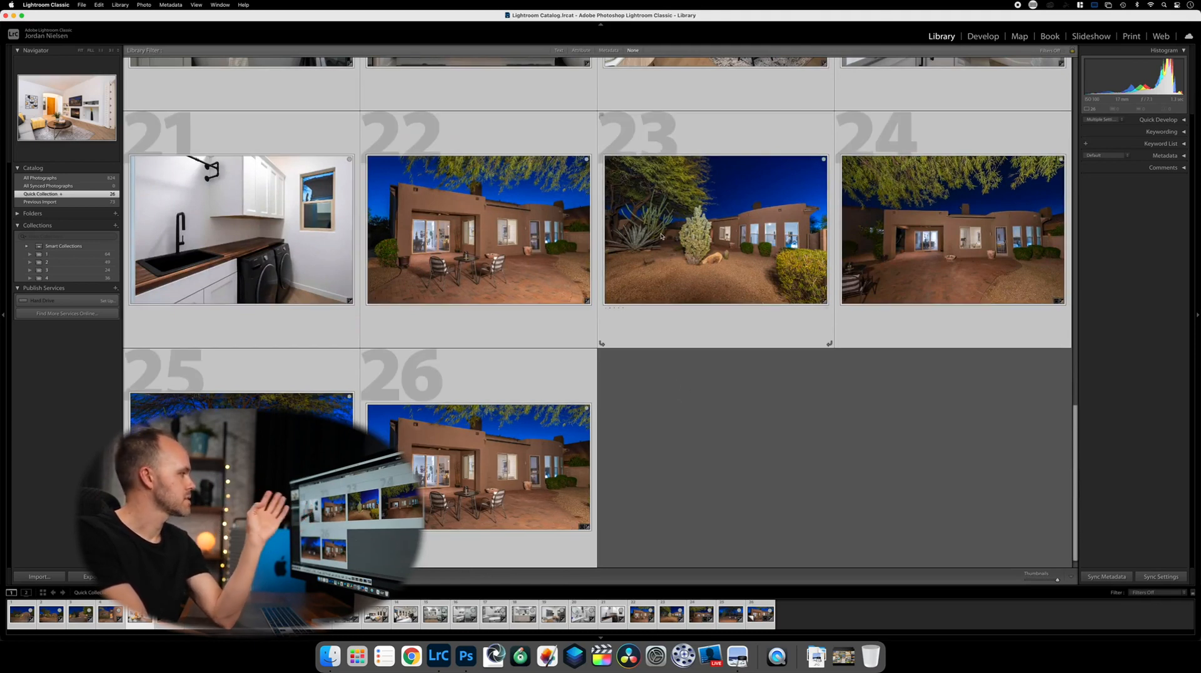
pyautogui.scroll(1, 661, 236)
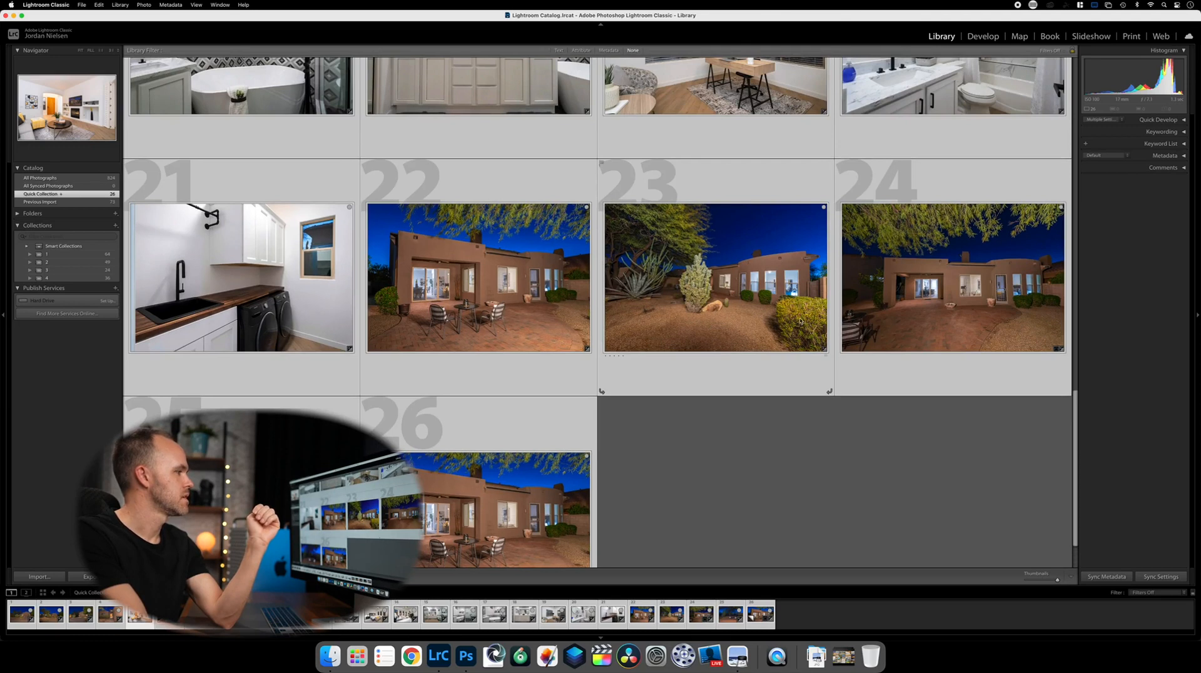
pyautogui.scroll(4, 775, 344)
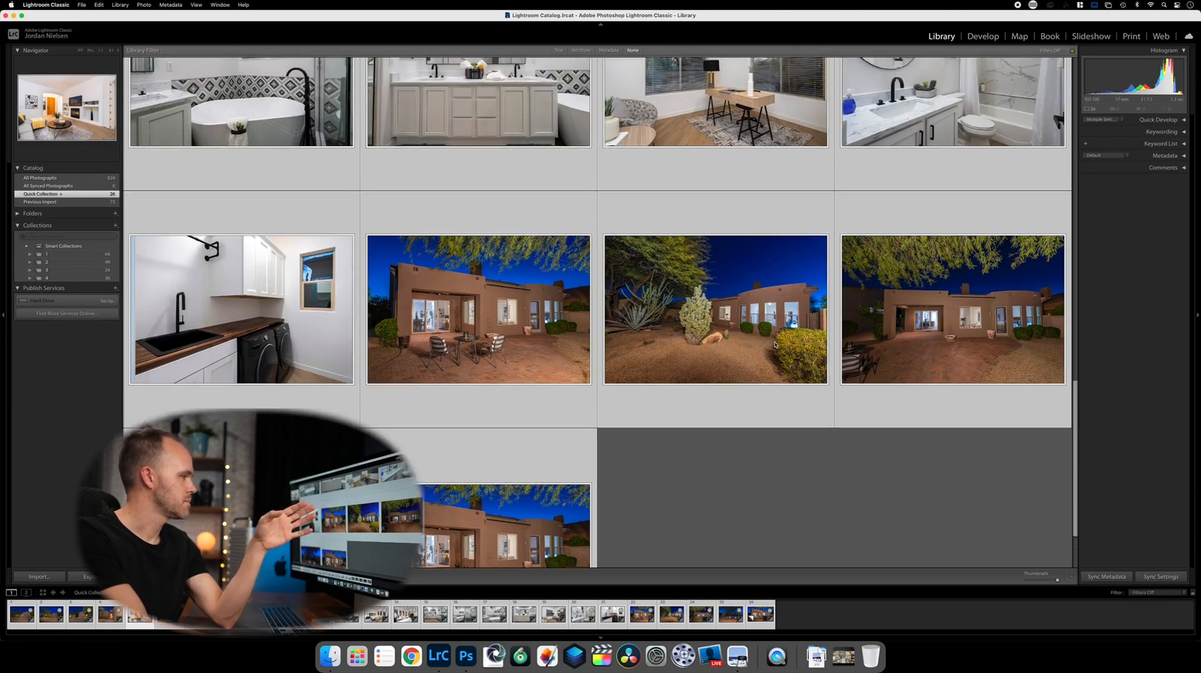
pyautogui.scroll(8, 775, 344)
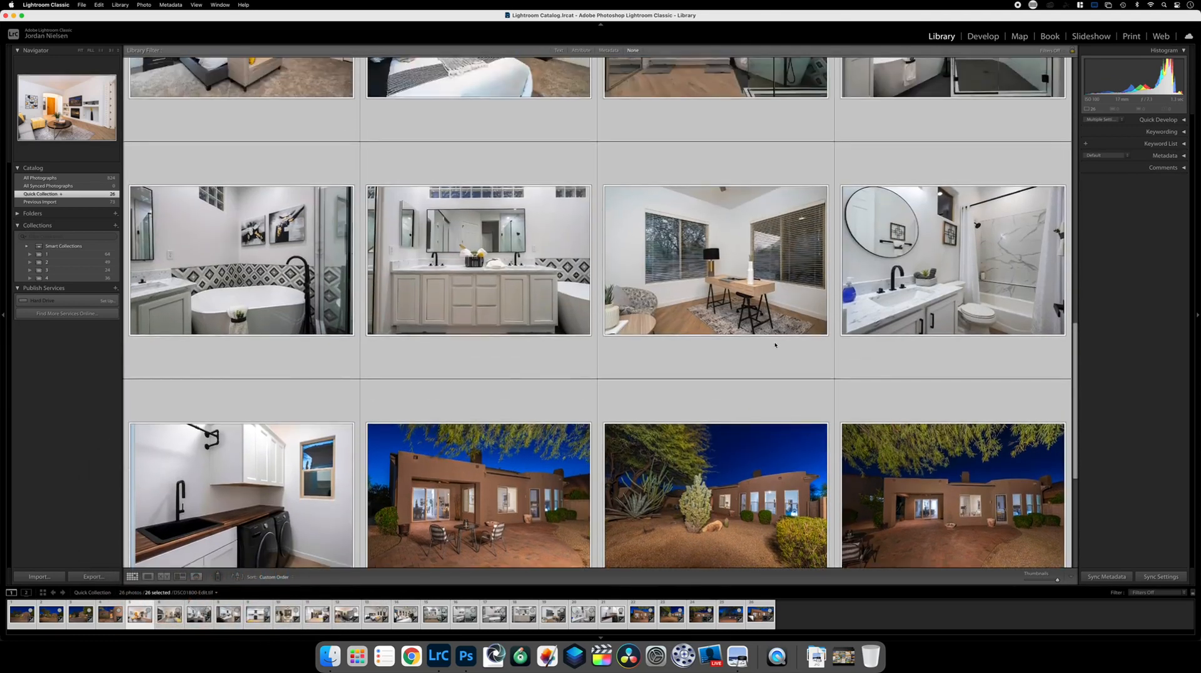
pyautogui.scroll(3, 776, 379)
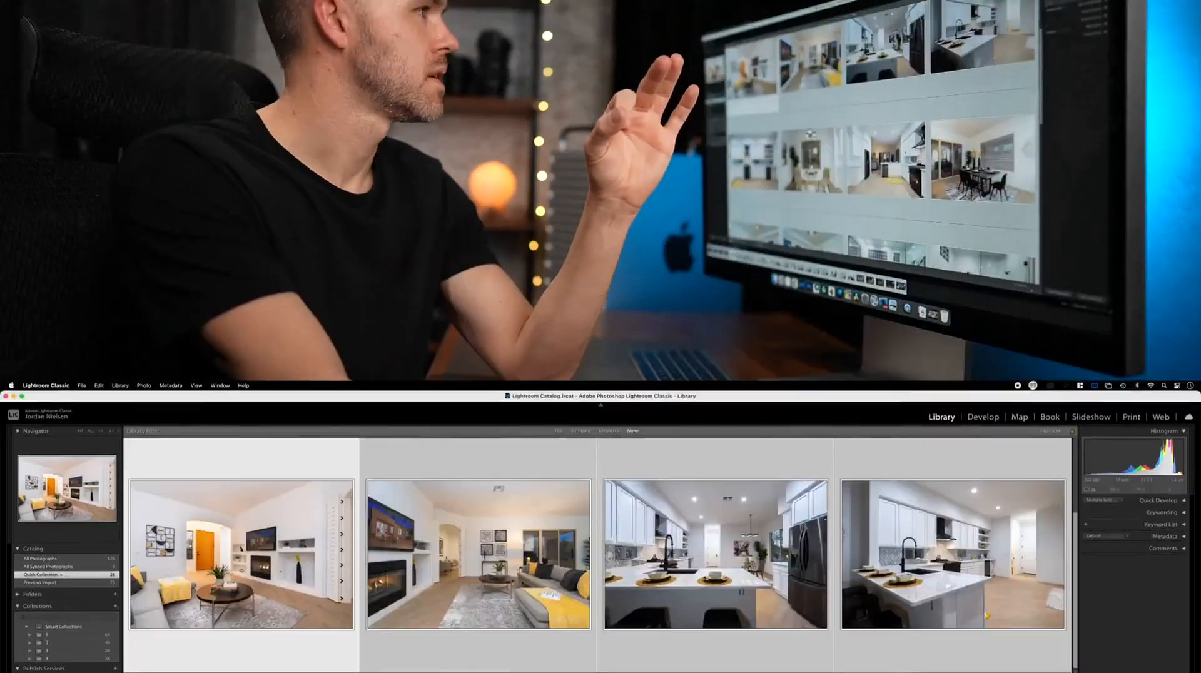